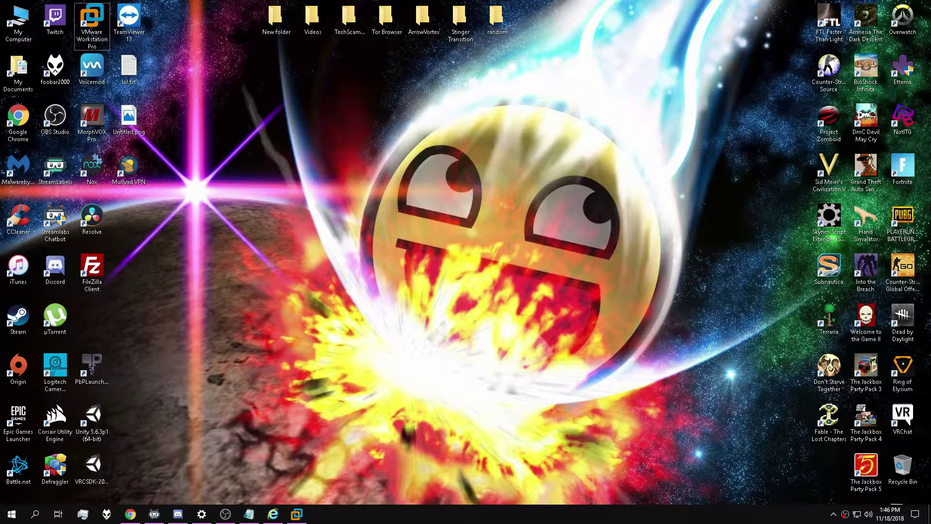
Step: Switch to Internet Explorer and open Microsoft's Download Windows 10 page at microsoft.com/en-ca/software-download/windows10
left_click(249, 514)
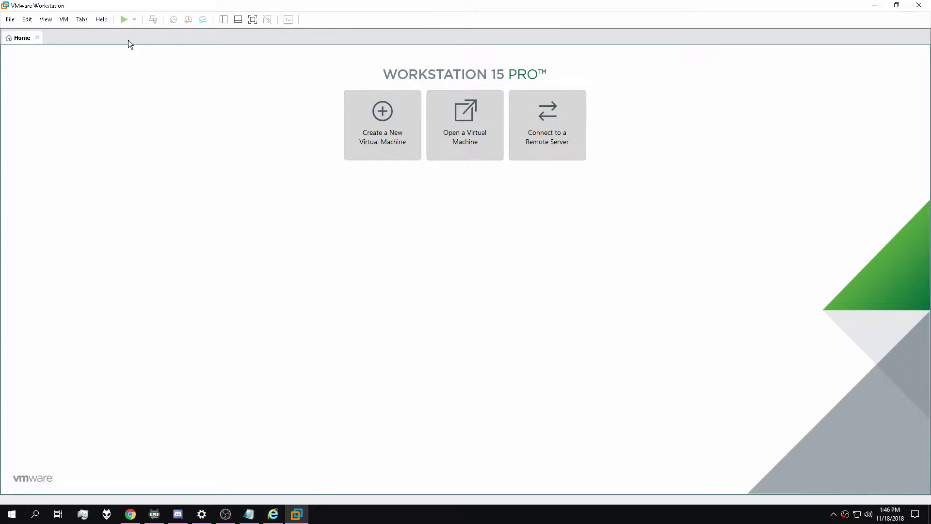
left_click(297, 514)
left_click(273, 514)
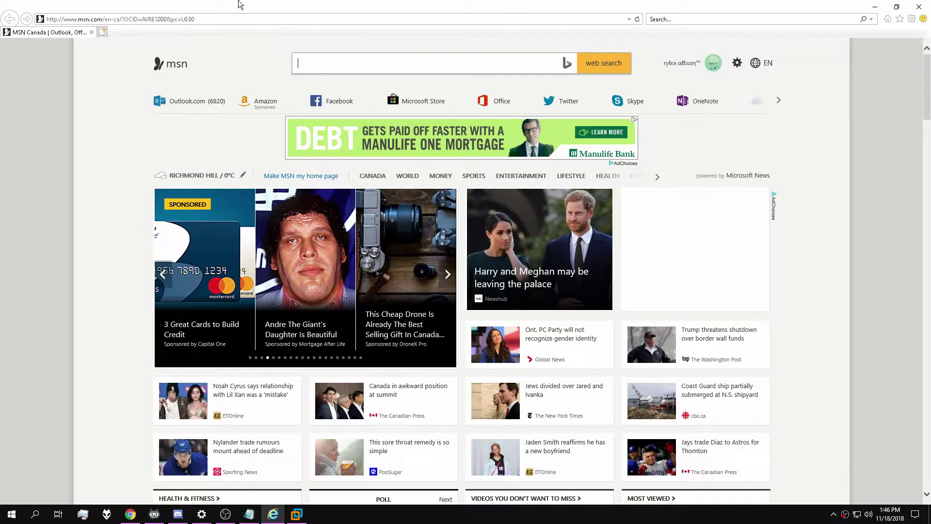
left_click(181, 20)
key("Down")
key("Return")
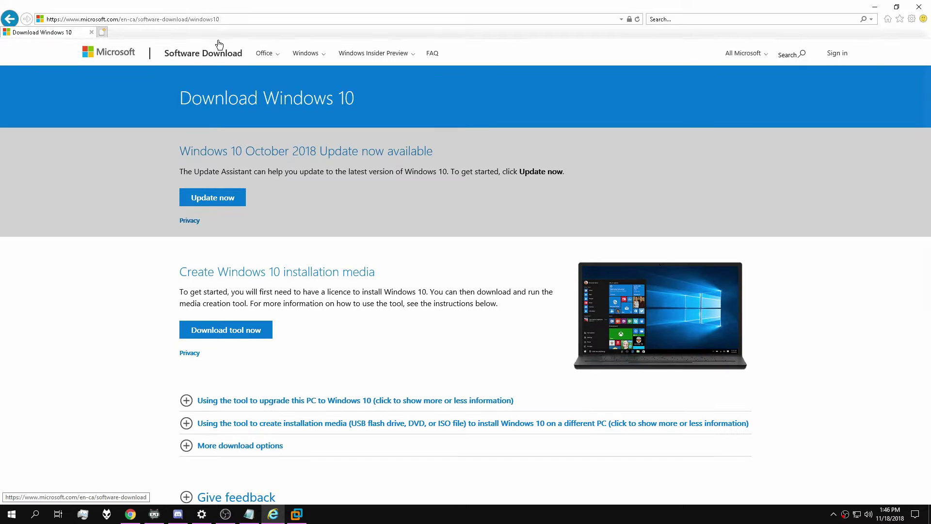
scroll(776, 165, "down", 6)
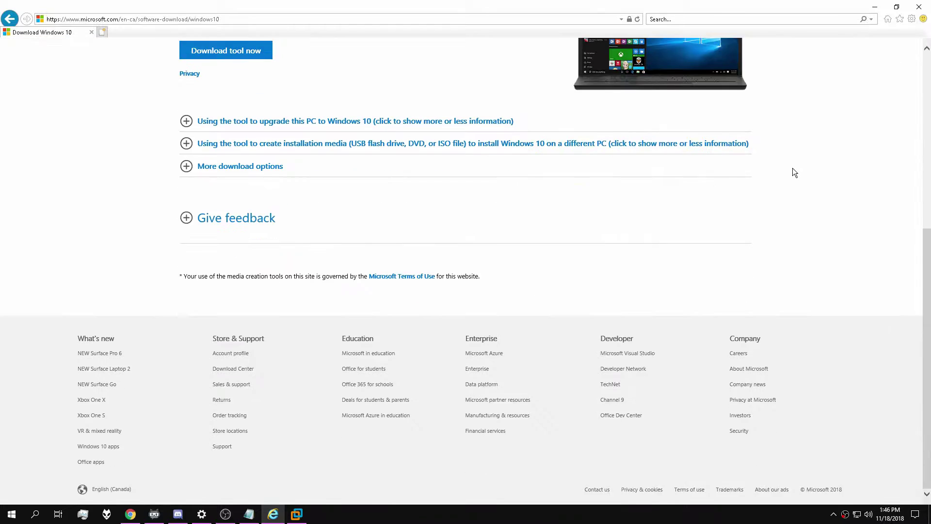
scroll(785, 168, "up", 6)
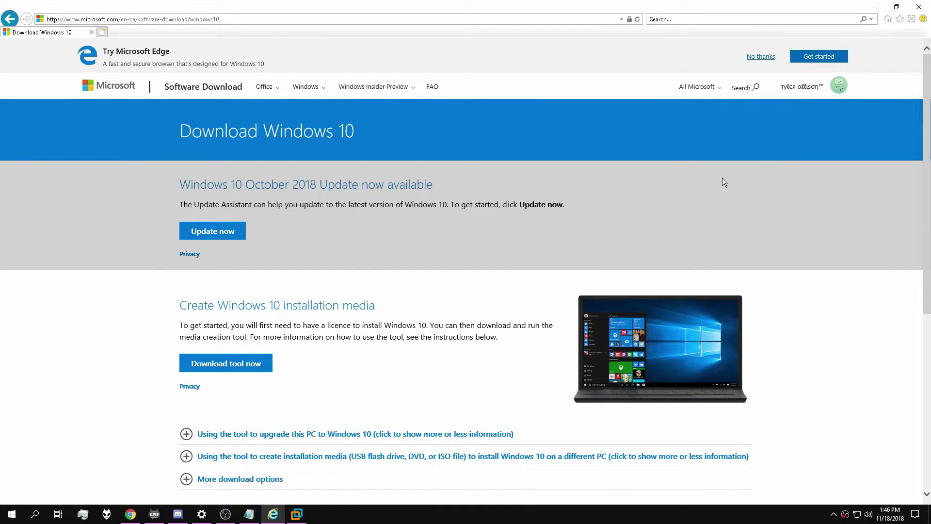
Step: Emulate the Apple Safari (iPad) user agent string in the browser's developer tools to reach the Windows 10 ISO download page
key("F12")
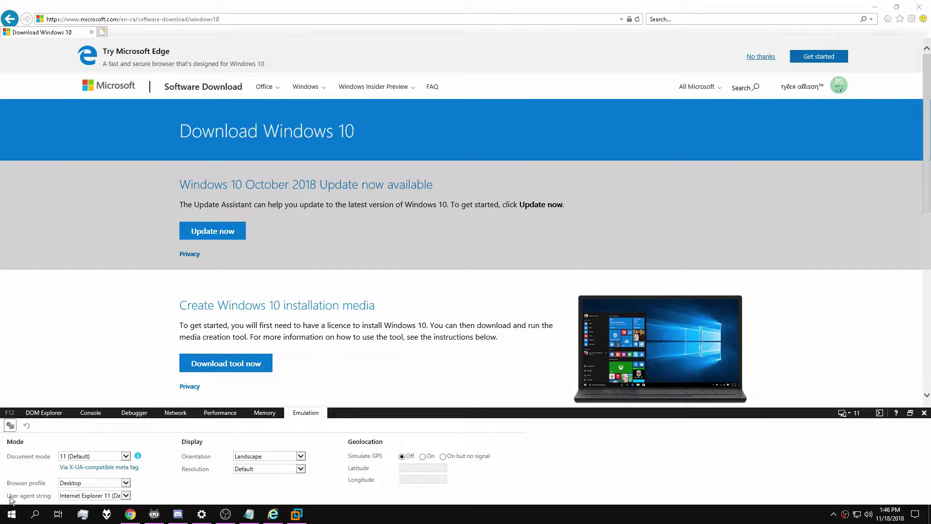
left_click(97, 497)
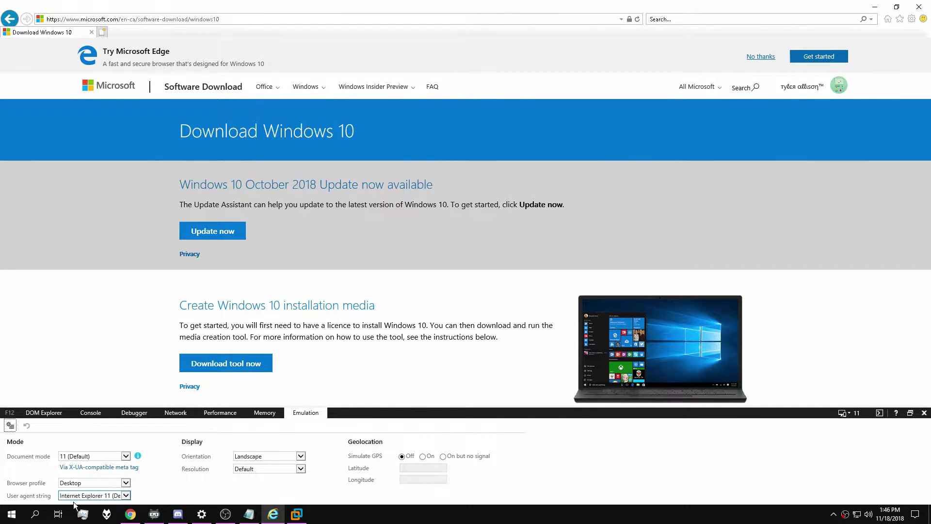
left_click(127, 496)
left_click(126, 495)
scroll(127, 472, "down", 3)
scroll(115, 480, "up", 1)
scroll(114, 481, "down", 1)
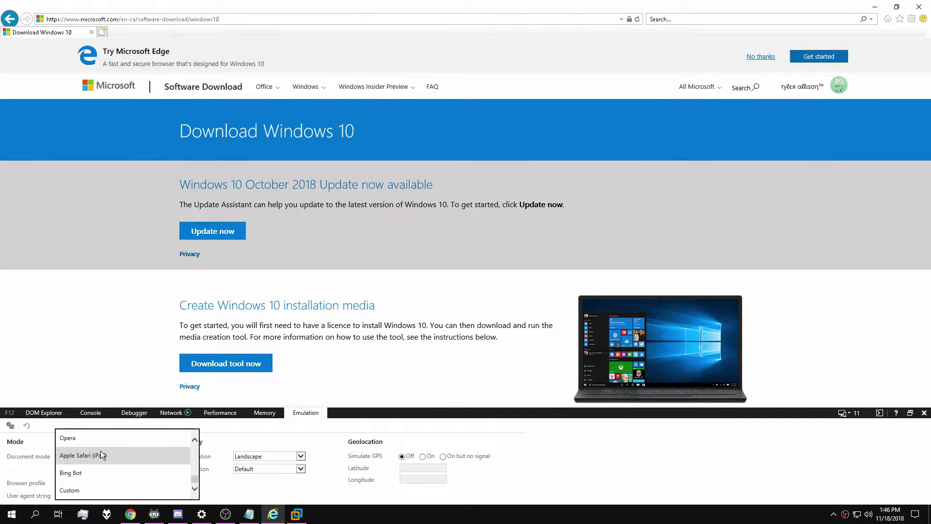
left_click(100, 455)
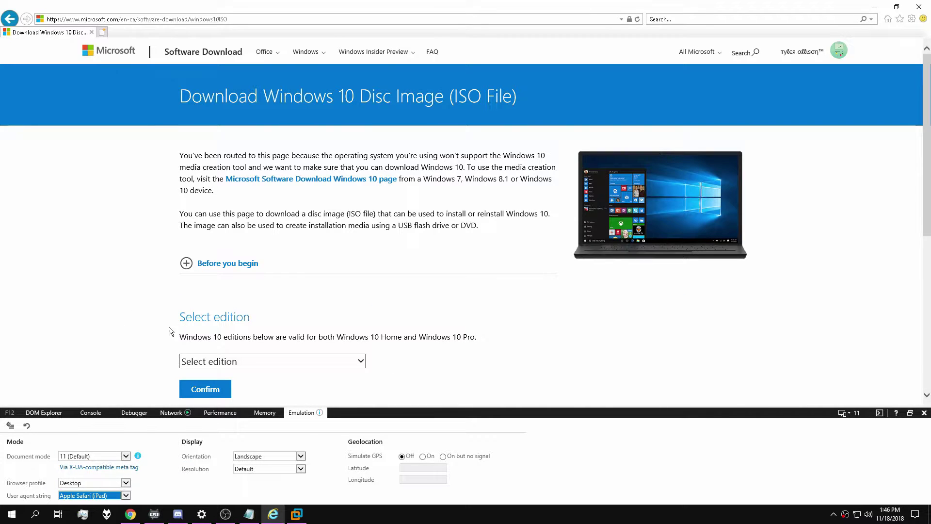
Step: Choose the Windows 10 edition under the October 2018 Update and confirm the selection
scroll(213, 326, "down", 3)
left_click(286, 253)
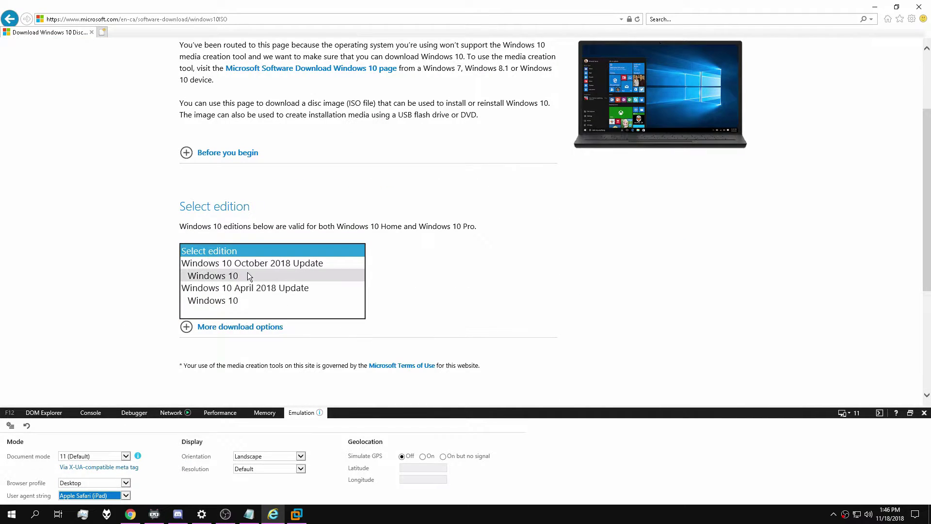
left_click(218, 275)
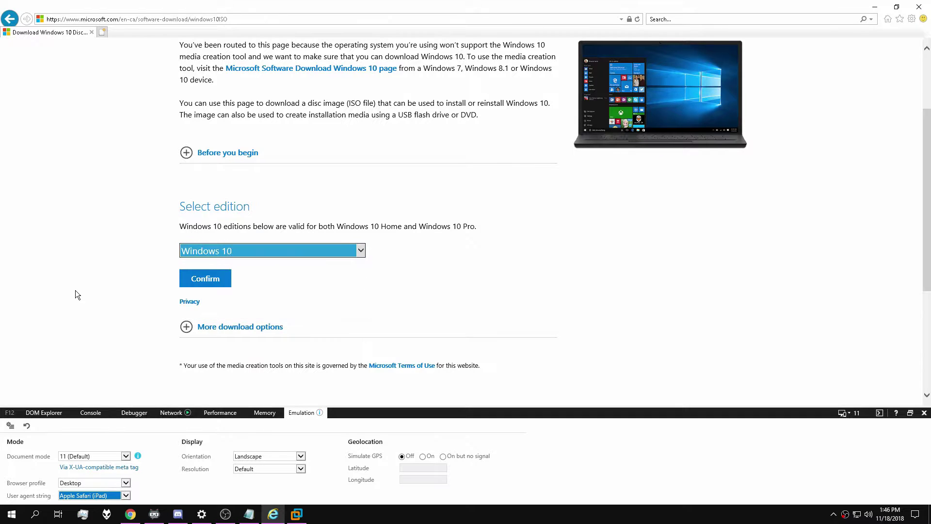
left_click(219, 275)
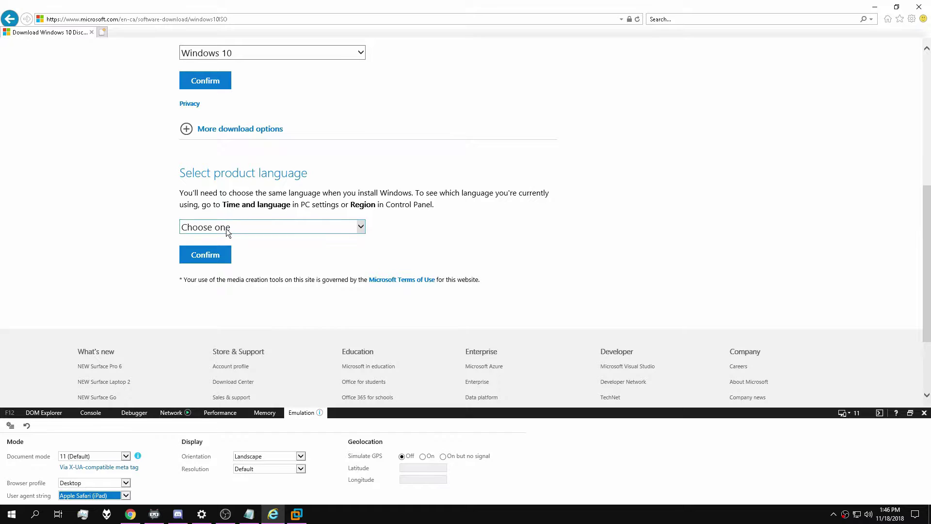
Step: Choose English International as the product language and confirm it to get the ISO download links
left_click(225, 229)
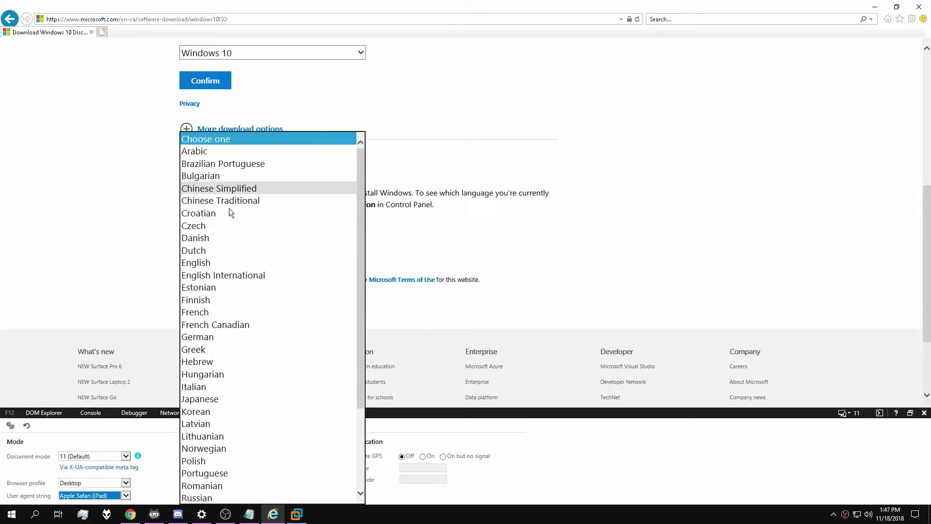
left_click(237, 275)
left_click(204, 253)
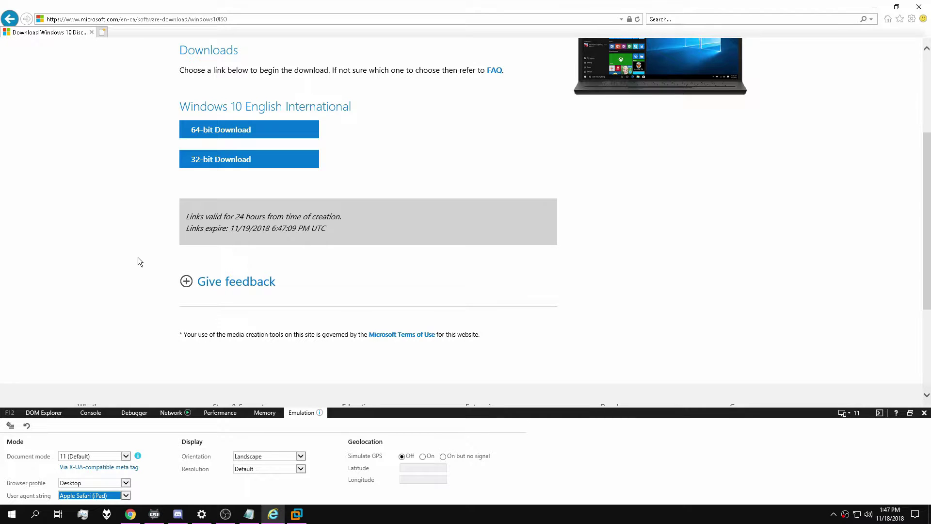
scroll(407, 235, "up", 3)
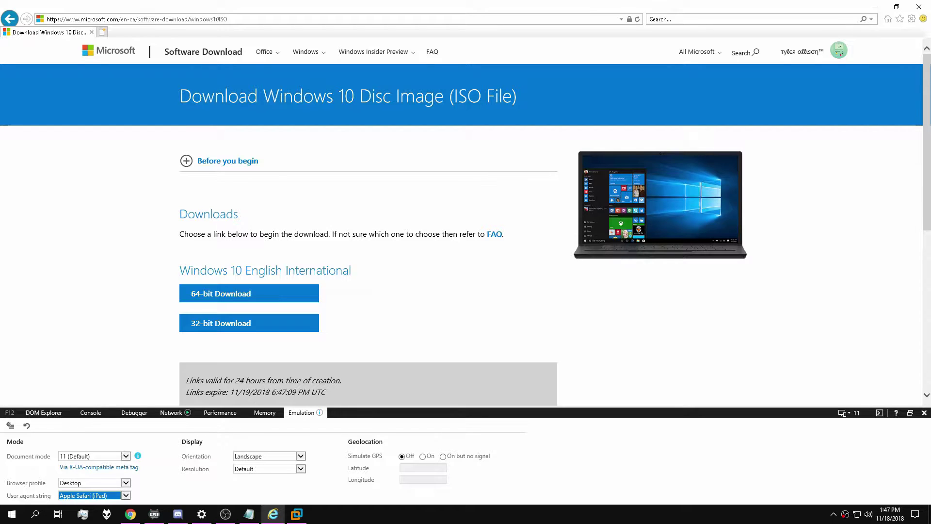
Step: Close the browser and switch to VMware Workstation
key("alt+F4")
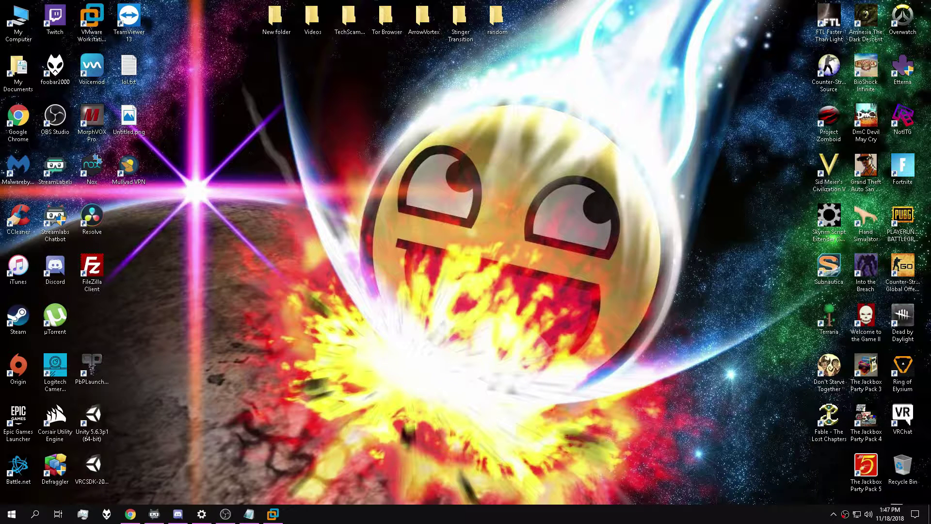
left_click(284, 427)
left_click(282, 517)
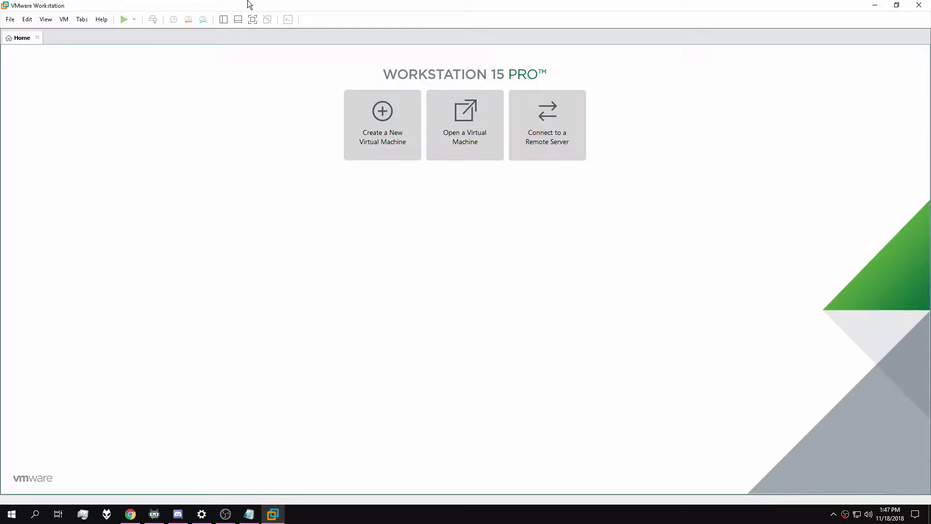
Step: Start a new custom virtual machine with Workstation 15.x compatibility, the operating system installed later, and Windows 10 x64 as guest
left_click(416, 139)
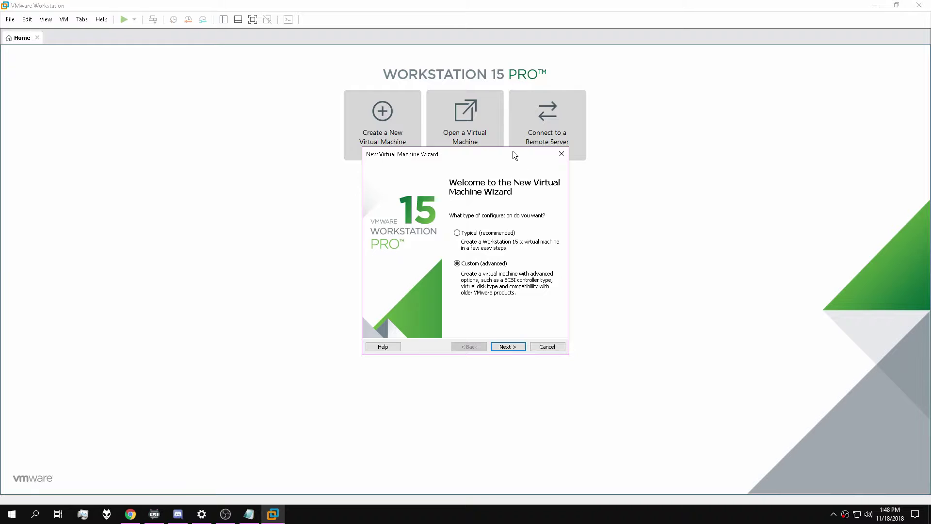
left_click(518, 347)
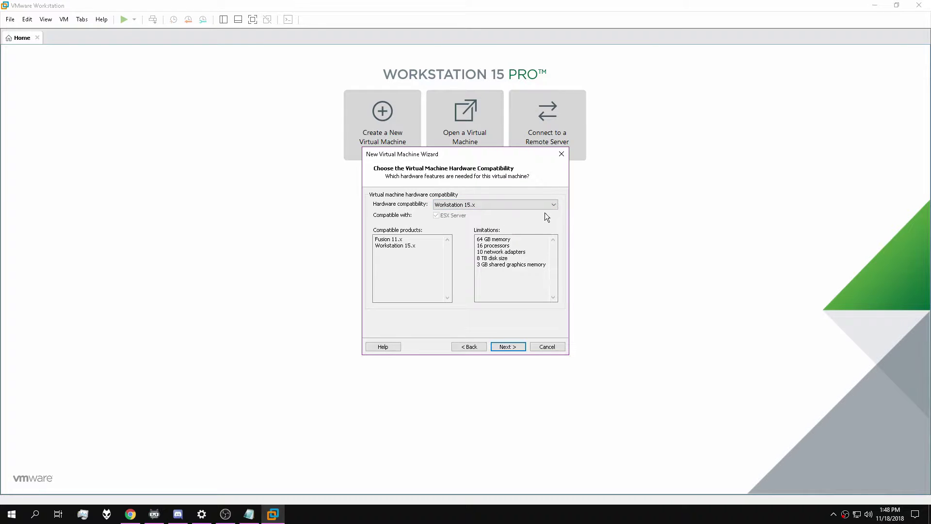
left_click(503, 347)
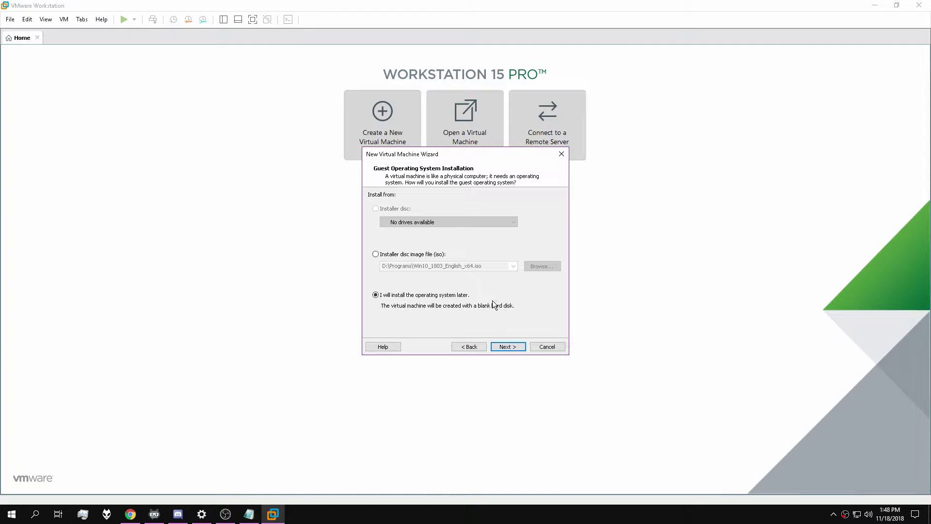
left_click(505, 347)
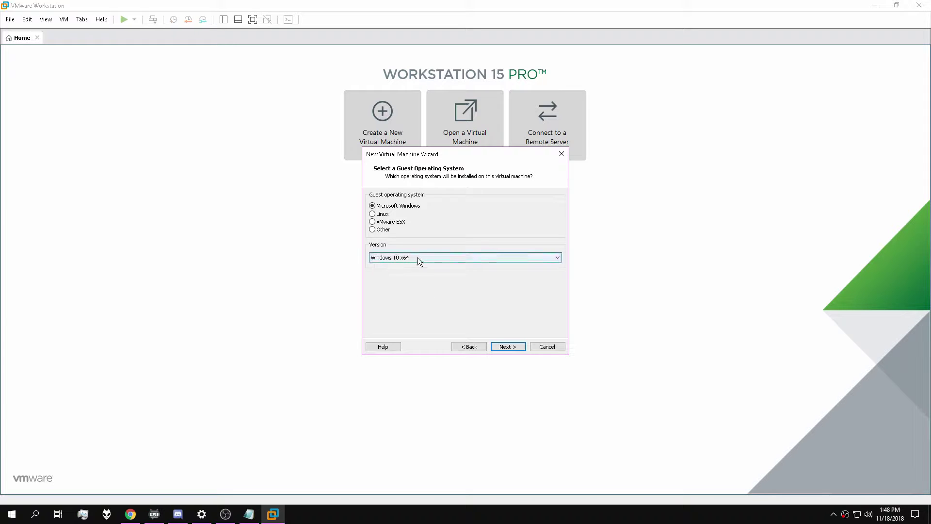
left_click(518, 346)
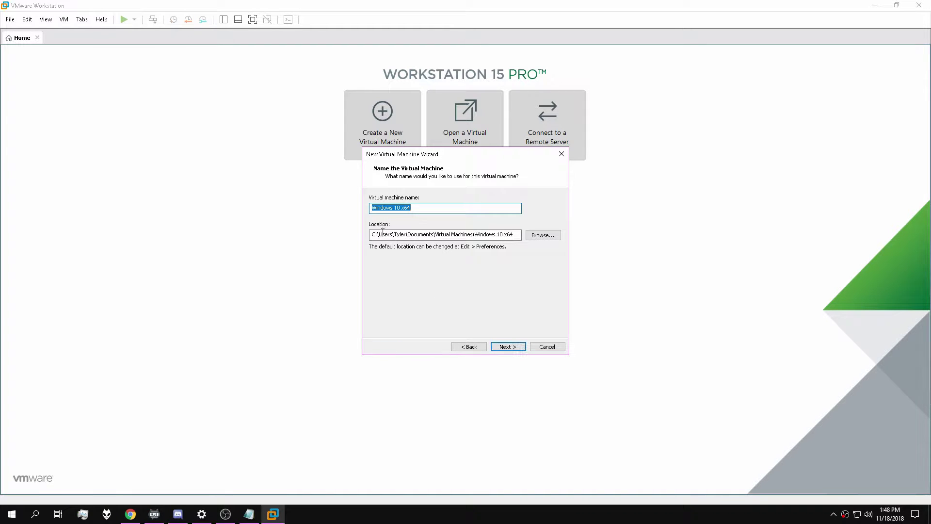
Step: Name the virtual machine Test x64
left_click(400, 208)
left_click_drag(401, 208, 313, 209)
type("Test")
Step: Set the virtual machine's location to the Virtual Machines folder in Documents and proceed to the firmware settings
left_click_drag(380, 234, 505, 237)
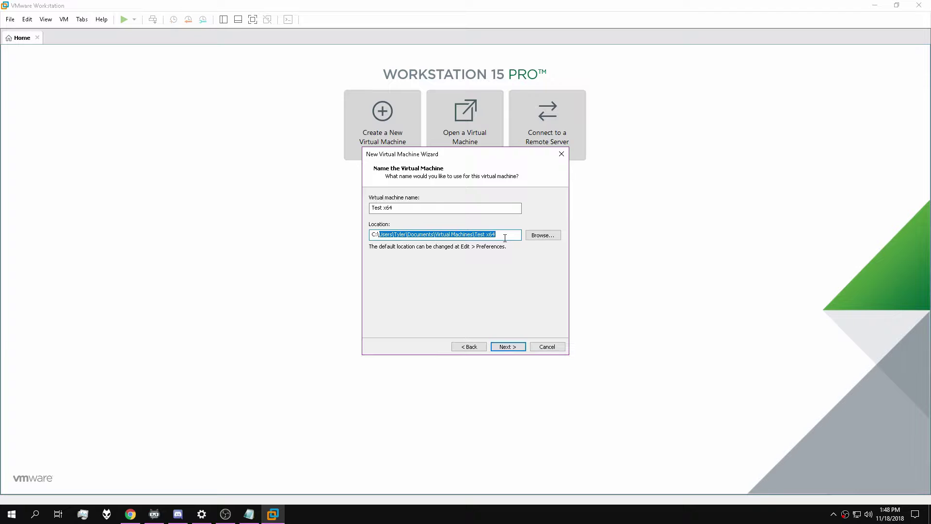
left_click(505, 238)
left_click(542, 237)
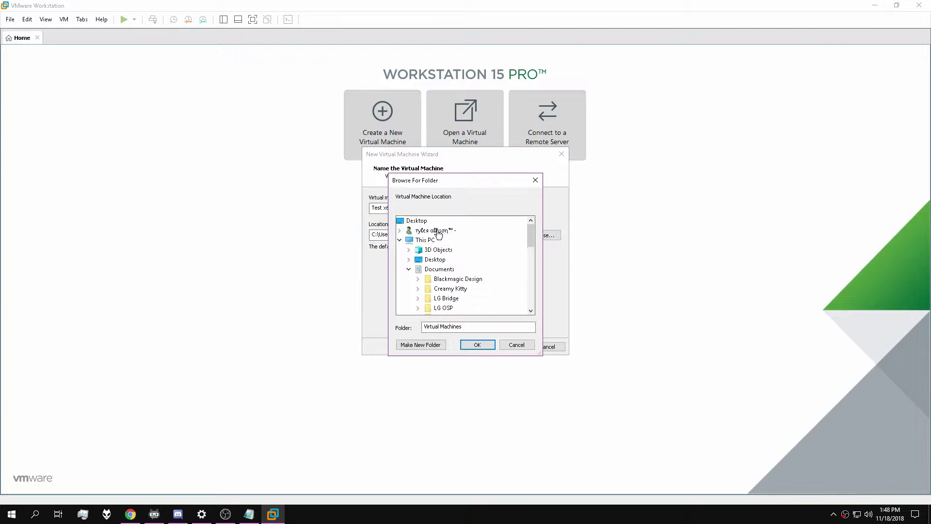
scroll(437, 262, "down", 5)
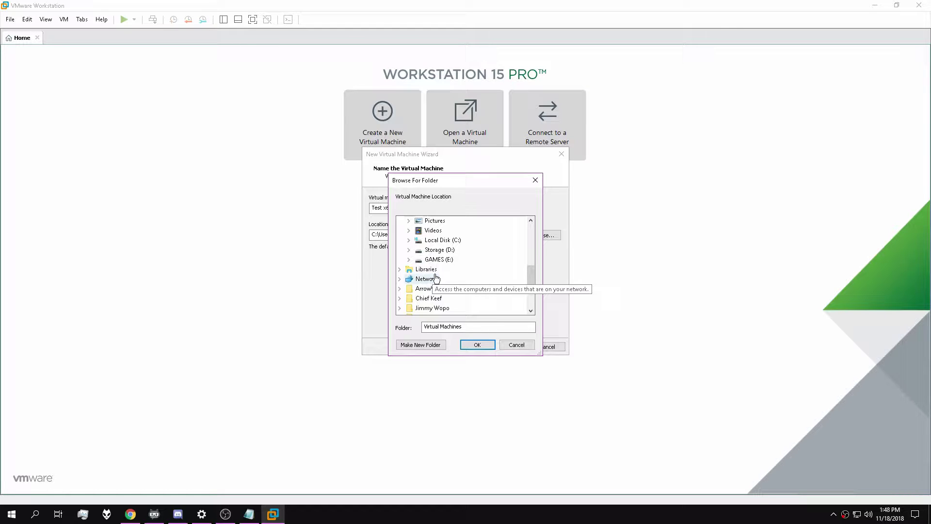
mouse_move(528, 279)
left_mouse_down()
mouse_move(535, 237)
mouse_move(534, 278)
left_mouse_up()
scroll(520, 278, "up", 5)
left_click(485, 345)
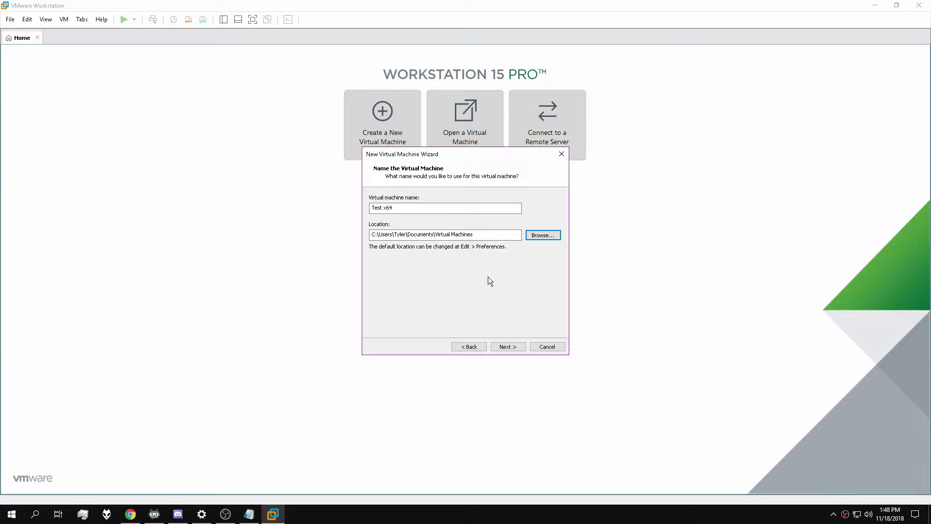
left_click(507, 345)
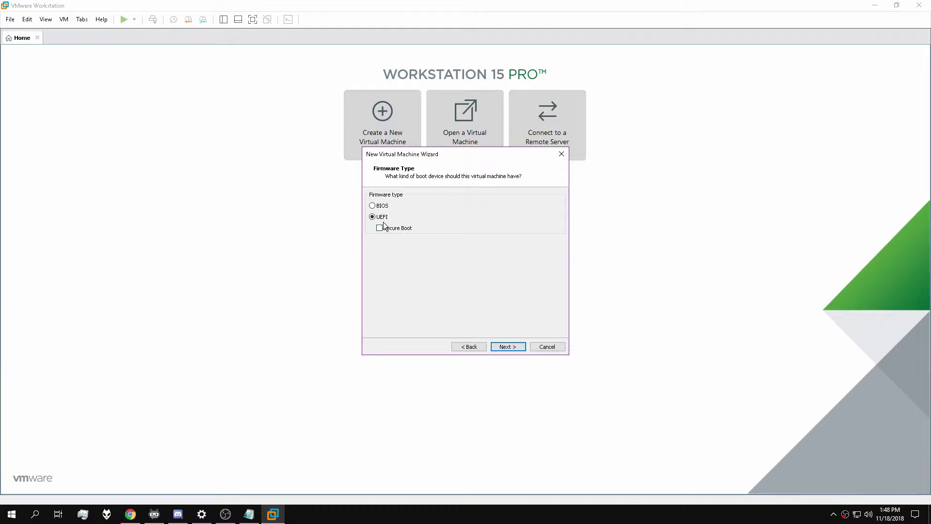
Step: Set the virtual machine's firmware type to BIOS and proceed to the processor configuration
left_click(373, 206)
left_click(385, 207)
left_click(502, 346)
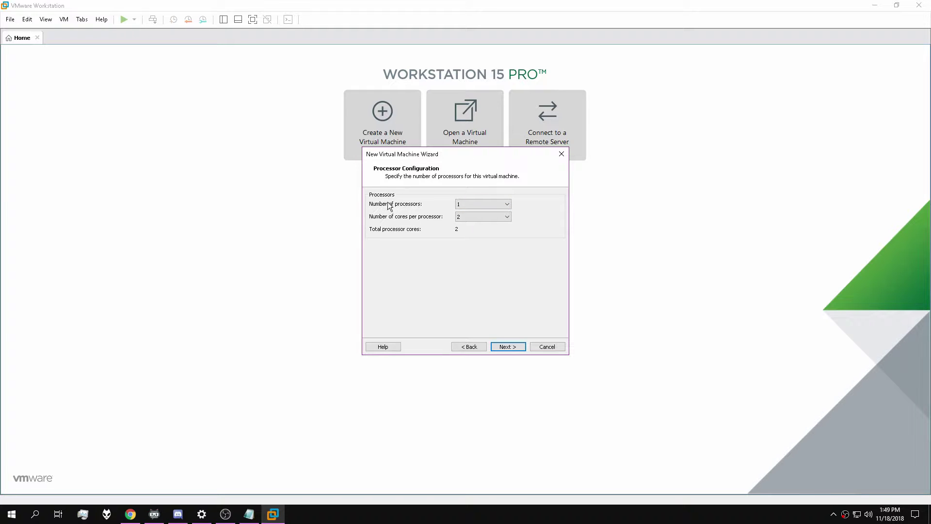
Step: Configure the virtual machine with 1 processor and 8 cores per processor
left_click(477, 201)
left_click(467, 218)
left_click(470, 206)
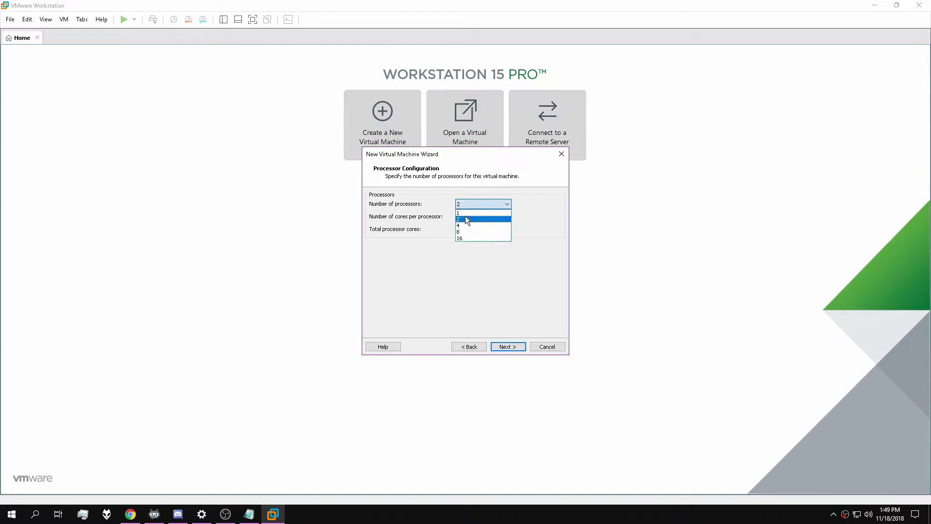
left_click(466, 212)
left_click(461, 220)
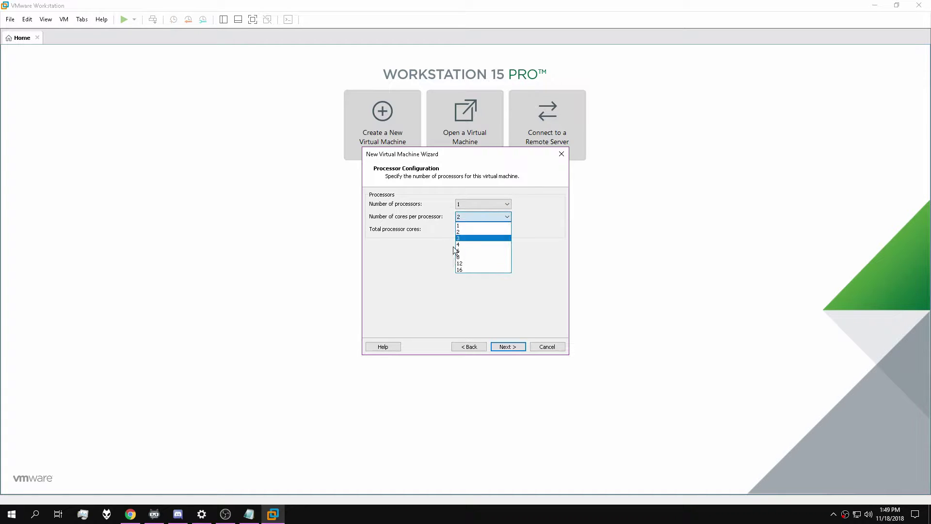
left_click(477, 258)
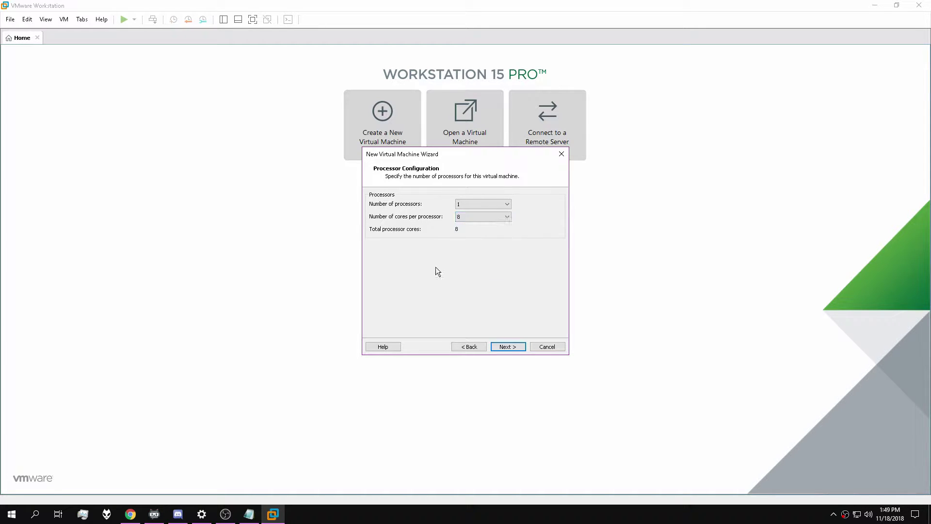
left_click(495, 348)
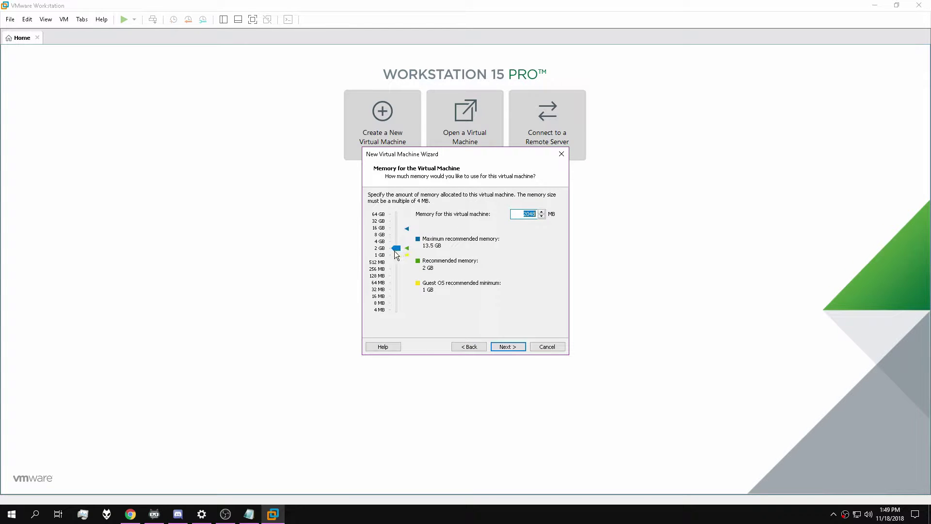
Step: Raise the virtual machine's memory above the recommended 2 GB, keeping NAT networking and the LSI Logic SAS controller
left_click_drag(396, 252, 397, 235)
left_click(509, 347)
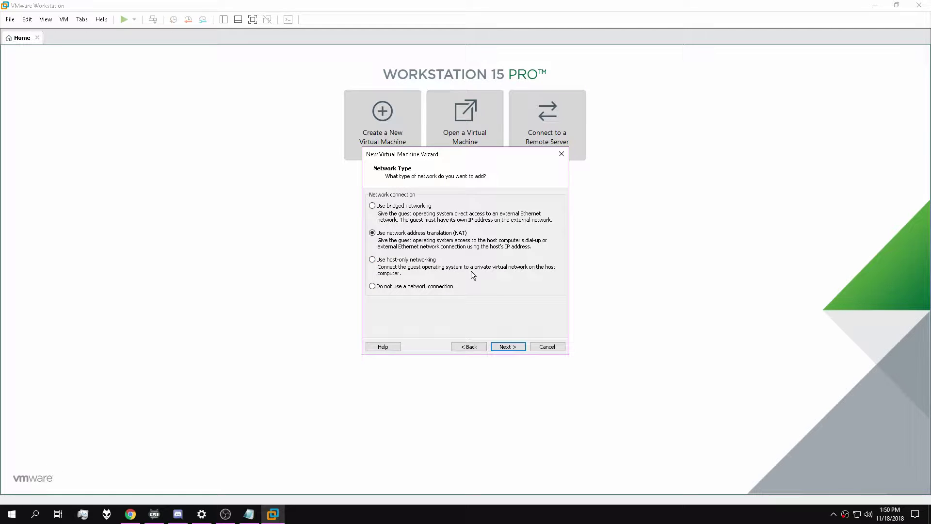
left_click(499, 343)
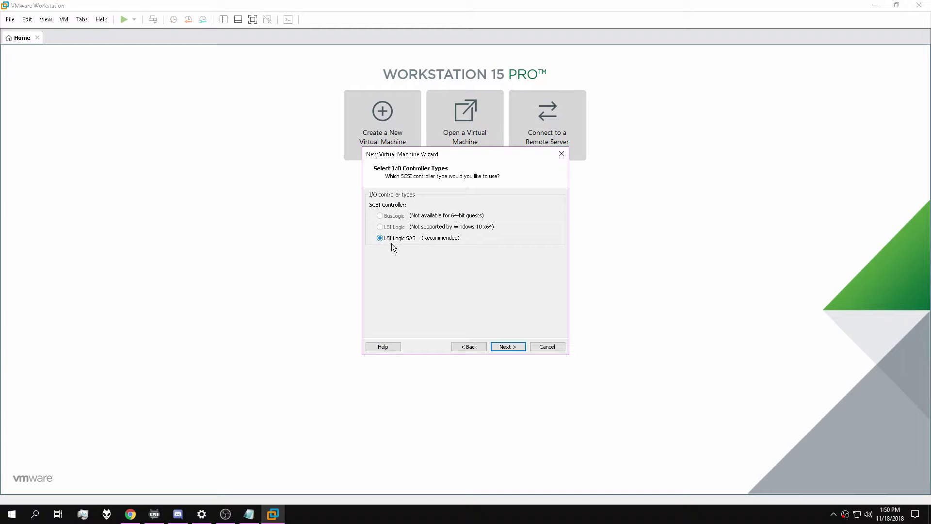
left_click(508, 349)
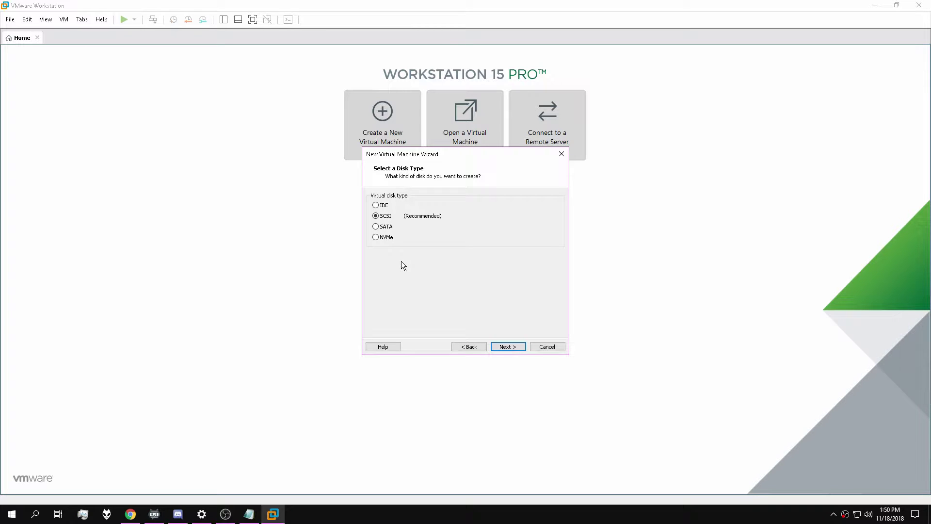
Step: Give the virtual machine a 60 GB SCSI disk stored as the single file Test x64.vmdk, and finish creating the machine
left_click(504, 348)
left_click(509, 347)
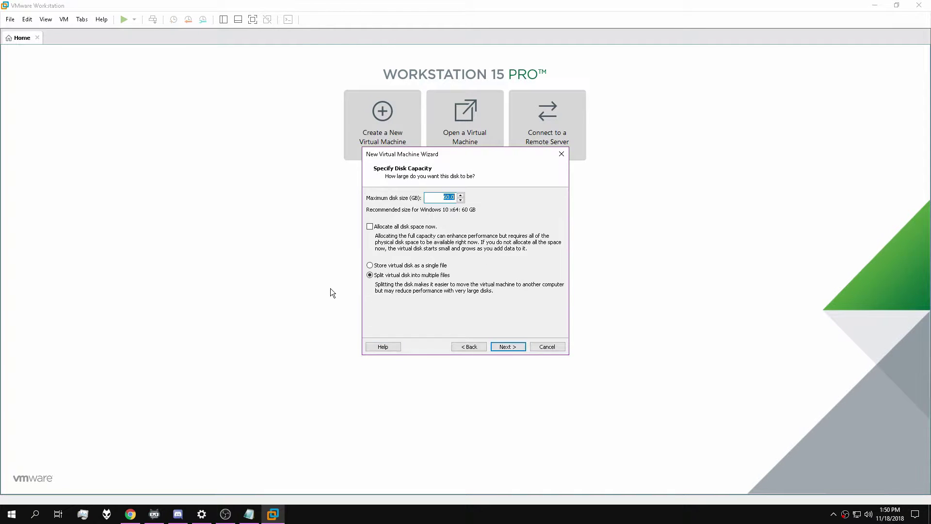
key("Home")
left_click(386, 266)
left_click(381, 277)
left_click(518, 347)
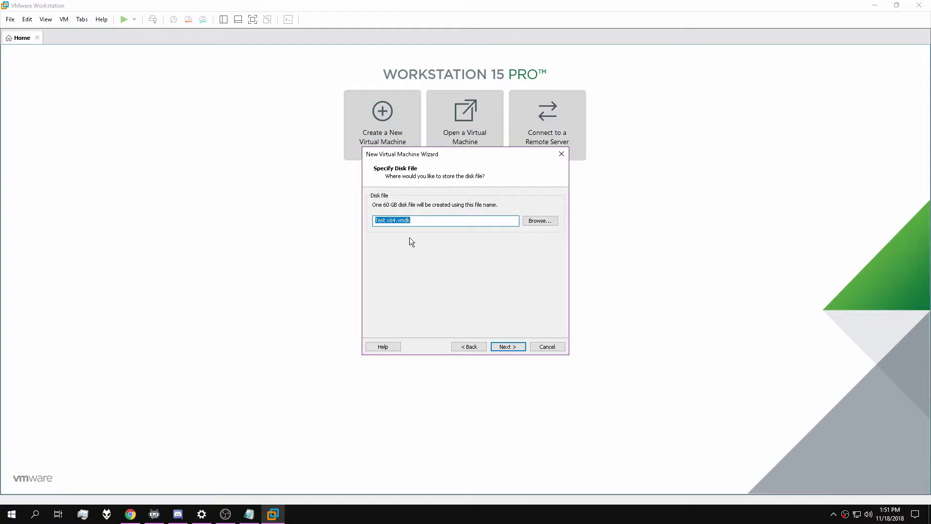
left_click(507, 345)
left_click(516, 347)
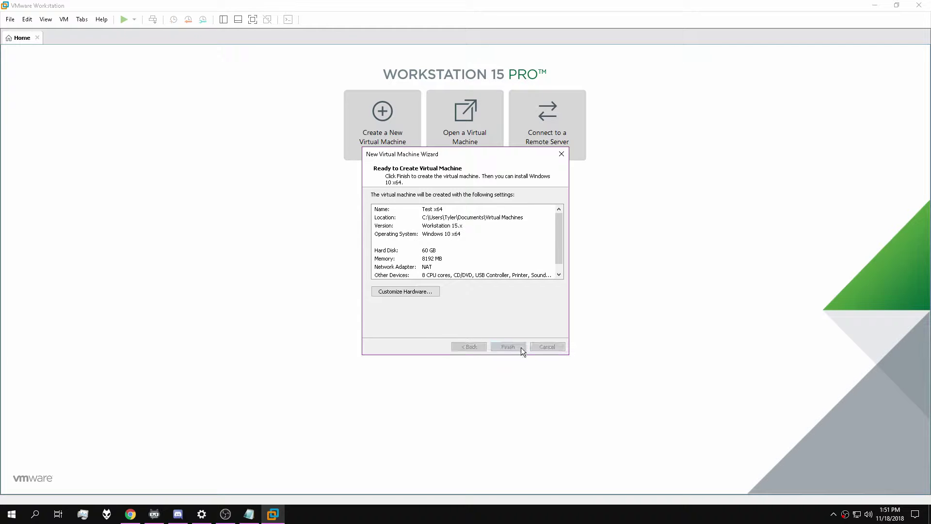
Step: Set the Test x64 machine's CD/DVD (SATA) drive to use an ISO image file in its virtual machine settings
left_click(82, 19)
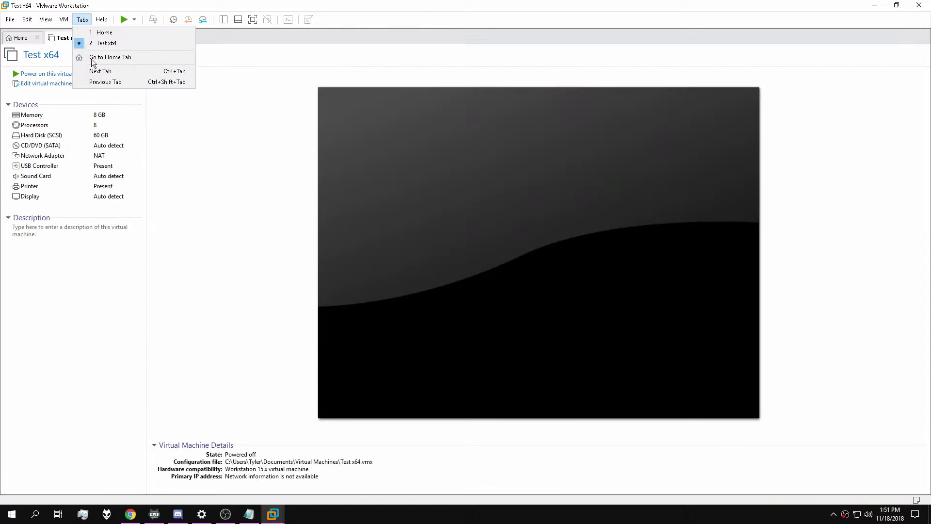
mouse_move(10, 19)
mouse_move(67, 19)
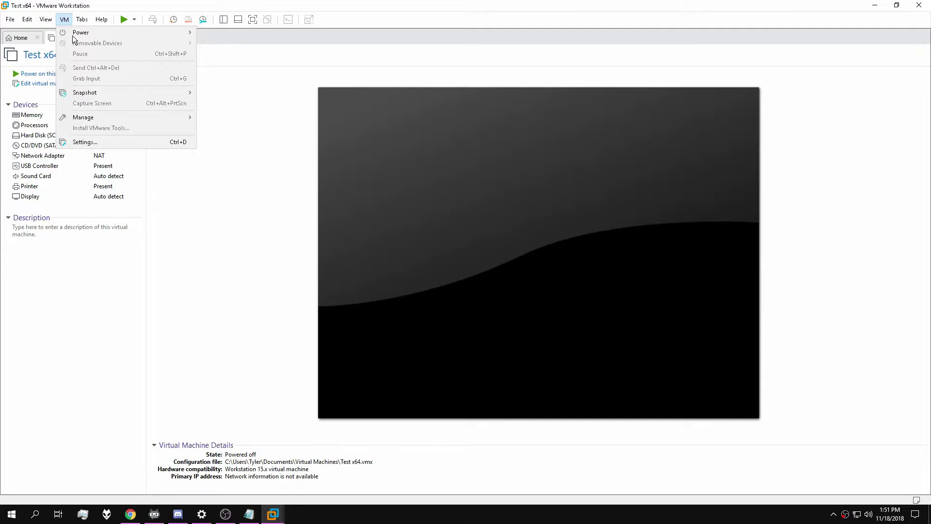
left_click(81, 142)
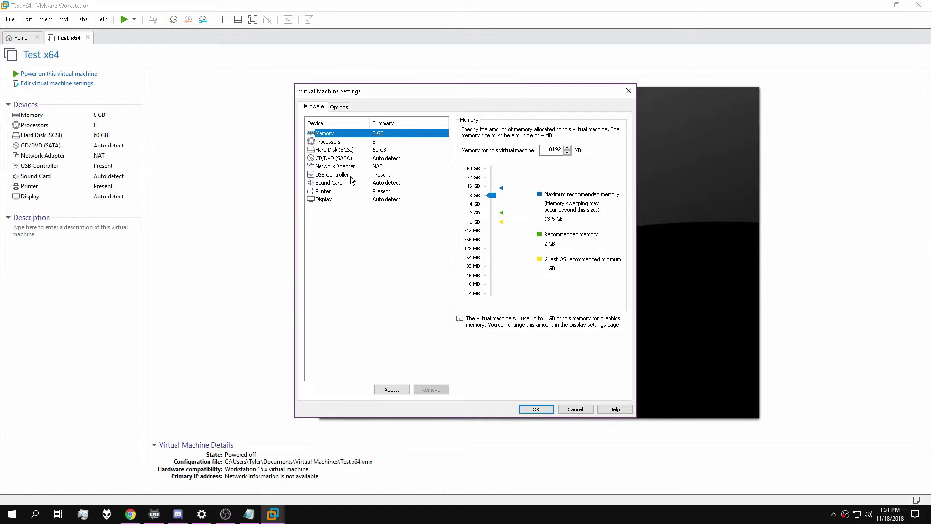
left_click(346, 160)
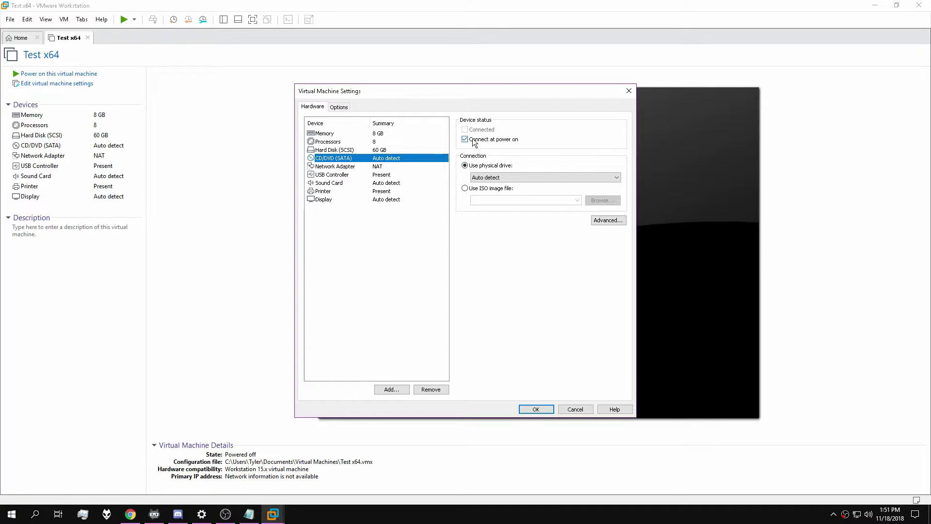
left_click(466, 188)
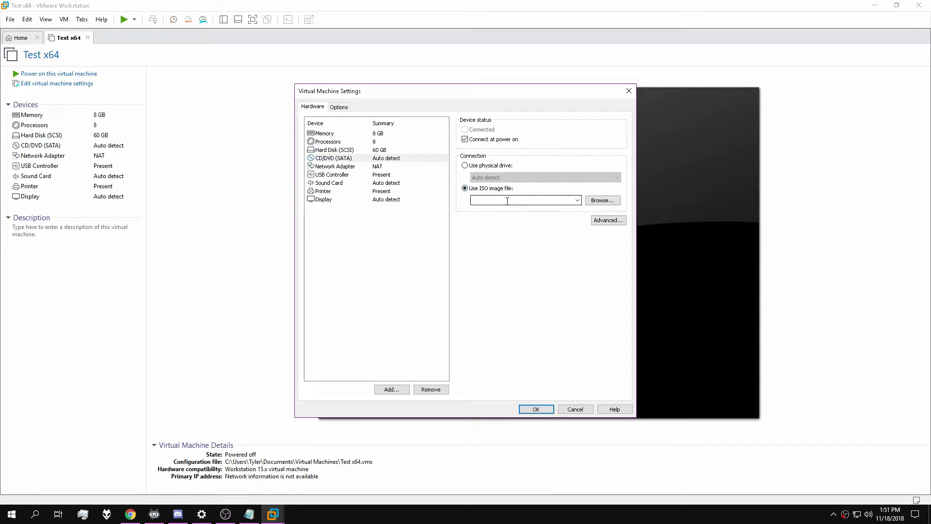
Step: Load Win10_1803_English_x64.iso from the Programs folder on Storage (D:) as the drive's ISO image
left_click(603, 201)
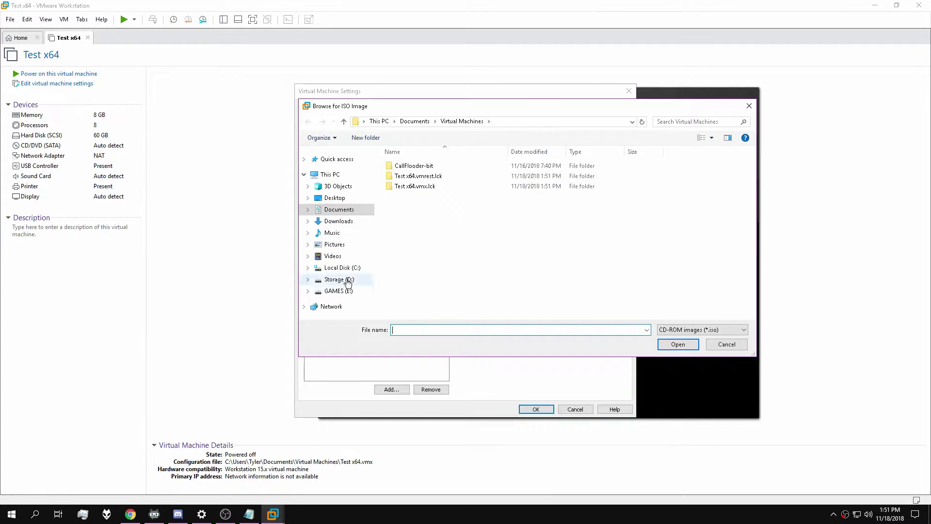
left_click(328, 281)
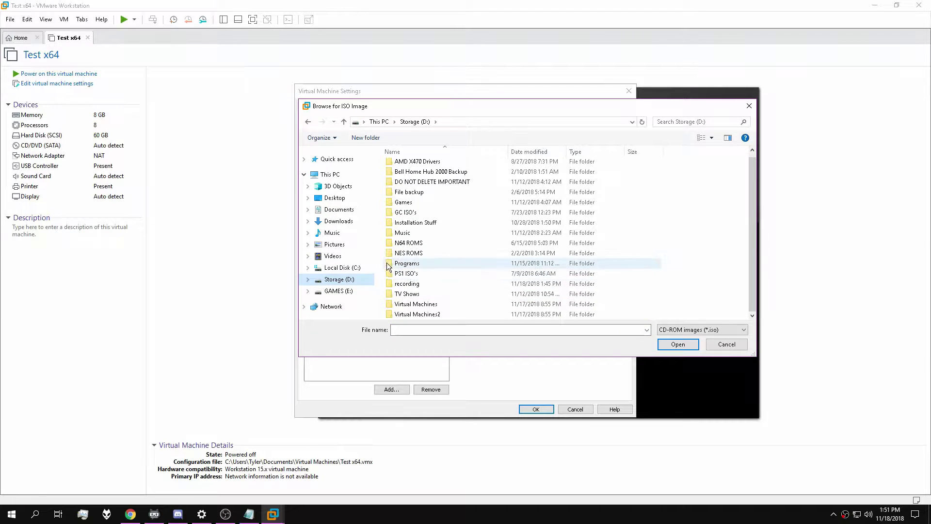
double_click(409, 253)
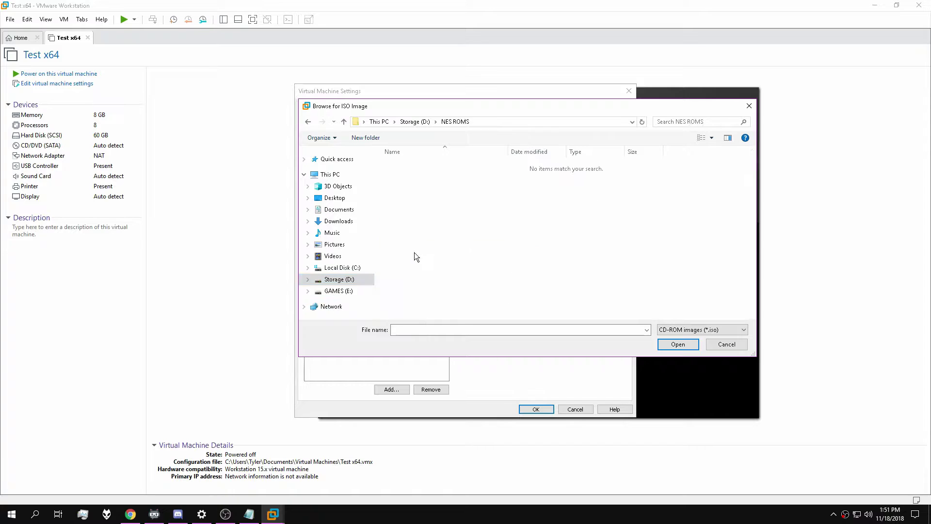
left_click(314, 123)
double_click(403, 268)
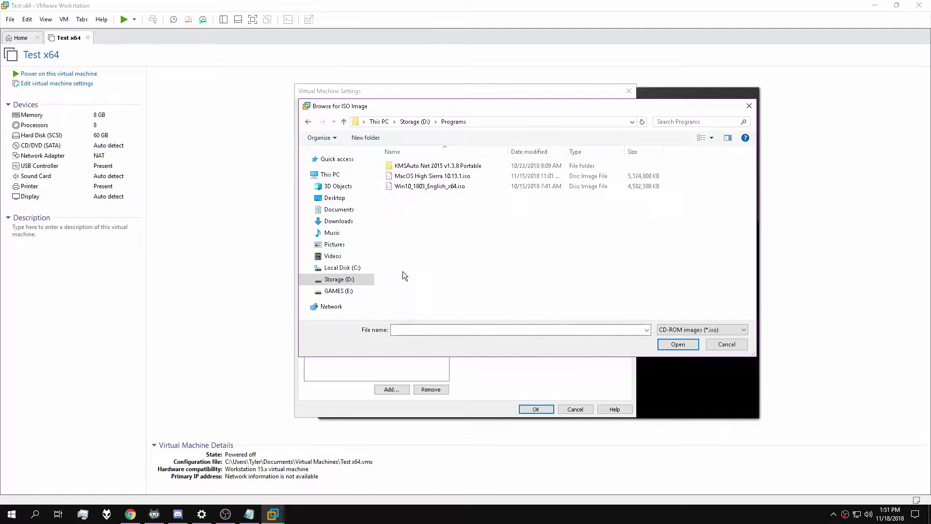
left_click(418, 189)
left_click(677, 344)
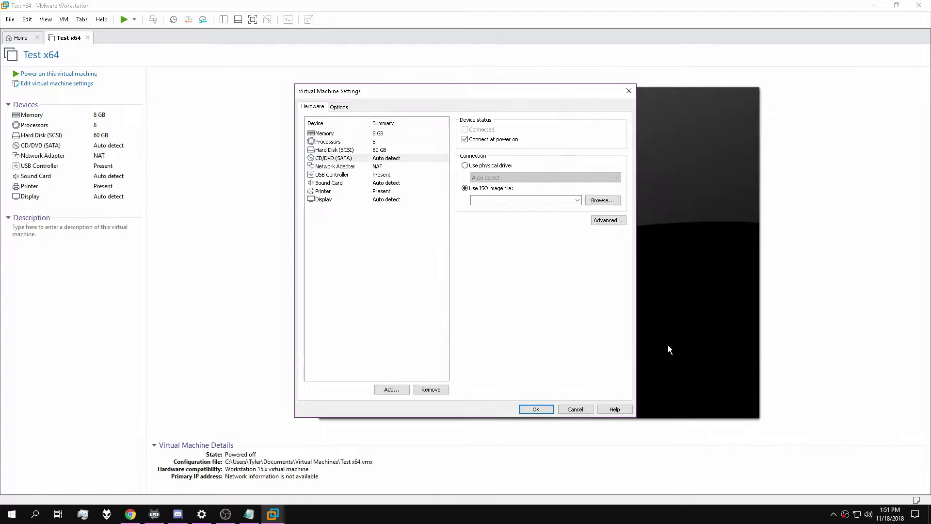
Step: Look through the virtual machine's option categories, including Advanced, Autologin, VNC Connections, Access Control, Guest Isolation and Snapshots
left_click(339, 107)
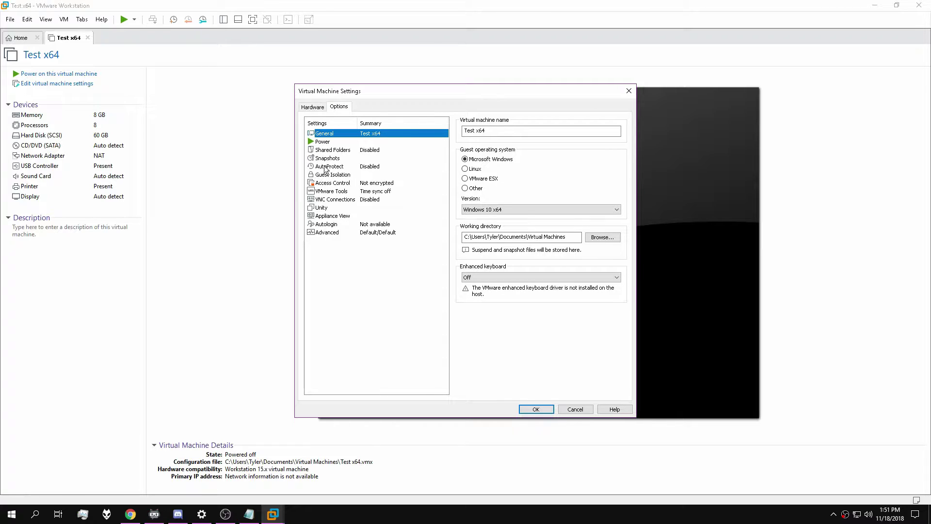
left_click(327, 232)
left_click(327, 224)
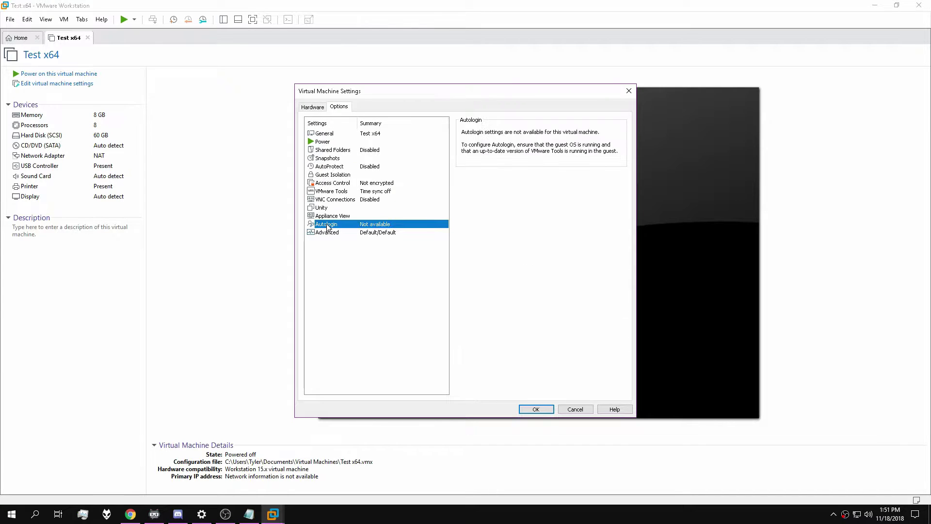
left_click(328, 216)
left_click(328, 208)
left_click(328, 199)
left_click(333, 191)
left_click(334, 182)
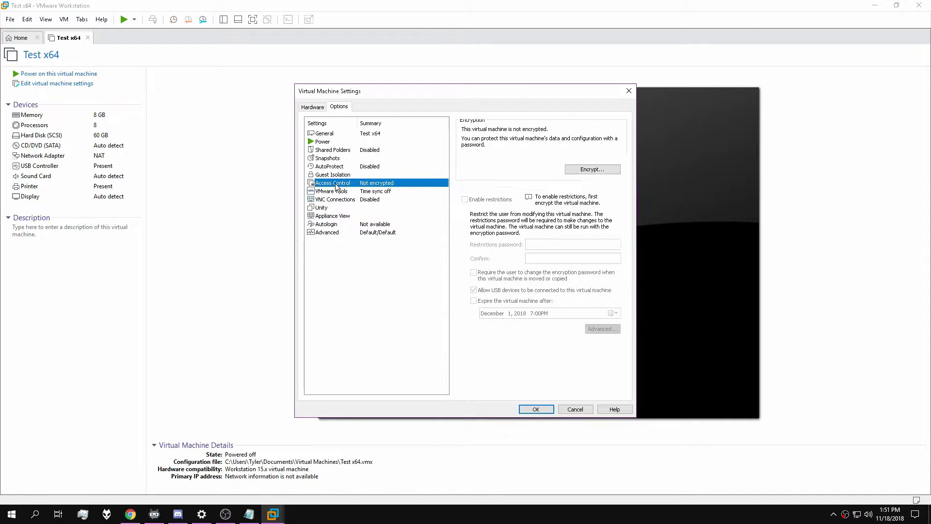
left_click(336, 190)
left_click(336, 175)
left_click(334, 158)
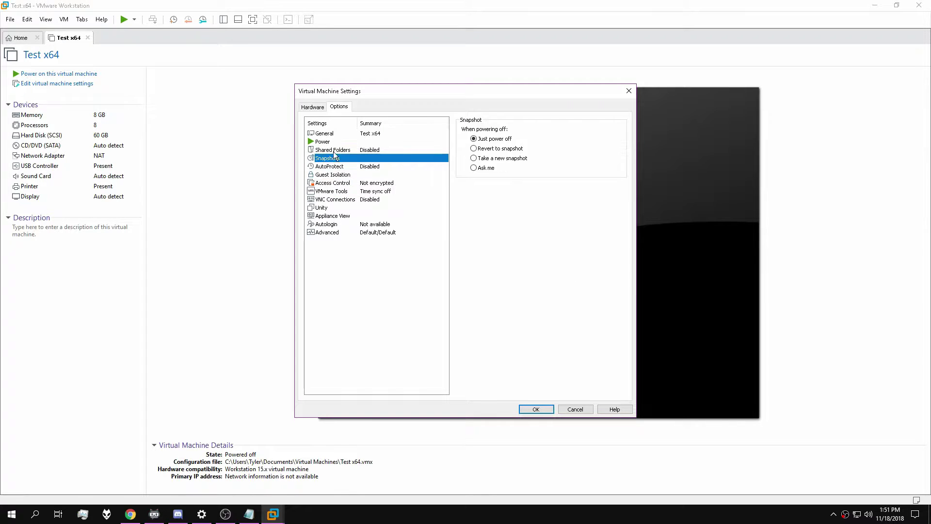
Step: Try the power option that reports battery information to the guest, leaving it disabled
left_click(333, 142)
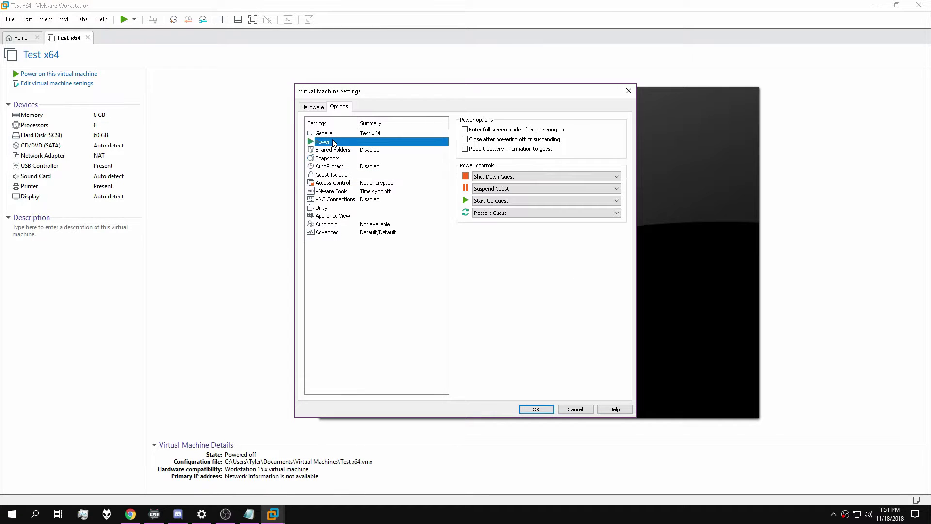
left_click(471, 152)
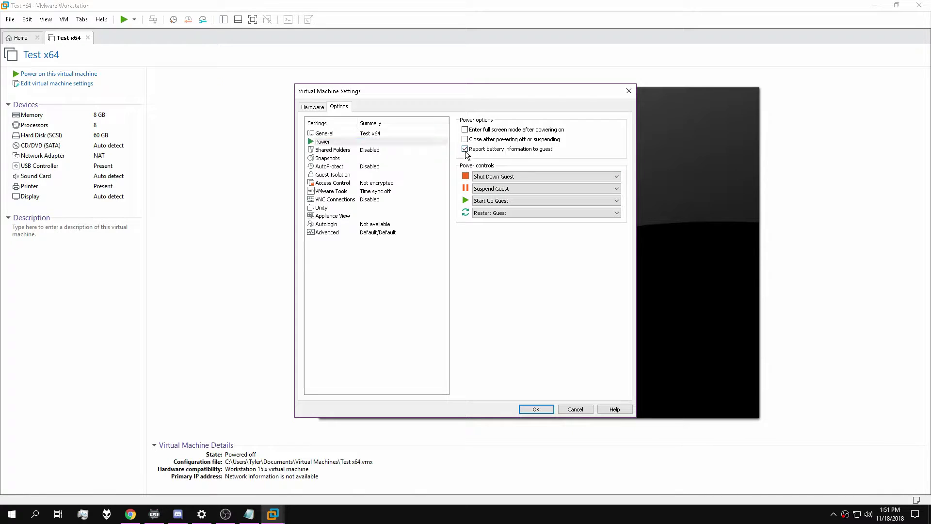
left_click(465, 149)
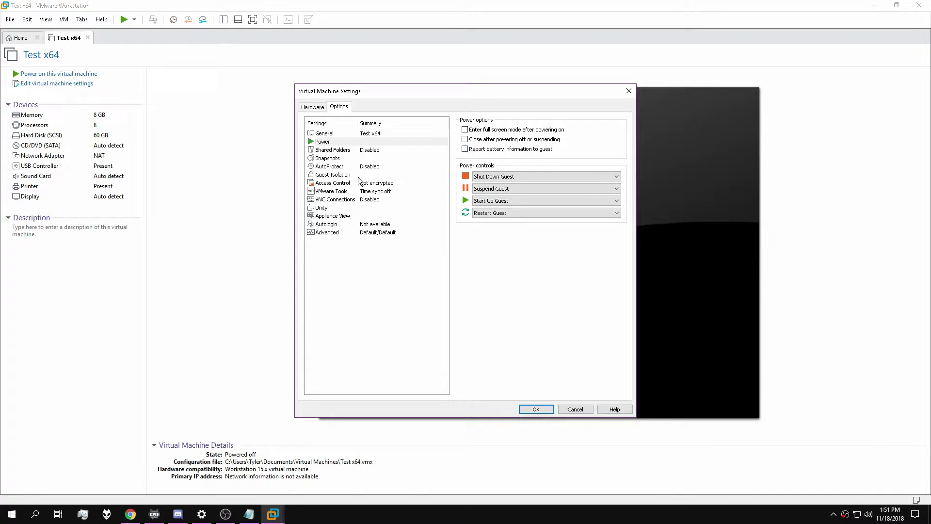
Step: Keep BIOS as the firmware type in the advanced options and save the virtual machine settings
left_click(334, 232)
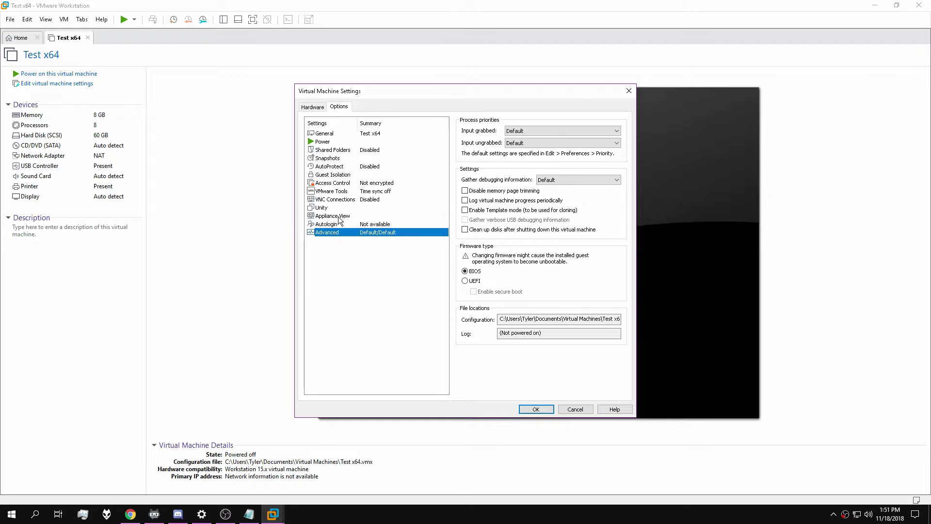
left_click(473, 275)
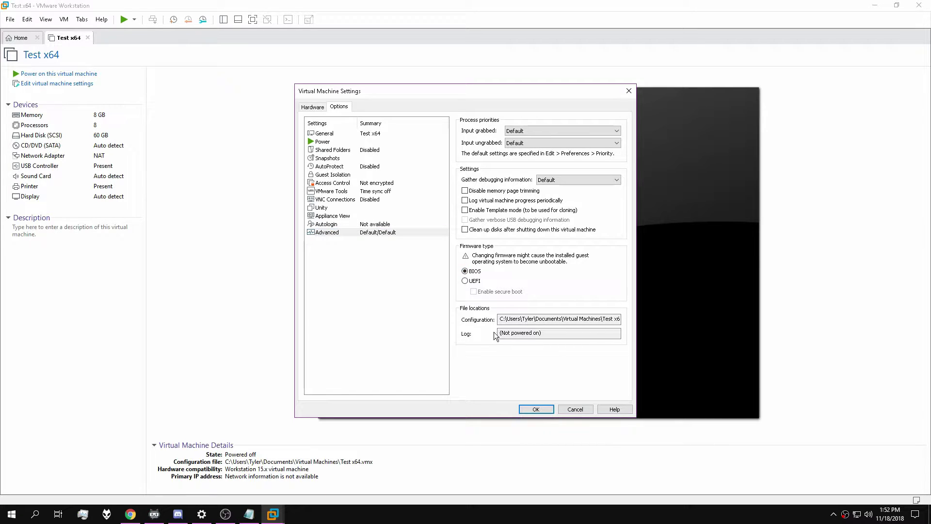
left_click(532, 409)
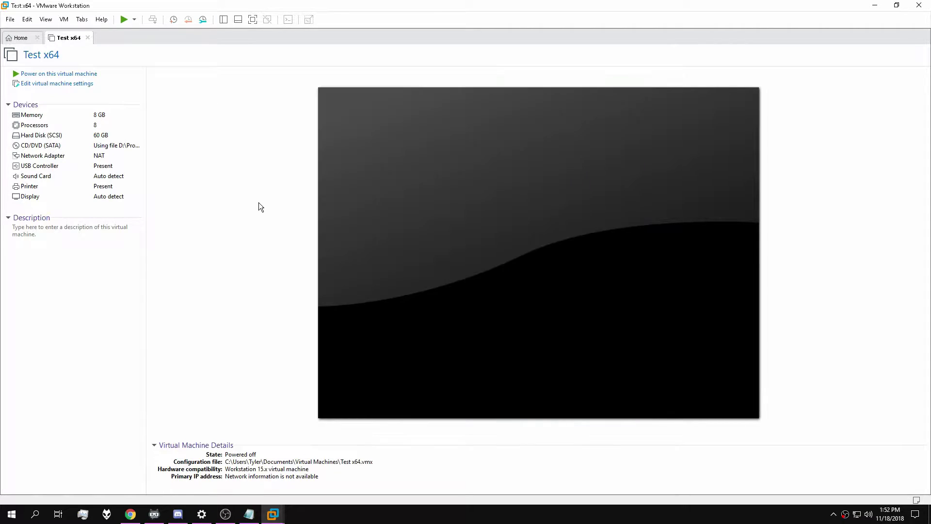
Step: Power on the virtual machine and start the Windows installation with English (United States) language and format and a US keyboard
left_click(63, 74)
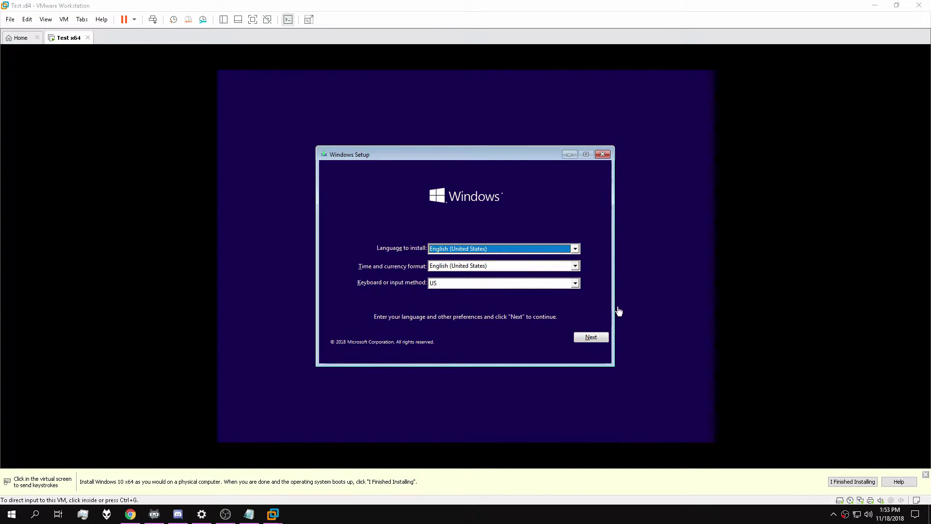
left_click(492, 165)
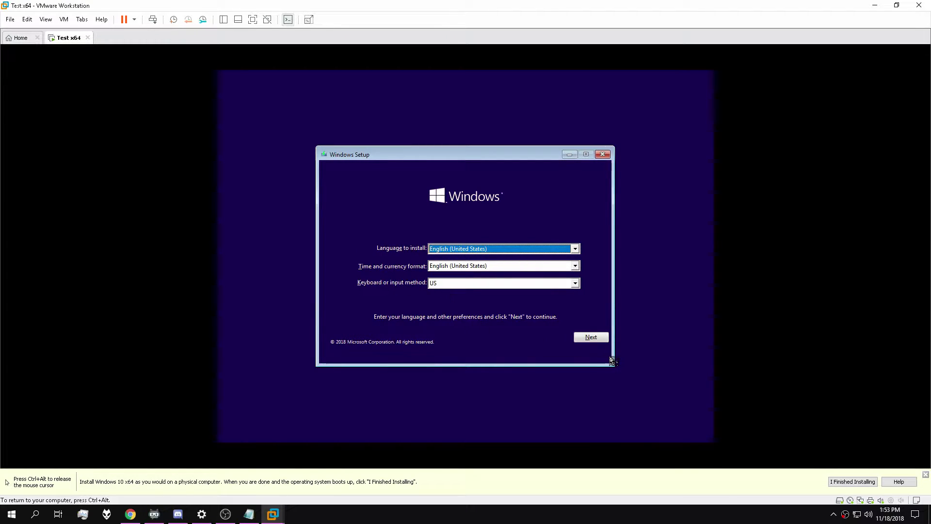
left_click(582, 340)
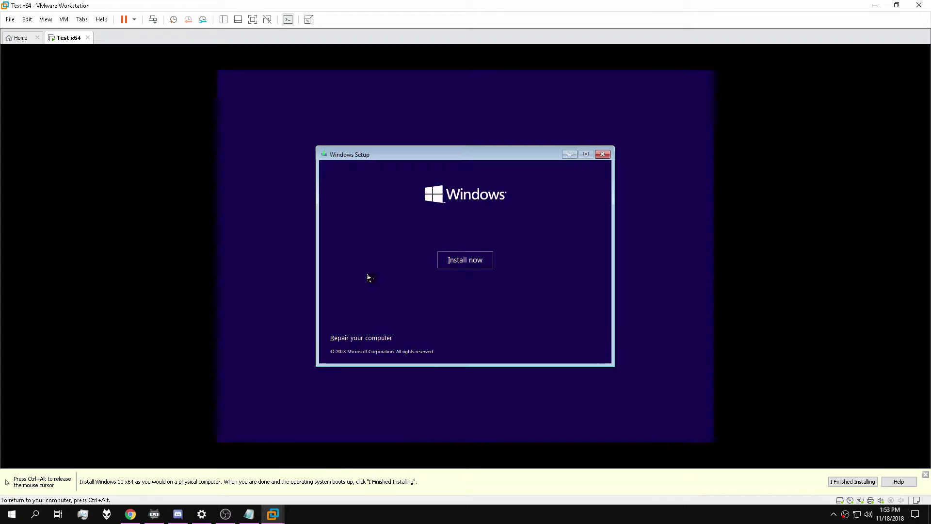
left_click(455, 262)
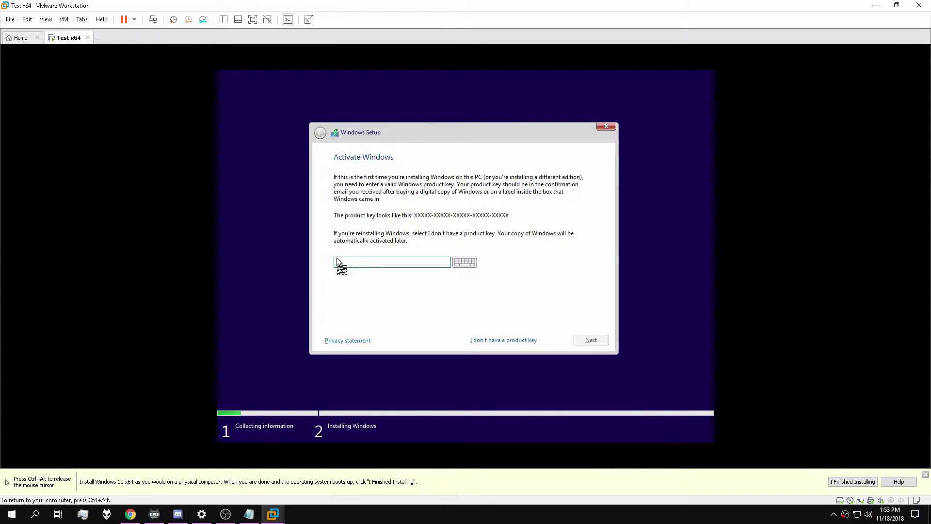
Step: Skip the product key entry and choose Windows 10 Home x64 as the operating system to install
left_click(521, 342)
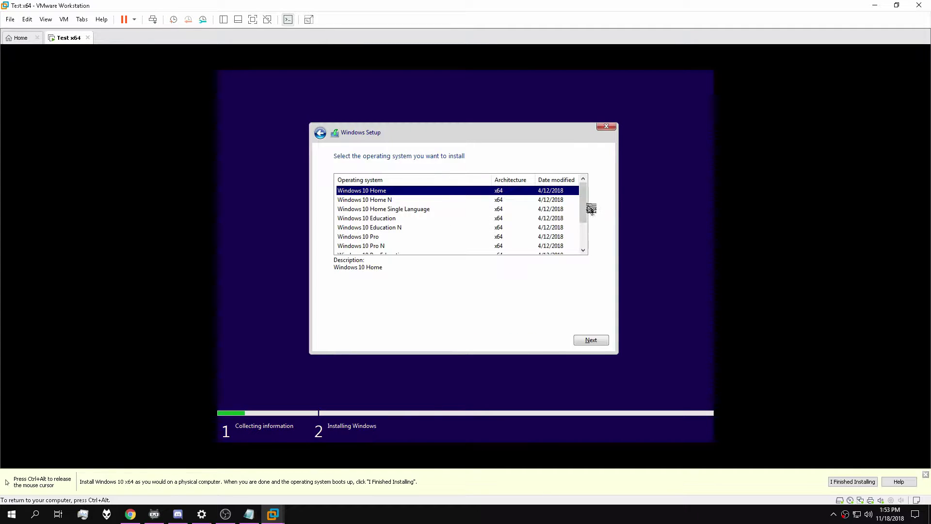
left_click_drag(585, 206, 563, 199)
key("Down")
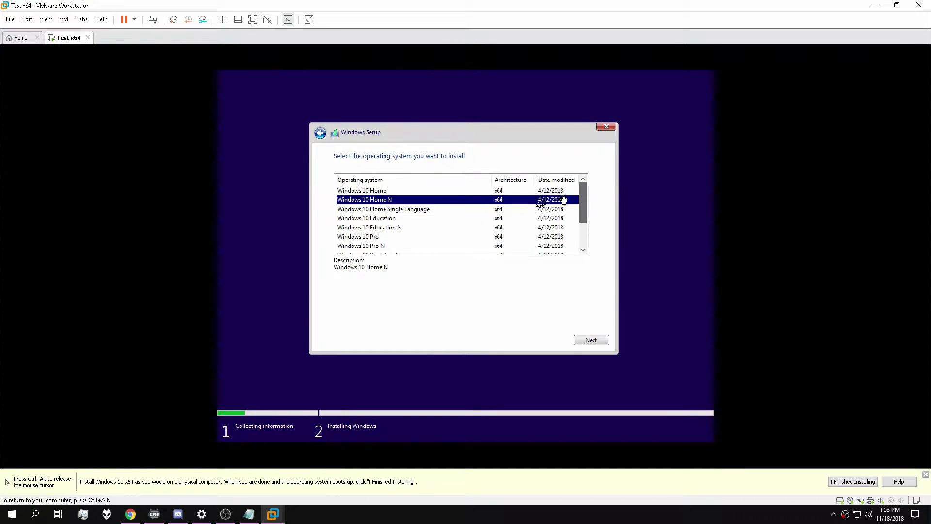
left_click(436, 192)
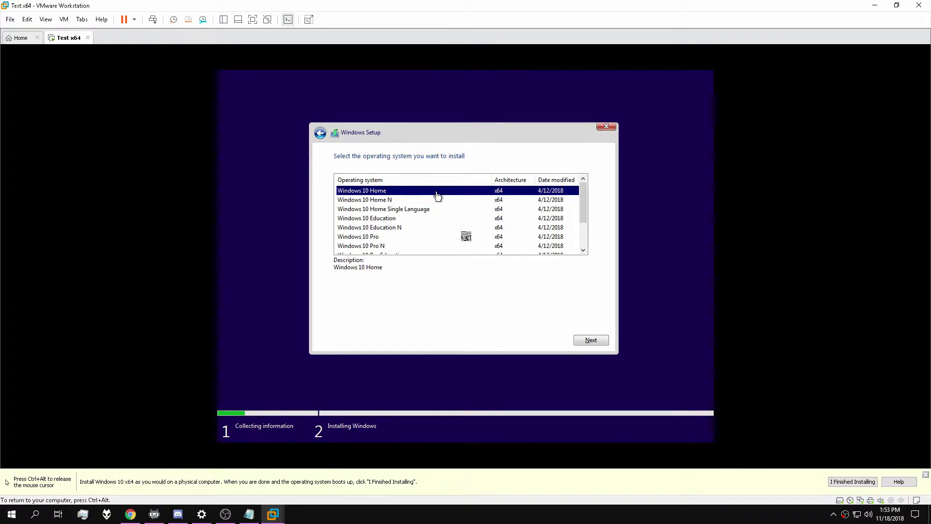
left_click(594, 340)
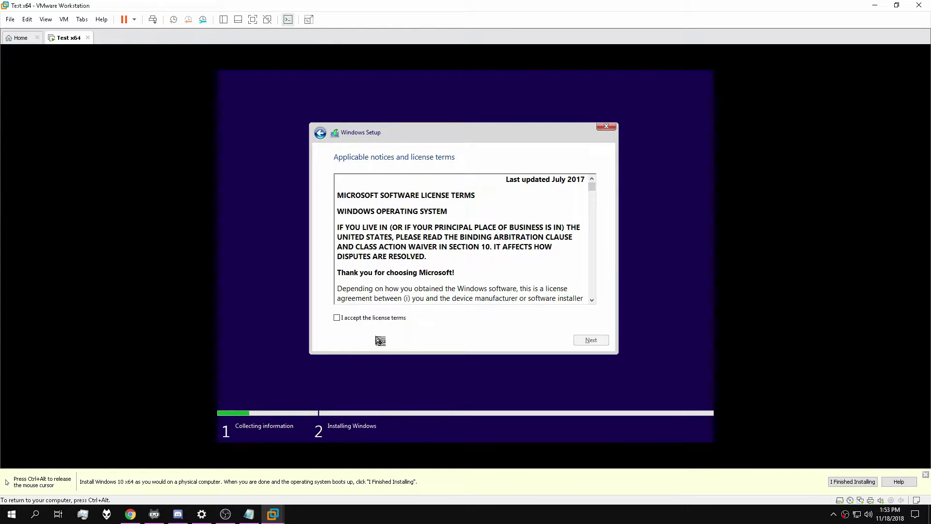
Step: Accept the license terms and choose the custom installation that installs Windows only
left_click(381, 318)
left_click(587, 341)
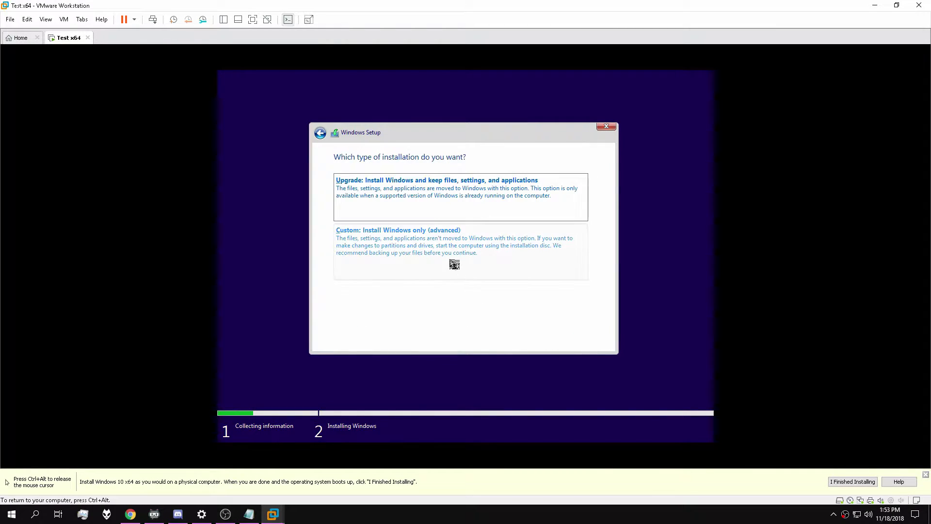
left_click(406, 257)
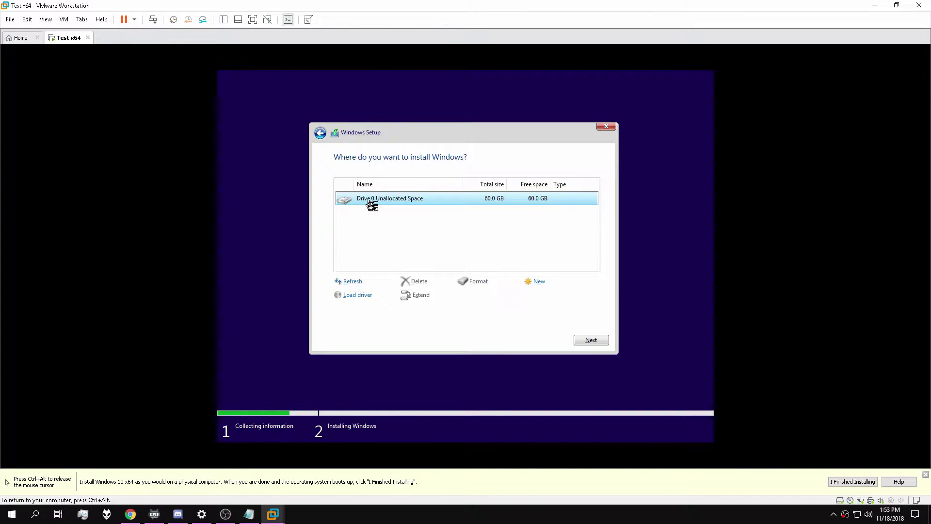
Step: Create a 61440 MB partition from Drive 0's unallocated space, accept the additional system partitions and install Windows on Drive 0 Partition 2
left_click(536, 281)
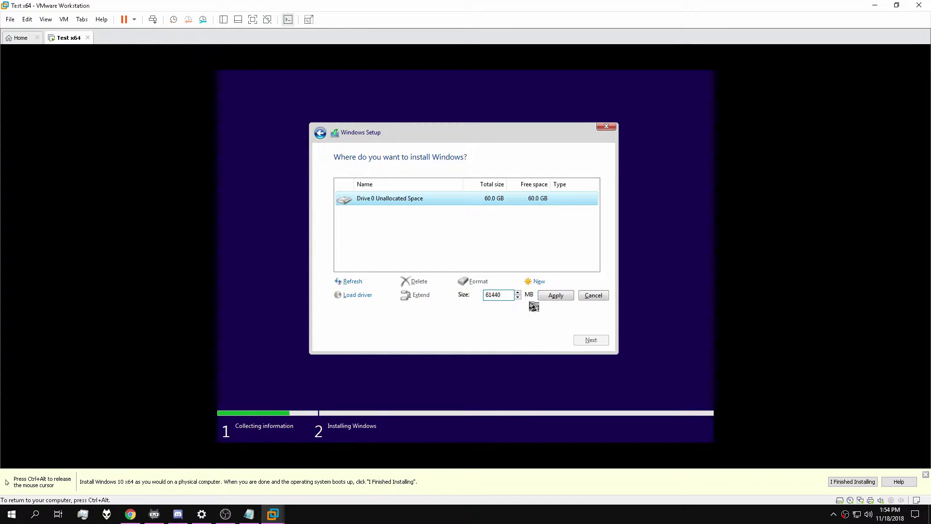
left_click(557, 296)
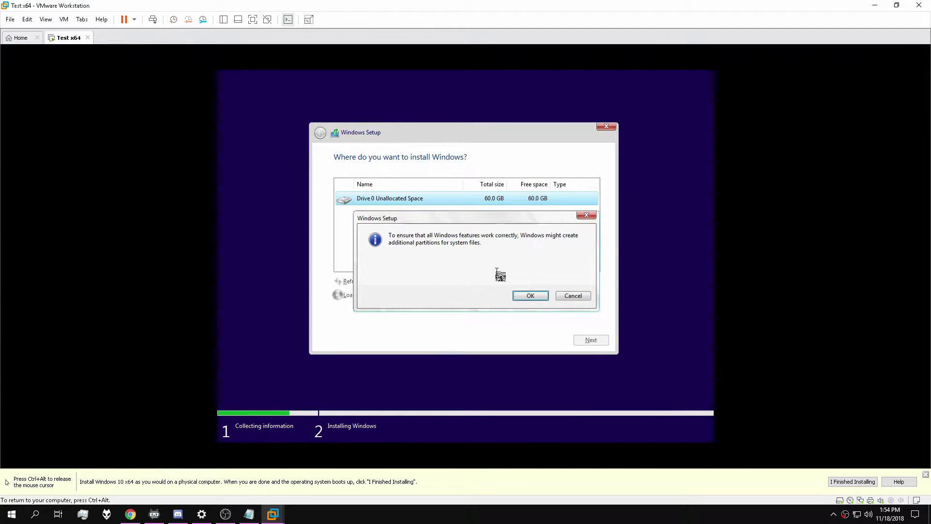
left_click(531, 295)
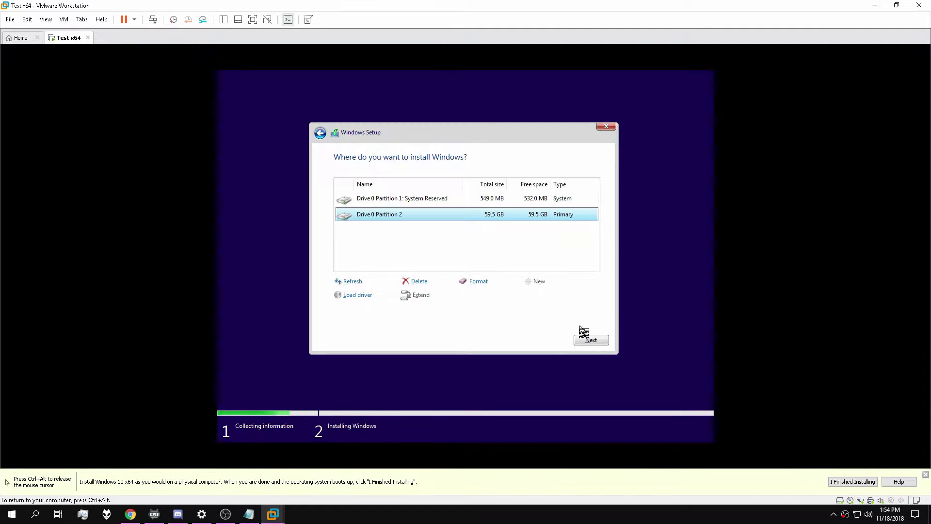
left_click(585, 340)
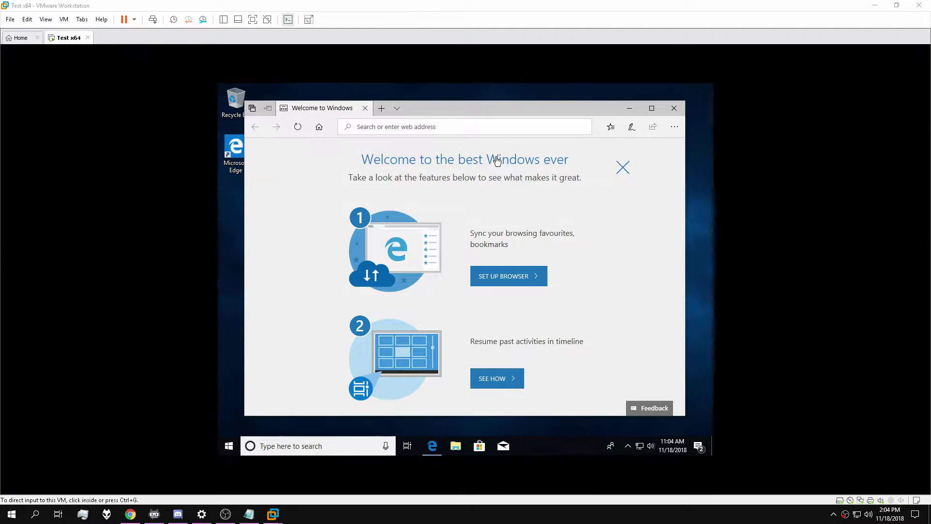
Step: Minimize the Edge welcome window in the guest and start the VMware Tools installation for the virtual machine
left_click(629, 108)
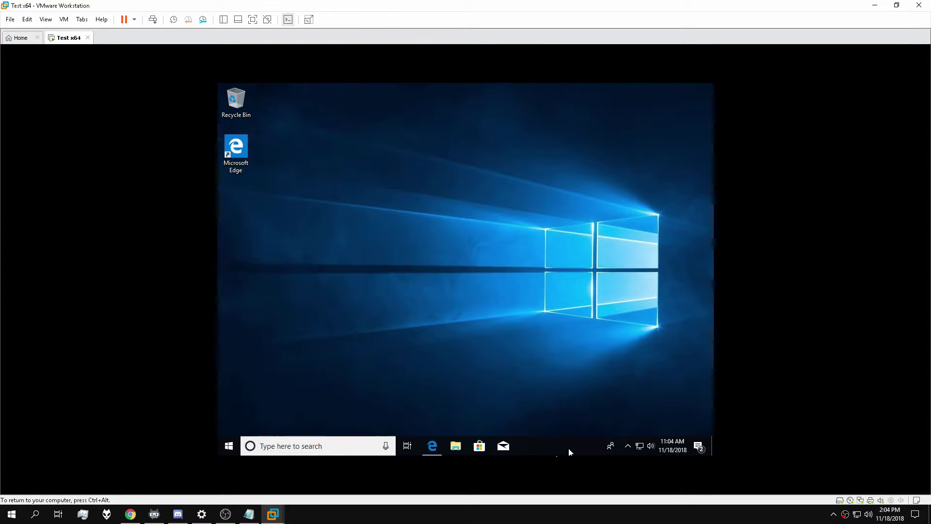
key("ctrl+alt")
key("ctrl+g")
key("ctrl+alt")
left_click(63, 20)
mouse_move(82, 20)
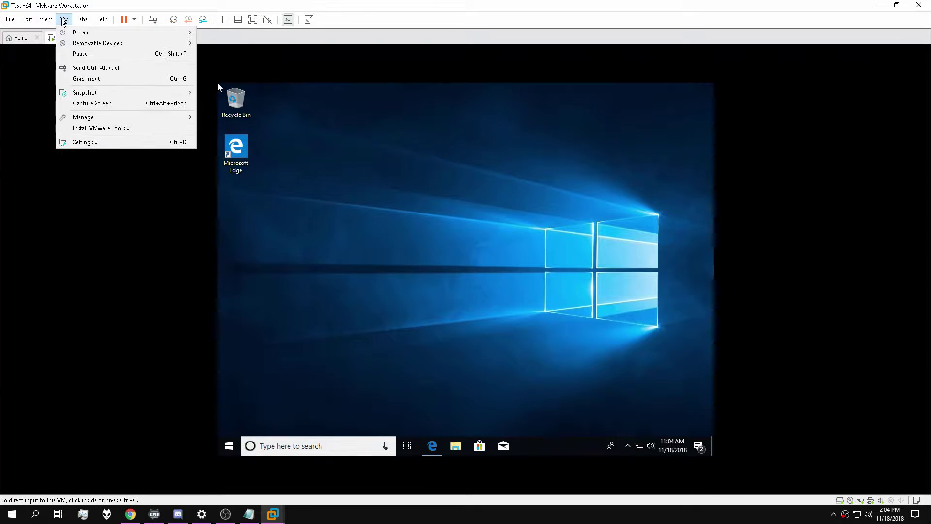
left_click(72, 128)
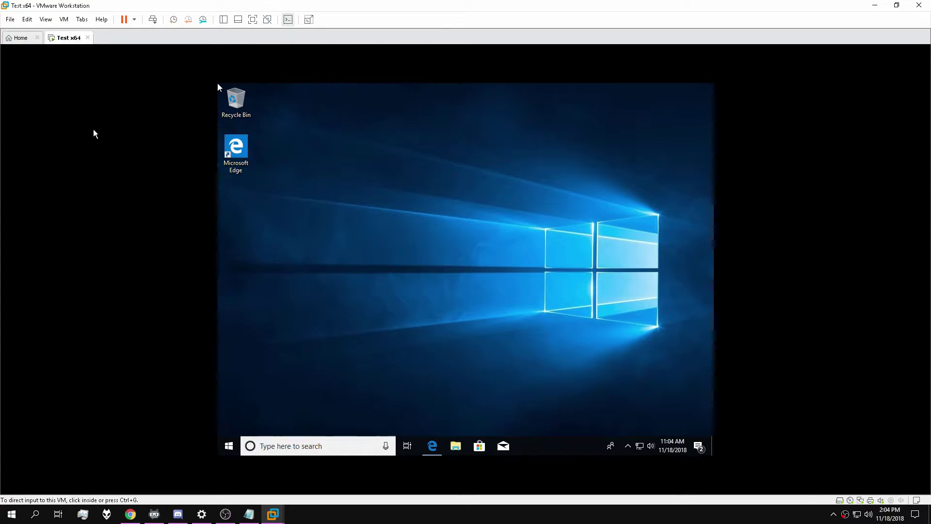
left_click(180, 149)
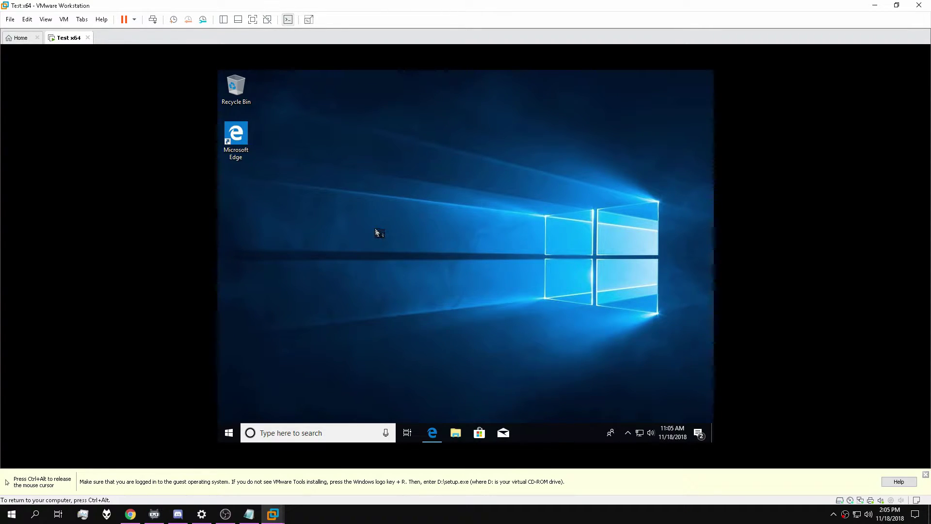
Step: Run setup64.exe from the VMware Tools disc in the guest and allow it to make changes to the device
left_click(623, 381)
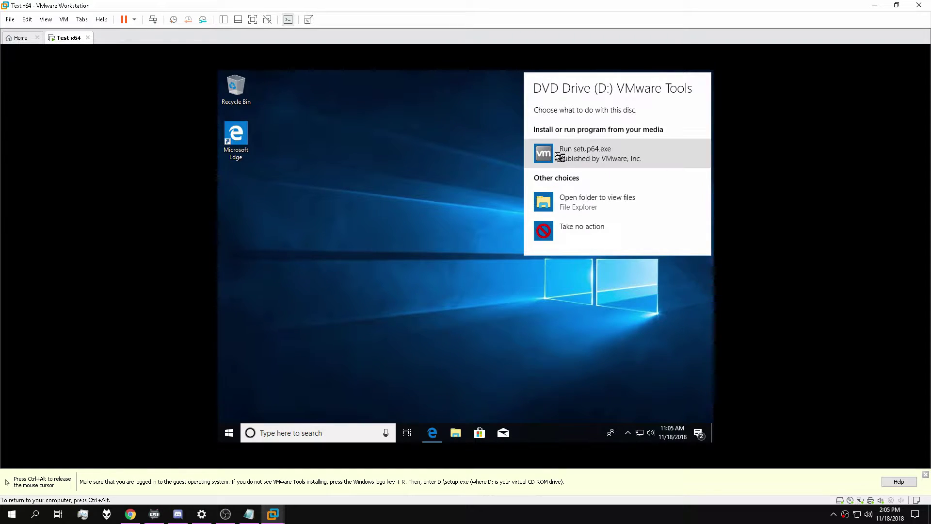
left_click(580, 158)
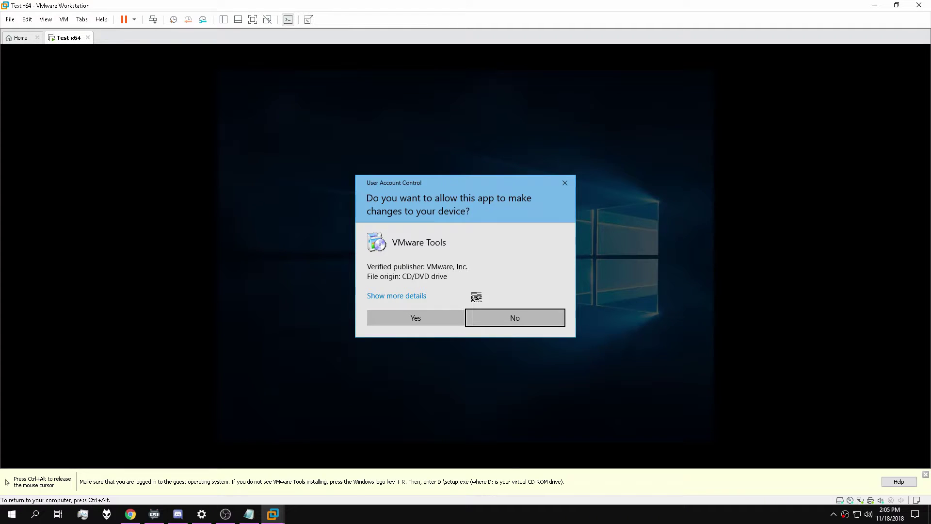
left_click(420, 320)
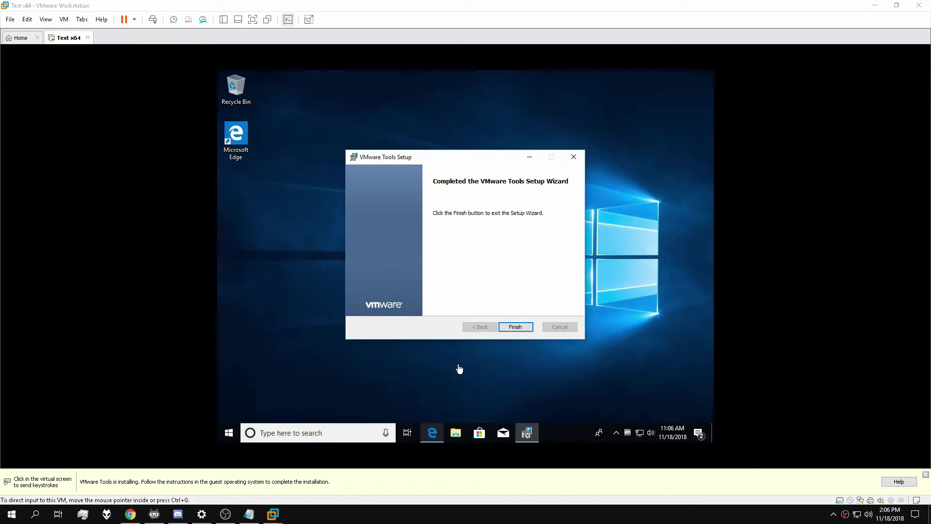
Step: Finish the VMware Tools Setup Wizard and decline the immediate system restart
left_click(460, 370)
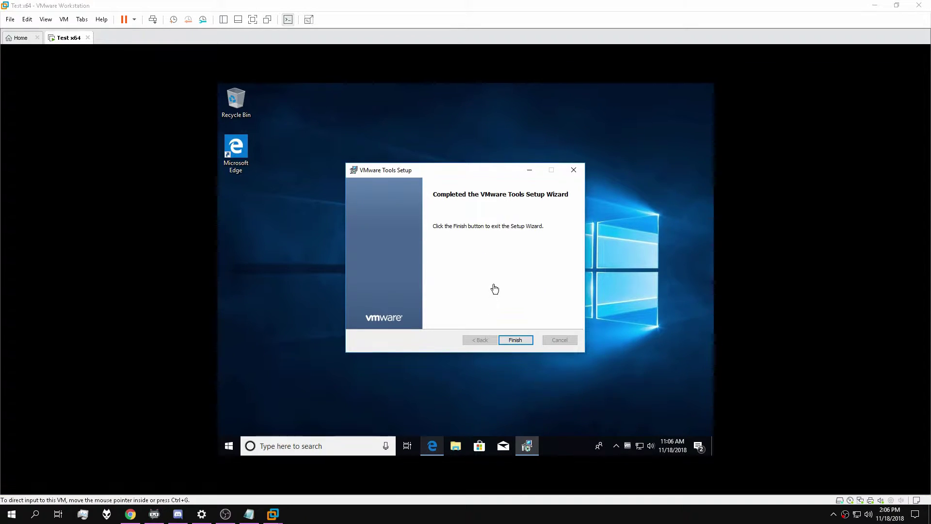
left_click(516, 340)
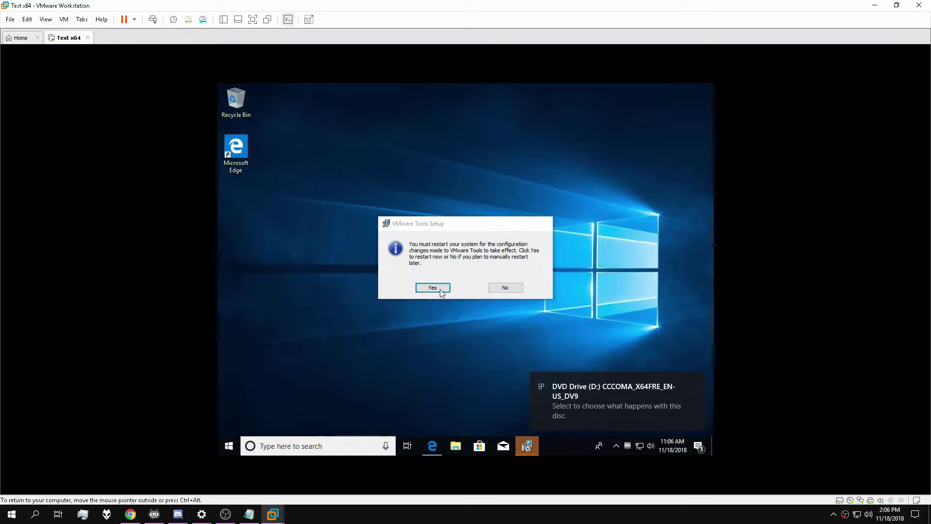
left_click(505, 288)
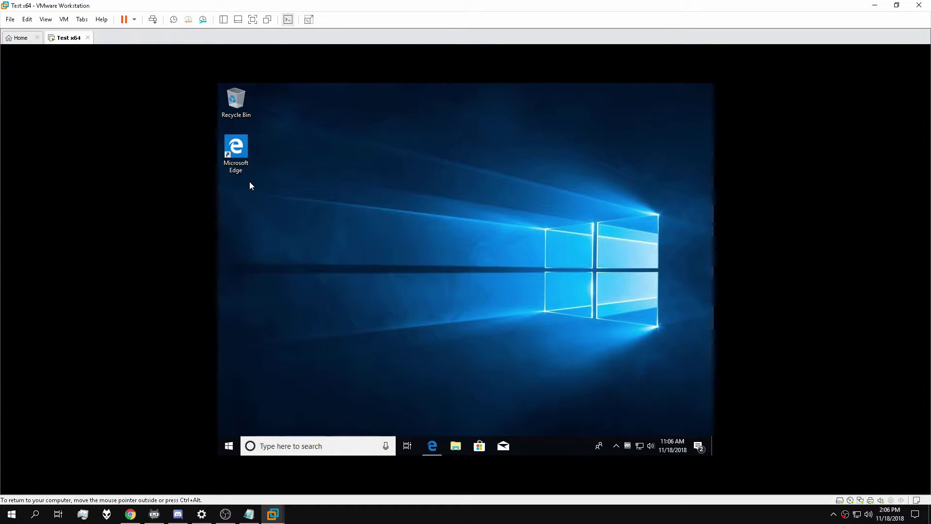
left_click(136, 19)
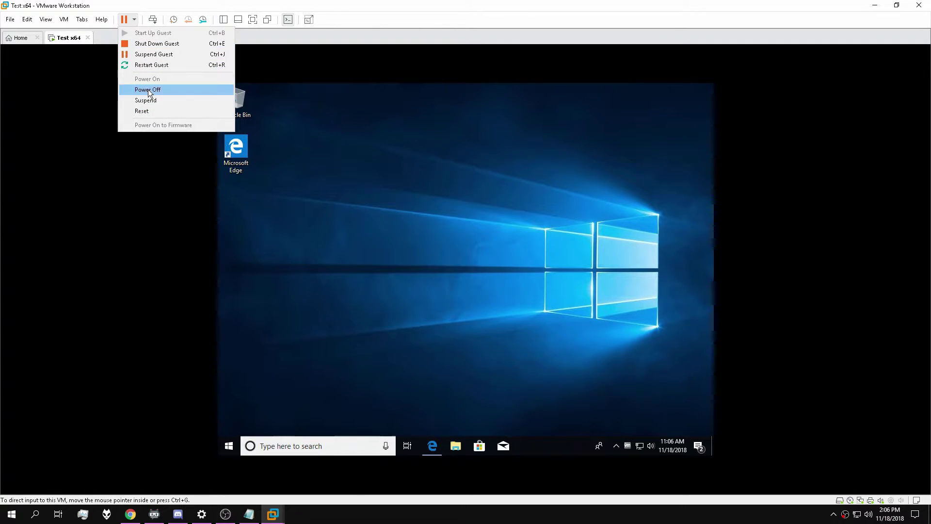
left_click(345, 235)
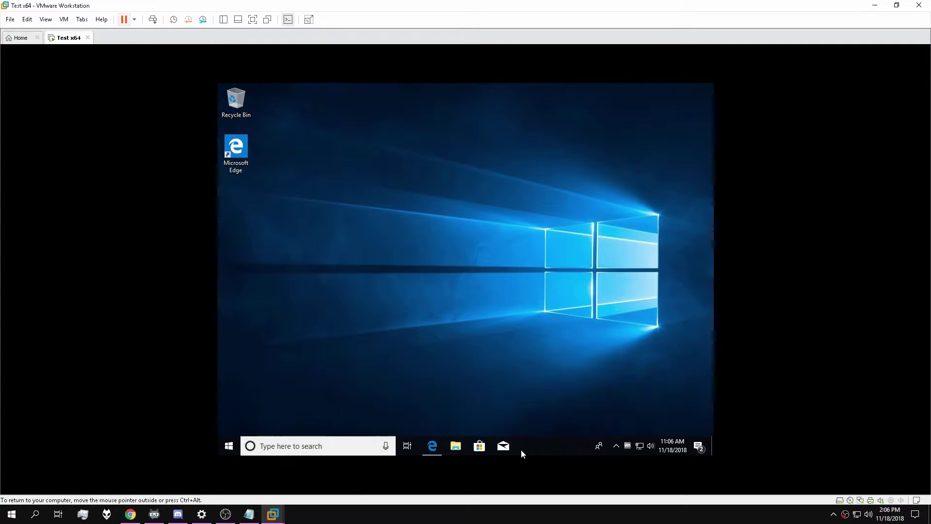
Step: Check in the guest's Task Manager, under the detailed CPU performance data, whether it is identified as a virtual machine, and close it
right_click(532, 455)
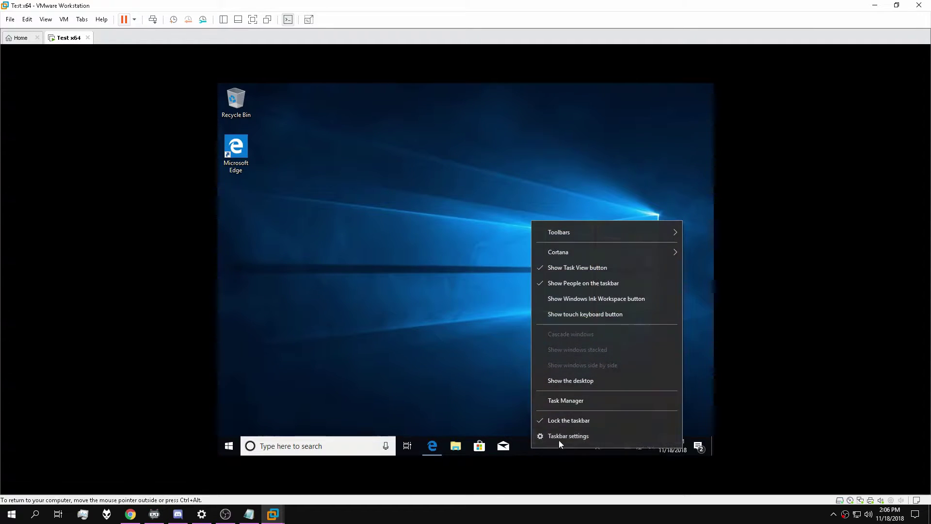
left_click(573, 406)
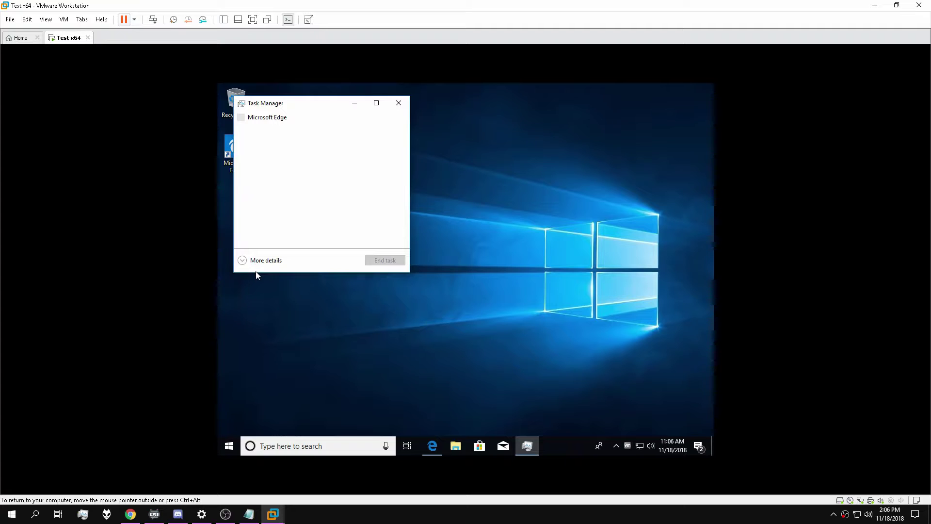
left_click(245, 261)
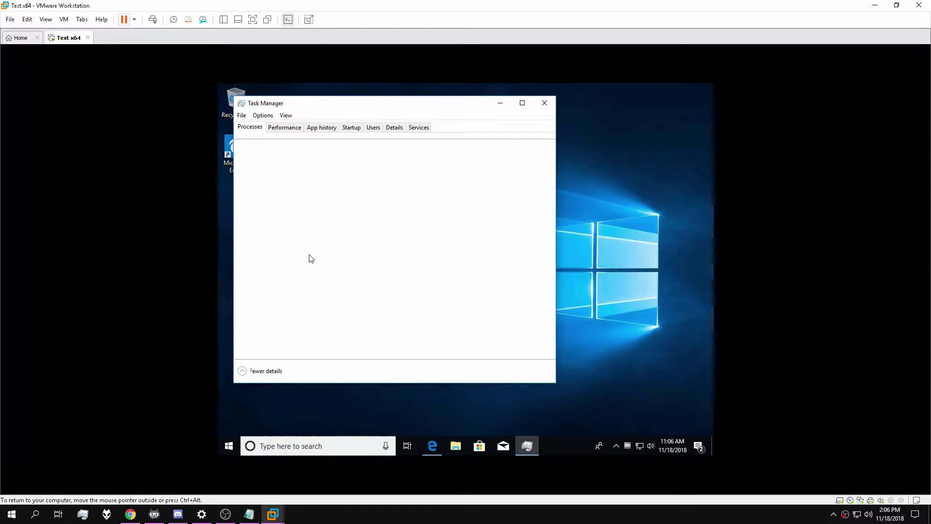
left_click(284, 129)
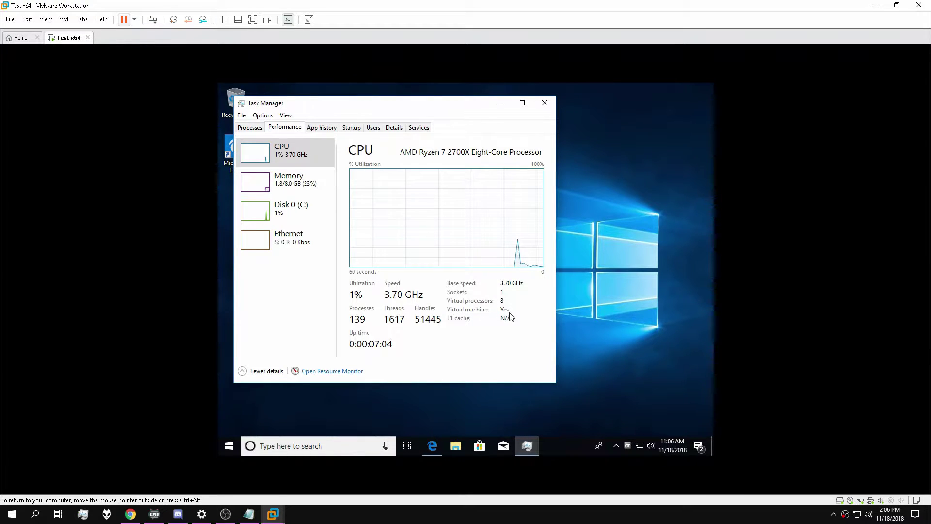
left_click(544, 103)
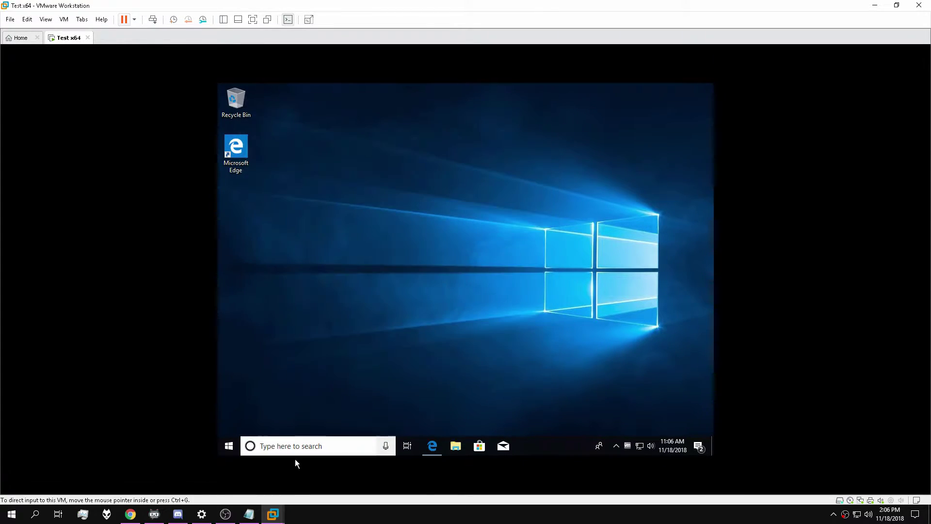
Step: Open System Information in the guest with msinfo32, examine the System Manufacturer and System Model entries, and close it
left_click(299, 446)
type("msinfo32")
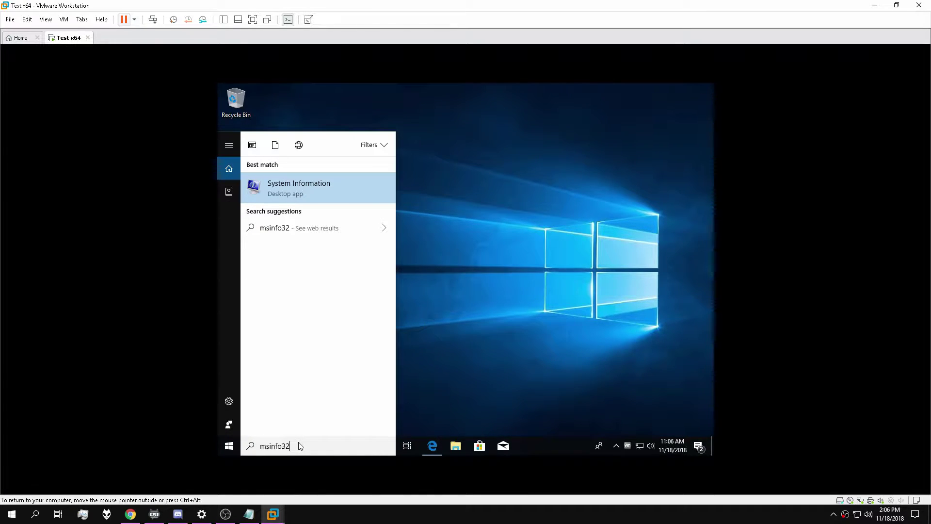
key("Return")
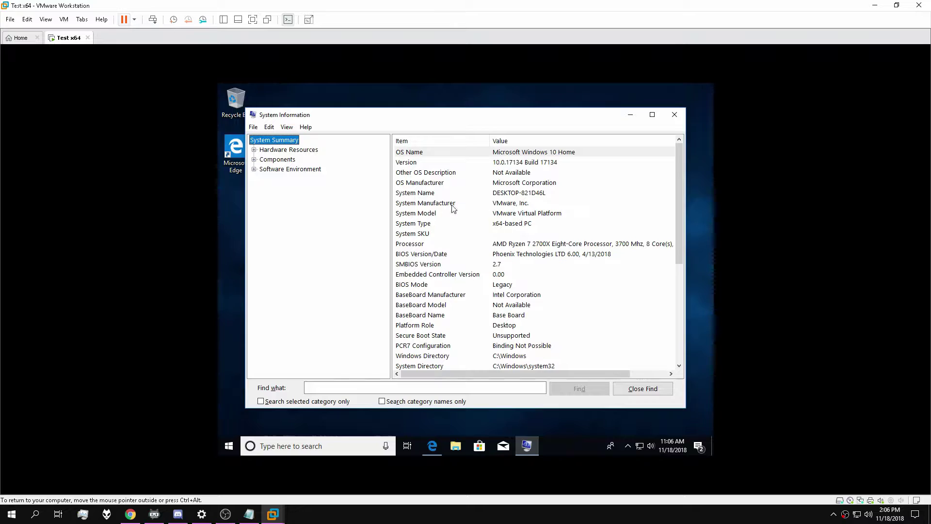
left_click(517, 202)
left_click(515, 213)
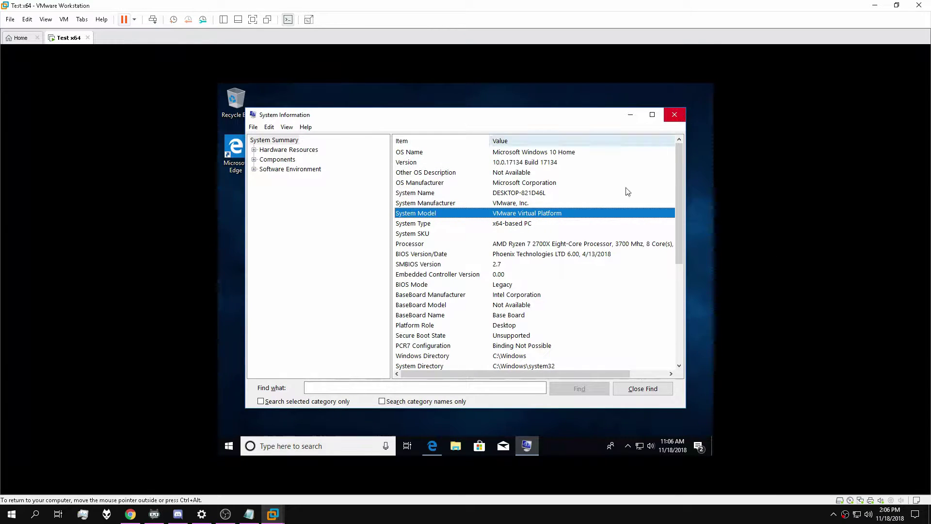
scroll(605, 259, "down", 6)
scroll(605, 259, "up", 6)
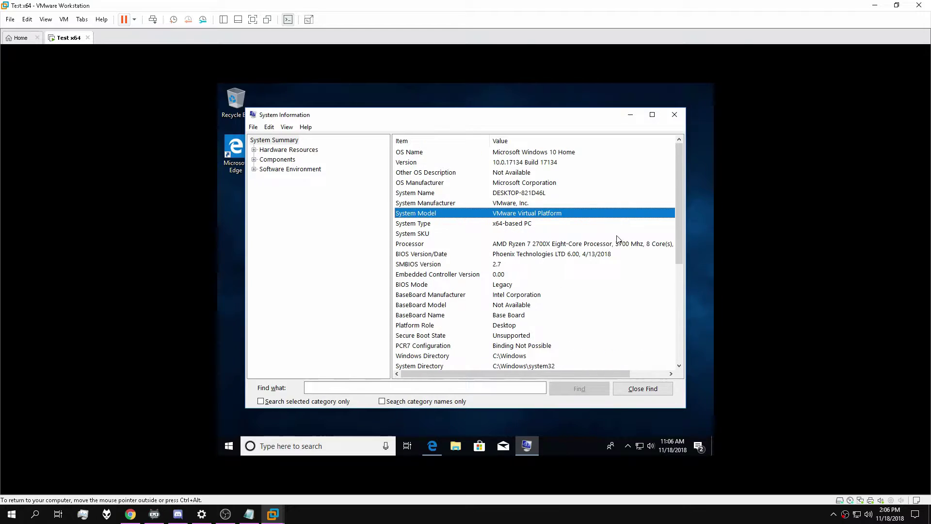
left_click(674, 115)
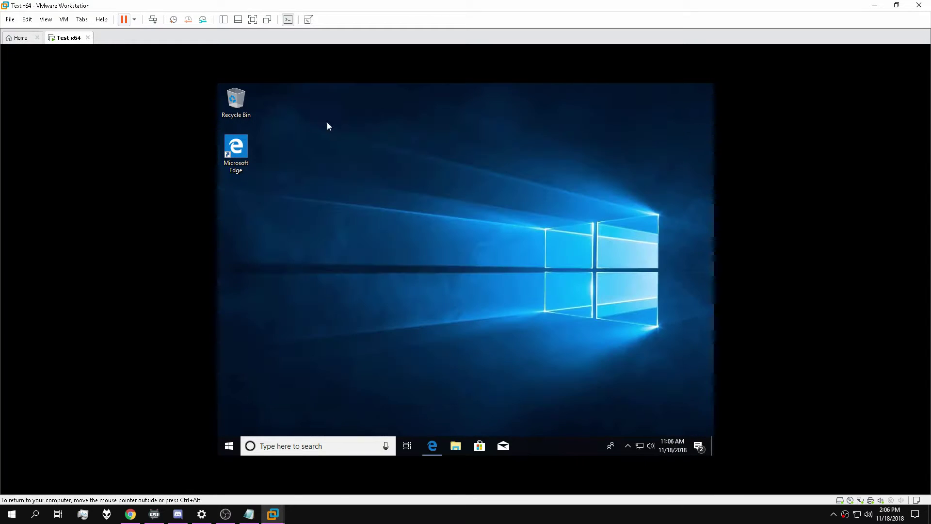
Step: Power off the Test x64 virtual machine and minimize the VMware Workstation window
left_click(136, 19)
left_click(158, 87)
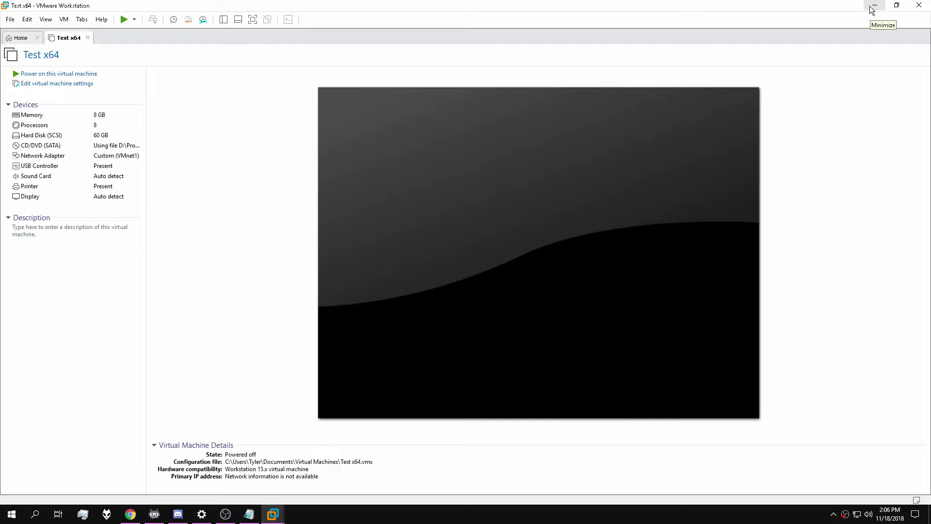
left_click(873, 6)
Step: Open Test x64.vmx from the Virtual Machines folder in Documents for editing in Notepad++
double_click(17, 73)
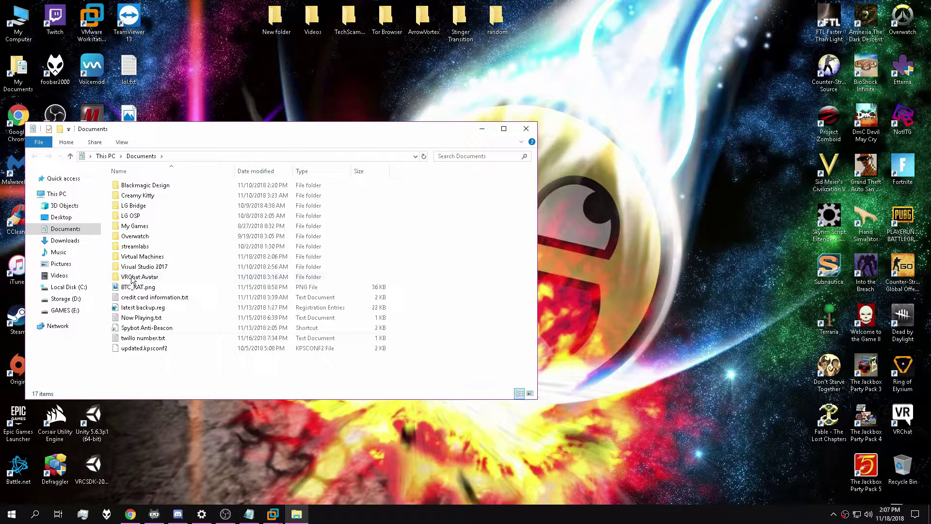
double_click(143, 256)
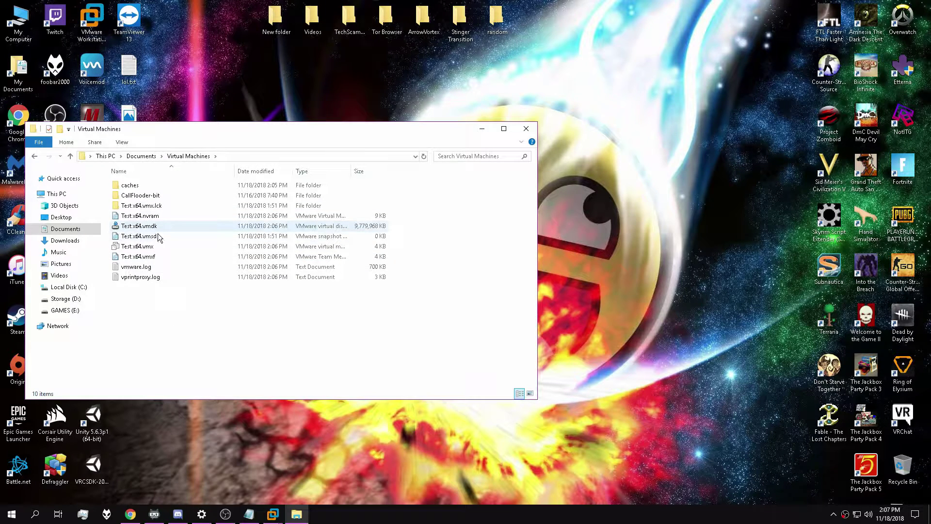
left_click(127, 248)
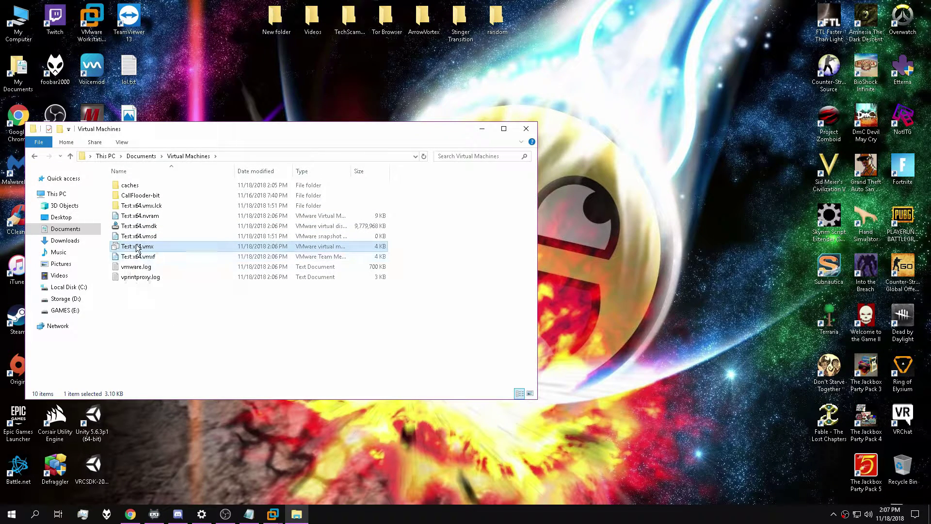
key("shift+F10")
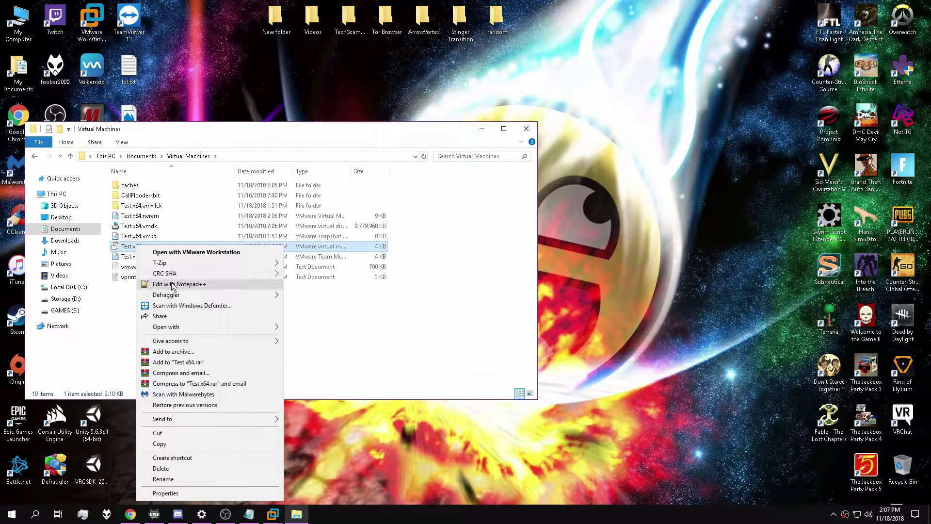
left_click(179, 285)
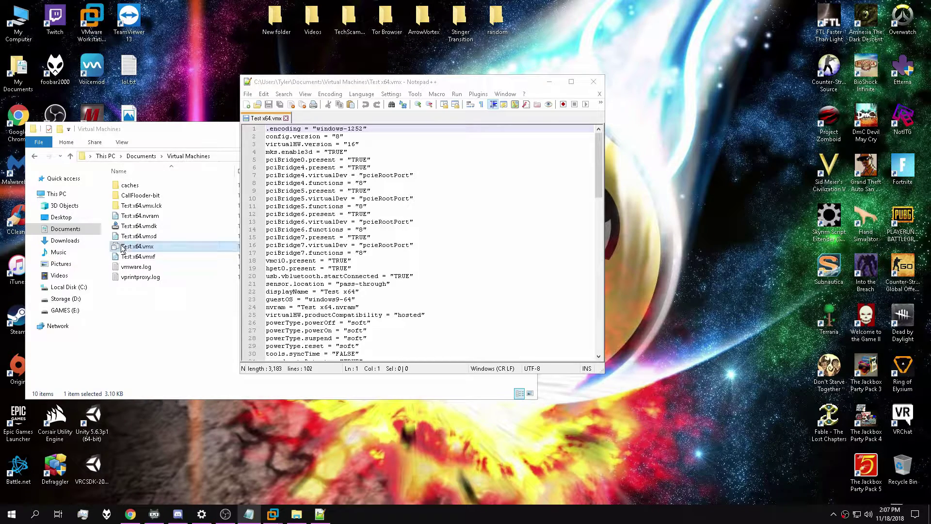
Step: Append SMBIOS.reflectHost, SMBIOS.noOEMStrings, smbios.addHostVendor, vpmc.enable, vhv.enable, mce.enable and vhu.enable = "TRUE" and hypervisor.cpuid.v0 = "FALSE" at the end of the file
scroll(423, 332, "down", 20)
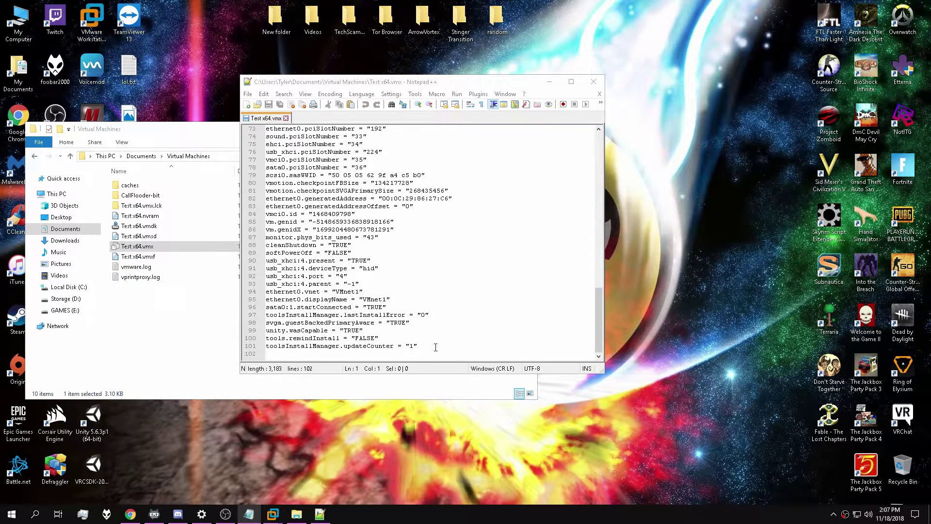
left_click(429, 353)
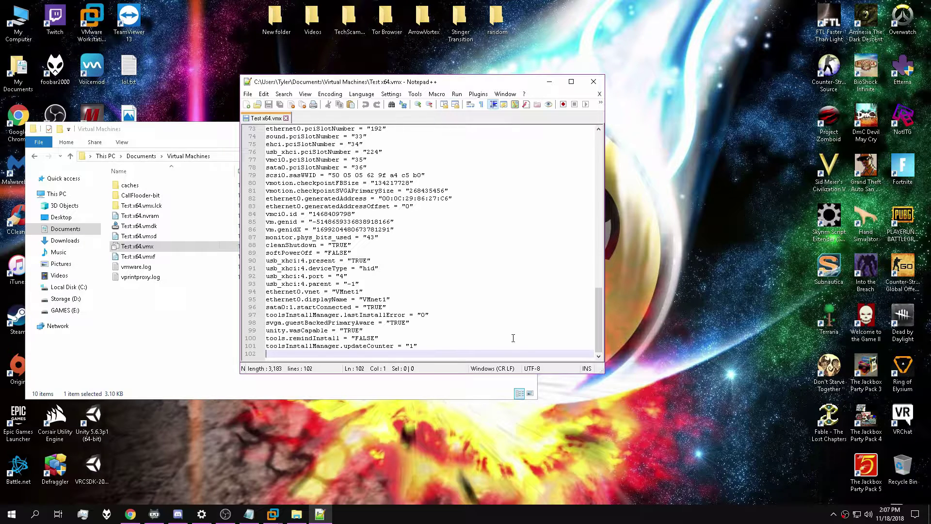
type("SMBIOS.reflectHost = \"TRUE\" SMBIOS.noOEMStrings = \"TRUE\" smbios.addHostVendor = \"TRUE\"  hypervisor.cpuid.v0 = \"FALSE\" vpmc.enable = \"TRUE\" vhv.enable = \"TRUE\" mce.enable = \"TRUE\" vhu.enable = \"TRUE\"")
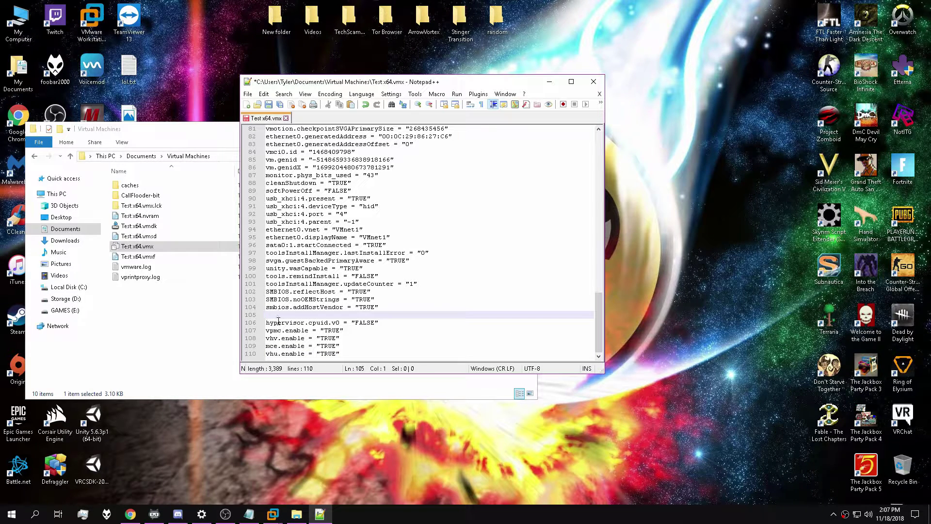
Step: Remove the blank line above hypervisor.cpuid.v0, save Test x64.vmx, and close Notepad++ and the Virtual Machines folder window
key("BackSpace")
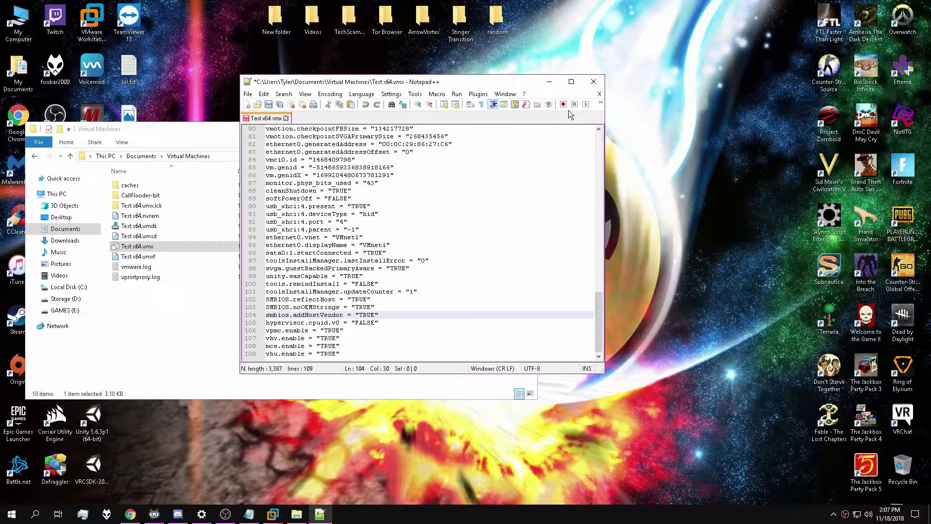
left_click(248, 94)
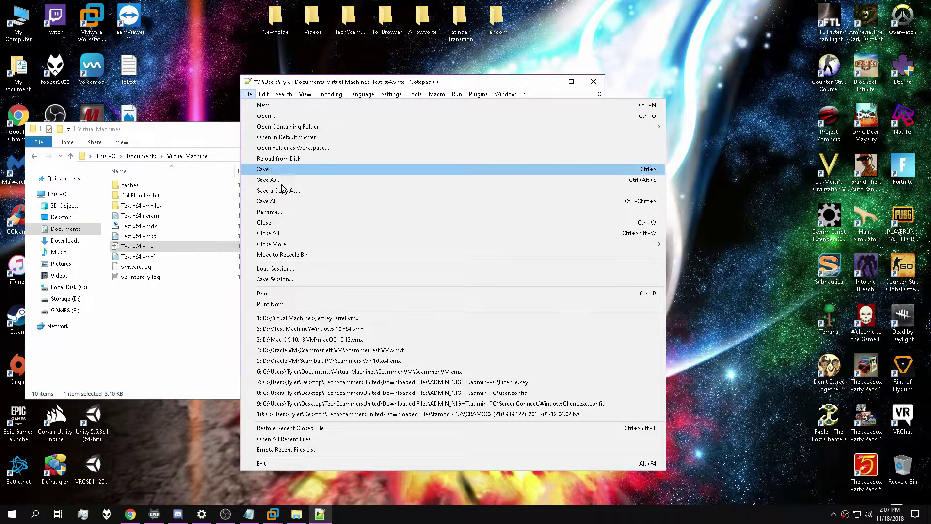
left_click(267, 169)
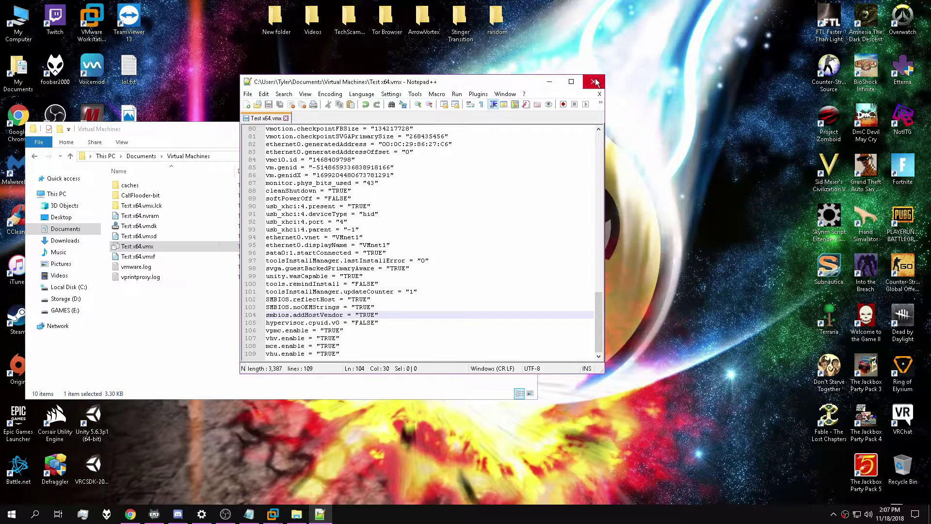
left_click(596, 82)
left_click(528, 129)
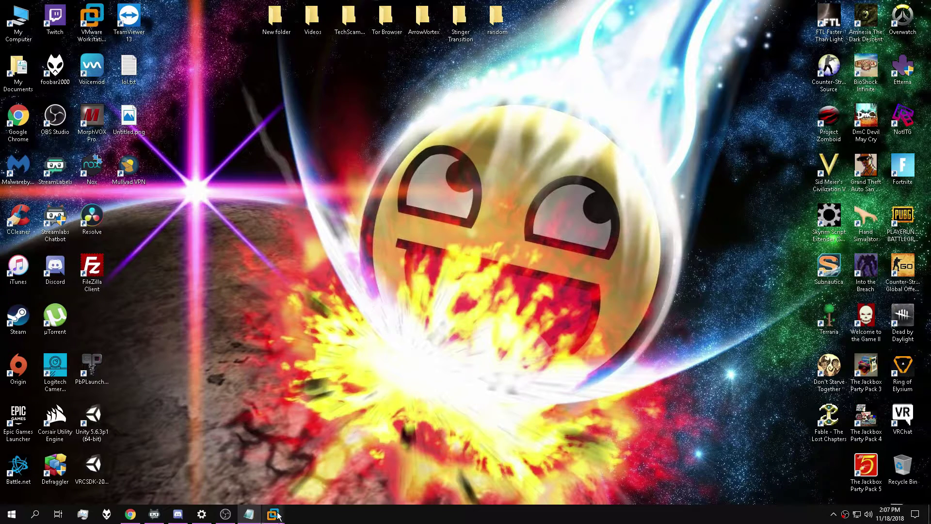
Step: Switch back to VMware Workstation and power on the Test x64 virtual machine
mouse_move(279, 516)
left_click(294, 449)
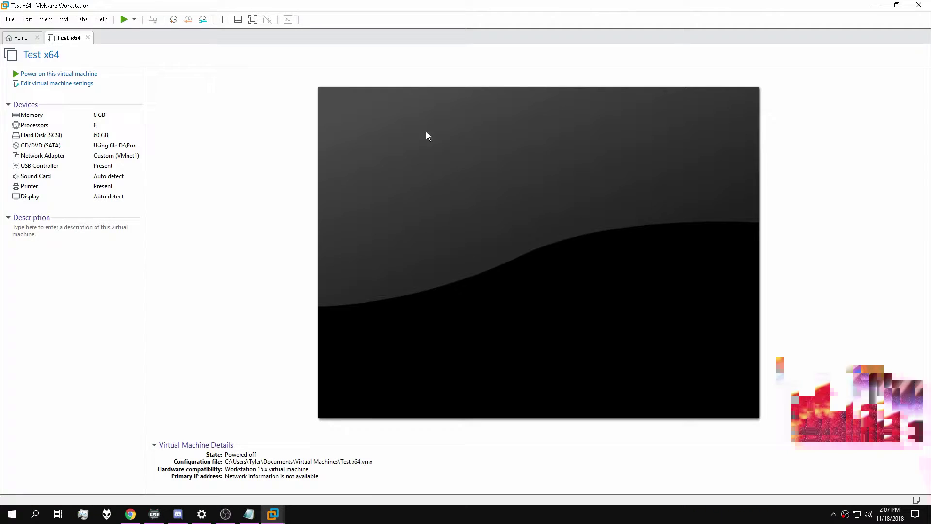
left_click(96, 74)
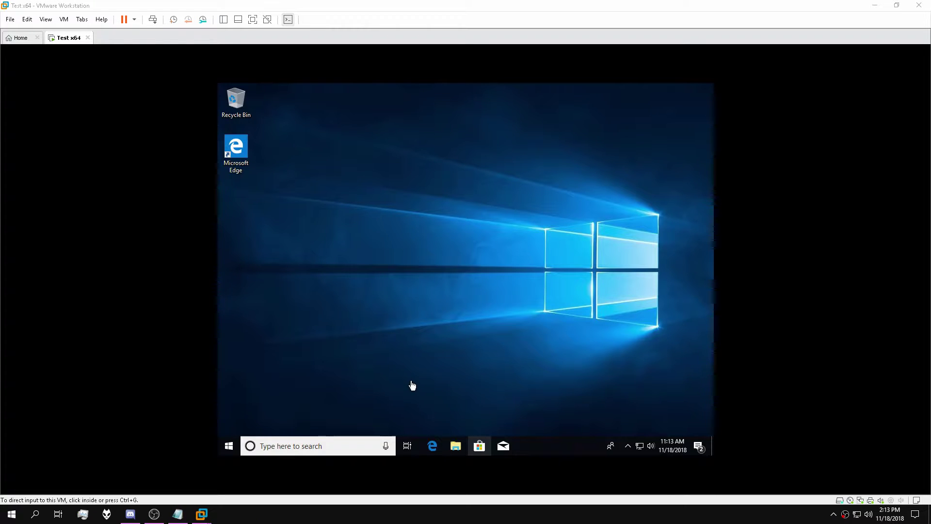
Step: Open Task Manager in the guest and examine the virtualization and cache entries among its CPU performance details
left_click(499, 324)
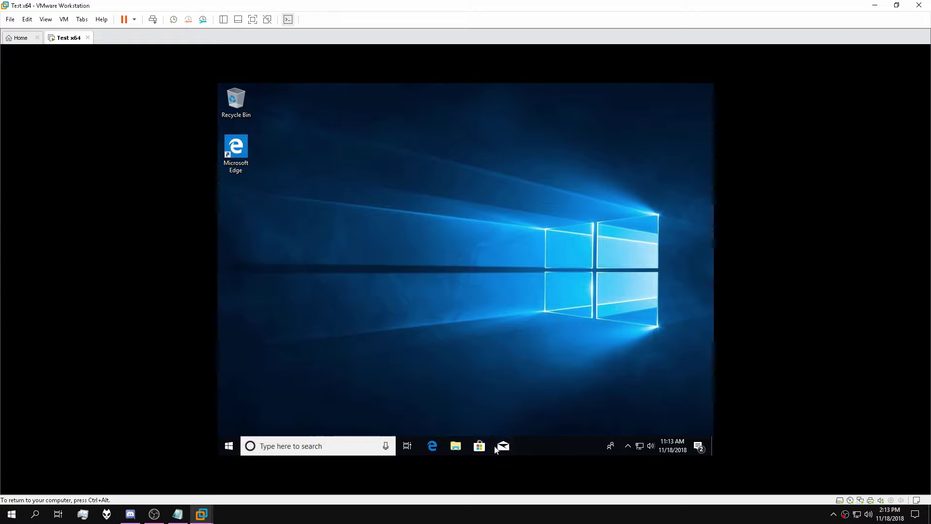
right_click(551, 450)
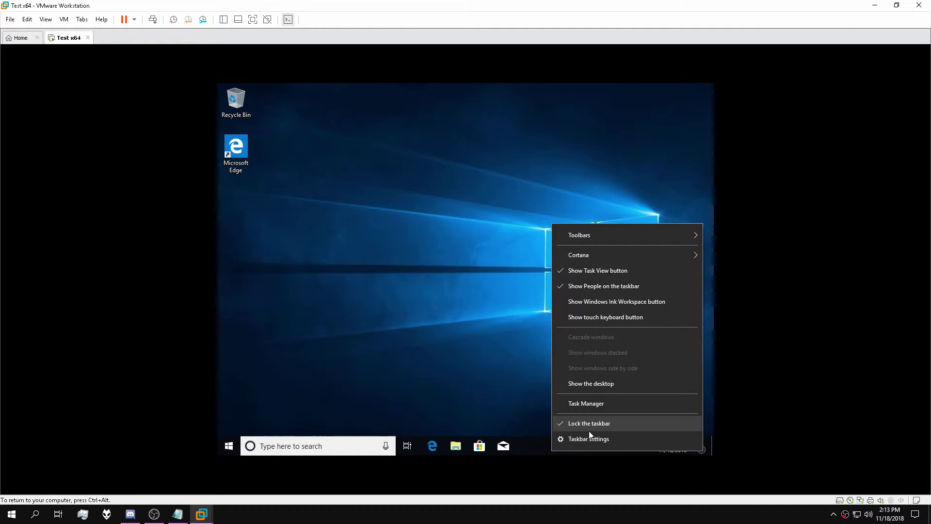
left_click(596, 401)
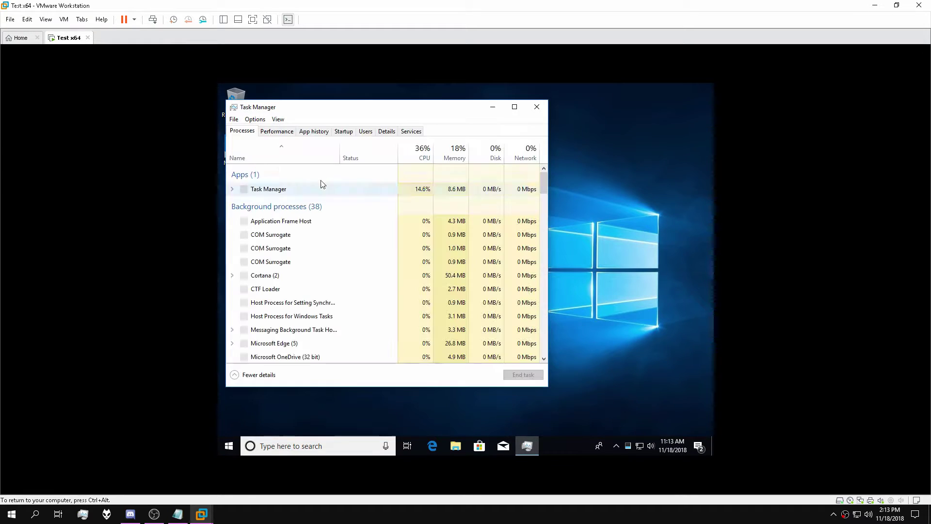
left_click(275, 132)
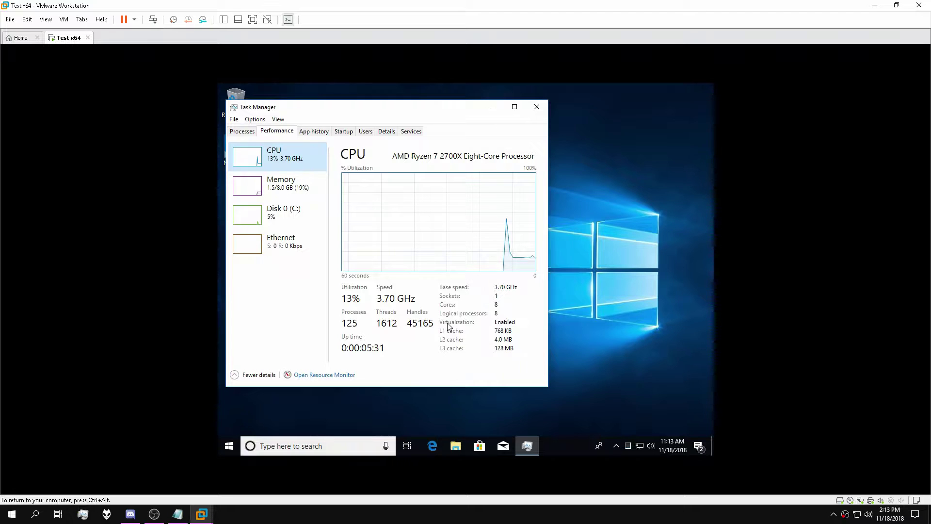
left_click(468, 327)
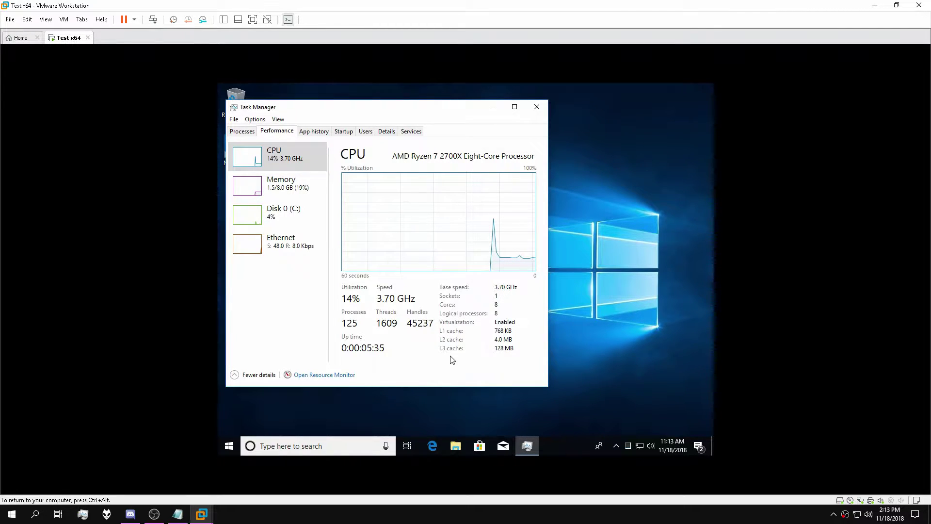
Step: Open the host's Task Manager, compare its CPU performance details with the guest's, and close both Task Manager windows
right_click(520, 514)
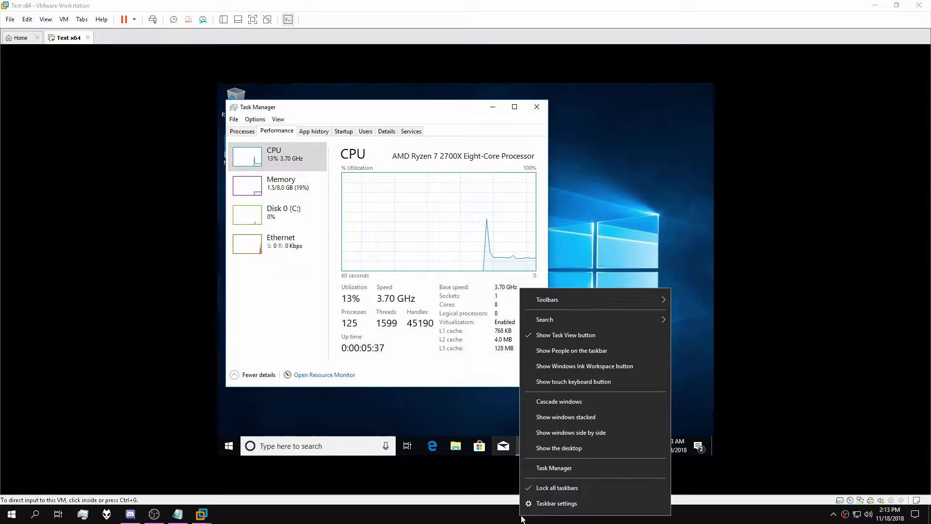
left_click(575, 471)
left_click(330, 164)
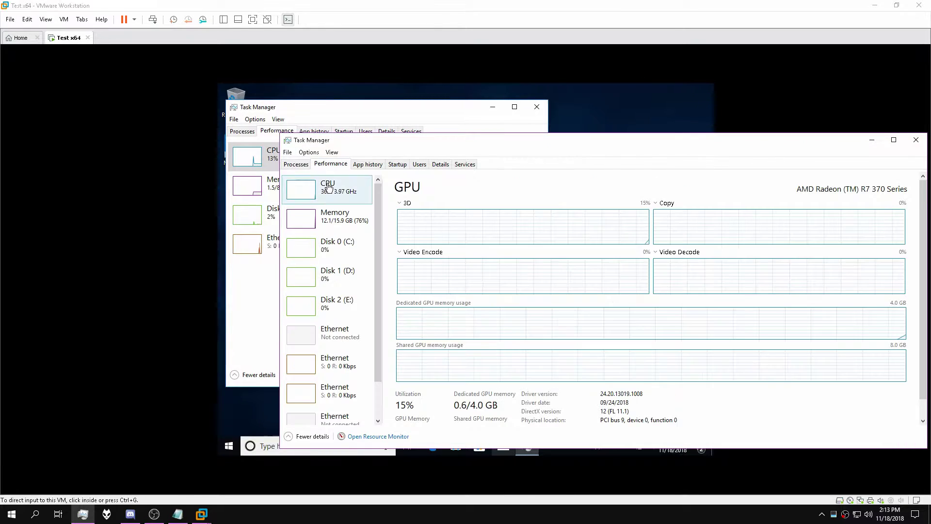
left_click(335, 186)
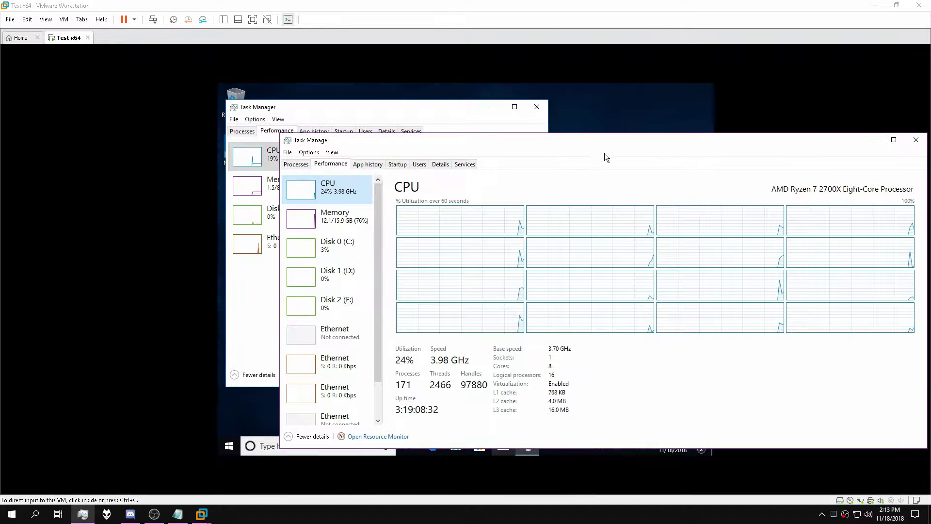
left_click_drag(536, 140, 653, 122)
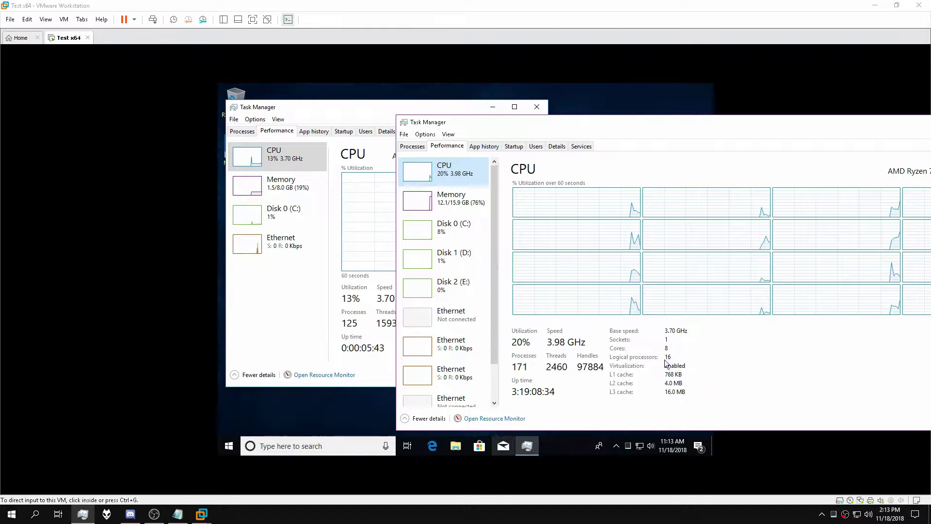
left_click_drag(758, 125, 585, 126)
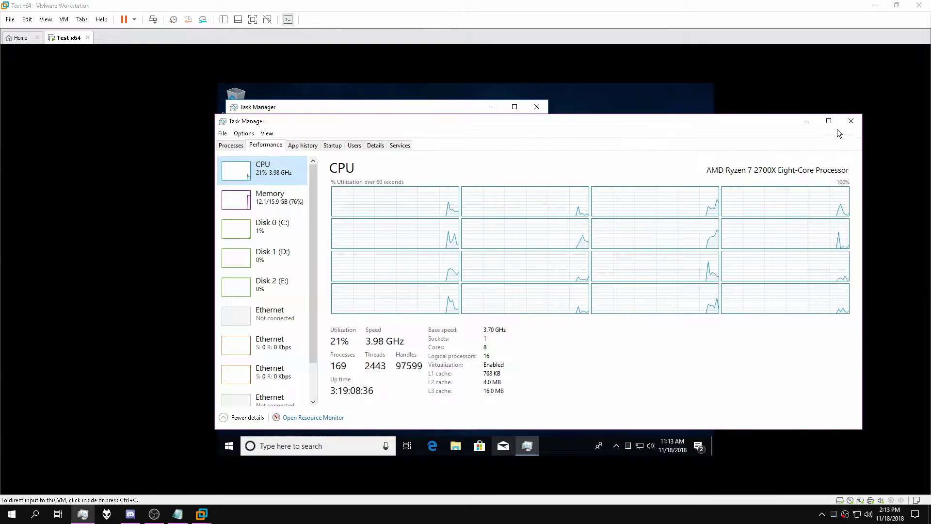
left_click(851, 121)
left_click(535, 106)
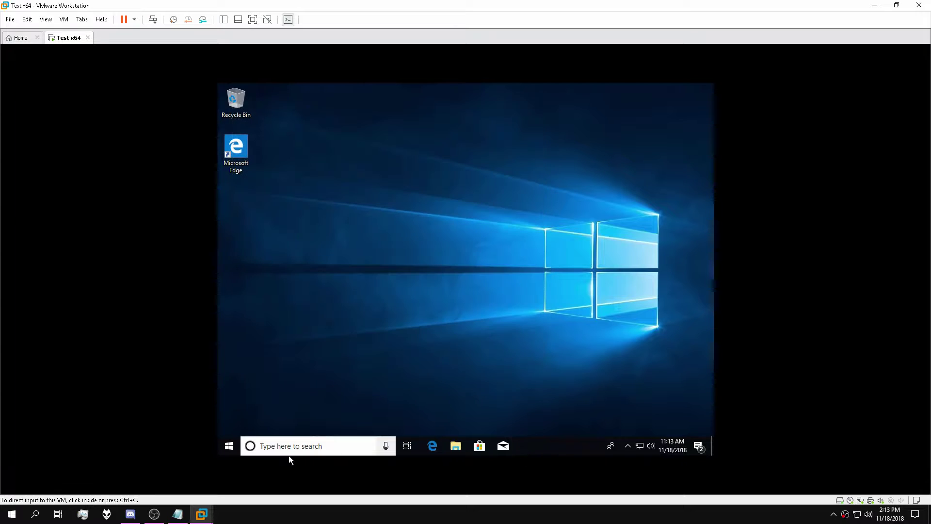
Step: Open System Information in the guest with msinfo32, check the system manufacturer, model and BIOS entries, and close it
left_click(290, 455)
type("msinfo32")
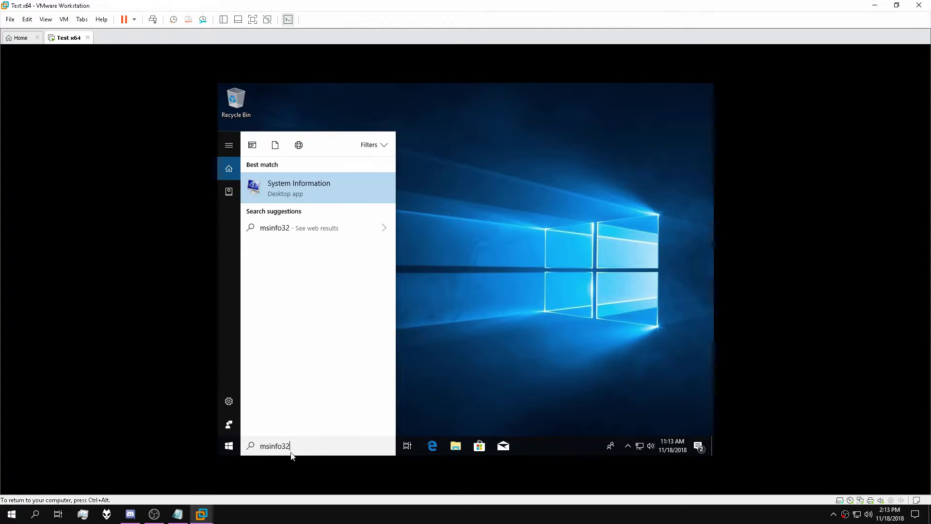
key("Return")
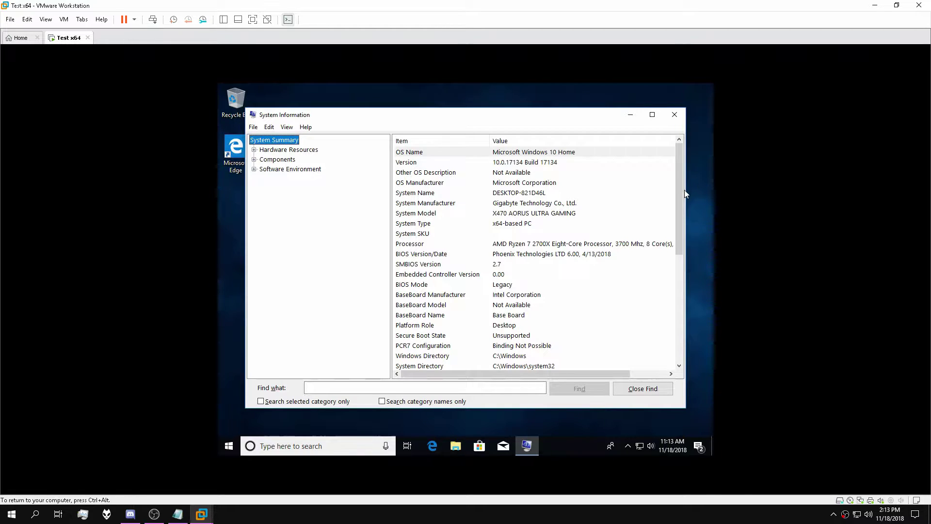
left_click_drag(677, 190, 690, 103)
left_click(674, 114)
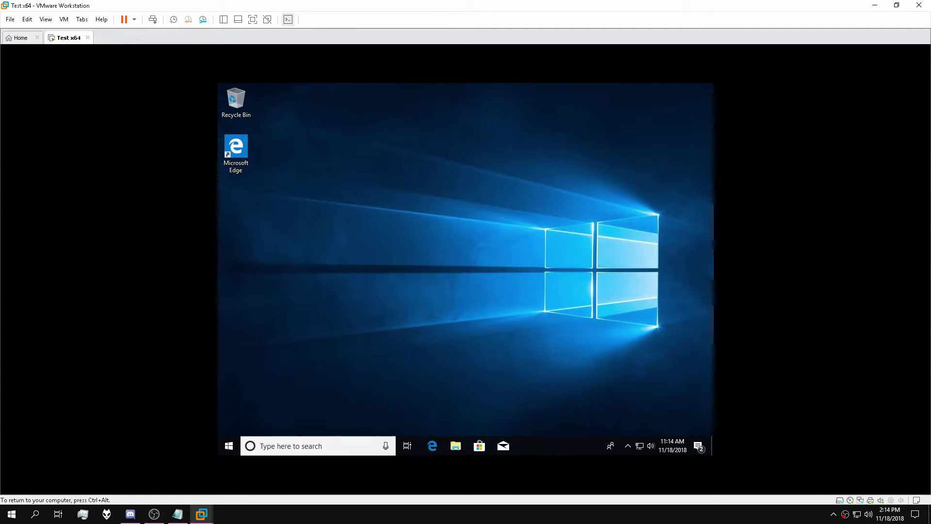
Step: Open Command Prompt in the guest and run the SYSTEMINFO command
left_click(292, 446)
type("cmd")
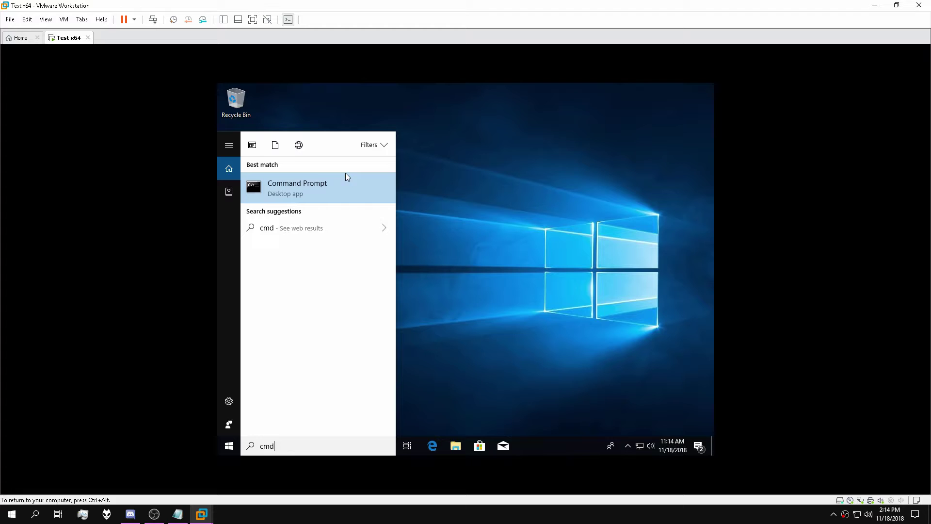
left_click(317, 180)
type("SYSTEMINFO")
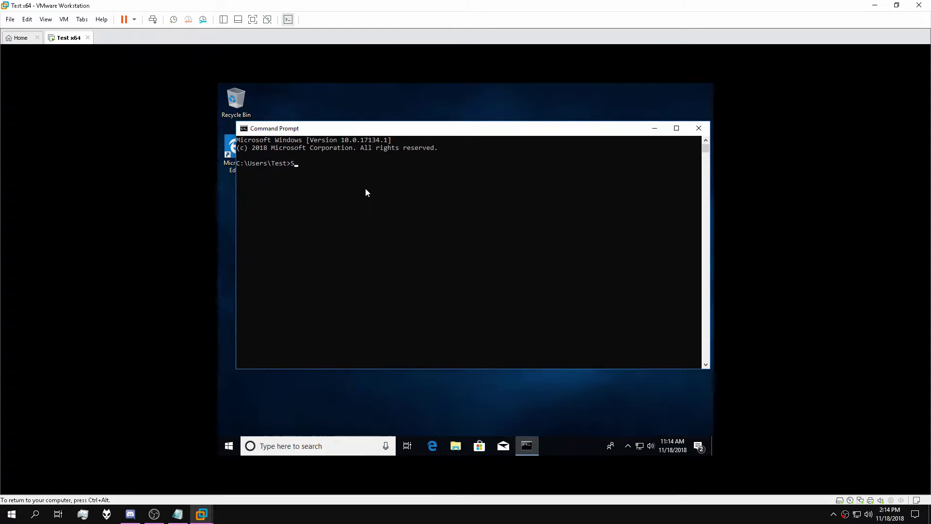
key("Return")
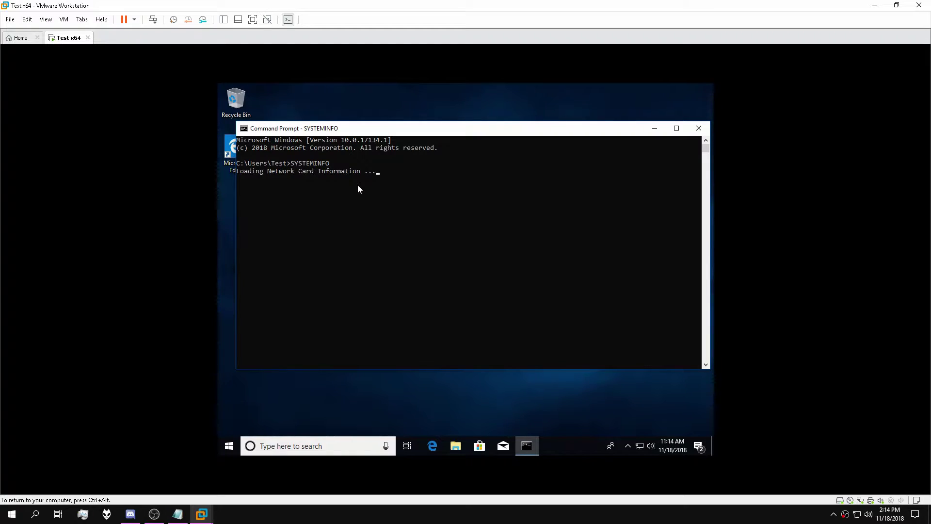
Step: Examine the manufacturer, model, network card and Hyper-V Requirements entries in the SYSTEMINFO output, and close Command Prompt
scroll(455, 238, "up", 7)
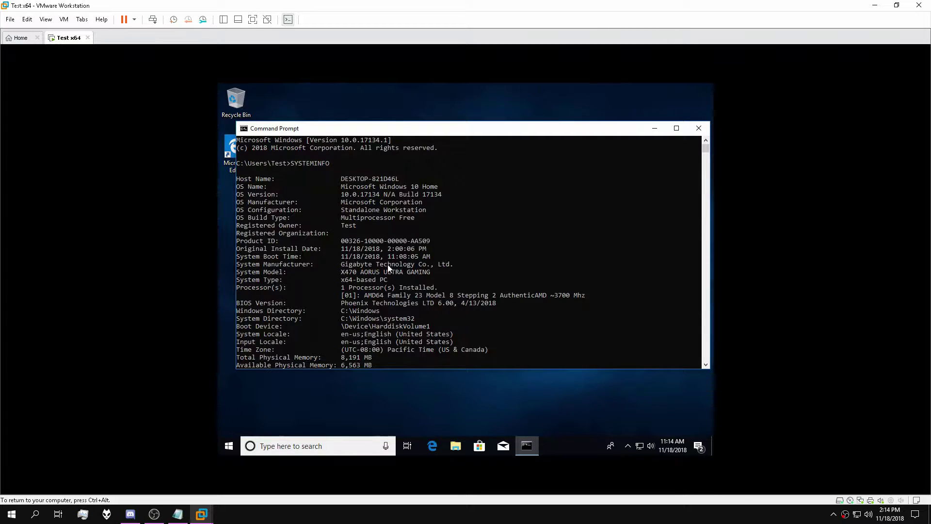
scroll(388, 268, "down", 2)
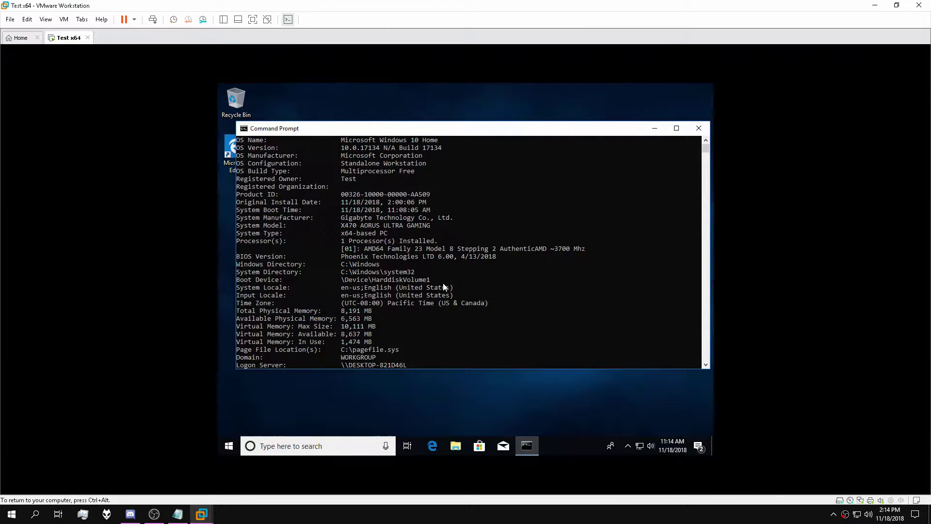
scroll(426, 287, "down", 5)
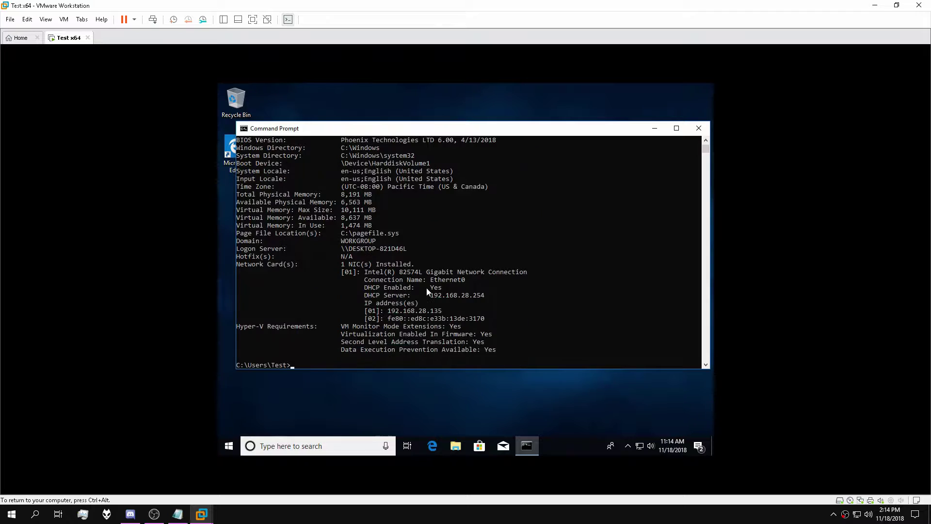
scroll(458, 302, "down", 2)
scroll(459, 302, "up", 2)
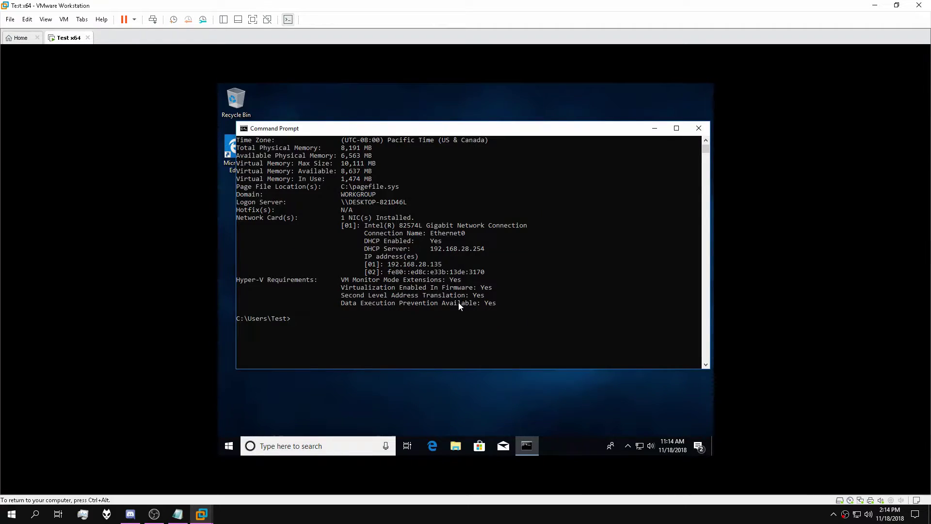
scroll(458, 302, "up", 5)
scroll(459, 304, "down", 7)
scroll(459, 301, "up", 7)
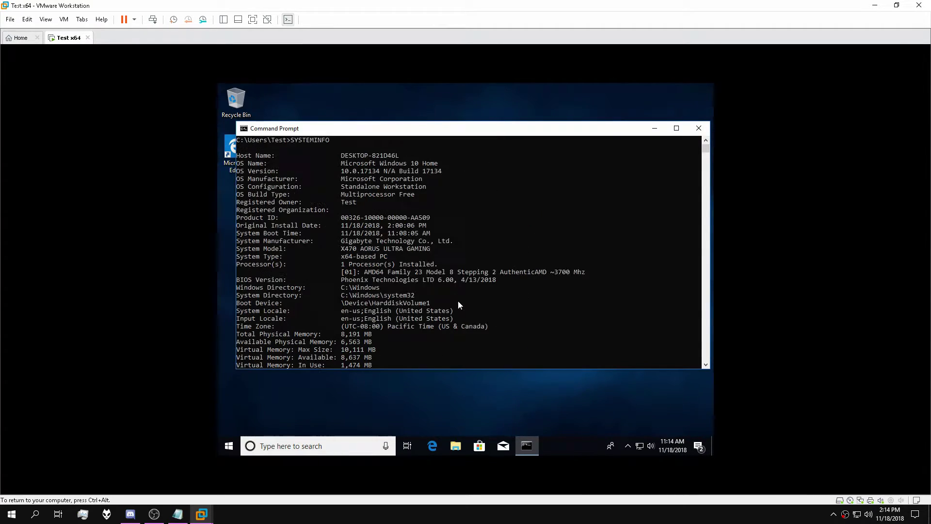
left_click(699, 129)
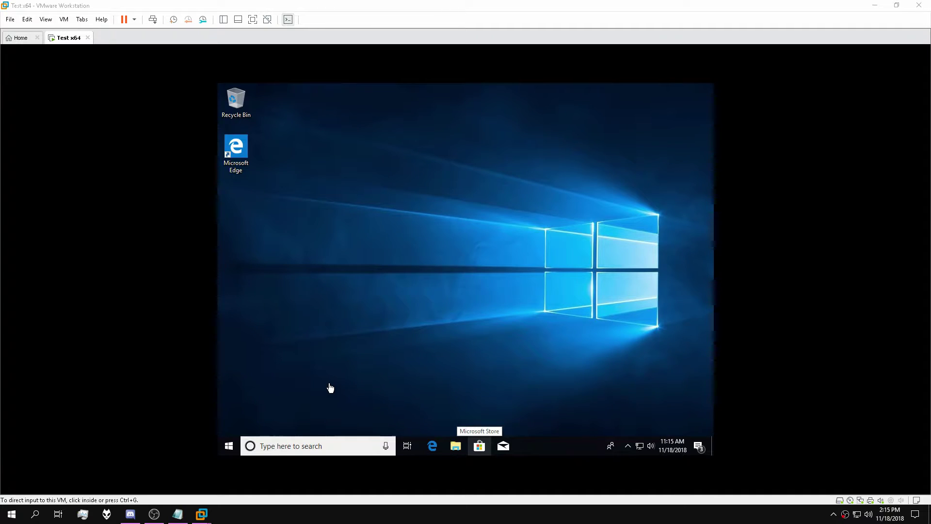
Step: Run dxdiag in the guest, accept the driver signature check, and examine the system and display device details
left_click(293, 444)
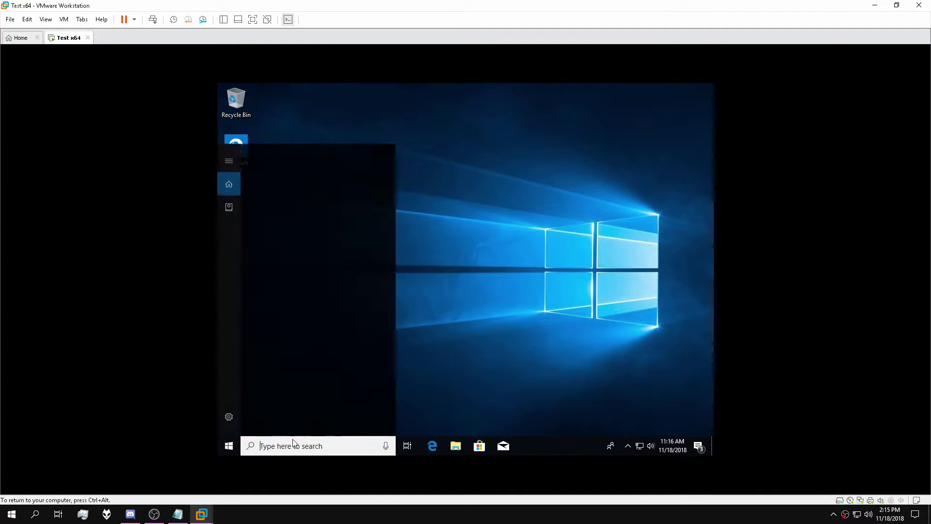
type("dxdiag")
key("Return")
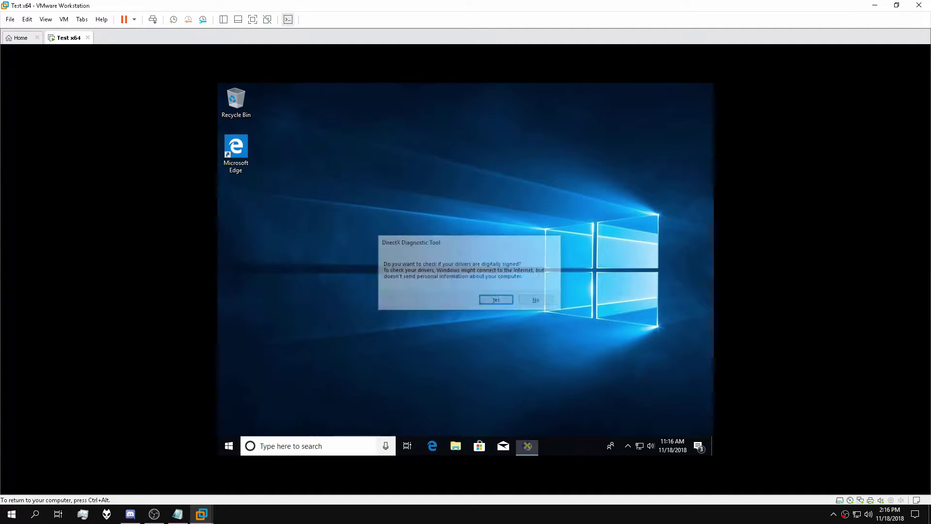
left_click(497, 301)
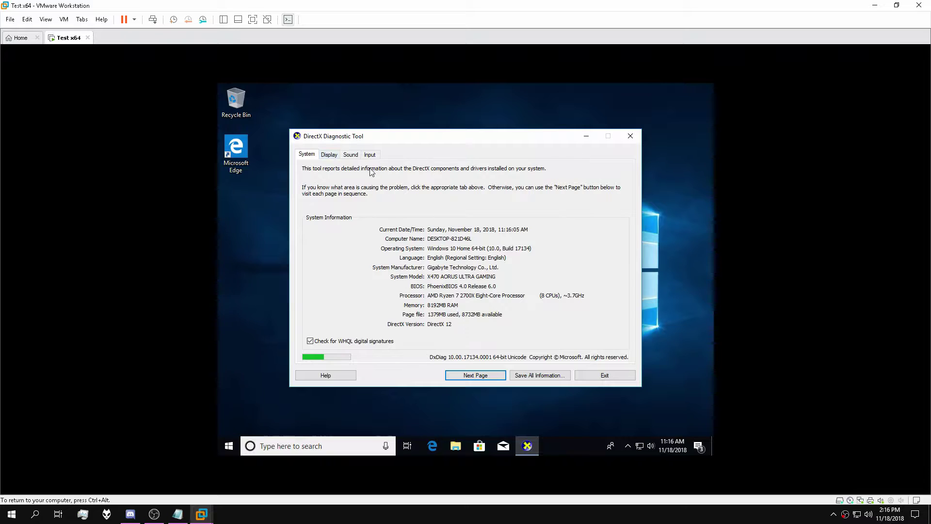
left_click(339, 155)
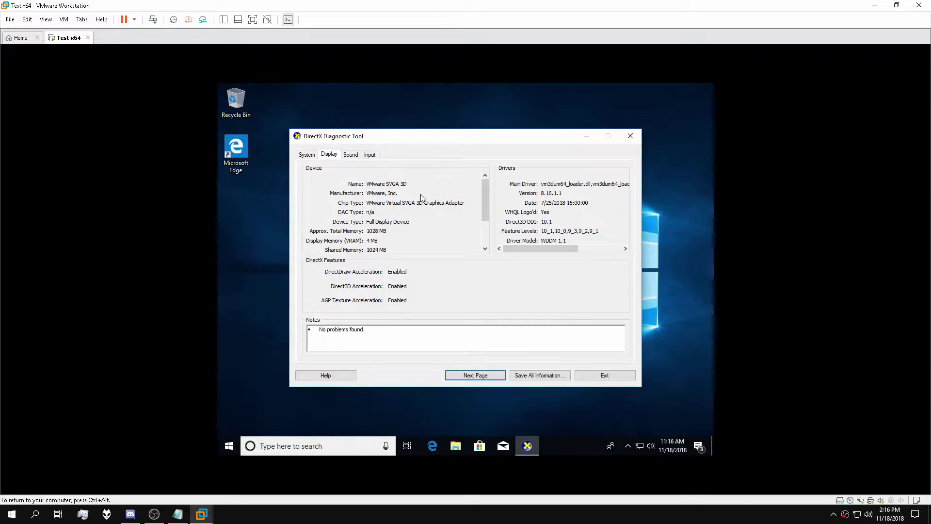
left_click_drag(516, 141, 531, 124)
Step: Run regedit as administrator in the guest, arrange its window beside the DirectX Diagnostic Tool, and expand HKEY_LOCAL_MACHINE
left_click(302, 446)
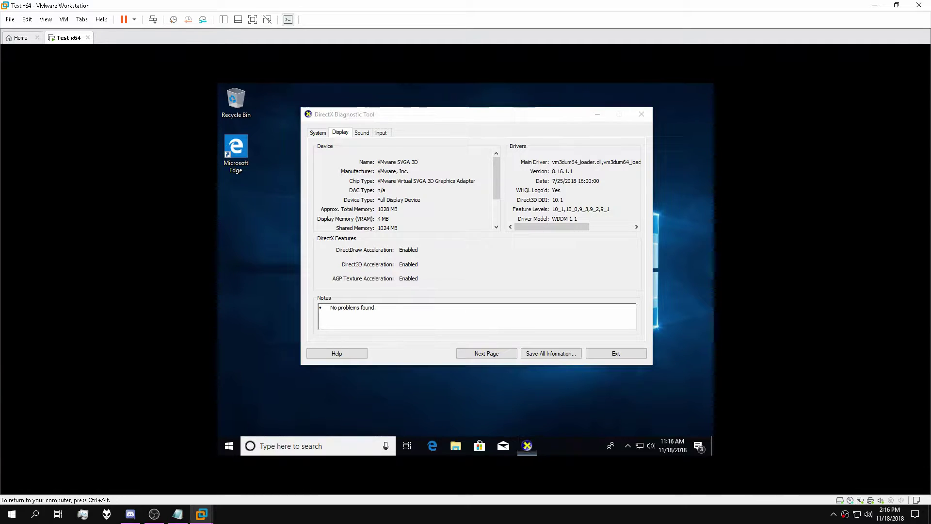
type("regedit")
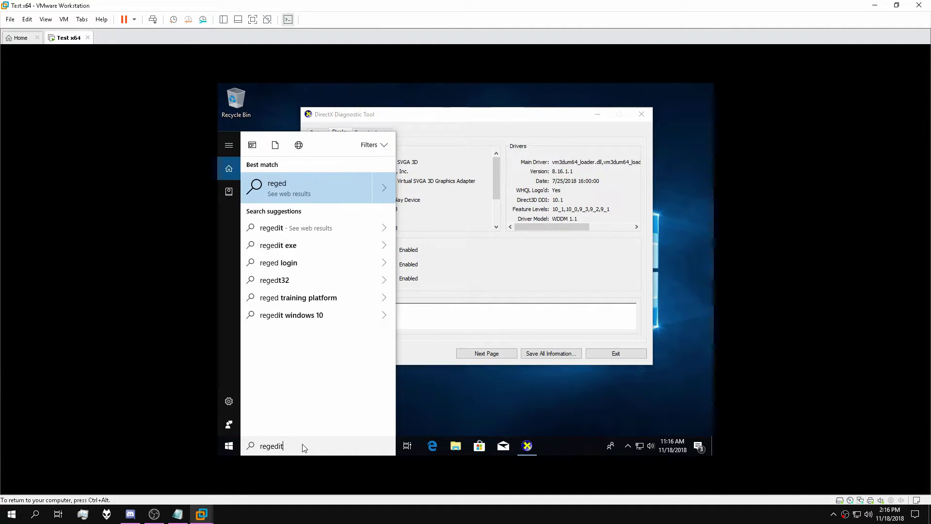
right_click(281, 193)
left_click(296, 204)
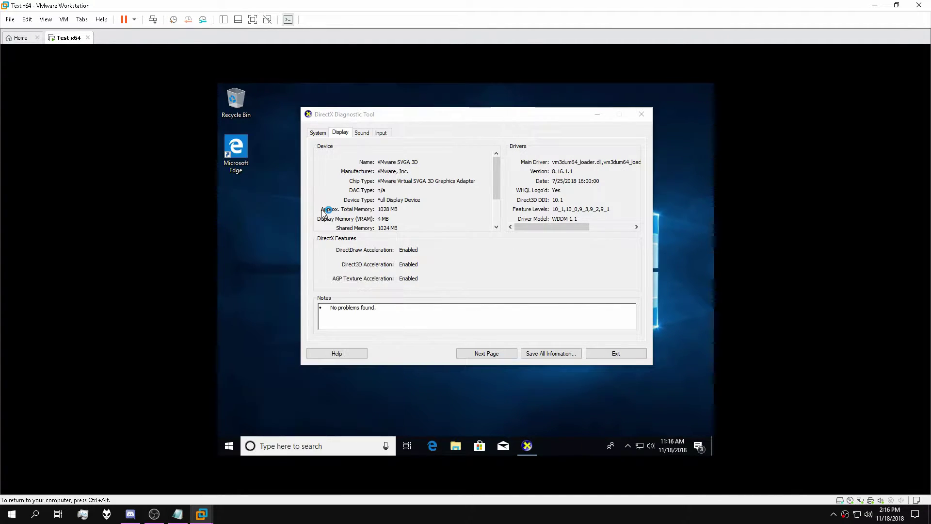
left_click_drag(383, 116, 553, 119)
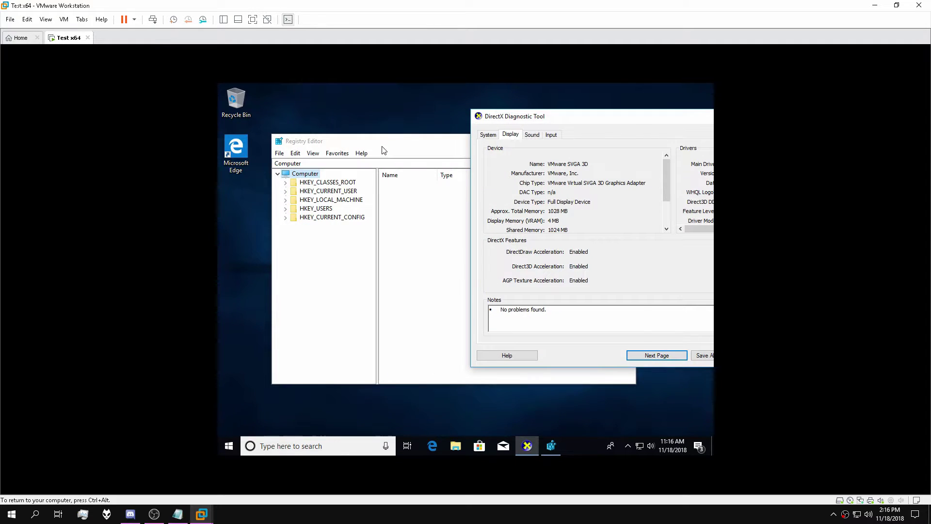
left_click_drag(361, 147, 317, 142)
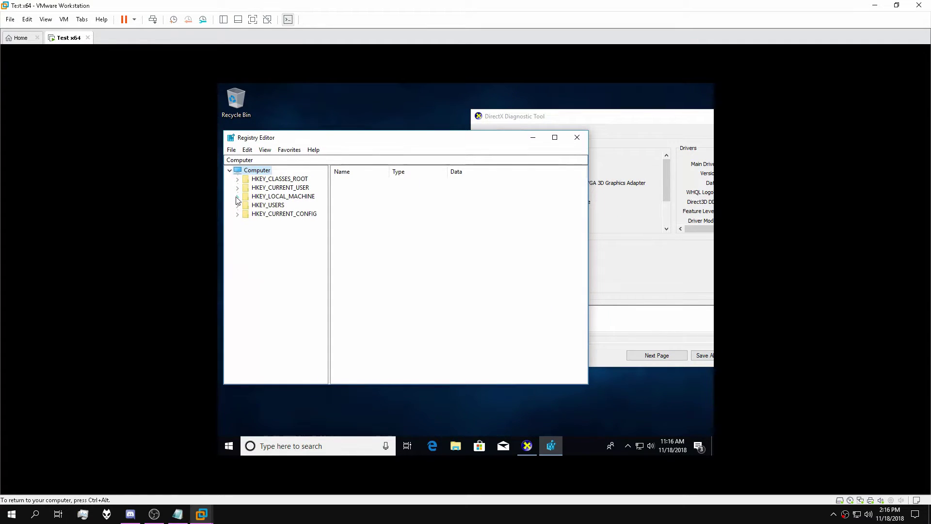
left_click(236, 195)
left_click_drag(395, 141, 385, 152)
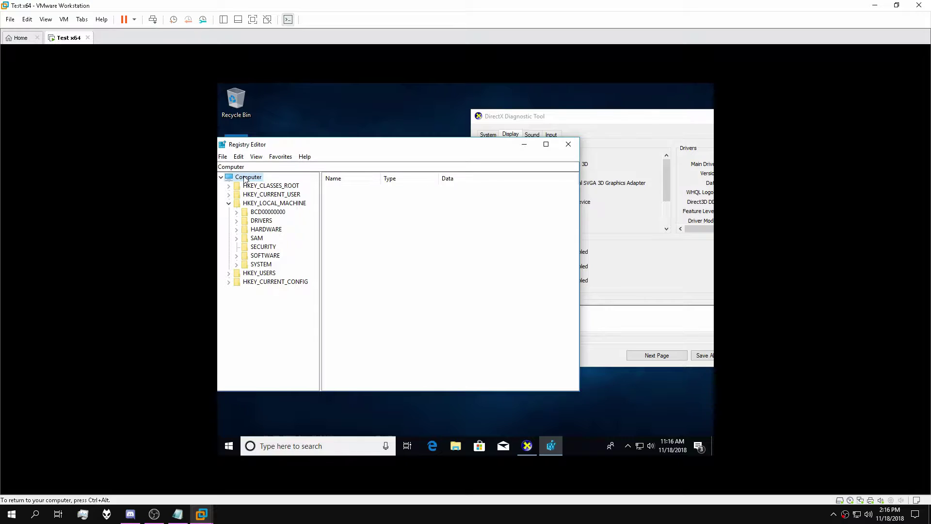
left_click(239, 156)
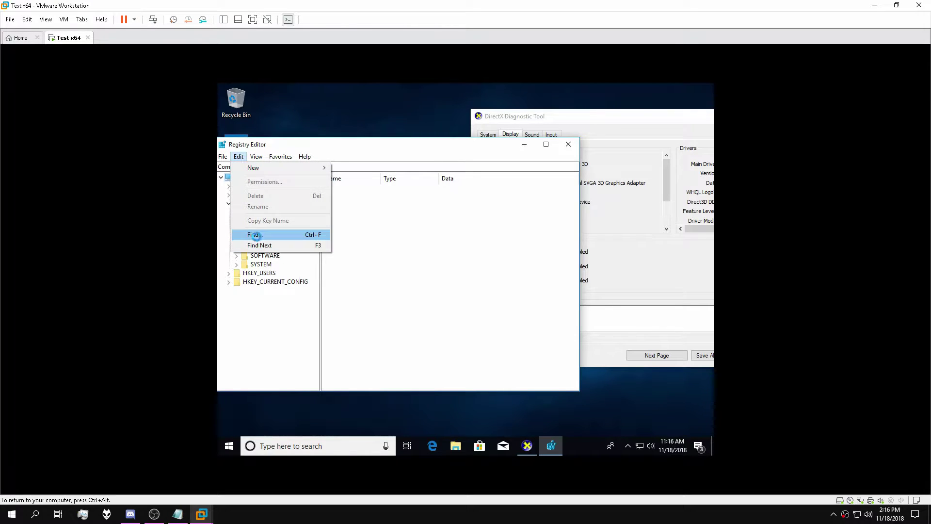
left_click(254, 234)
left_click(607, 199)
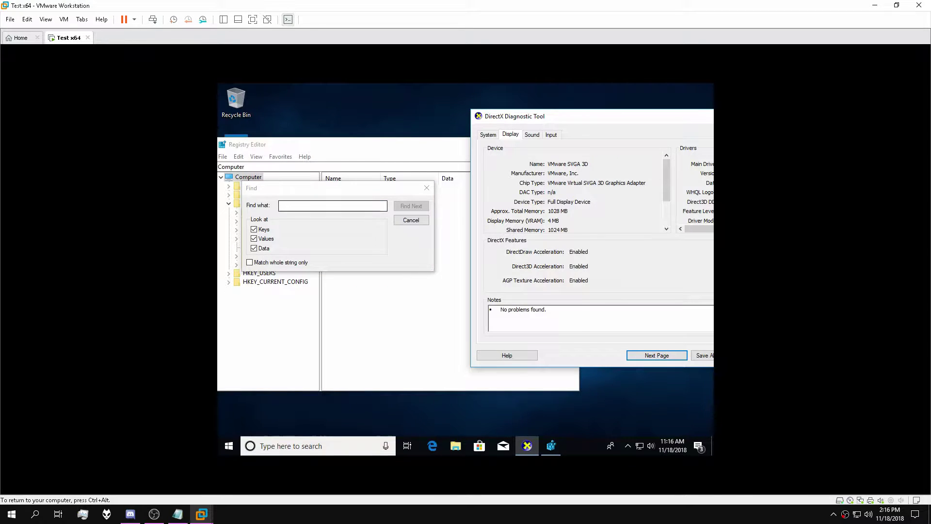
left_click(402, 156)
left_click(427, 187)
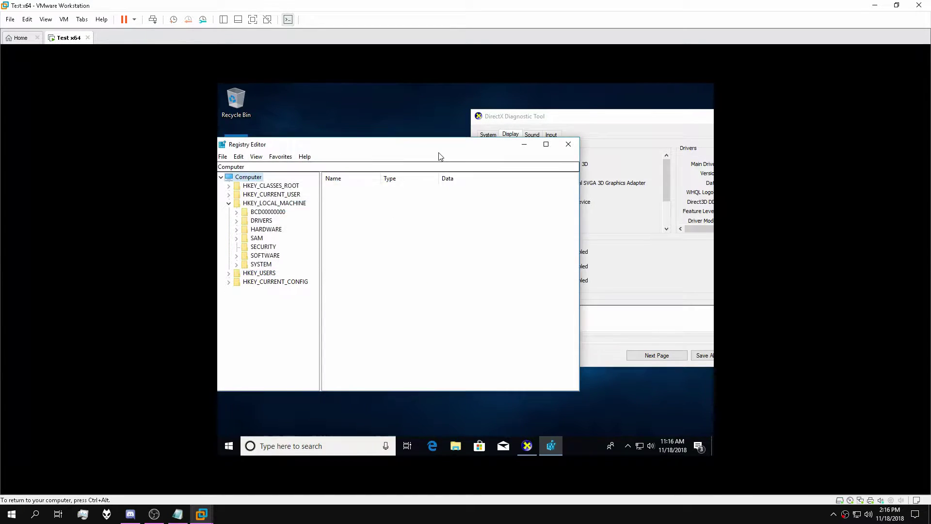
Step: Move the guest's dxdiag window clear of Registry Editor and search the registry for "Vmware Virtual SVGA 3D Graphics Adapter"
left_click_drag(434, 152, 332, 149)
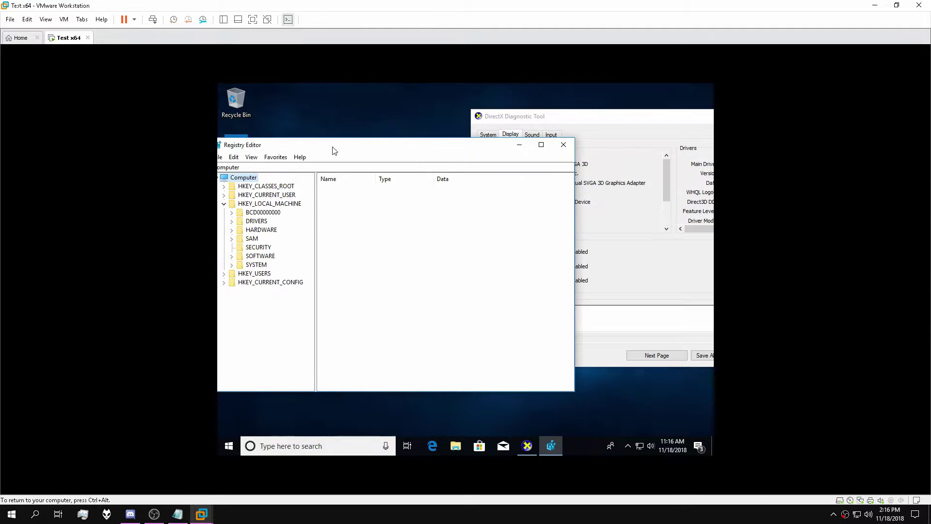
left_click_drag(577, 121, 646, 144)
left_click(311, 154)
left_click(233, 157)
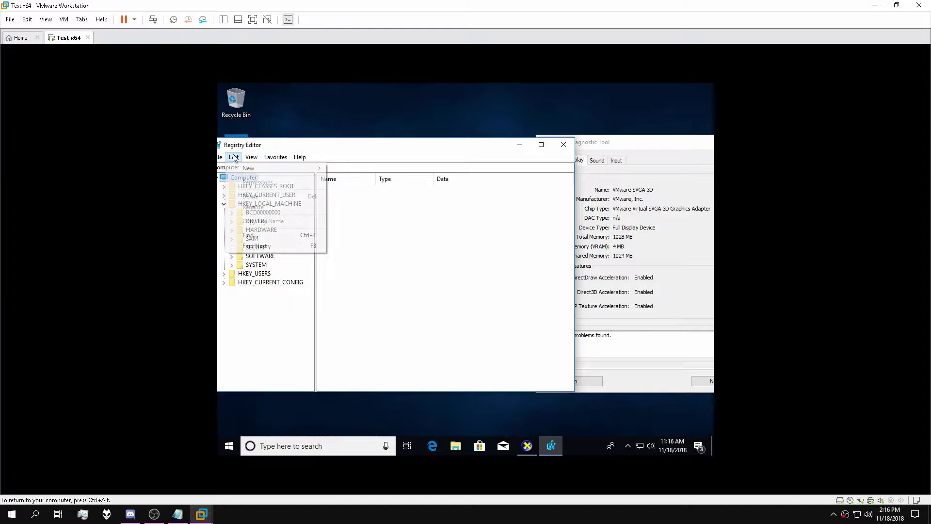
left_click(251, 236)
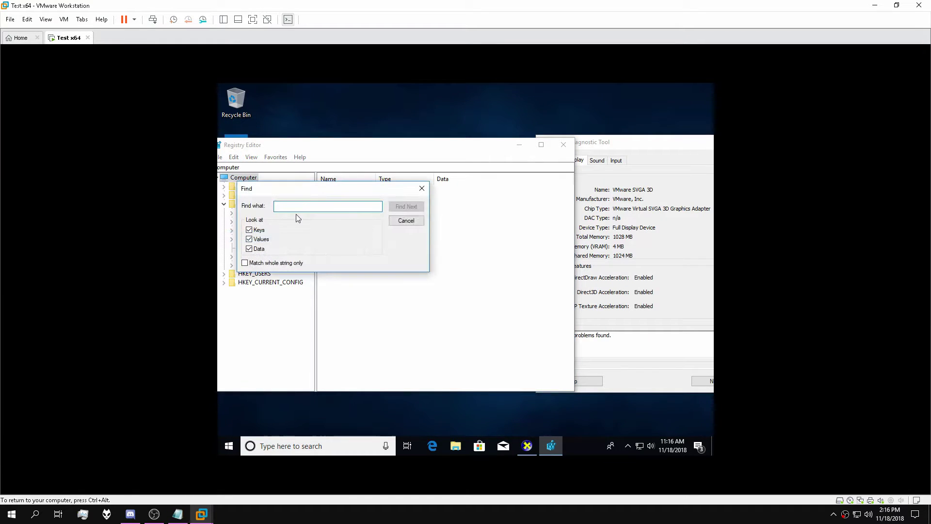
type("Vmware Virtual SVGA 3D Graphics Adapter")
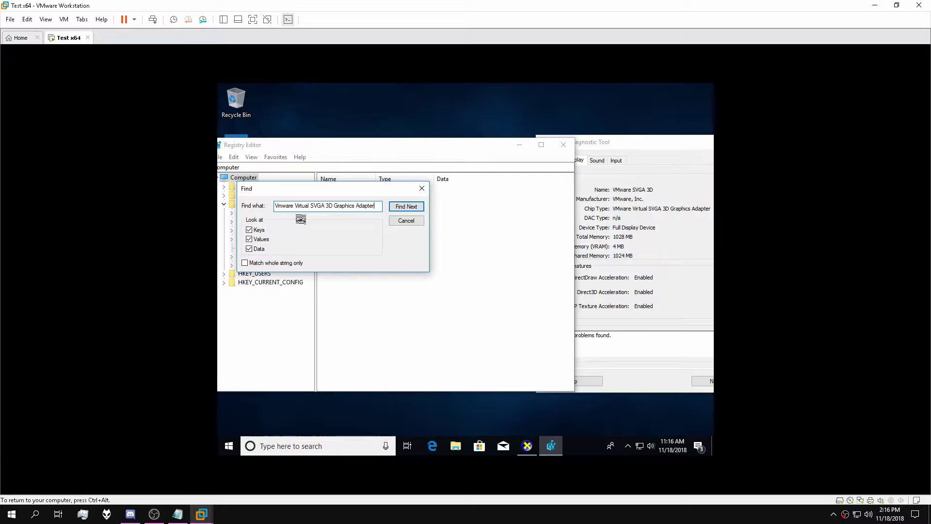
key("Return")
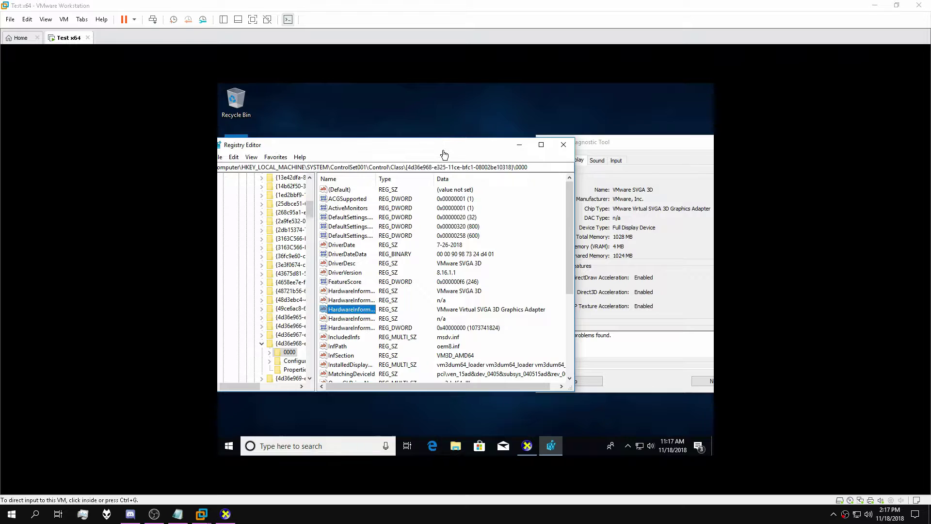
Step: Consult the host's dxdiag display details and set the guest registry value HardwareInformation.ChipType to "AMD Radeon Graphics Processor (0x6811)"
left_click(409, 154)
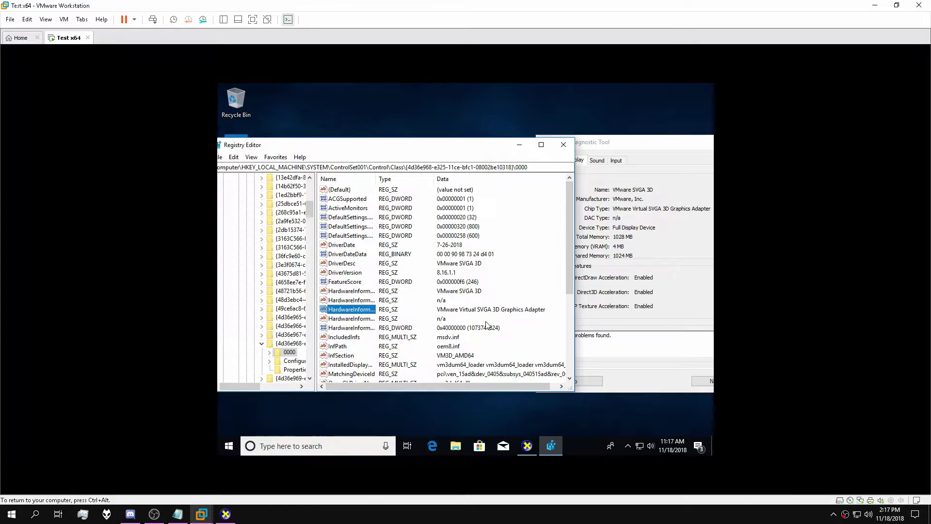
key("ctrl+alt")
key("alt+Tab")
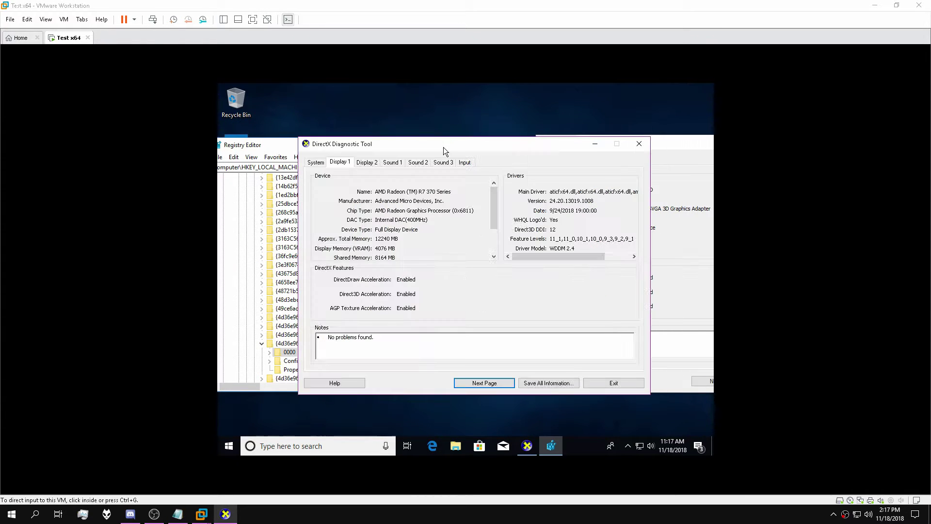
key("alt+Tab")
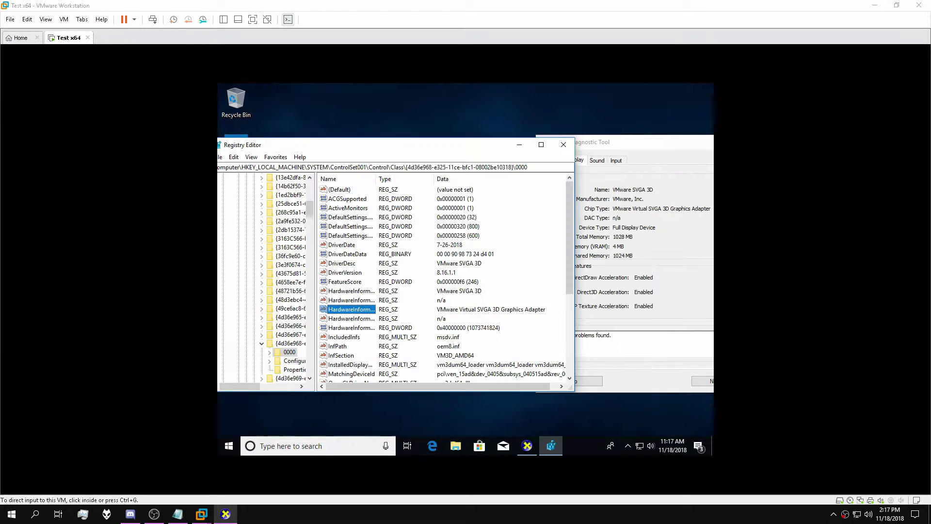
left_click(345, 313)
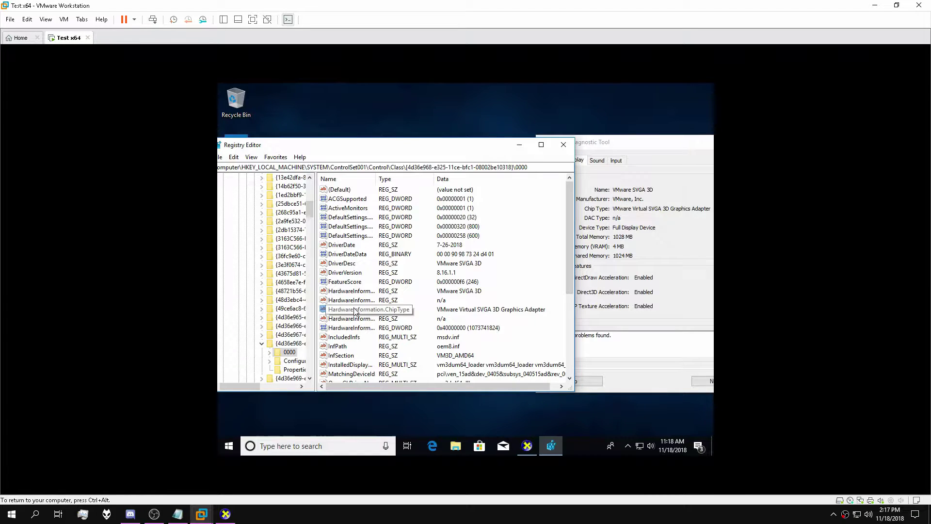
double_click(355, 312)
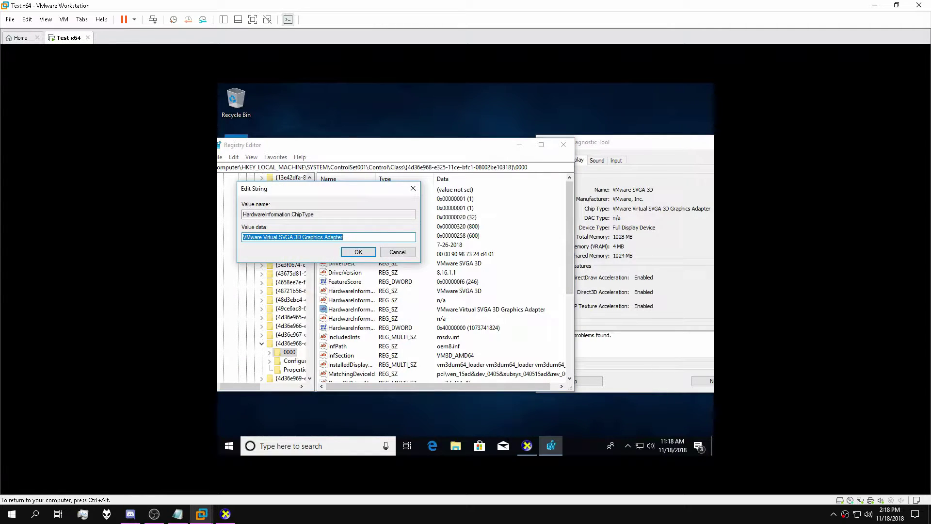
type("AMD Radeon Graphics Processor (0x")
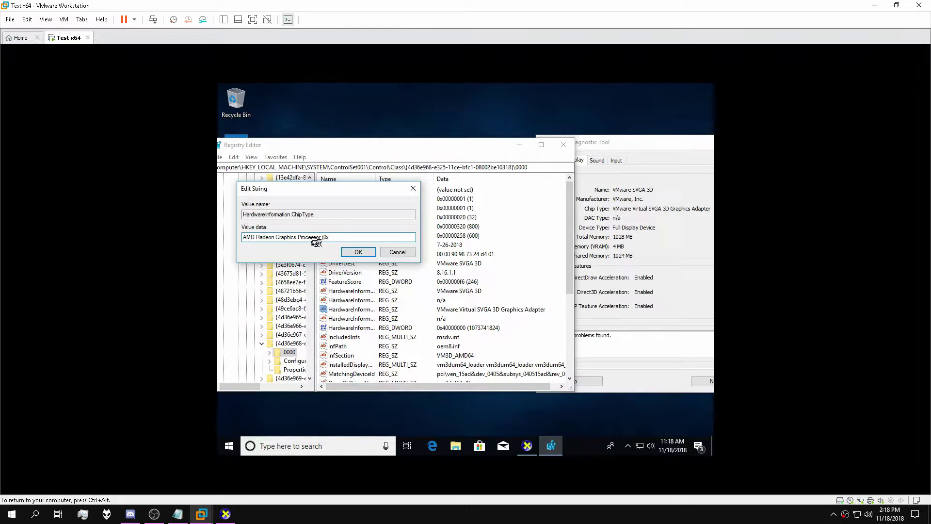
type("11")
left_click(358, 252)
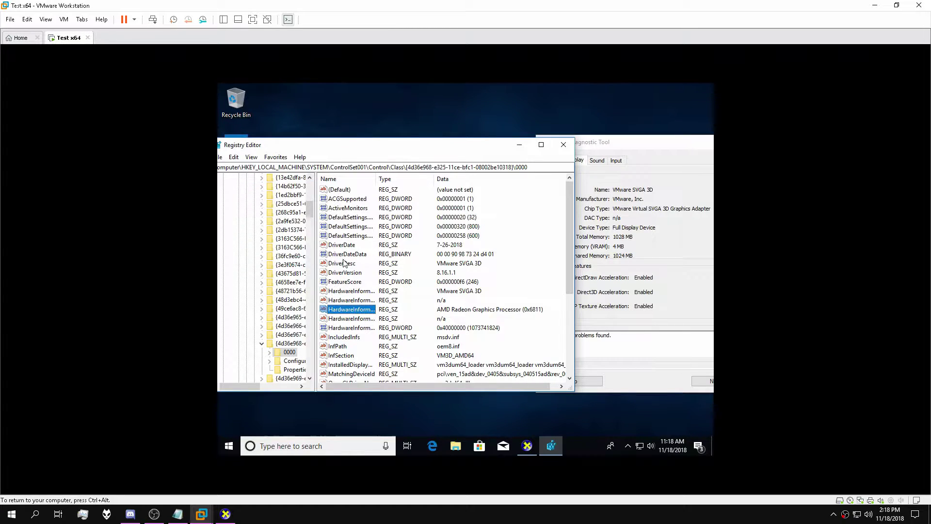
Step: Widen the registry value name column and set HardwareInformation.DacType to "Internal DAC(400MHz)"
left_click(353, 293)
left_click_drag(377, 183, 431, 187)
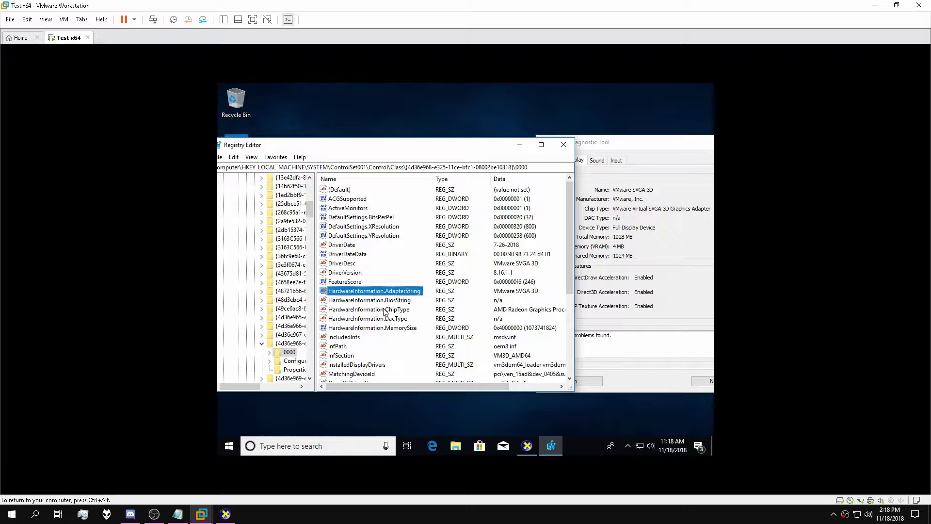
left_click(374, 319)
double_click(372, 321)
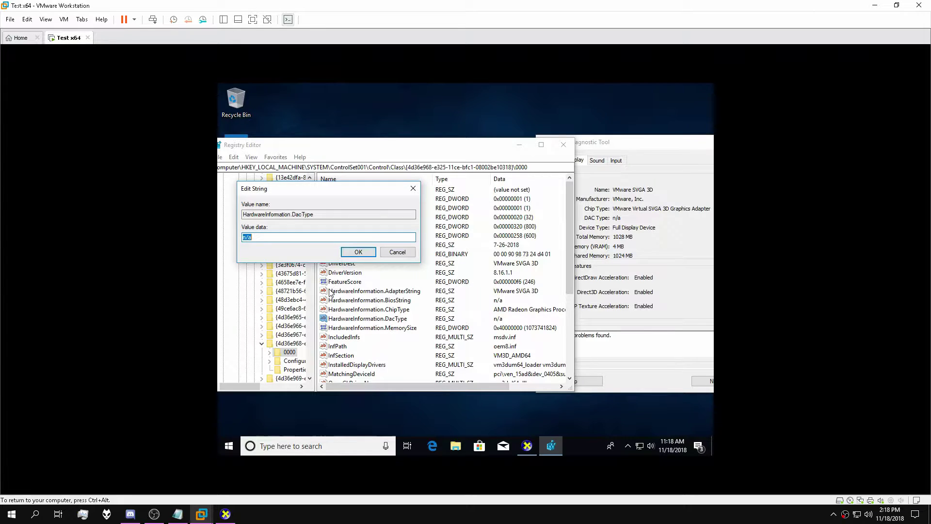
type("Internal DAC(400MHz")
left_click(359, 252)
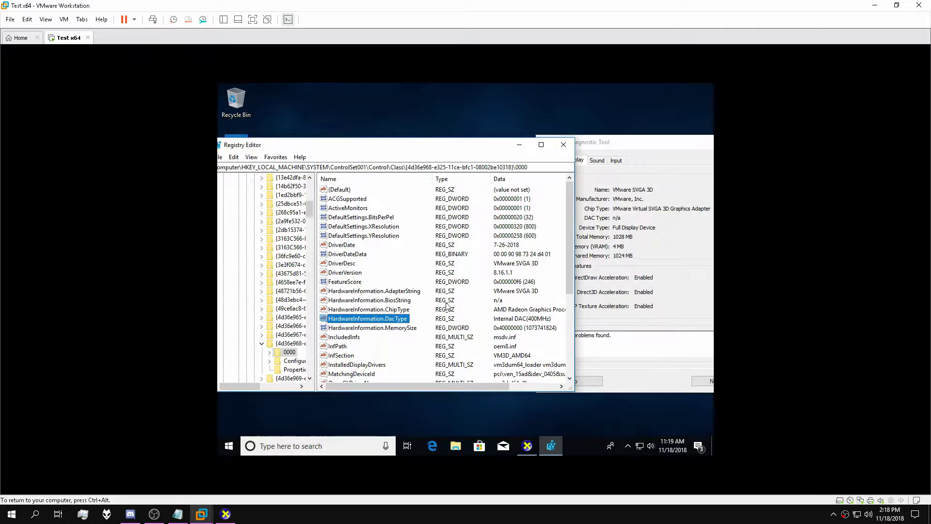
Step: Set the HardwareInformation.AdapterString value in the same display adapter key to "AMD Radeon (TM) R7 370 Series"
left_click(359, 292)
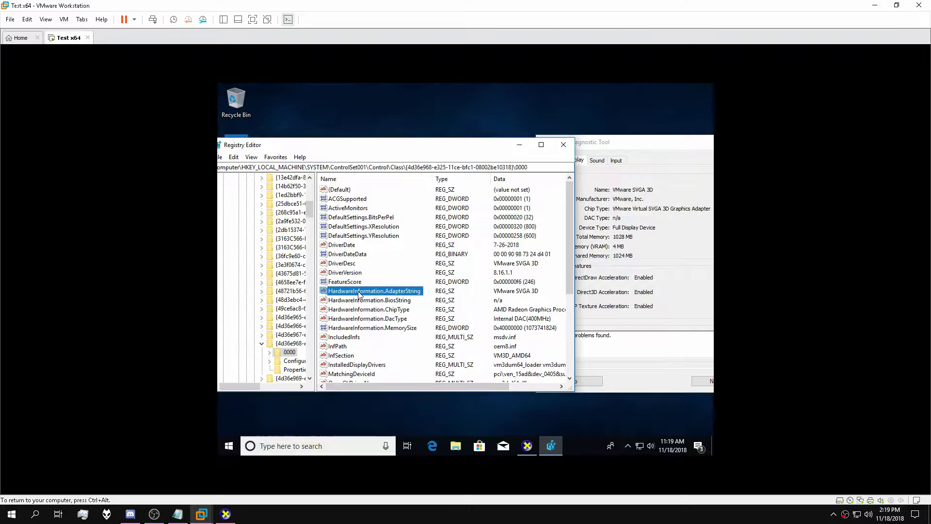
double_click(359, 293)
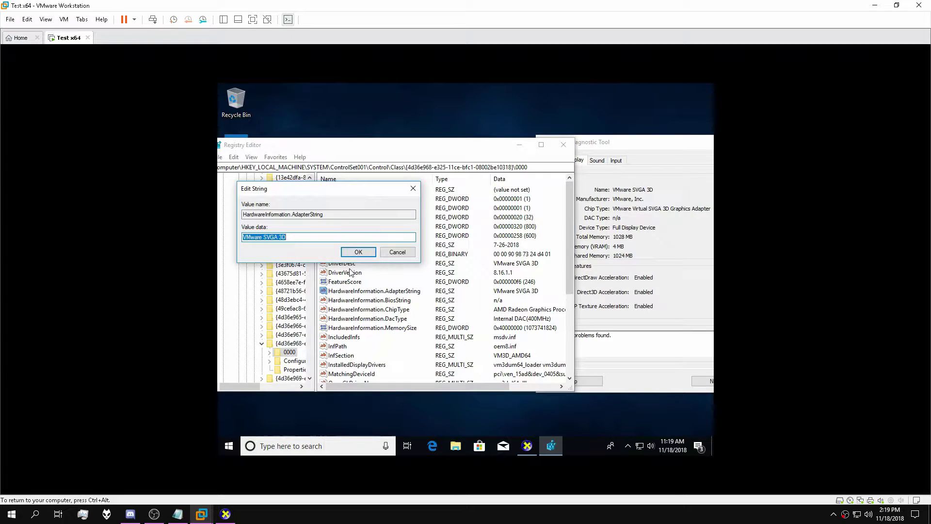
type("AMD Radeon (TM) R7 370 Series")
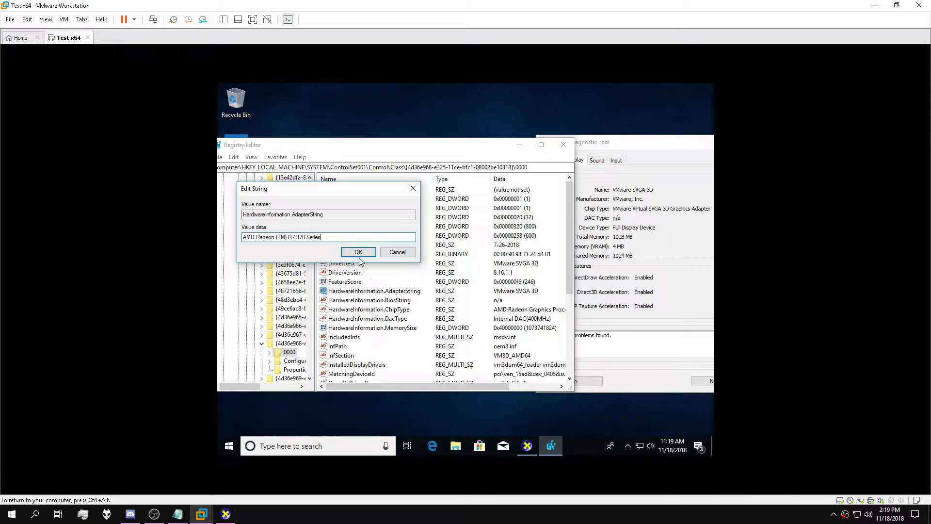
left_click(359, 252)
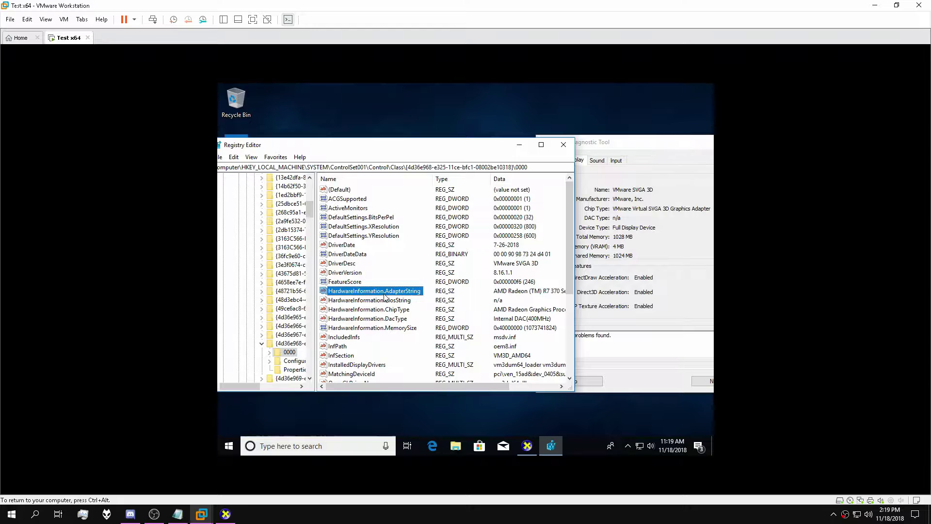
Step: Set the display adapter key's ProviderName to "Advanced Micro Devices, Inc.", checking the spelling against the host's dxdiag window
scroll(427, 340, "down", 4)
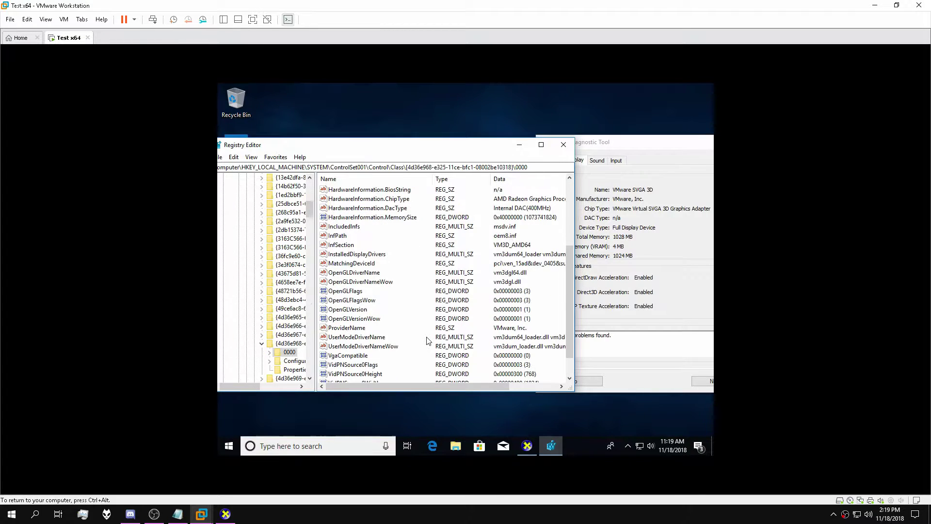
left_click(347, 329)
double_click(347, 329)
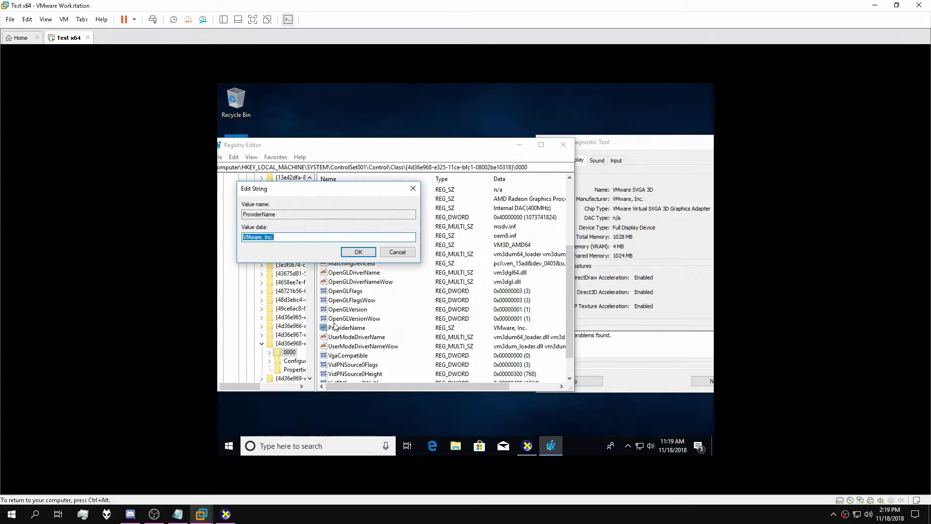
type("Advanced Micro Devices")
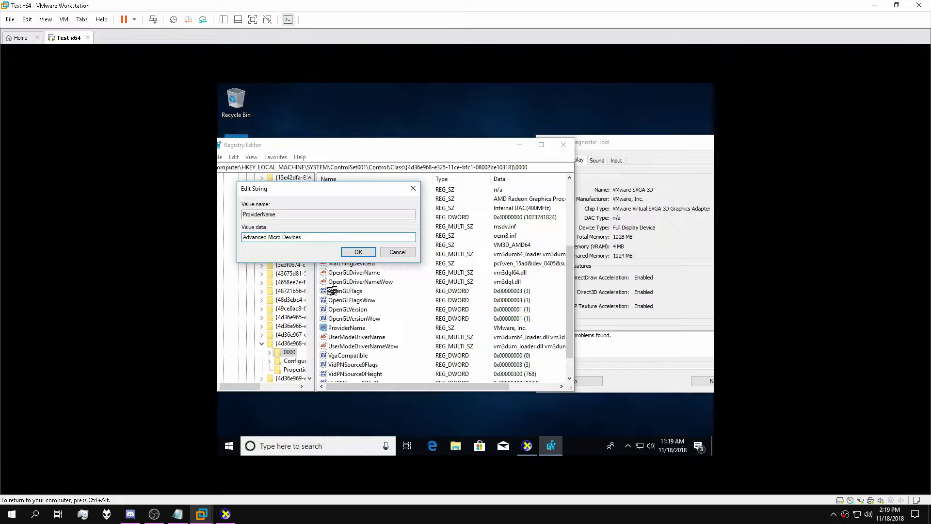
type(", I")
key("BackSpace")
key("ctrl+alt")
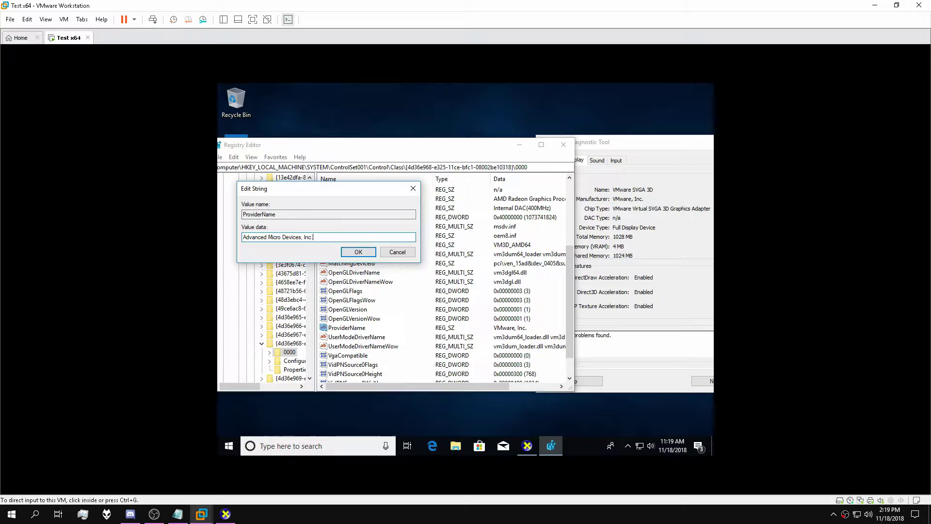
left_click_drag(609, 143, 696, 194)
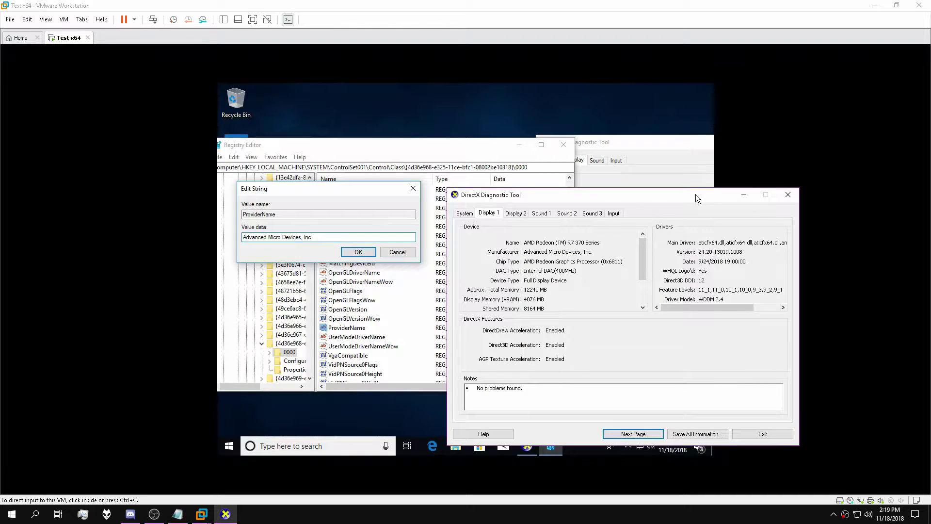
left_click(367, 223)
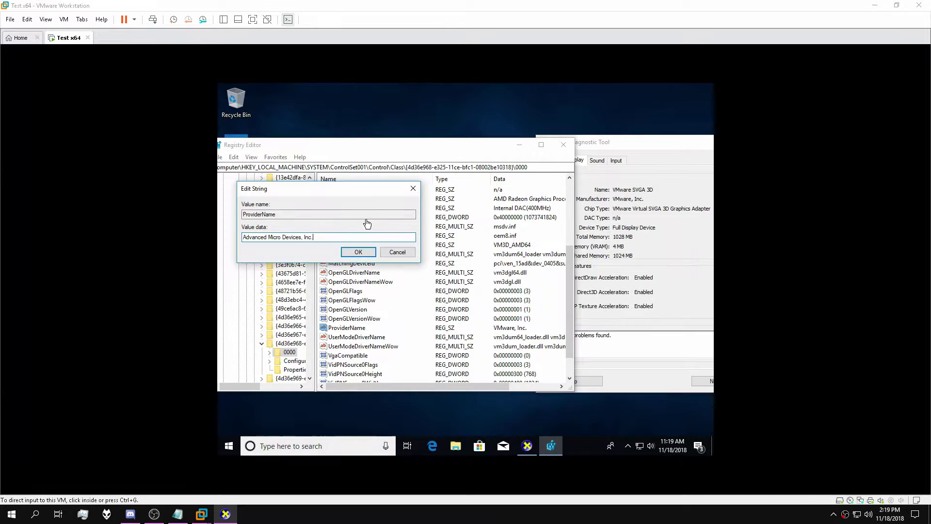
left_click(358, 252)
left_click(357, 252)
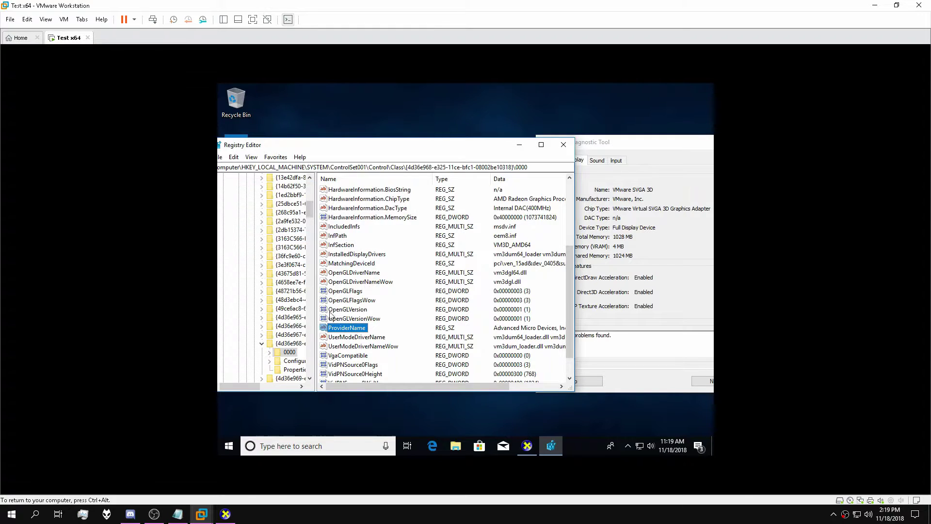
Step: Go back to the Computer root in the guest's registry tree and minimize Registry Editor
scroll(266, 242, "up", 20)
left_click(225, 205)
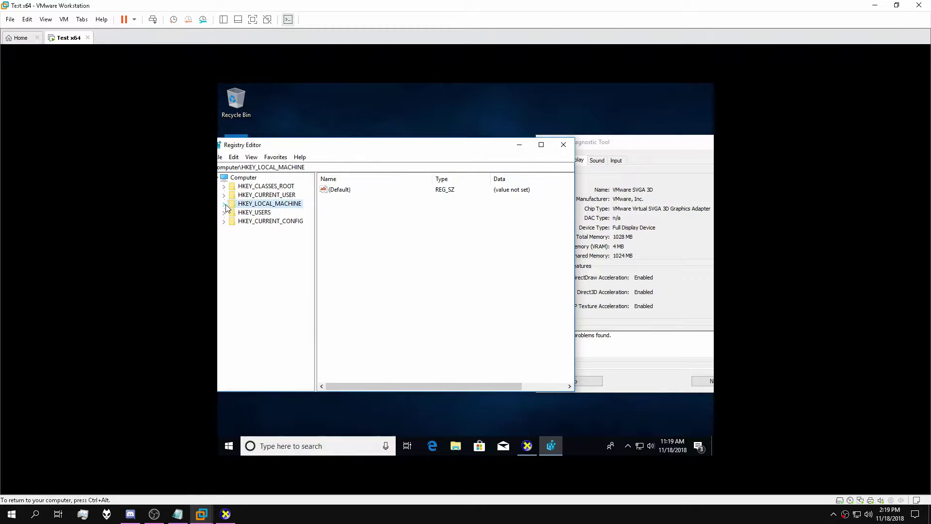
left_click(245, 179)
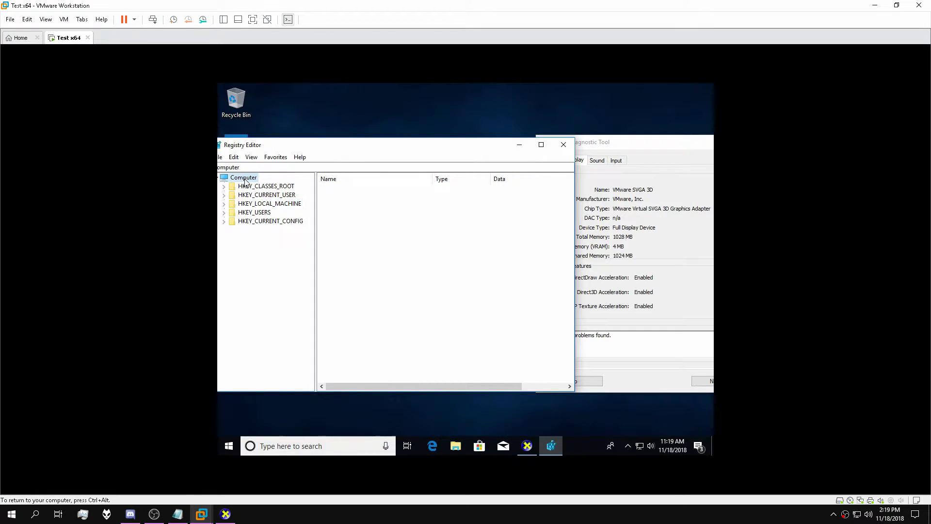
left_click(519, 144)
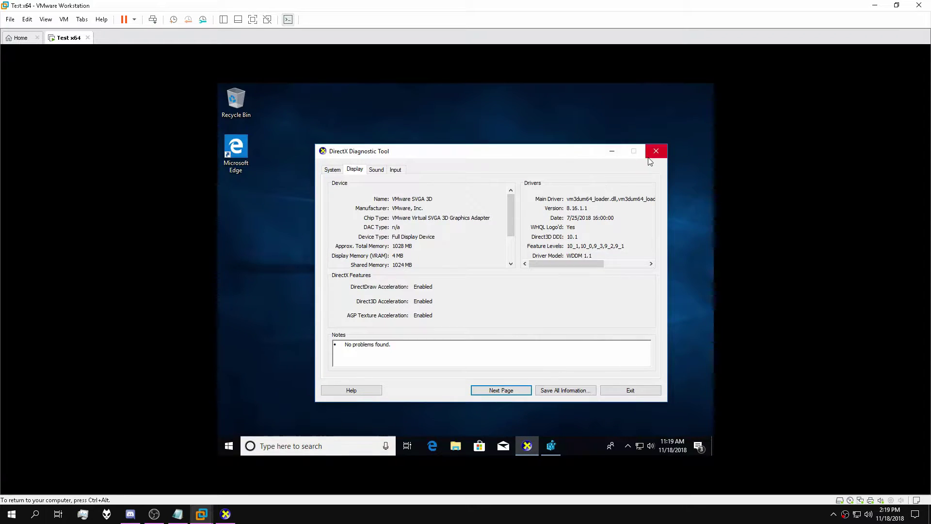
Step: Close and relaunch dxdiag in the guest, and check the display device details
left_click(649, 158)
left_click(348, 445)
type("dxdia")
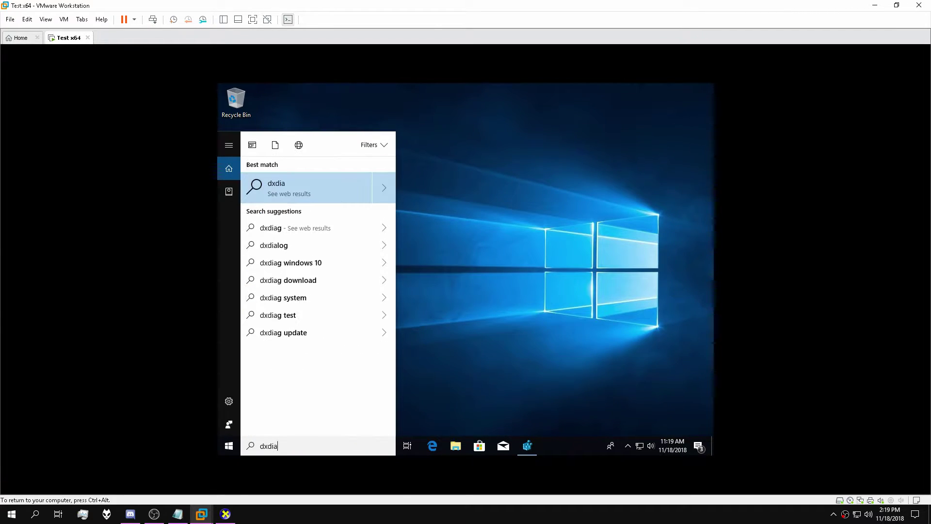
type("g")
key("Return")
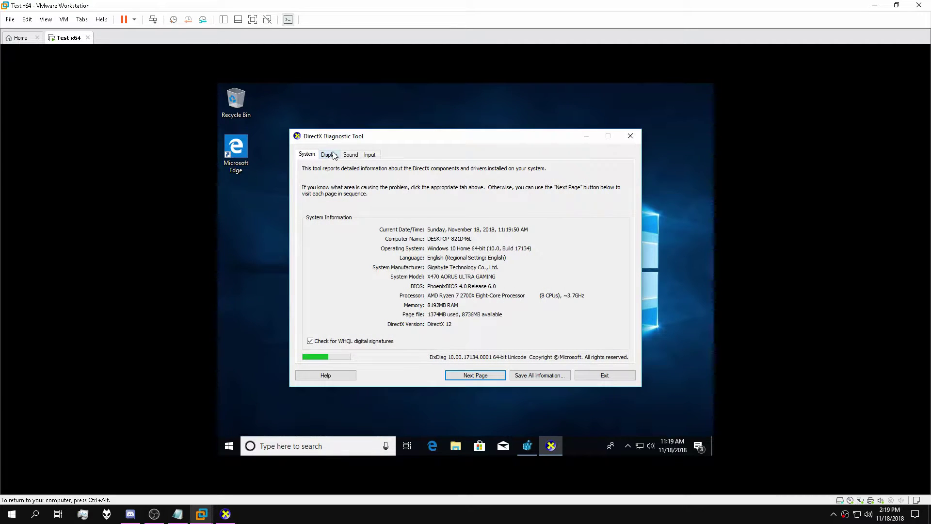
left_click(333, 156)
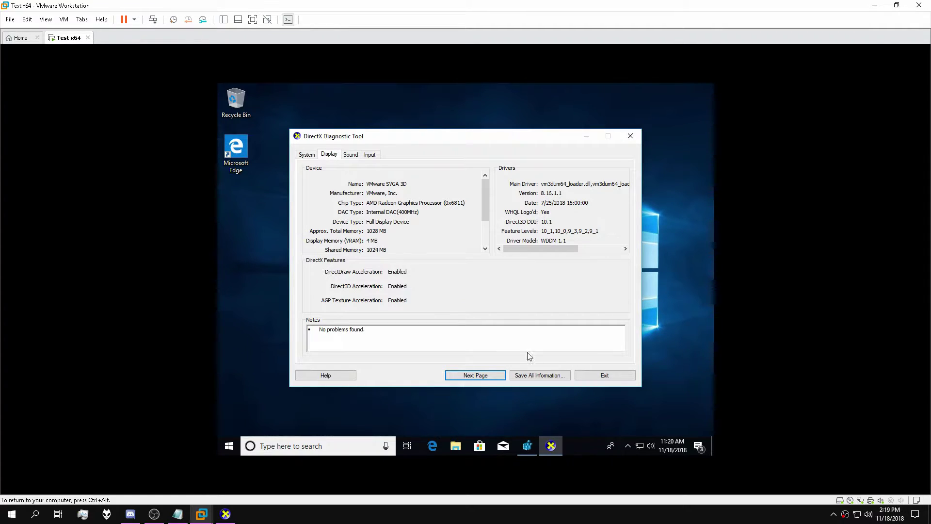
Step: Bring Registry Editor back beside dxdiag and search the whole registry for "VMware SVGA 3D"
left_click(527, 447)
left_click_drag(347, 145, 570, 249)
left_click(425, 249)
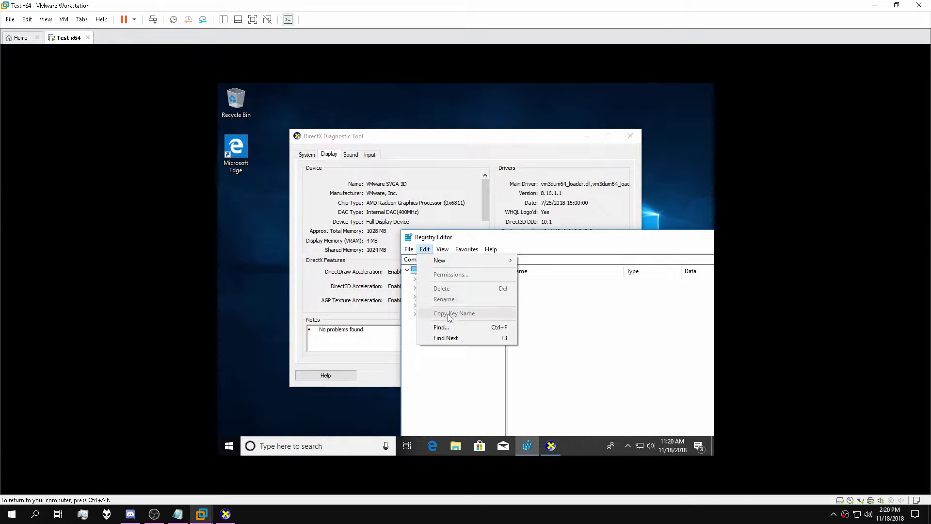
left_click(441, 328)
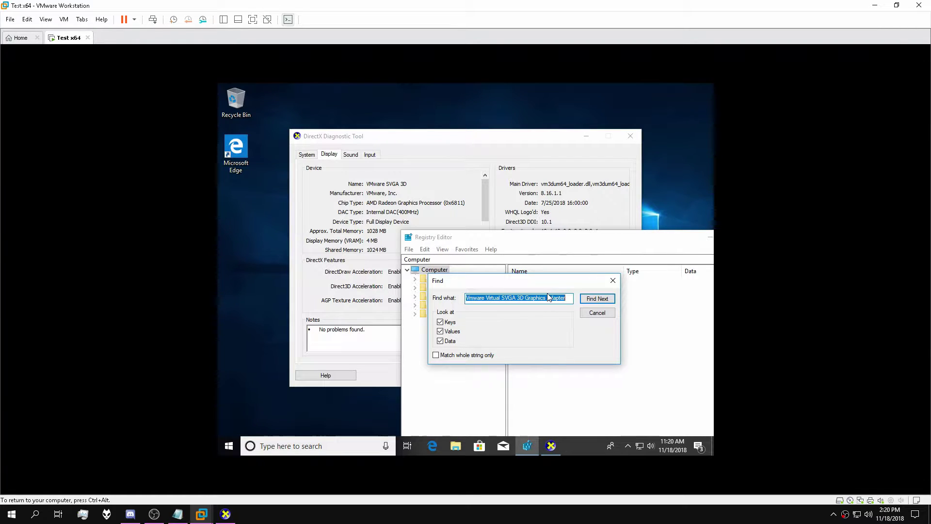
type("VMware")
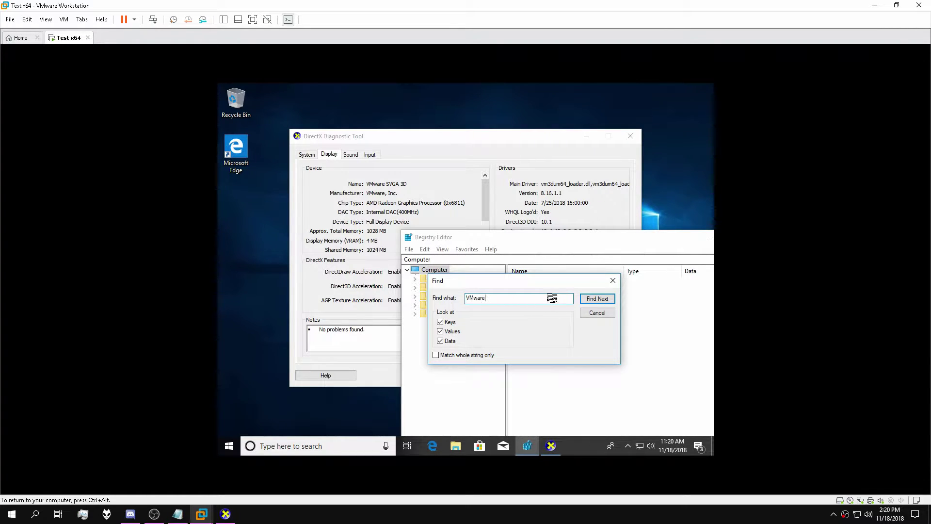
type(" SVGA 3D")
key("Return")
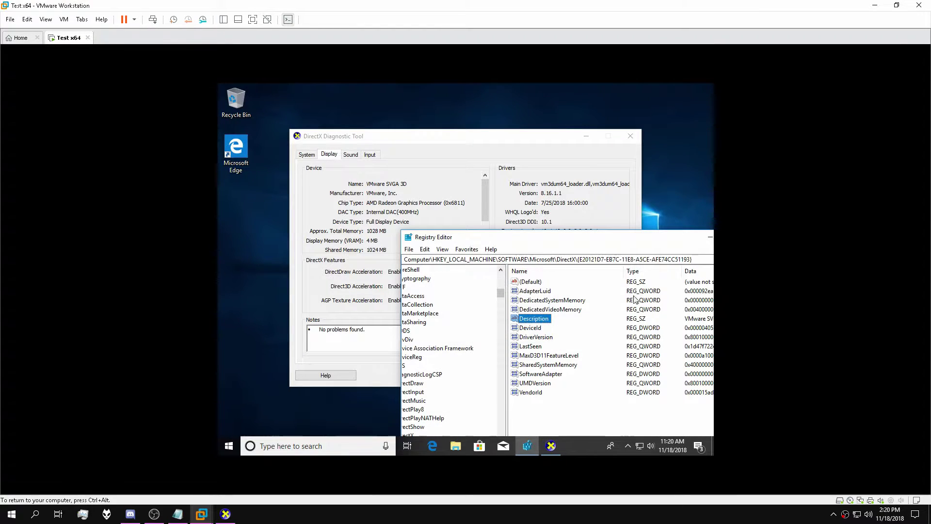
Step: Set the Description value in the matched Microsoft\DirectX adapter key to "AMD Radeon (TM) R7 370 Series"
left_click_drag(533, 236, 456, 217)
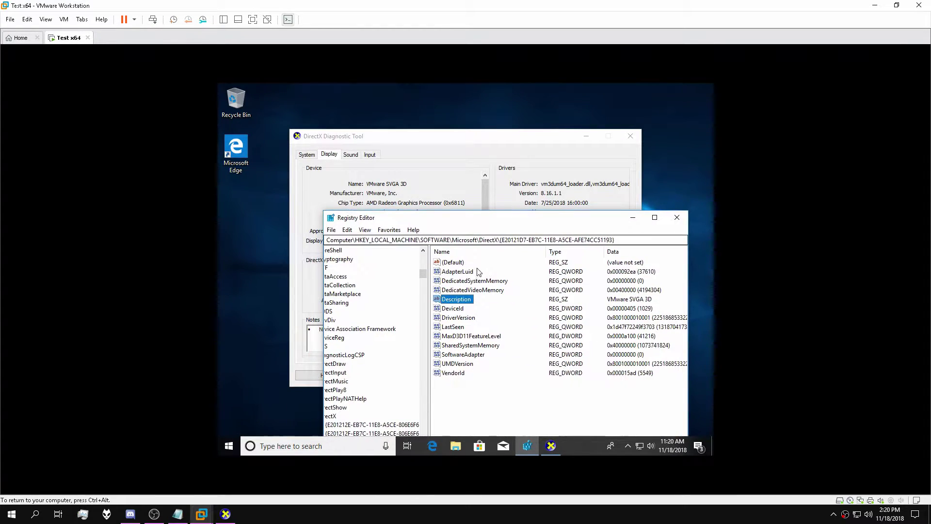
double_click(462, 301)
type("AM")
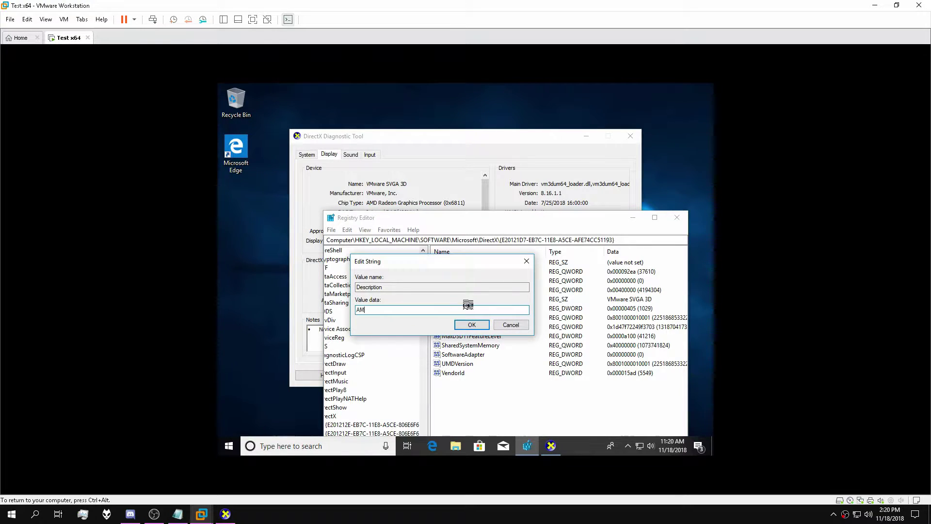
type("D Radeon (TM) R7 370 Series")
key("ctrl+a")
left_click(472, 324)
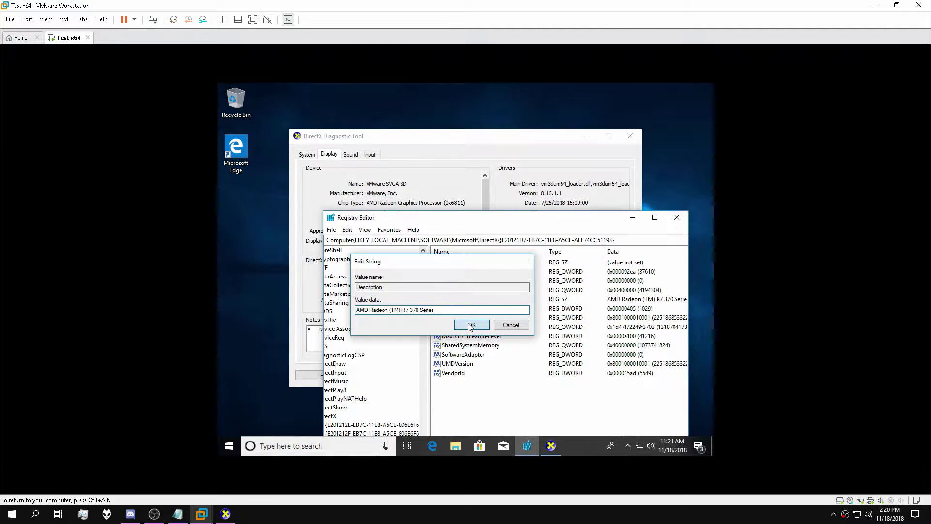
Step: Find the next match and set DriverDesc in the display adapter class key 0000 to "AMD Radeon (TM) R7 370 Series"
key("F3")
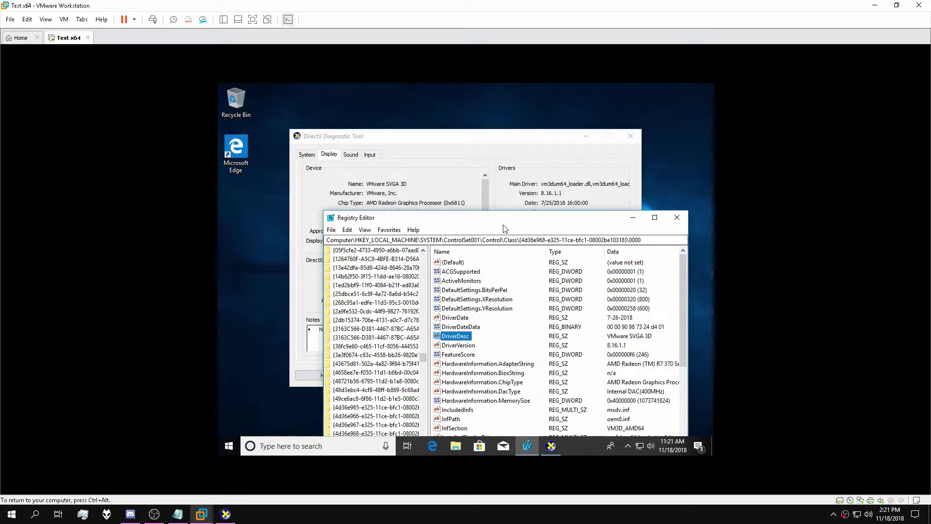
left_click_drag(508, 229, 475, 203)
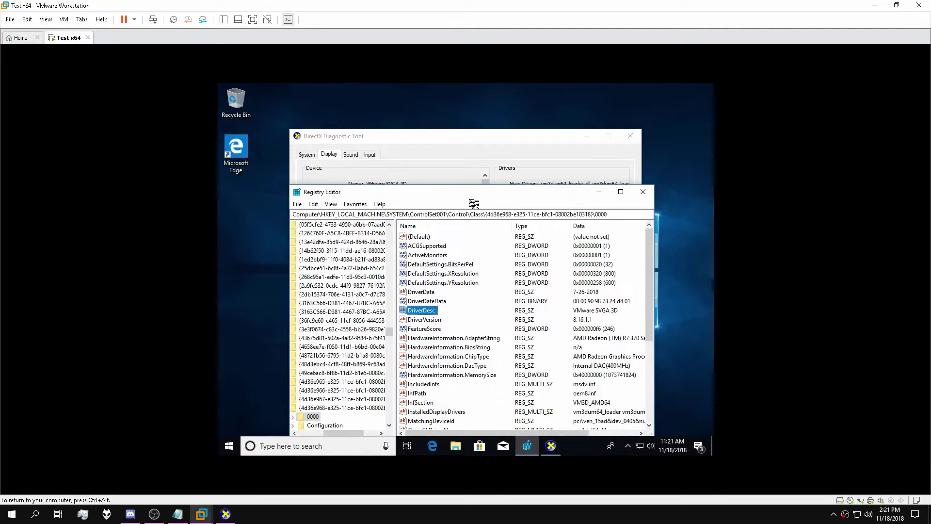
double_click(421, 309)
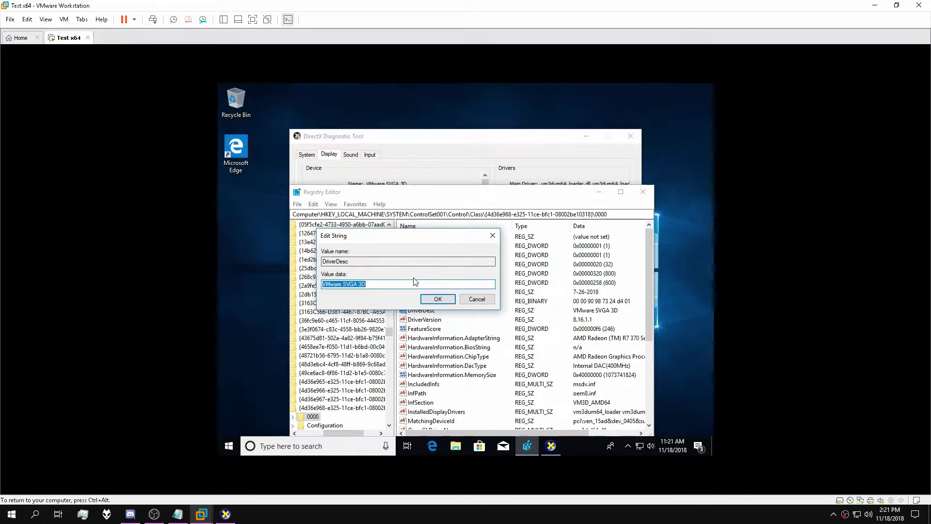
type("AMD Radeon (TM) R7 370 Series")
left_click(433, 298)
Step: Look over the class key's other values, find the next match, and set DeviceDesc under Control\Video to "AMD Radeon (TM) R7 370 Series"
scroll(454, 325, "down", 3)
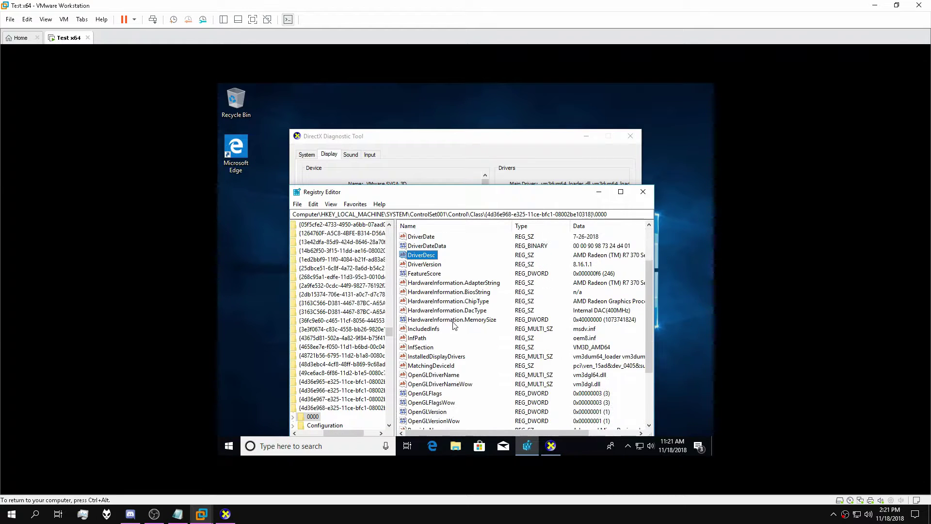
scroll(453, 325, "down", 2)
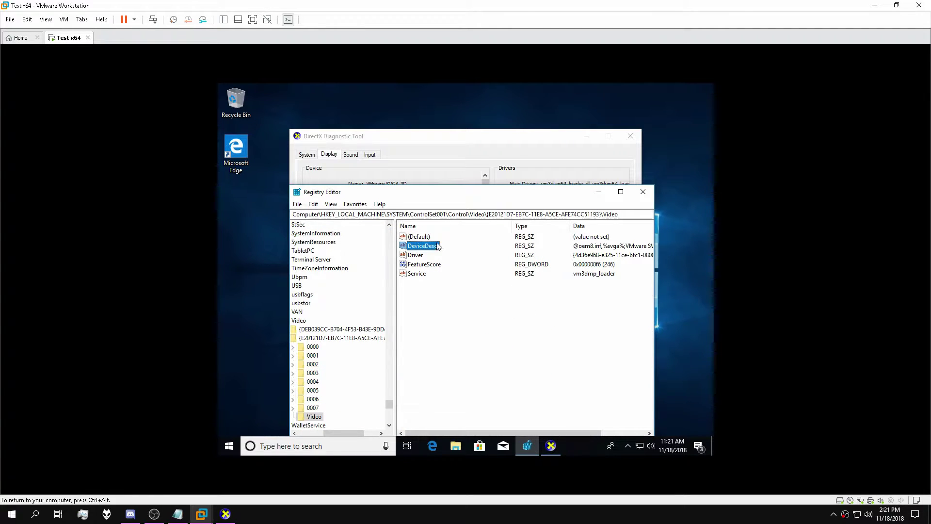
double_click(434, 247)
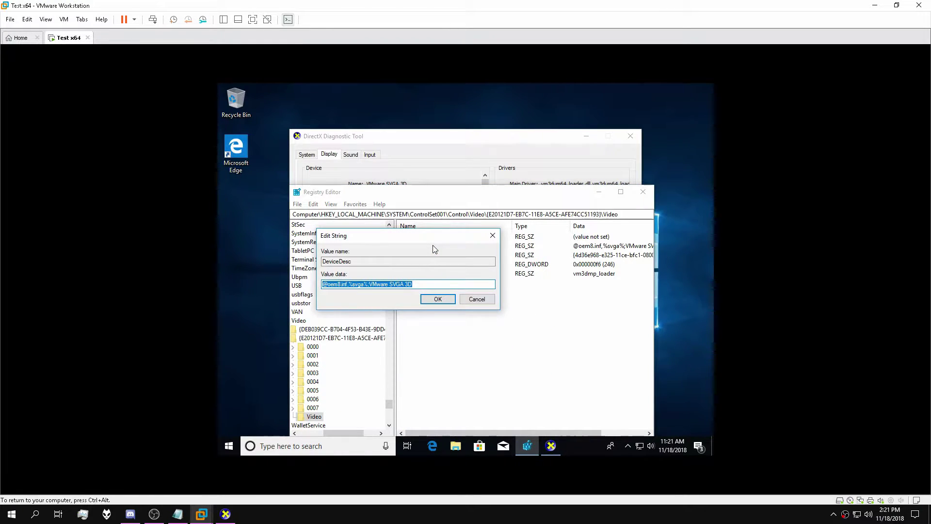
type("AMD Radeon (TM) R7 370 Series")
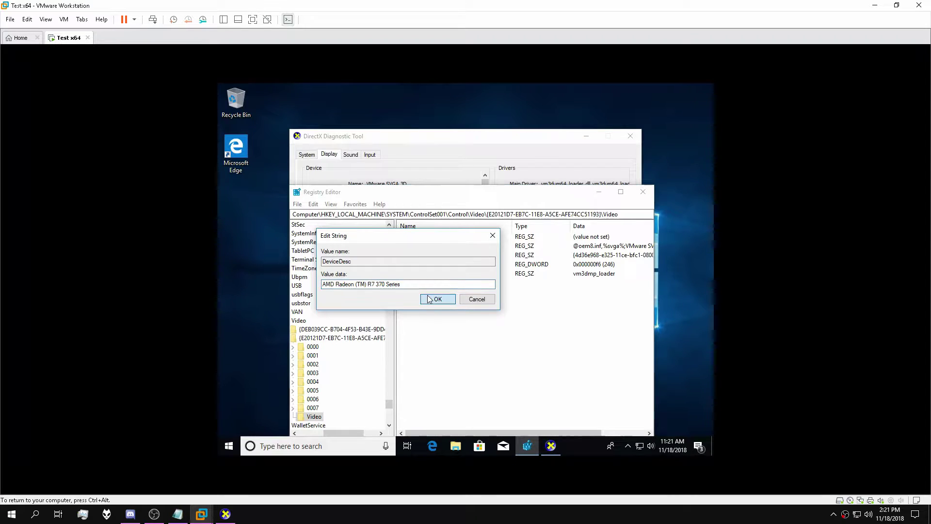
left_click(429, 300)
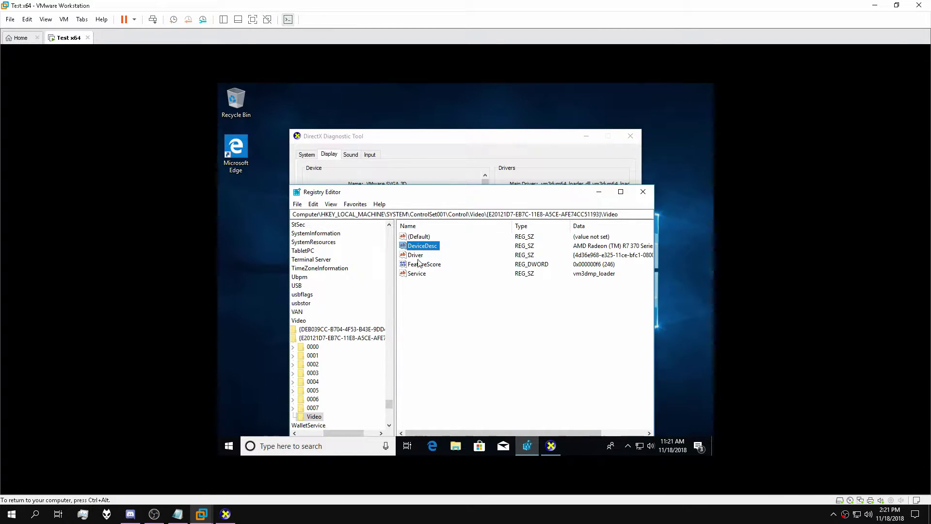
Step: Find the next match and set DeviceDesc in the Enum\PCI graphics device key to "AMD Radeon (TM) R7 370 Series"
key("F3")
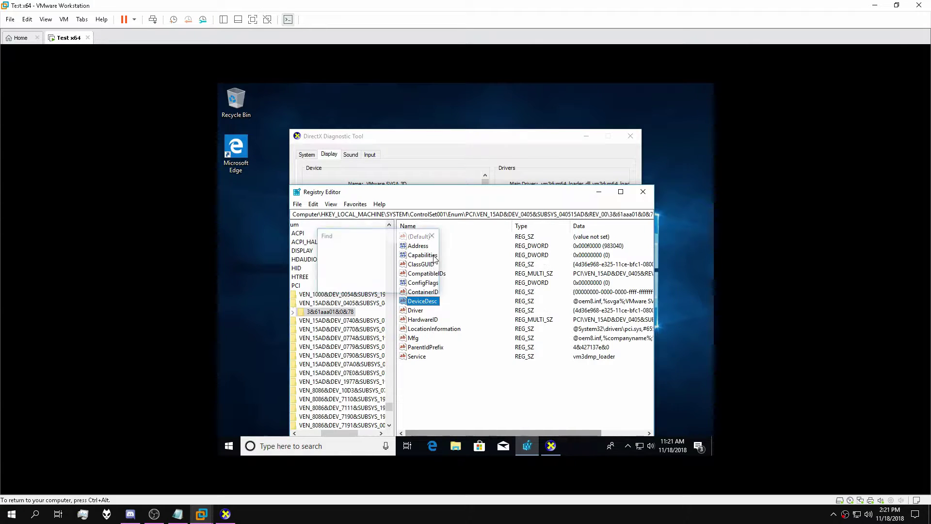
double_click(423, 302)
type("AMD Radeon (TM) R7 370 Series")
left_click(439, 299)
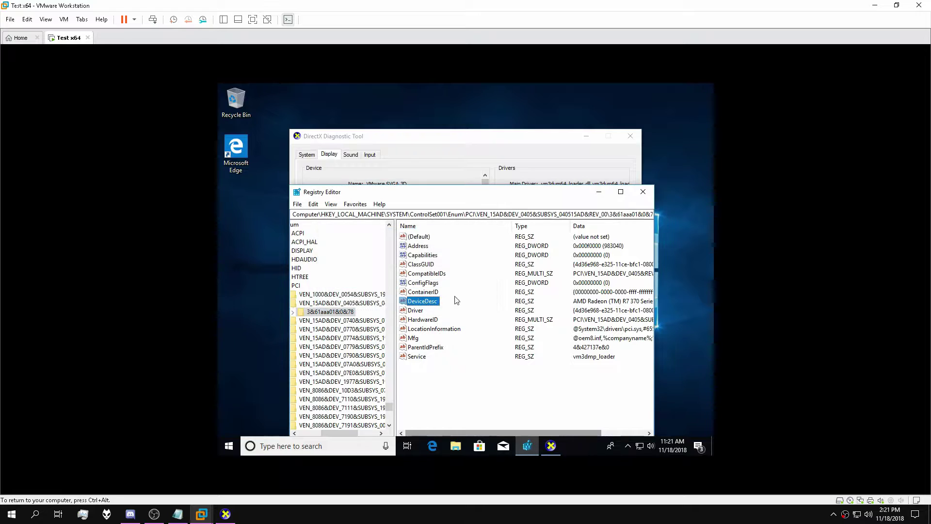
Step: Widen Registry Editor to read the data and set the PCI graphics device's Mfg value to "Advanced Micro Devices, Inc."
left_click_drag(654, 328, 706, 329)
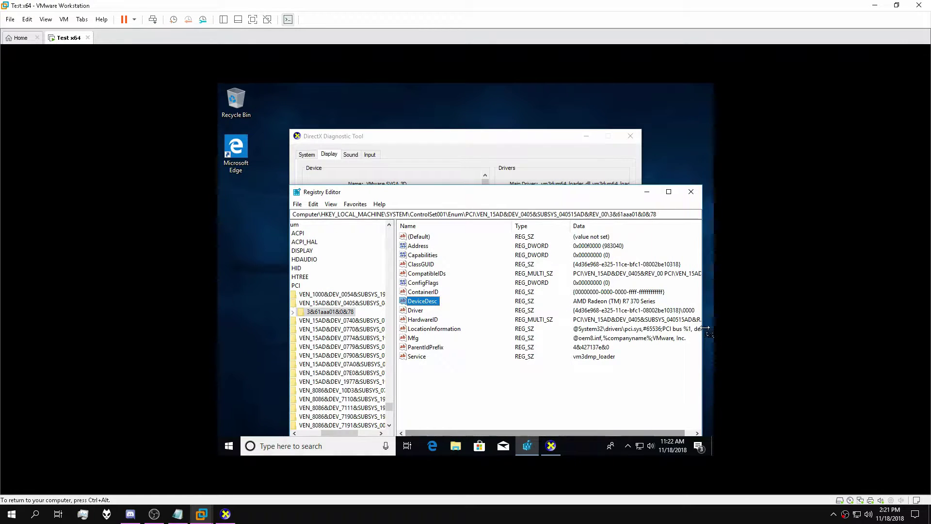
double_click(413, 338)
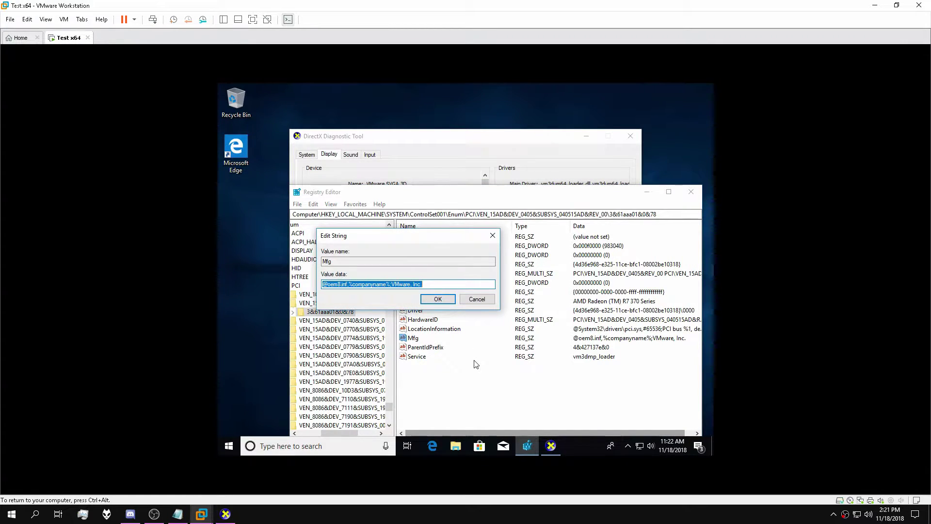
type("Advanced")
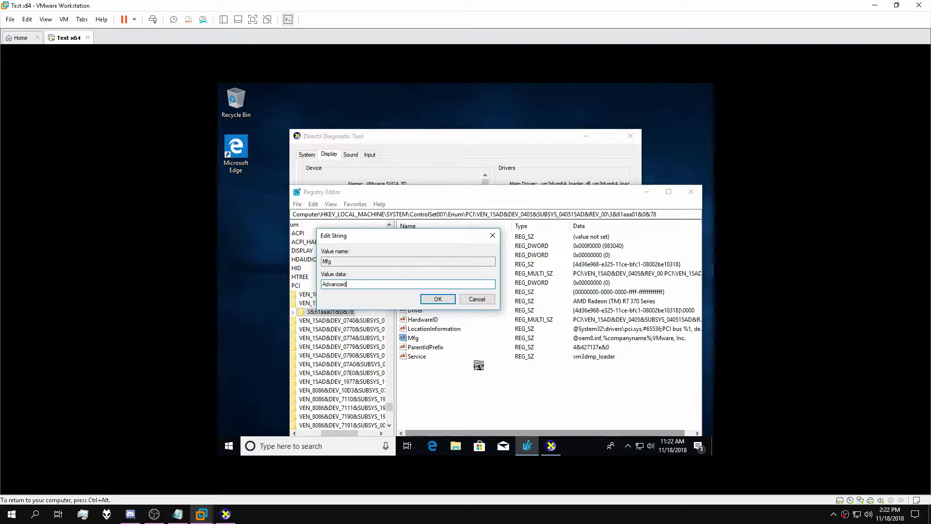
type(" Micro Devices, Inc.")
left_click(438, 299)
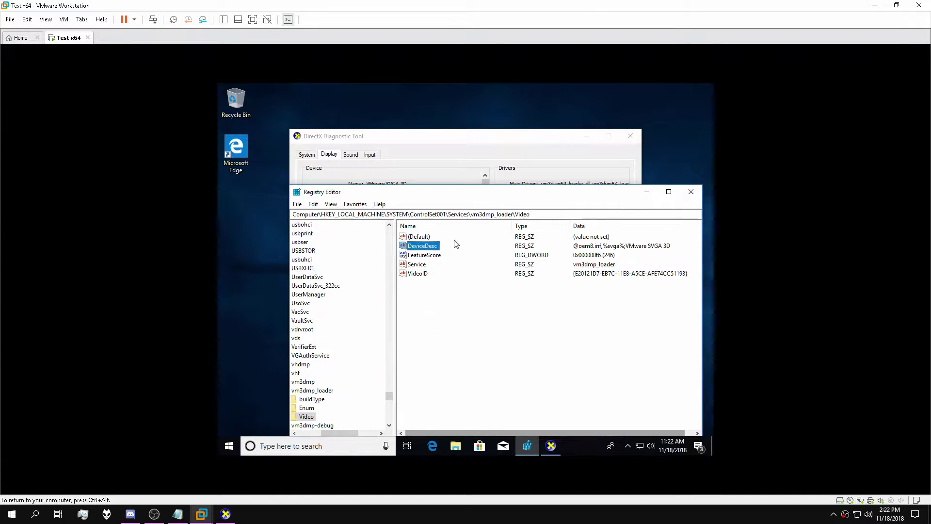
Step: Set DeviceDesc under Services\vm3dmp_loader\Video to "AMD Radeon (TM) R7 370 Series" and search the registry for any further match
double_click(433, 248)
type("AMD Radeon (TM) R7 370 Series")
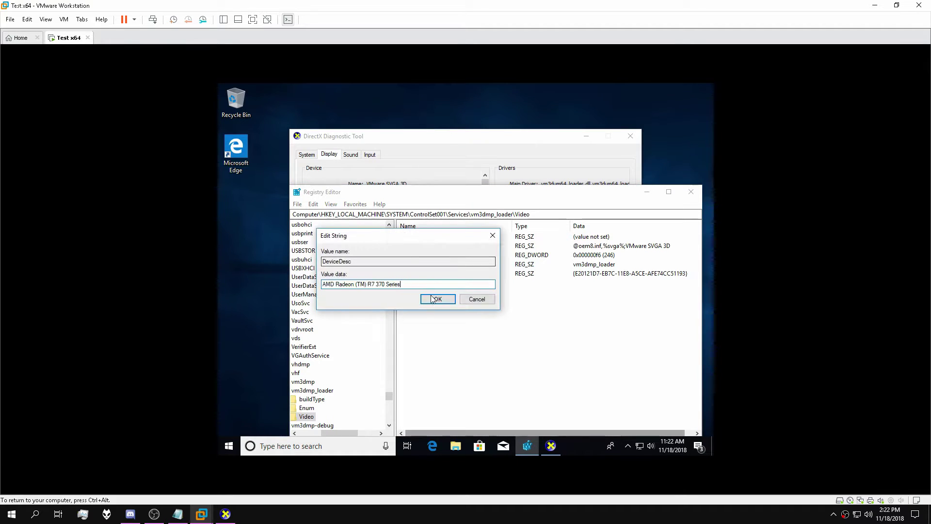
left_click(434, 301)
key("F3")
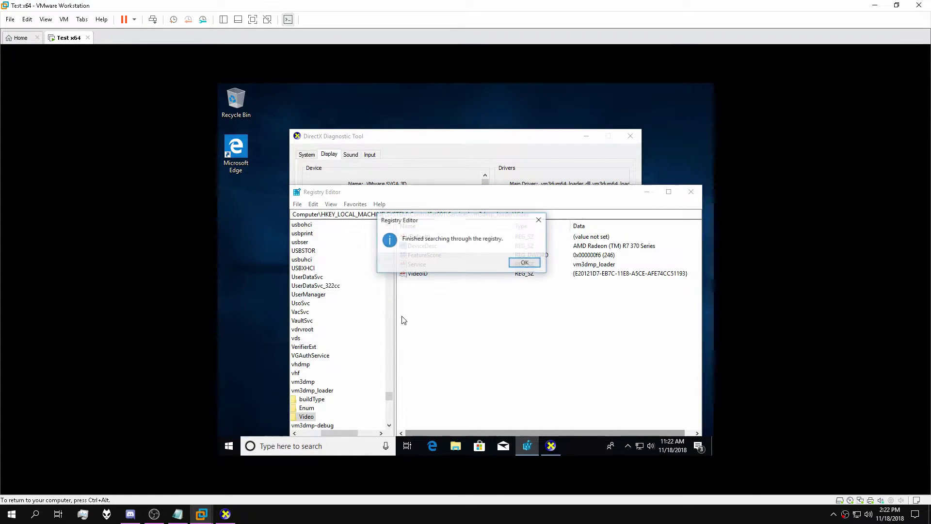
left_click(536, 261)
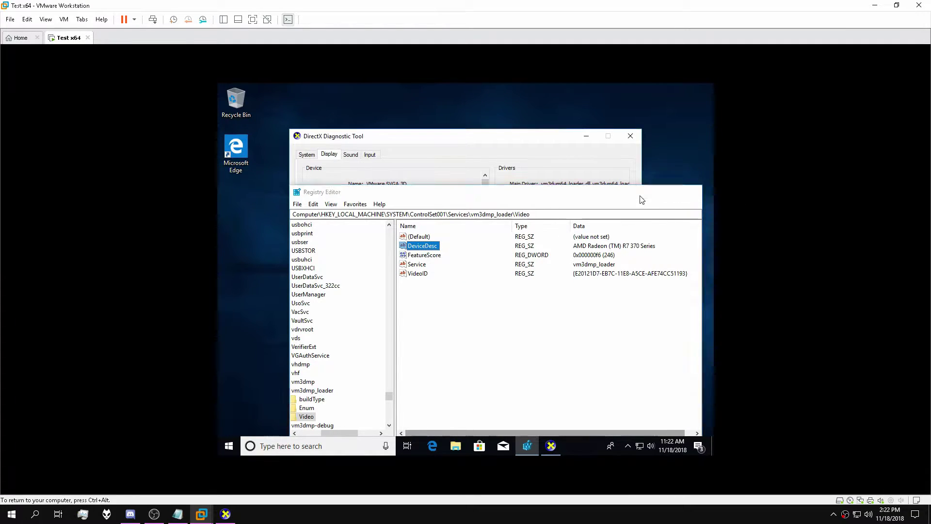
Step: Minimize Registry Editor, relaunch dxdiag in the guest, and compare its display details side by side with the host's dxdiag
left_click(647, 192)
left_click(631, 136)
left_click(274, 438)
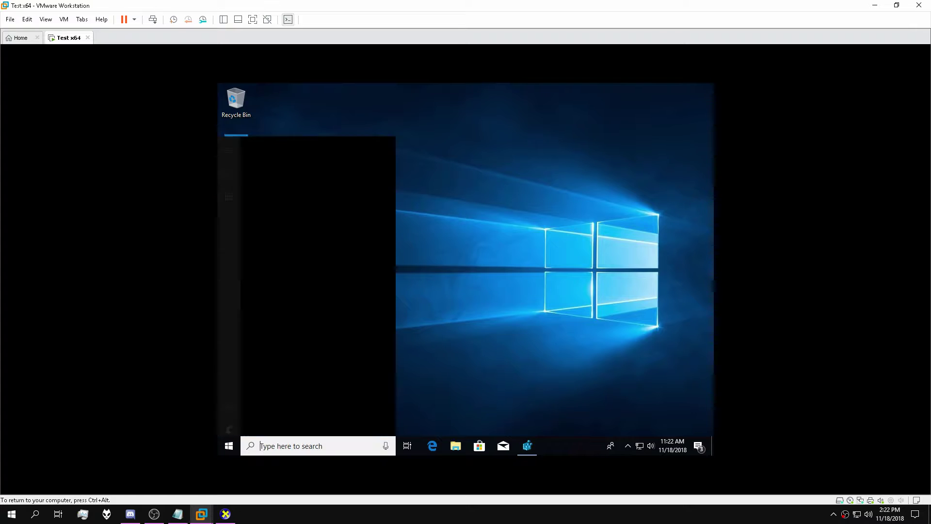
type("dxdiag")
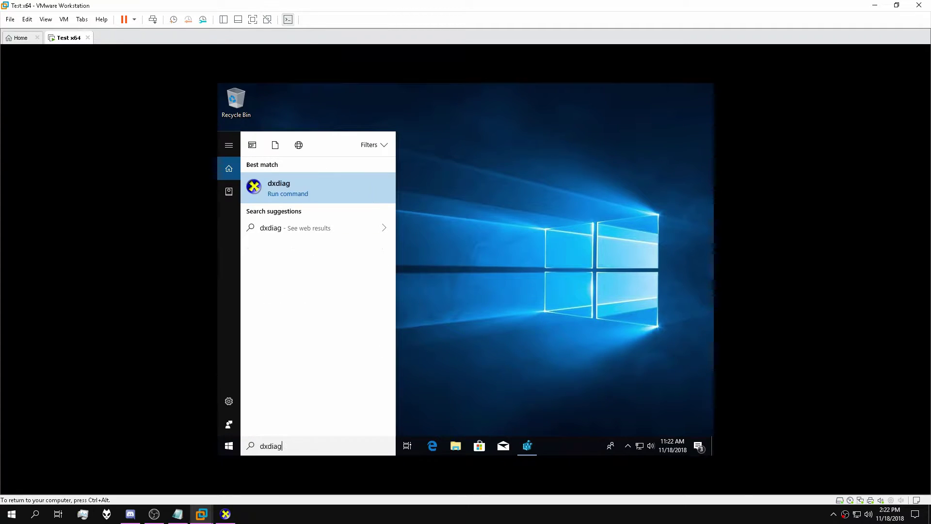
key("Return")
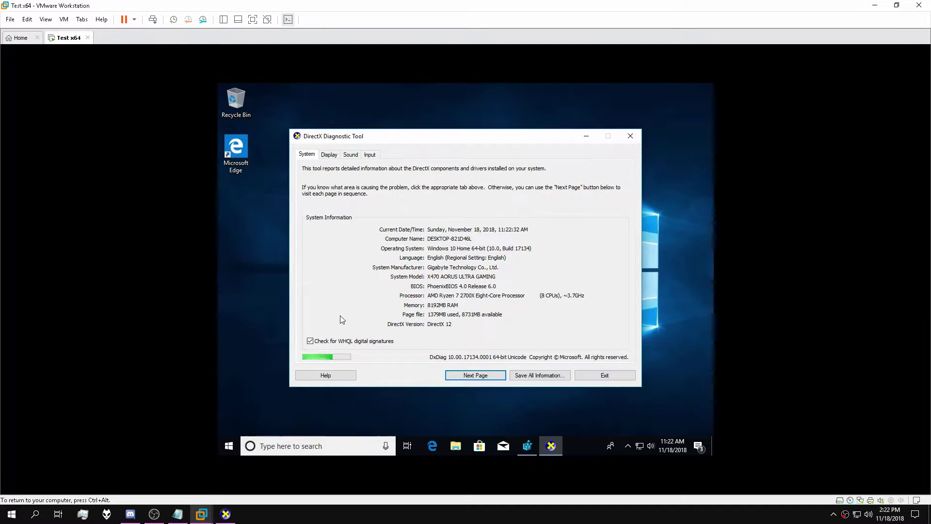
left_click(330, 155)
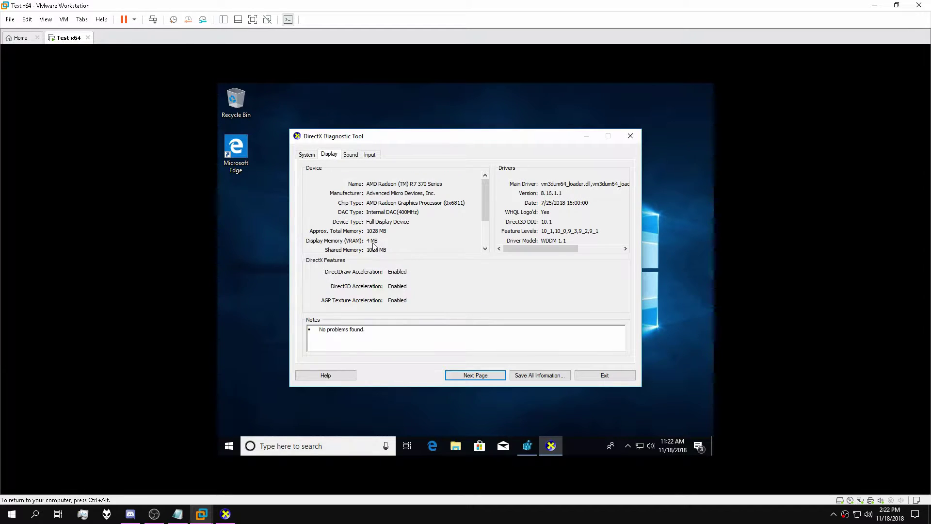
left_click_drag(470, 137, 638, 136)
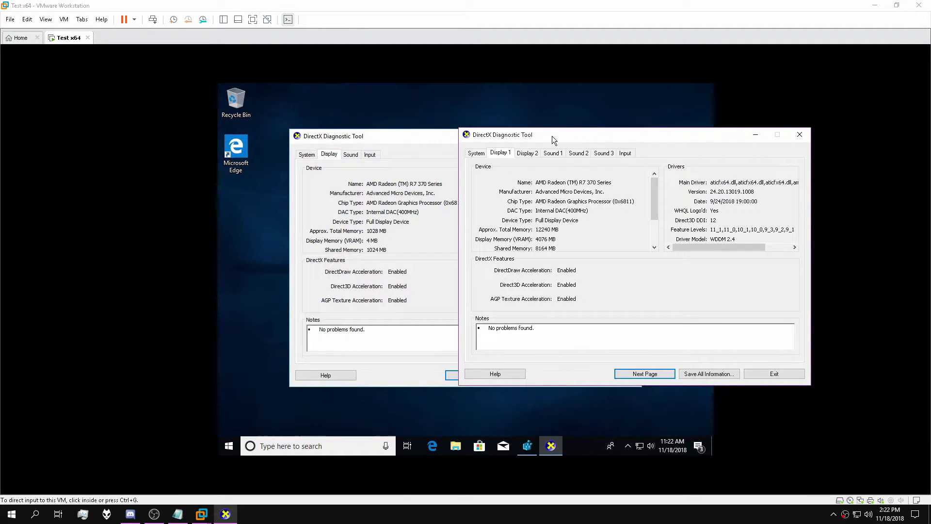
Step: Close the guest's dxdiag, collapse HKEY_LOCAL_MACHINE in Registry Editor and select the Computer root
left_click_drag(553, 139, 297, 148)
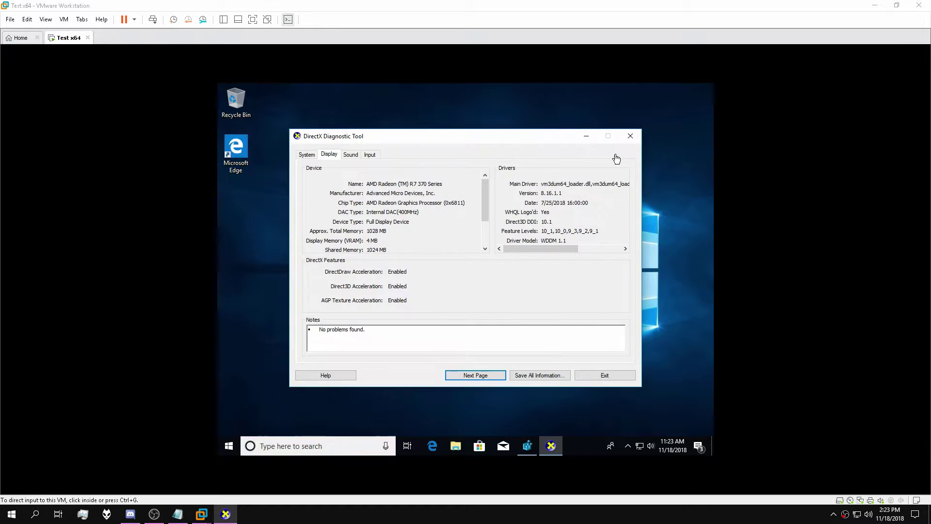
left_click(632, 135)
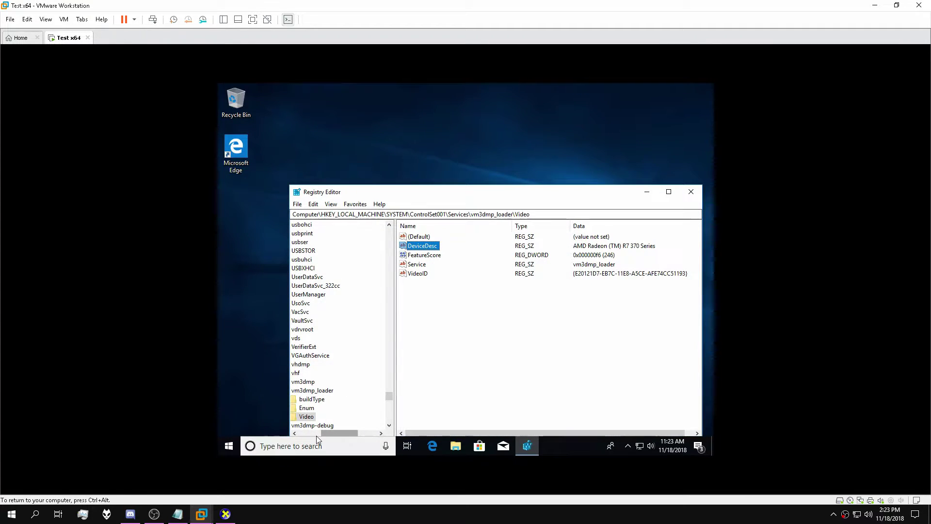
left_click_drag(317, 435, 299, 435)
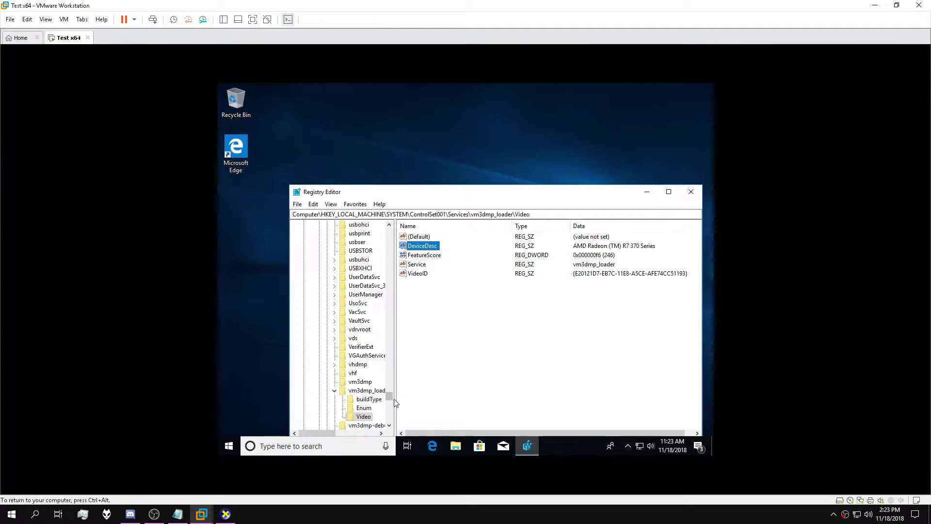
left_click_drag(390, 396, 390, 232)
left_click(303, 250)
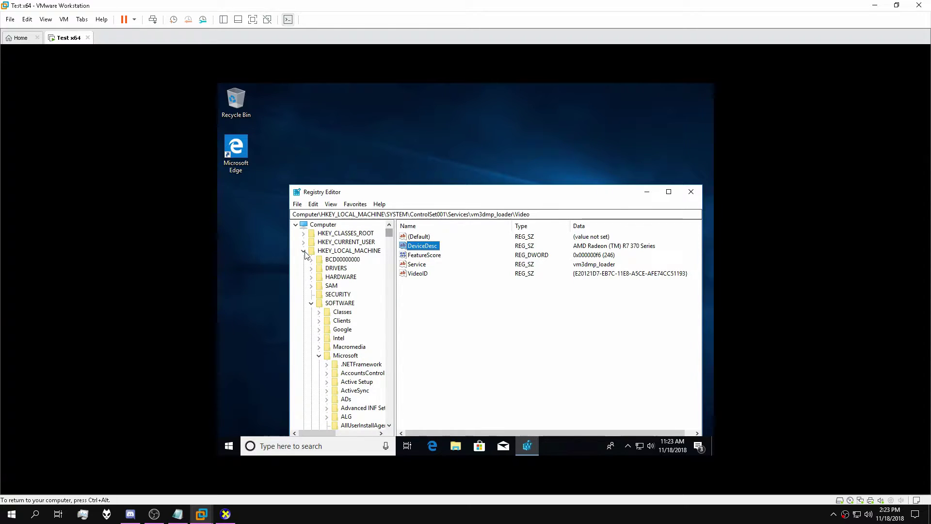
left_click(321, 225)
Step: Export the entire registry to the guest's Desktop as a registration file named "DxDiag Update"
left_click(298, 205)
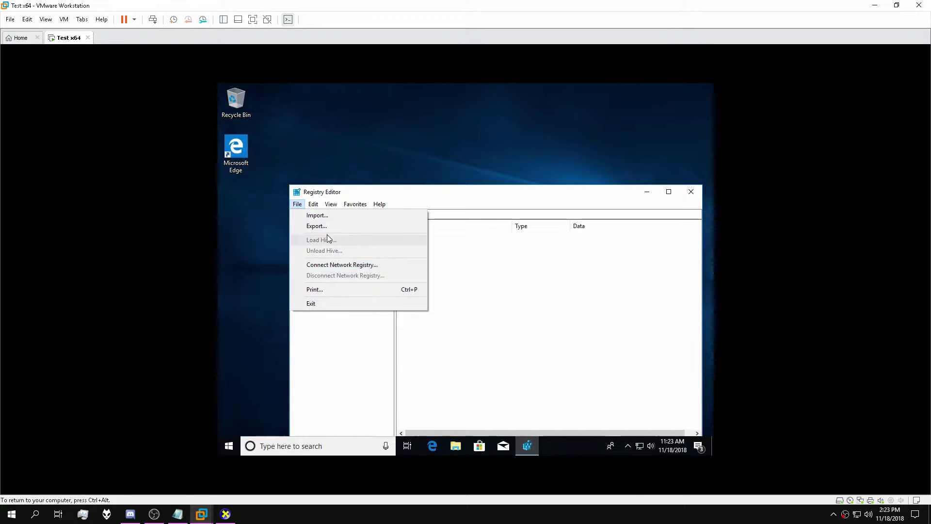
left_click(315, 226)
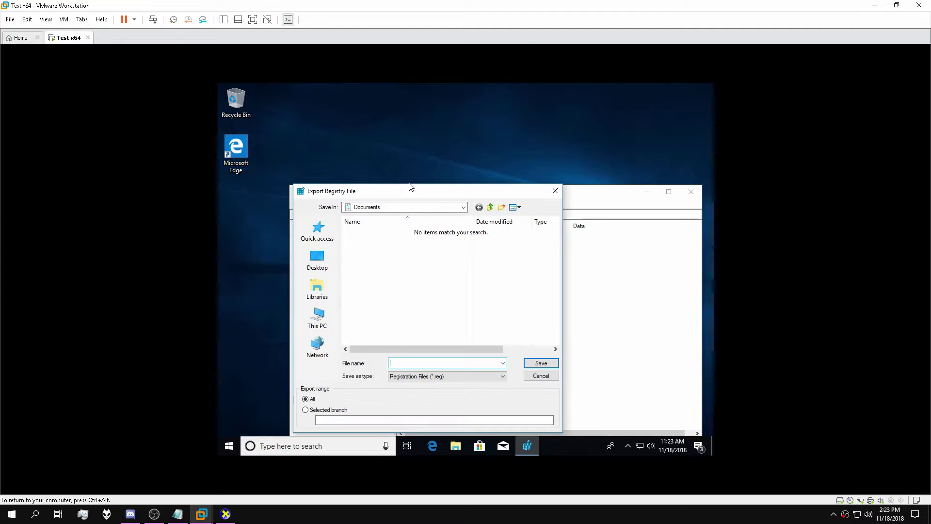
left_click(317, 260)
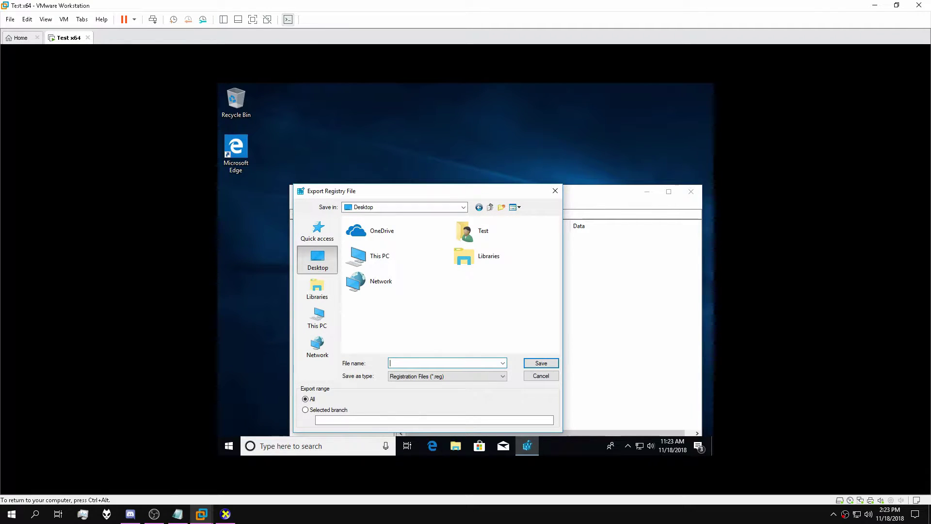
type("DxDiag Update")
left_click(551, 366)
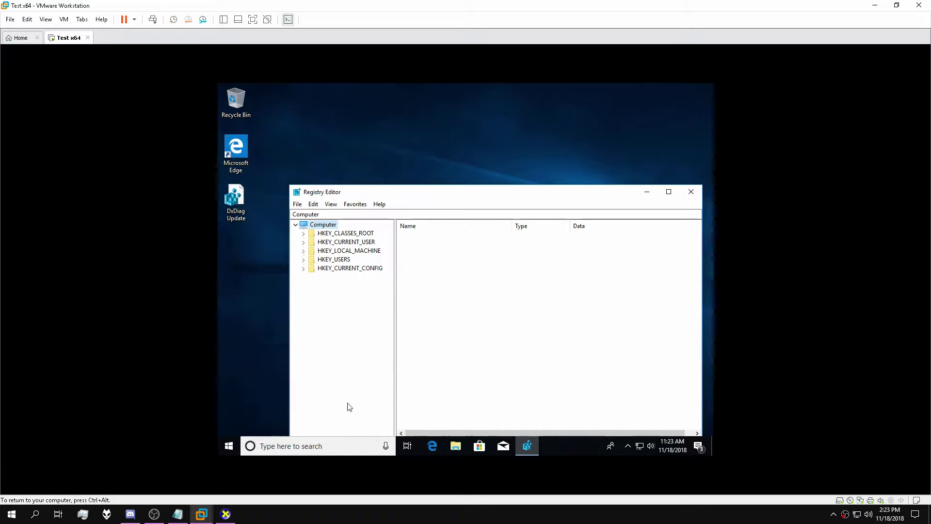
Step: Open Device Manager in the guest and close Registry Editor
left_click(315, 444)
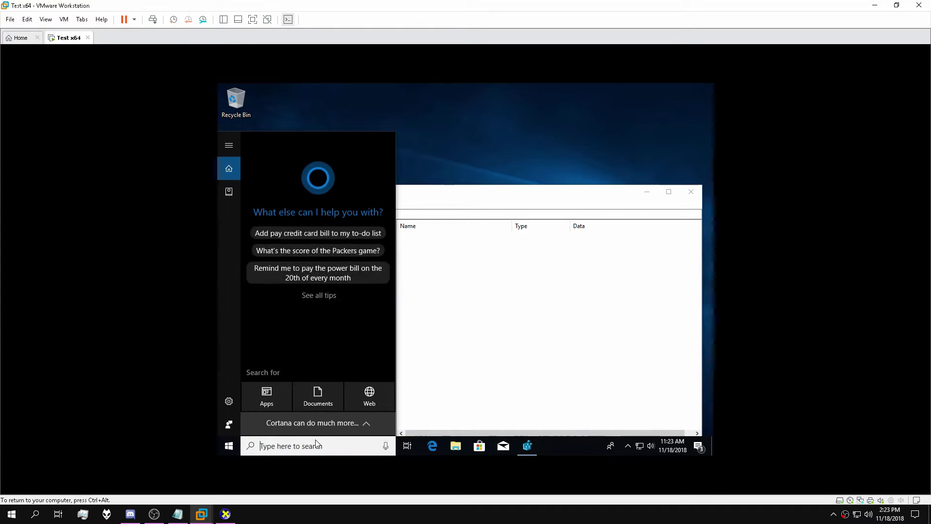
type("device")
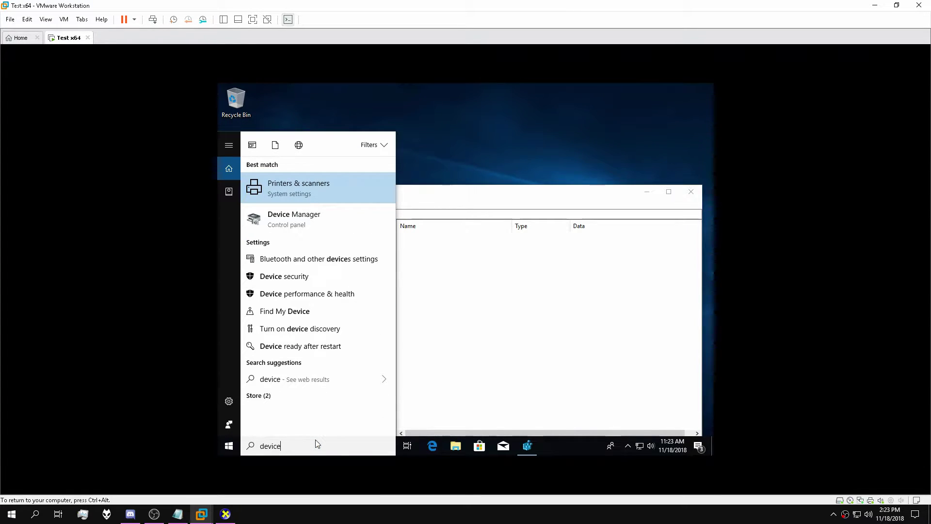
key("Down")
key("Return")
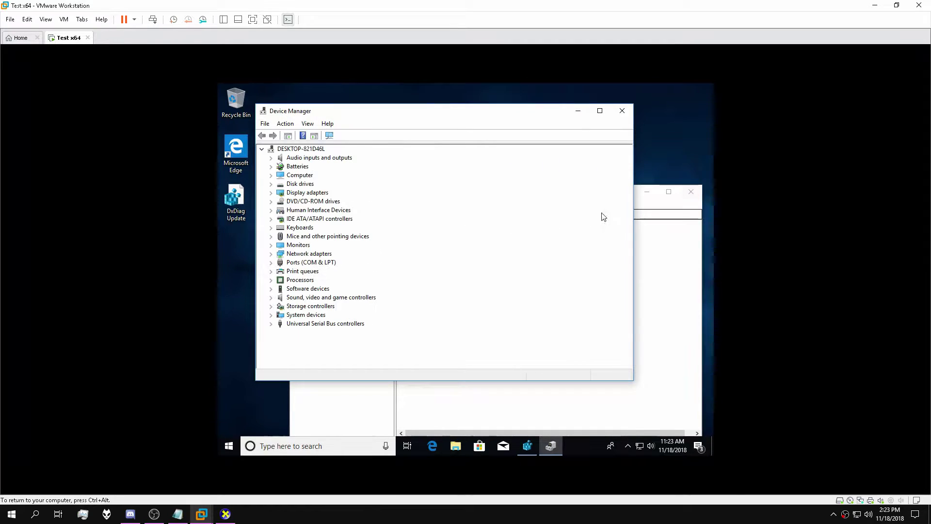
left_click(691, 191)
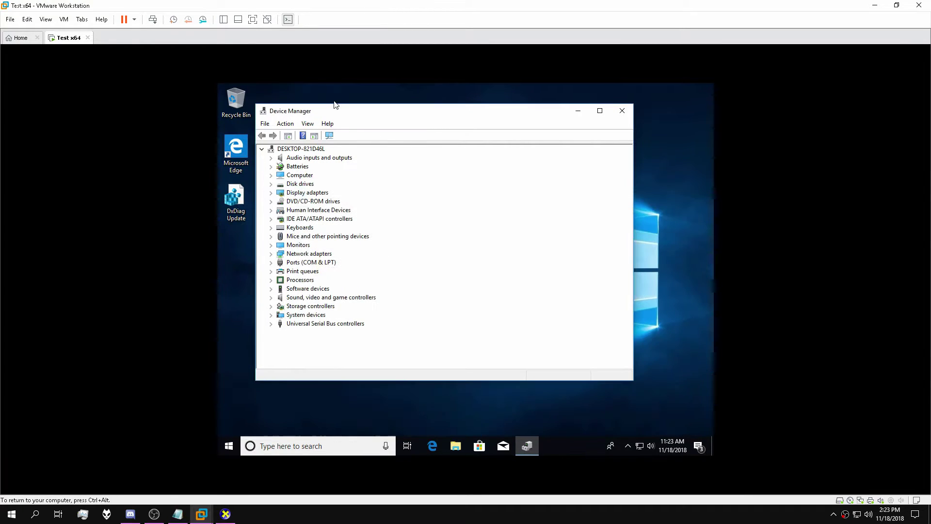
Step: Move Device Manager aside and expand its Disk drives category to view the disk's device name
left_click_drag(335, 111, 501, 116)
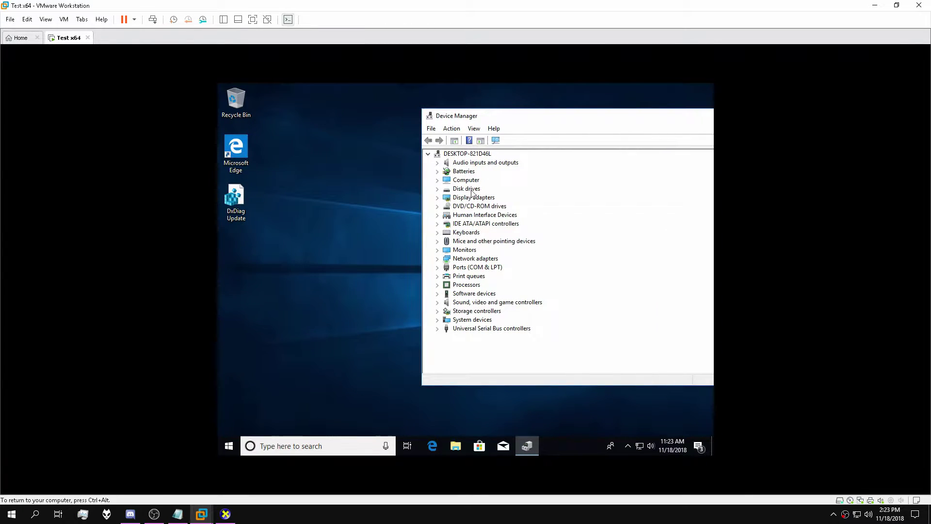
left_click(438, 189)
left_click(438, 188)
left_click(438, 180)
left_click(437, 180)
left_click(437, 189)
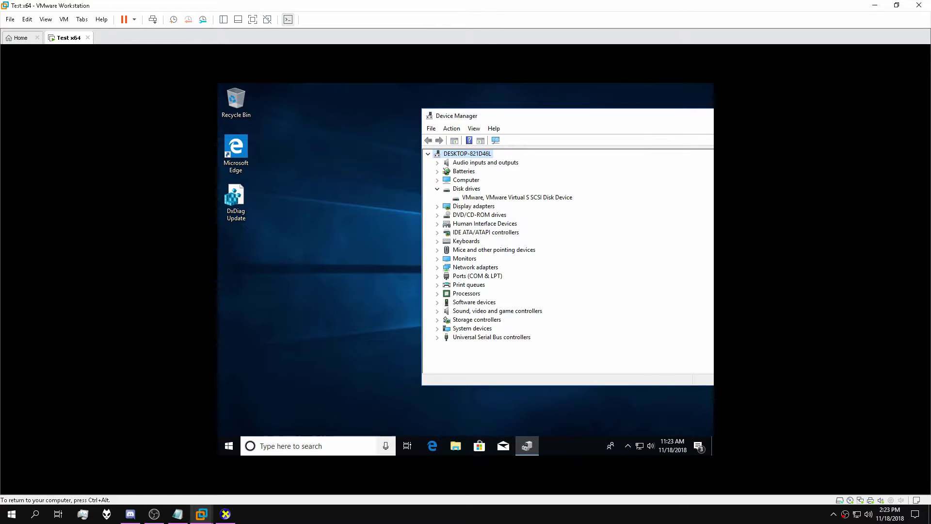
Step: Reopen Registry Editor in the guest and place it so the disk name in Device Manager stays readable
left_click(261, 446)
type("regedit")
key("Return")
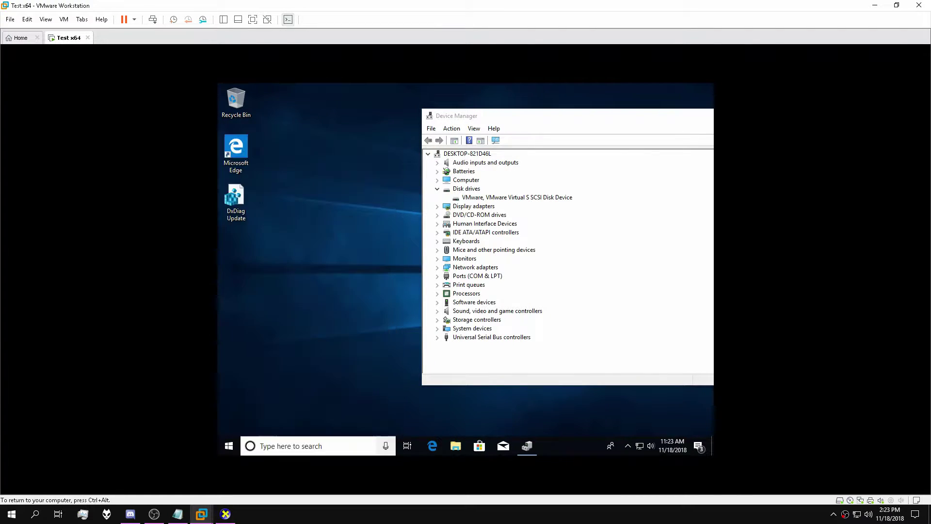
left_click_drag(436, 196, 411, 236)
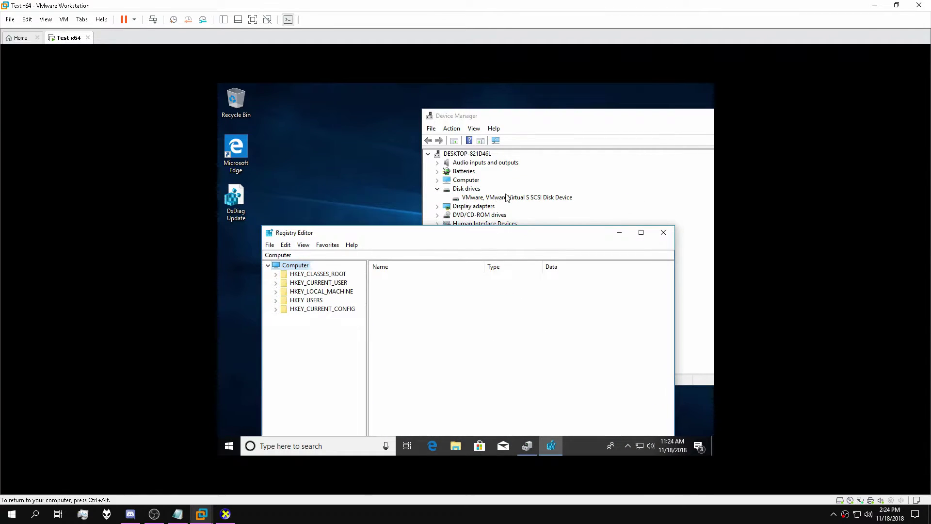
Step: Search keys, values and data across the registry for "VMware Virtual S SCSI Disk Device"
left_click(303, 245)
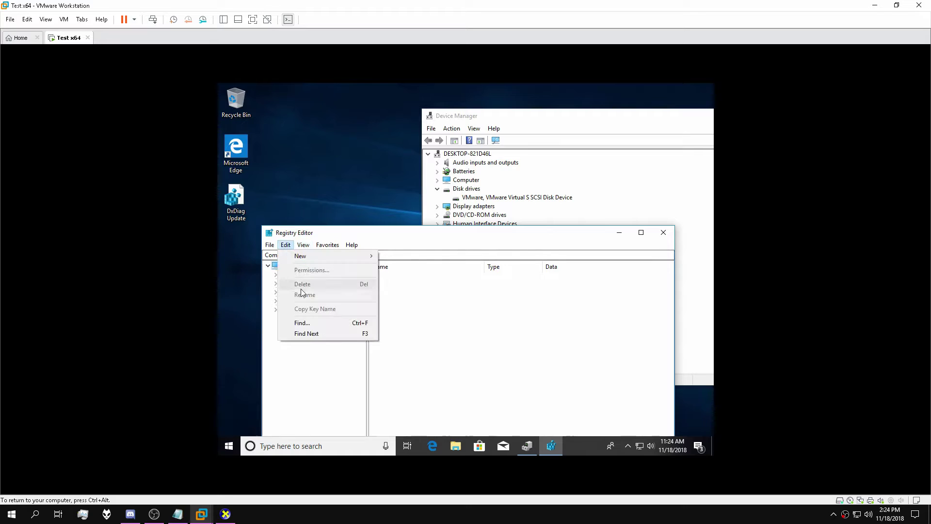
left_click(303, 323)
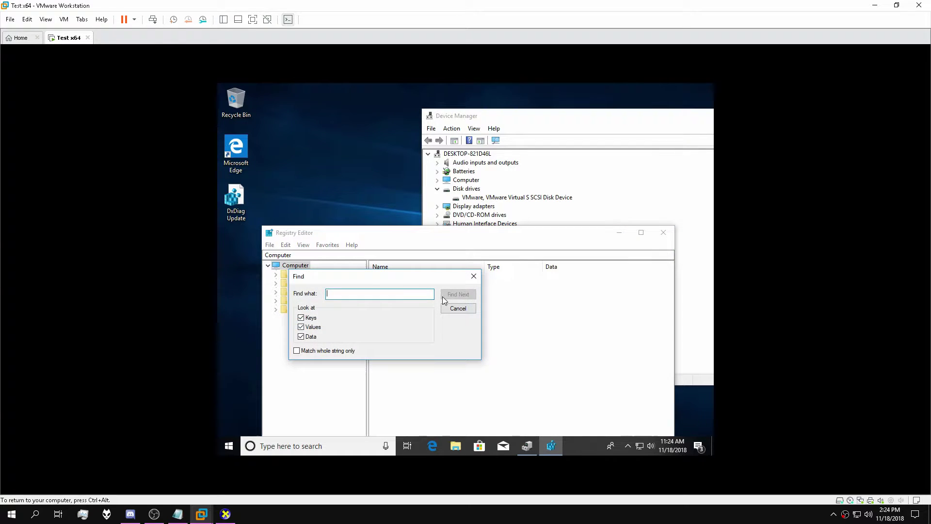
left_click(301, 337)
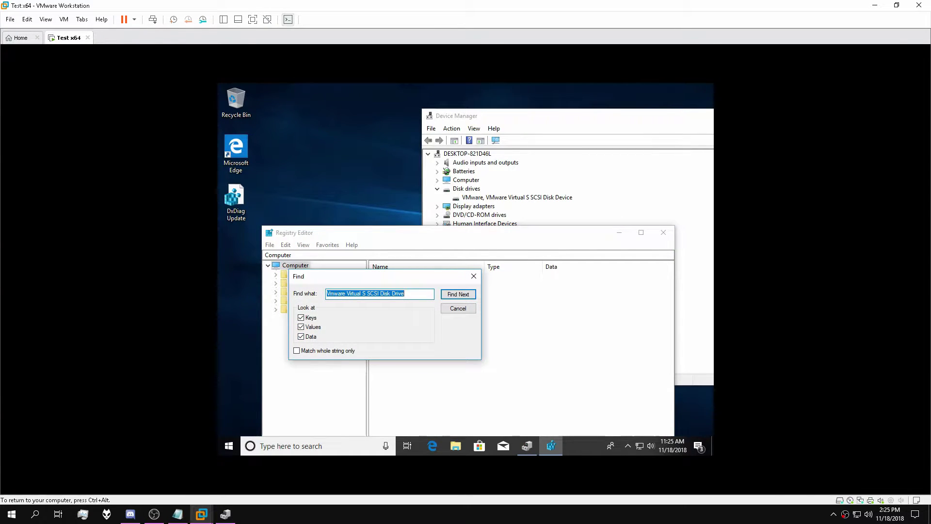
left_click(341, 311)
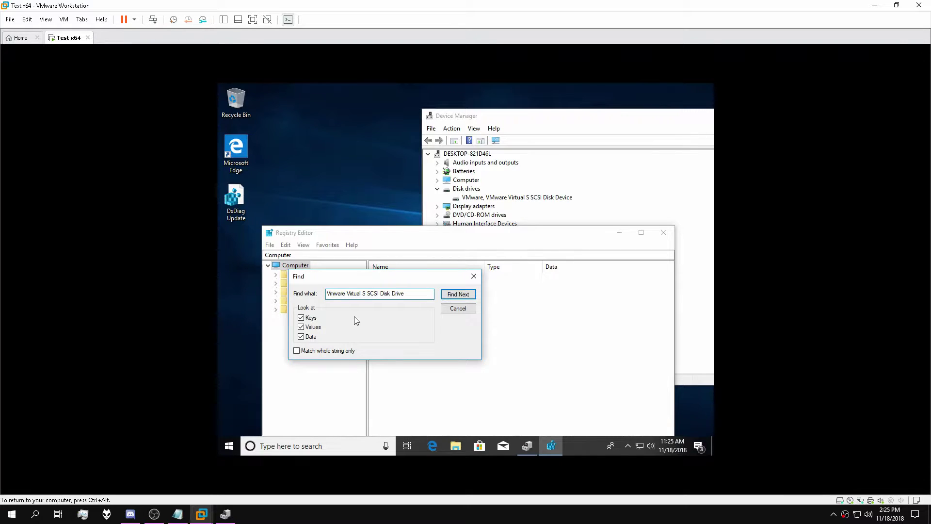
key("BackSpace")
type("M")
type("evic")
key("Return")
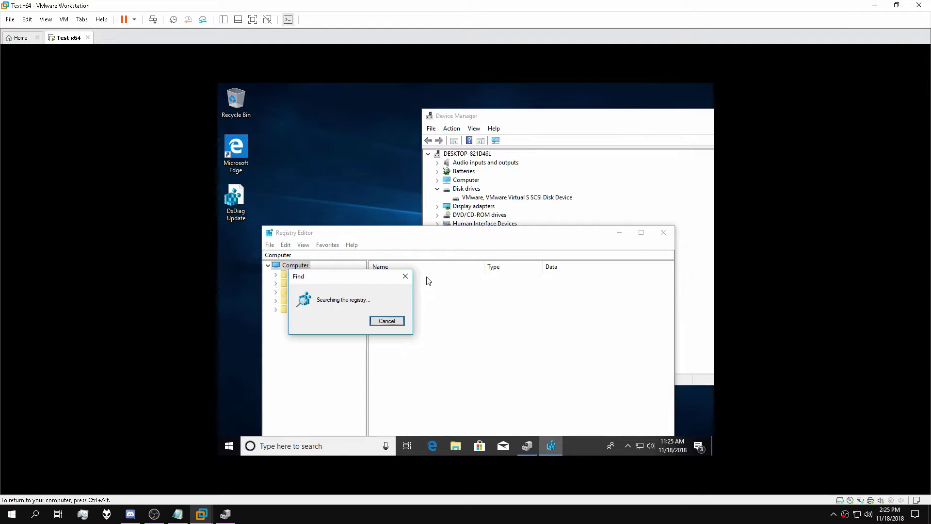
Step: Examine the DeviceDesc, FriendlyName and Mfg values of the matching Enum\SCSI disk key without changing them
left_click(438, 207)
left_click(441, 208)
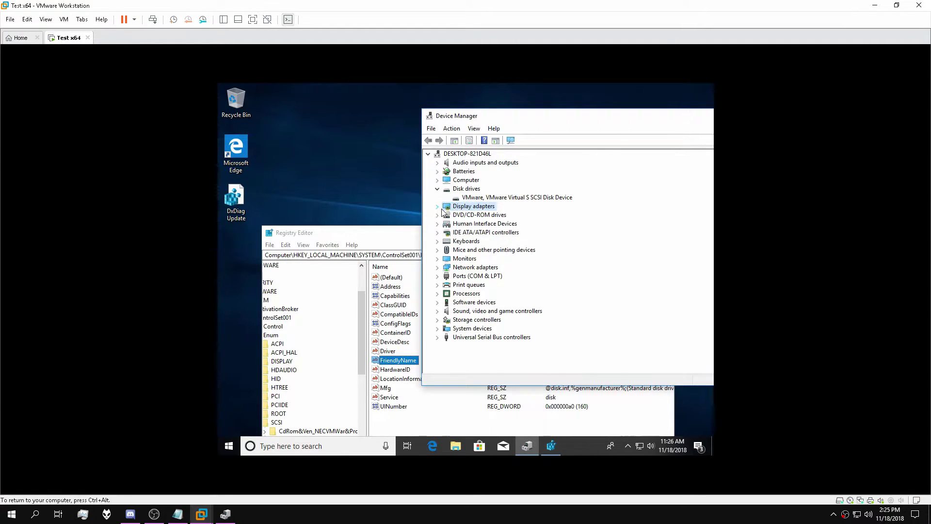
left_click(388, 361)
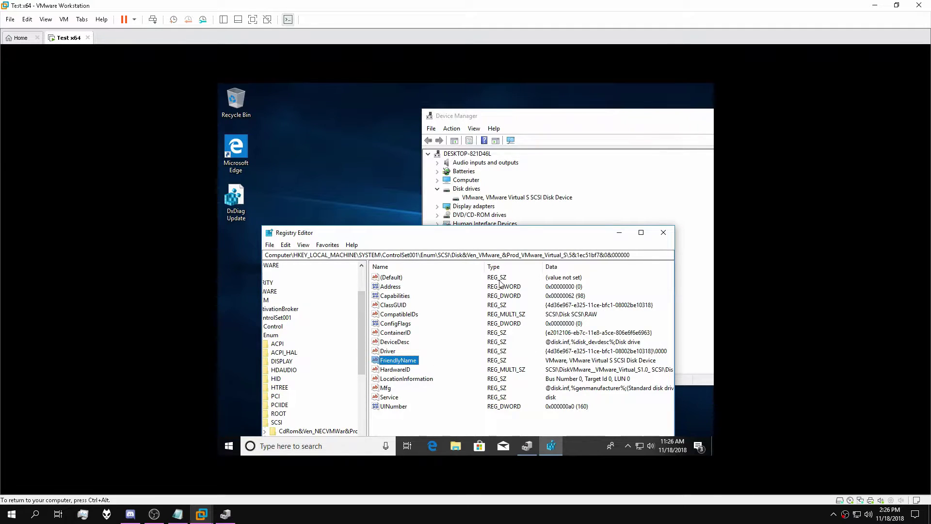
left_click_drag(465, 234, 432, 194)
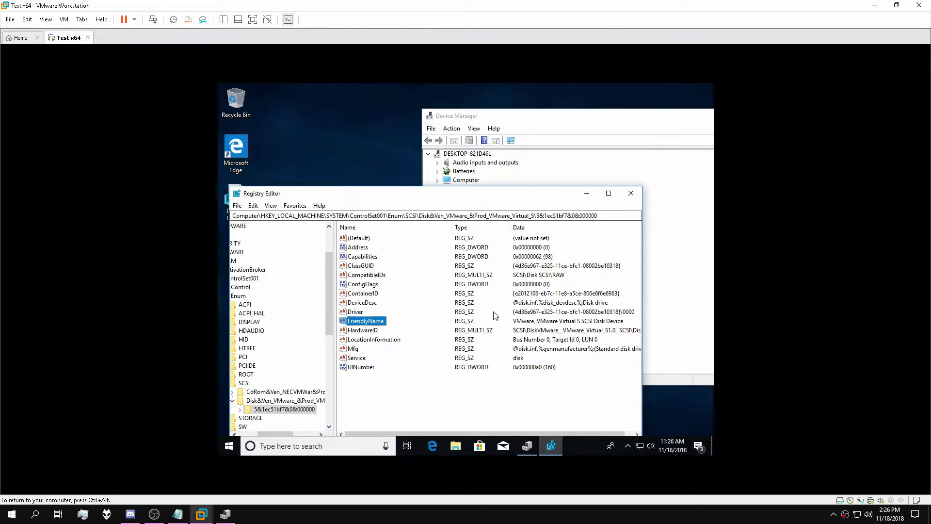
left_click(371, 303)
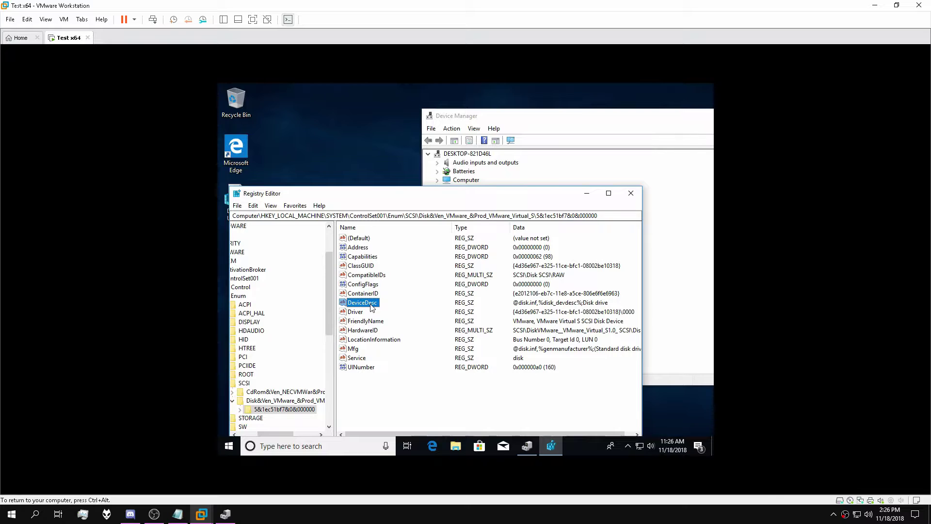
left_click(364, 321)
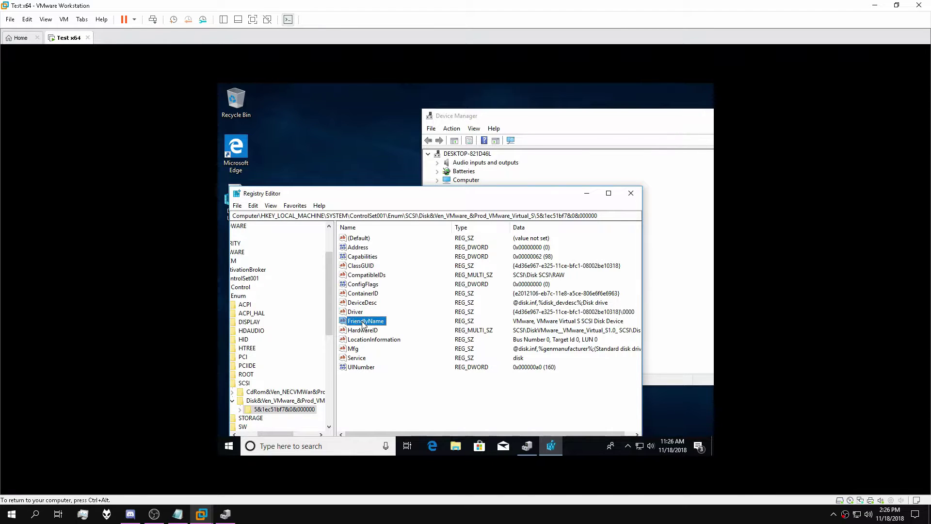
left_click(354, 350)
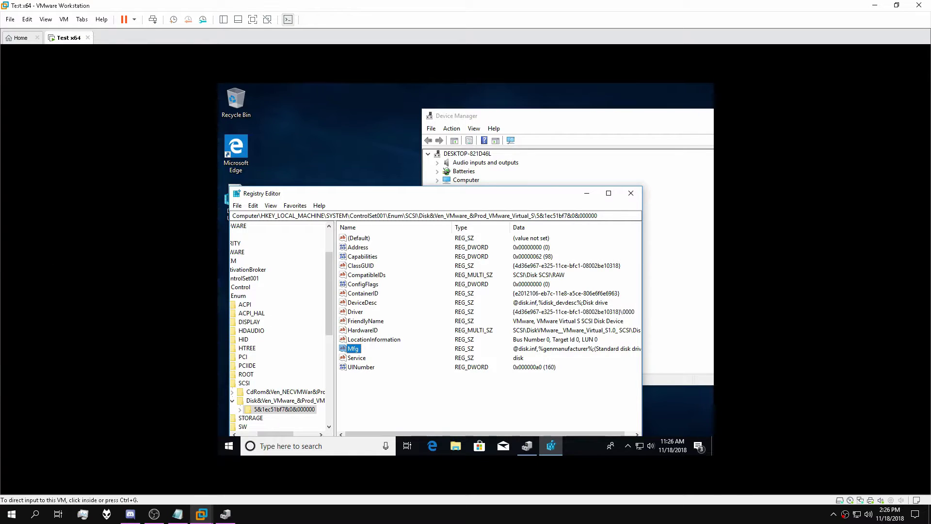
double_click(361, 302)
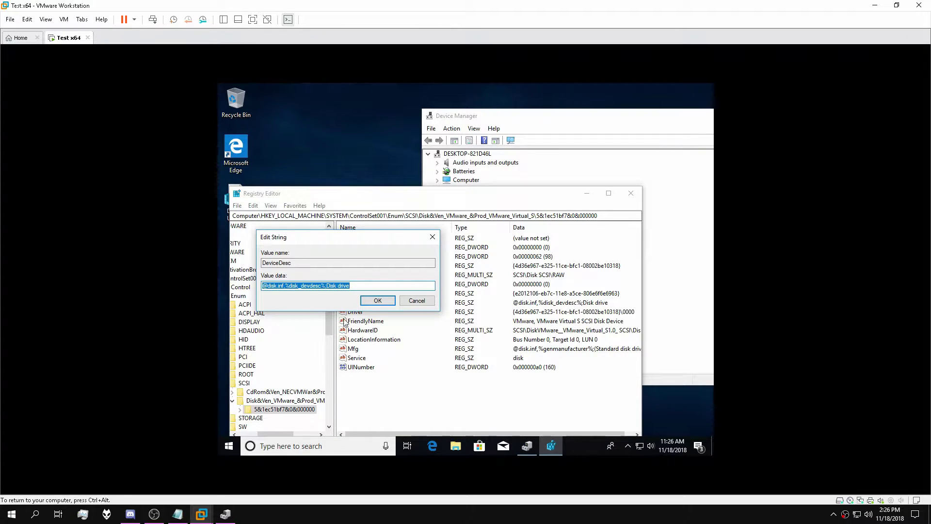
left_click(421, 299)
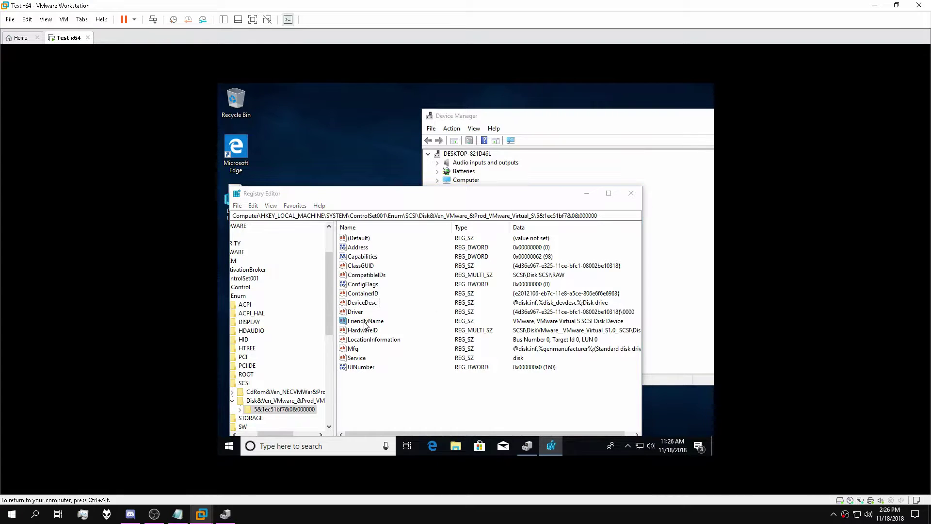
Step: Set FriendlyName in the Enum\SCSI VMware disk key to "Samsung SSD 970 EVO 250GB"
double_click(365, 322)
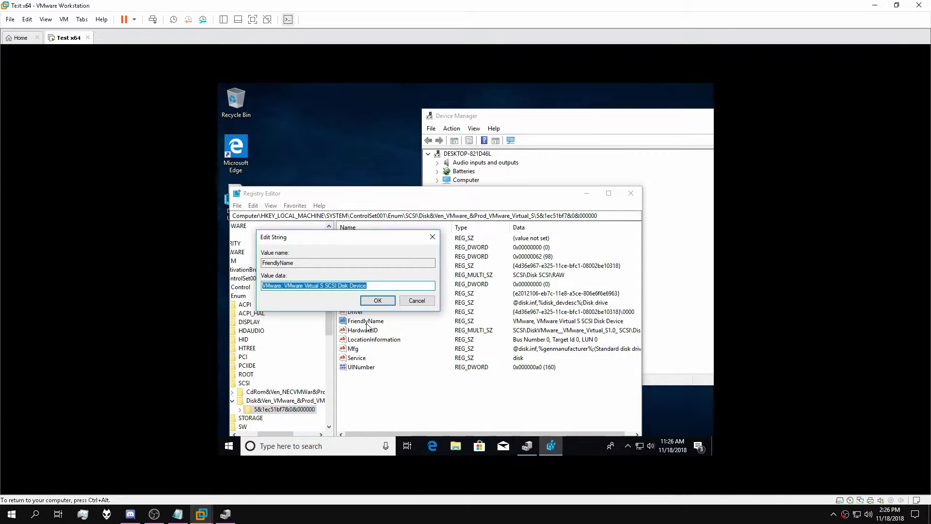
key("BackSpace")
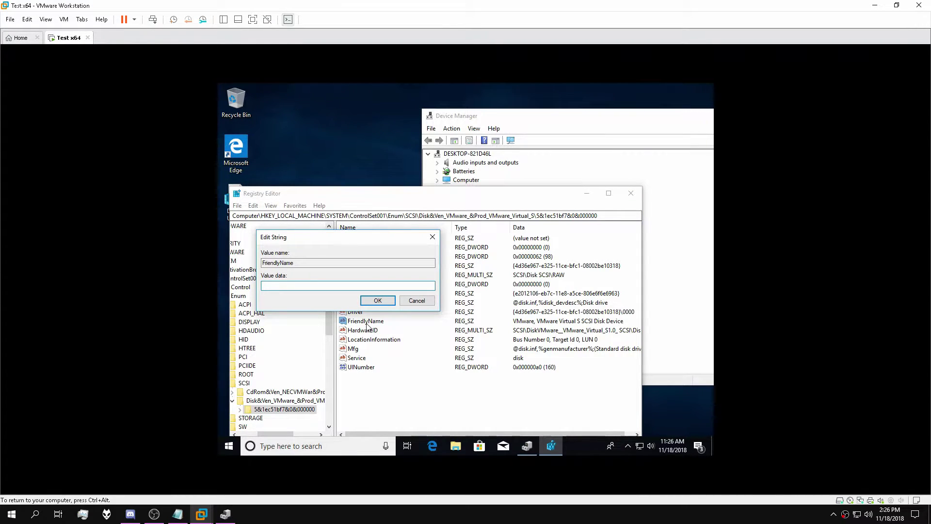
type("Samsung SSD 970 EVO 250GB")
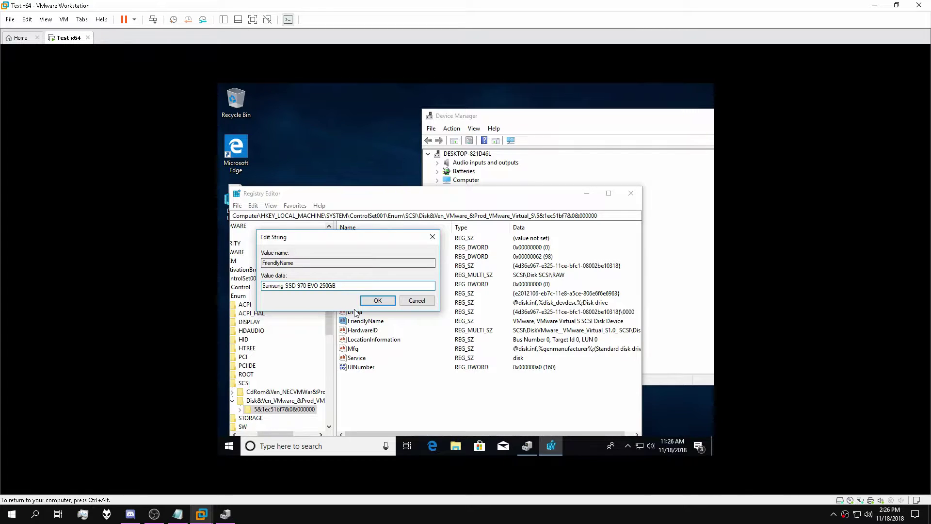
left_click(377, 300)
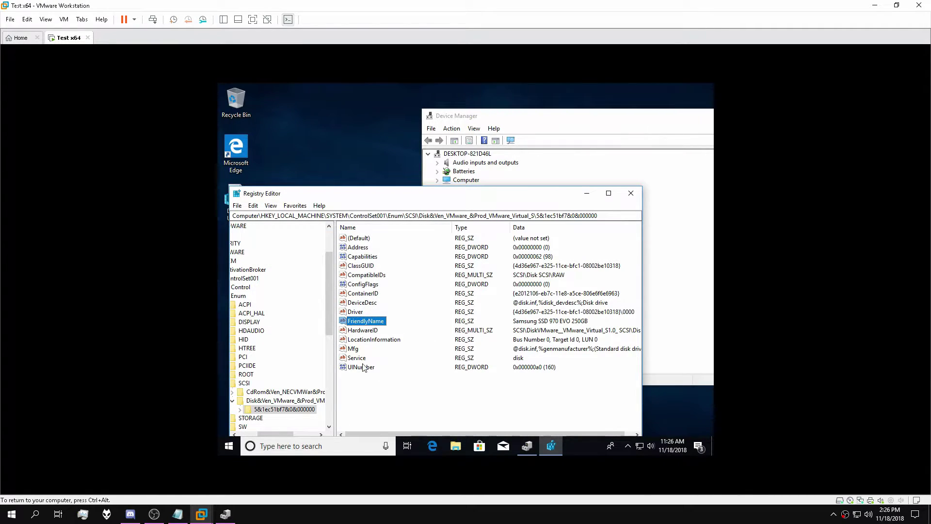
Step: Set the Mfg value of the Enum\SCSI VMware disk key to "Samsung"
double_click(356, 349)
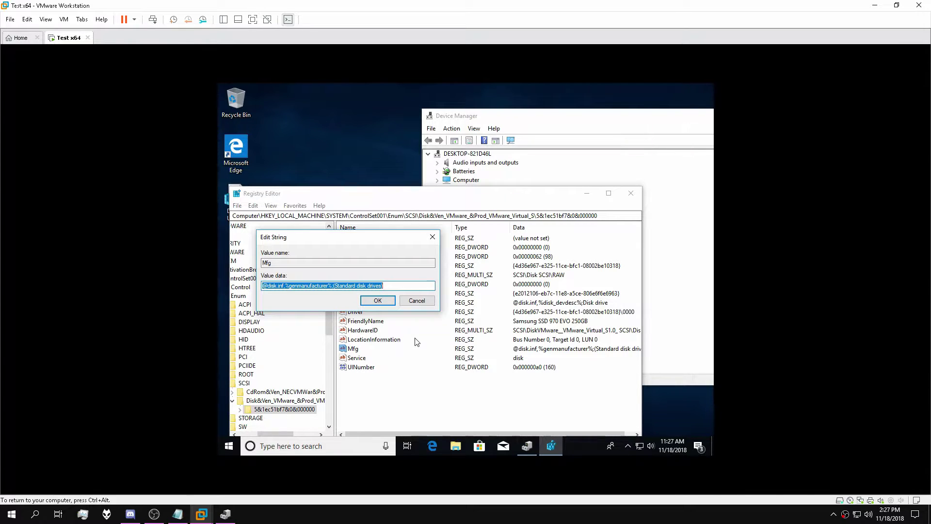
type("Sams")
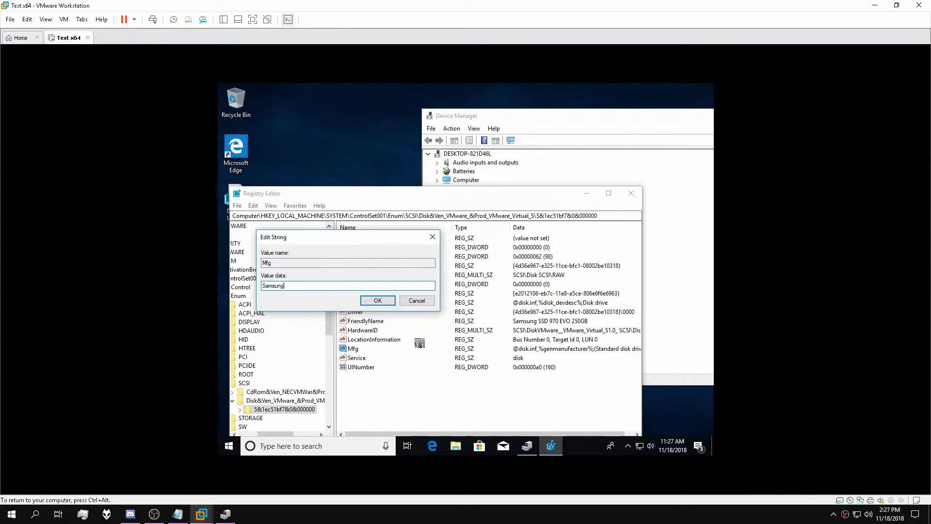
type("ung")
left_click(378, 301)
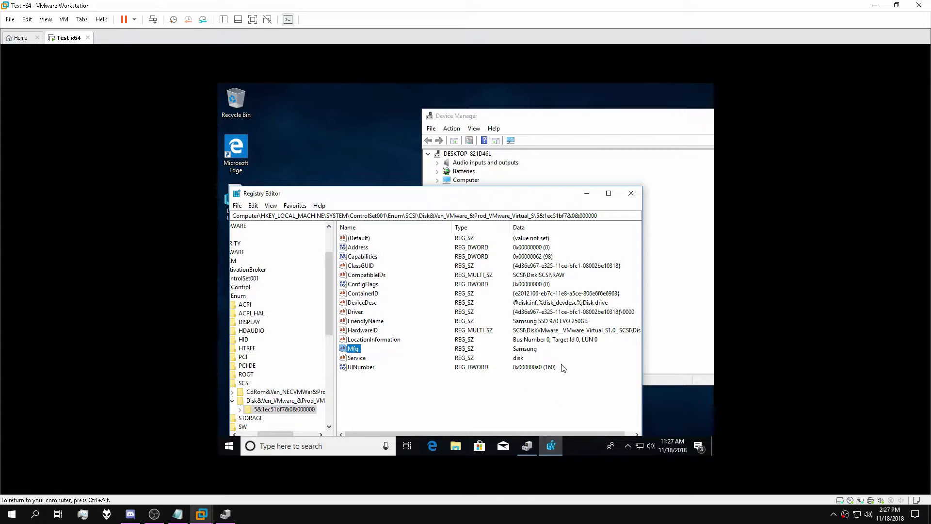
left_click(537, 335)
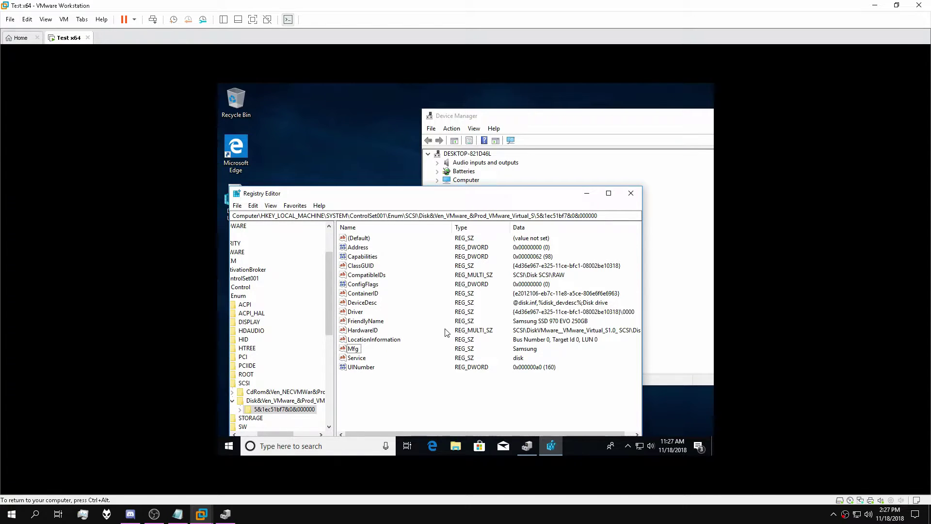
Step: Check the DeviceDesc value of the Enum\SCSI VMware disk key without changing it
left_click(354, 321)
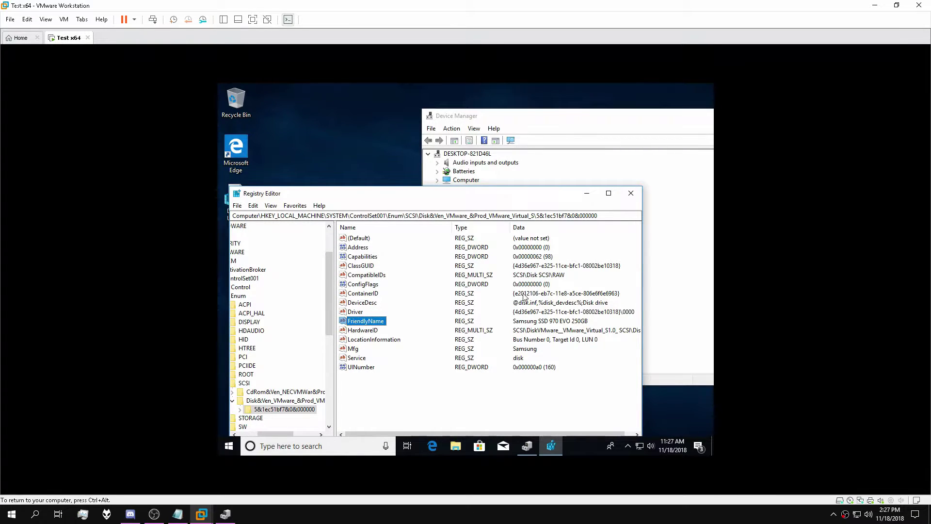
left_click(365, 303)
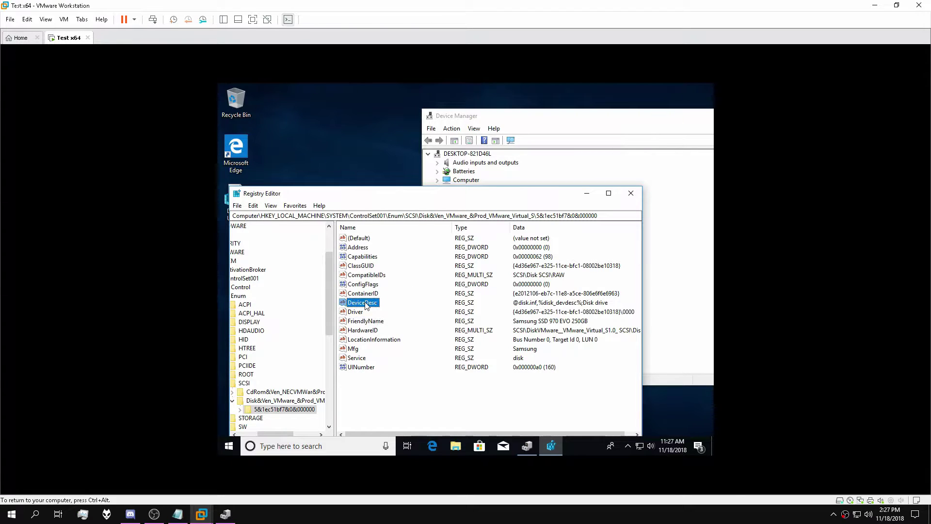
double_click(366, 303)
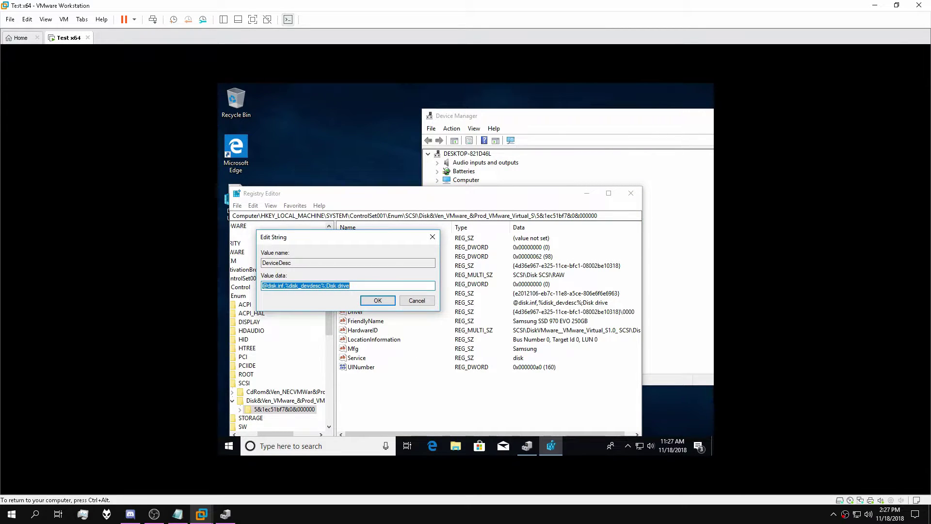
left_click(378, 301)
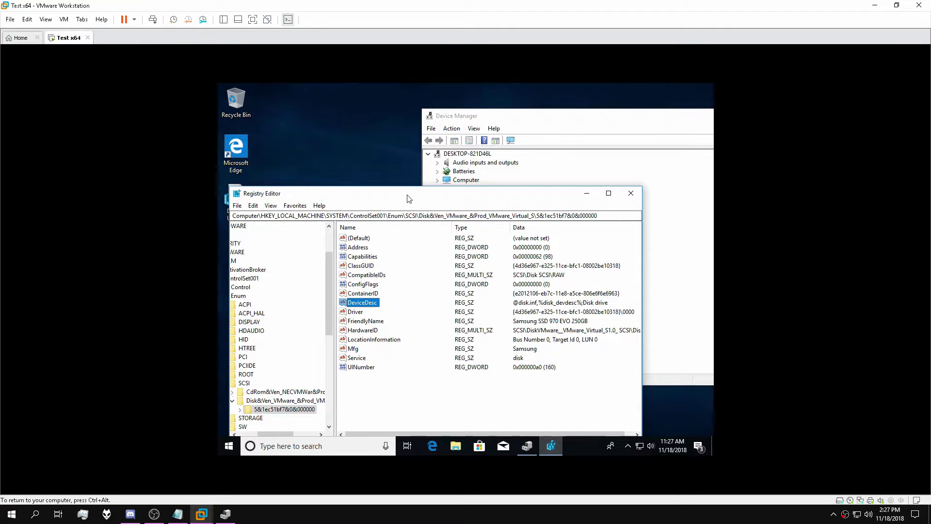
Step: Scan for hardware changes in the guest's Device Manager and check the name listed under Disk drives
left_click_drag(407, 199, 403, 202)
left_click(468, 185)
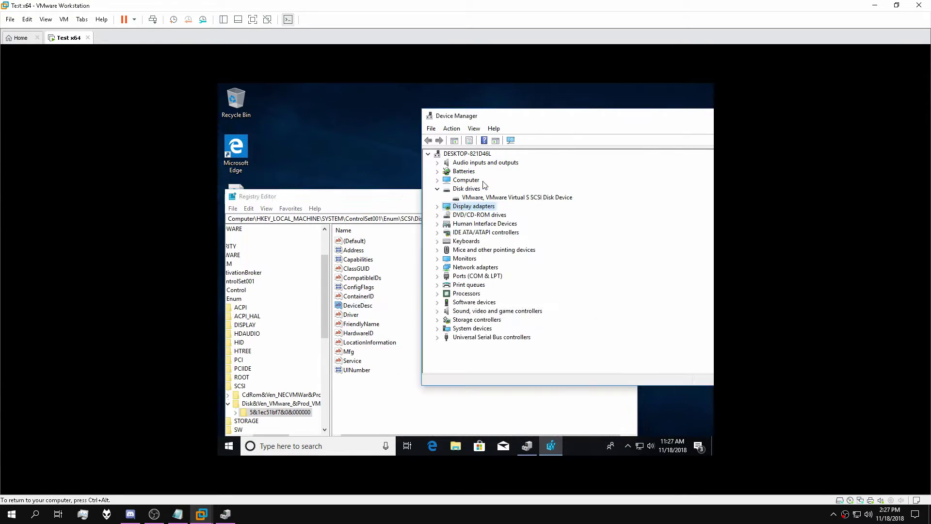
left_click(451, 128)
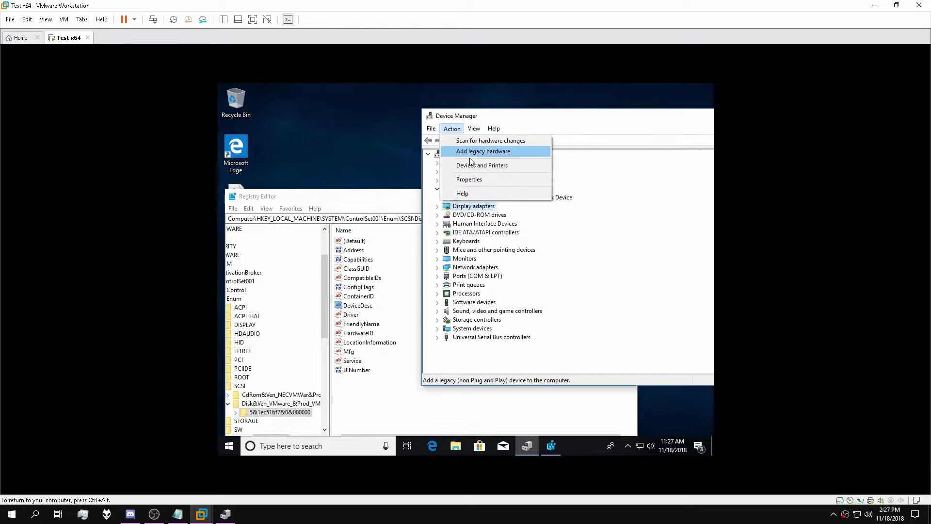
left_click(478, 141)
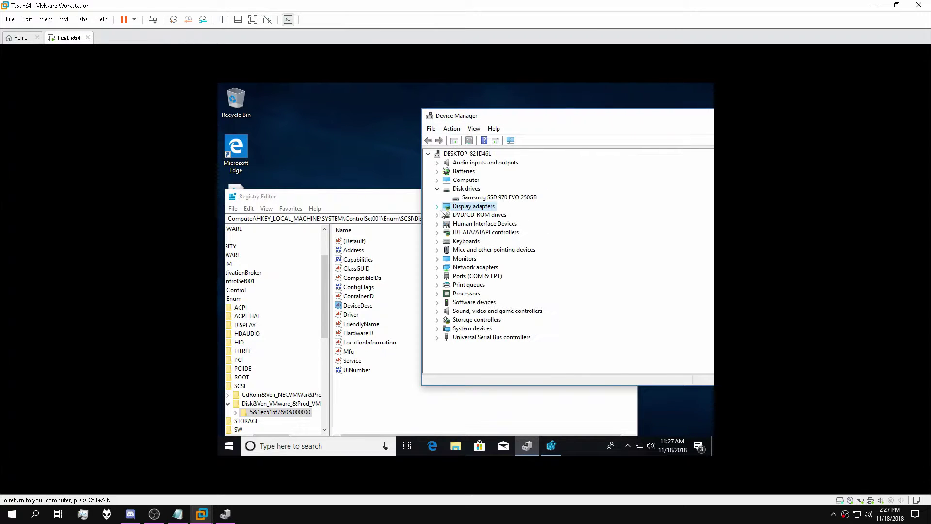
left_click(521, 198)
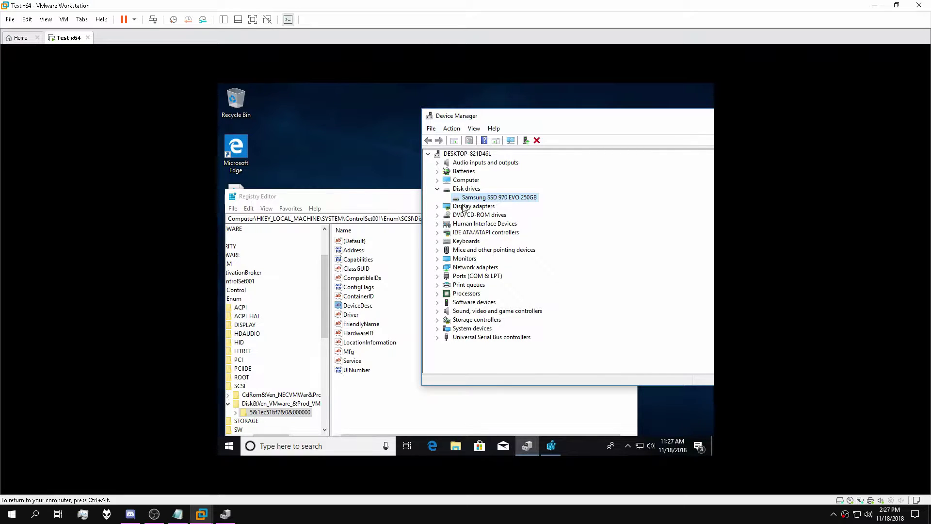
Step: Check the device names under Display adapters and DVD/CD-ROM drives in Device Manager, leaving the optical drive selected
left_click(438, 189)
left_click(438, 198)
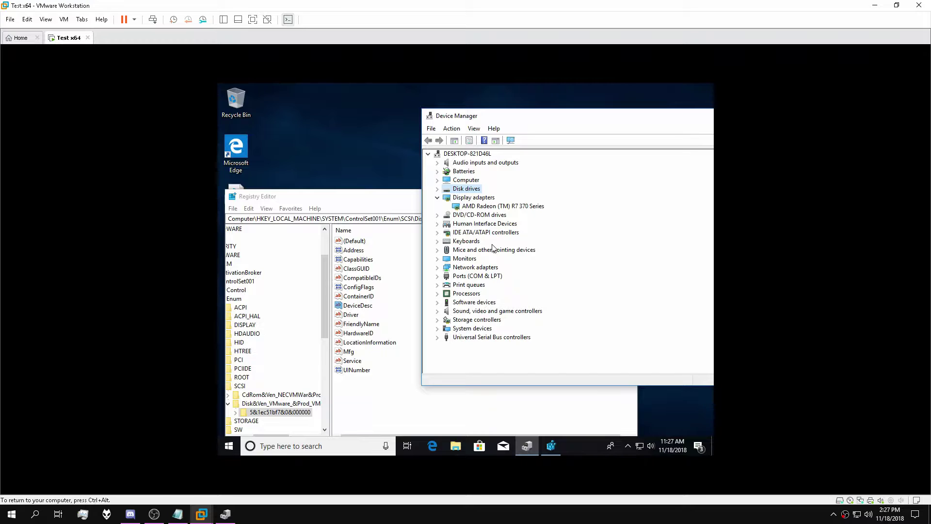
left_click(523, 208)
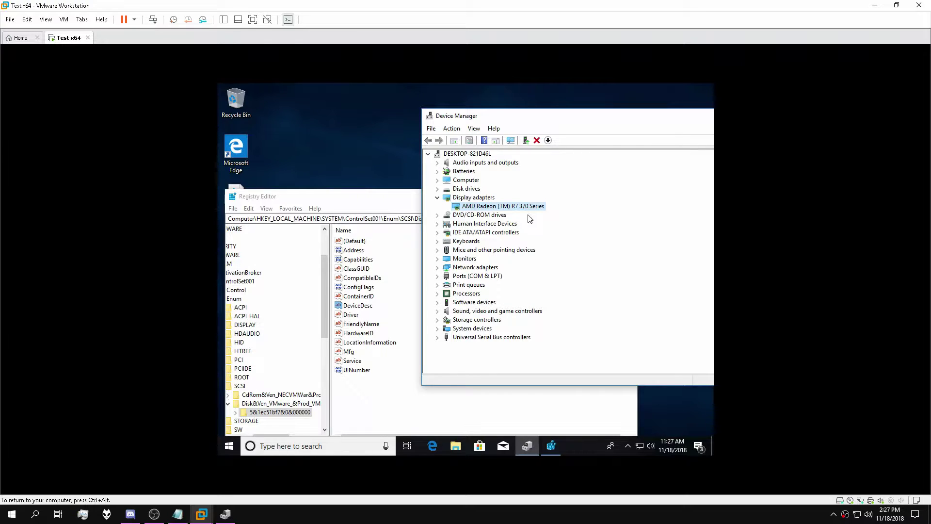
left_click(437, 197)
left_click(437, 206)
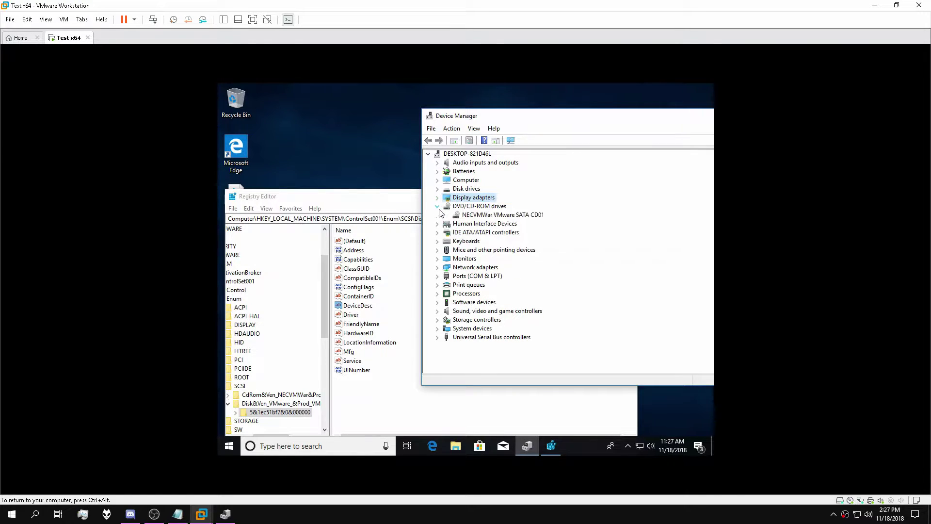
left_click(486, 214)
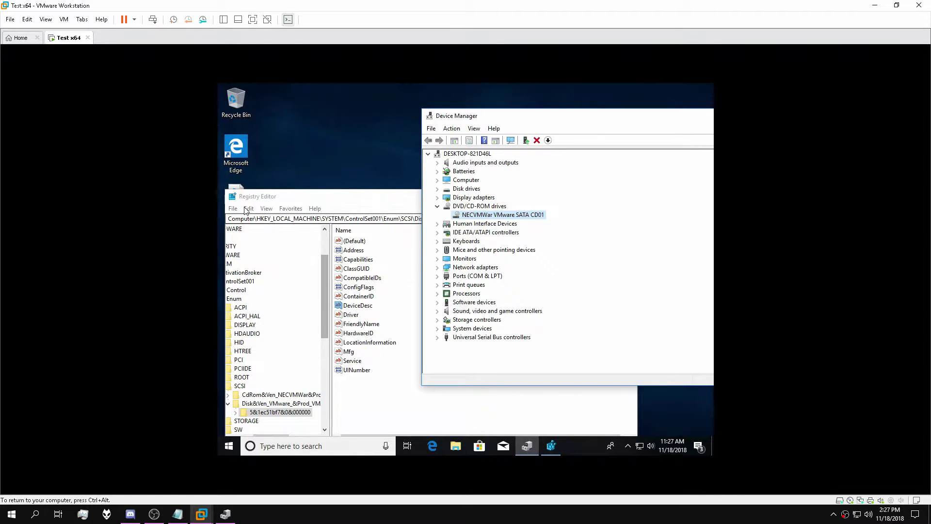
Step: Return to Registry Editor and select the Computer root of the registry tree
left_click(259, 434)
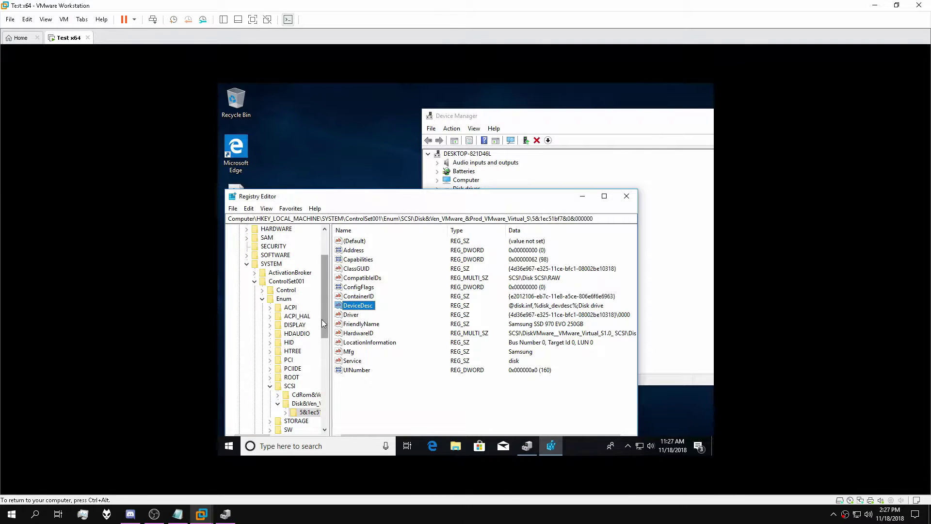
scroll(321, 319, "up", 2)
left_click(259, 228)
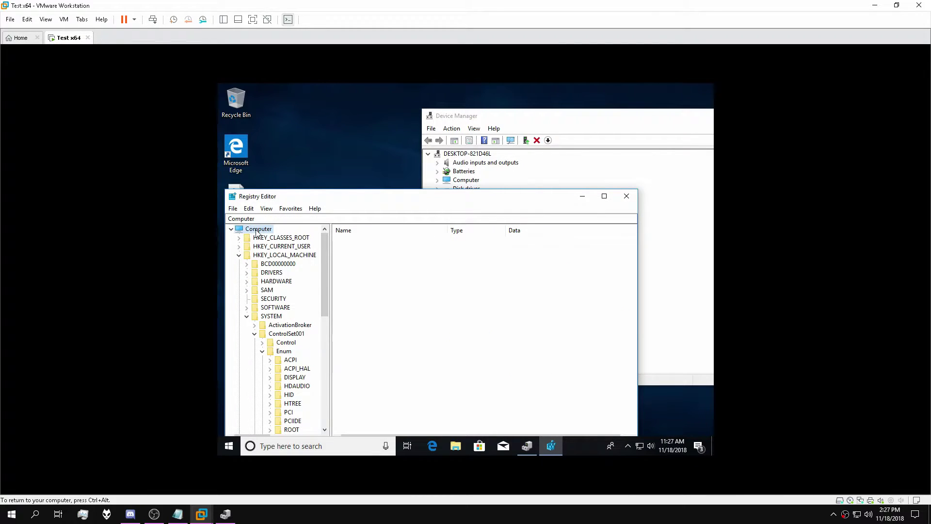
left_click(237, 210)
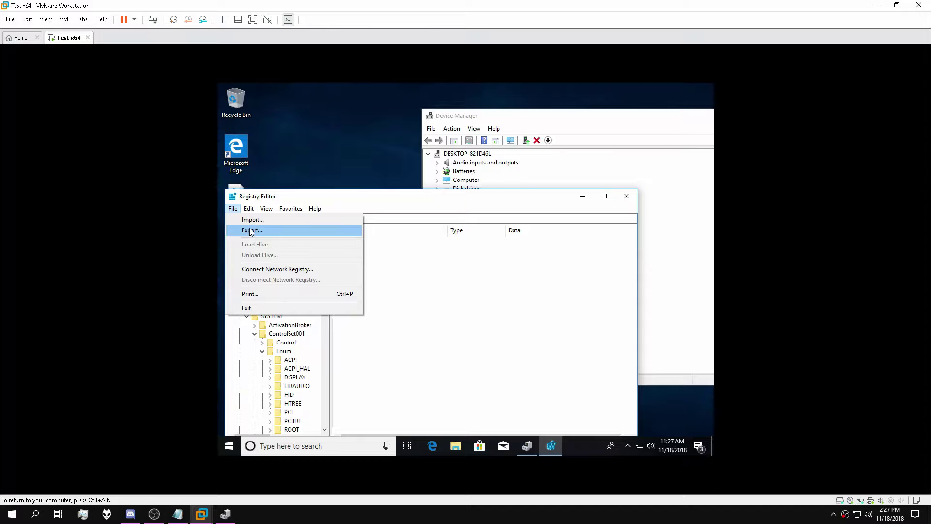
mouse_move(249, 208)
left_click(262, 286)
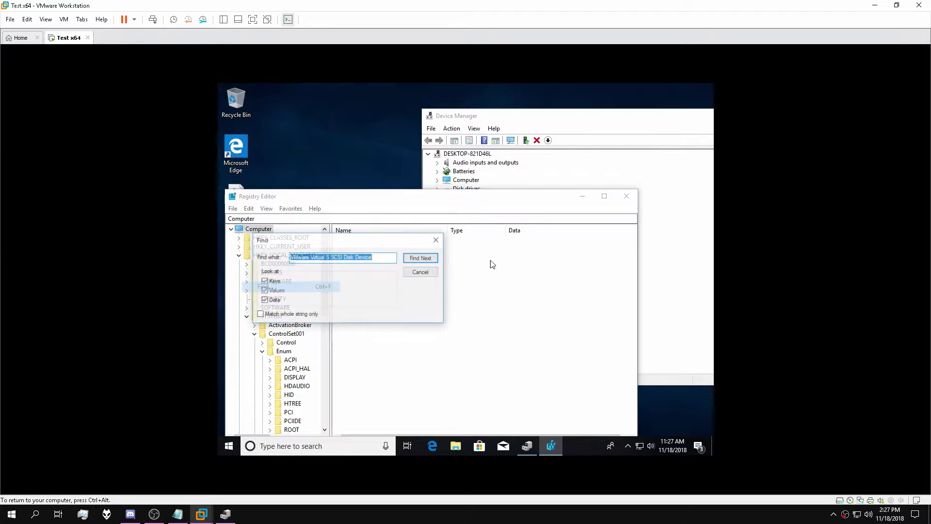
left_click(527, 184)
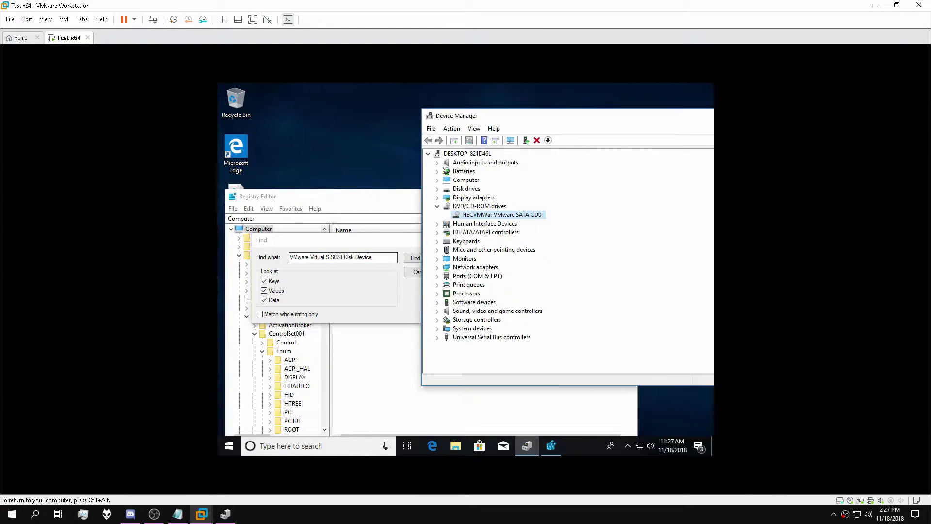
left_click(406, 241)
left_click(436, 238)
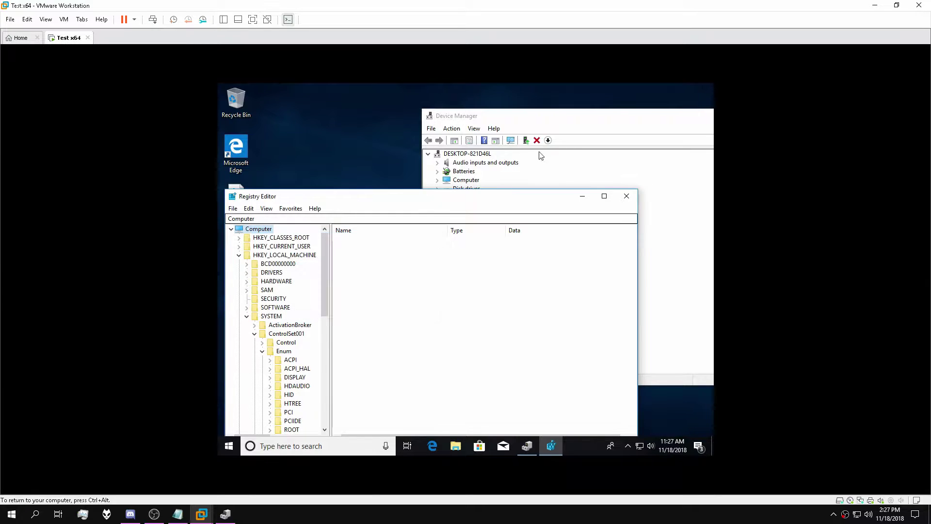
Step: Rearrange the windows so the optical drive's name stays readable and search the registry for "VMWar VMware SATA CD01"
left_click_drag(534, 123, 682, 161)
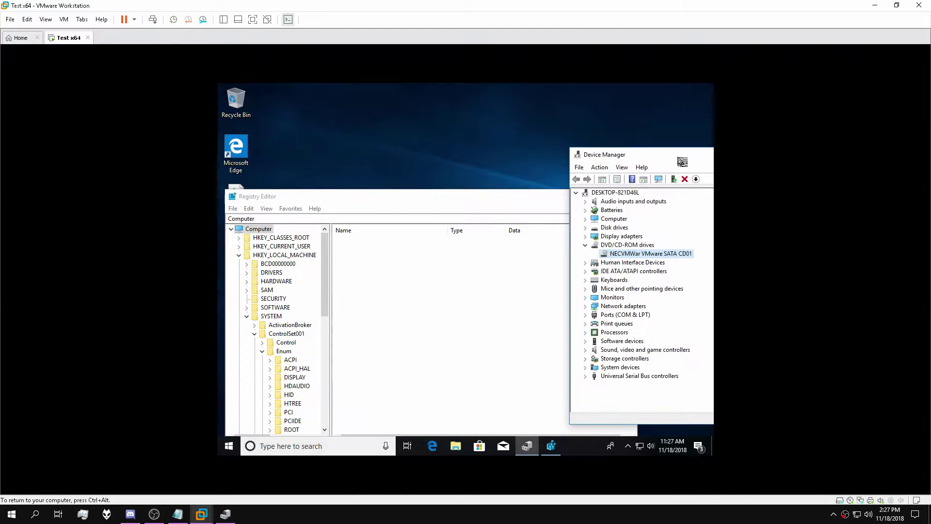
left_click_drag(381, 196, 366, 144)
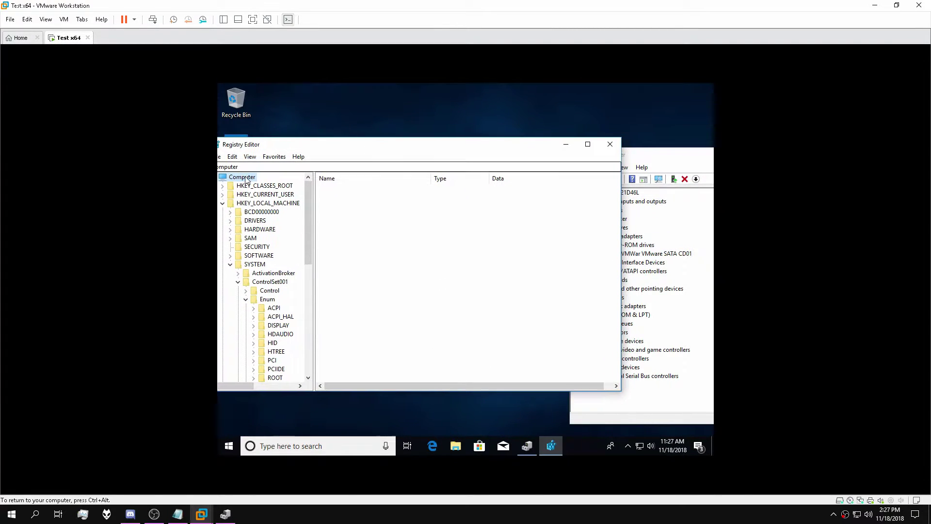
right_click(246, 178)
left_click(231, 158)
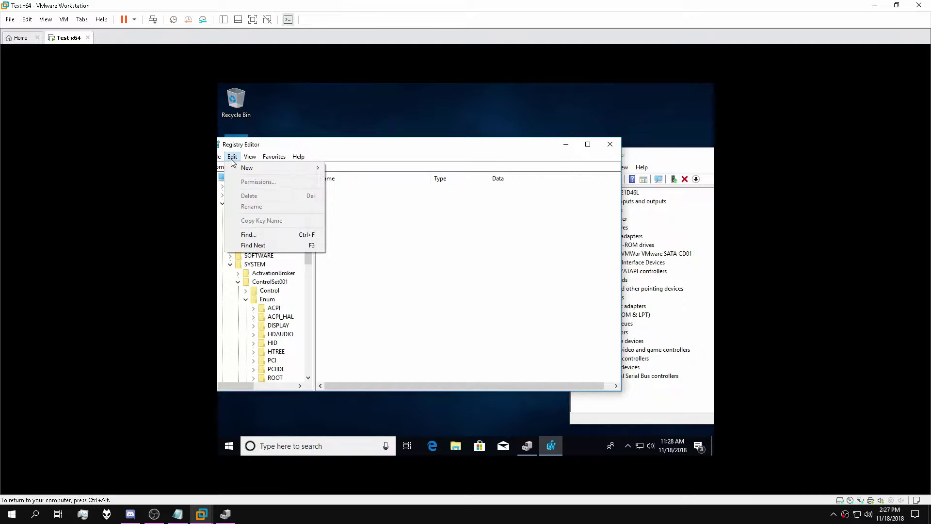
left_click(250, 234)
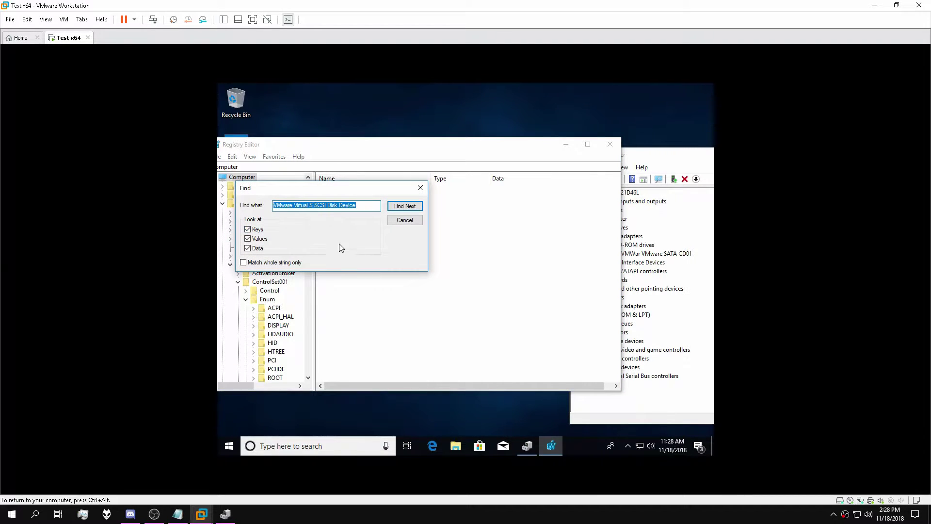
type("VM")
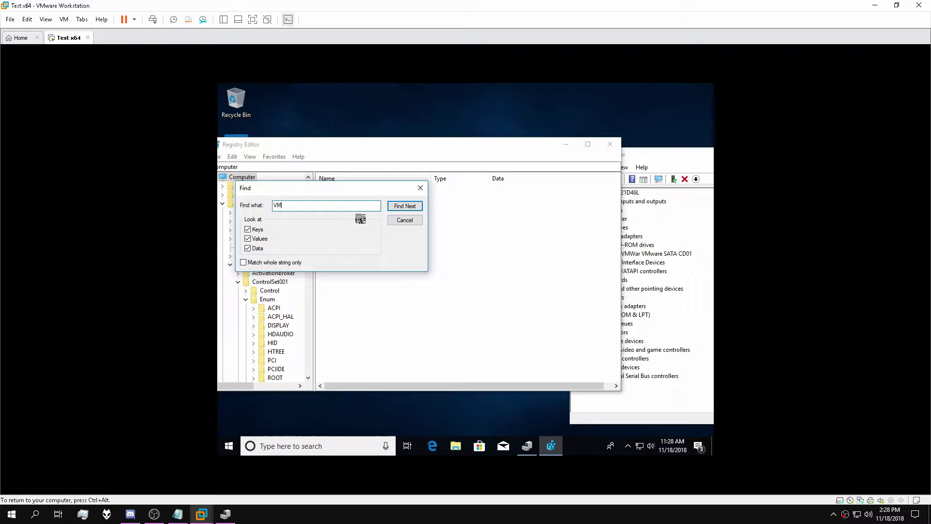
type("war VMware SATA CD01")
key("Return")
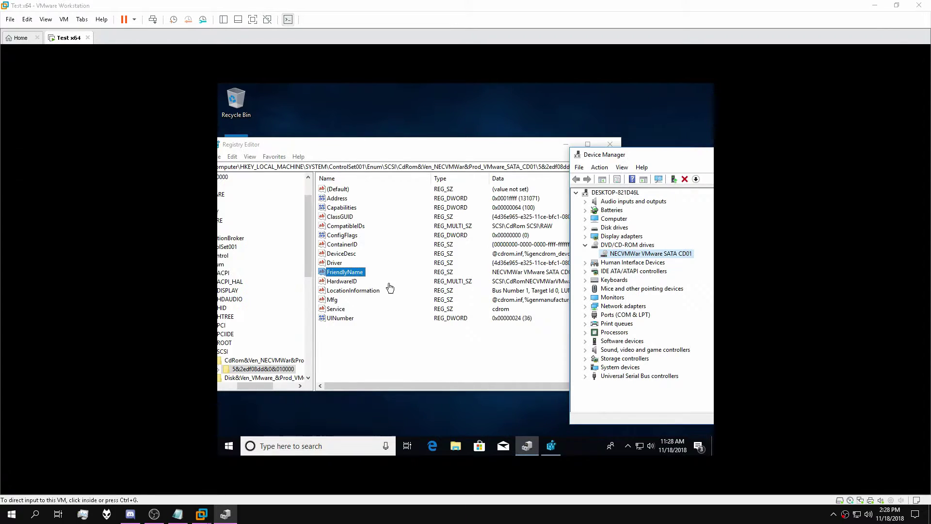
Step: Set FriendlyName in the Enum\SCSI CdRom key to "ASUS 24x/12x DVD-RW SATA"
left_click(409, 145)
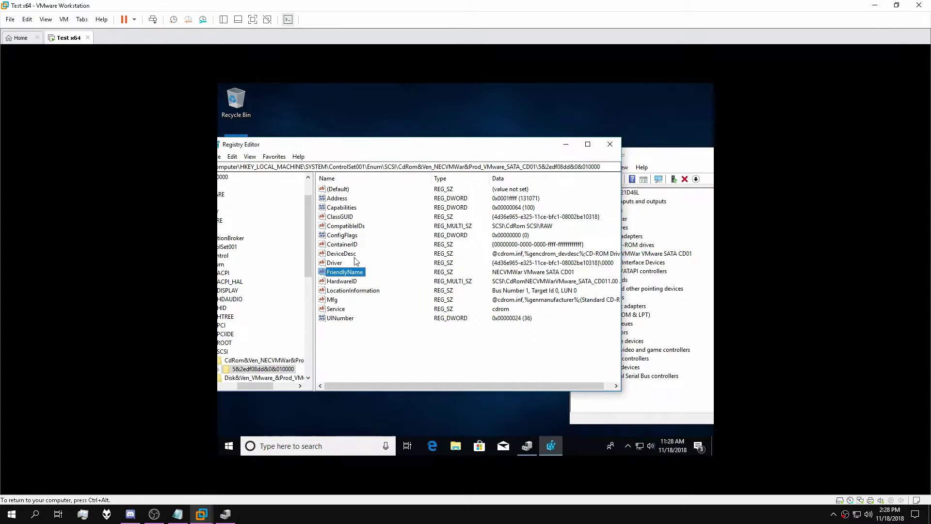
double_click(355, 275)
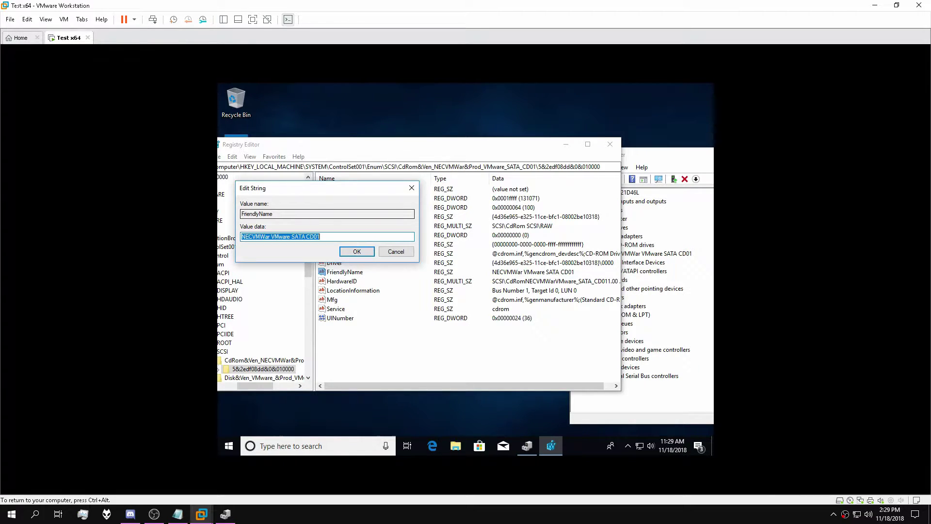
type("ASUS 24x/12x DVD-RW SATA")
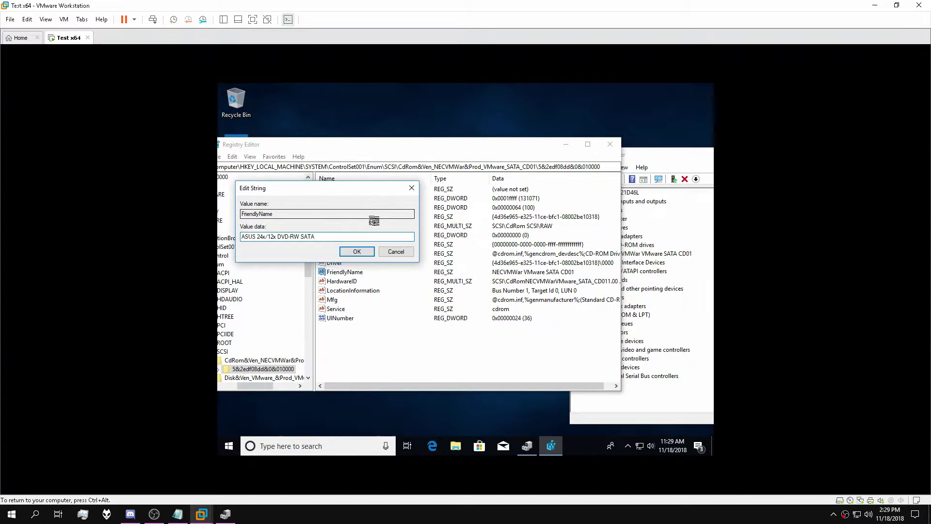
left_click(362, 251)
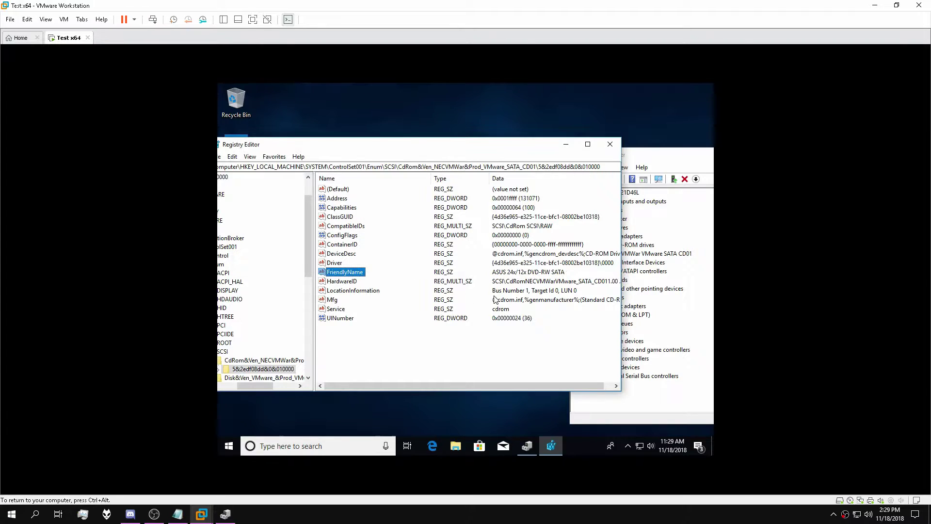
Step: Set the Mfg value of the Enum\SCSI CdRom key to "ASUS"
double_click(341, 300)
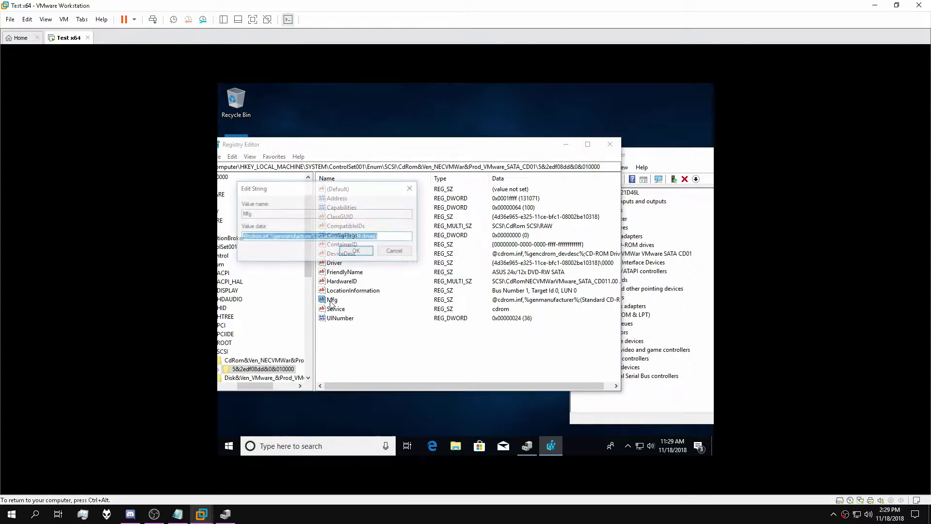
type("ASUS")
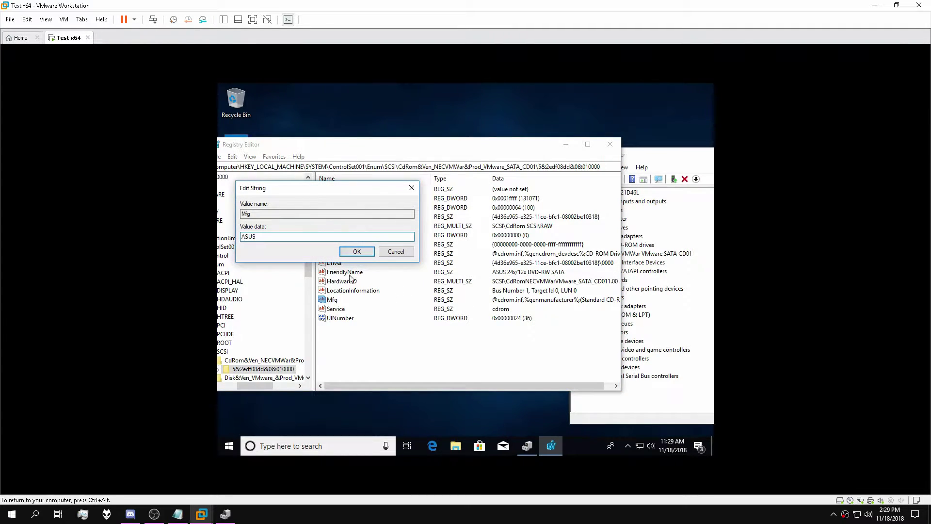
left_click(350, 252)
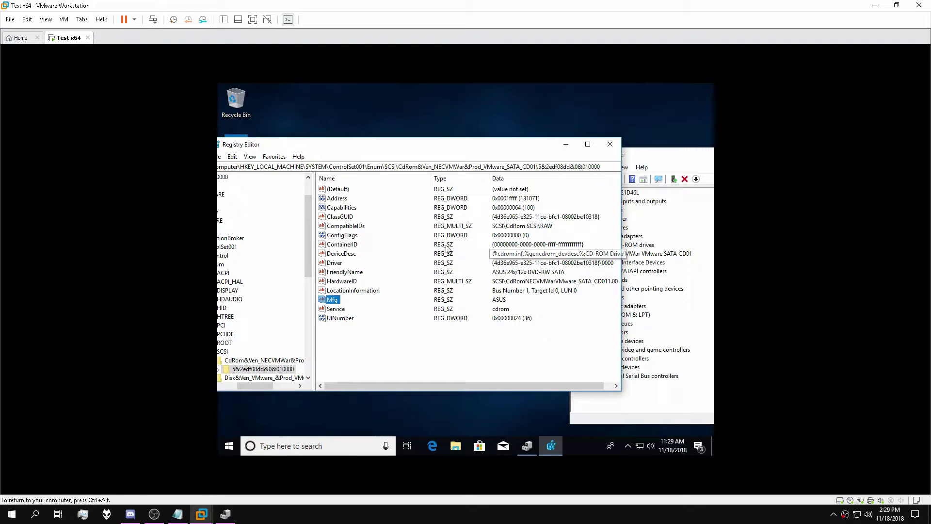
Step: In Device Manager, collapse the DVD/CD-ROM drives and expand Mice and other pointing devices to examine the VMware device names
left_click(358, 254)
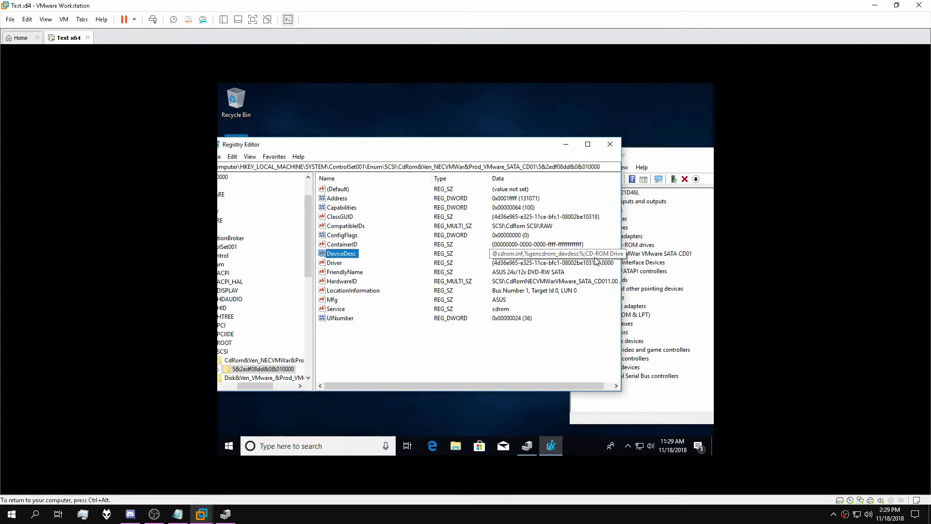
left_click(669, 286)
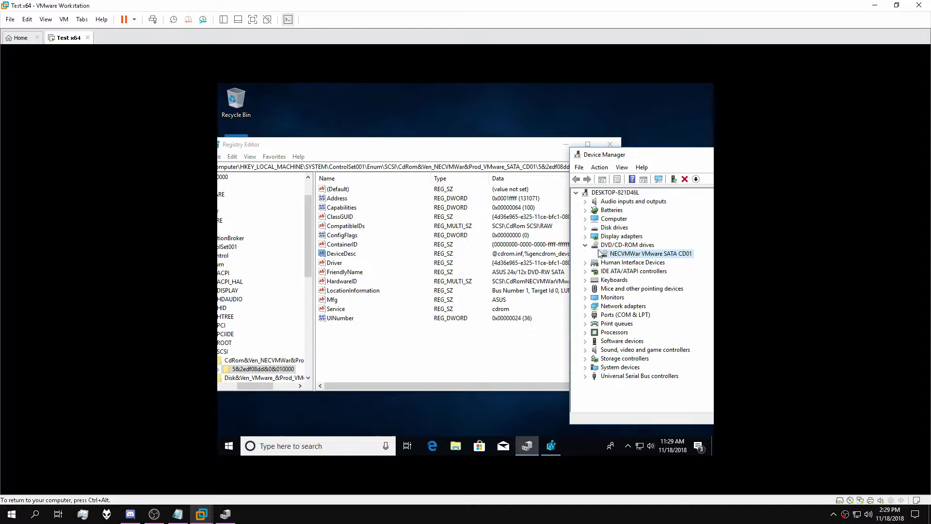
left_click(585, 245)
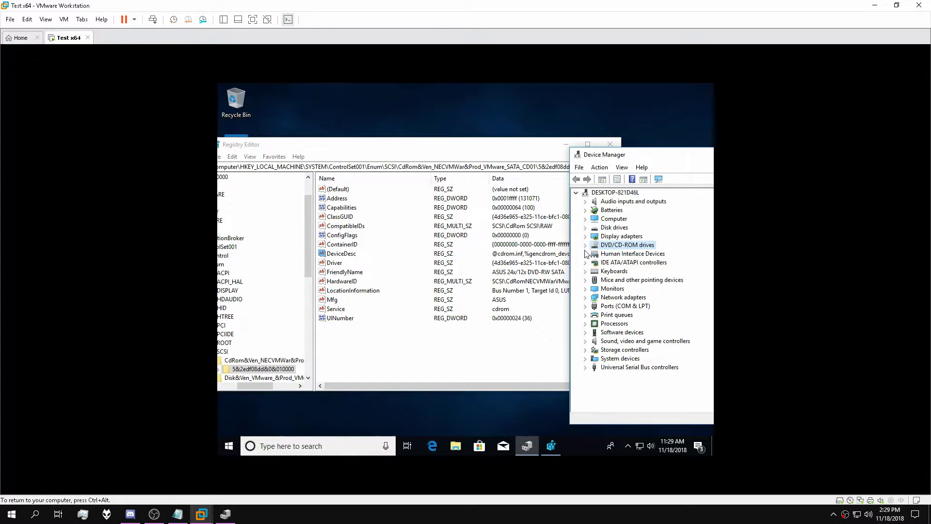
left_click(585, 280)
left_click(614, 298)
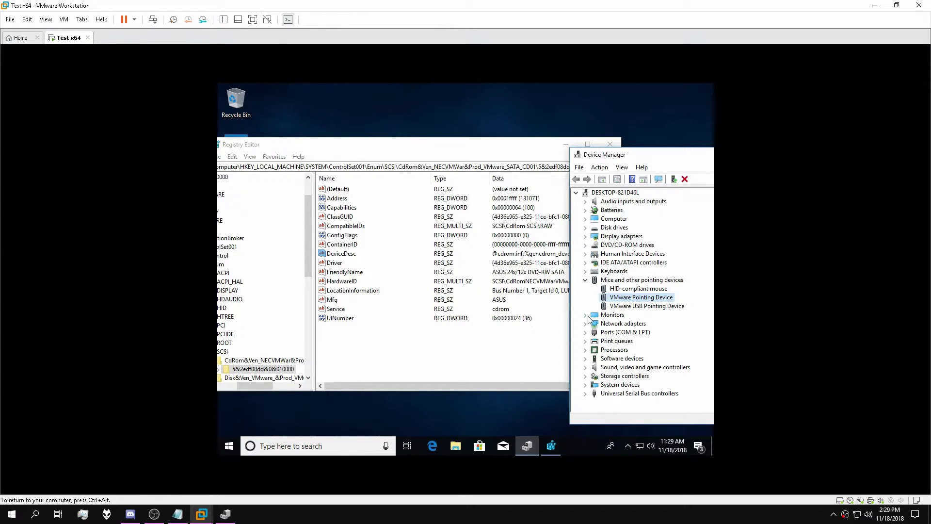
left_click(630, 306)
Step: Search the whole registry from the Computer root for "VMware Pointing Device"
left_click(372, 156)
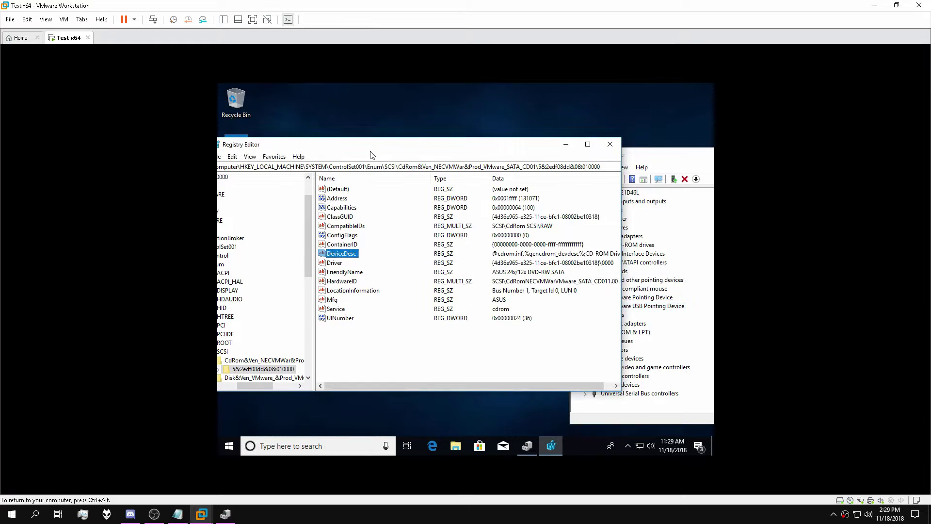
left_click_drag(255, 385, 235, 386)
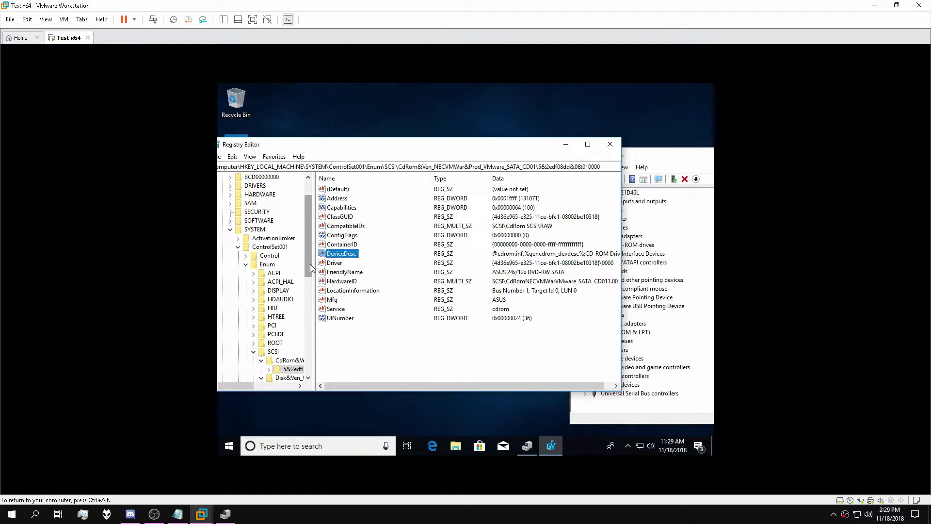
left_click_drag(308, 272, 308, 237)
left_click(242, 177)
left_click(232, 156)
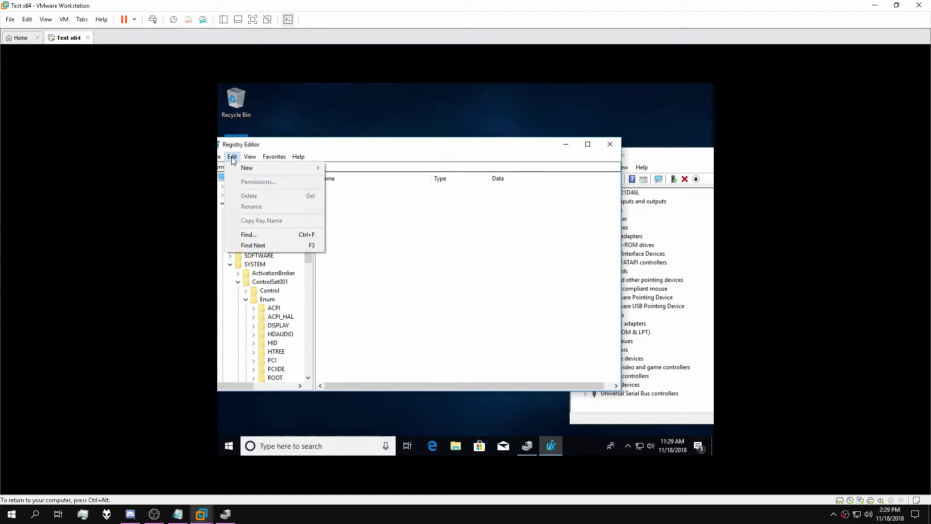
left_click(246, 235)
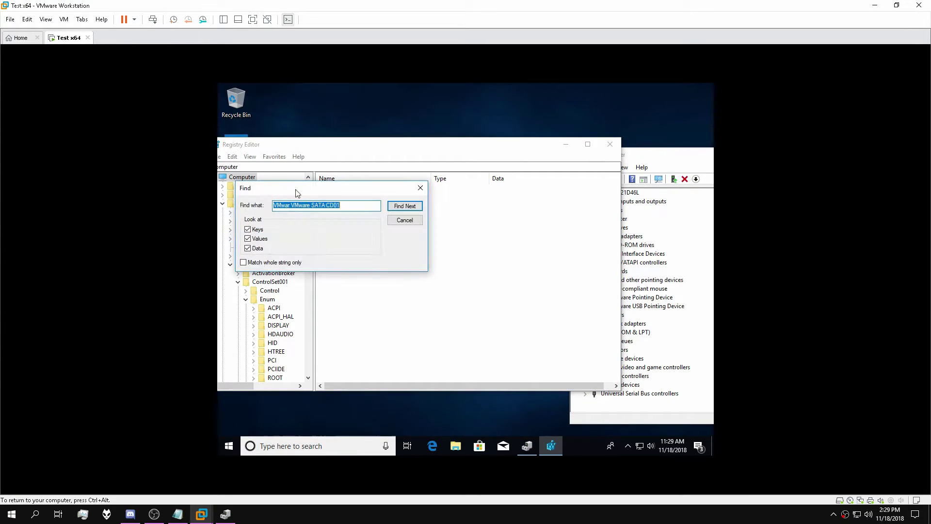
type("VMware Pointing Device")
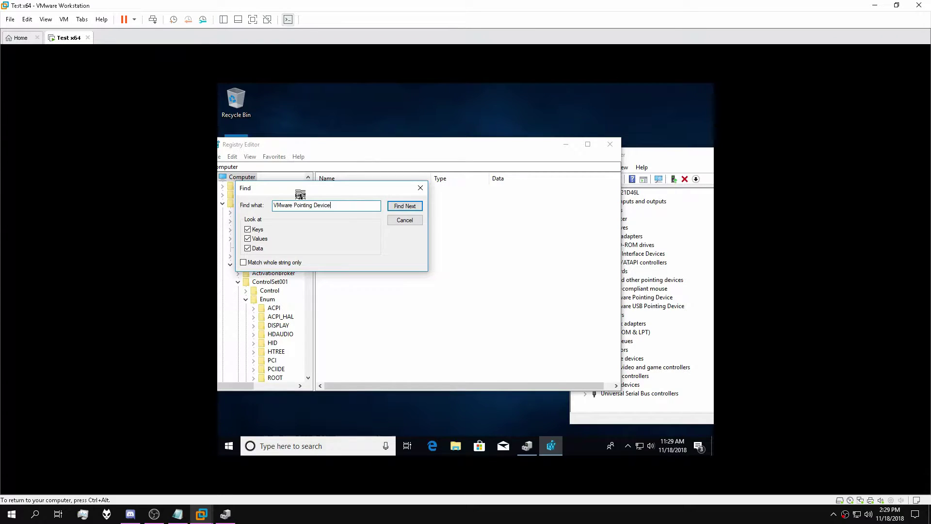
key("Return")
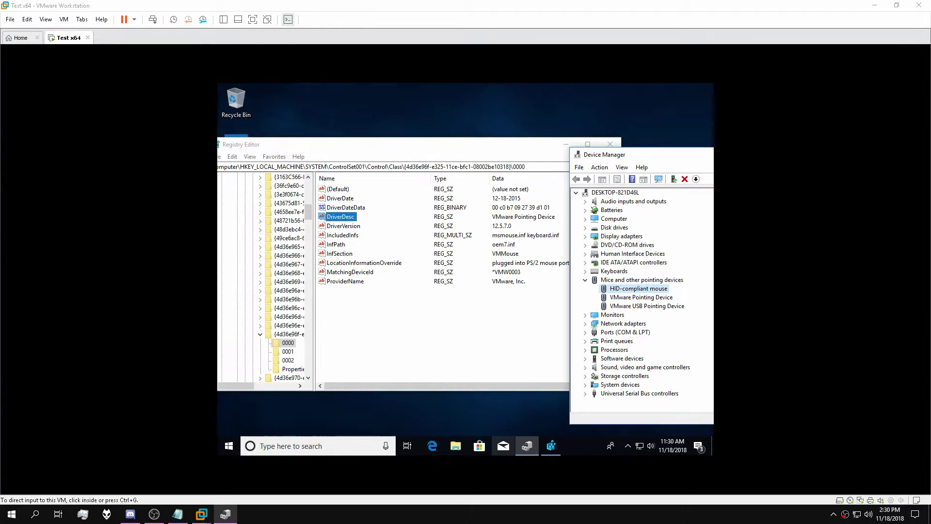
Step: Set DriverDesc in the mouse class key's 0000 subkey to "HID-compliant mouse"
left_click(346, 223)
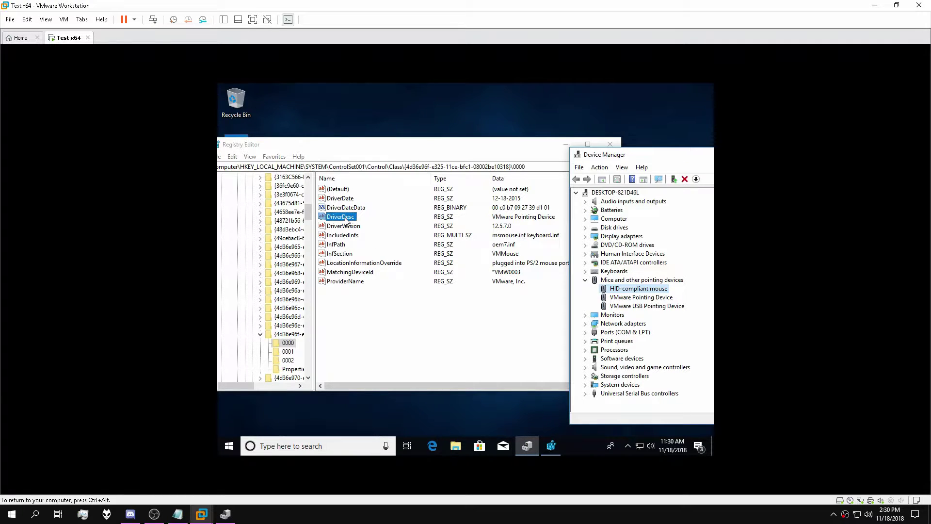
double_click(341, 217)
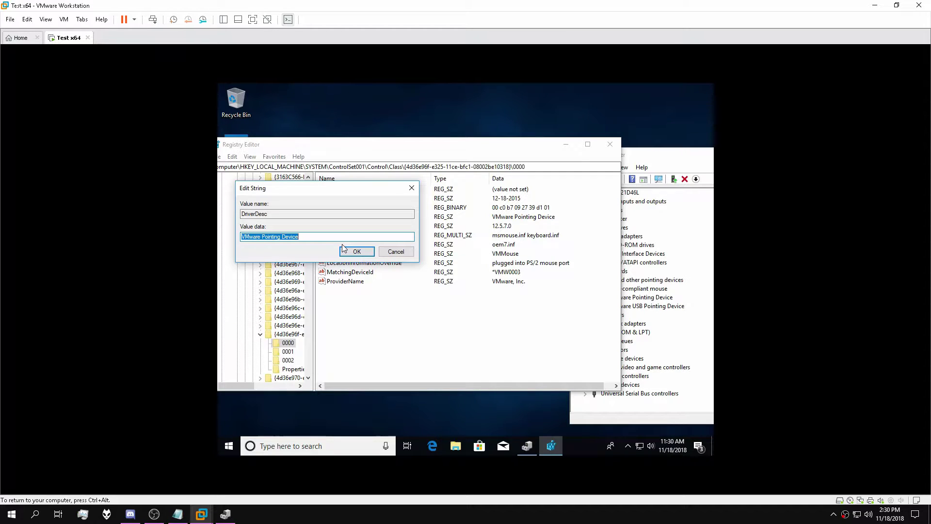
type("Hi")
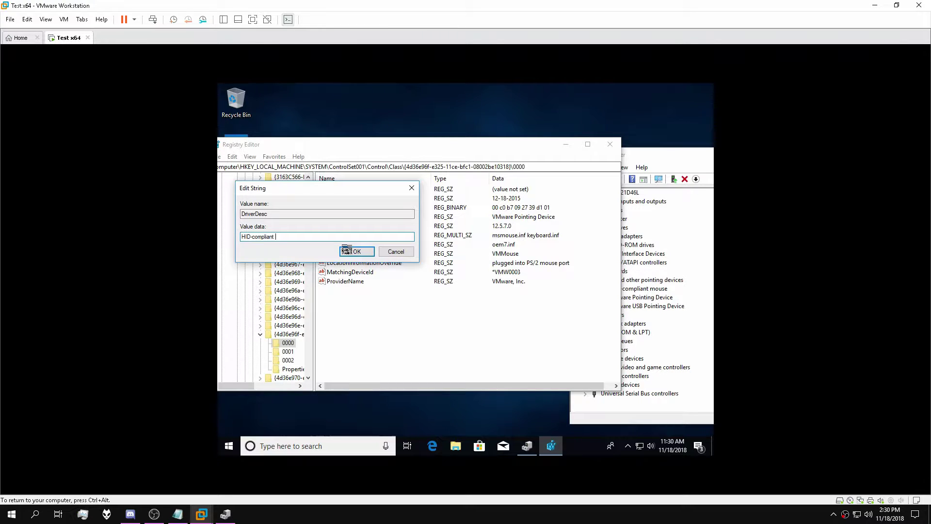
type("D-compliant mouse")
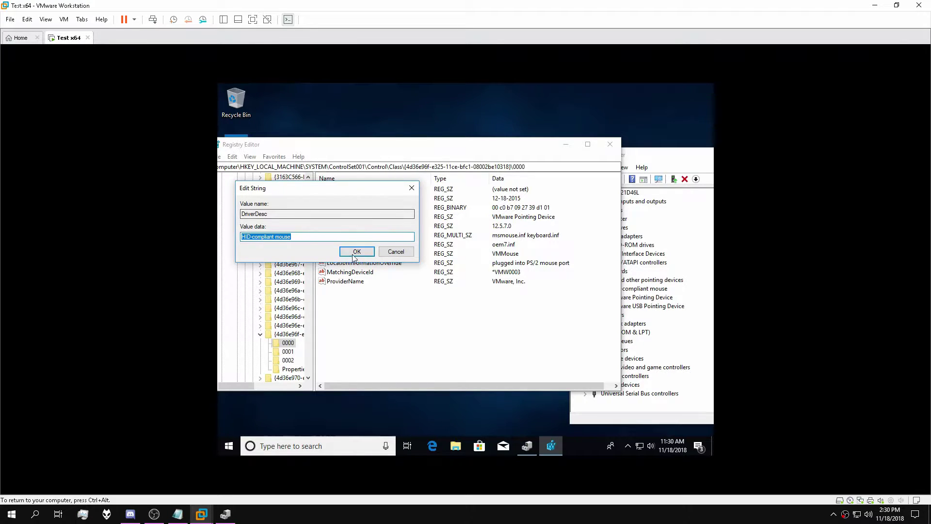
left_click(356, 251)
Step: Set the ProviderName value in the 0000 subkey to "Microsoft"
left_click(345, 255)
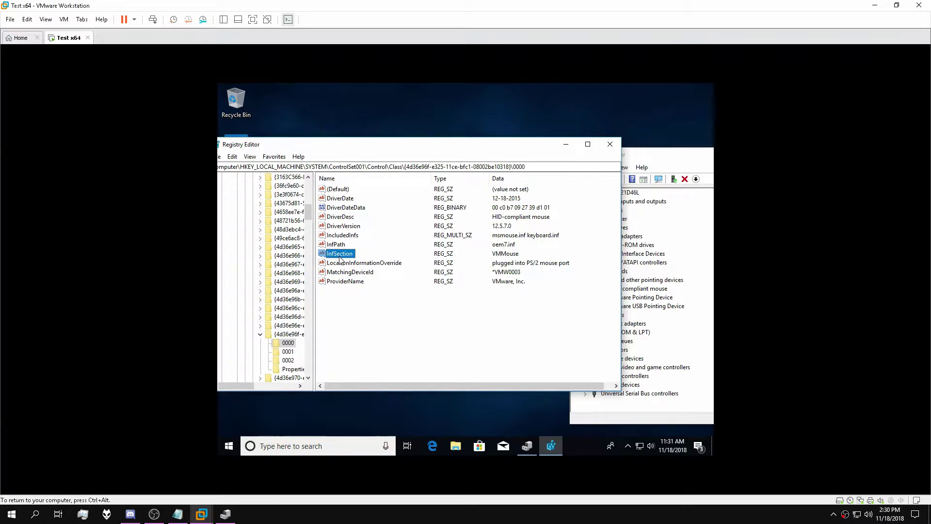
double_click(345, 281)
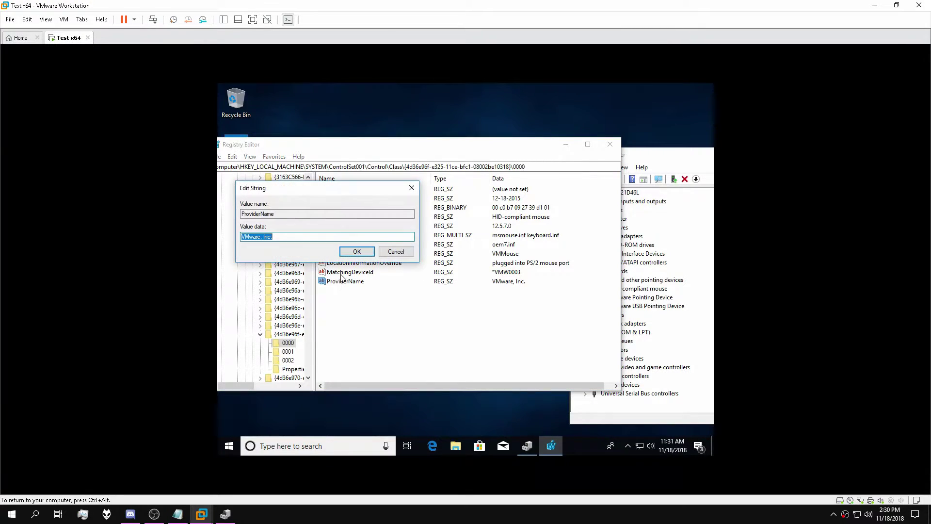
type("mic")
double_click(244, 237)
type("Microsoft")
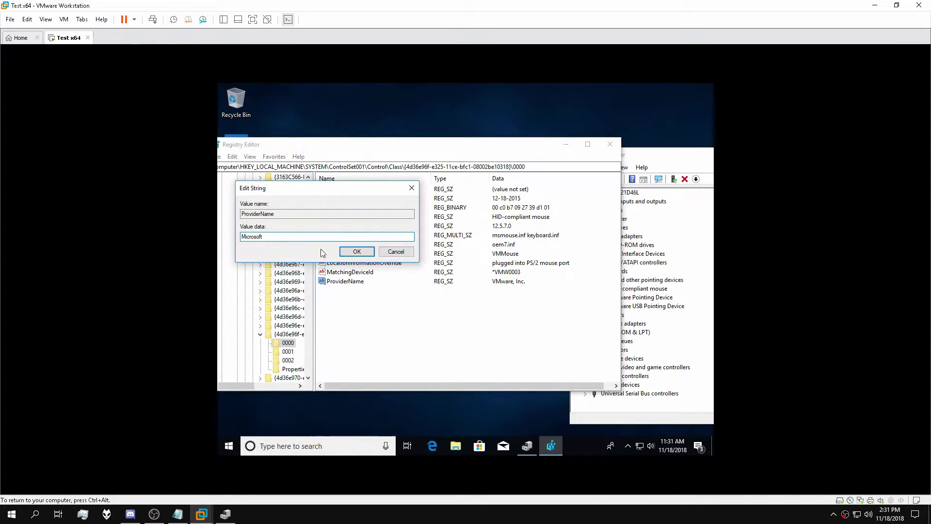
left_click(358, 252)
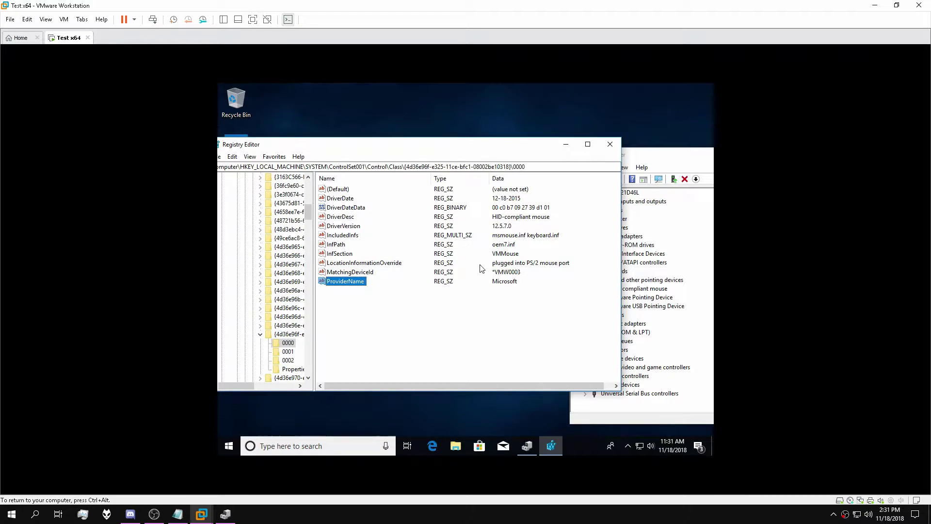
Step: Set the InfSection value in the 0000 subkey to "Microsoft"
left_click(351, 255)
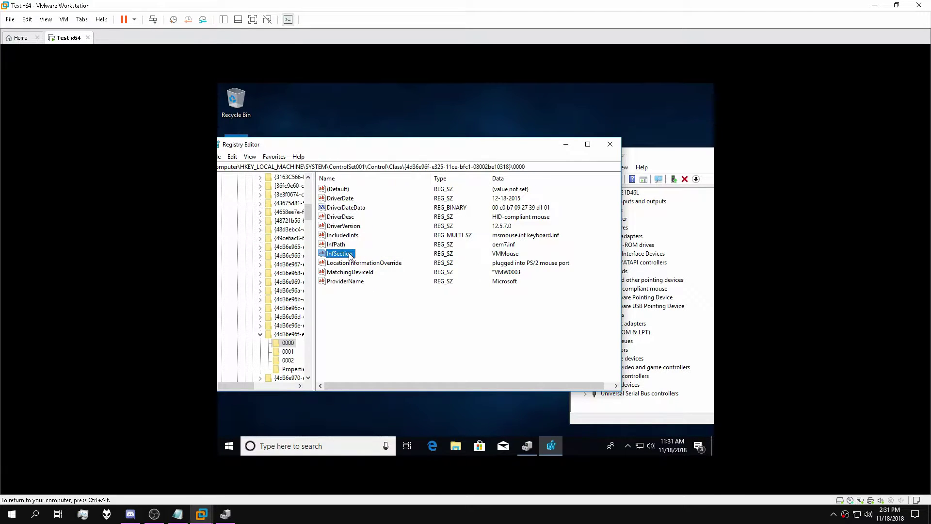
double_click(350, 254)
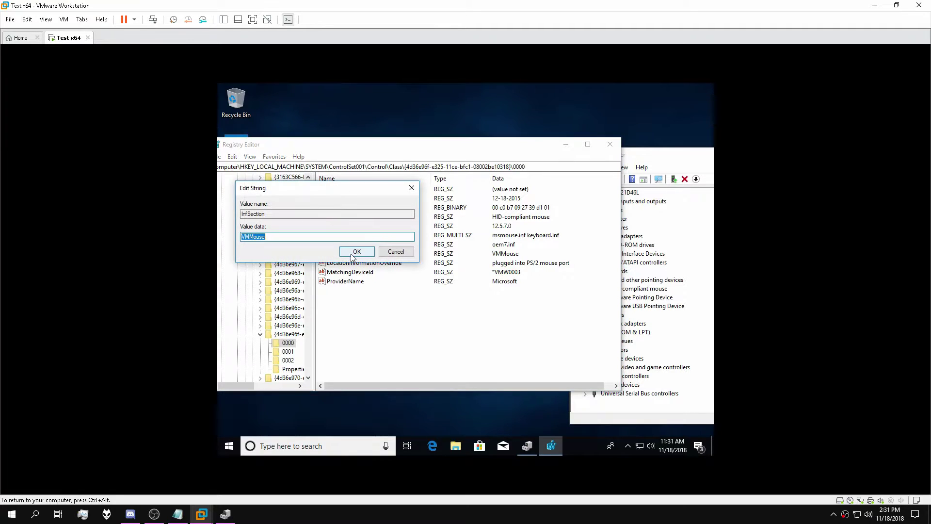
type("Microsoft")
left_click(357, 252)
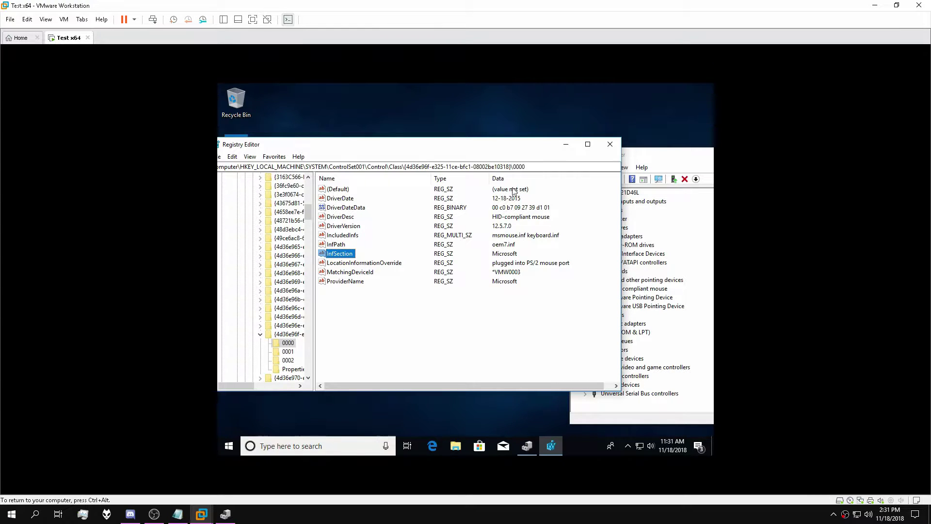
key("ctrl+alt")
Step: Search the whole registry from the Computer root for "VMware USB Pointing Device"
left_click(299, 379)
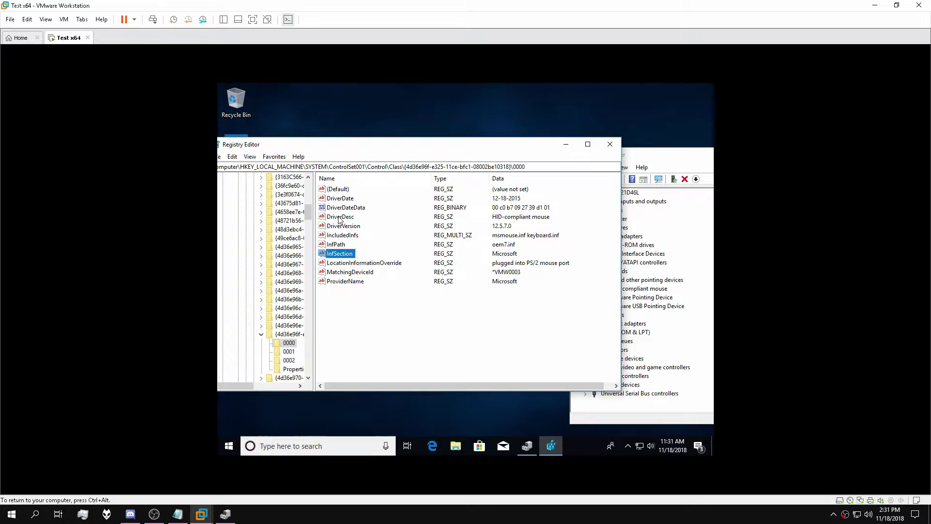
left_click_drag(308, 213, 309, 189)
left_click(241, 177)
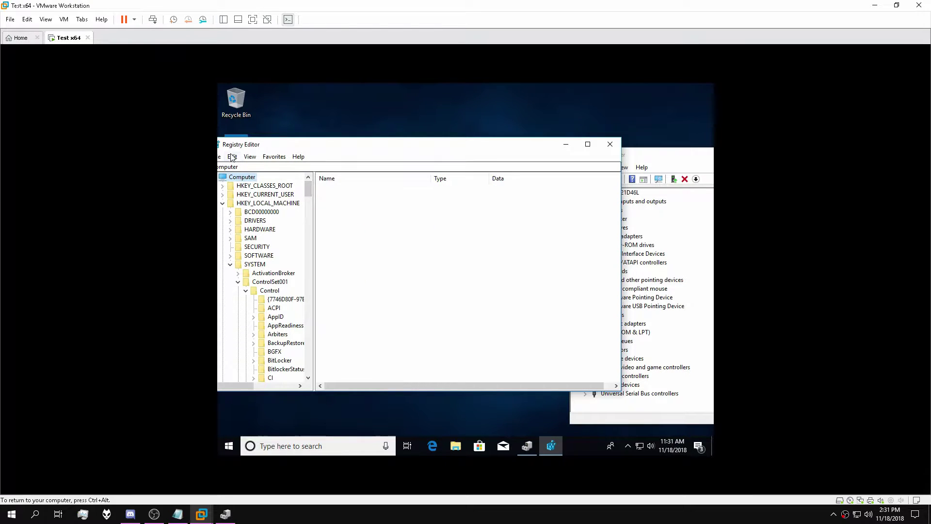
left_click(232, 156)
left_click(245, 235)
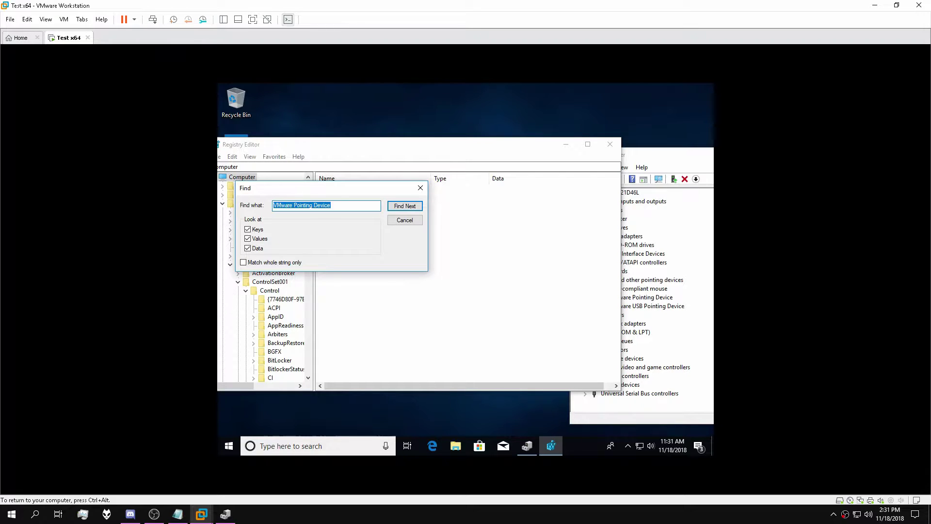
key("Home")
key("ctrl+Right")
type("USB")
left_click(405, 206)
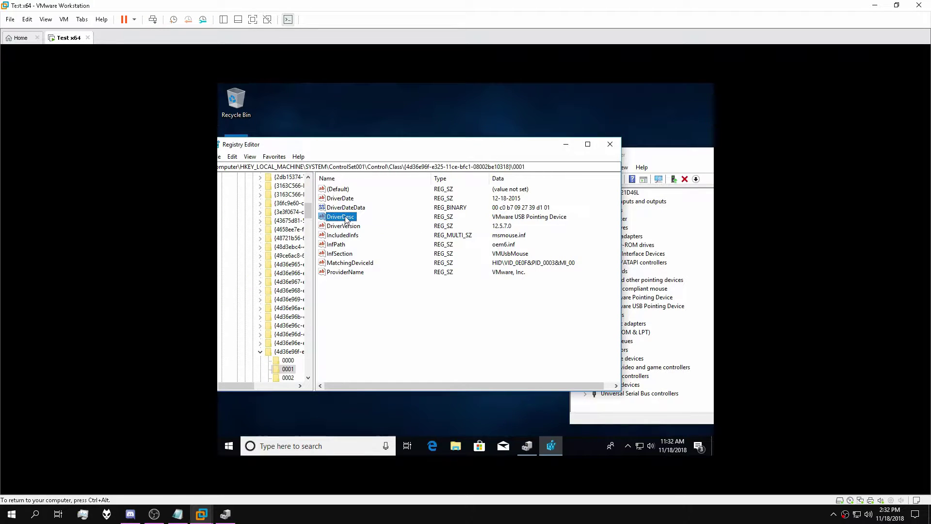
Step: Set DriverDesc in the mouse class key's 0001 subkey to "HID-compliant mouse"
key("Return")
type("HID-compliant mouse")
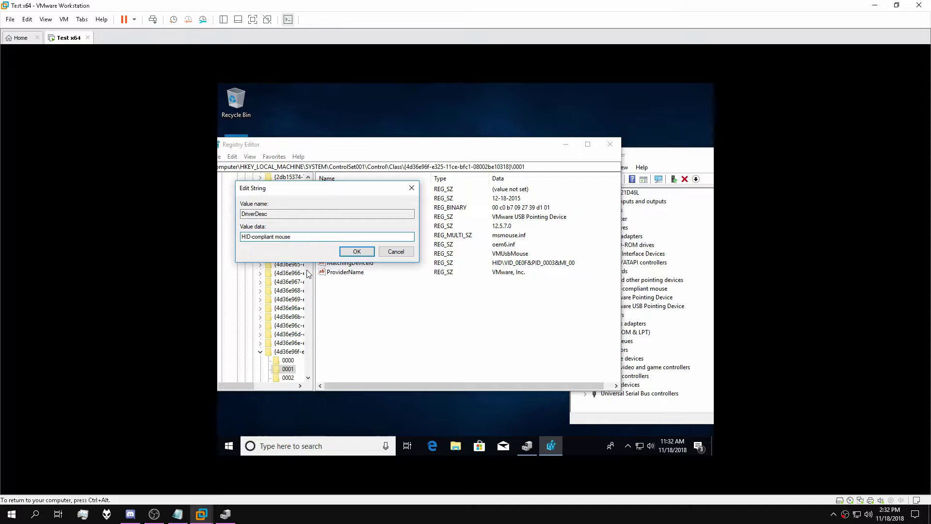
left_click(356, 251)
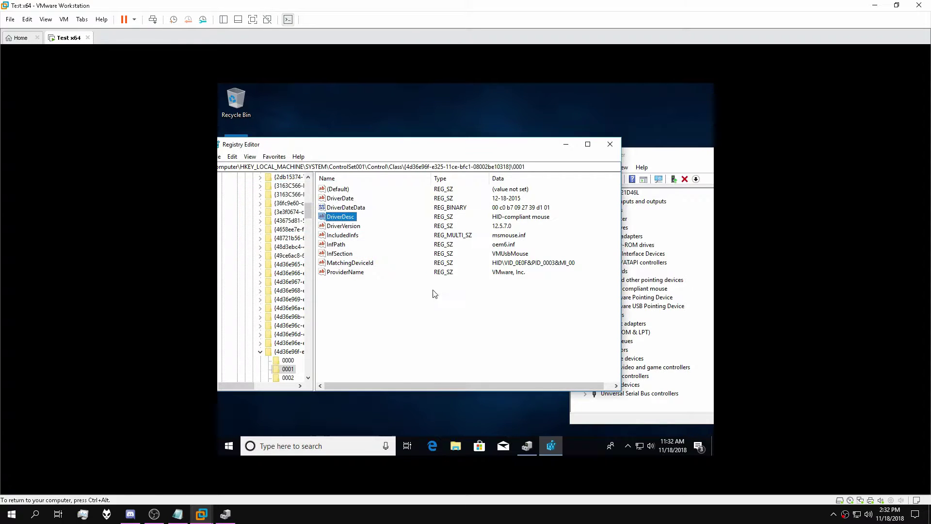
Step: Set both the InfSection and ProviderName values in the 0001 subkey to "Microsoft"
double_click(338, 254)
type("Microsoft")
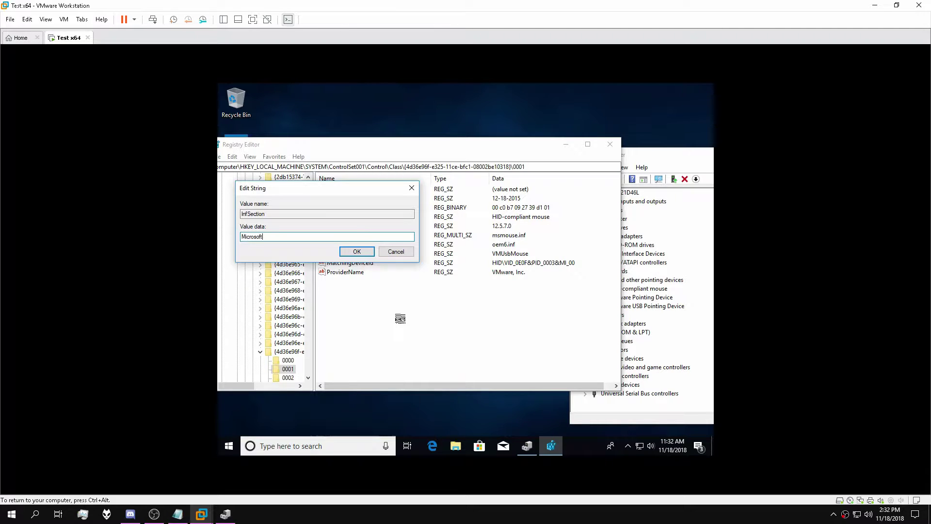
left_click(357, 252)
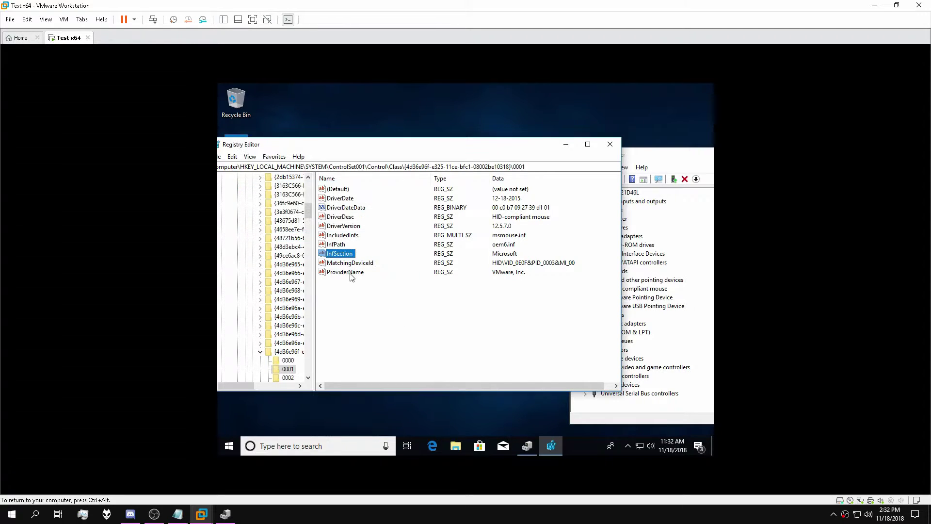
double_click(350, 273)
type("Microsoft")
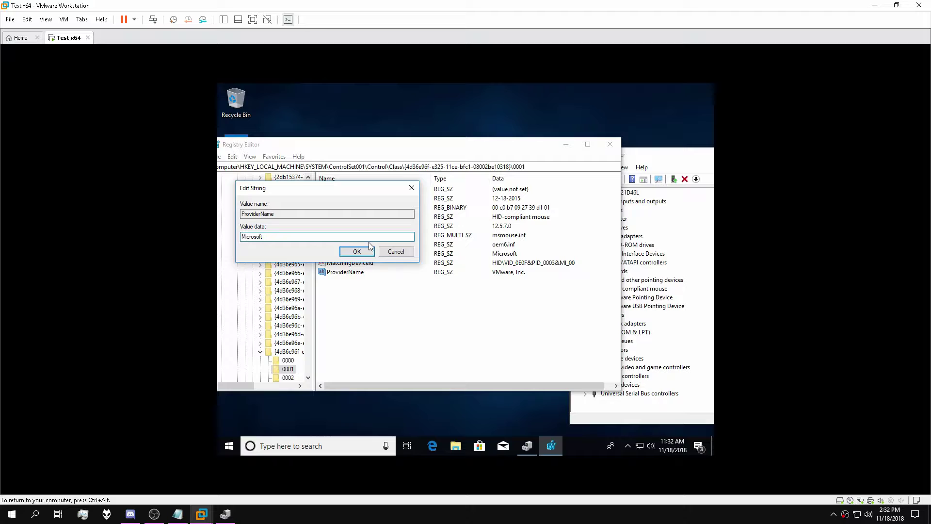
left_click(357, 252)
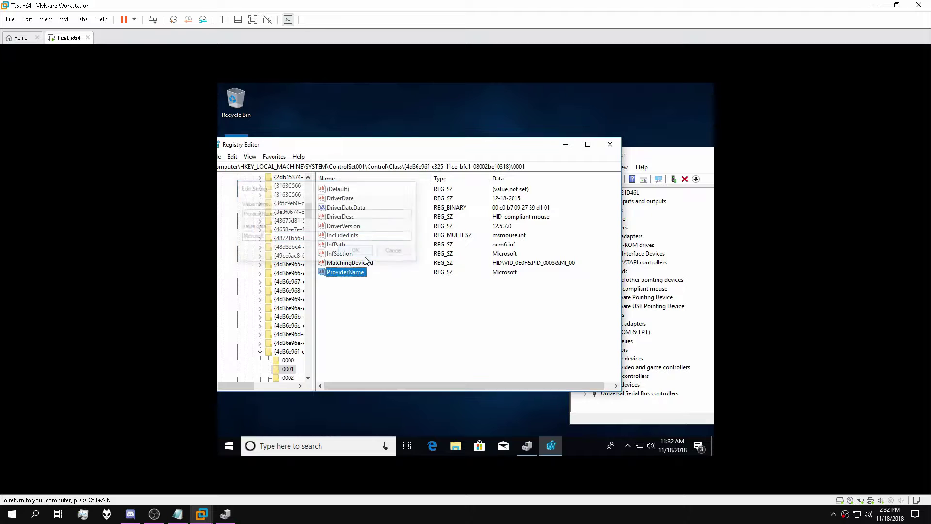
Step: Reposition the Device Manager window so its device names stay readable, and return to the top of the tree in Registry Editor
left_click(636, 210)
left_click_drag(571, 148, 333, 131)
left_click(364, 152)
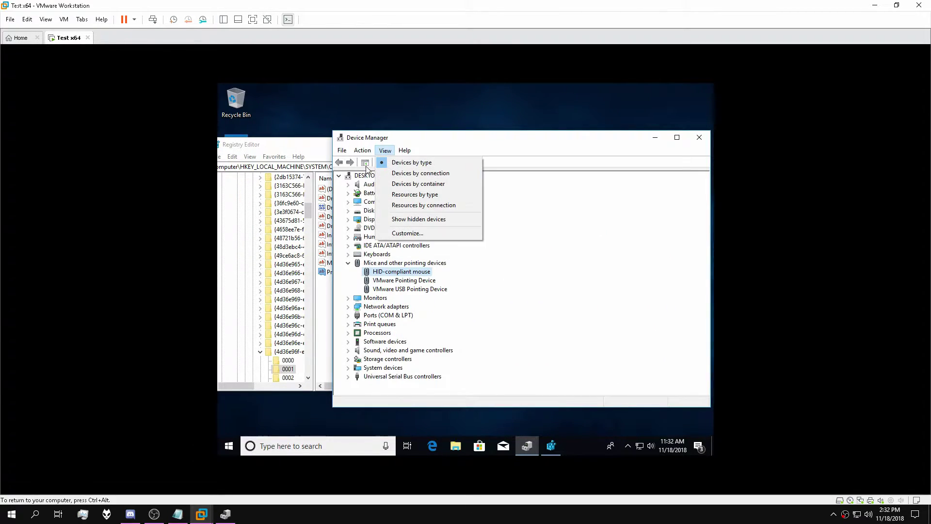
left_click(374, 198)
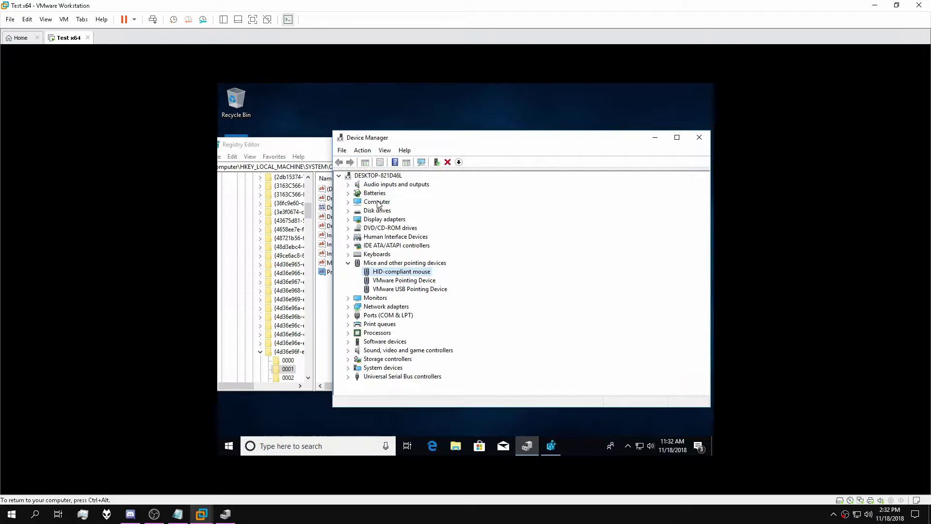
left_click_drag(437, 145, 540, 142)
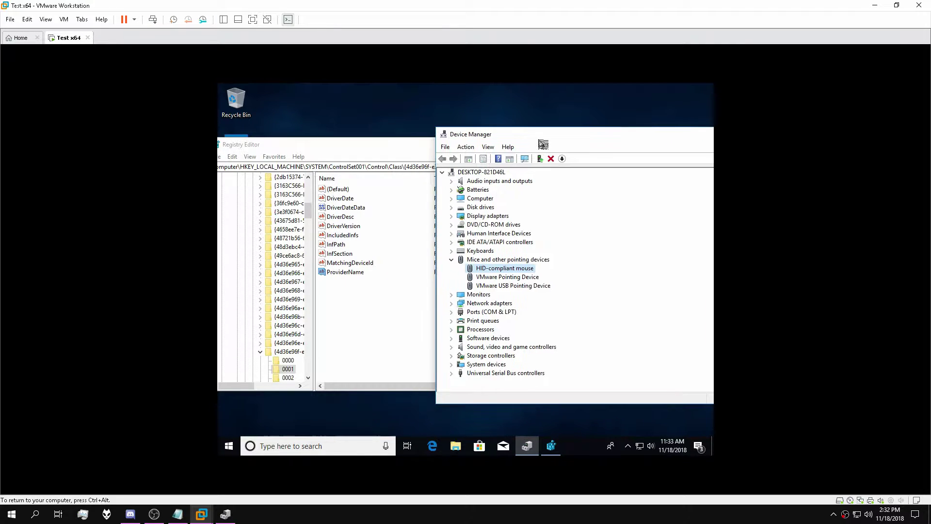
left_click_drag(308, 214, 312, 180)
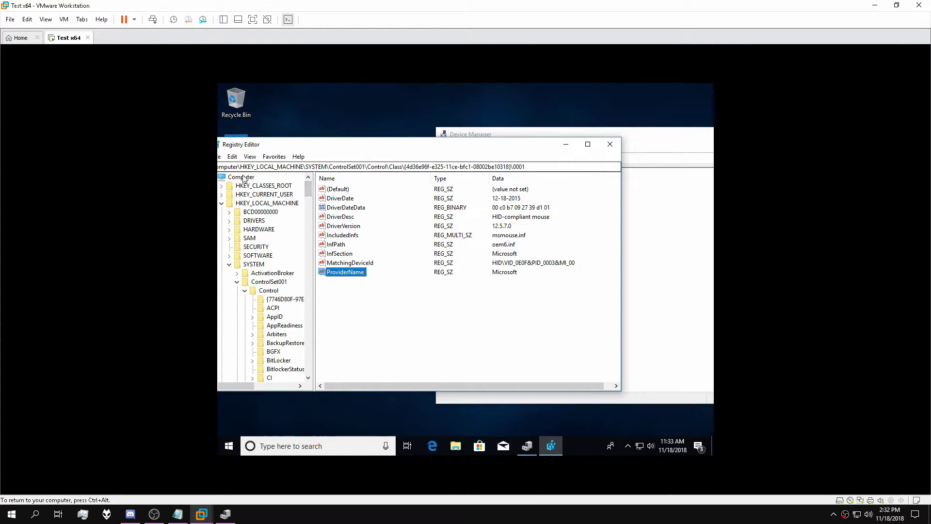
Step: Check the remaining VMware device names in Device Manager and search the registry from the Computer root for "VMware USB Pointing Device"
left_click(249, 157)
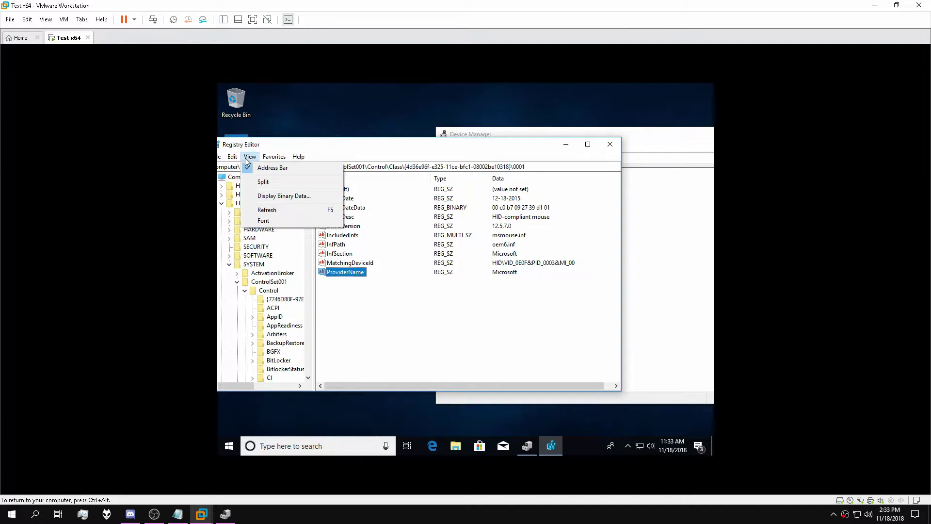
left_click(679, 254)
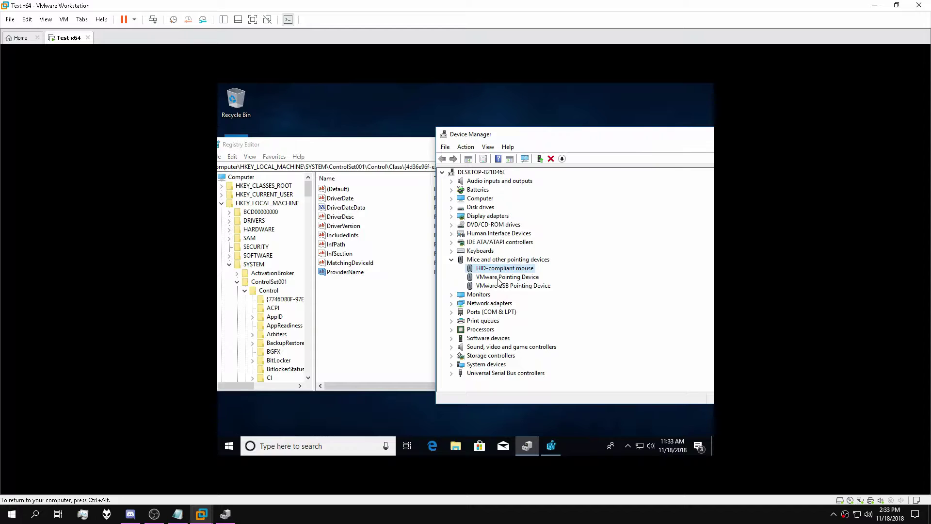
left_click(506, 278)
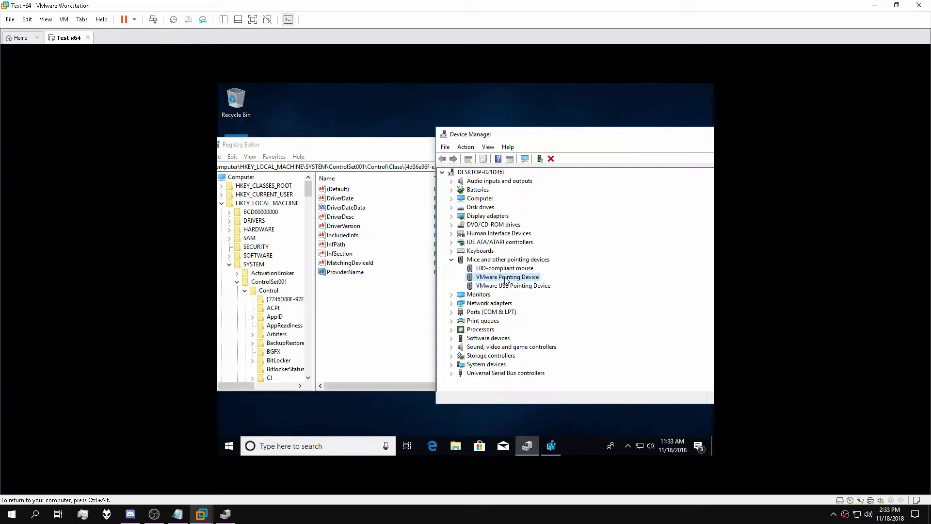
left_click(225, 178)
left_click(233, 158)
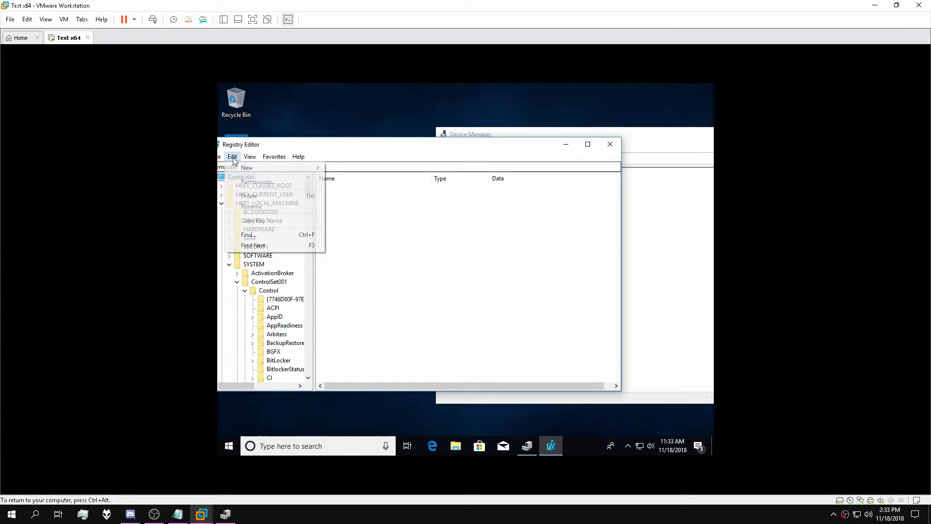
left_click(255, 236)
left_click(688, 274)
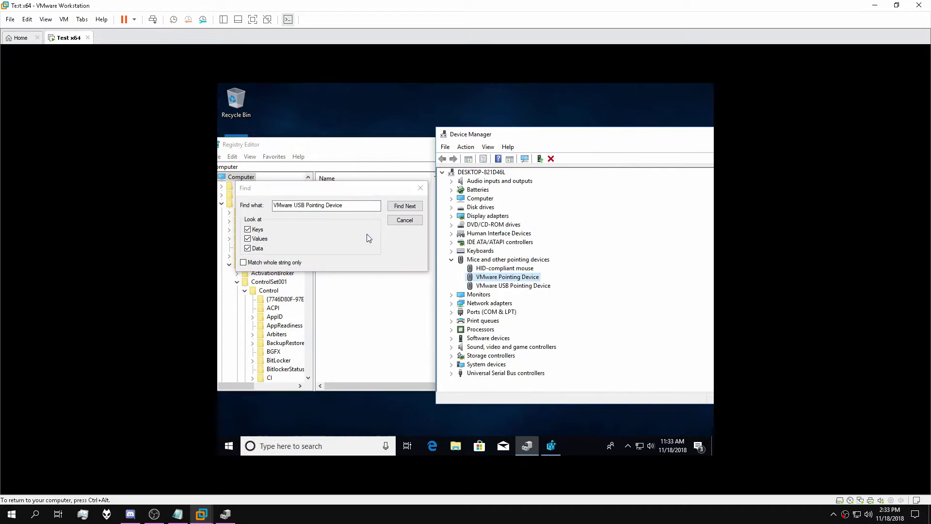
left_click(401, 208)
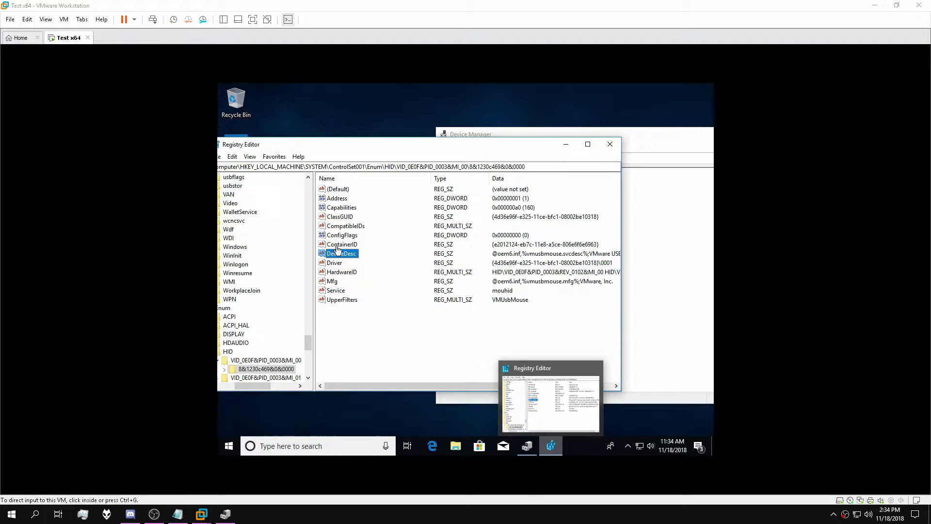
left_click(429, 155)
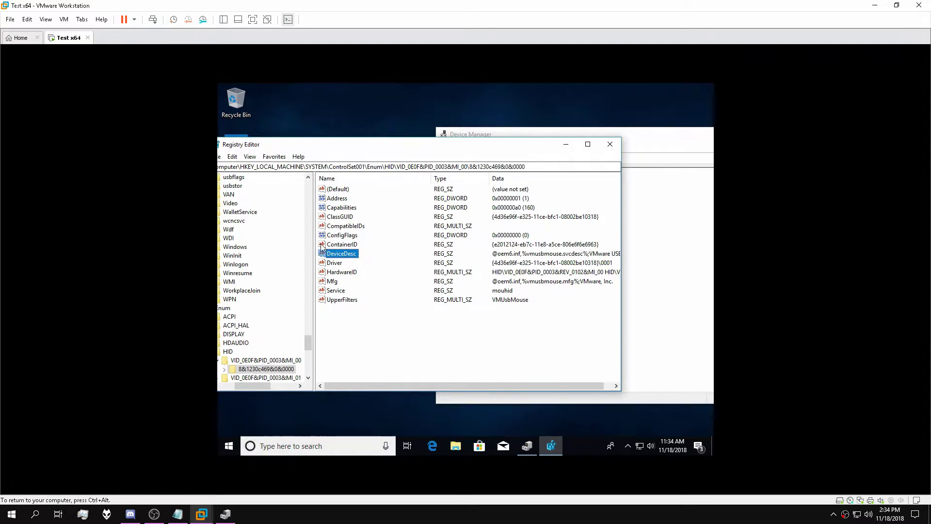
left_click(366, 166)
left_click_drag(365, 166, 377, 166)
left_click(364, 166)
key("ctrl+a")
left_click(525, 167)
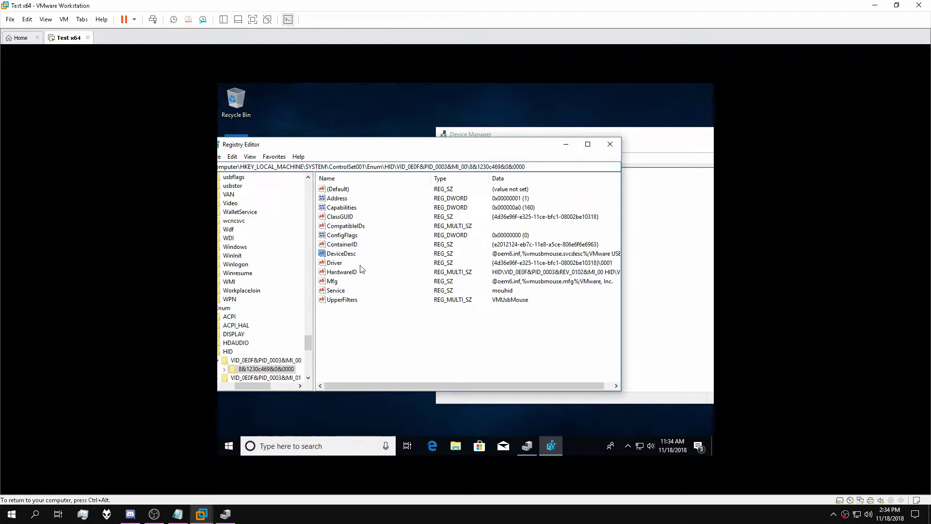
Step: Set DeviceDesc in the 8&1230c469&0&0000 subkey of Enum\HID\VID_0E0F&PID_0003&MI_00 to "HID-compliant mouse"
double_click(326, 255)
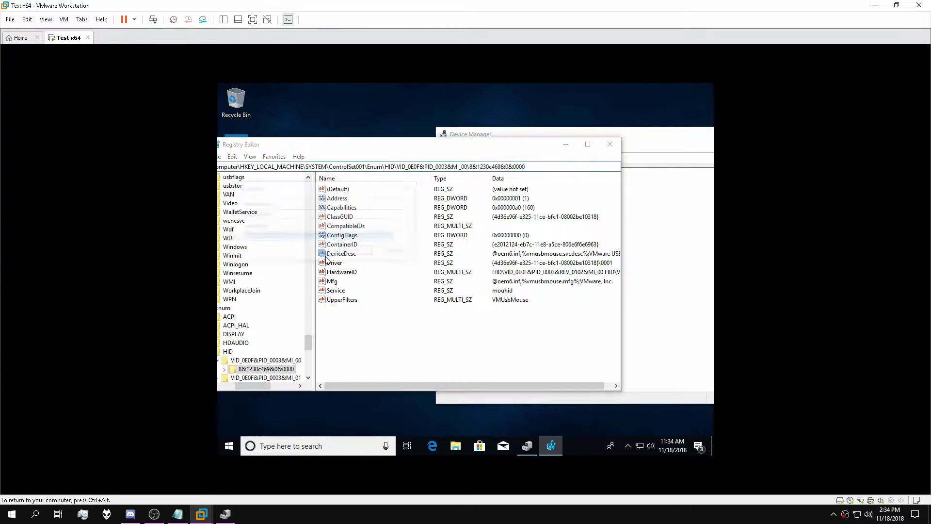
type("HID-compliant mouse")
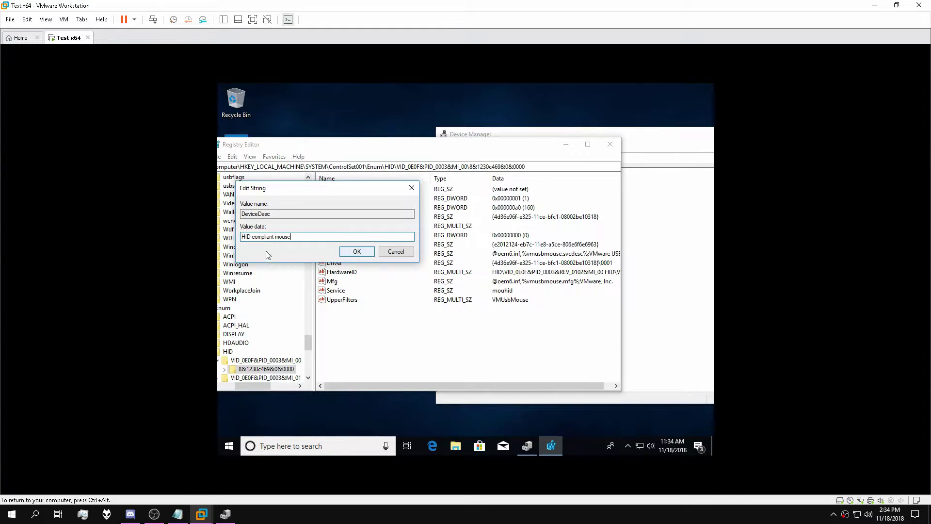
left_click(348, 252)
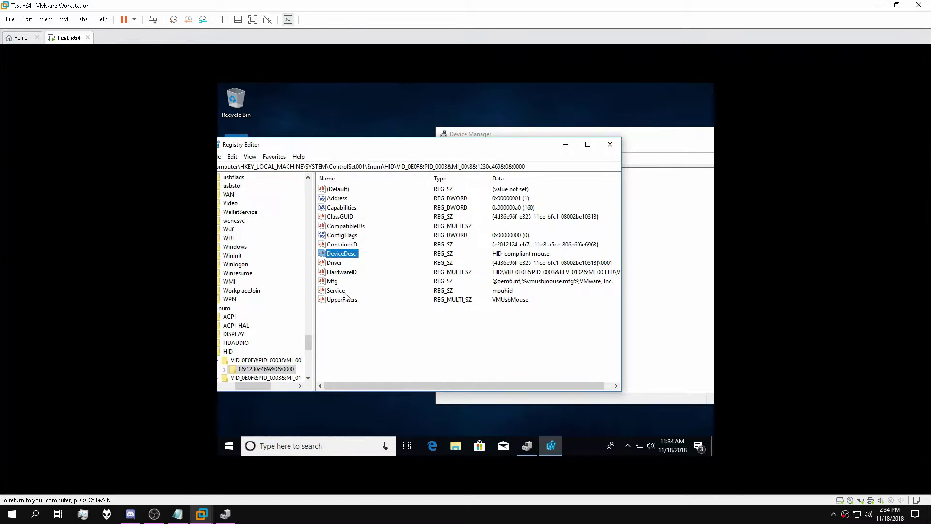
Step: Open the Mfg value of the same HID device key for editing
double_click(334, 282)
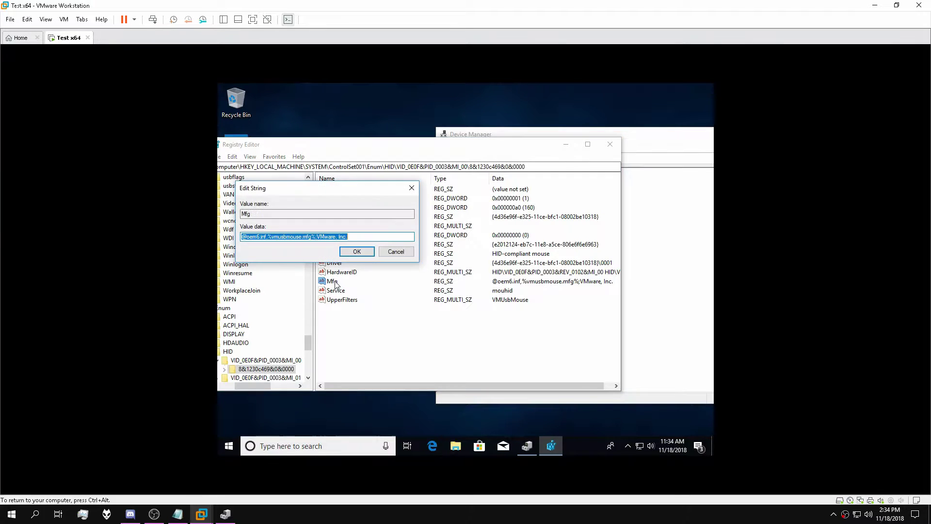
Step: Set the Mfg value of the HID VID_0E0F&PID_0003&MI_00 device key to Microsoft
type("Microsoft")
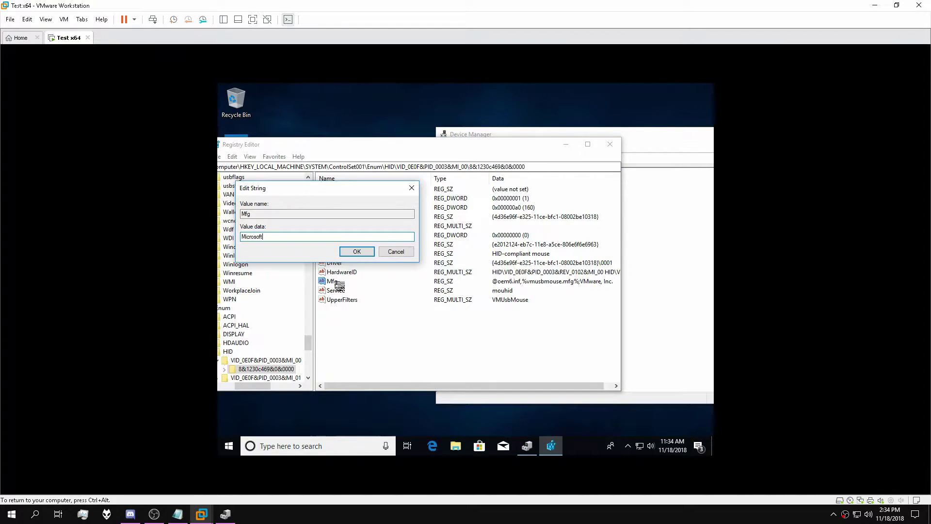
left_click(357, 251)
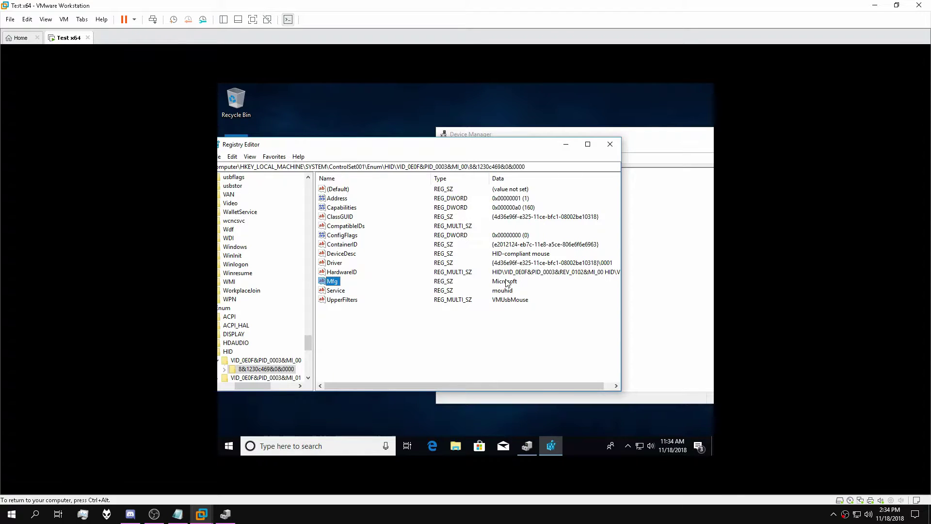
Step: Inspect the values of the device subkey under VID_0E0F&PID_0003&MI_01 in the HID branch
left_click_drag(293, 145, 302, 143)
mouse_move(318, 339)
left_mouse_down()
mouse_move(318, 310)
mouse_move(312, 355)
left_mouse_up()
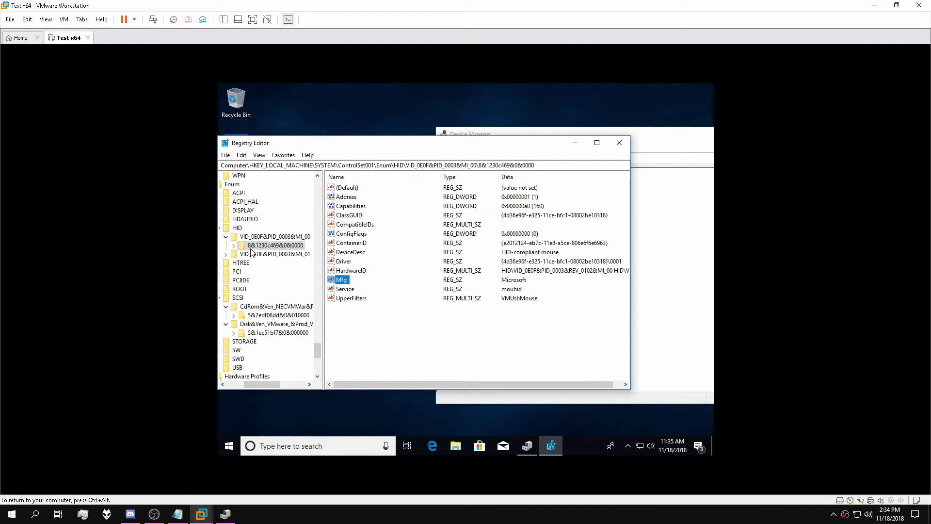
left_click(247, 254)
left_click(226, 254)
left_click(257, 263)
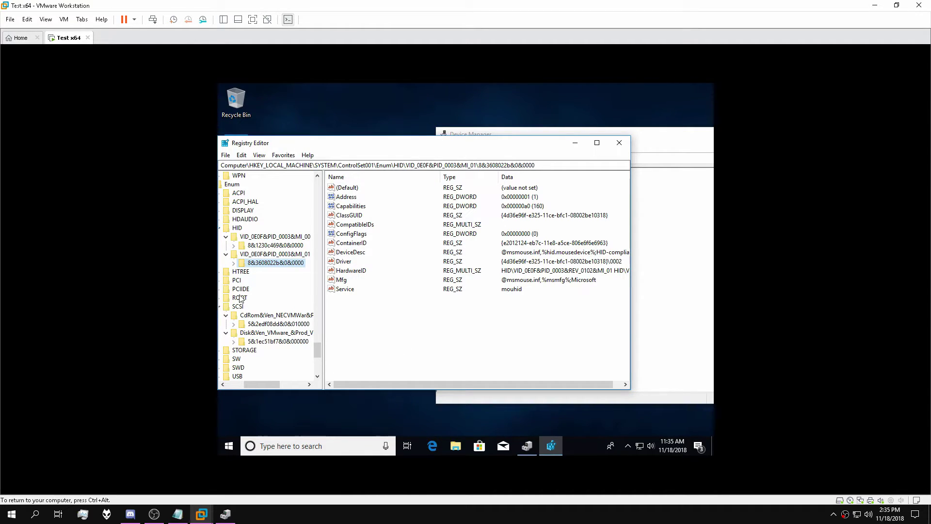
Step: Return to the Computer root of the registry tree and select VMware Pointing Device in Device Manager
left_click_drag(386, 386, 245, 180)
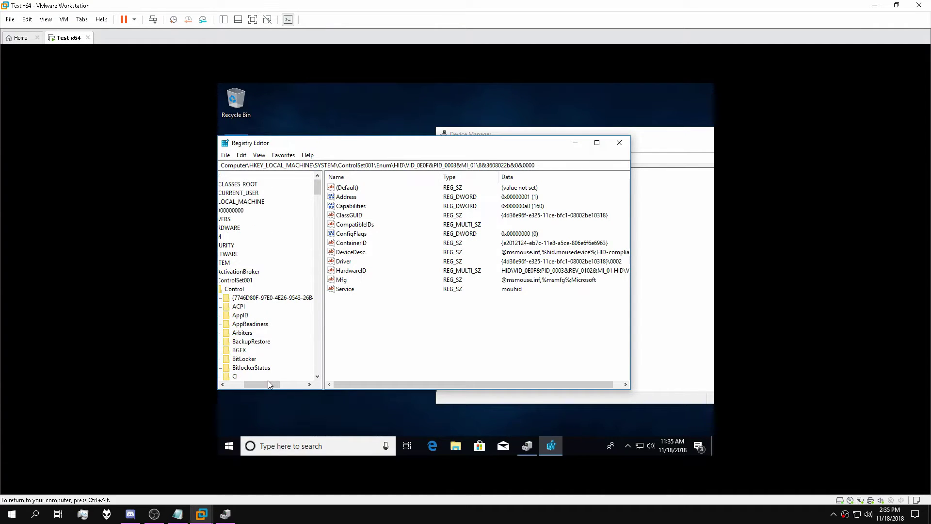
left_click_drag(268, 384, 251, 384)
left_click(251, 176)
left_click(632, 218)
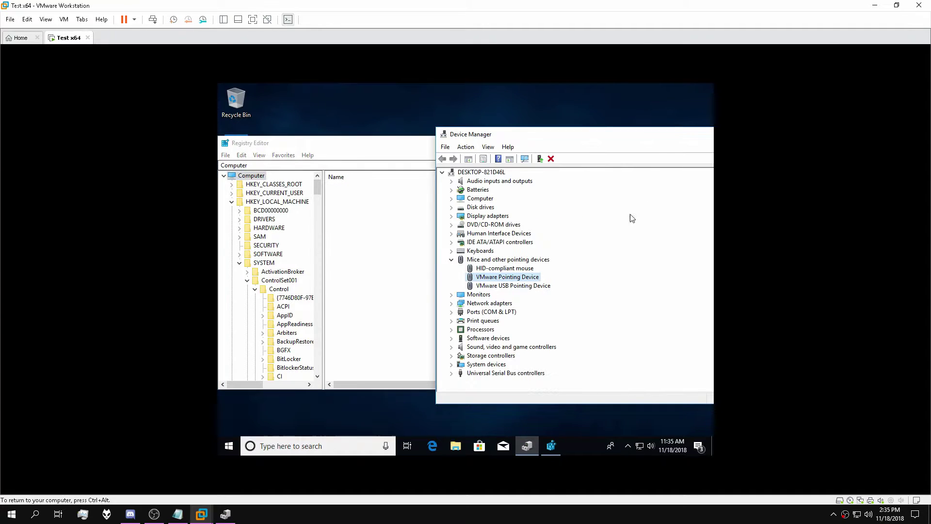
left_click(509, 286)
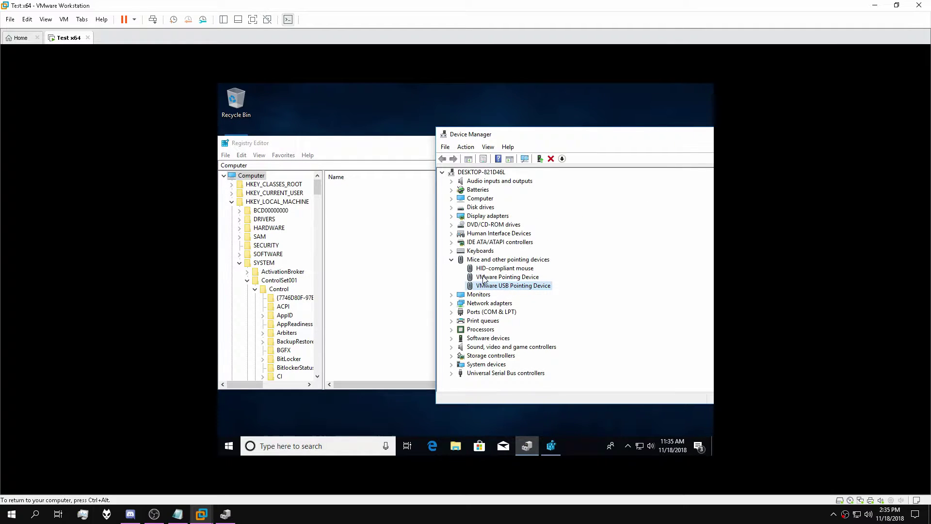
left_click(485, 277)
Step: Search the registry from the root for "VMware Pointing Device"
left_click(254, 156)
mouse_move(242, 155)
left_click(263, 231)
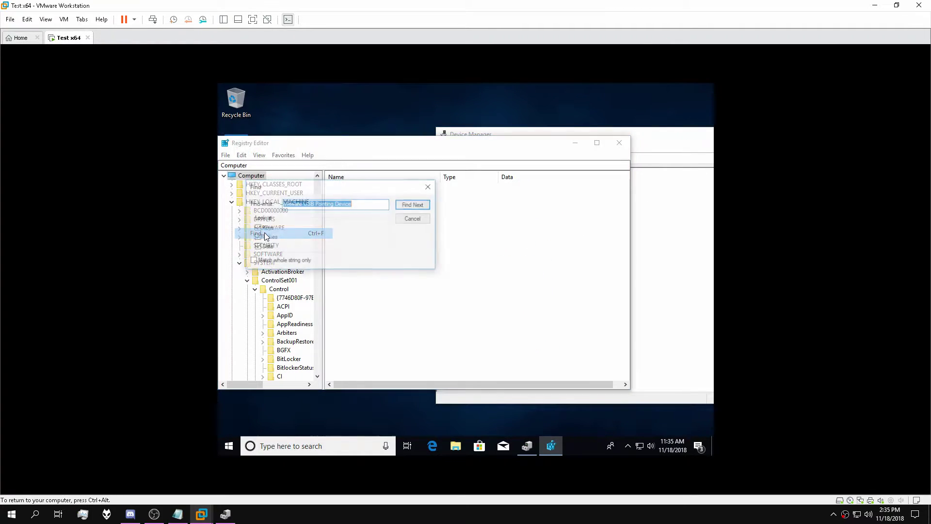
left_click(314, 204)
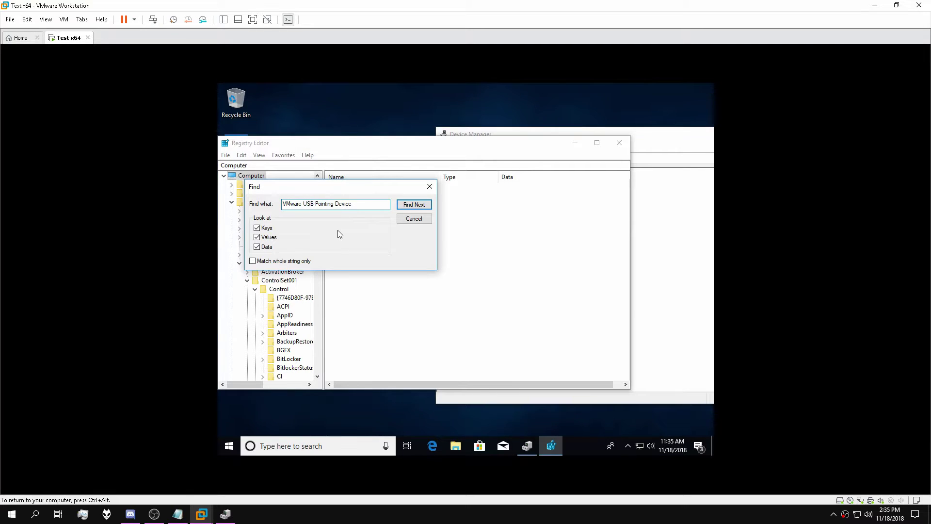
key("BackSpace")
key("BackSpace")
key("BackSpace")
key("BackSpace")
left_click(670, 286)
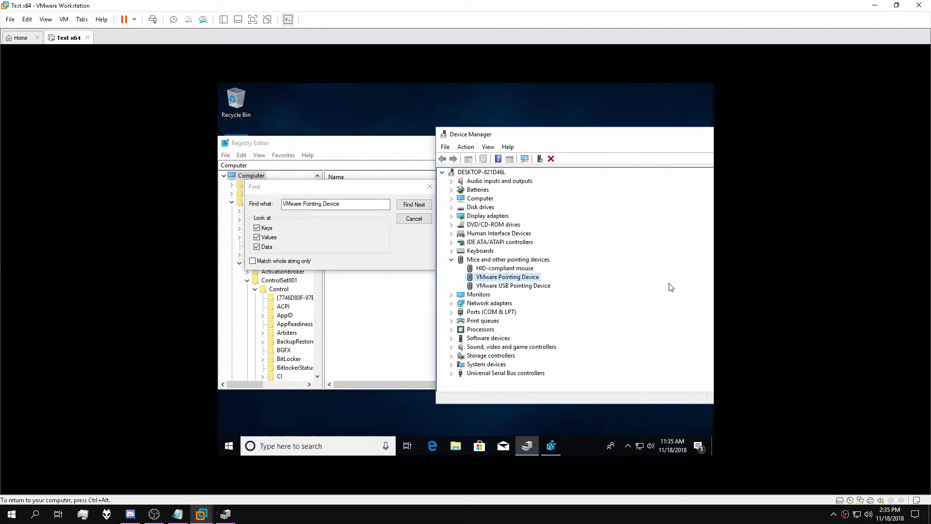
left_click(334, 217)
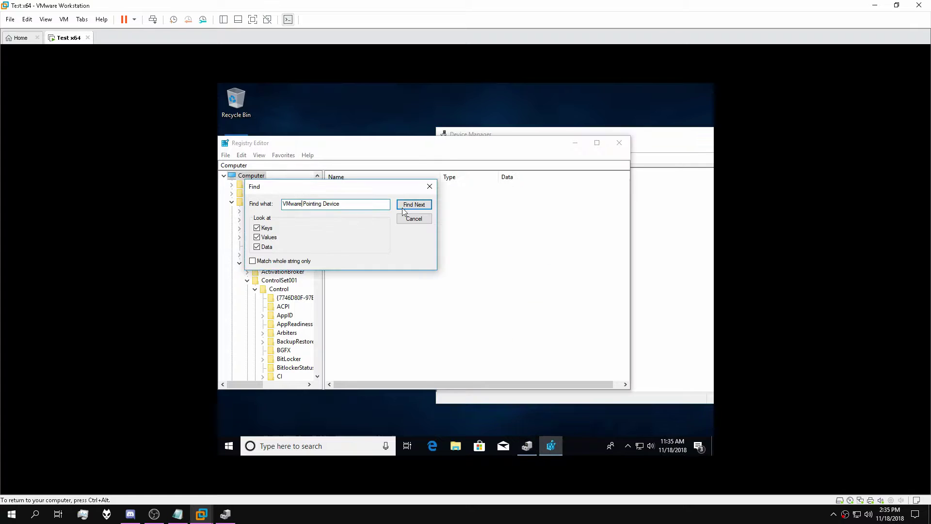
left_click(415, 205)
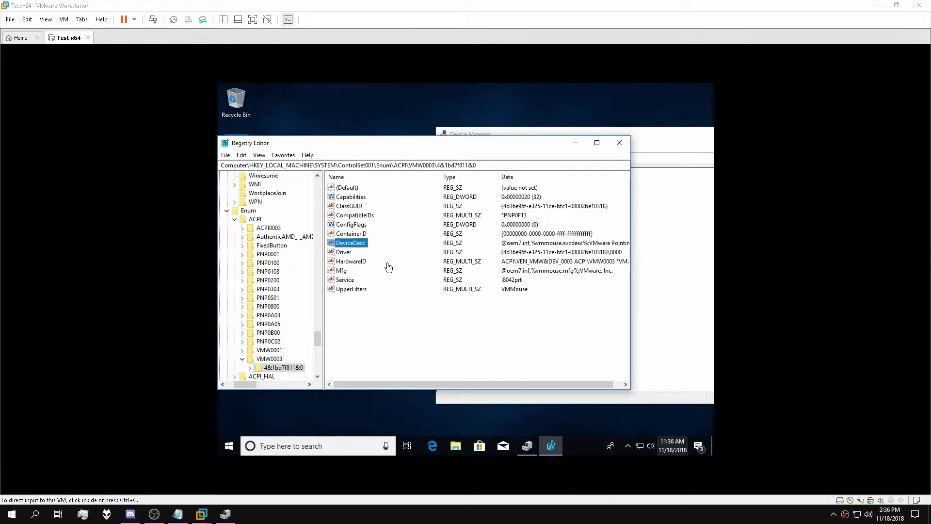
Step: Set the DeviceDesc value of the ACPI VMW0003 device key to "HID-compliant mouse"
left_click(412, 381)
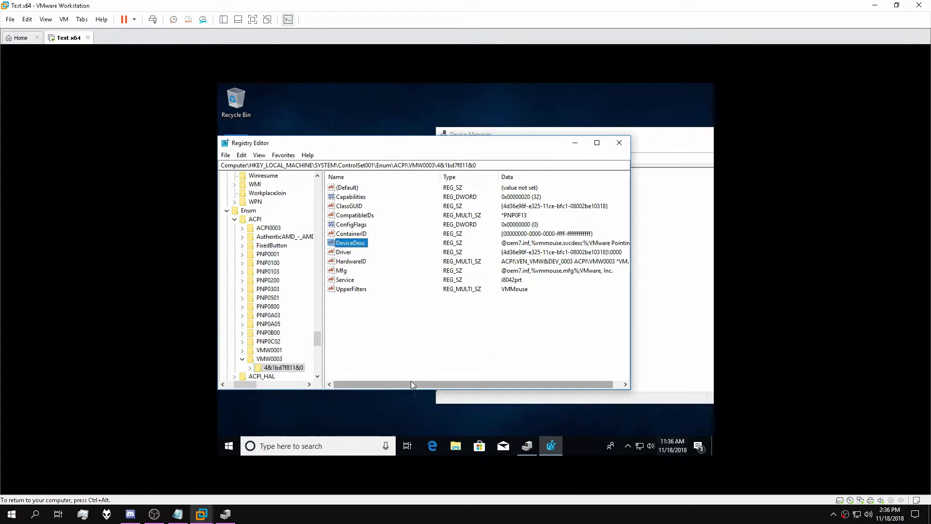
double_click(364, 246)
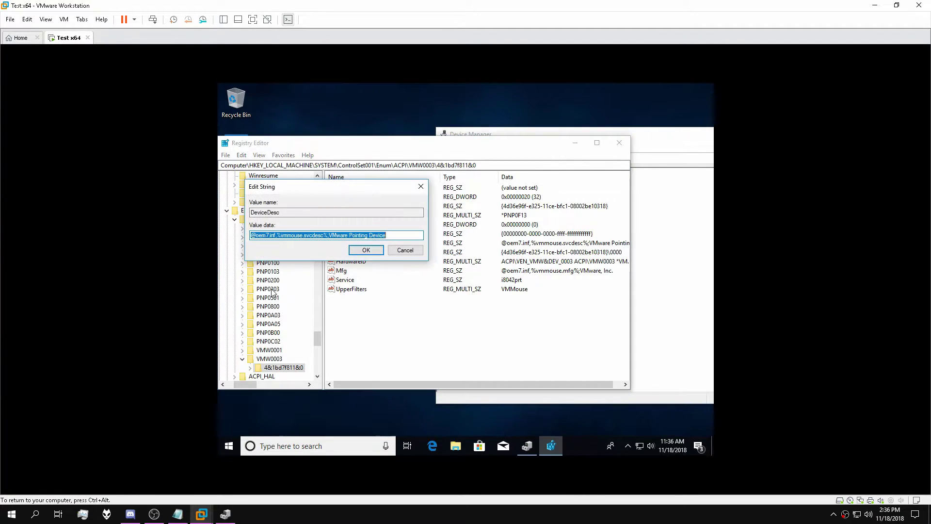
type("HID-compliant mouse")
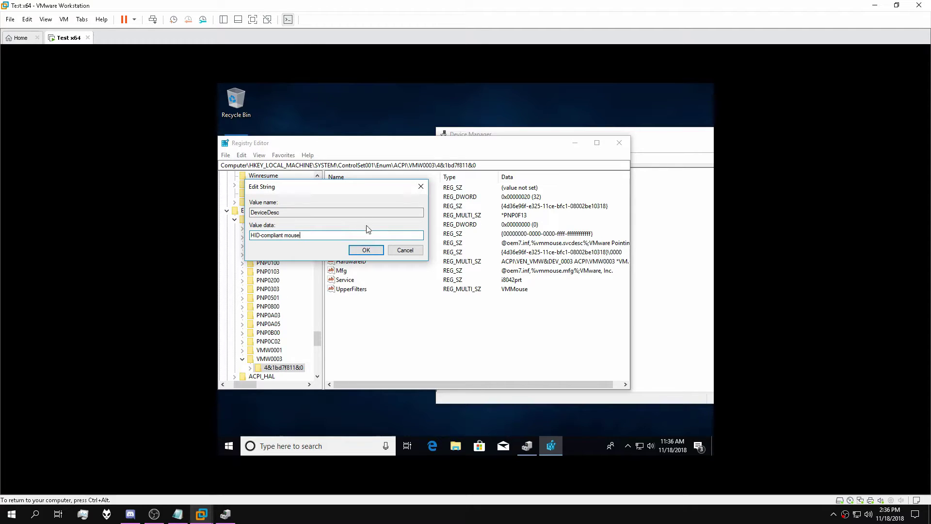
left_click(365, 250)
Step: Set the Mfg value of the ACPI VMW0003 device key to Microsoft
double_click(352, 272)
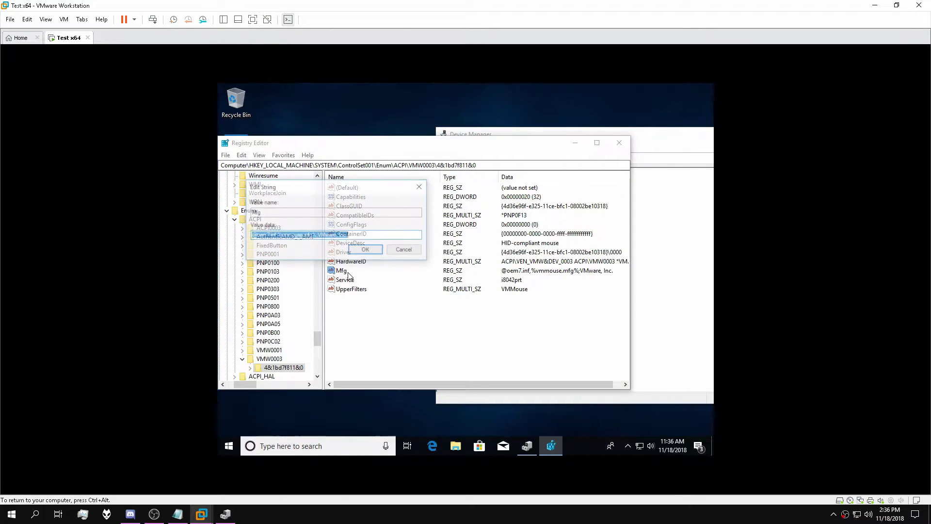
type("Microsoft")
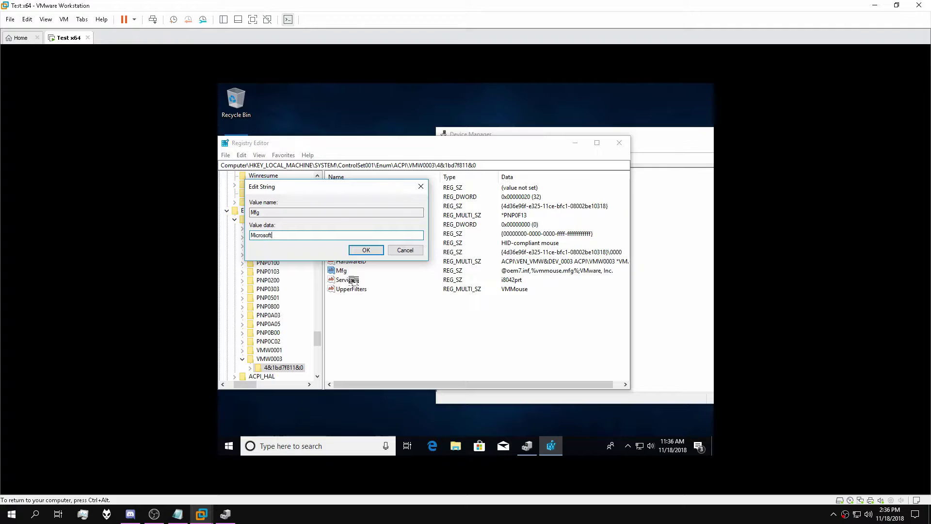
left_click(368, 251)
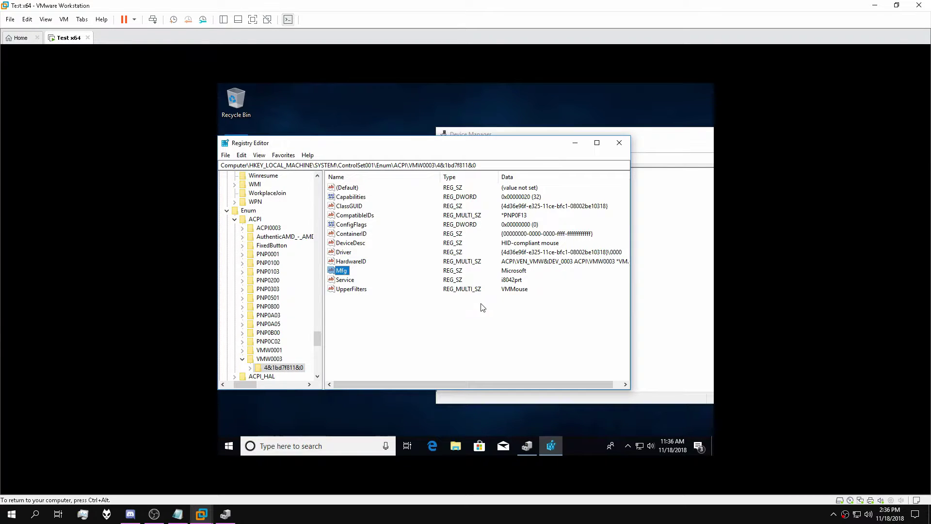
Step: Scan for hardware changes in Device Manager to refresh the list of pointing devices
left_click(670, 233)
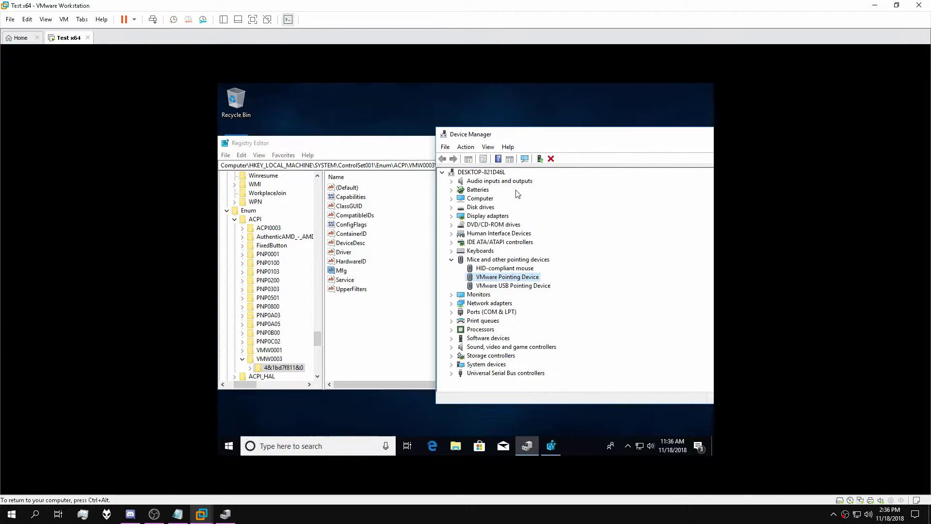
left_click(466, 146)
left_click(481, 184)
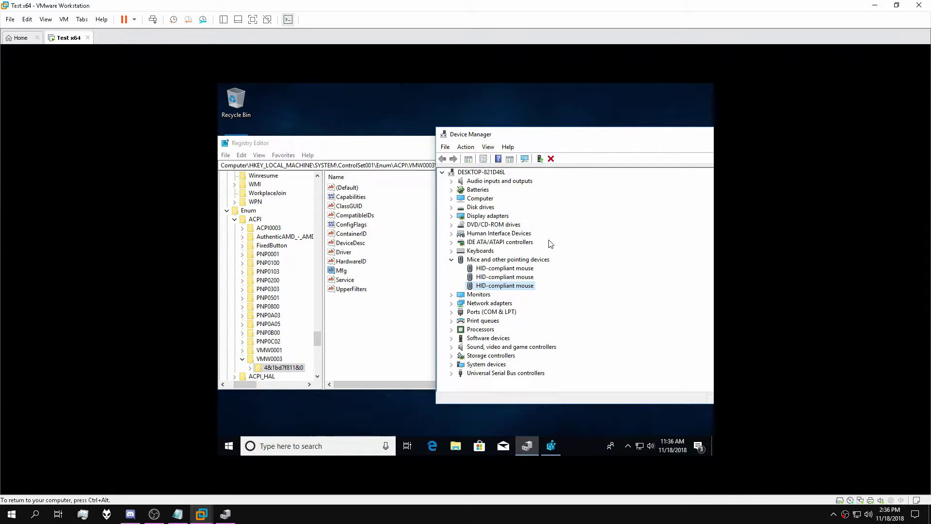
left_click(379, 146)
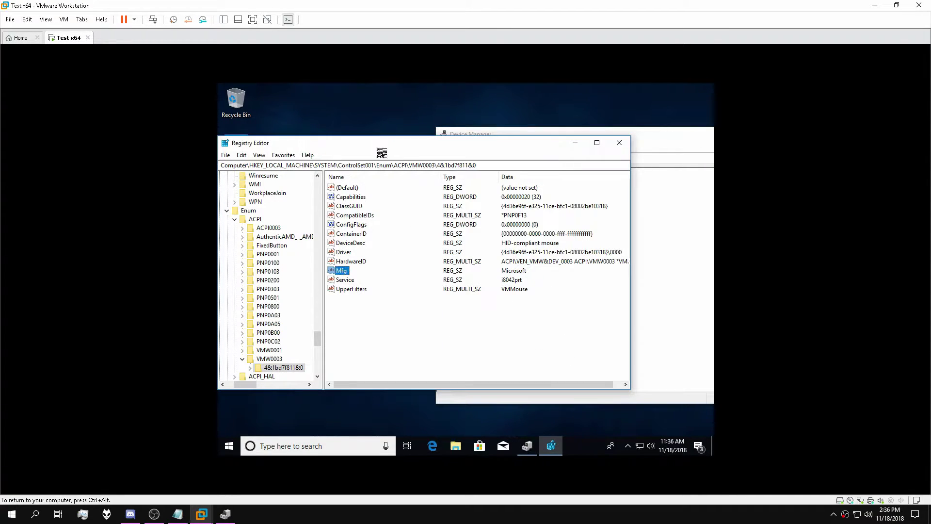
left_click(677, 261)
Step: Check the network adapters, monitors and system devices for VMware names, and select VMware VMCI Bus Device
left_click(452, 260)
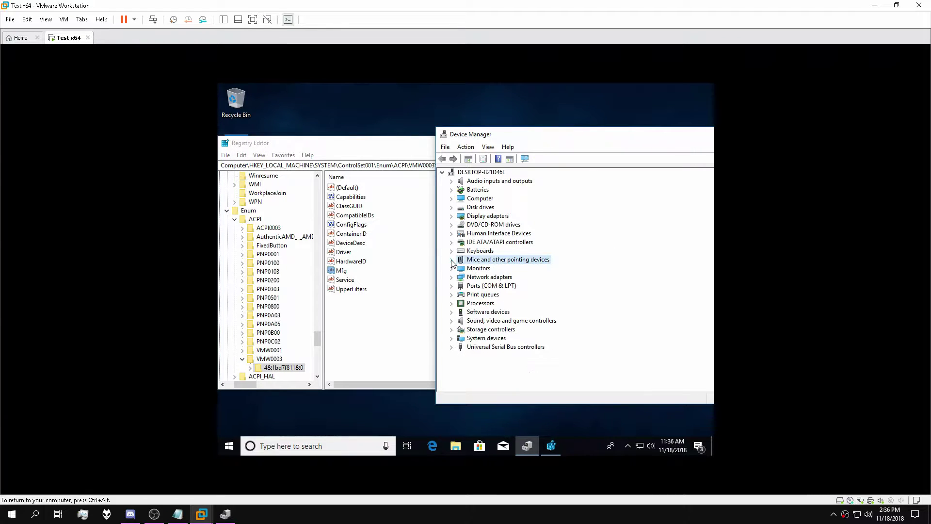
left_click(452, 276)
left_click(452, 277)
left_click(452, 268)
left_click(452, 268)
left_click(451, 338)
scroll(569, 308, "down", 12)
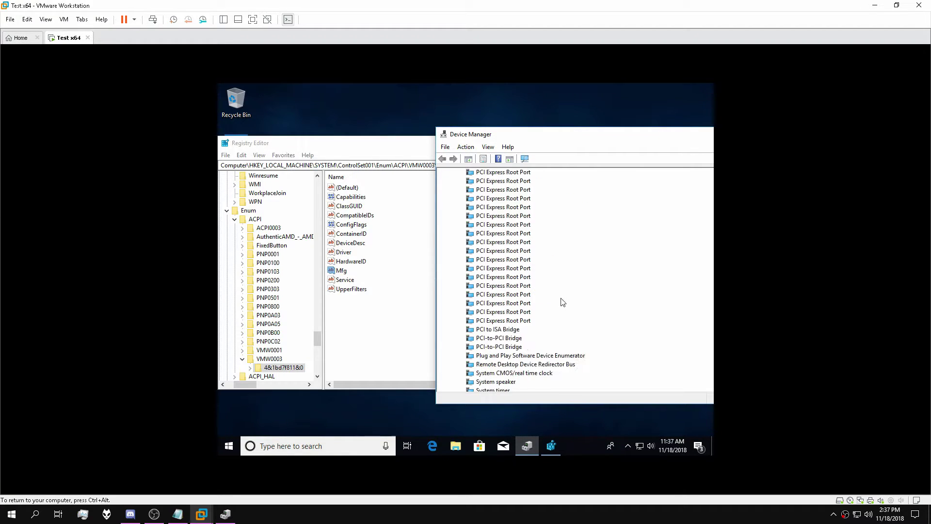
scroll(563, 302, "down", 2)
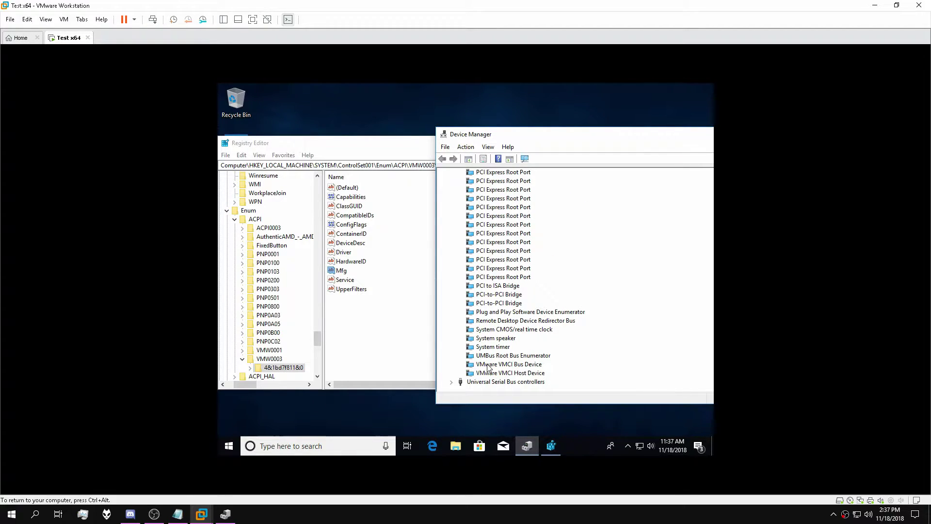
left_click(509, 365)
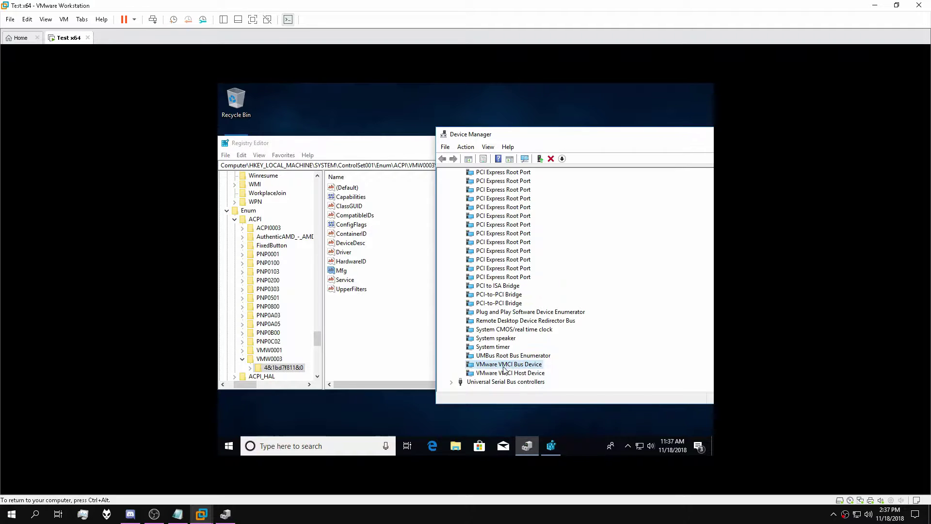
Step: Search the registry from the Computer root for "VMware VMCI Bus device"
left_click_drag(317, 338, 318, 184)
left_click(229, 176)
left_click(241, 156)
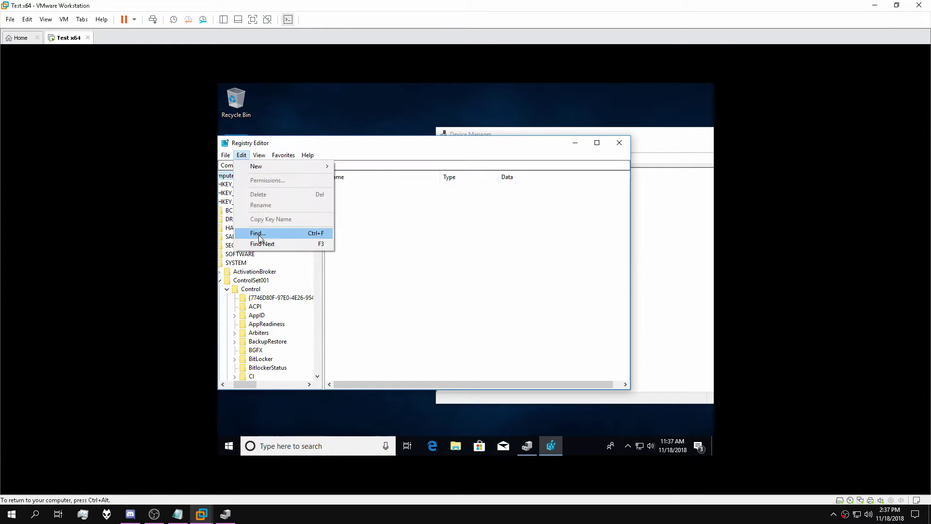
left_click(257, 234)
left_click(640, 330)
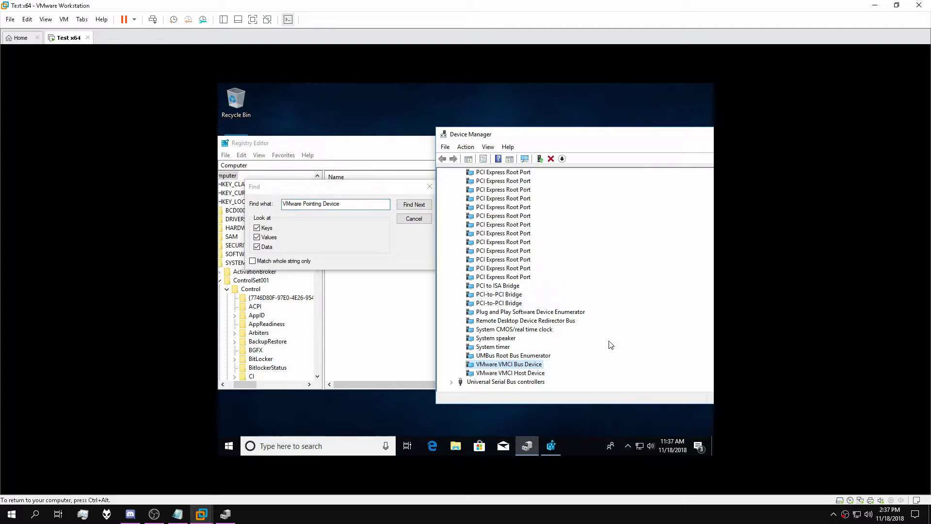
left_click(324, 225)
left_click(648, 287)
left_click(341, 204)
left_click_drag(341, 204, 306, 204)
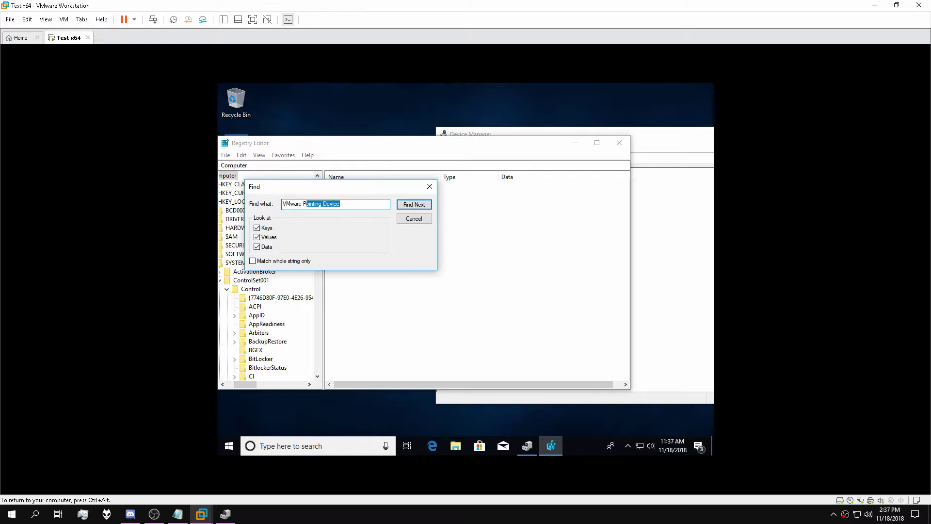
type("VMware VMCI")
left_click(649, 265)
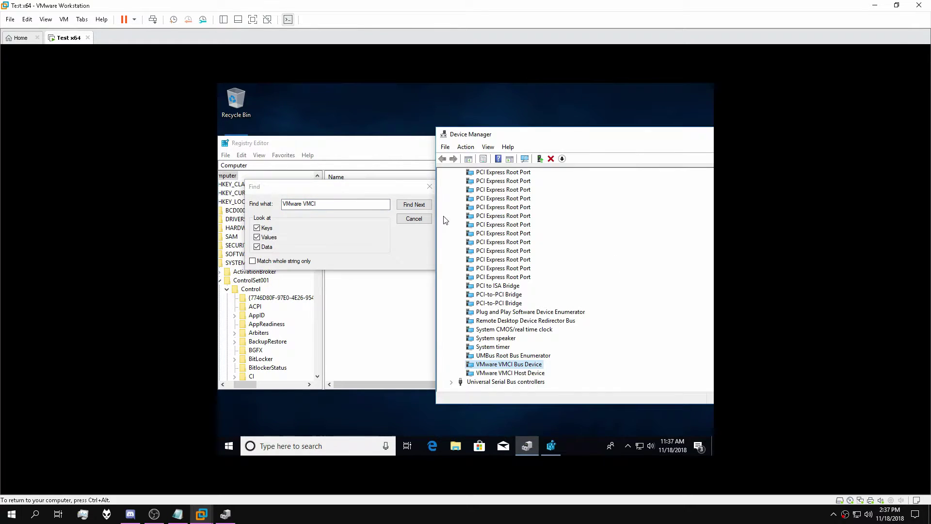
left_click(329, 197)
type("Bus device")
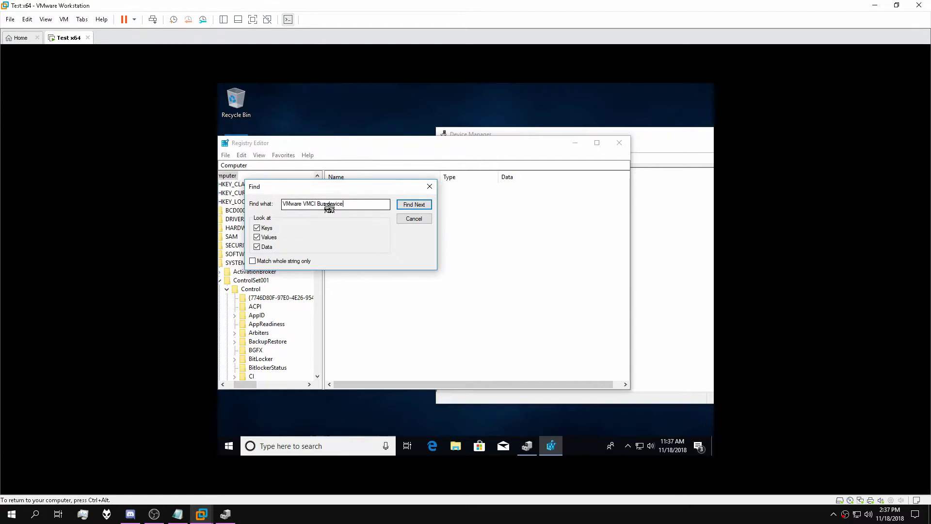
key("Return")
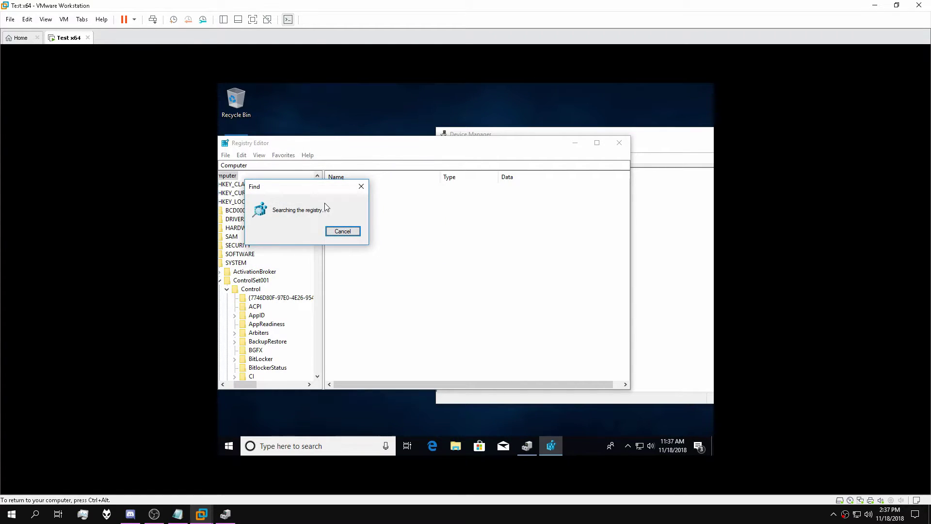
left_click(437, 518)
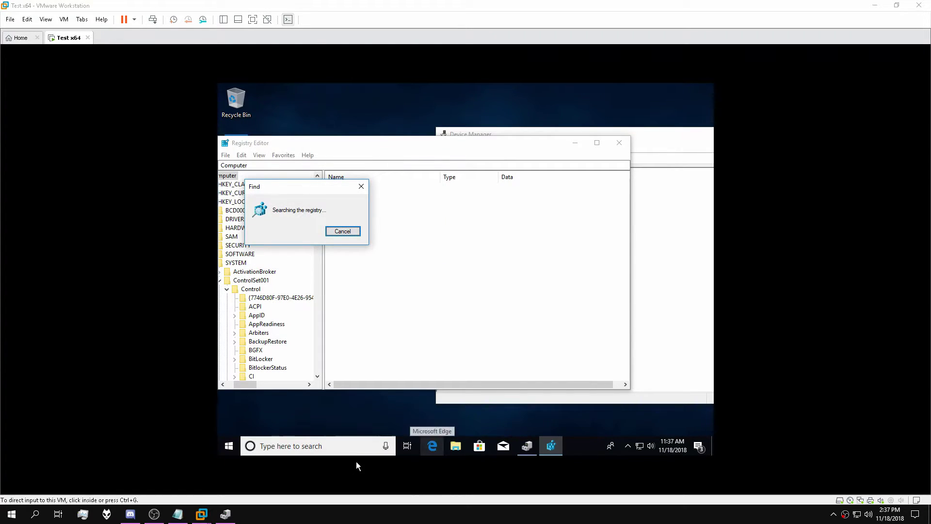
Step: Set the DriverDesc value of the found class key 0132 to Microsoft Bus Device
left_click(350, 217)
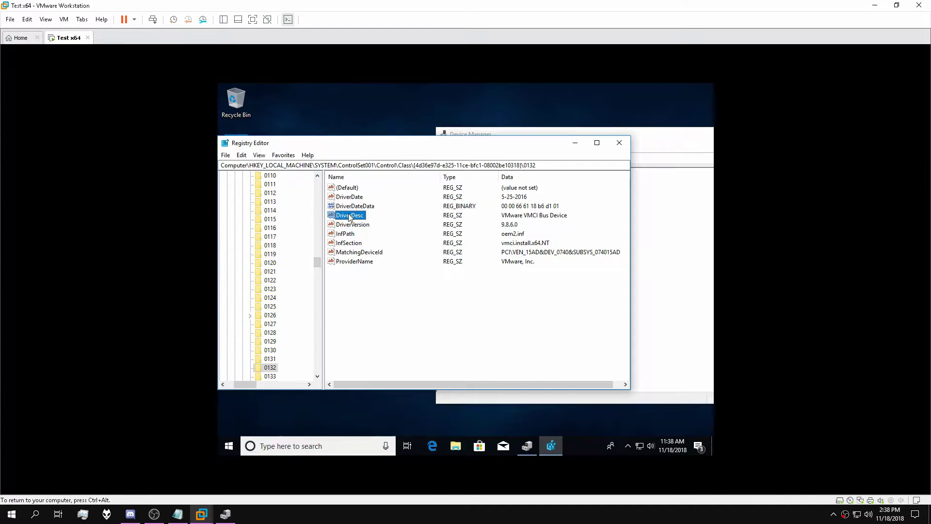
double_click(349, 217)
left_click(297, 235)
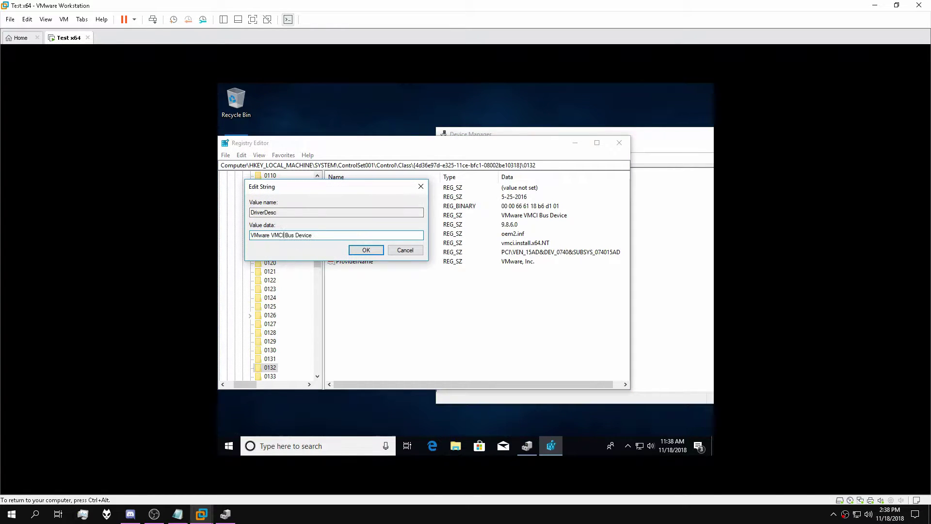
left_click_drag(313, 235, 218, 234)
left_click_drag(285, 234, 217, 228)
type("Microsoft")
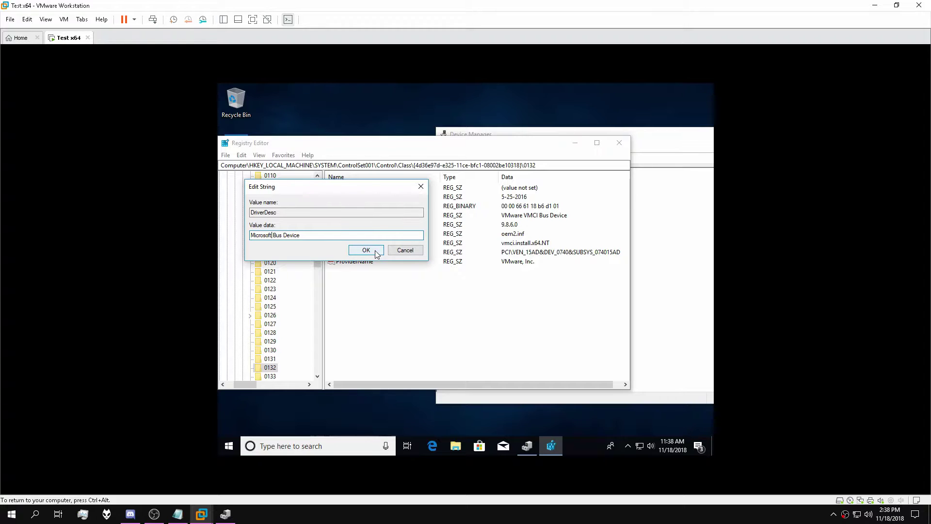
left_click(366, 250)
Step: Set the ProviderName value of class key 0132 to Microsoft
double_click(381, 263)
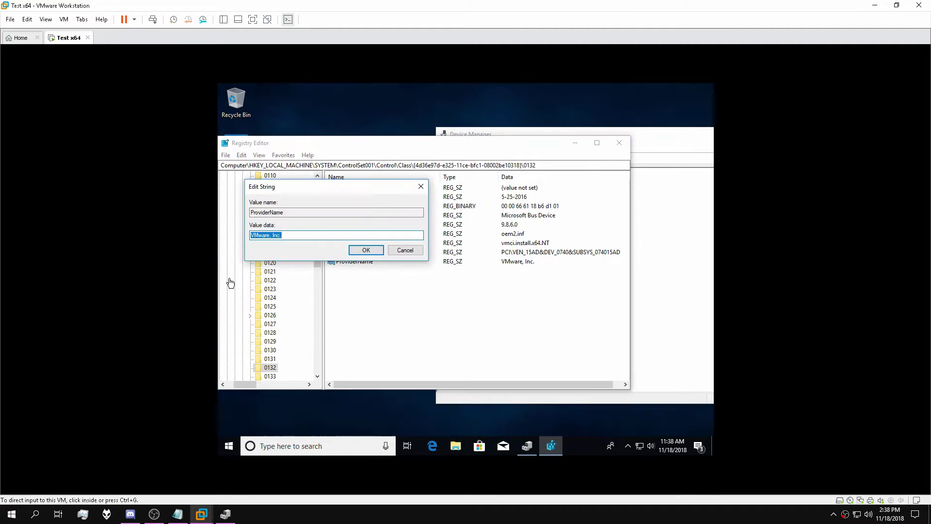
type("Microsoft")
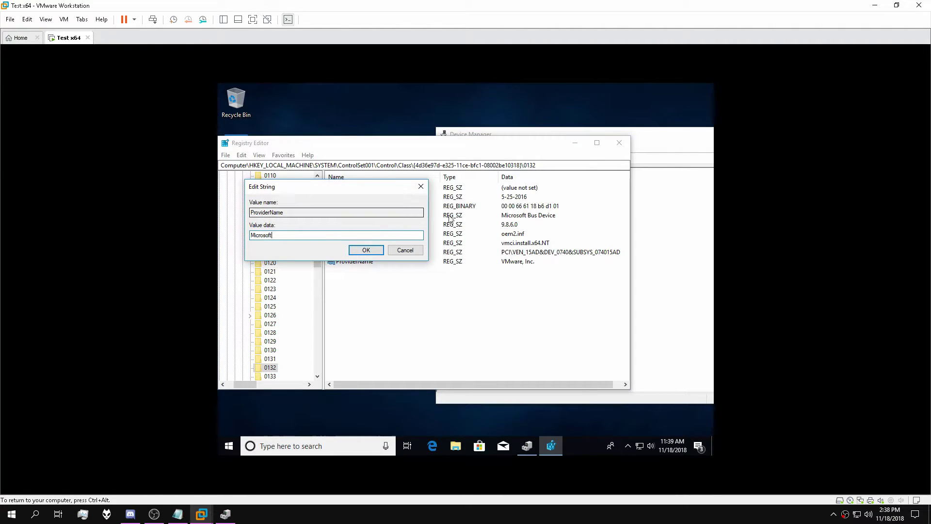
left_click(365, 251)
Step: Find the next registry match and set the DeviceDesc value of the PCI VEN_15AD&DEV_0740 device key to Microsoft Bus Device
key("F3")
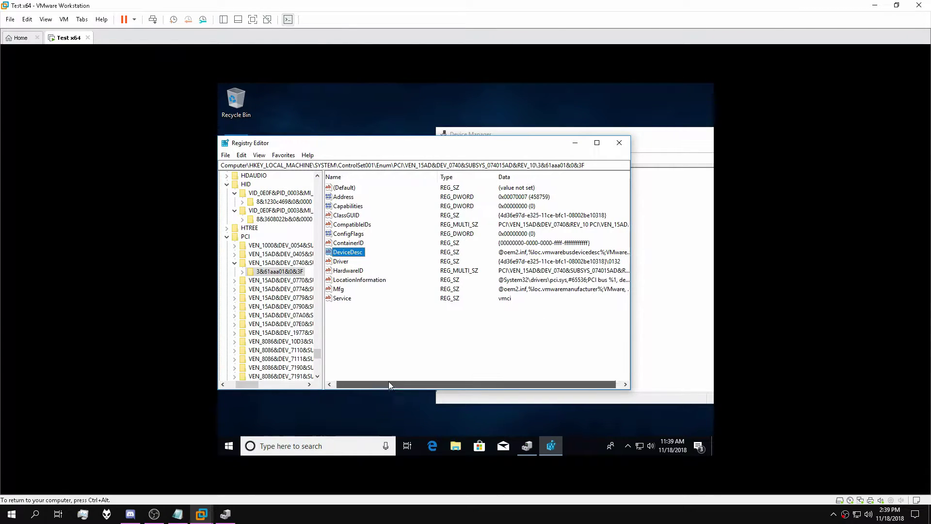
double_click(349, 252)
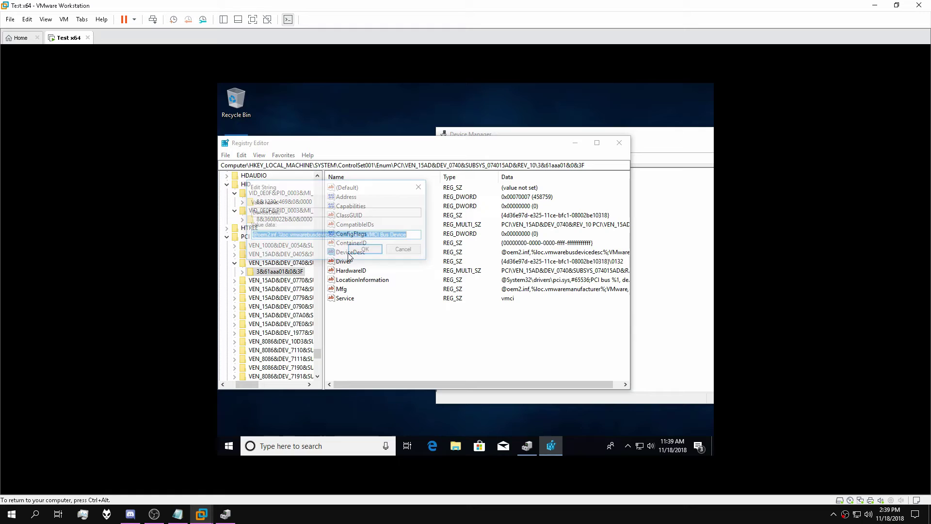
left_click(407, 235)
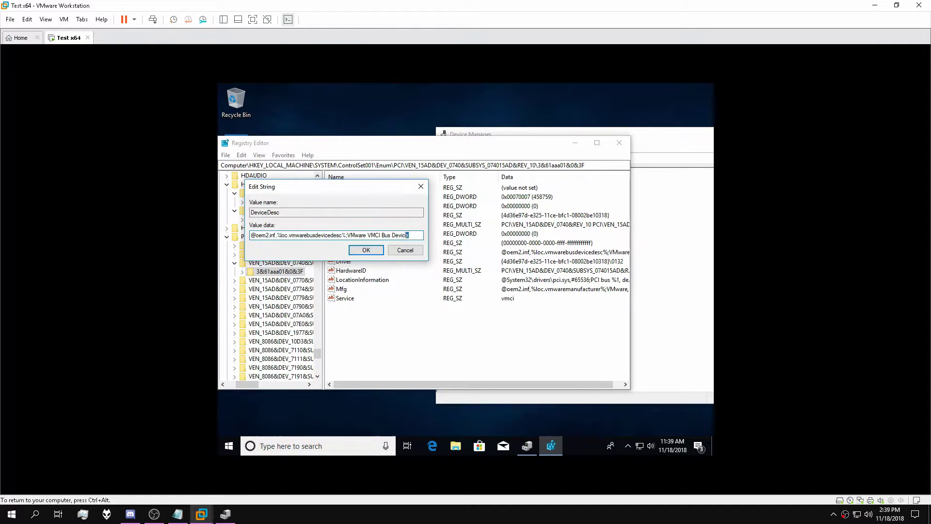
left_click_drag(407, 236, 217, 234)
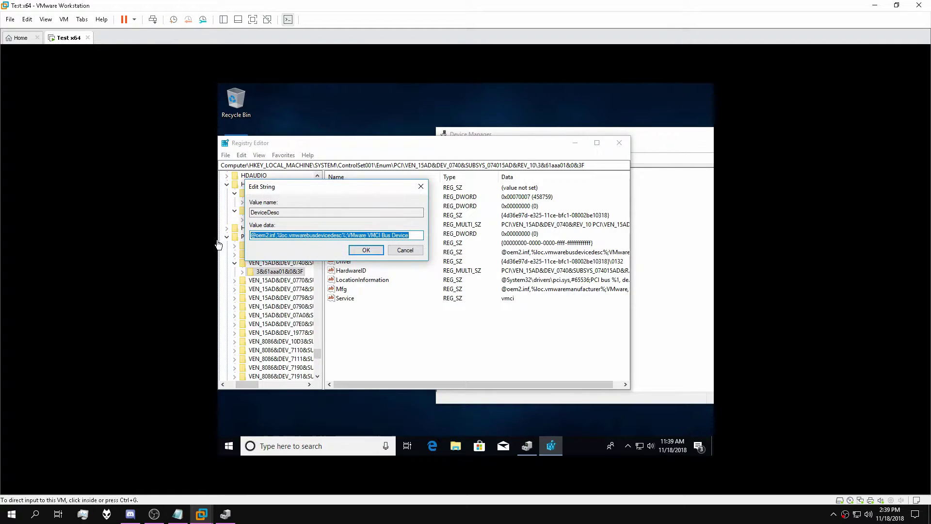
type("Microsoft Bus")
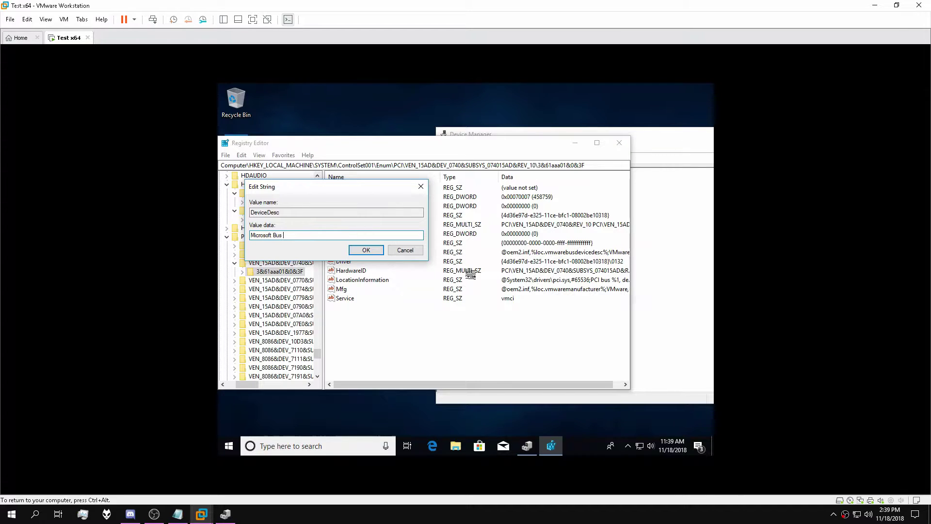
type(" Device")
left_click(379, 250)
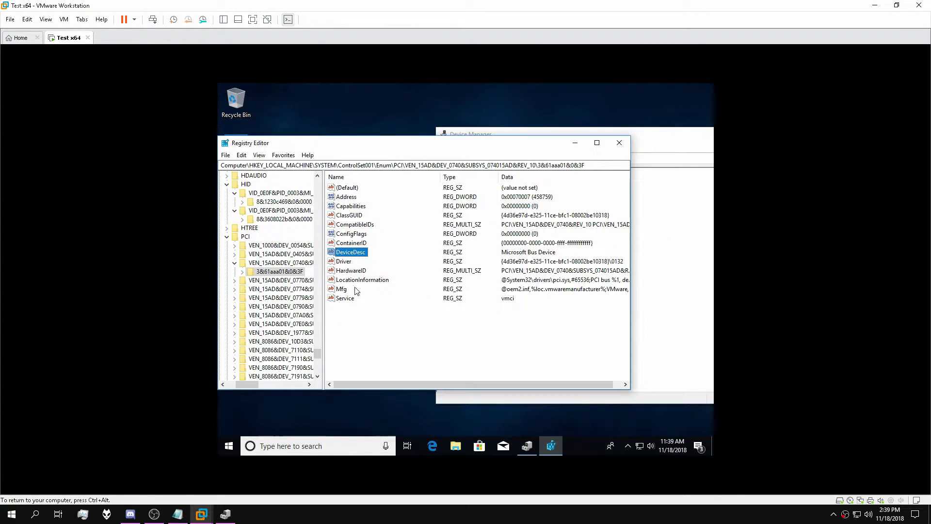
Step: Set the Mfg value of the PCI VEN_15AD&DEV_0740 device key to Microsoft
left_click_drag(394, 383, 402, 382)
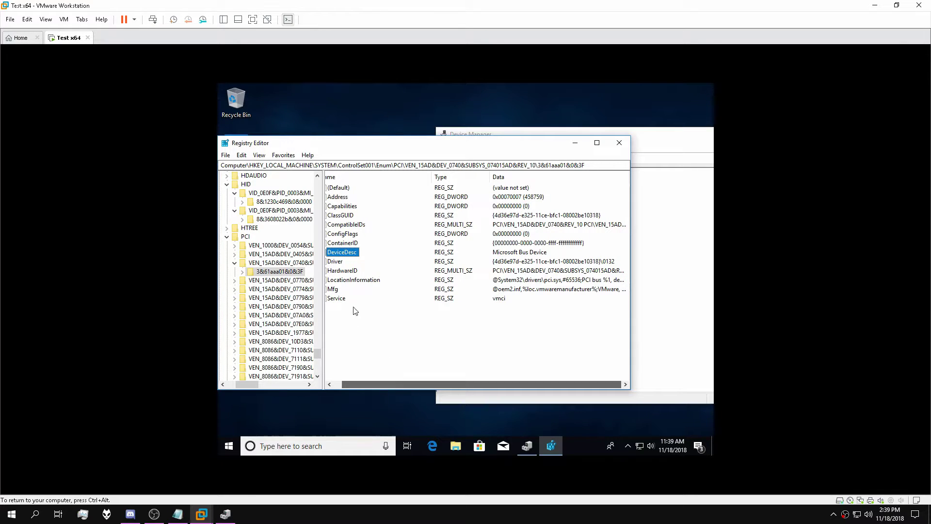
left_click(334, 290)
double_click(334, 290)
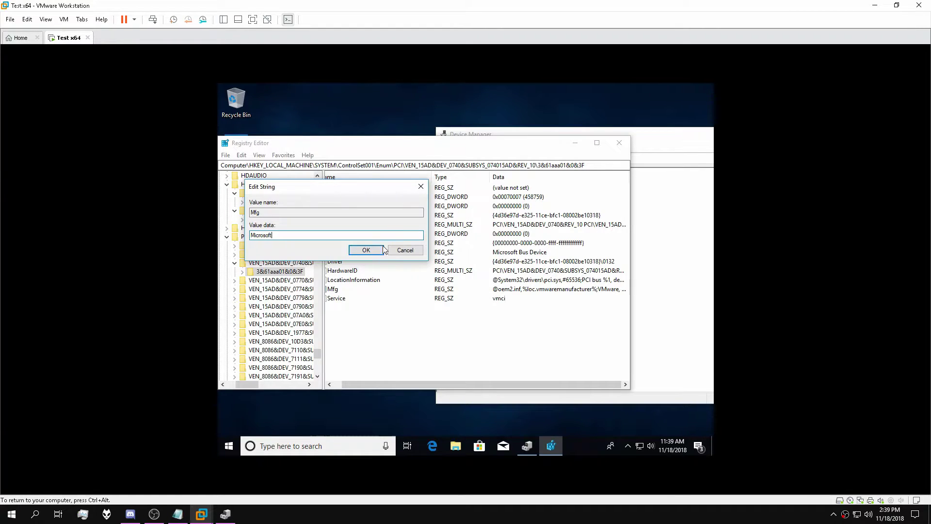
left_click(366, 250)
left_click_drag(387, 383, 378, 381)
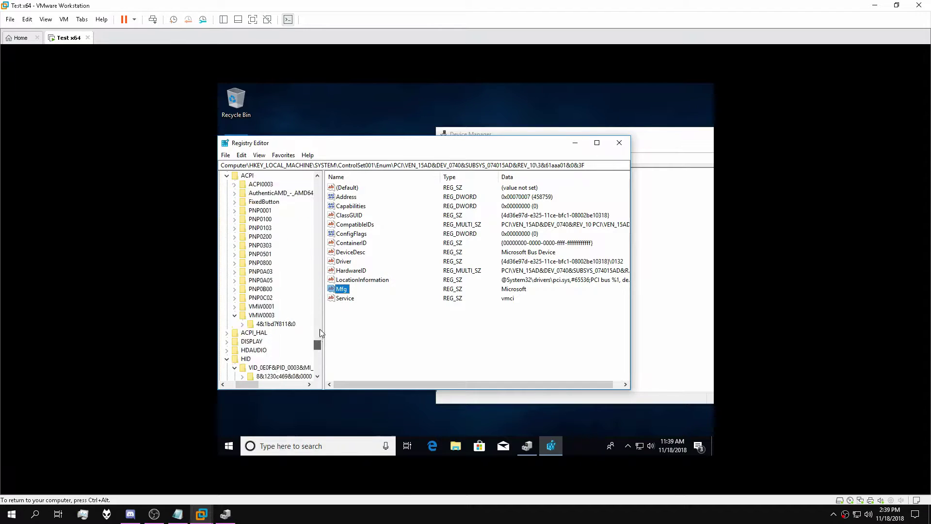
Step: Search the registry from the Computer root for the VMware VMCI Host Device listed in Device Manager
left_click_drag(317, 354, 317, 181)
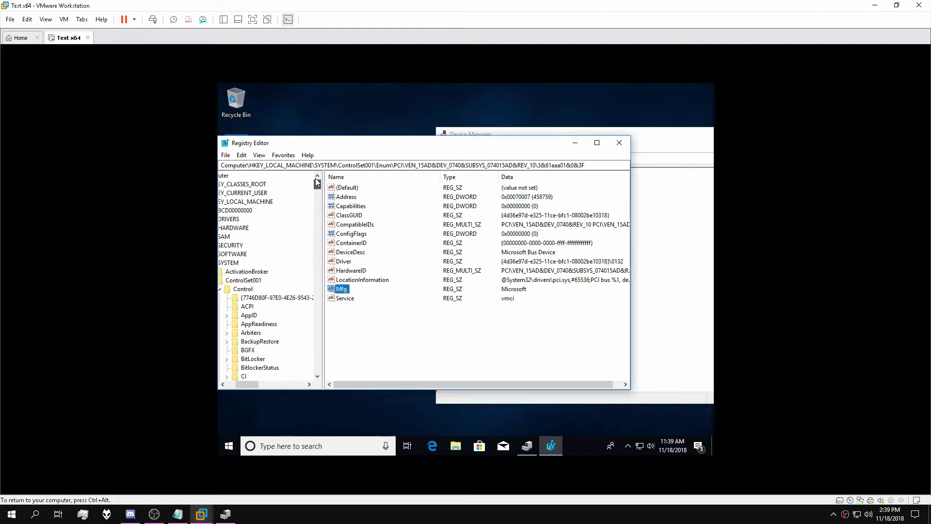
left_click(226, 176)
left_click(241, 155)
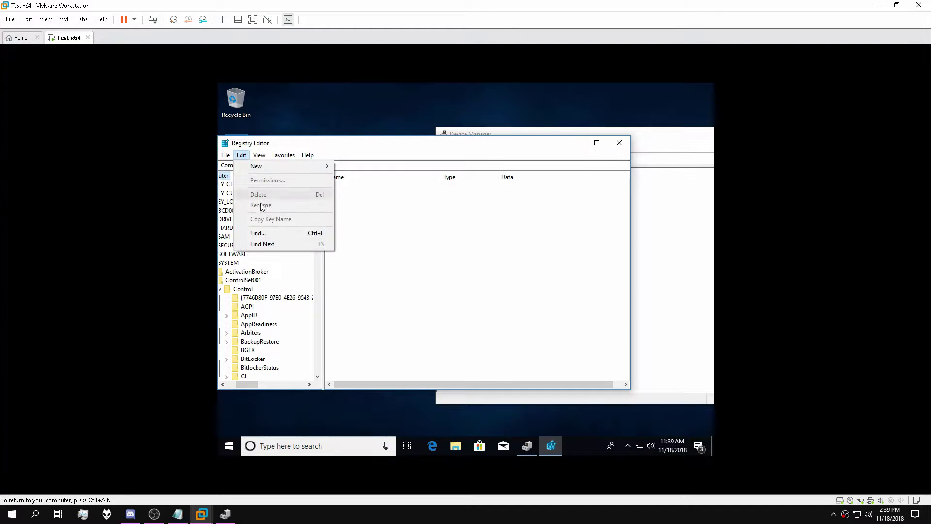
left_click(263, 231)
left_click(672, 318)
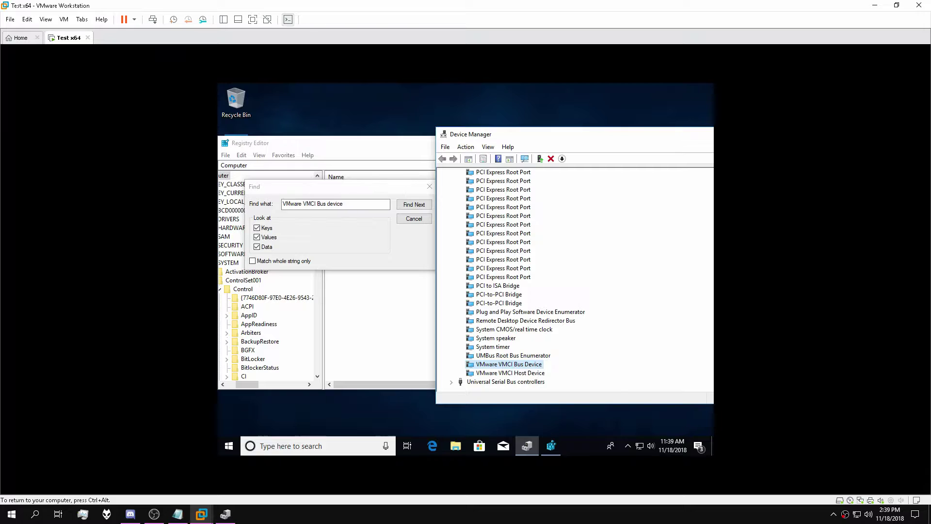
left_click(331, 228)
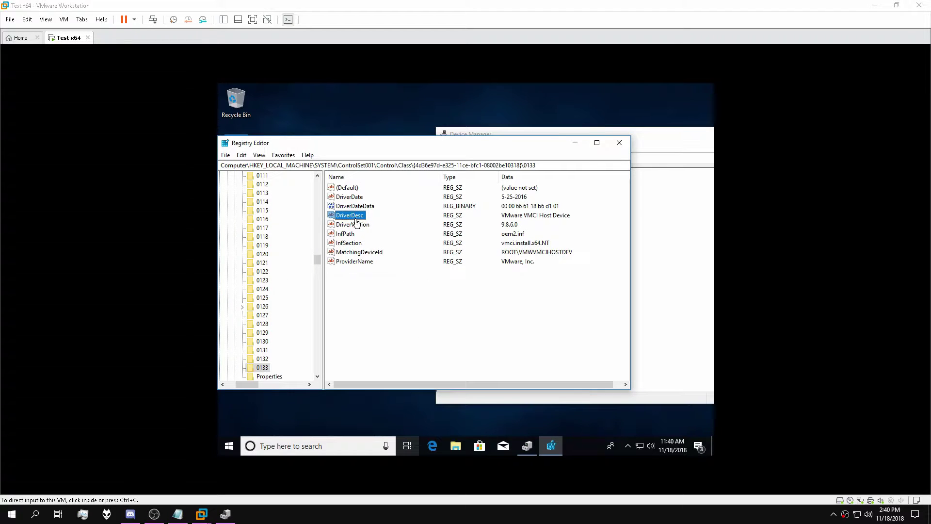
Step: In class key 0133, set DriverDesc to Microsoft Host Device and ProviderName to Microsoft
left_click(353, 219)
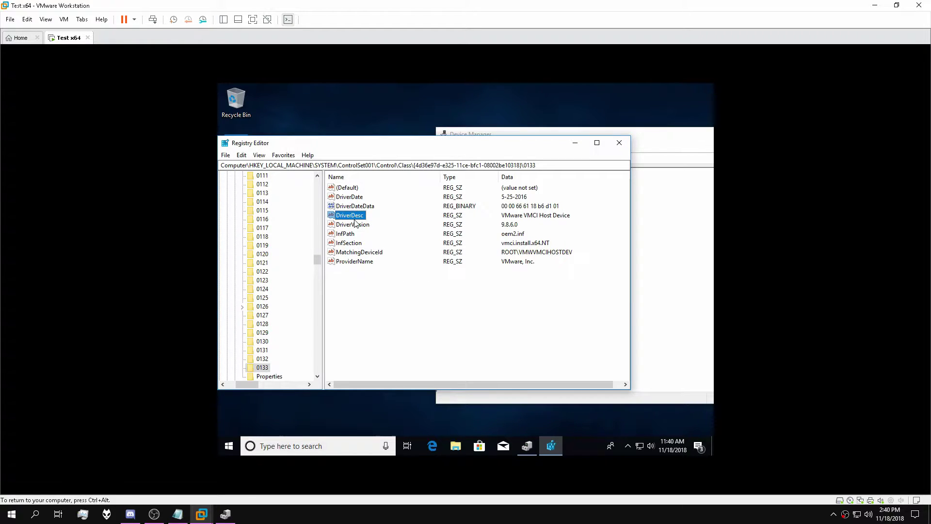
double_click(353, 215)
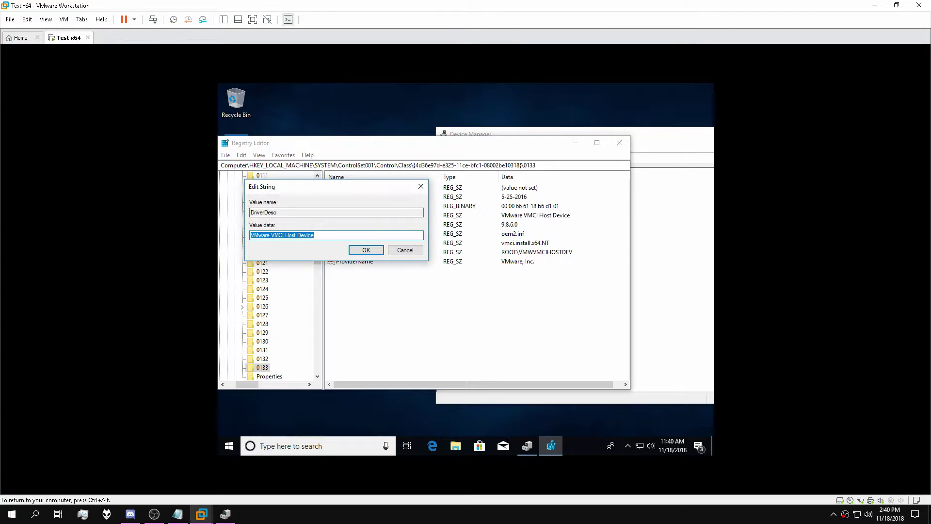
key("ctrl+shift+Left")
key("ctrl+shift+Left")
type("Microsoftr")
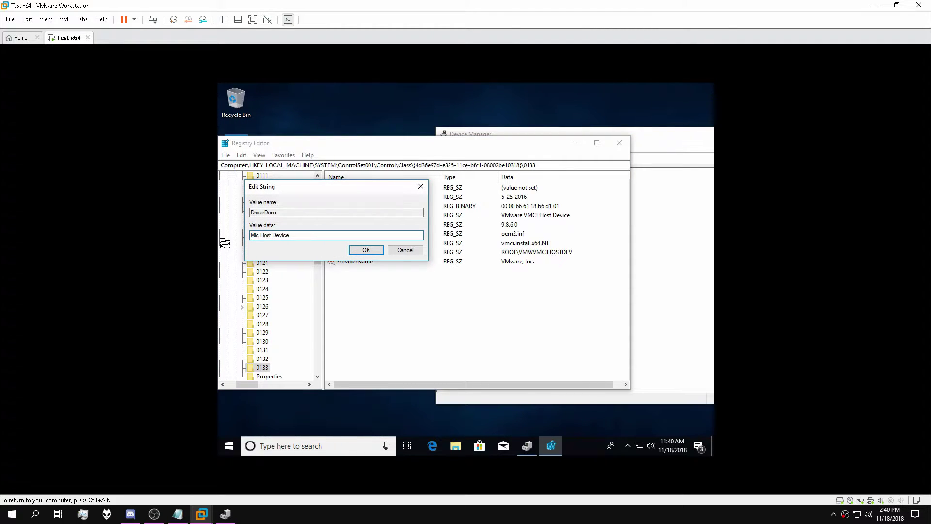
key("Return")
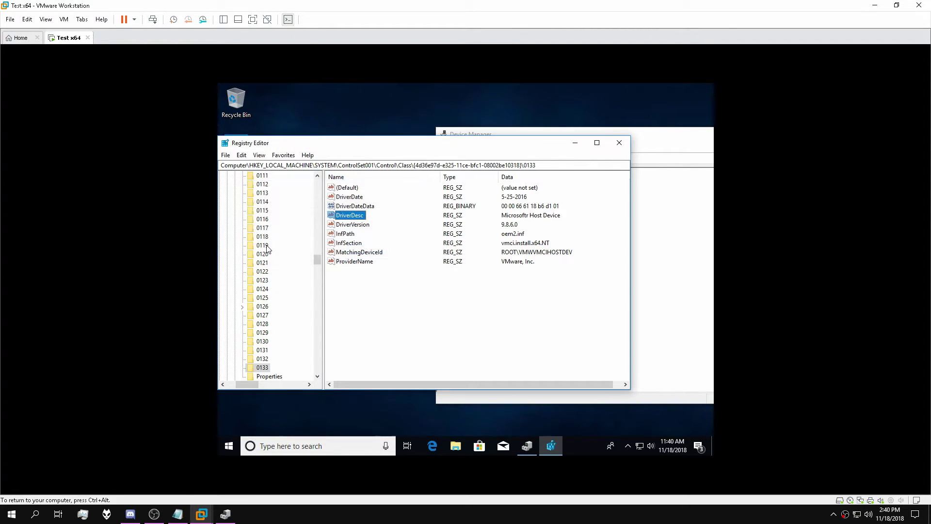
double_click(345, 216)
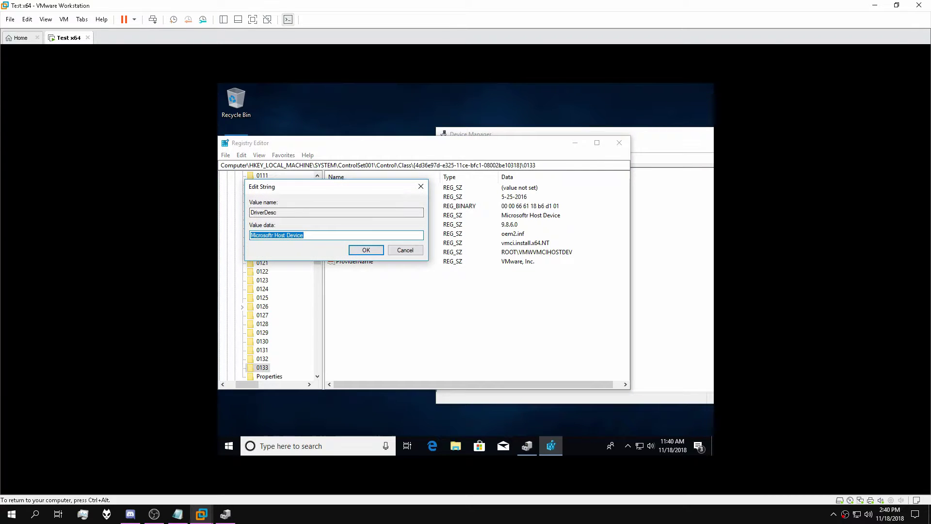
left_click(272, 236)
key("BackSpace")
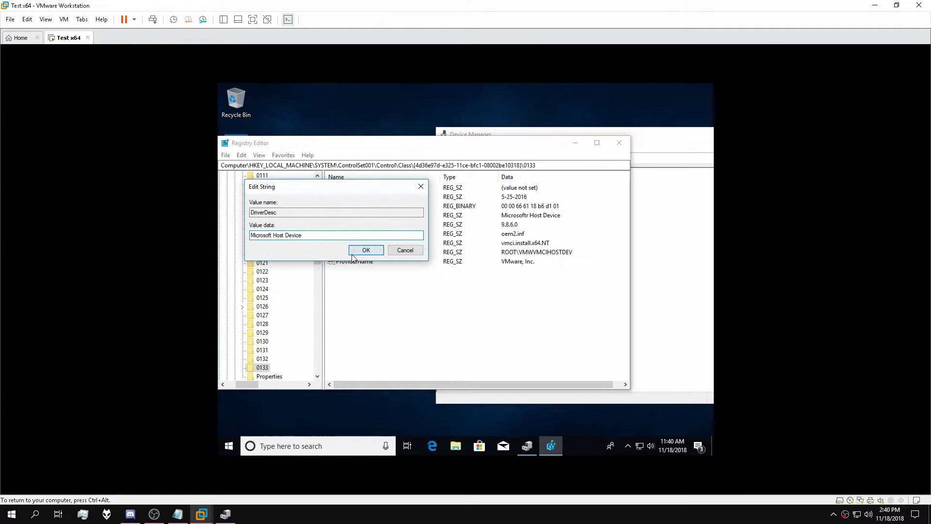
left_click(350, 251)
double_click(349, 262)
type("Micro")
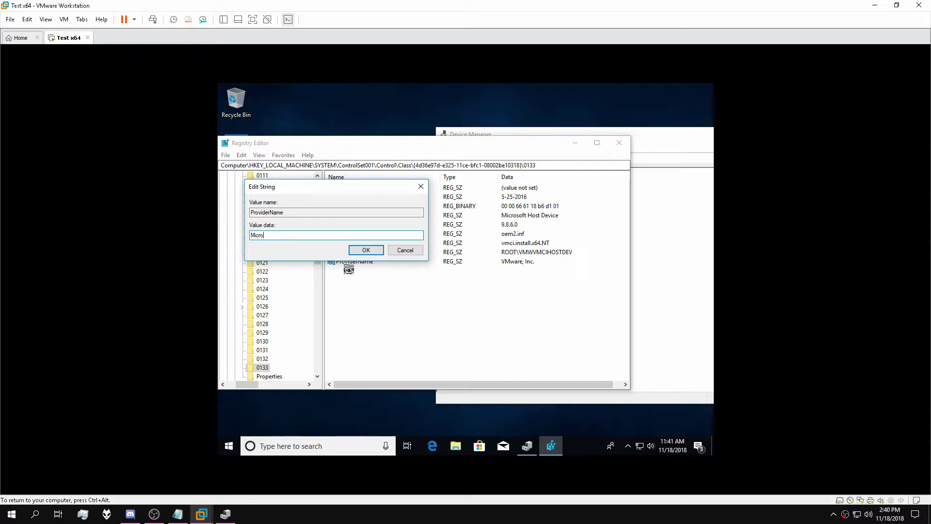
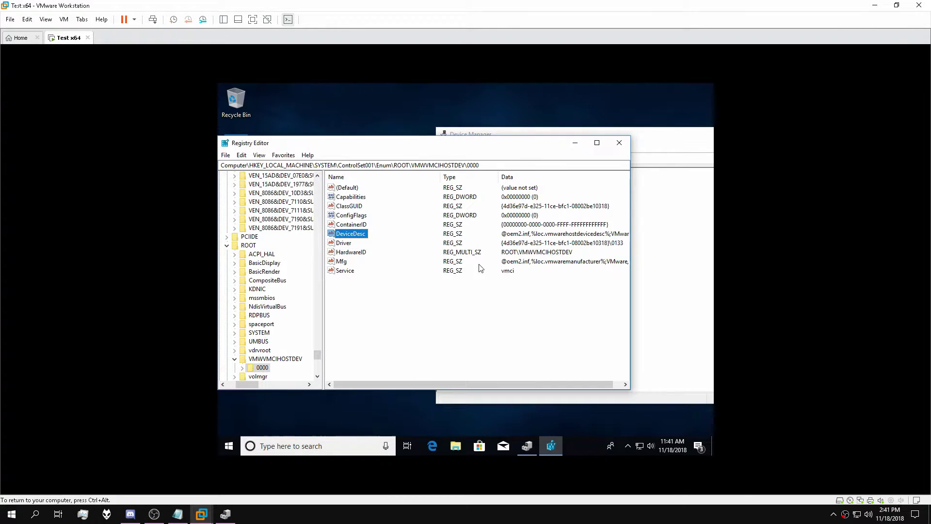
Step: Set the DeviceDesc value of the ROOT VMWVMCIHOSTDEV 0000 key to Microsoft Host Device
double_click(361, 233)
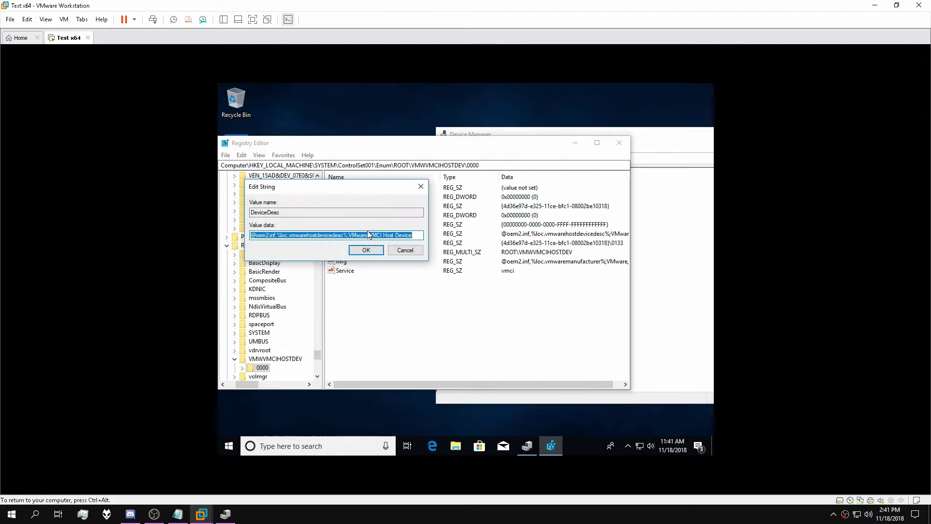
type("Microsoft Host")
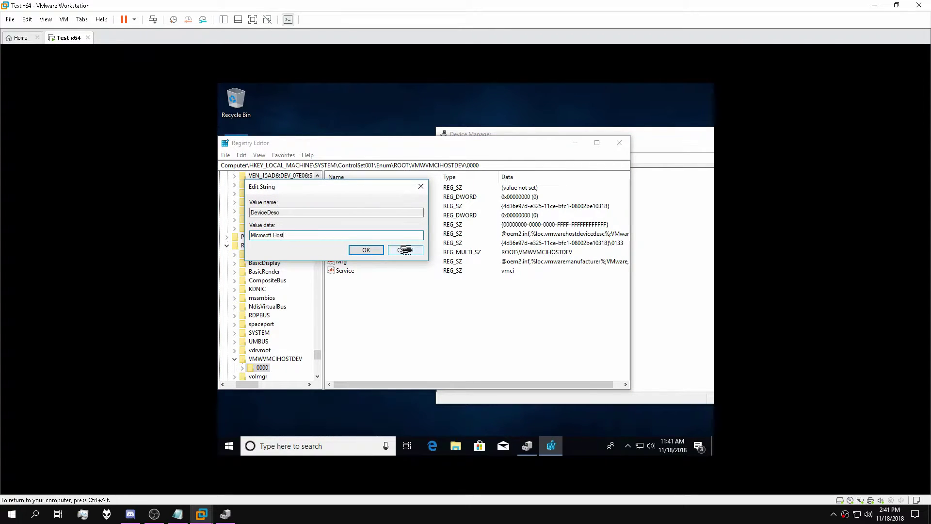
type(" Device")
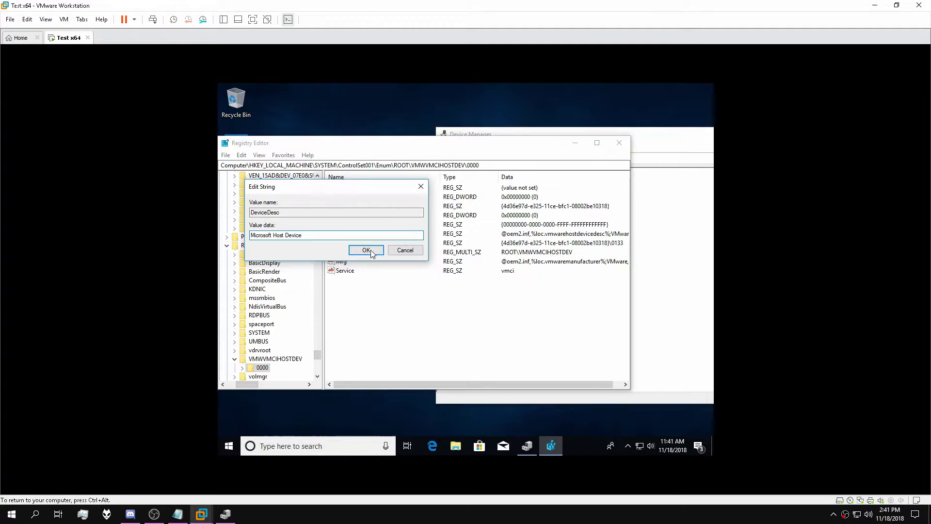
left_click(366, 250)
Step: Set the Mfg value of the ROOT VMWVMCIHOSTDEV 0000 key to Microsoft
double_click(343, 263)
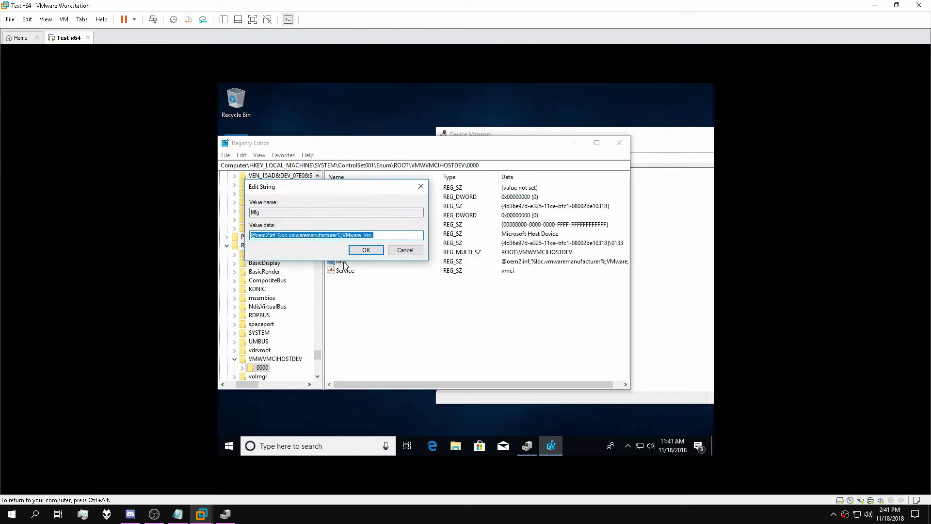
type("Microsoft")
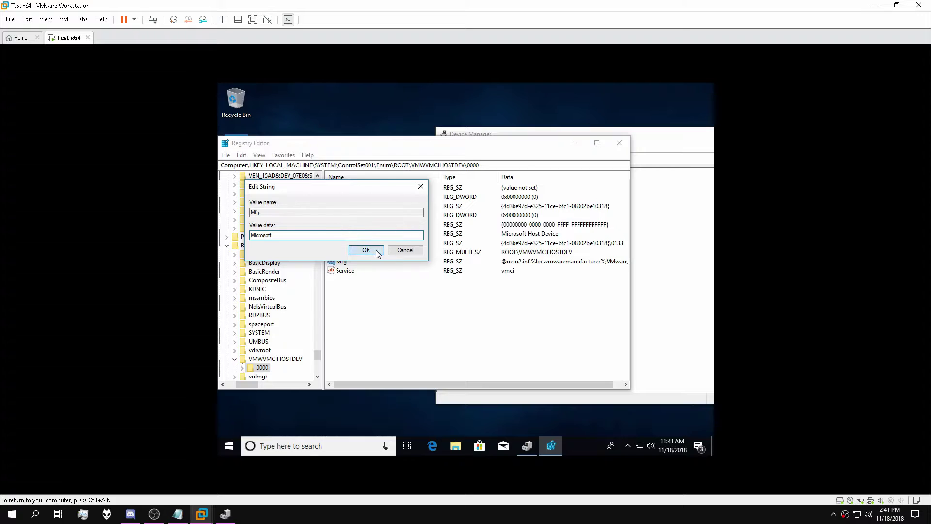
left_click(367, 250)
Step: Scan for hardware changes in Device Manager and check the Universal Serial Bus controllers for VMware names
left_click(651, 287)
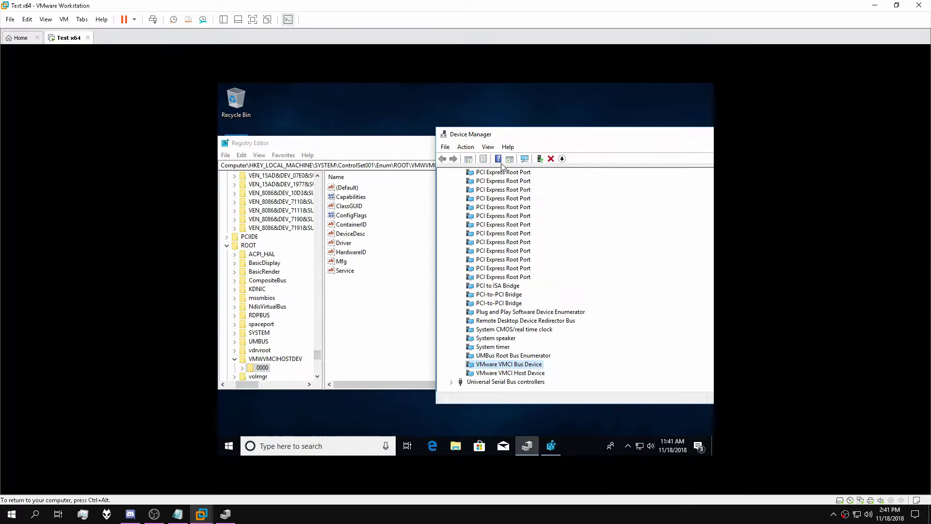
left_click(467, 146)
left_click(504, 194)
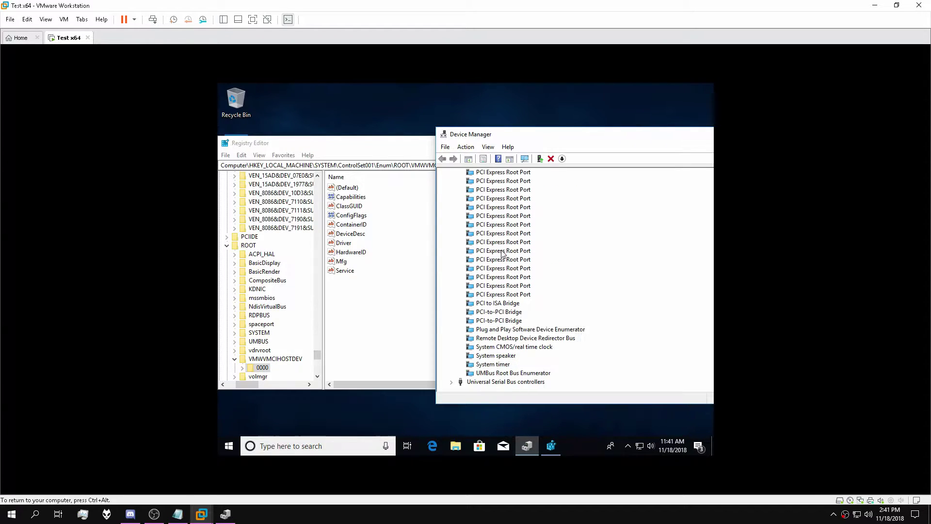
left_click(455, 381)
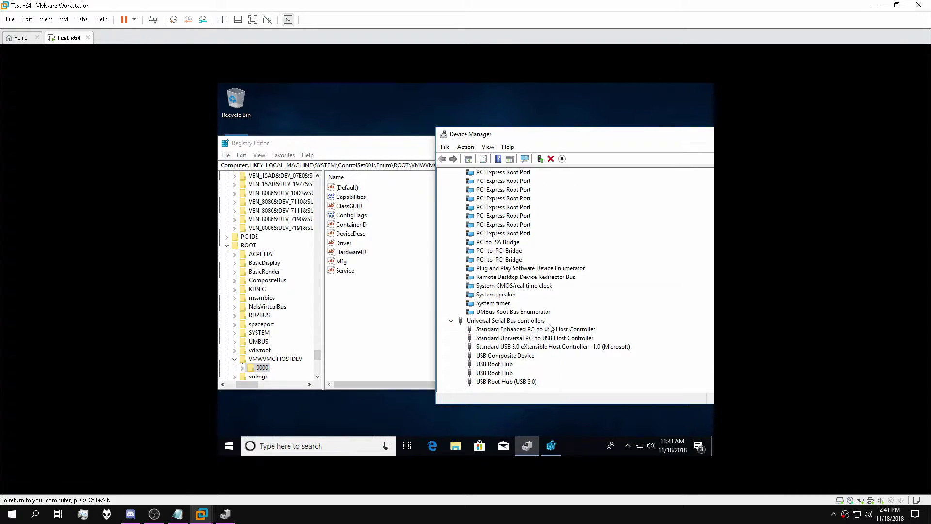
left_click(451, 323)
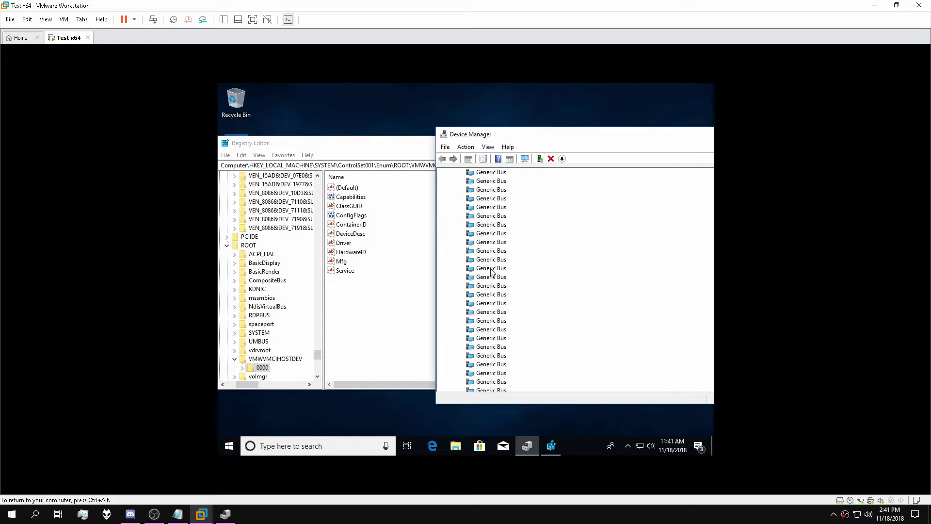
Step: Close Device Manager and collapse the registry tree down to its root hives
left_click(701, 134)
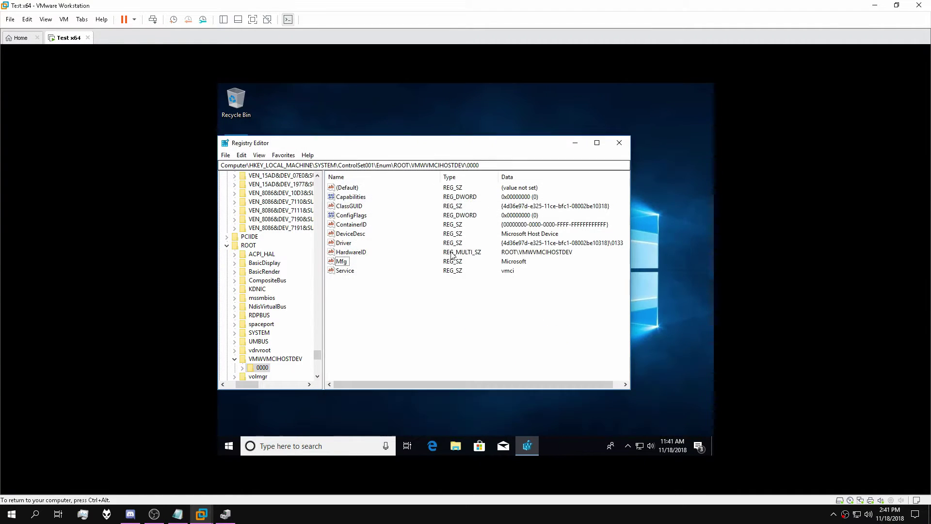
left_click_drag(316, 356, 316, 178)
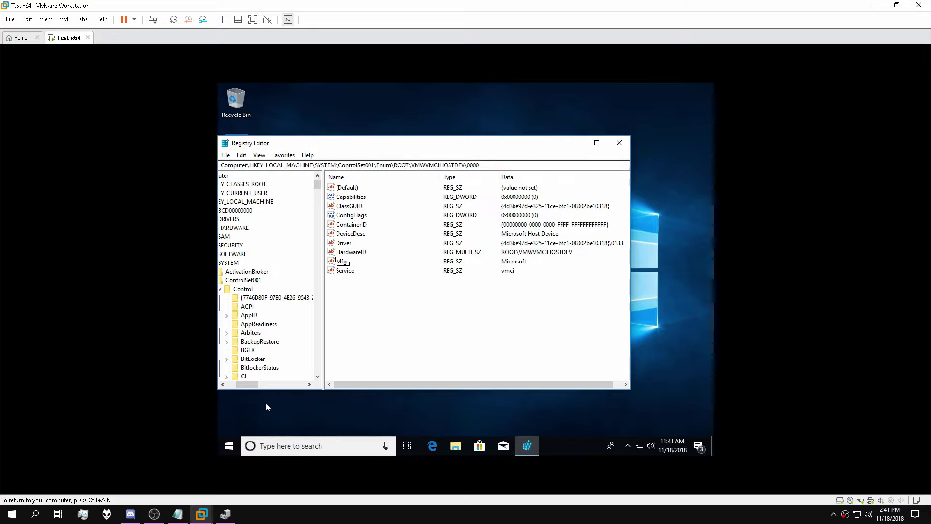
left_click_drag(251, 389, 238, 390)
left_click(247, 279)
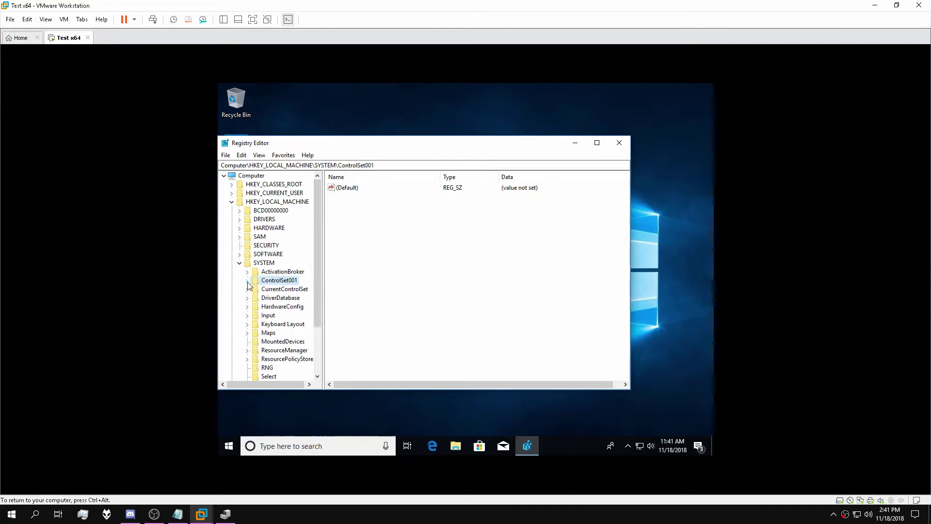
left_click(239, 263)
left_click(231, 202)
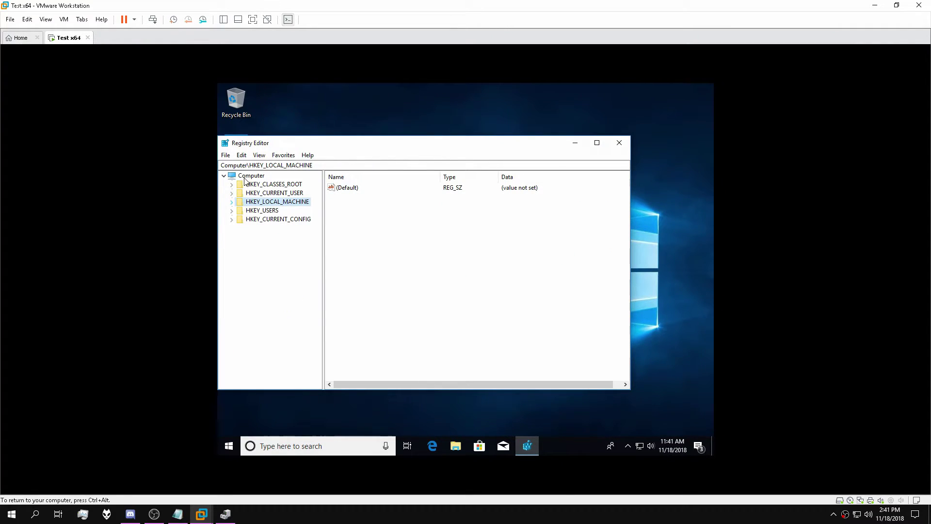
left_click(227, 155)
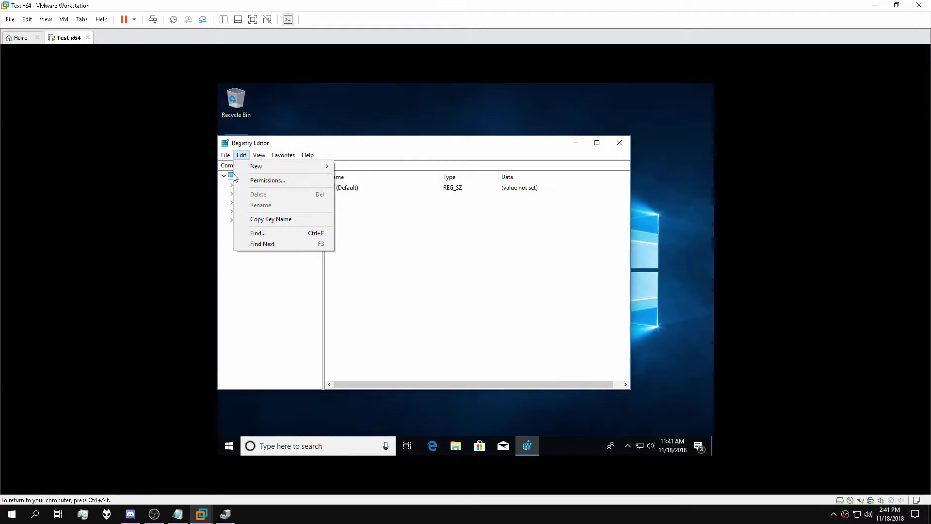
left_click(272, 177)
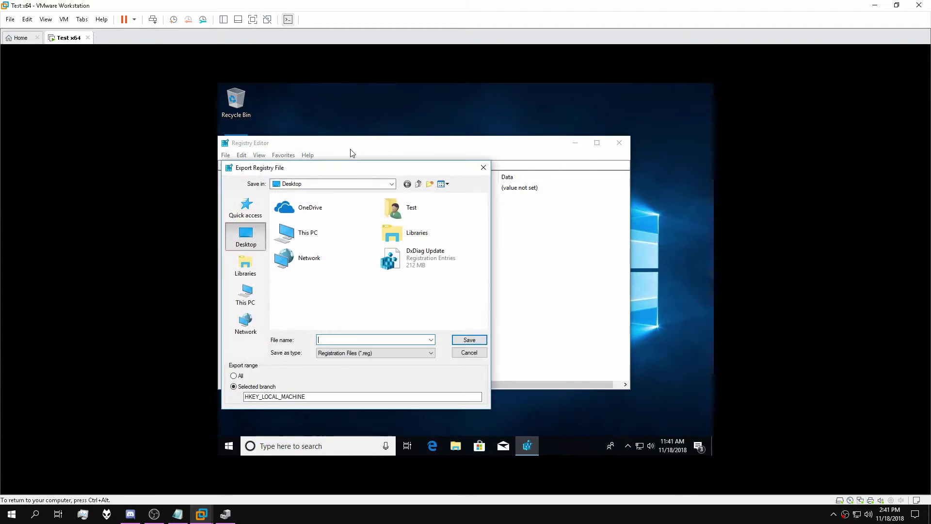
left_click(470, 352)
Step: Export the entire registry from the Computer root to the desktop as devicemanagerupdate, and check the exported file there
double_click(245, 178)
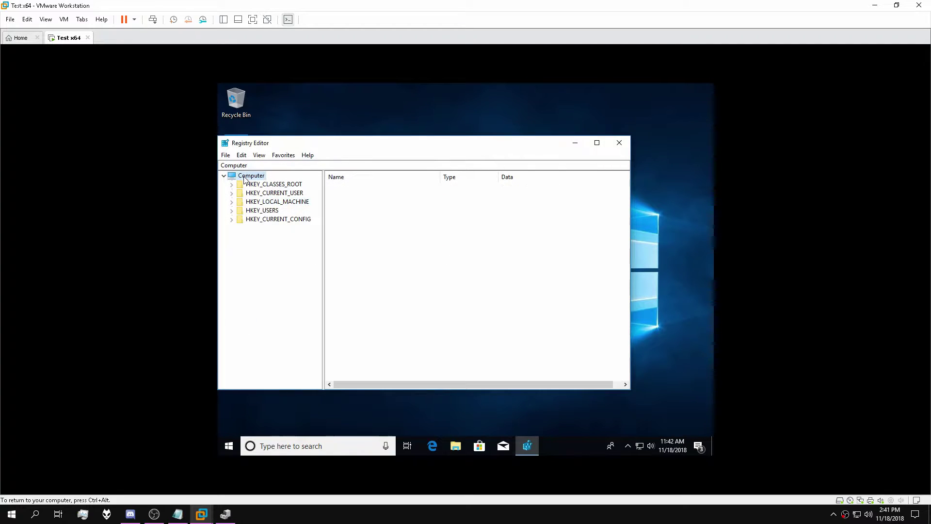
left_click(226, 155)
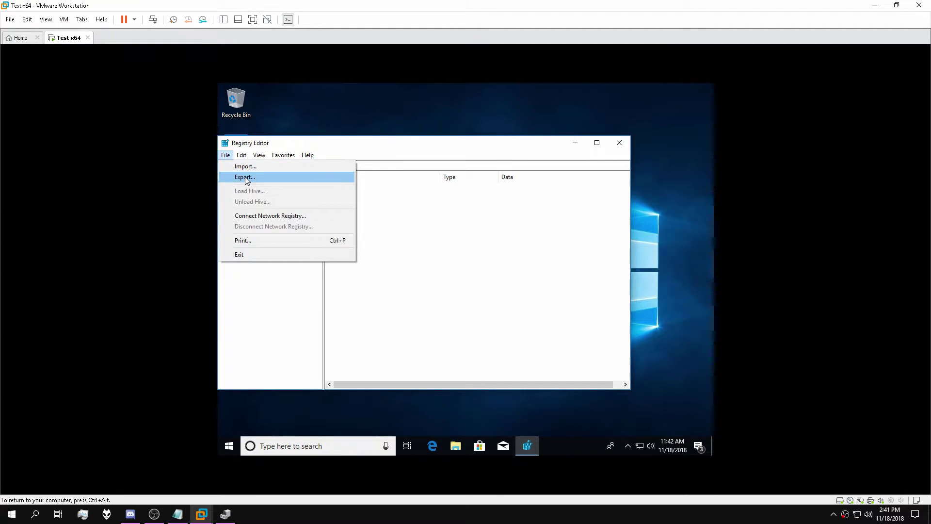
left_click(264, 177)
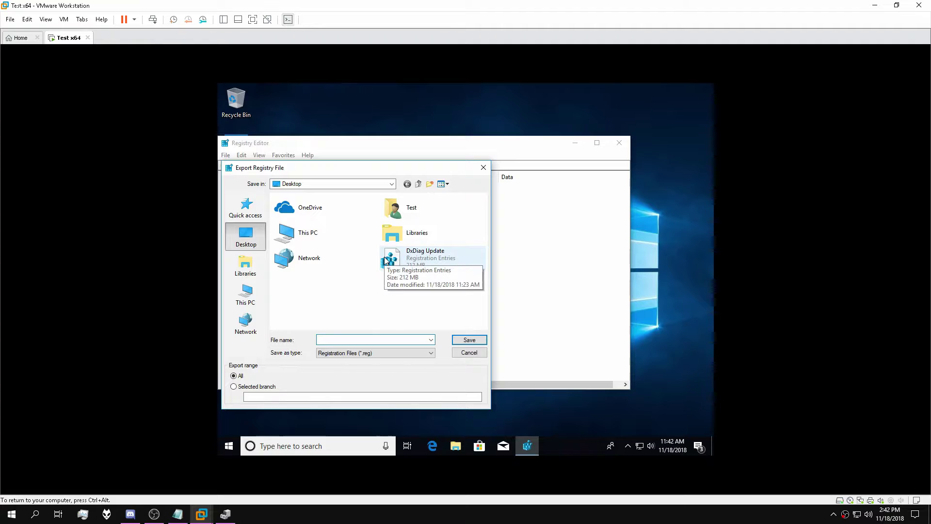
type("devicemanagerupdate")
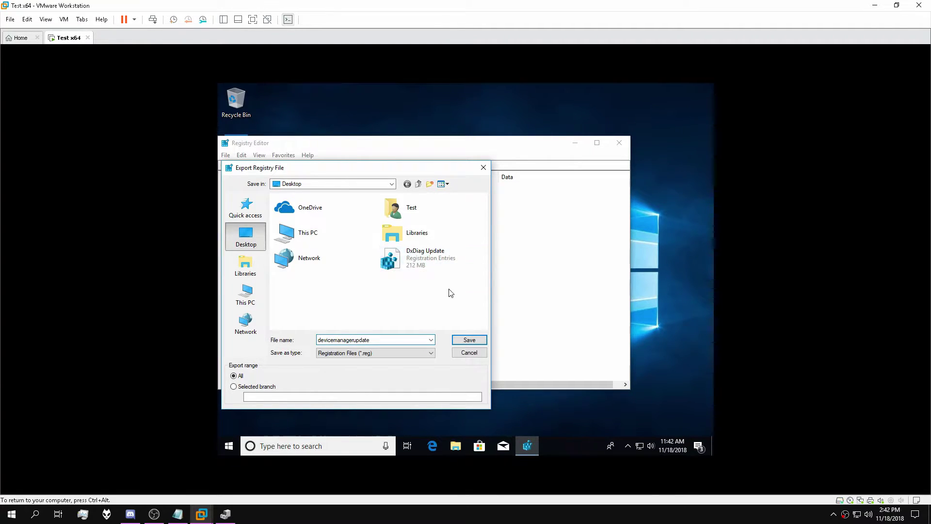
left_click(469, 339)
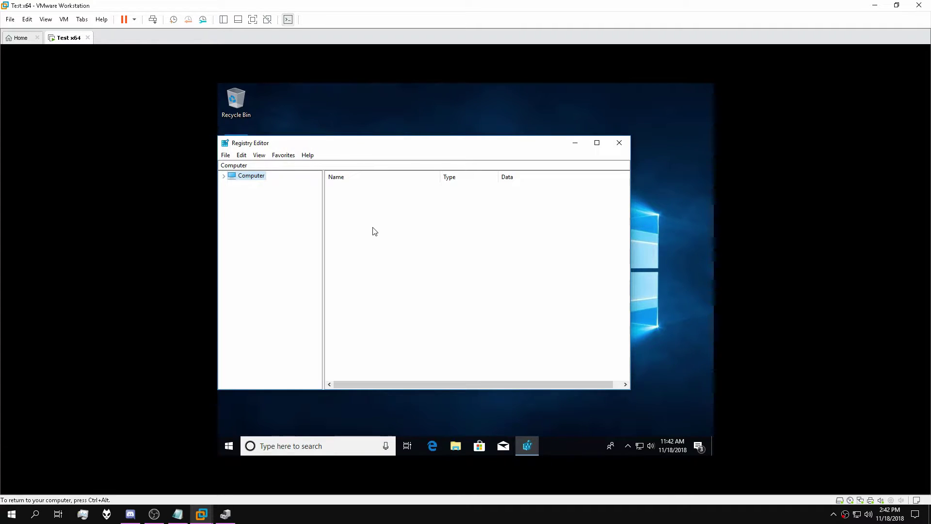
left_click_drag(339, 142, 436, 143)
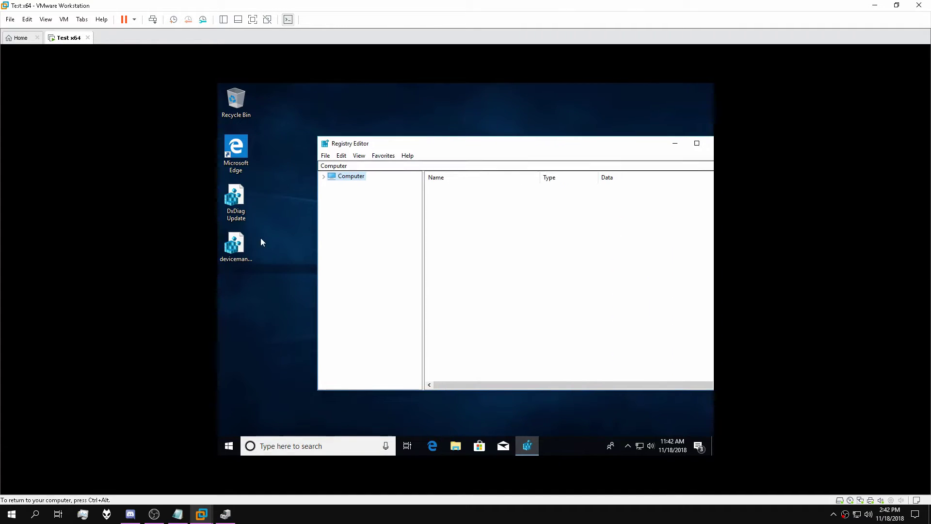
left_click(248, 245)
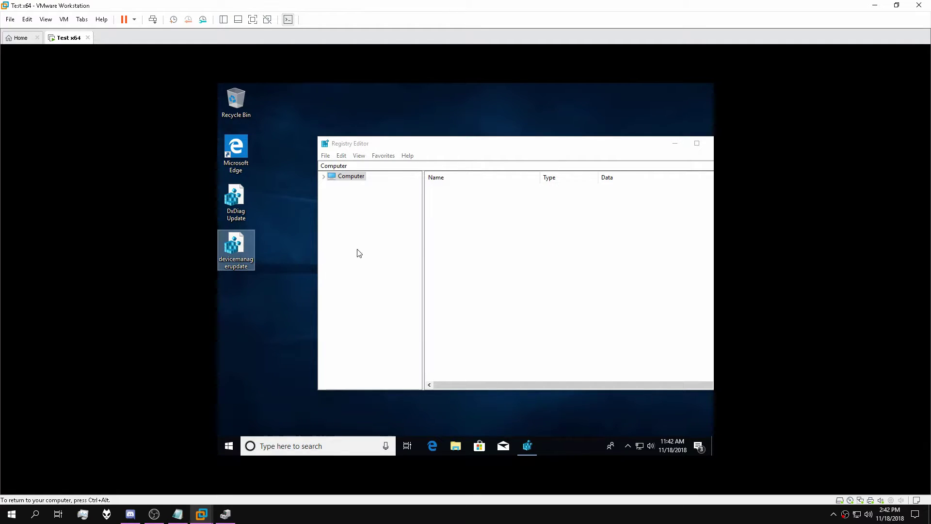
left_click_drag(629, 143, 605, 146)
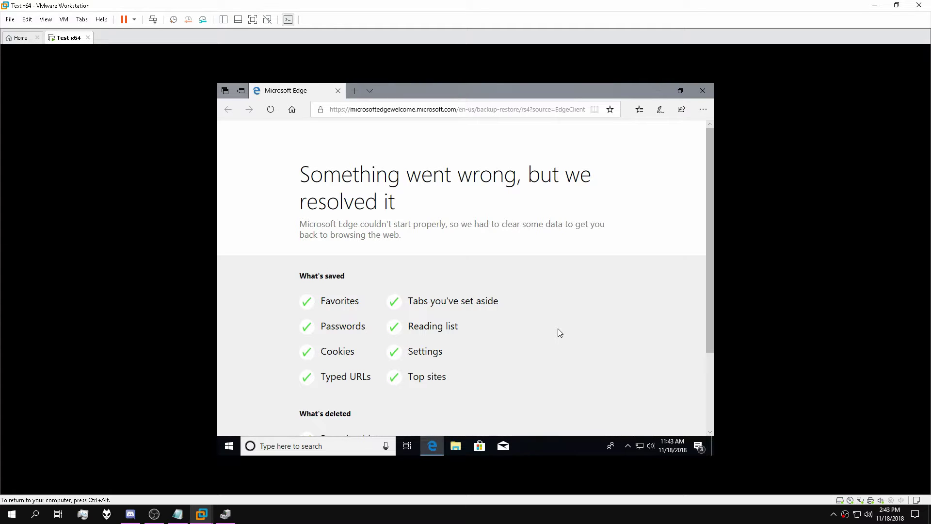
left_click(403, 109)
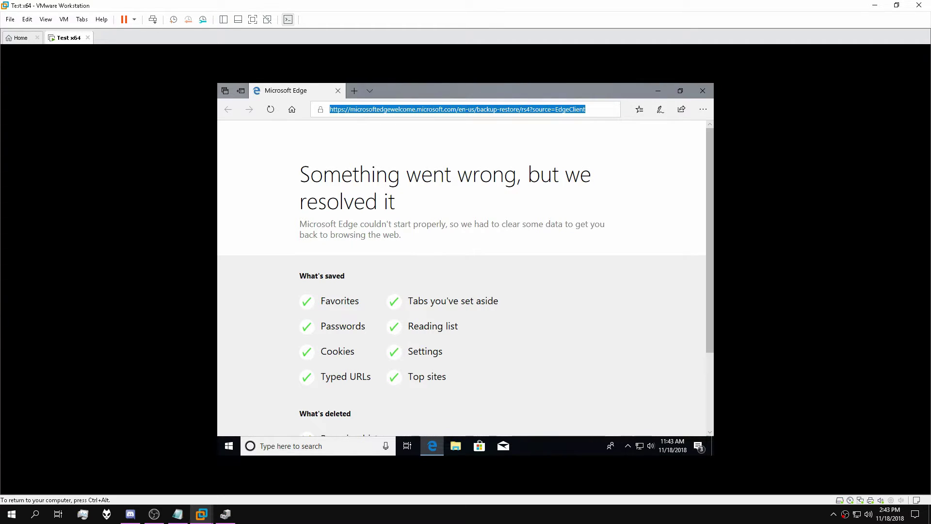
type("http://www.angusj.com/resourcehacker/")
key("Return")
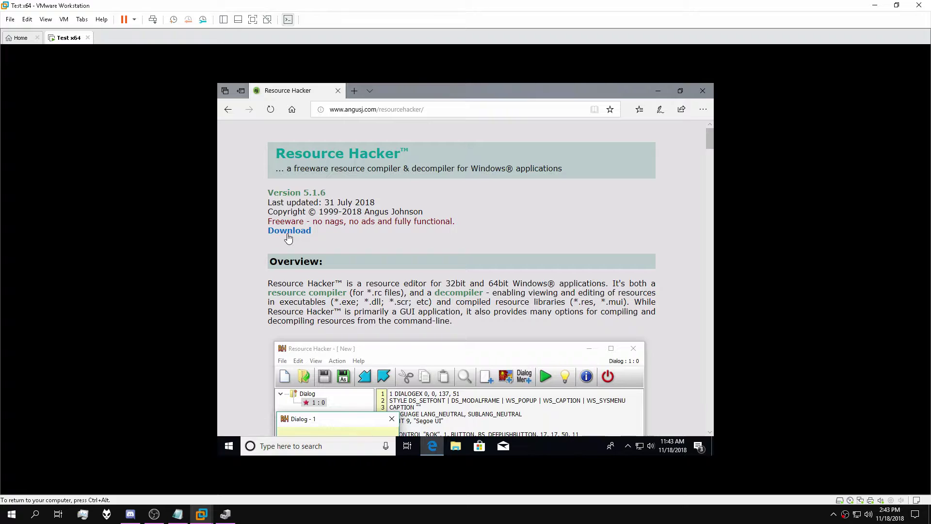
left_click(288, 235)
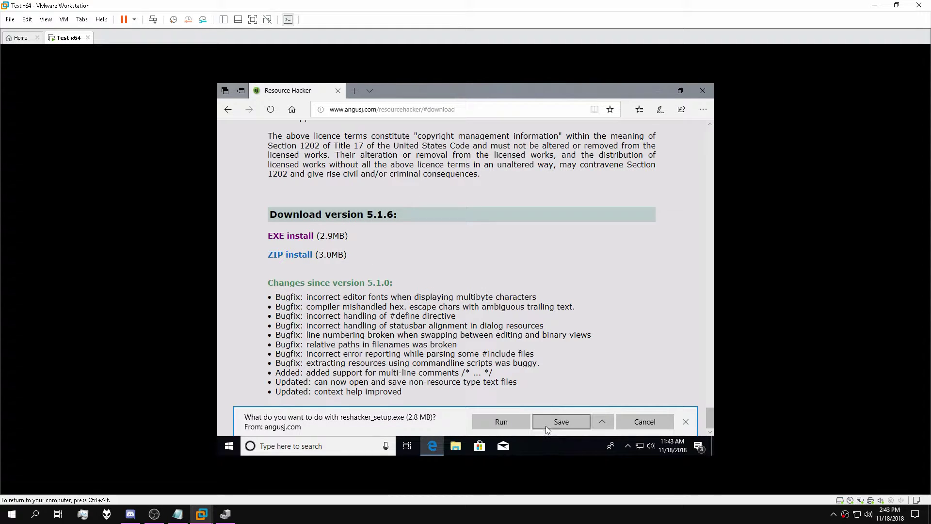
left_click(557, 421)
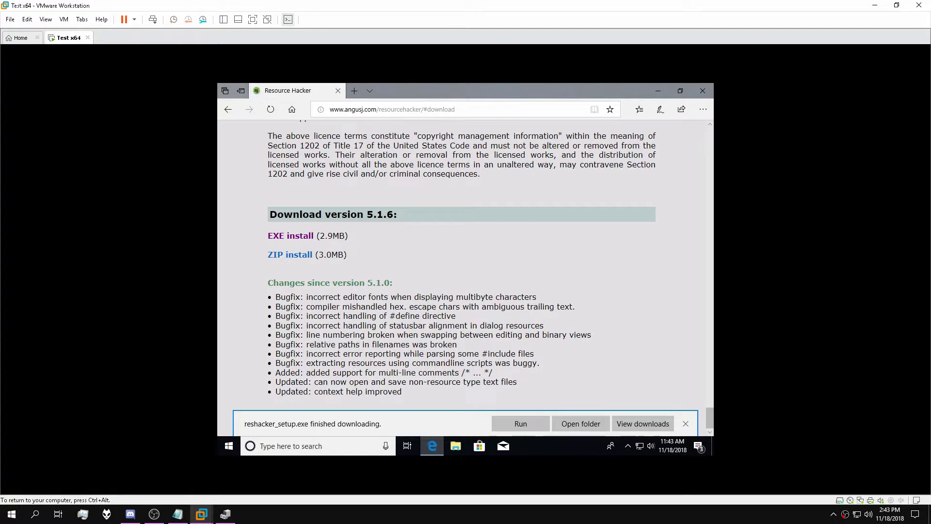
Step: Install Resource Hacker in its default folder without viewing ReadMe.txt, and close the browser
left_click(509, 421)
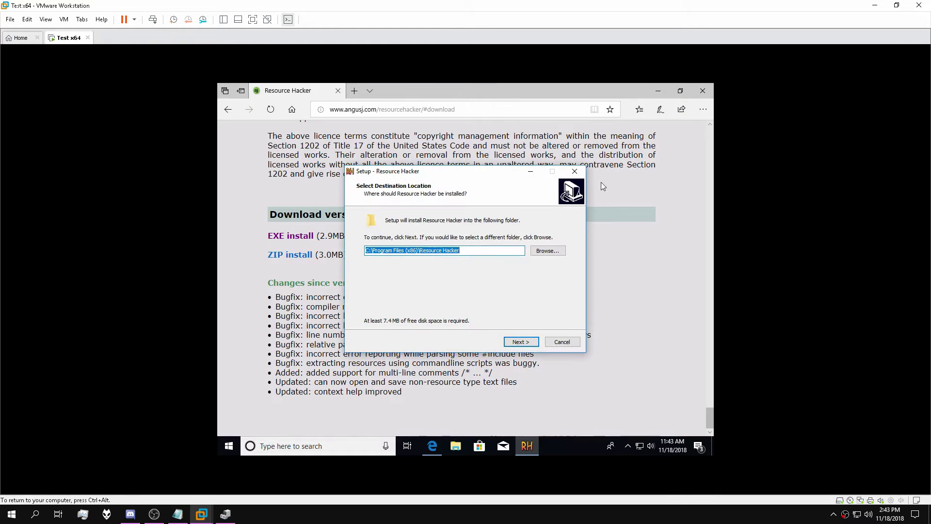
left_click(519, 342)
left_click(529, 345)
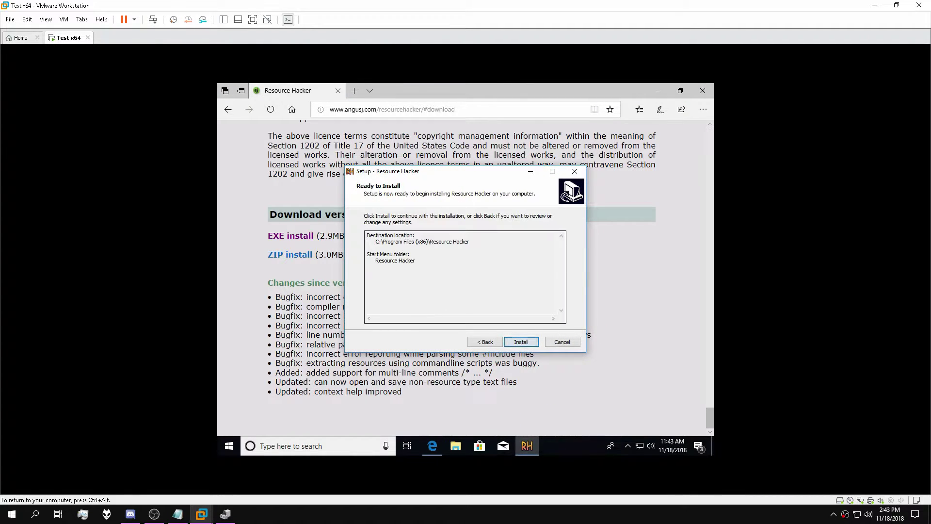
left_click(528, 342)
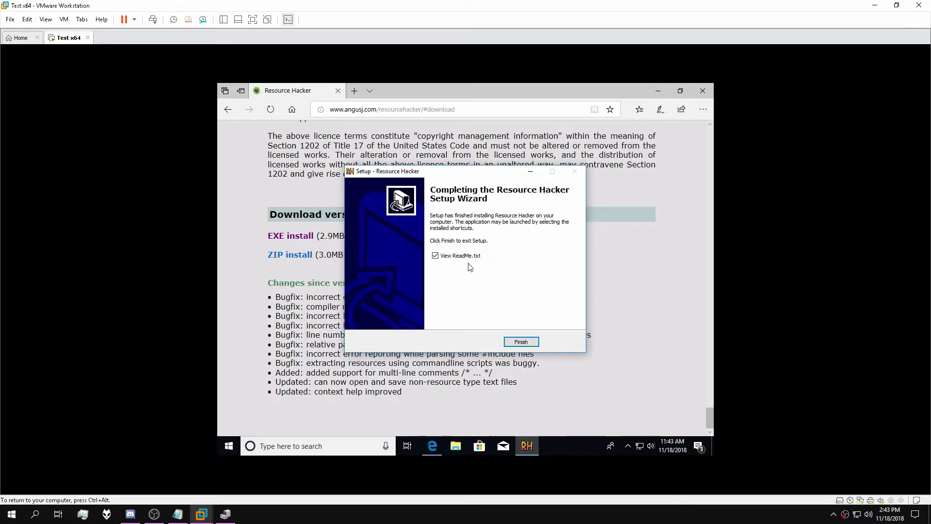
left_click(468, 257)
left_click(520, 341)
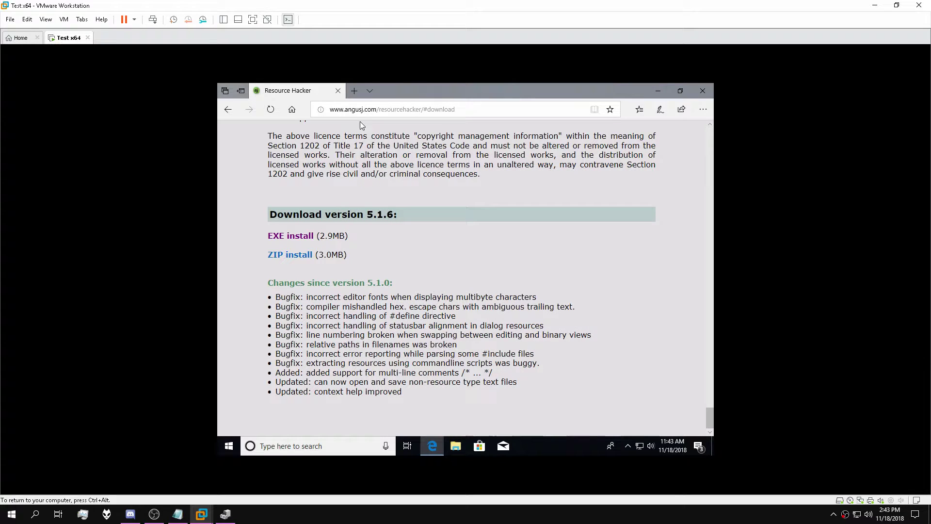
left_click(338, 90)
Step: Create a desktop shortcut for Resource Hacker from its Start Menu folder and move it to an empty area away from the other icons
left_click(315, 449)
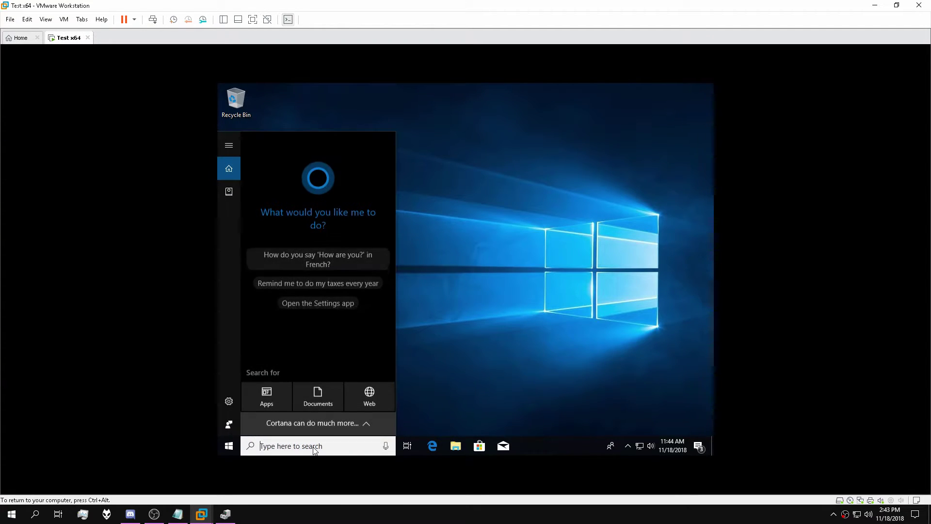
type("resource")
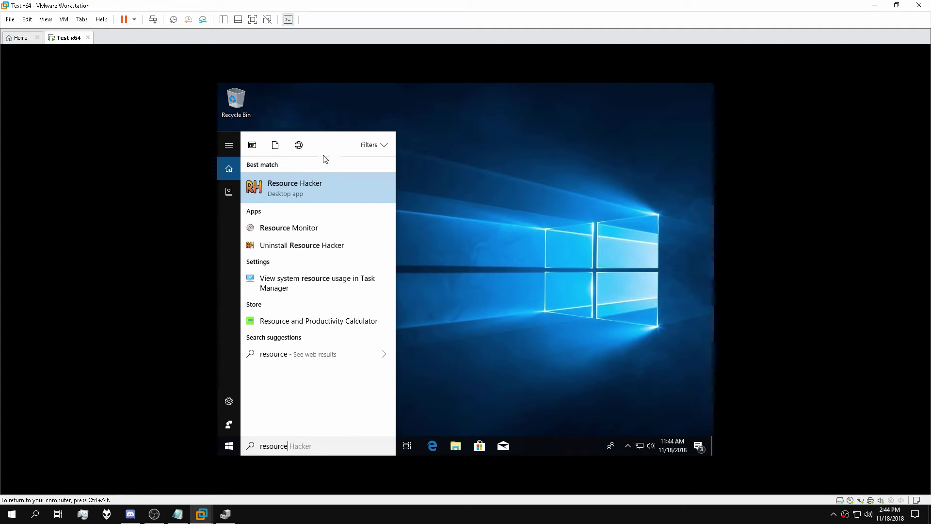
right_click(315, 185)
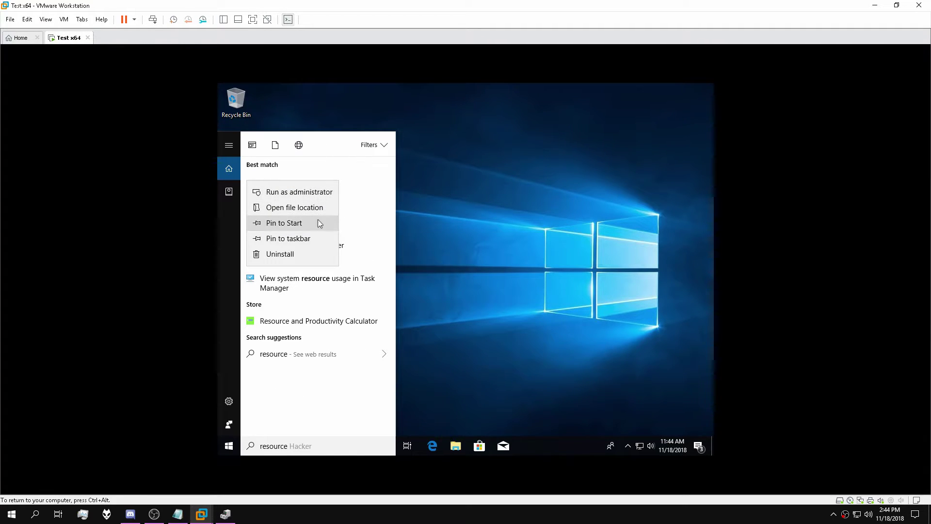
left_click(278, 210)
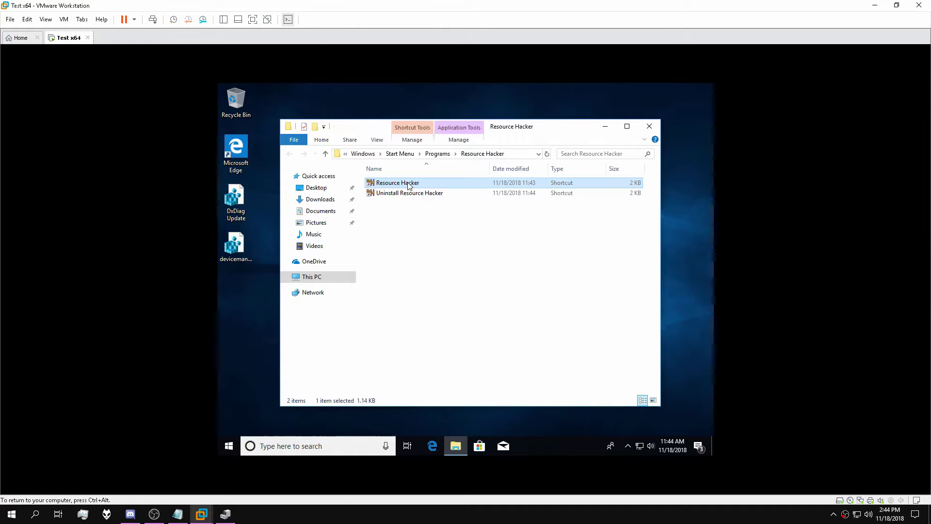
right_click(408, 183)
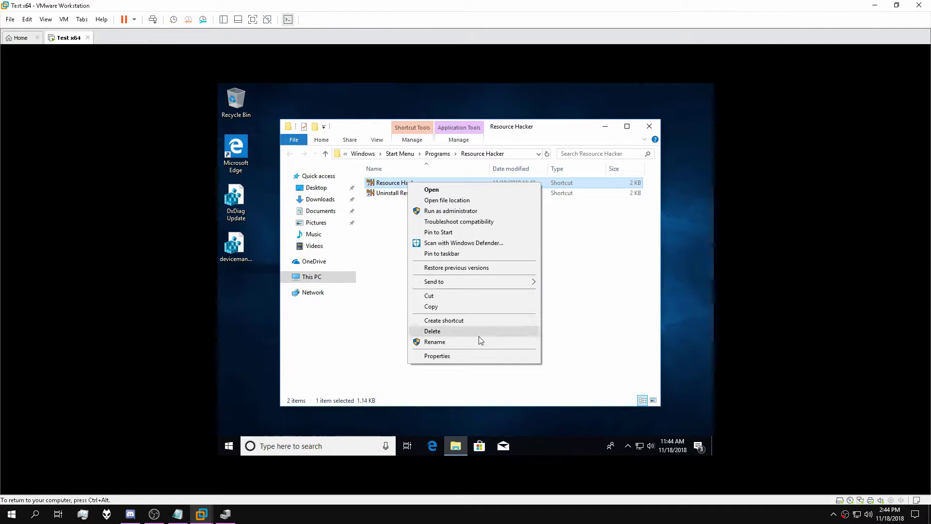
left_click(472, 324)
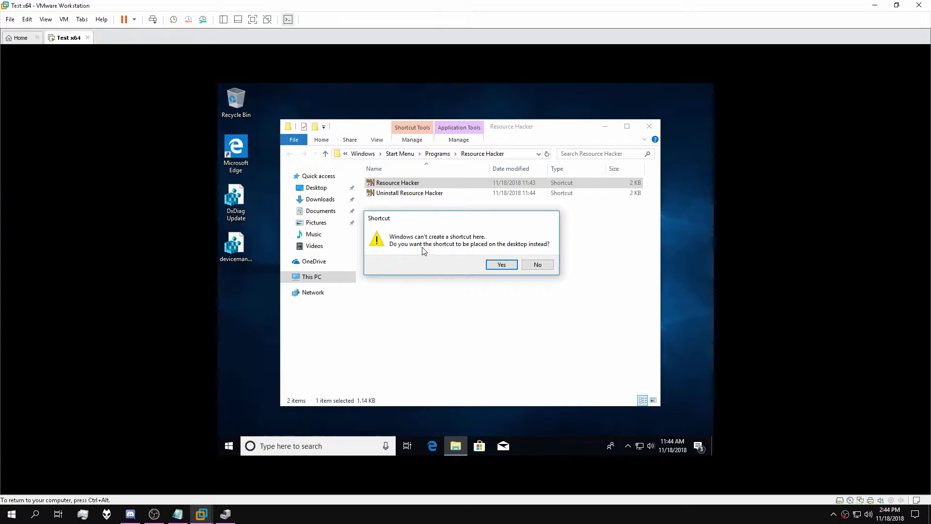
left_click(500, 266)
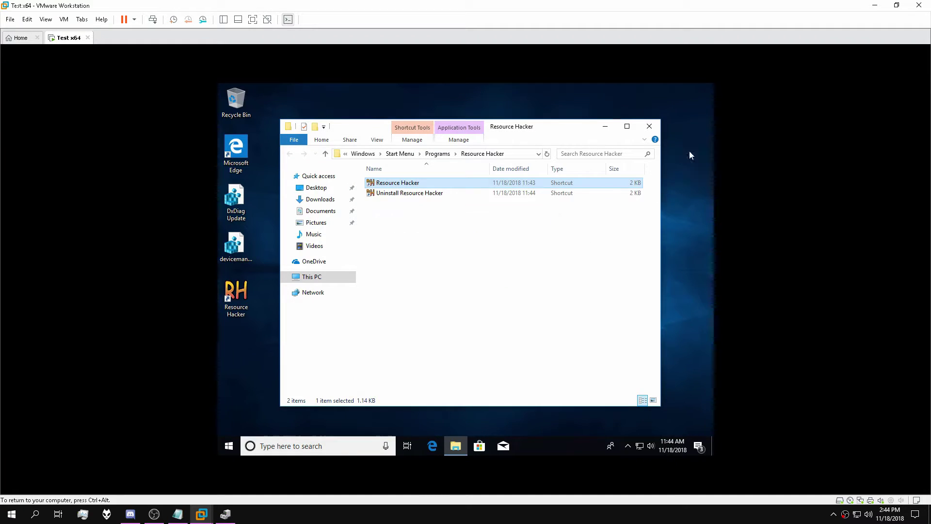
left_click(649, 126)
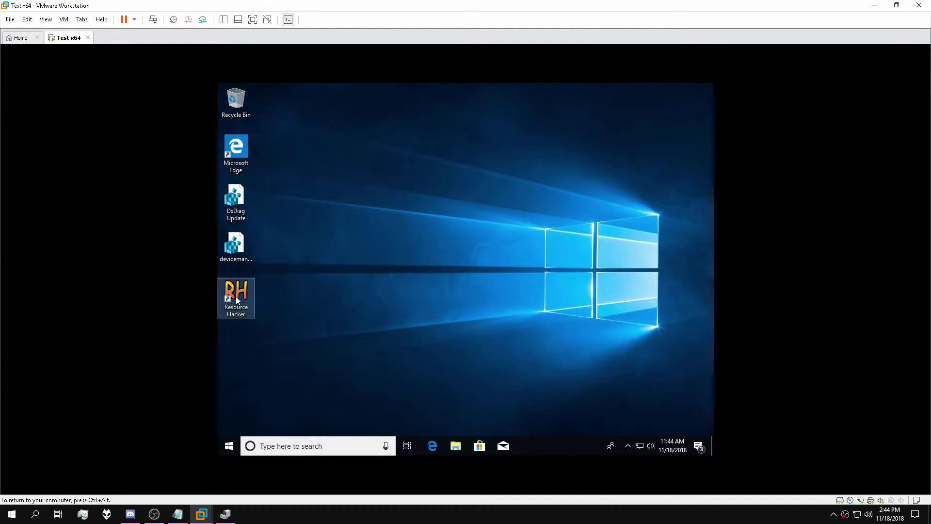
left_click_drag(237, 300, 465, 121)
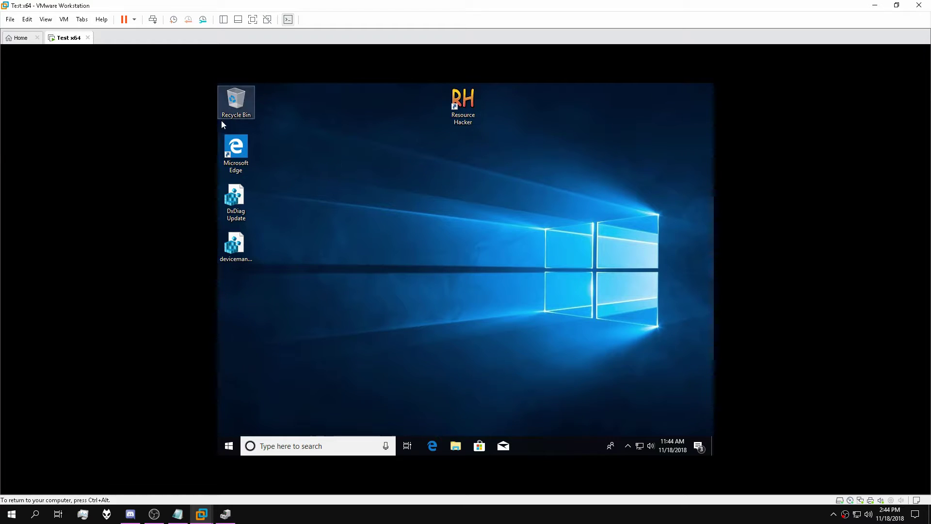
Step: Search Windows for "this pc" and open This PC in File Explorer
left_click(310, 446)
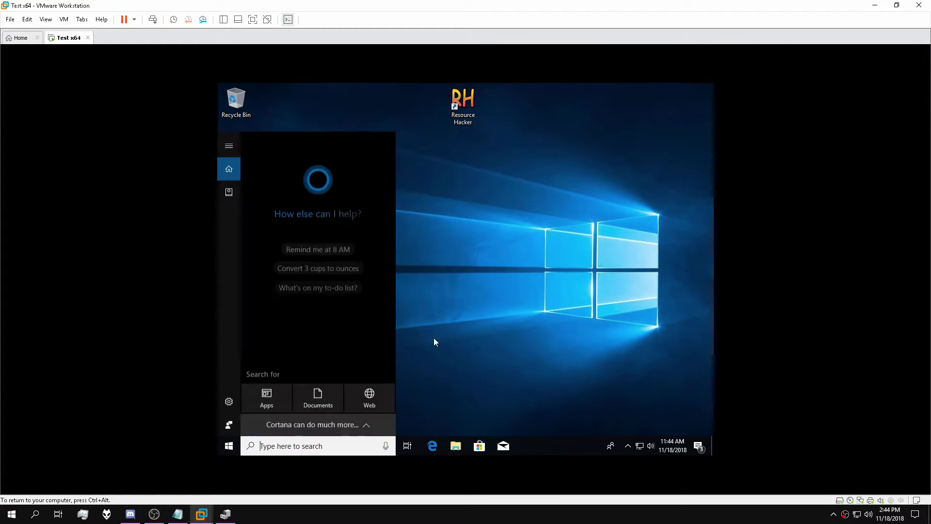
left_click(417, 178)
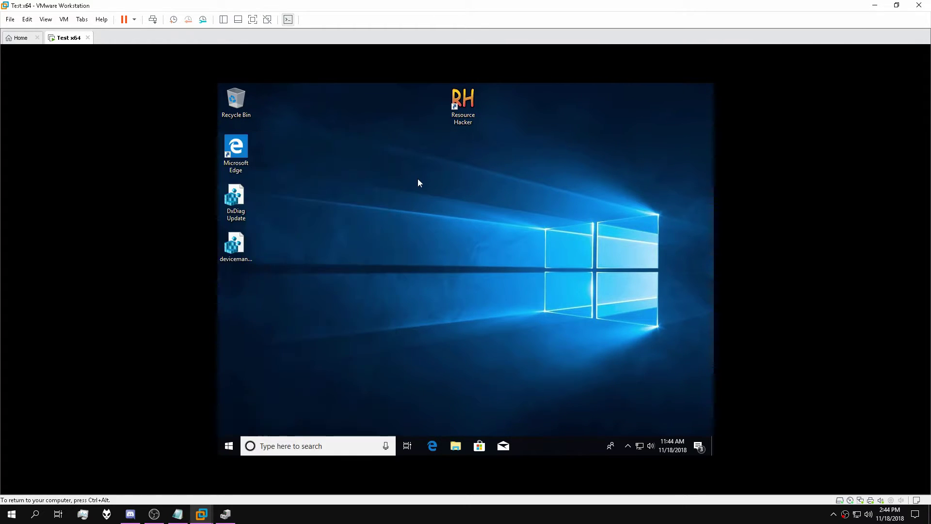
left_click(311, 445)
type("this pc")
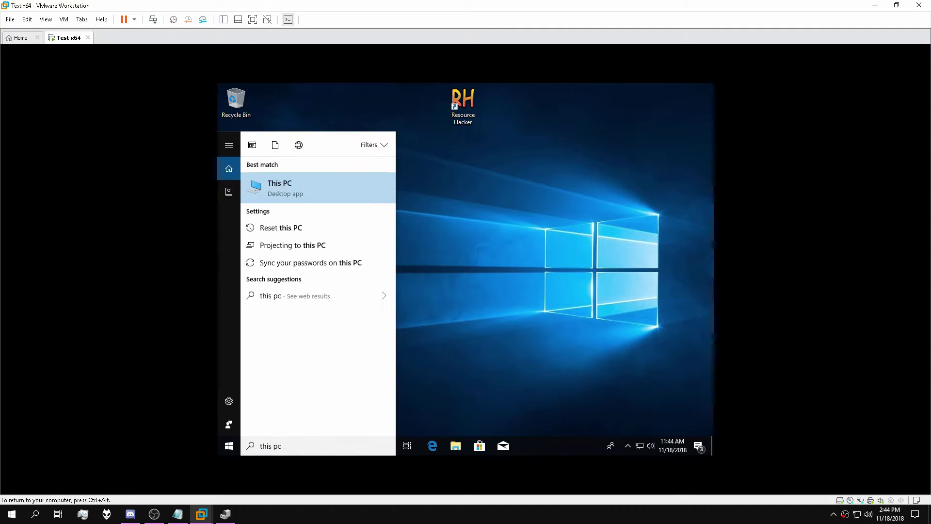
key("Return")
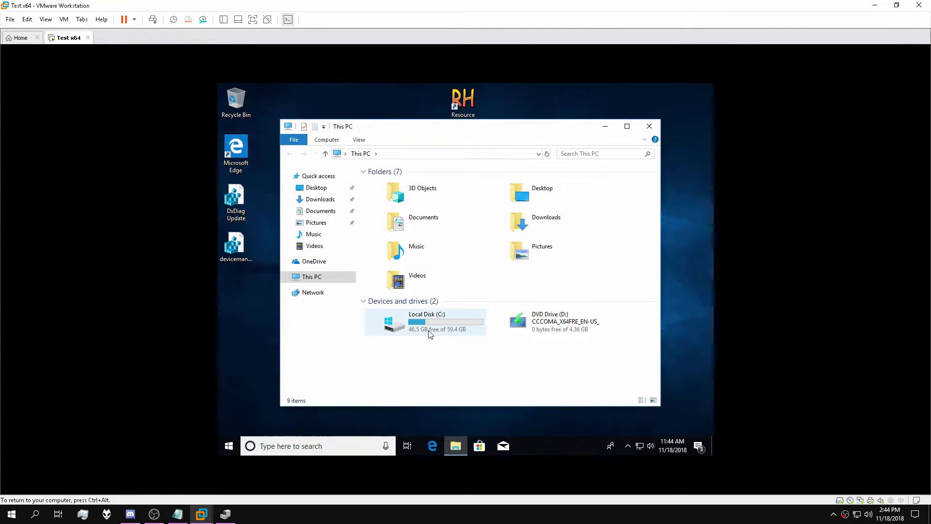
Step: Create a desktop shortcut to This PC and open Local Disk (C:)
right_click(313, 280)
left_click_drag(313, 280, 238, 296)
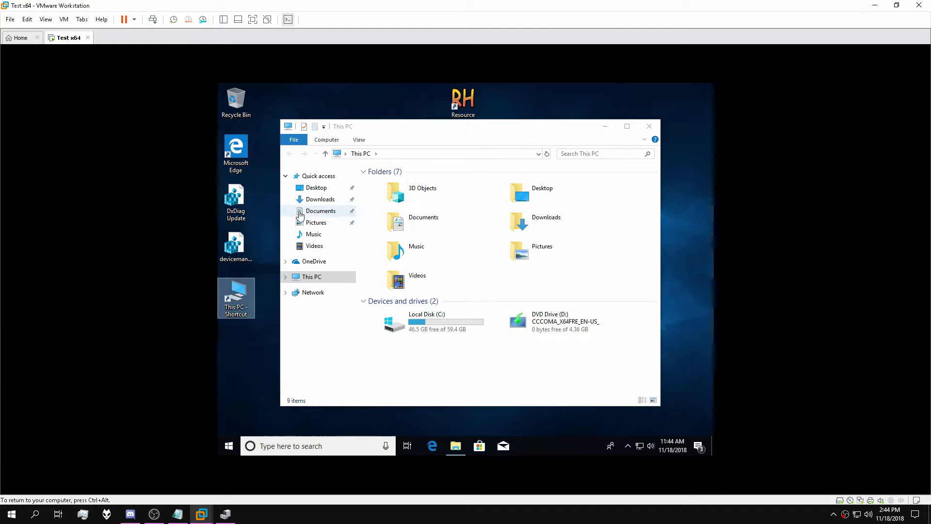
double_click(445, 321)
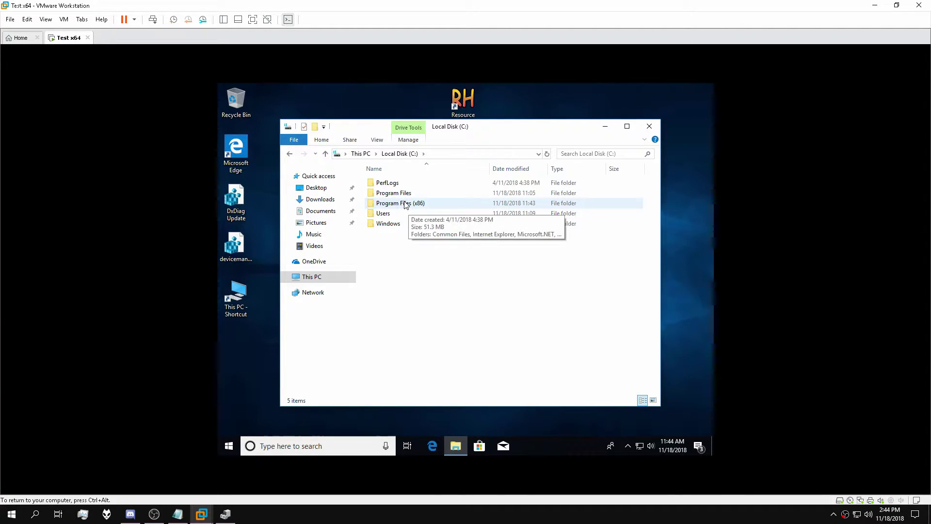
Step: Look through Program Files and Program Files (x86), and select the VMware folder in Program Files
double_click(394, 193)
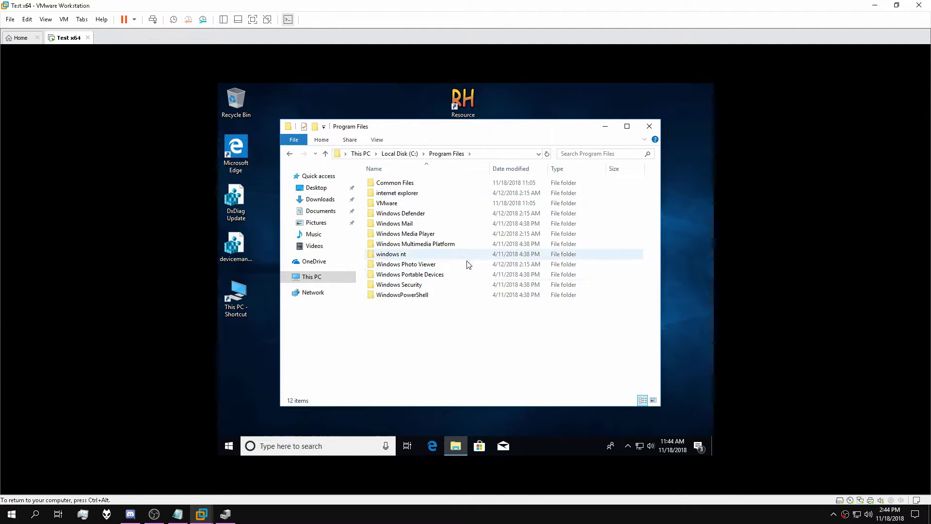
left_click(289, 154)
double_click(397, 203)
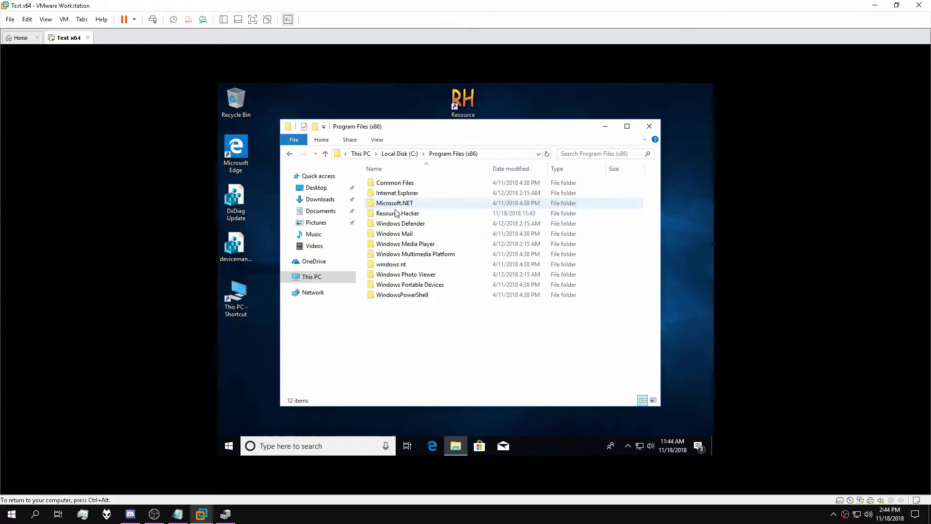
left_click(290, 154)
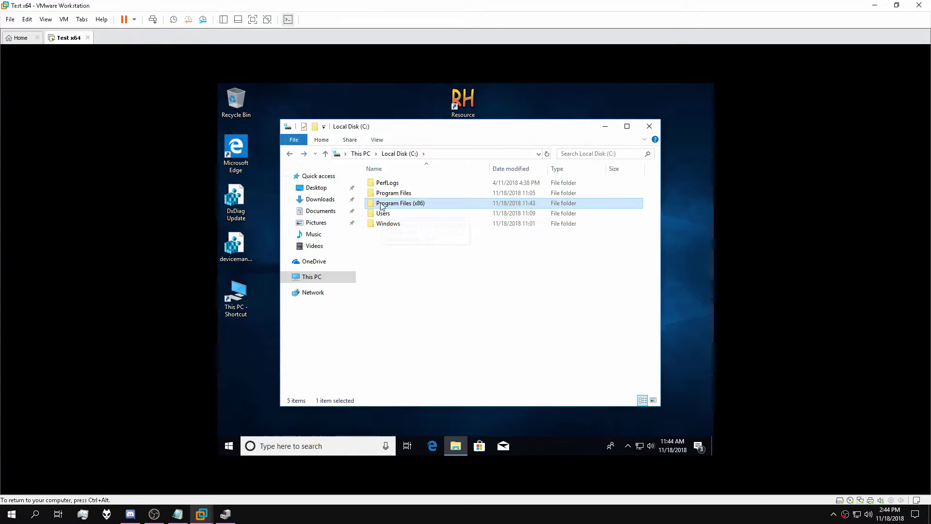
double_click(394, 193)
left_click(383, 204)
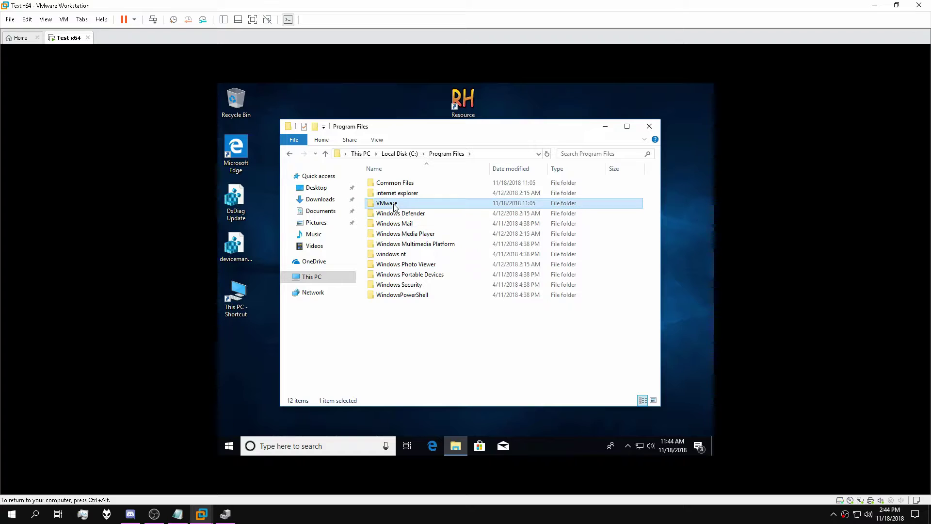
Step: View the properties of the VMware folder in Program Files and close them without changes
right_click(391, 205)
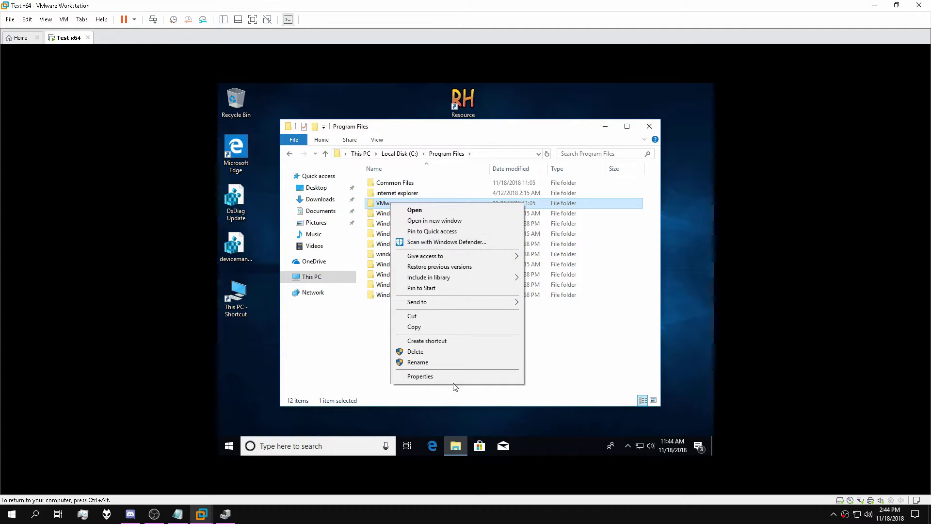
left_click(417, 377)
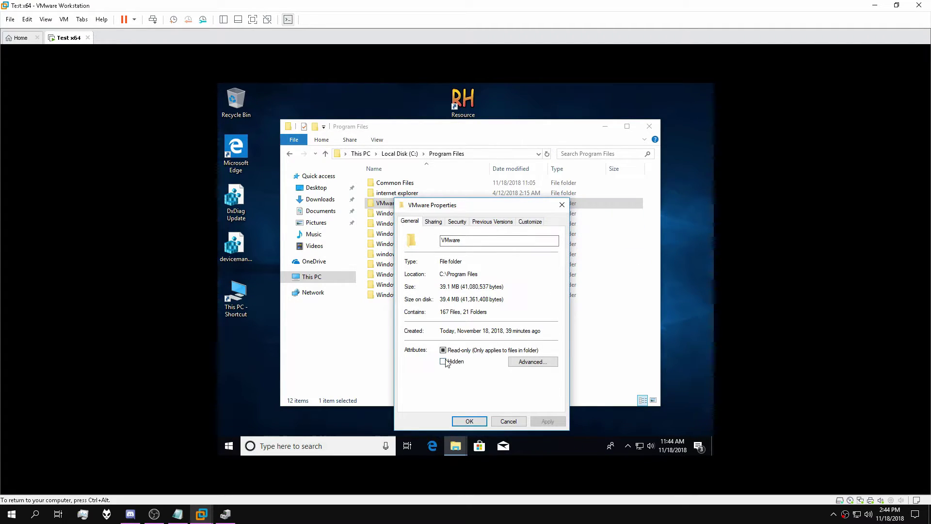
left_click(506, 423)
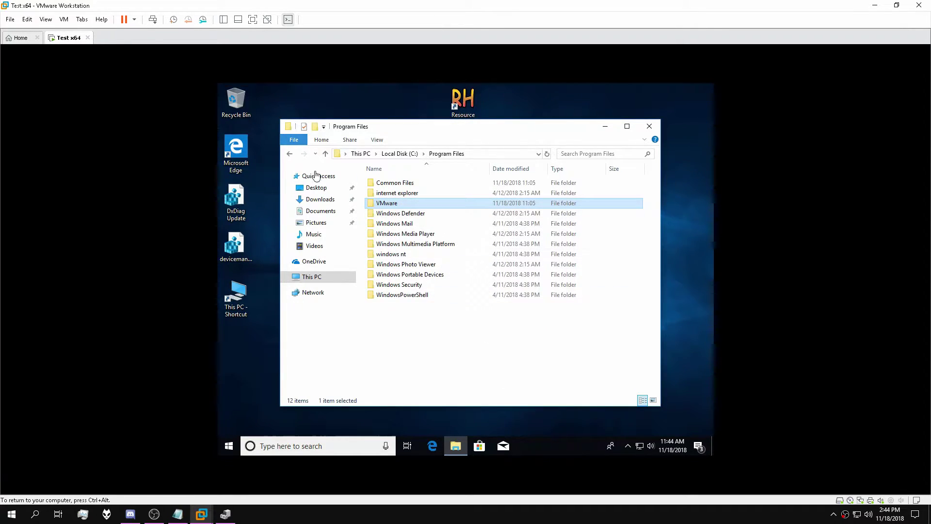
left_click(455, 102)
double_click(455, 102)
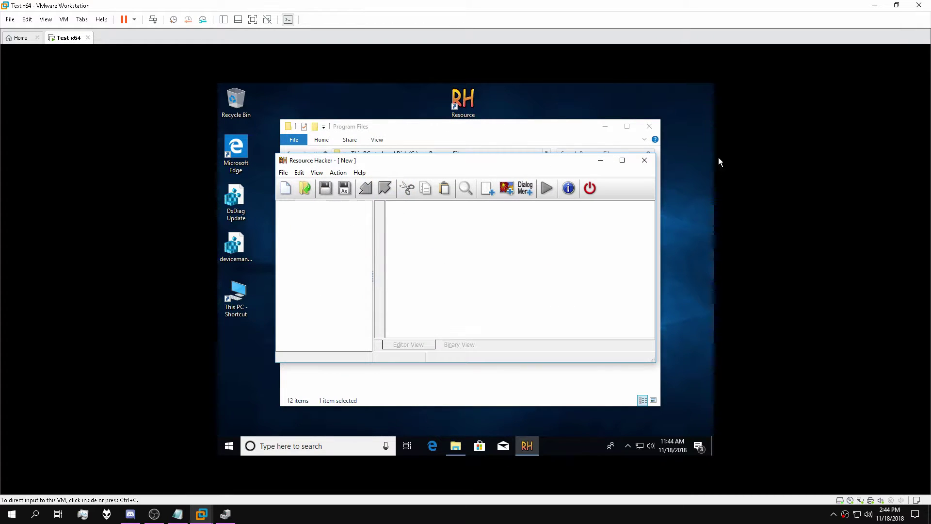
left_click(643, 162)
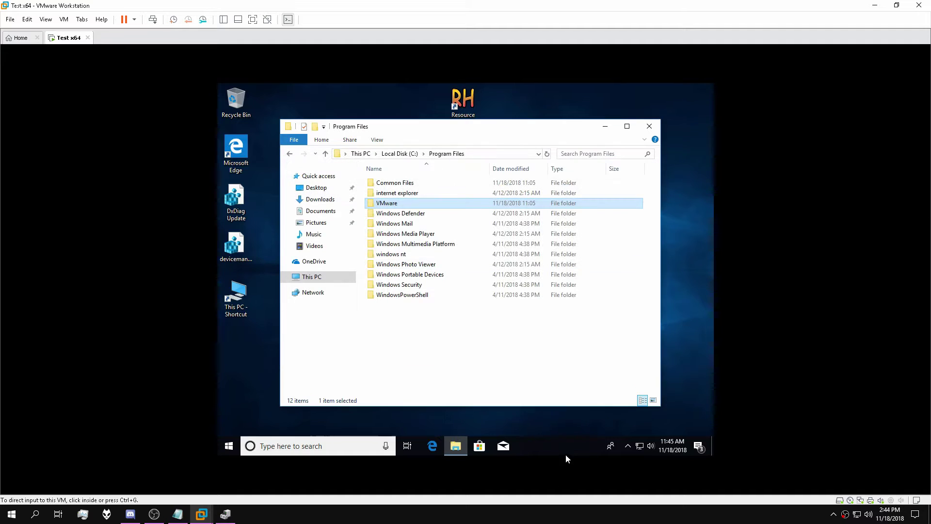
Step: Open the guest's Task Manager and examine the VMware Activation Helper, VMware Guest Authentication and VMware Tools Core Service background processes
right_click(565, 451)
left_click(598, 402)
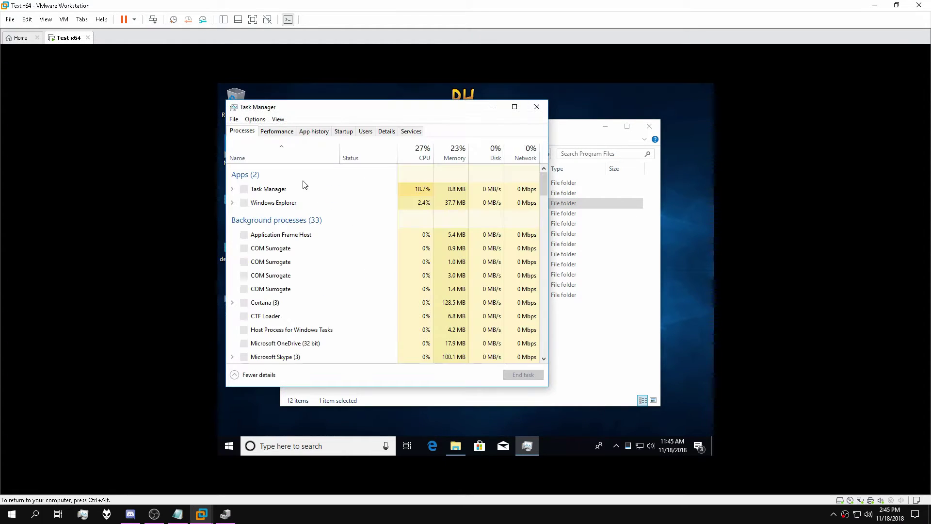
left_click_drag(326, 124, 358, 137)
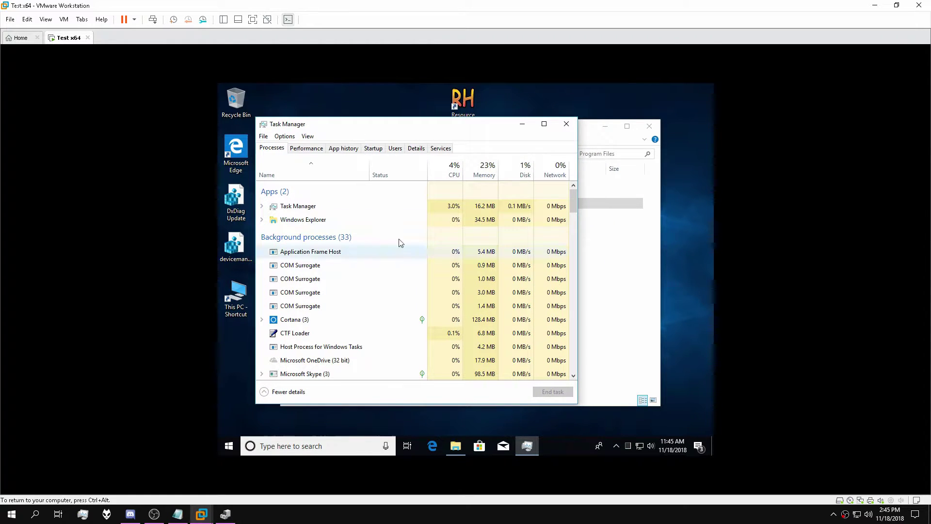
scroll(318, 297, "down", 8)
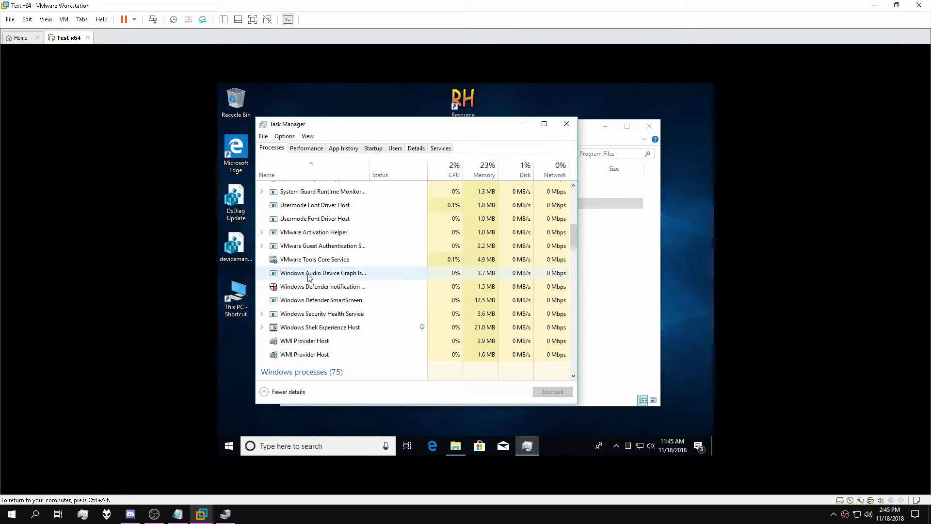
scroll(272, 250, "up", 2)
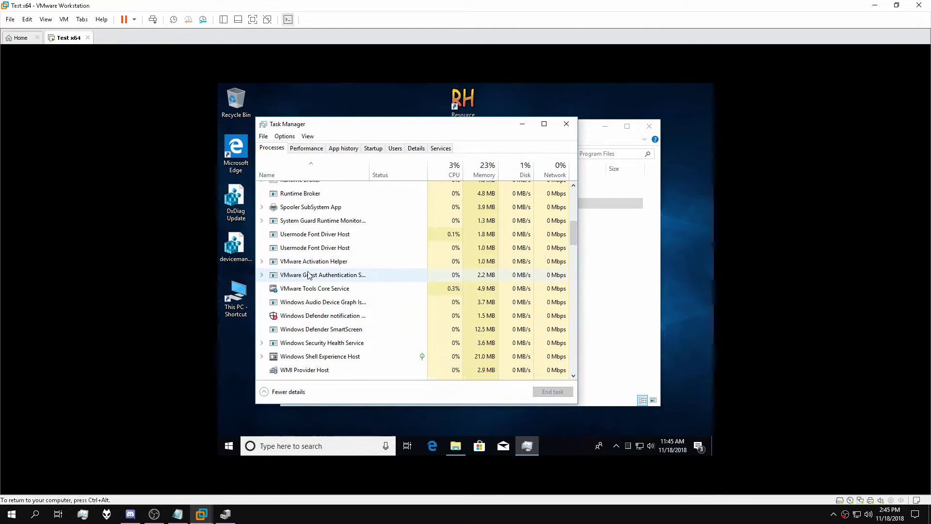
left_click(297, 262)
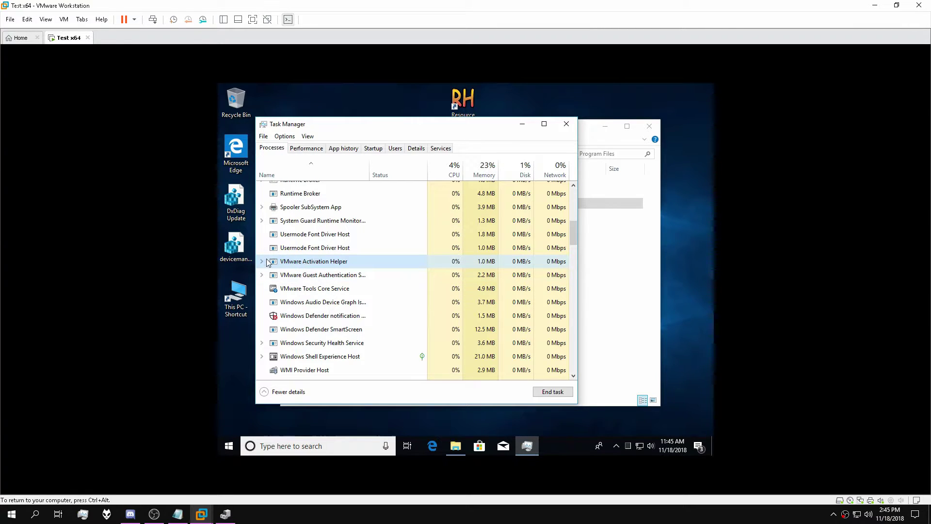
left_click(305, 276)
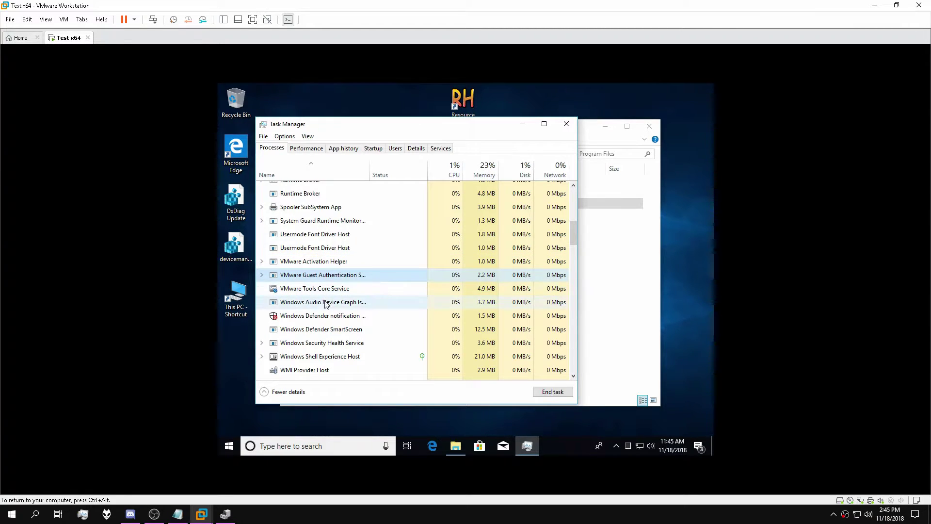
left_click(278, 292)
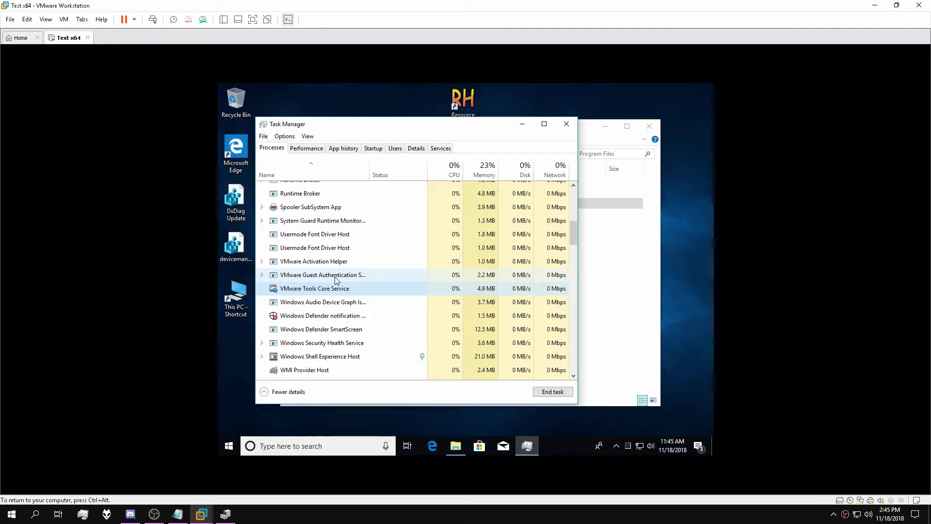
Step: Check the guest's hidden notification area icons alongside the VMware Tools Core Service process in Task Manager
left_click_drag(327, 127, 392, 134)
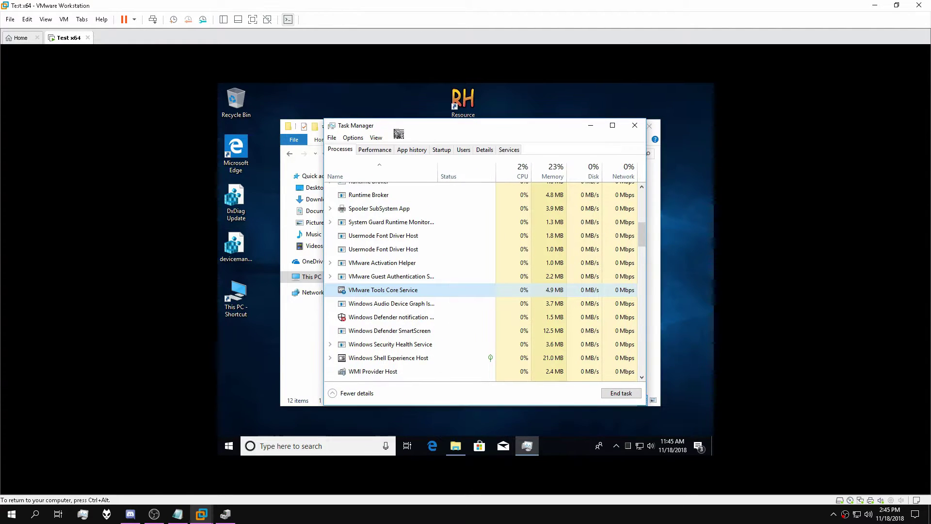
left_click(616, 447)
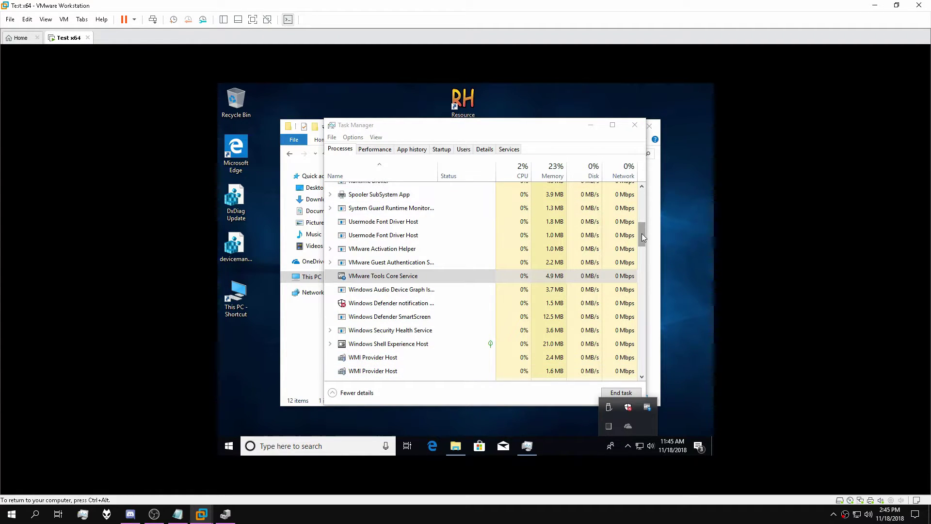
left_click(372, 276)
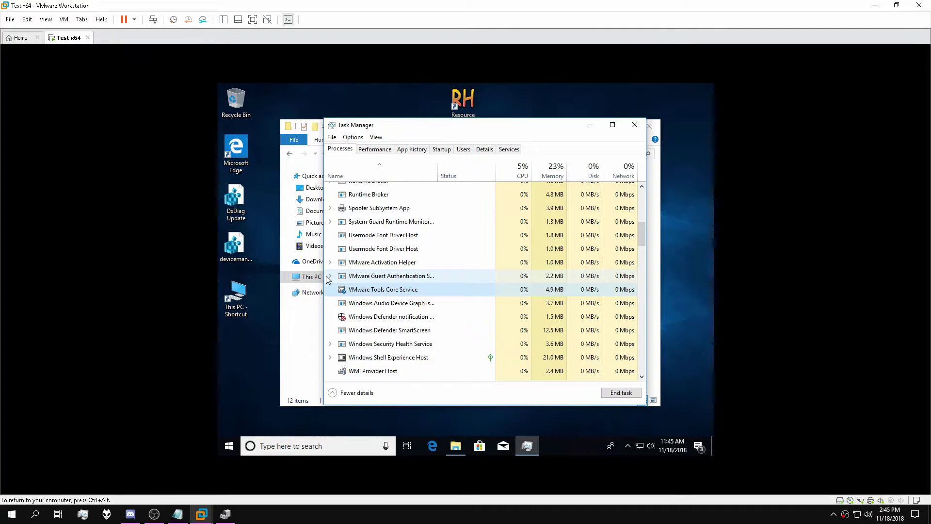
left_click(284, 448)
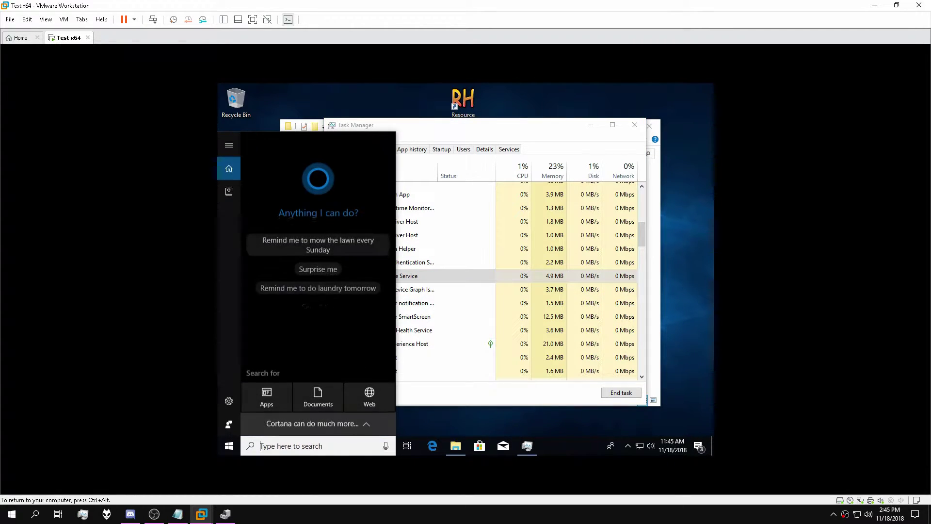
left_click(316, 103)
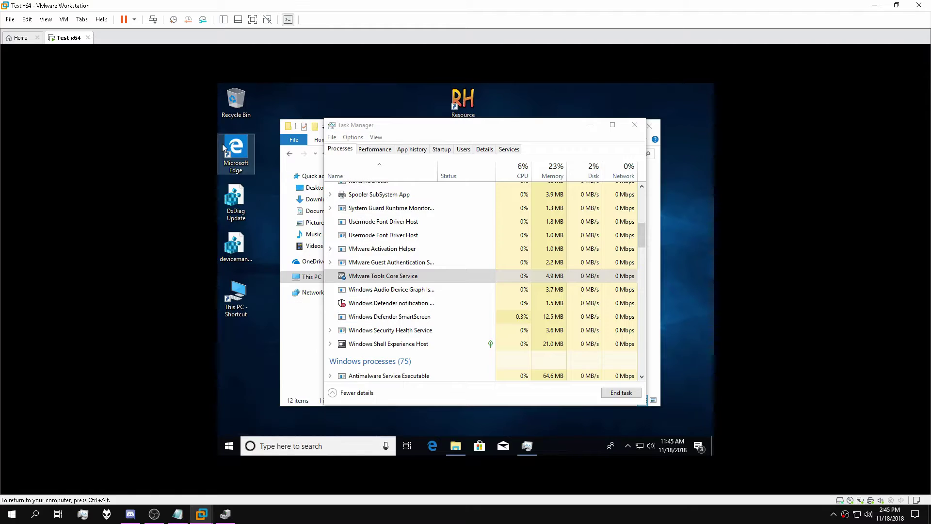
Step: Open Google in Microsoft Edge and search for "amd radeon icon"
double_click(236, 143)
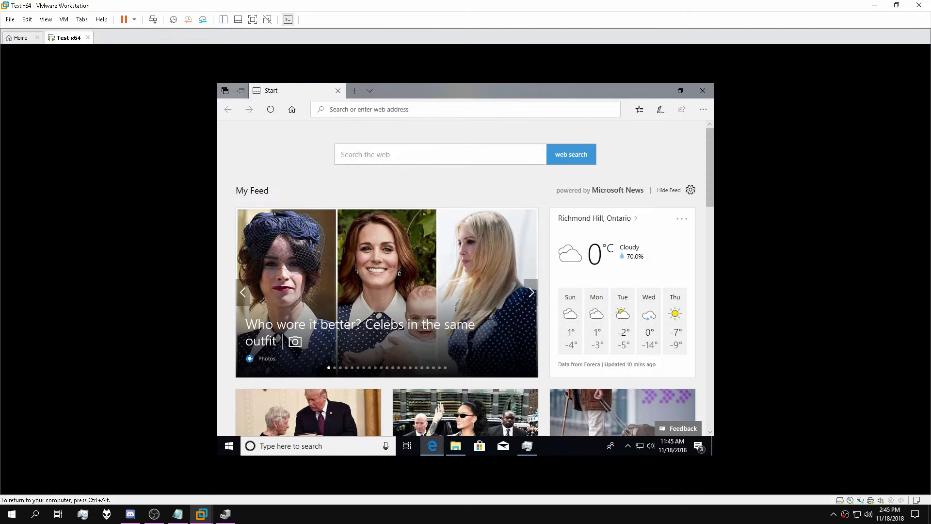
left_click(371, 109)
type("google")
key("Return")
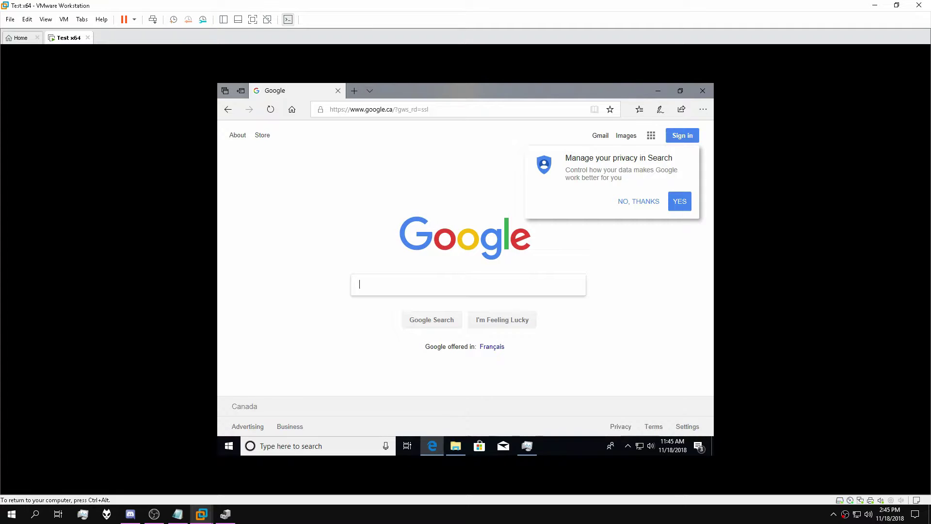
type("amd radeon ")
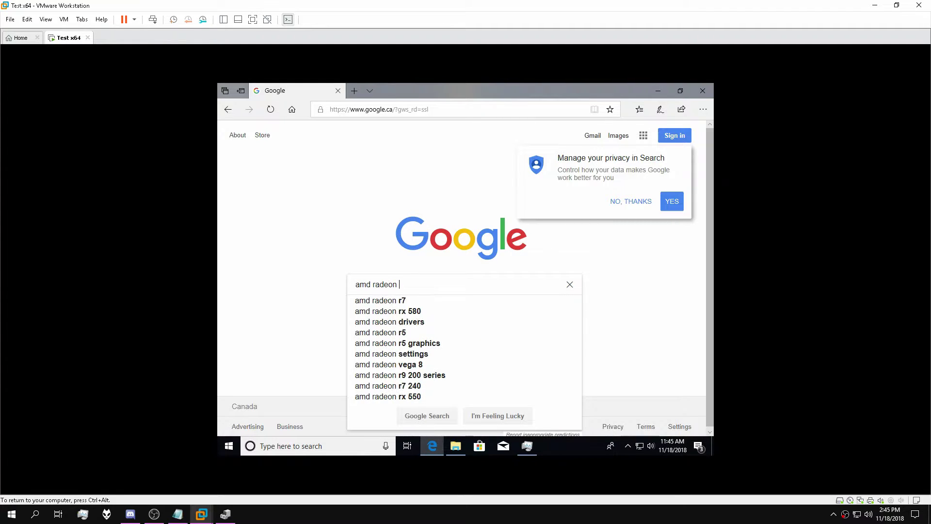
type("icon")
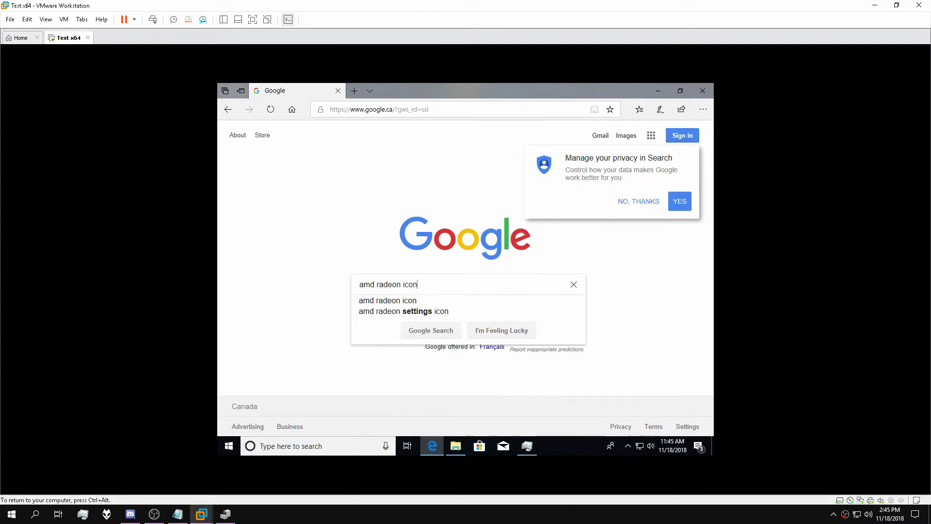
key("Return")
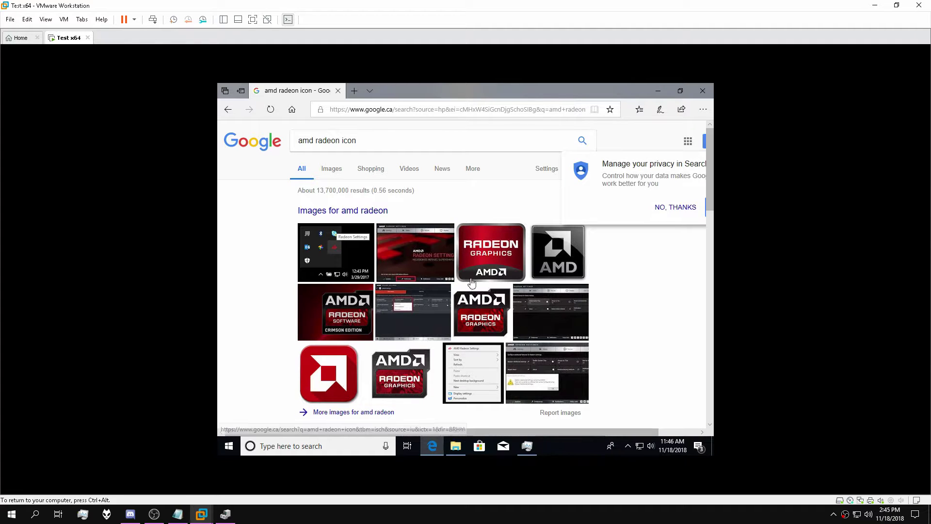
Step: Browse the search results and open the preview of the red square AMD Radeon Adrenalin Edition icon
scroll(493, 283, "down", 1)
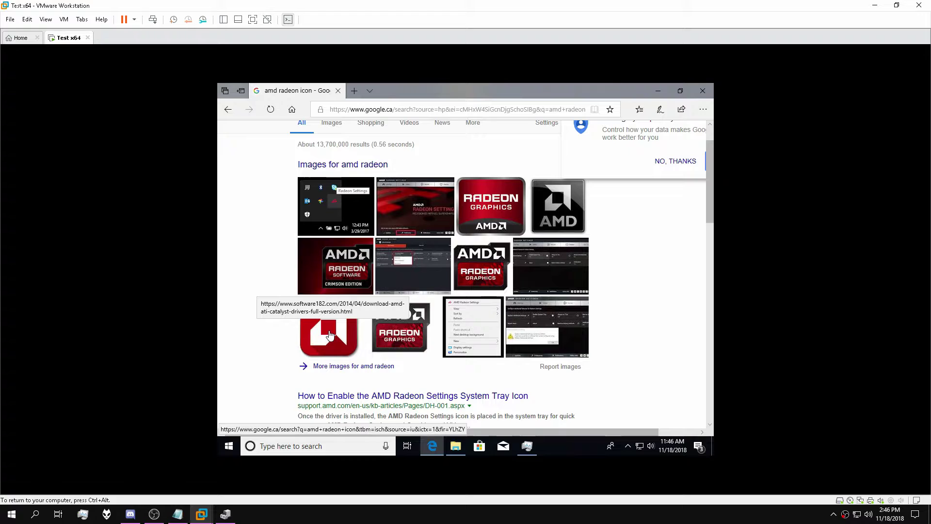
scroll(330, 337, "down", 3)
scroll(335, 368, "up", 4)
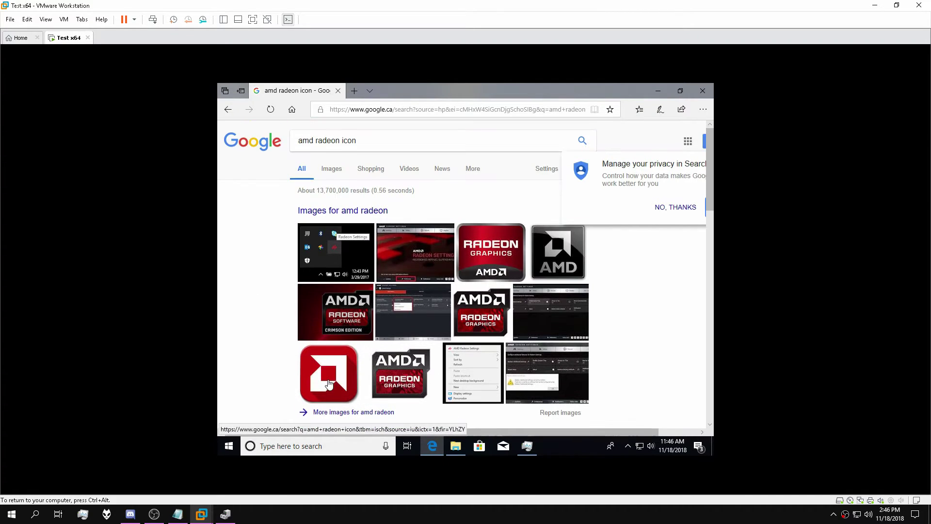
left_click(338, 386)
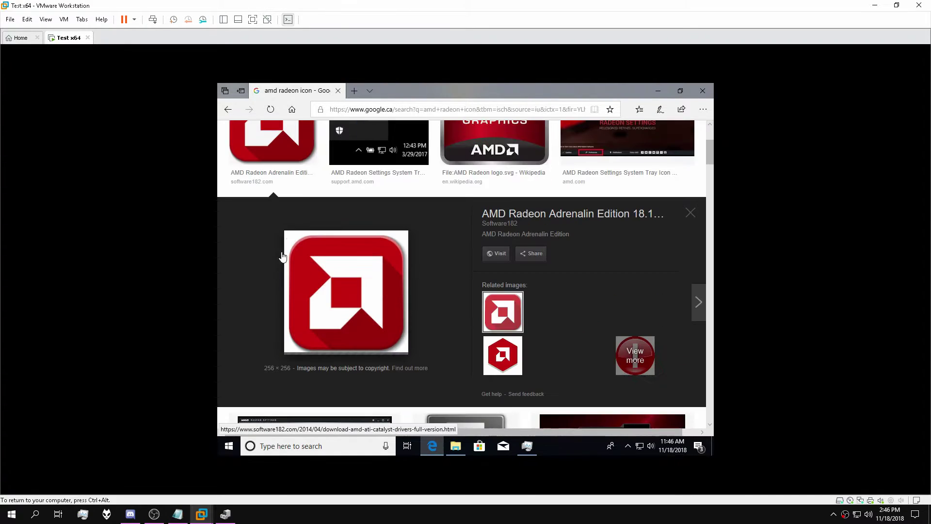
Step: Save the previewed AMD icon picture to the Downloads folder as PNG file Apps-Amd-Ati-icon
right_click(359, 298)
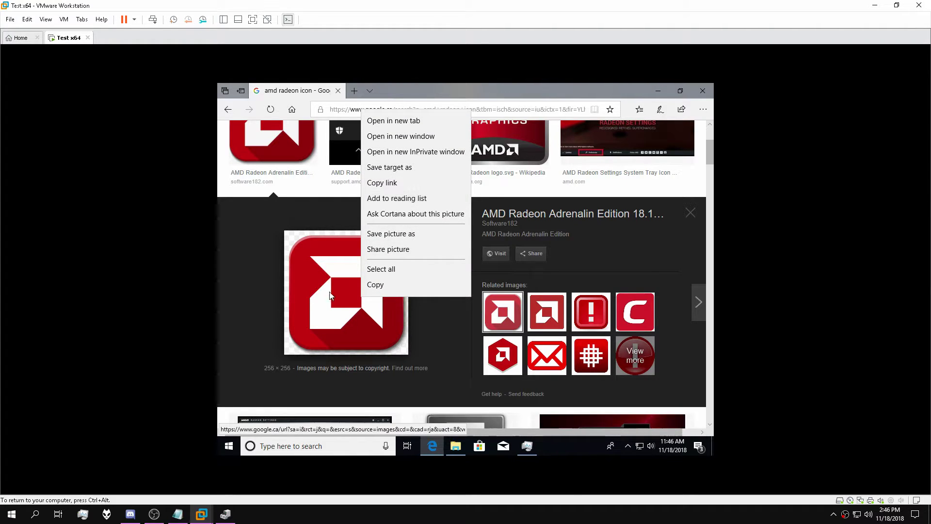
left_click(405, 236)
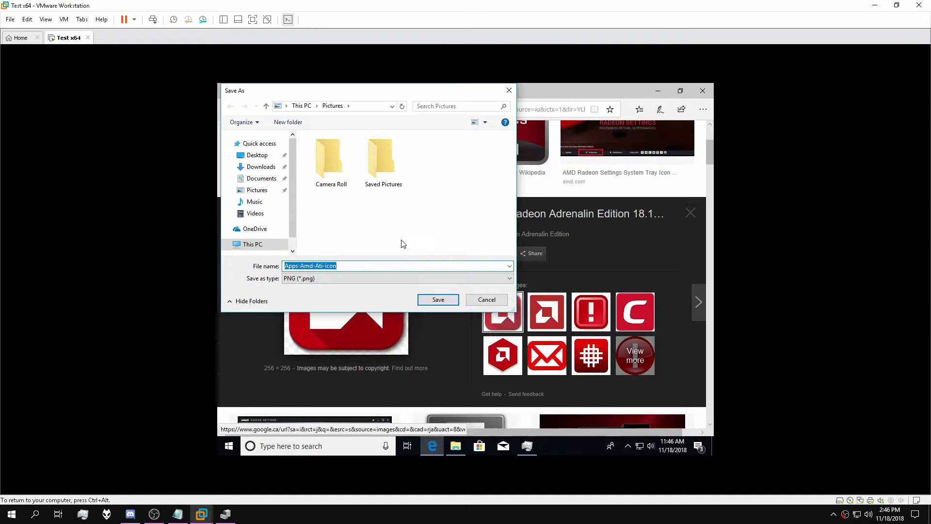
left_click(260, 166)
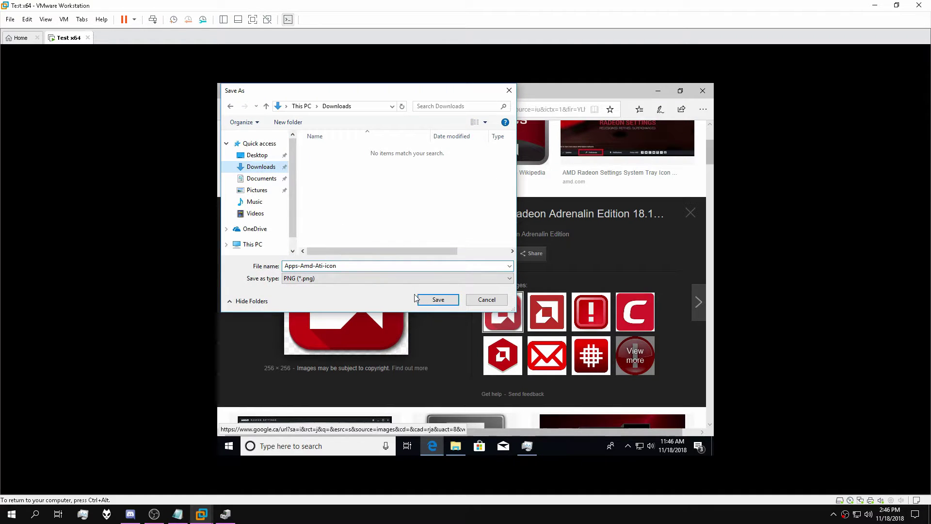
left_click(441, 300)
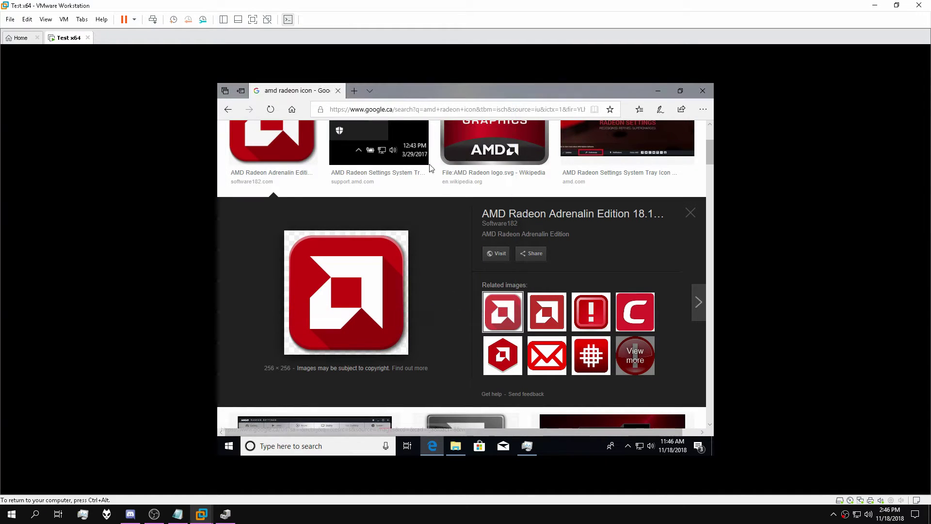
Step: Go to google.ca and search for "png to ico c"
left_click(376, 113)
type("google.ca/")
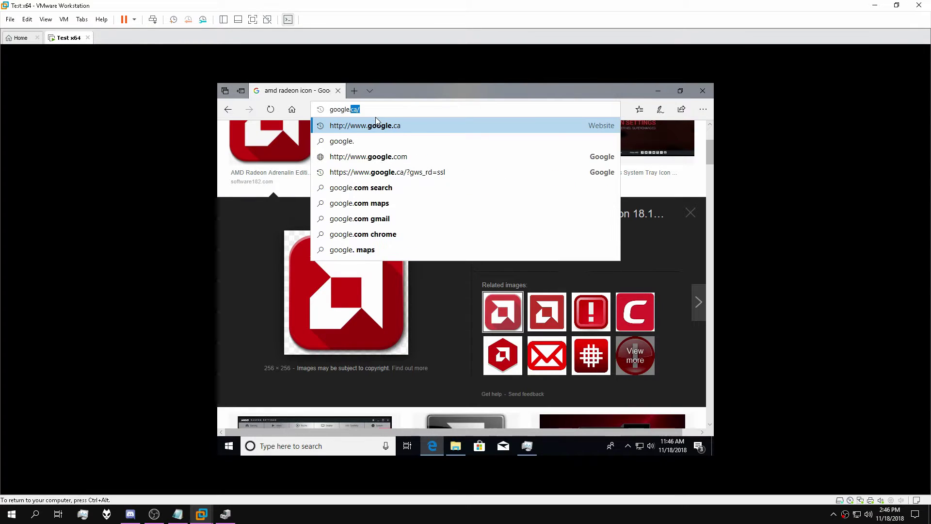
key("Return")
type("png to ico c")
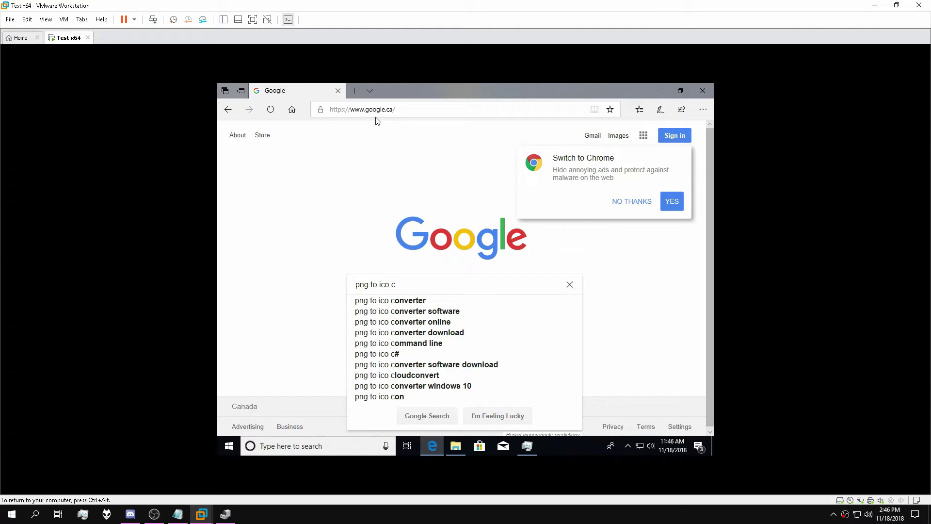
key("Return")
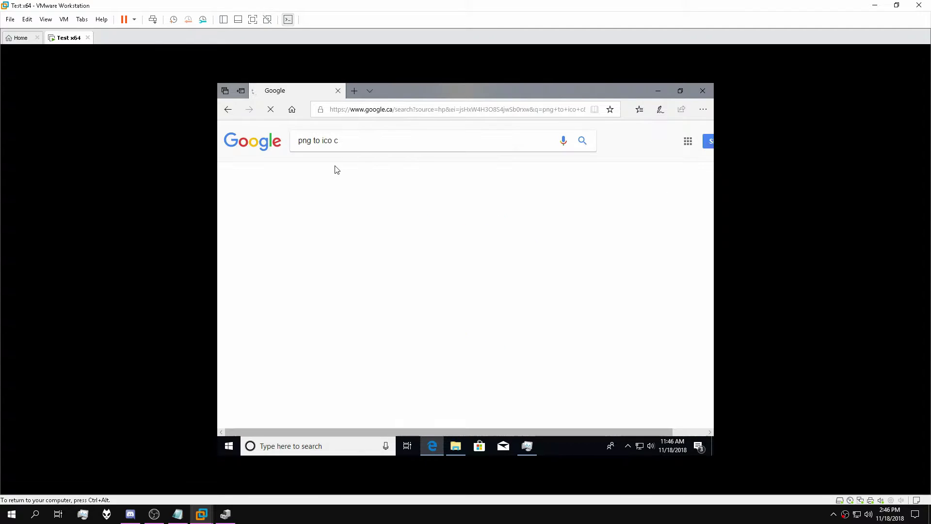
left_click(367, 221)
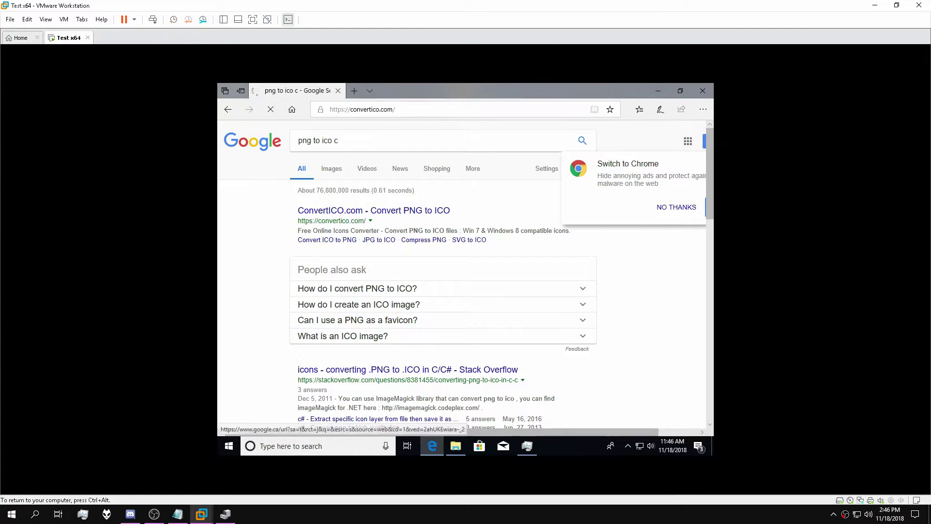
left_click(227, 112)
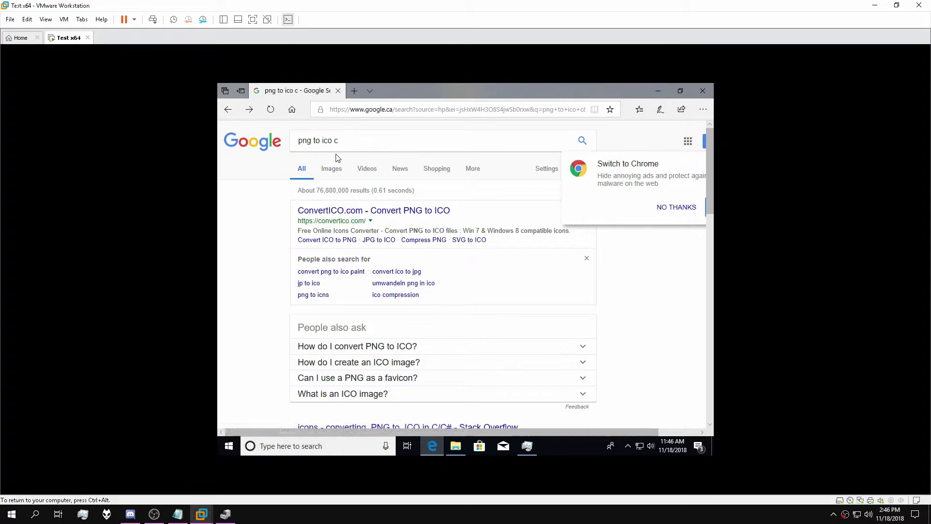
Step: Change the search to the suggested "png to ico converter online" and open the ICO Convert site from the results
left_click(353, 149)
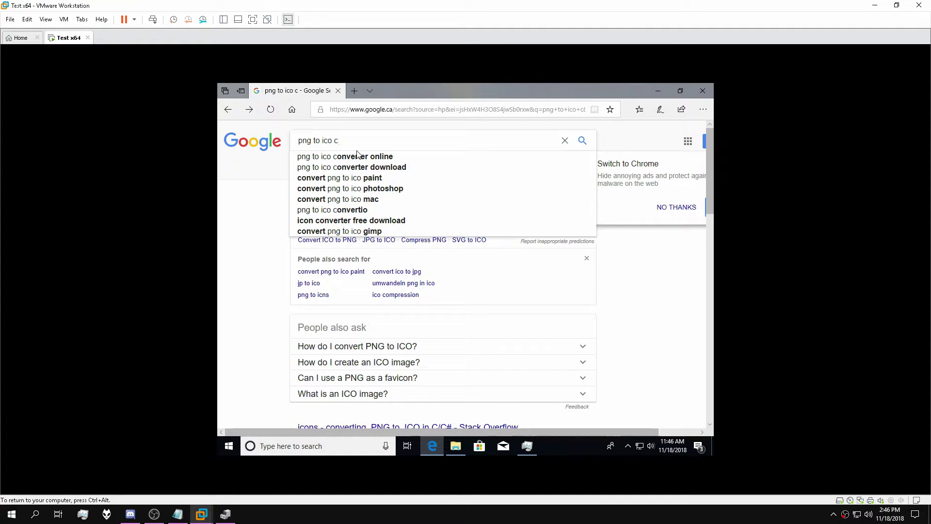
left_click(358, 156)
left_click(399, 213)
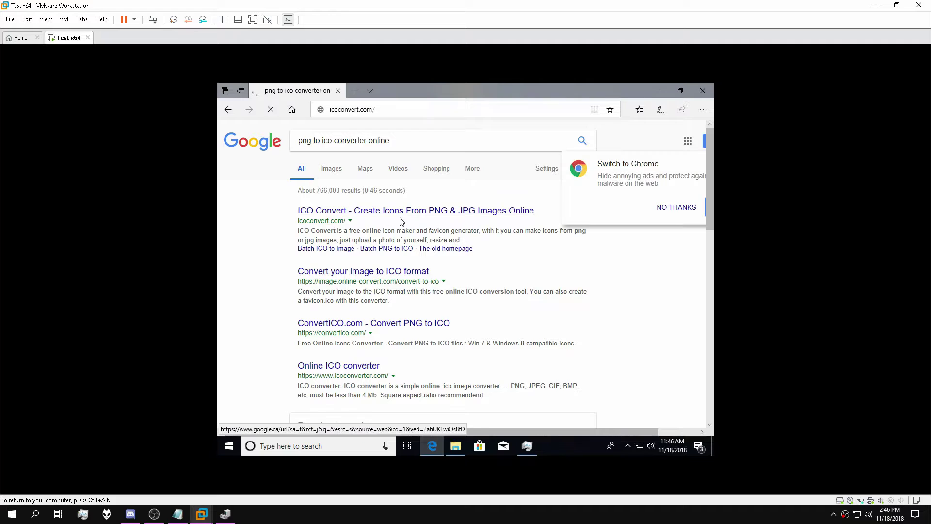
Step: Choose the saved AMD icon PNG from the Downloads folder and upload it to ICO Convert
scroll(368, 301, "down", 2)
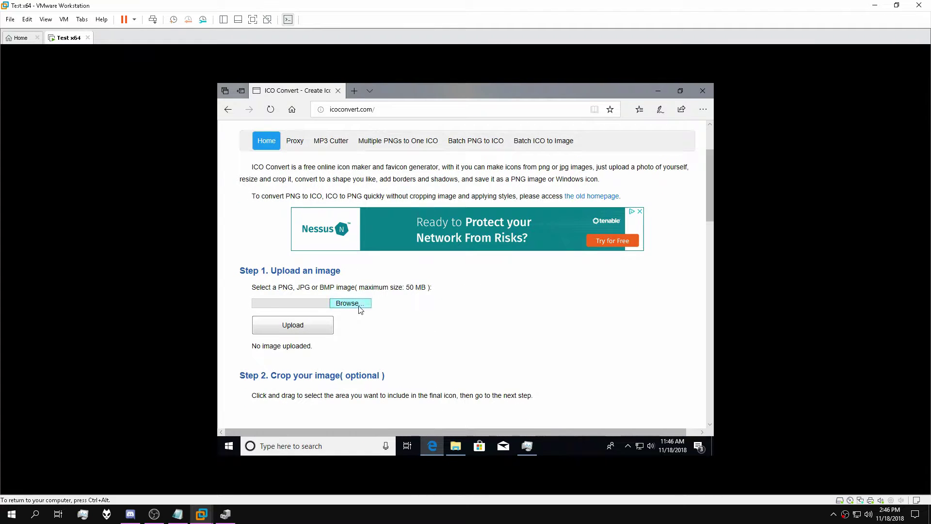
left_click(360, 304)
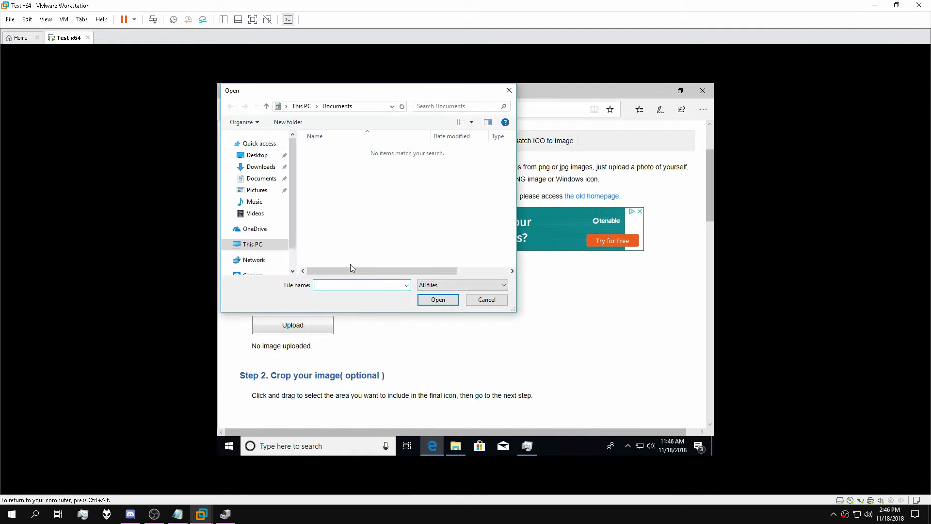
left_click(260, 166)
double_click(333, 169)
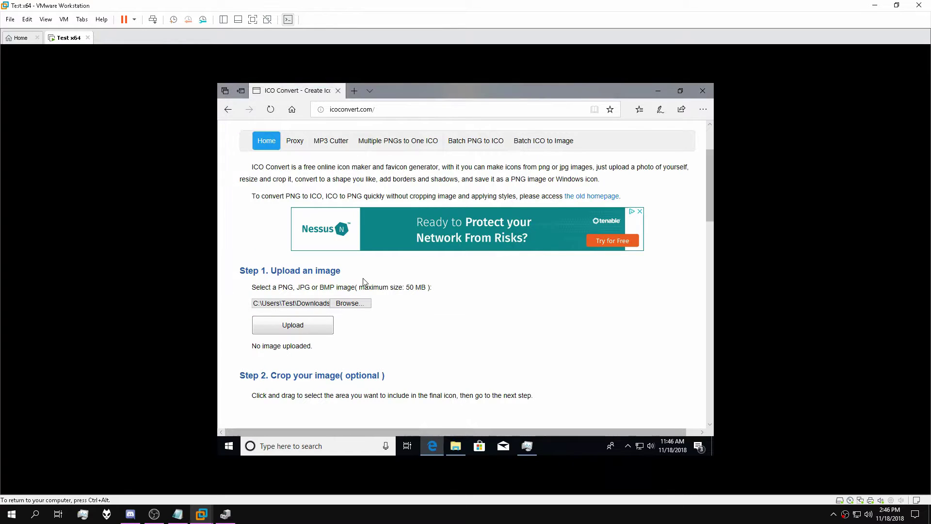
scroll(493, 313, "up", 2)
scroll(279, 400, "down", 1)
left_click(293, 372)
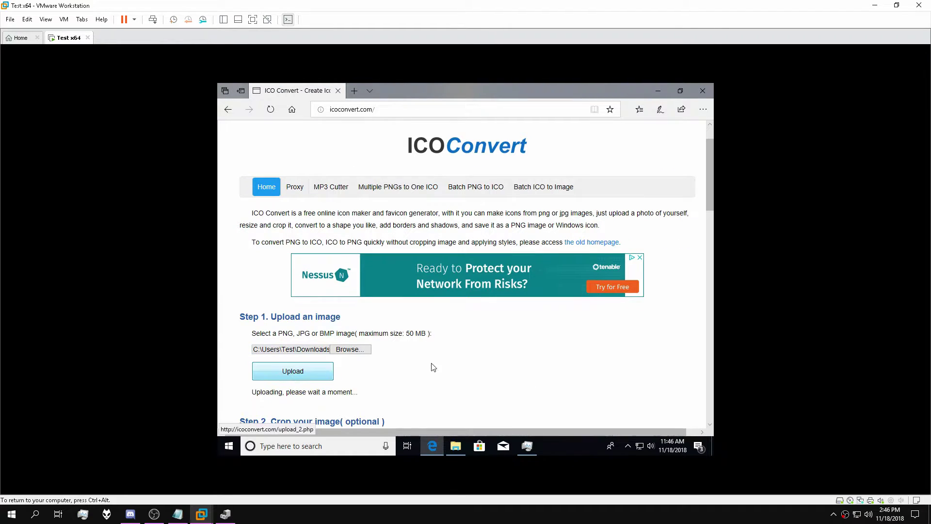
Step: Convert the uploaded image to ICO for Windows 7, Windows 8, Vista and XP, and save the resulting icon file
scroll(456, 322, "down", 1)
scroll(455, 320, "down", 7)
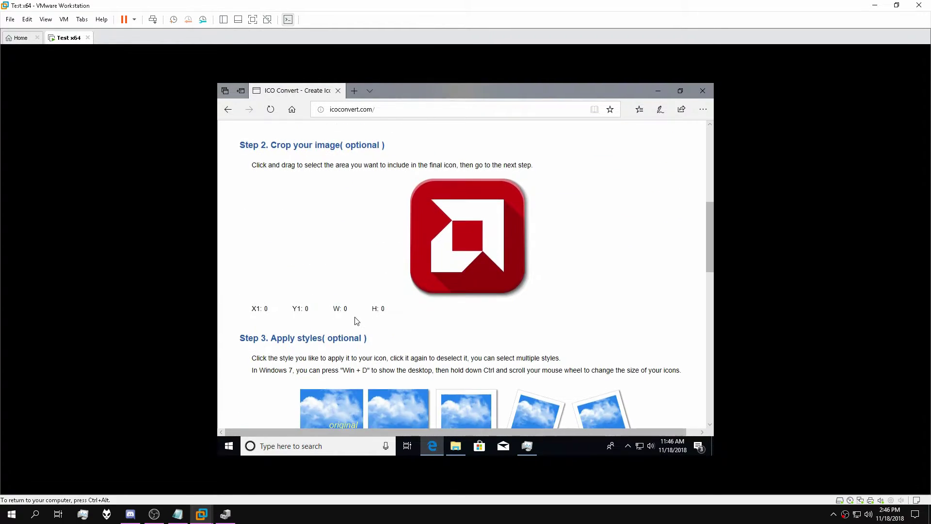
left_click(392, 293)
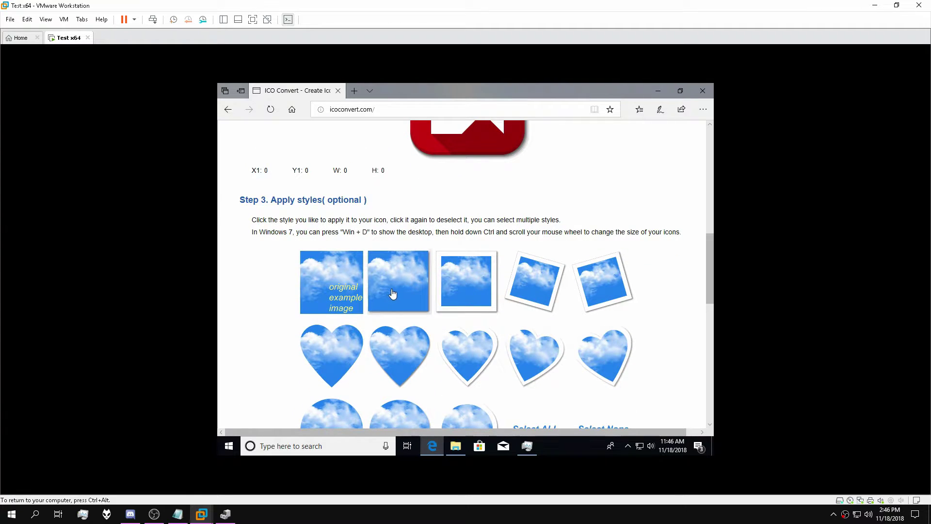
scroll(381, 248, "down", 4)
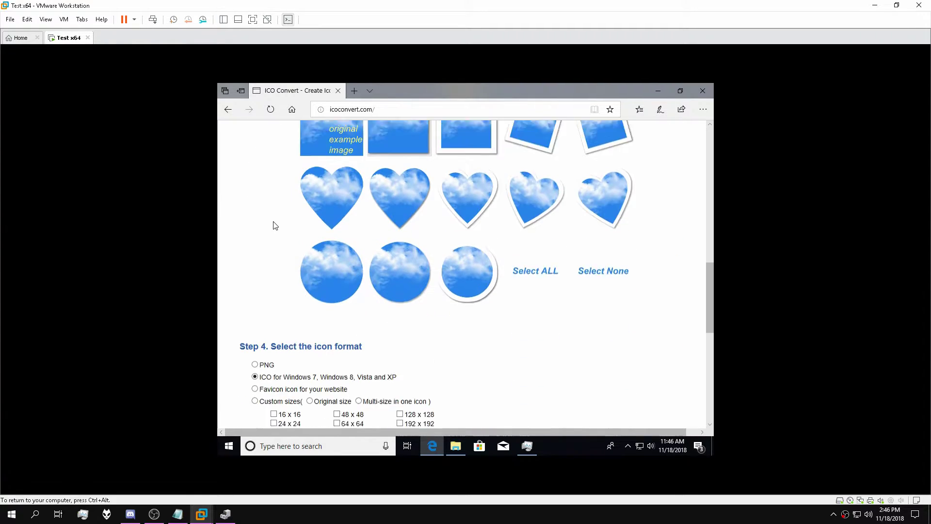
scroll(266, 366, "down", 2)
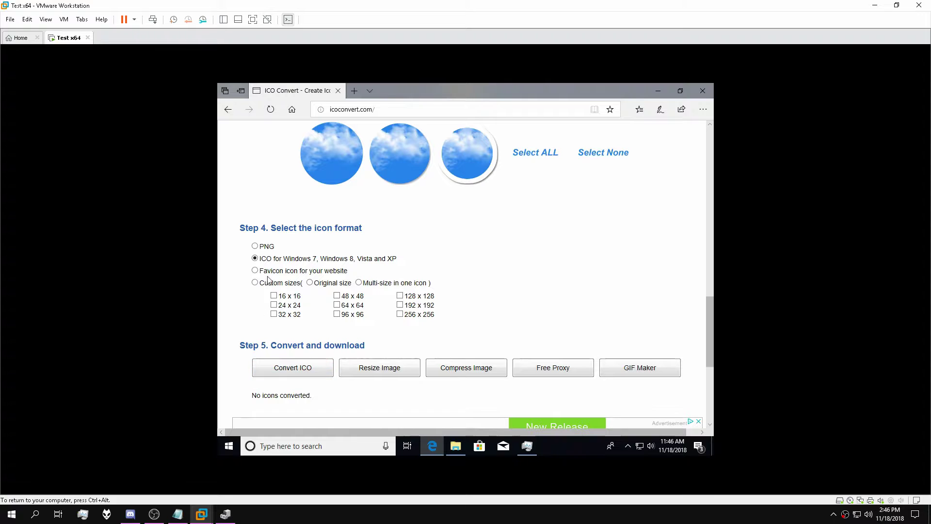
scroll(297, 377, "down", 3)
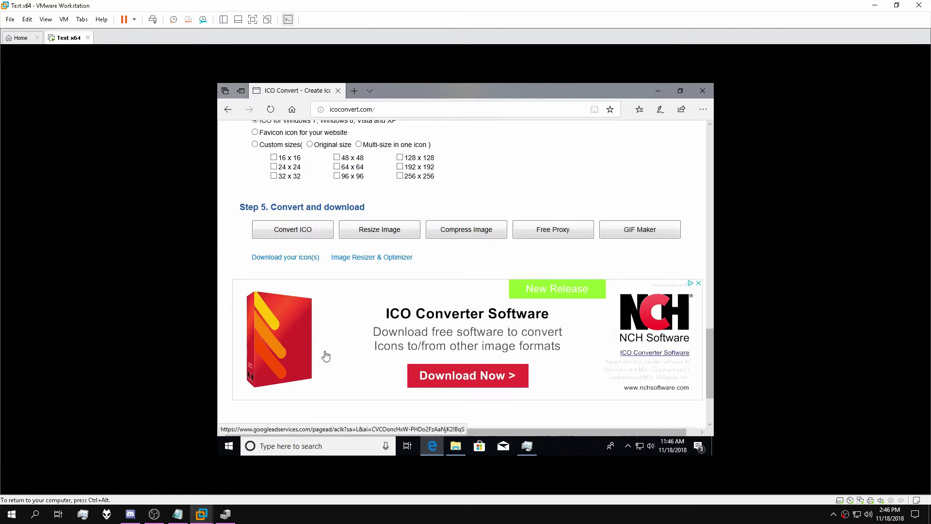
left_click(276, 260)
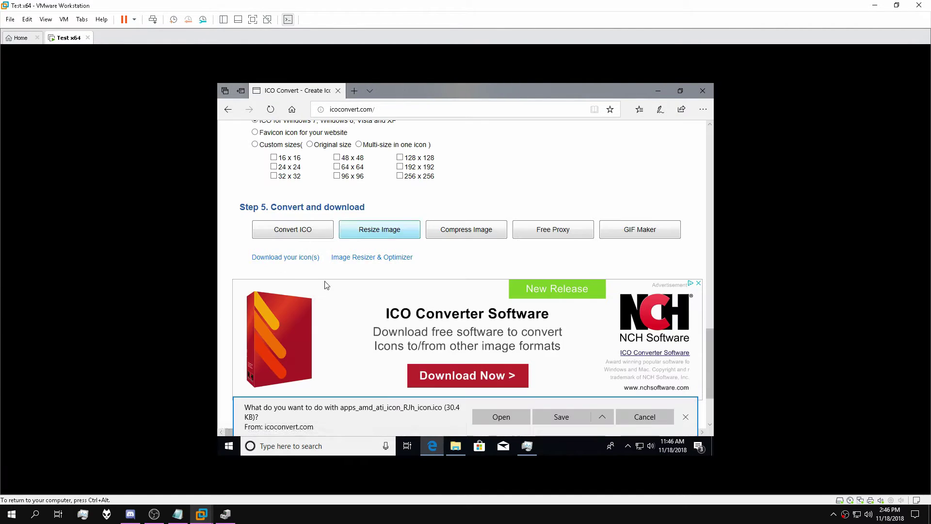
left_click(561, 417)
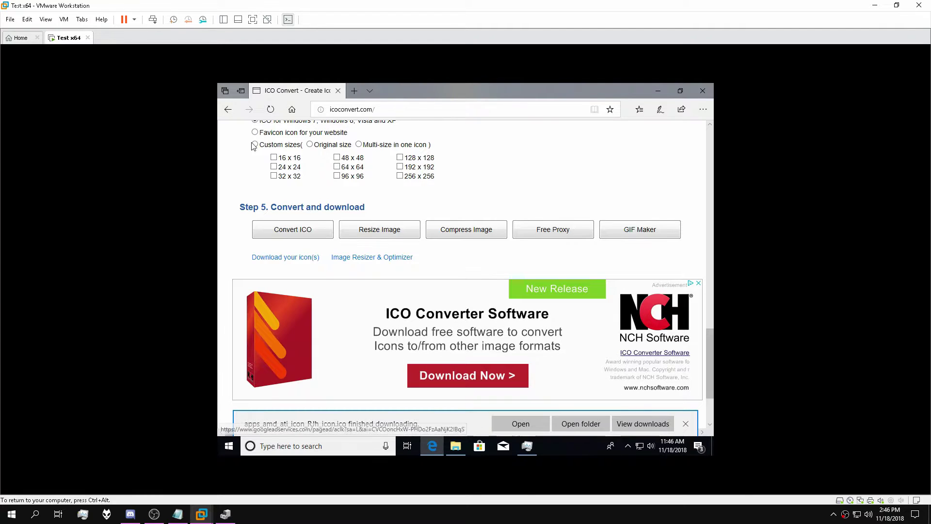
left_click(685, 423)
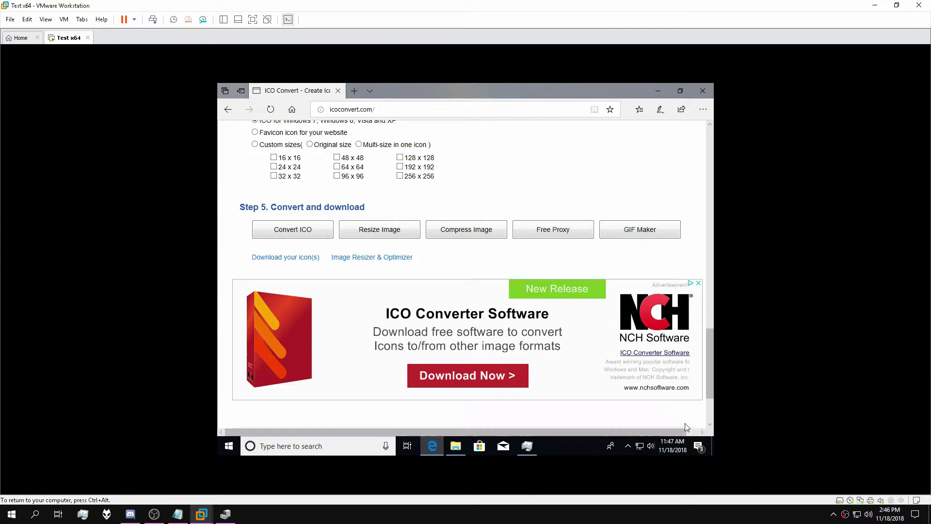
Step: Close the browser and Task Manager, and minimize the Program Files window to clear the desktop
left_click(339, 91)
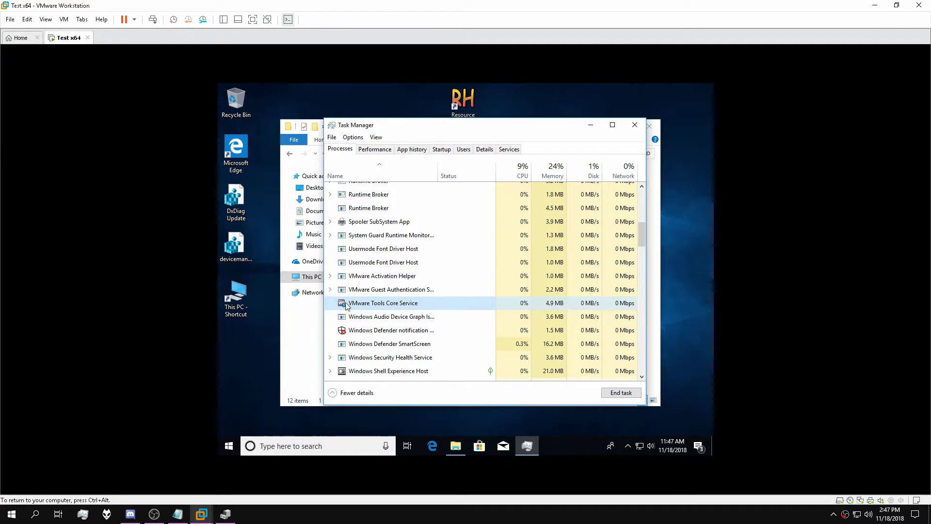
left_click(634, 125)
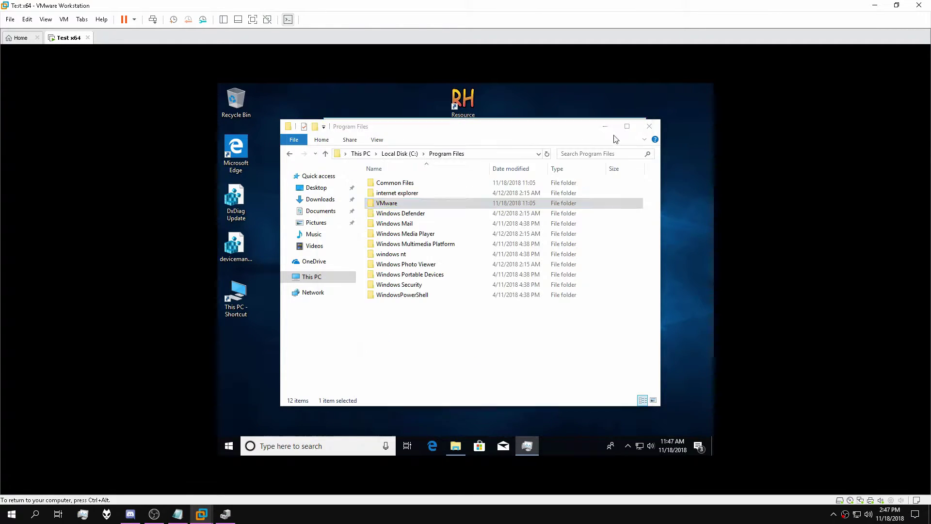
left_click(606, 127)
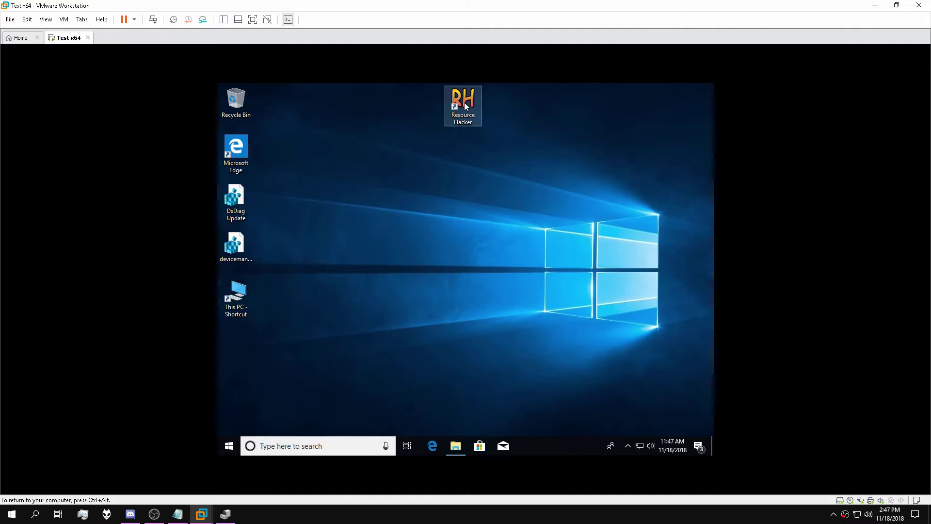
Step: Start Resource Hacker and open vmtoolsd from the VMware Tools folder inside Program Files\VMware
double_click(463, 102)
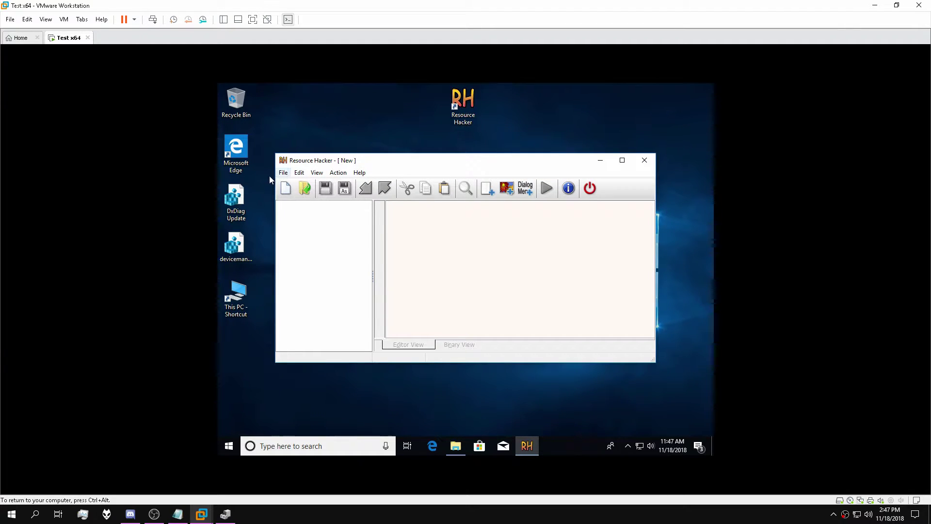
left_click(283, 173)
left_click(291, 195)
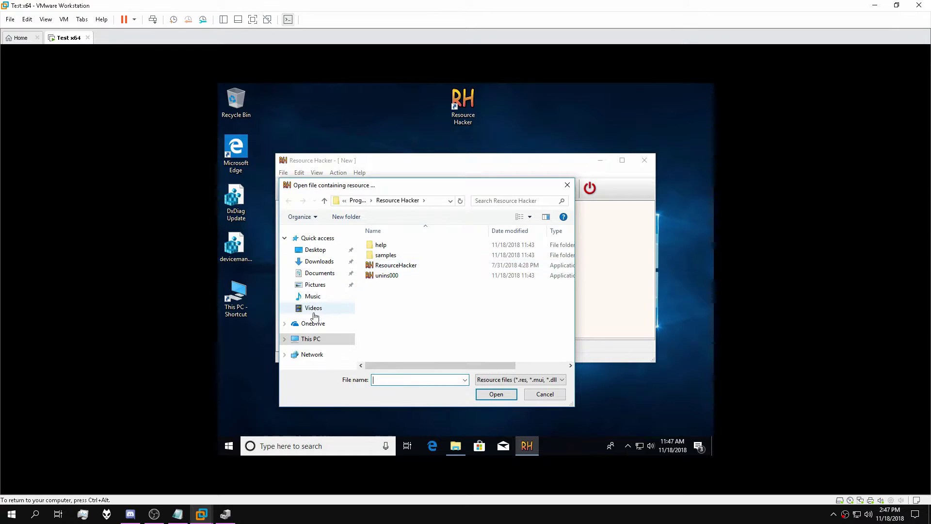
left_click(358, 200)
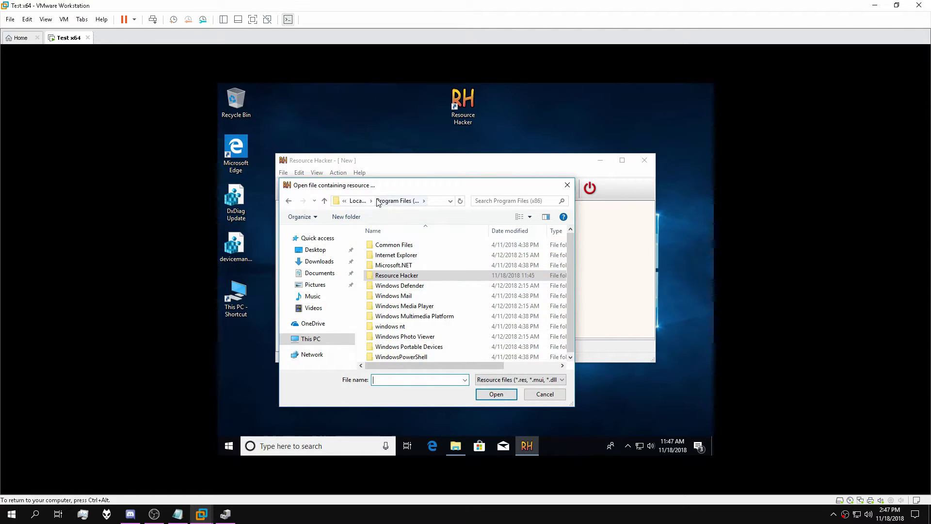
left_click(359, 200)
double_click(388, 255)
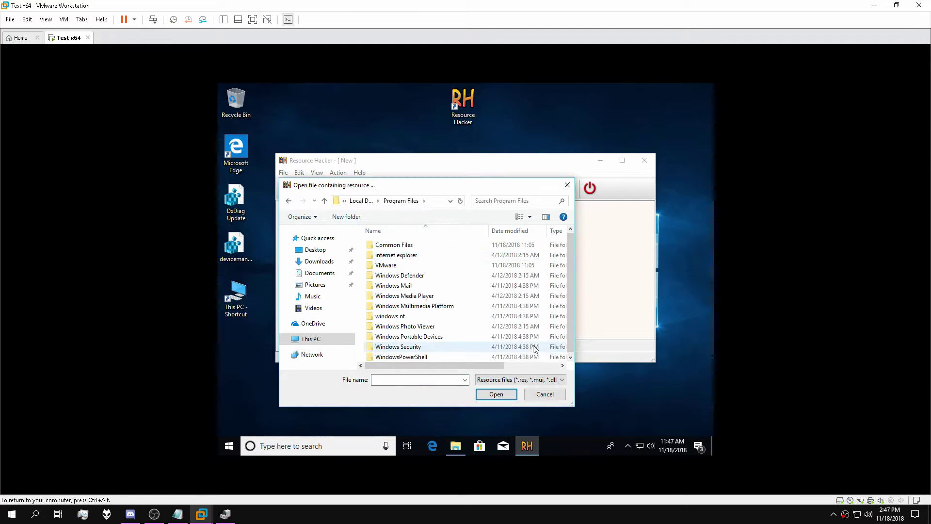
double_click(388, 265)
double_click(386, 252)
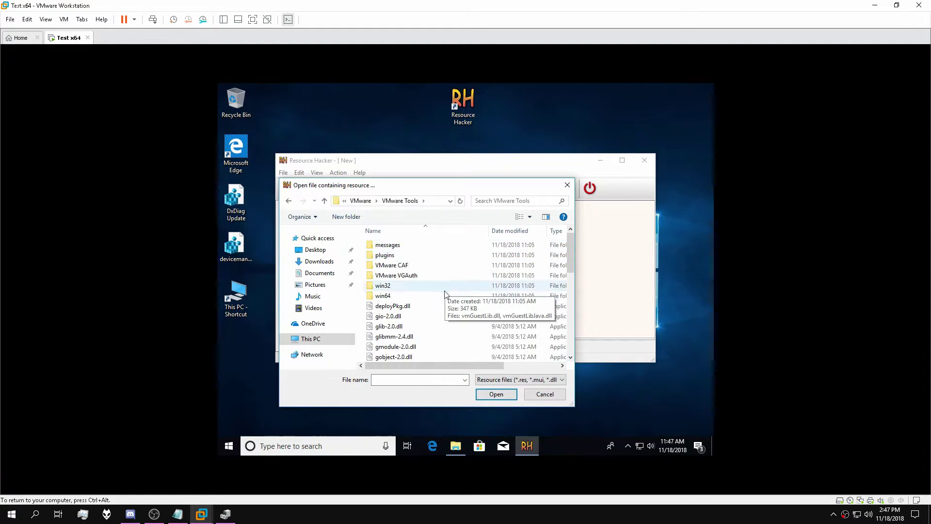
scroll(435, 297, "down", 3)
scroll(375, 300, "down", 1)
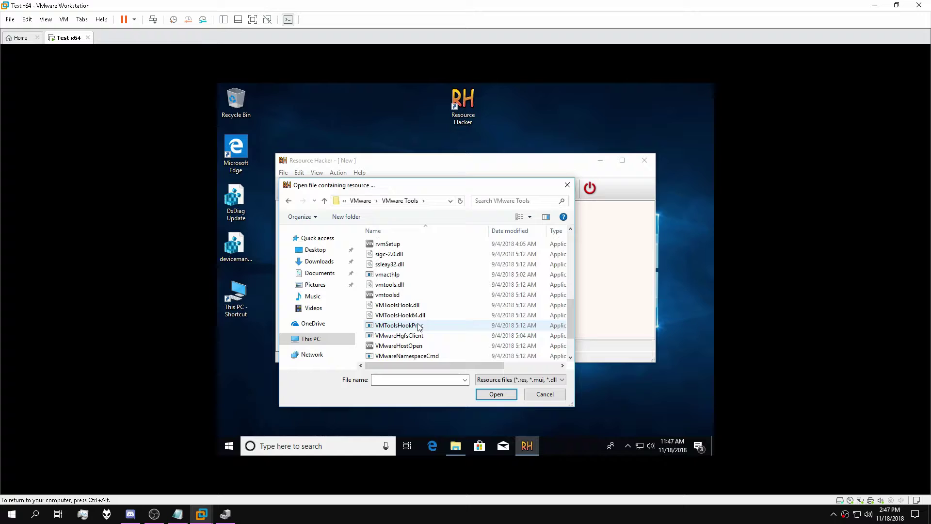
left_click(390, 296)
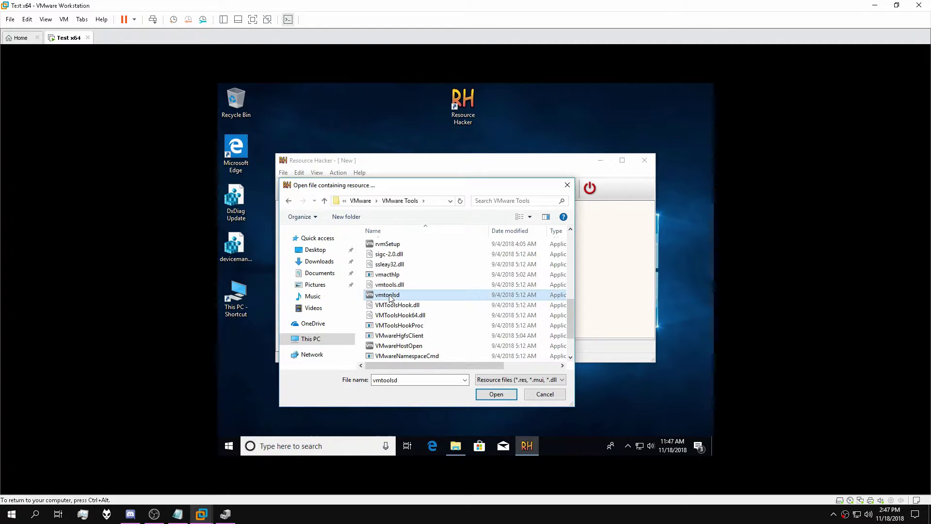
left_click(496, 393)
left_click_drag(423, 166, 407, 161)
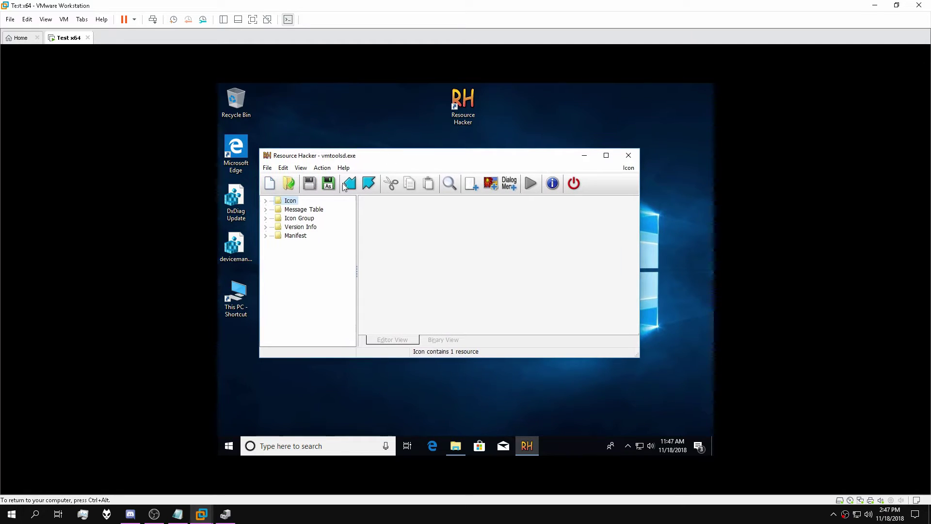
Step: Replace the vmtoolsd.exe icon with the AMD icon file apps_amd_ati_icon_RJh_icon from the Downloads folder, and check the resulting icon group
left_click(266, 201)
left_click(301, 209)
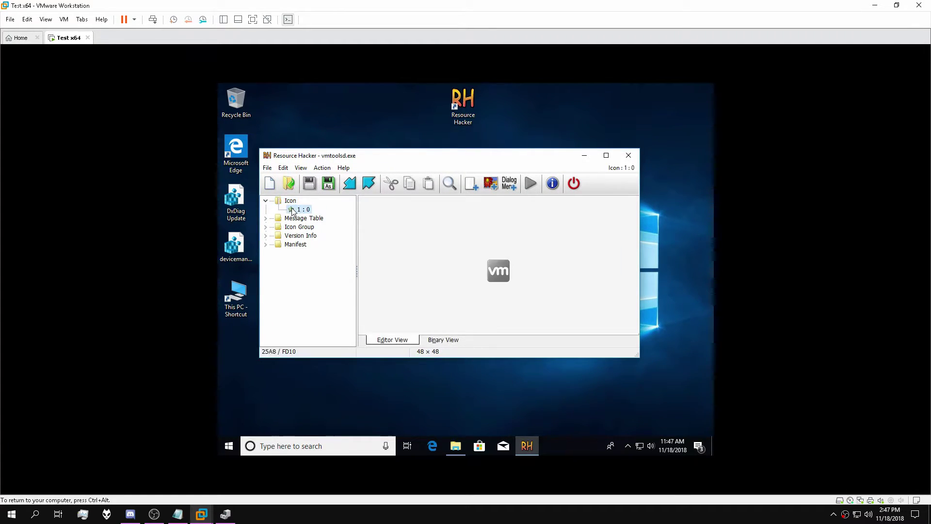
right_click(286, 202)
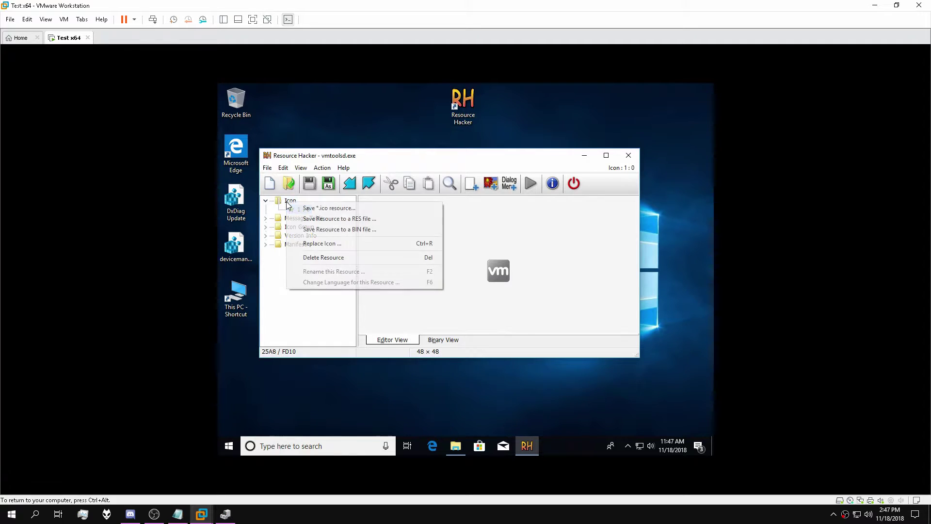
left_click(316, 245)
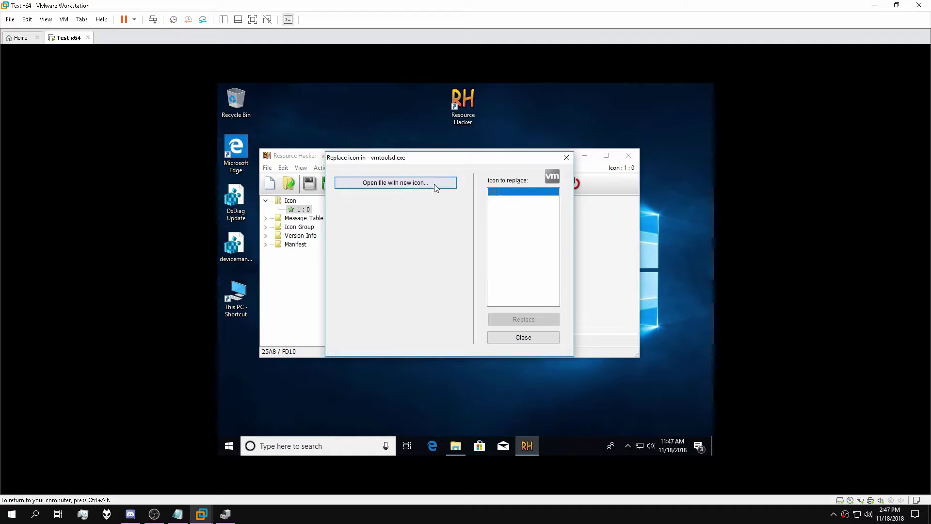
left_click(409, 187)
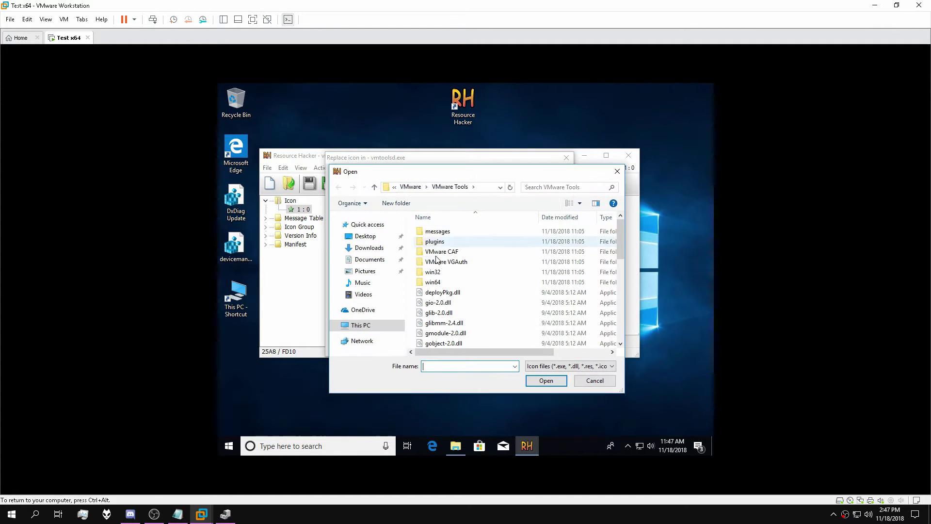
left_click(369, 248)
left_click(446, 279)
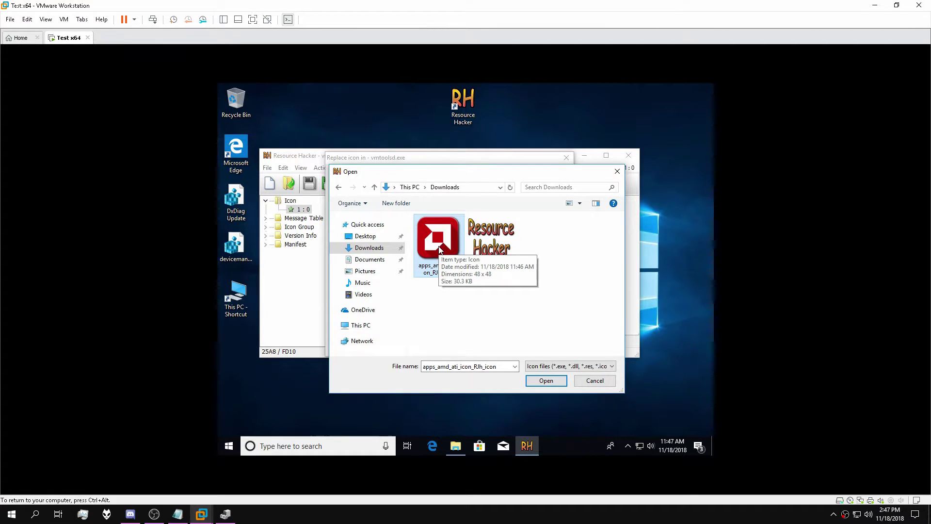
left_click(547, 382)
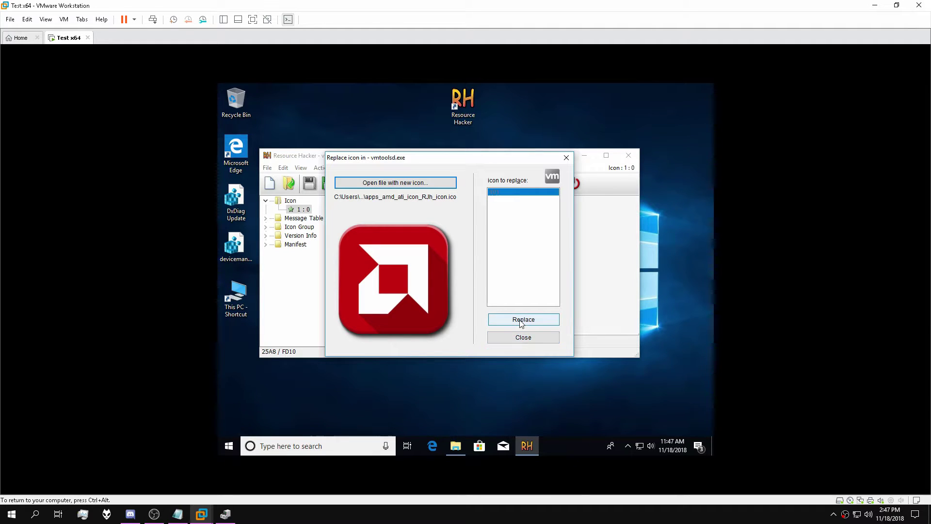
left_click(520, 319)
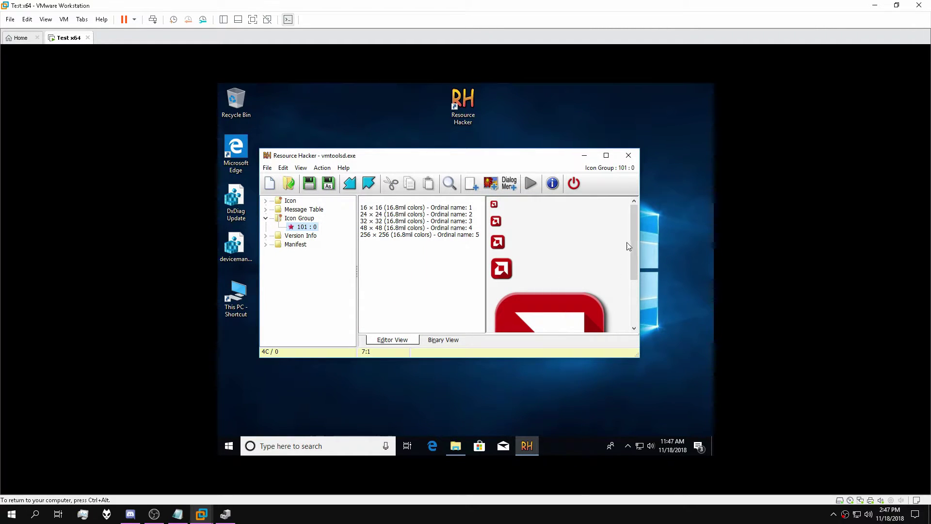
left_click_drag(634, 268, 632, 299)
scroll(627, 234, "up", 3)
left_click_drag(633, 246, 629, 310)
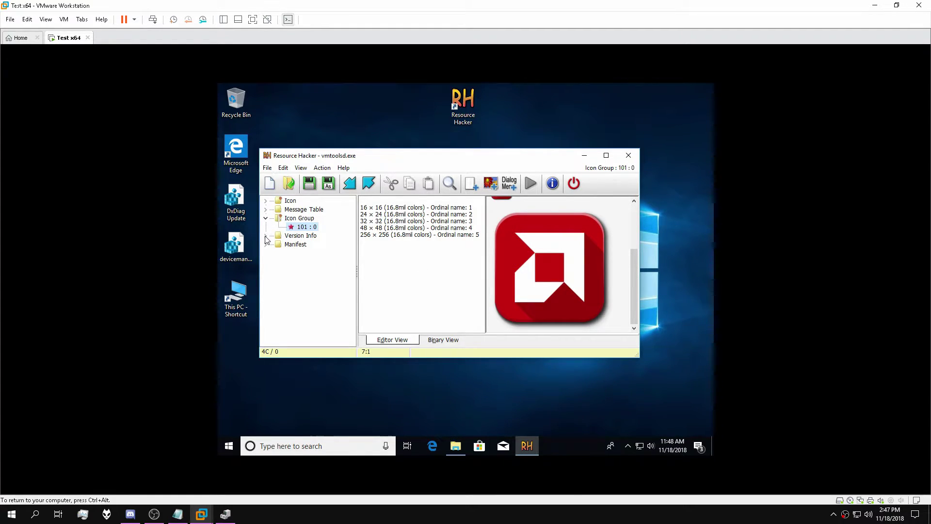
Step: In Version Info 1 : 1033, set CompanyName to "AMD Radeon(TM) Technologies, Inc." and FileDescription to "AMD Radeon: Host Settings"
left_click(266, 236)
left_click(303, 247)
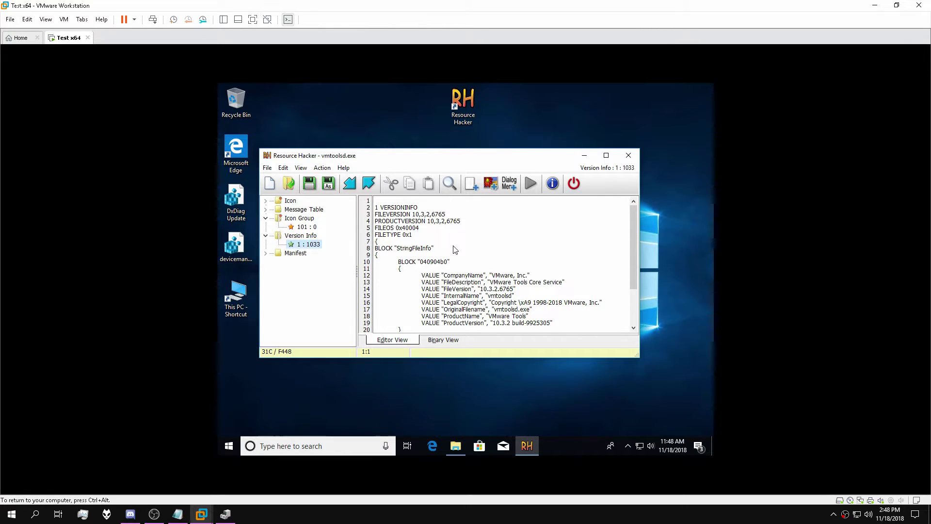
left_click(492, 276)
left_click_drag(492, 275, 525, 277)
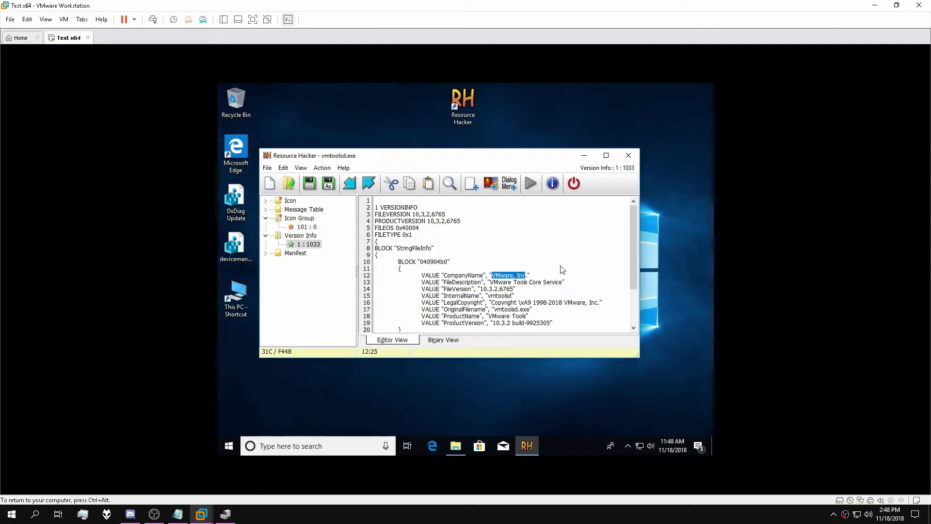
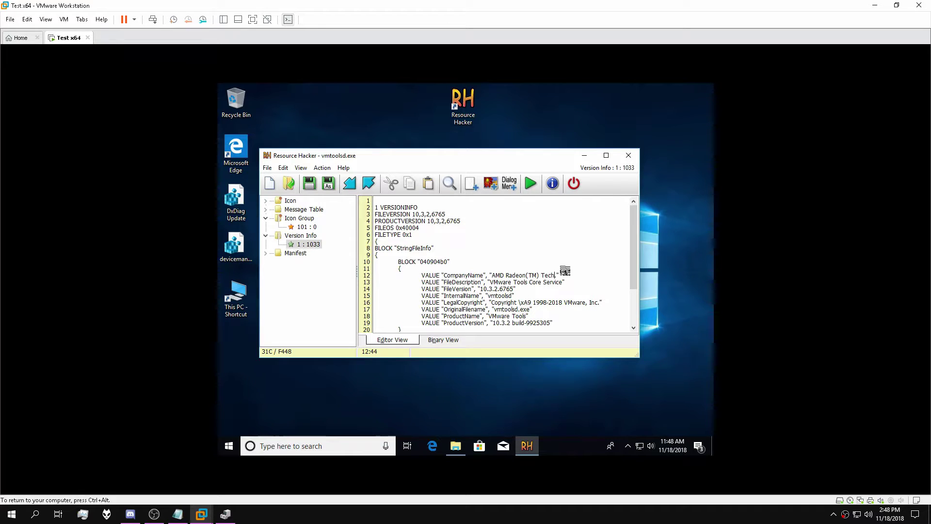
type("ies, Inc")
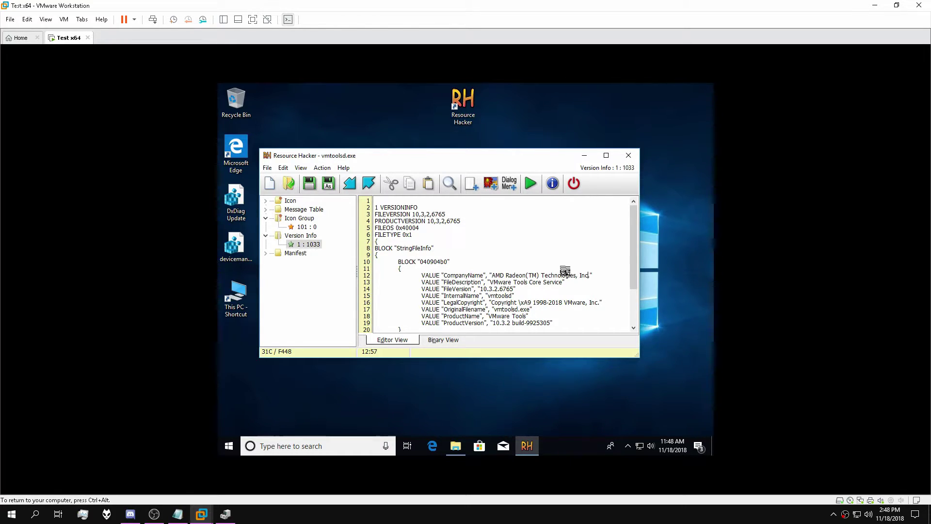
type(".")
double_click(508, 283)
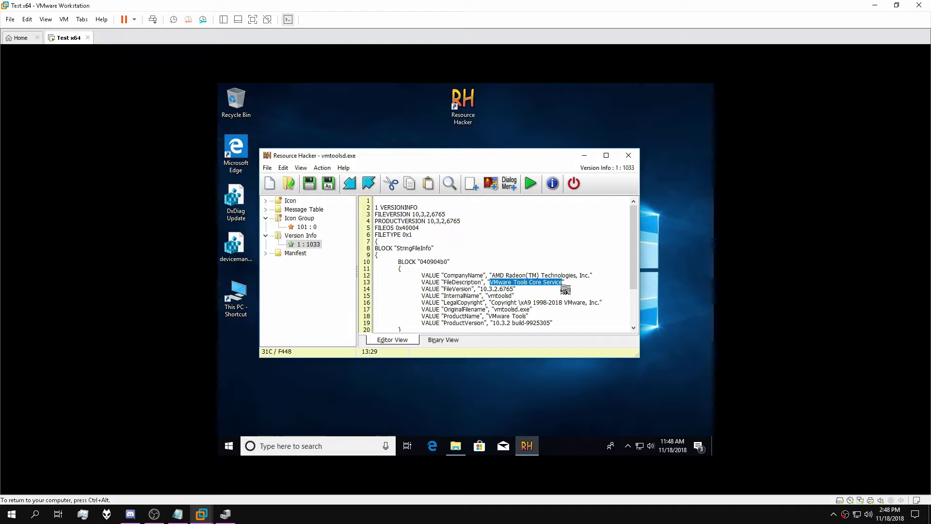
type("AMD Radeon:")
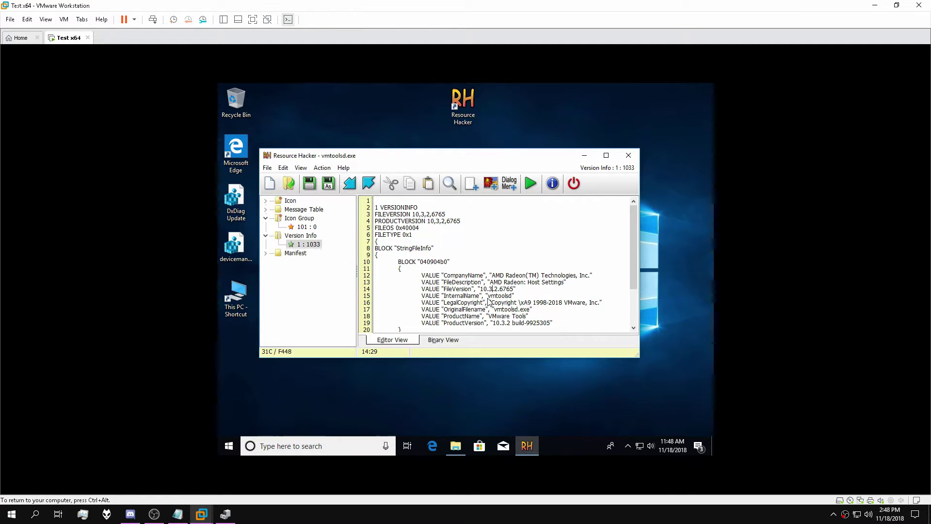
Step: Set InternalName to "AMDGP" and change the company in LegalCopyright to "AMD Technologies, Inc."
left_click_drag(489, 298, 514, 297)
type("AMDGP")
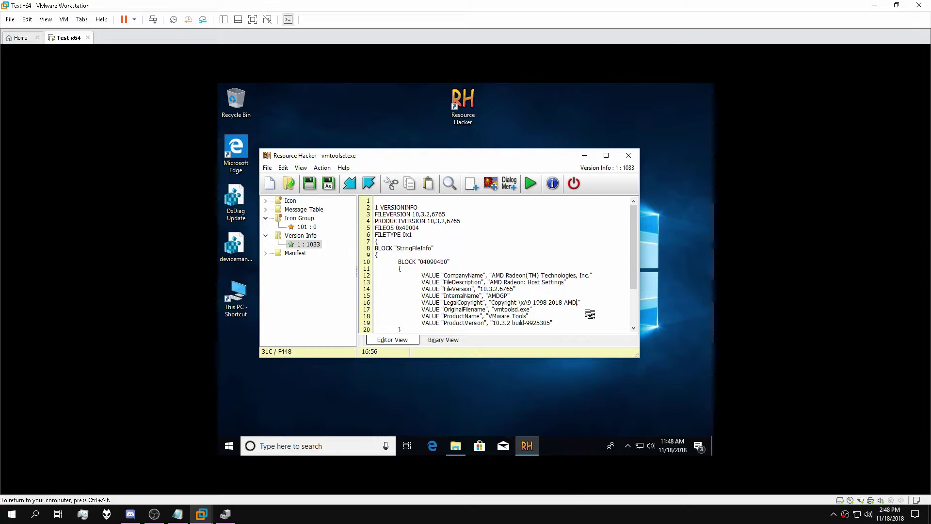
type(" Technologies, Inc.")
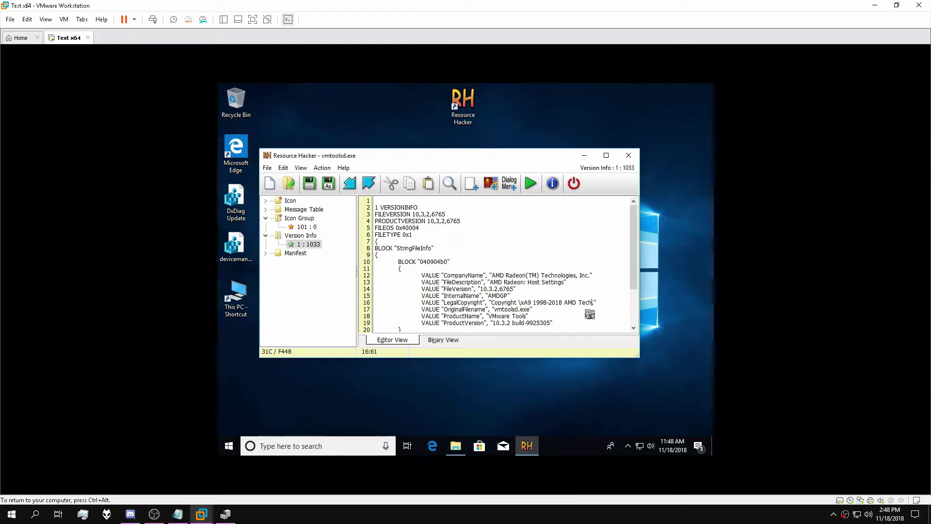
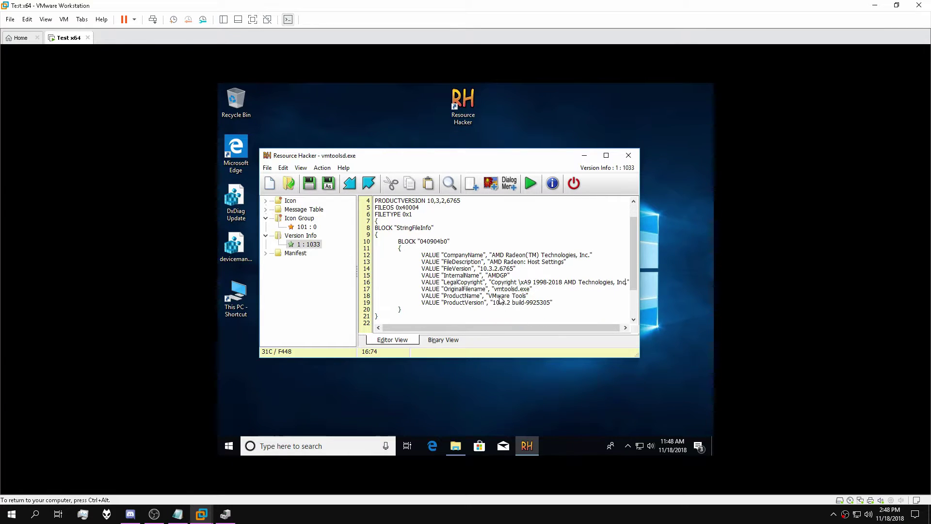
Step: Set OriginalFilename to "AMDGP.exe" and ProductName to "AMD Radeon: Host Settings", and review the version script
left_click_drag(494, 289, 520, 291)
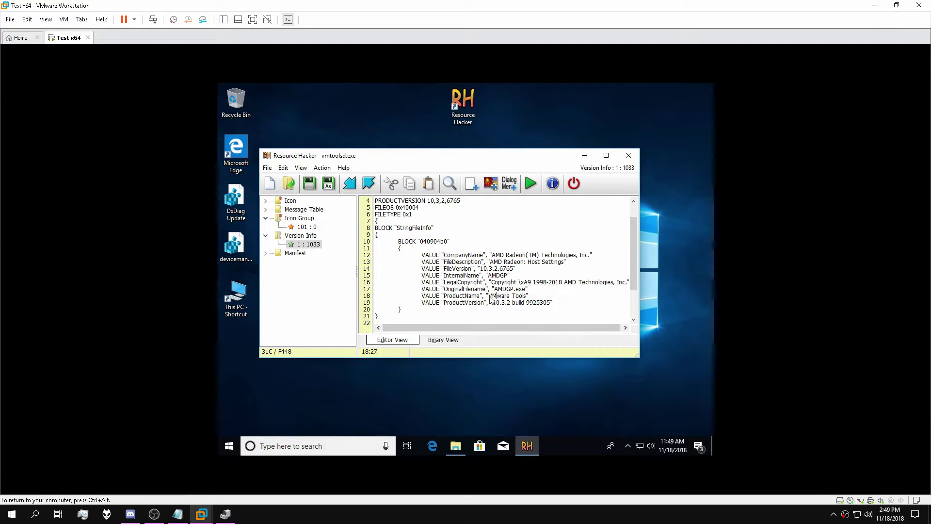
left_click_drag(491, 295, 529, 300)
type("AMD Radeon")
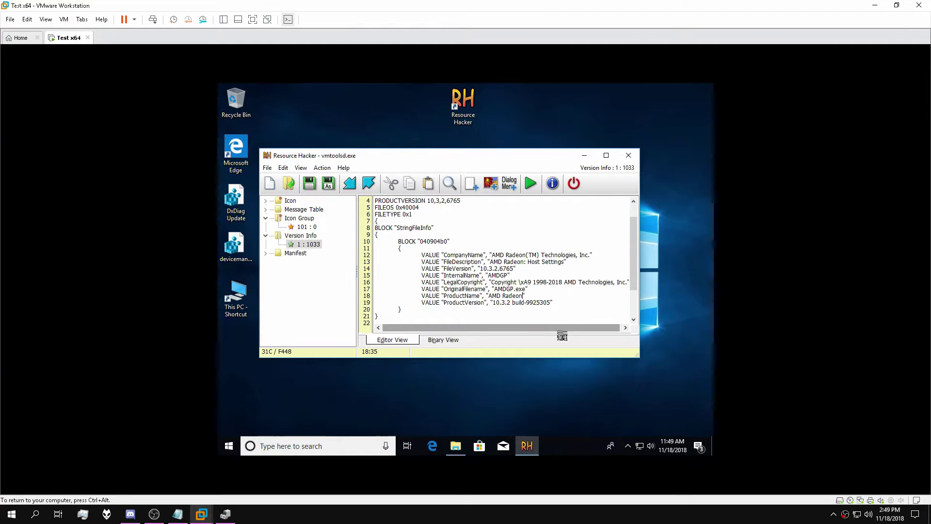
type(": Host Settings")
scroll(541, 274, "down", 2)
scroll(541, 277, "up", 3)
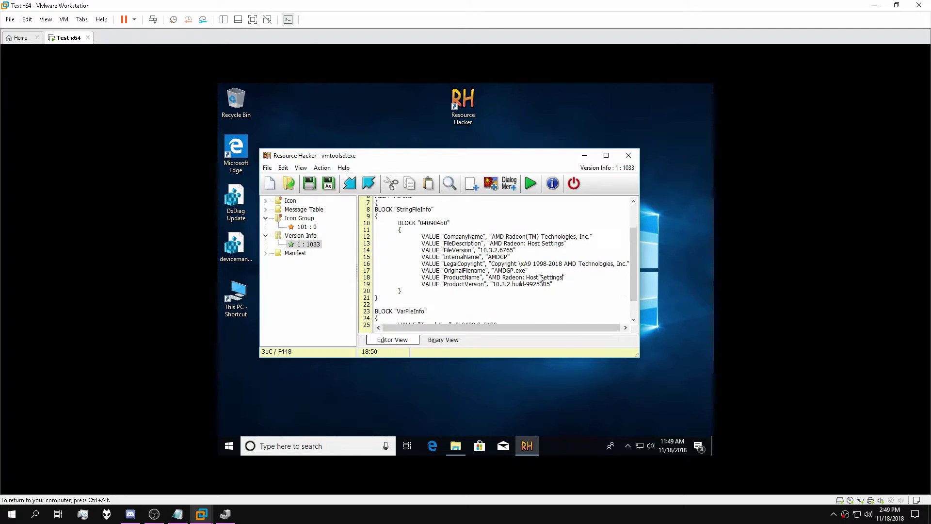
scroll(541, 275, "down", 3)
scroll(541, 275, "up", 3)
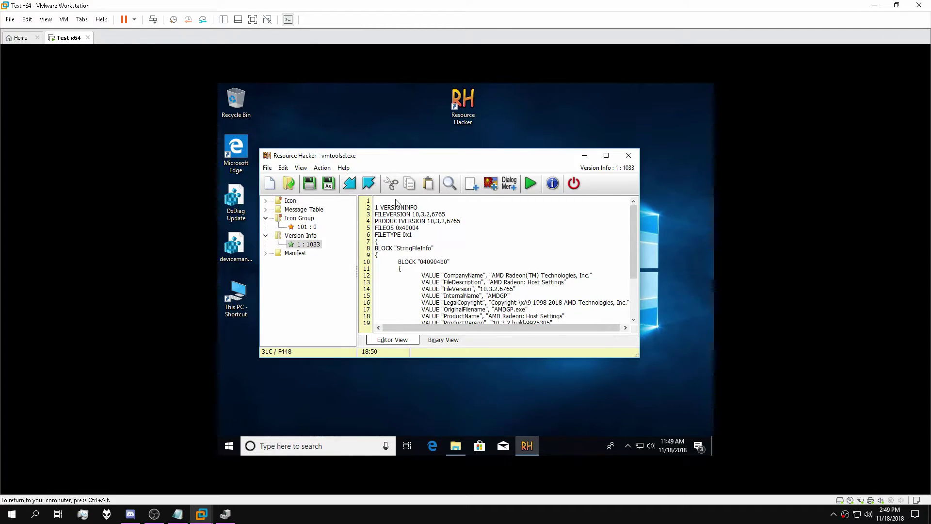
scroll(468, 248, "down", 3)
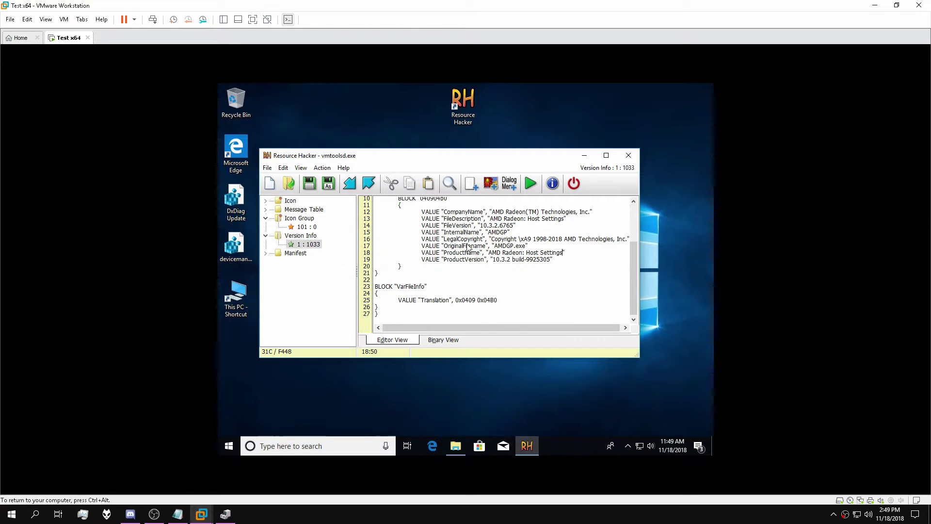
scroll(424, 230, "up", 3)
scroll(501, 262, "down", 3)
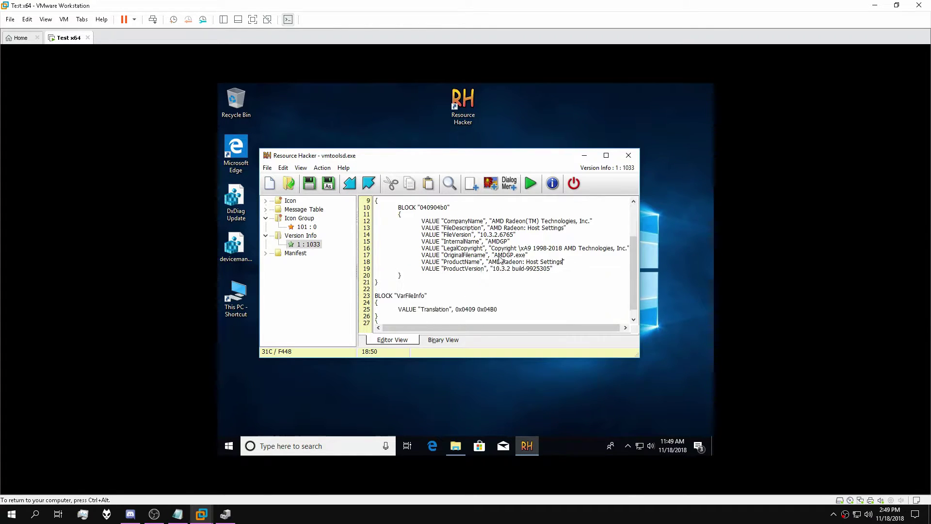
Step: Compile the version info changes and open the Manifest resource 1 : 1033
left_click(266, 253)
left_click(308, 261)
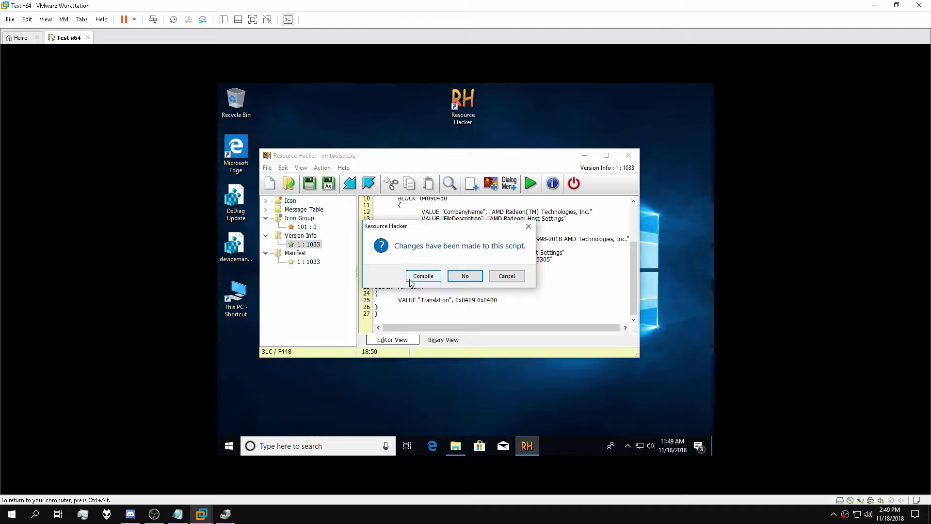
left_click(432, 280)
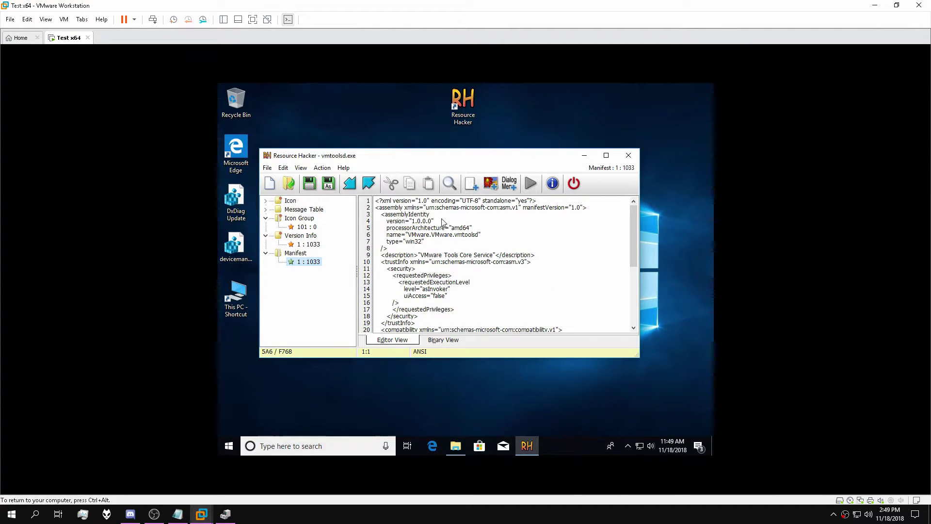
Step: In the manifest, set the assembly name to "AMDGP.AMDGP.AMDGP" and the description to "AMD Radeon(TM) Host Settings"
left_click(409, 237)
left_click_drag(408, 238, 431, 239)
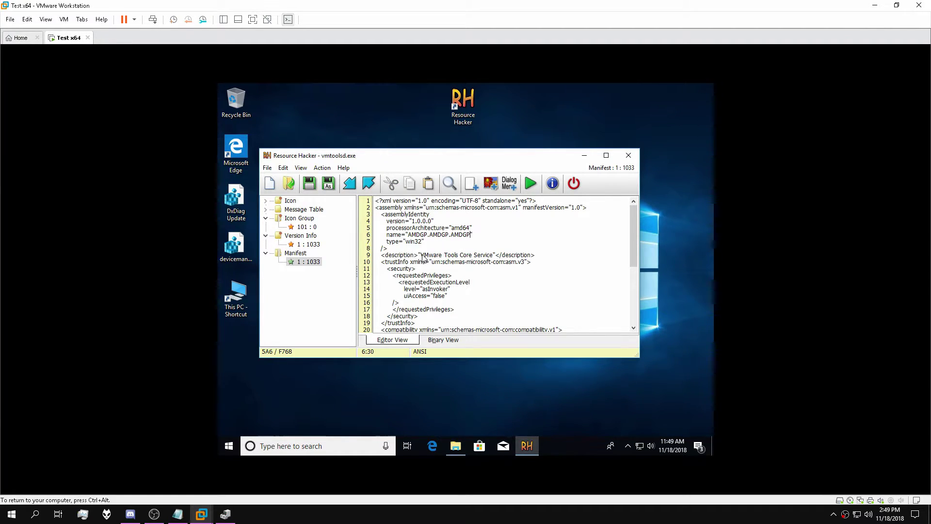
left_click_drag(421, 256, 494, 260)
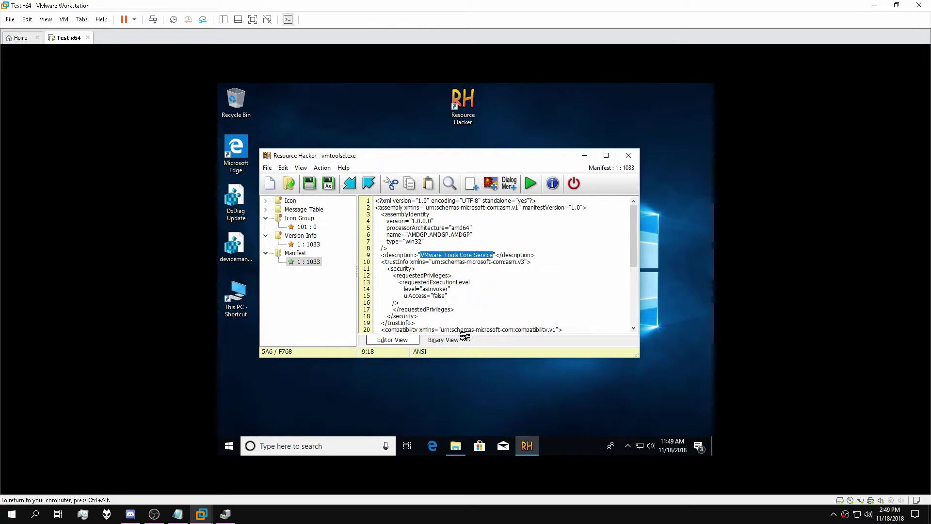
type("AMD ")
type("Radeon(TM)")
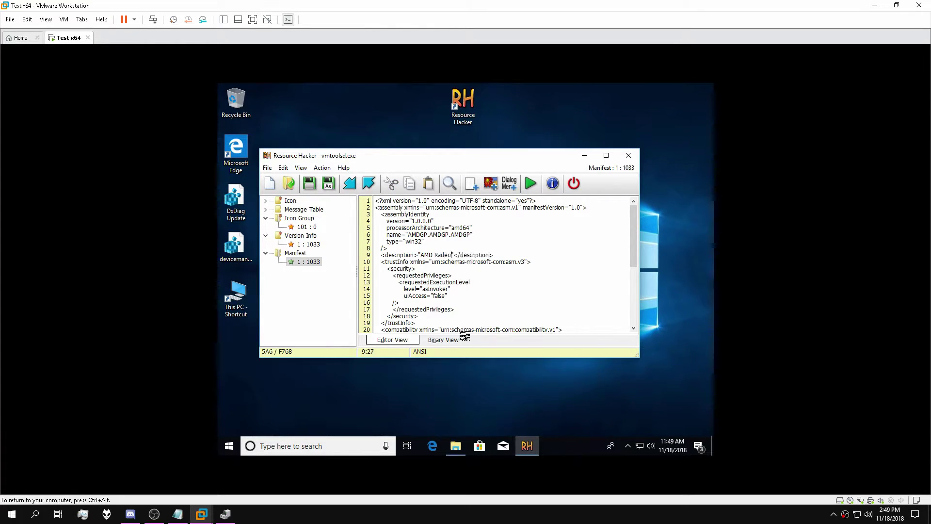
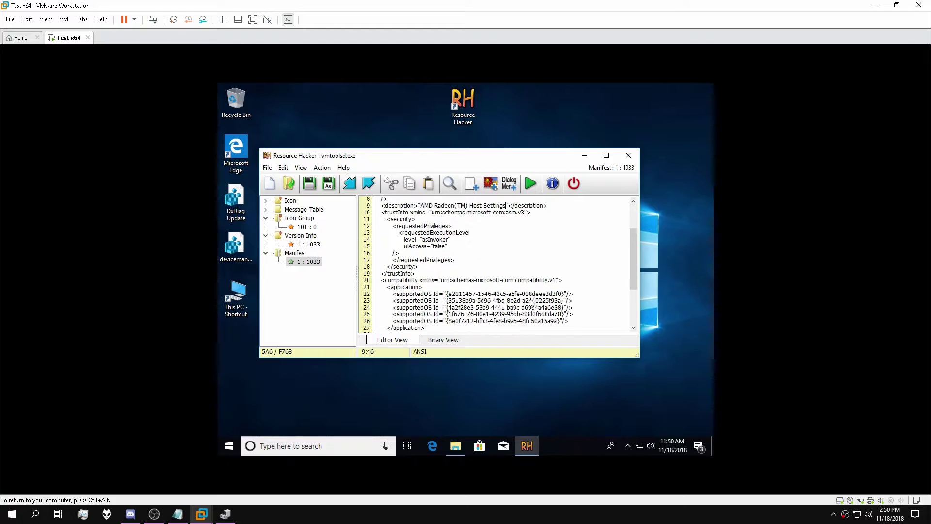
left_click_drag(634, 292, 630, 213)
Step: Save the modified executable to the Desktop under the file name AMDGP
left_click(328, 184)
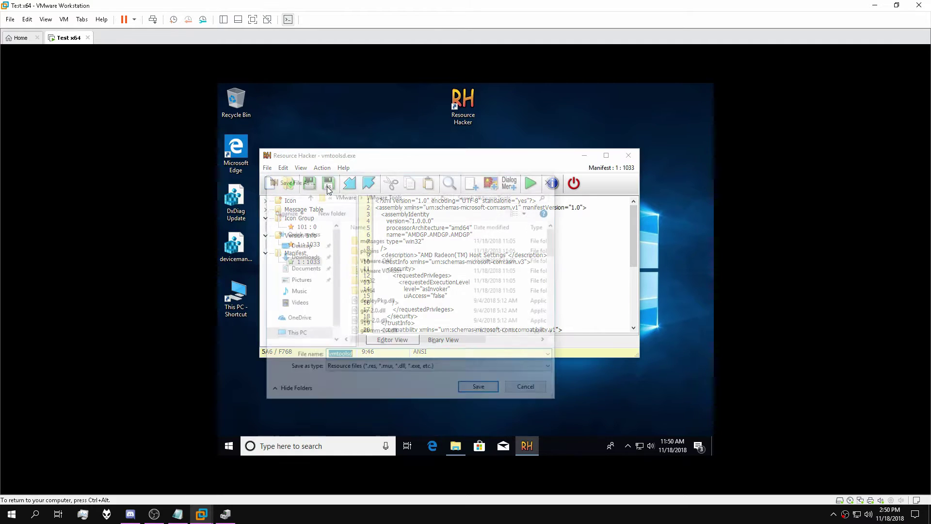
left_click(299, 245)
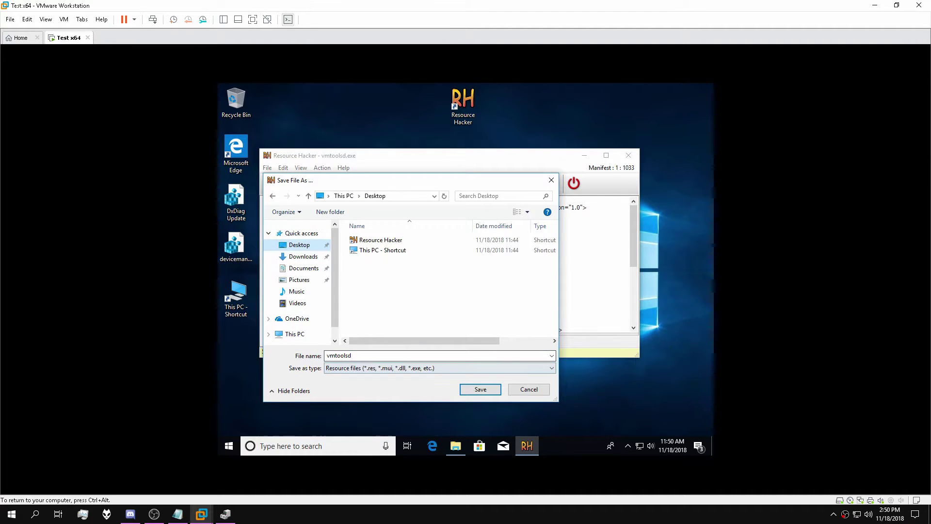
type("AMDGP")
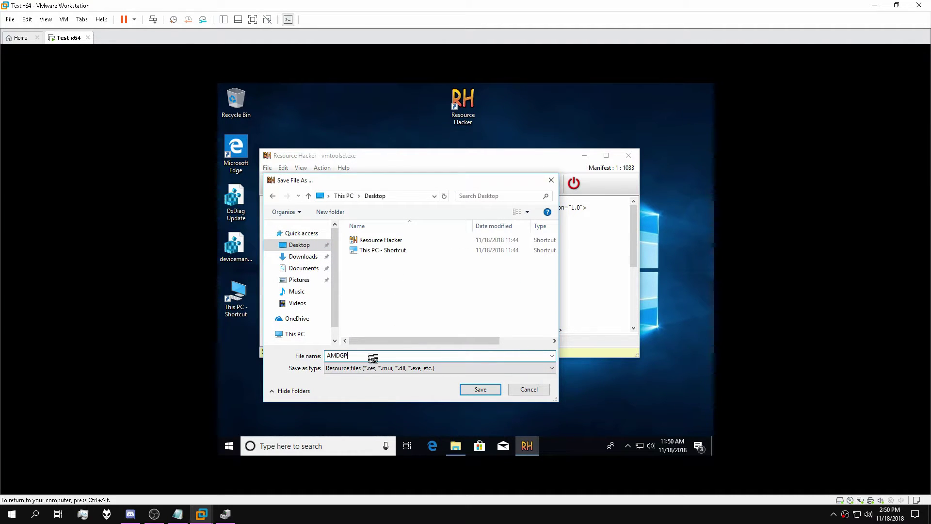
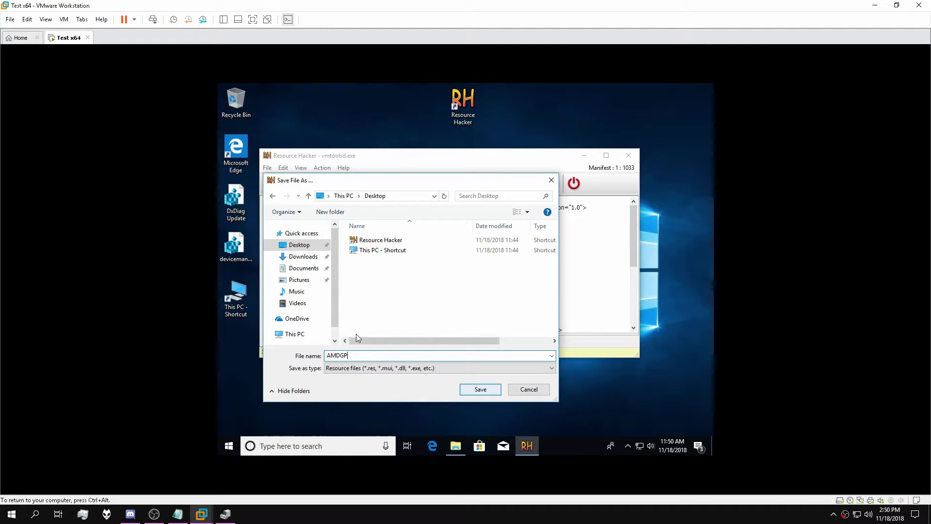
left_click(481, 389)
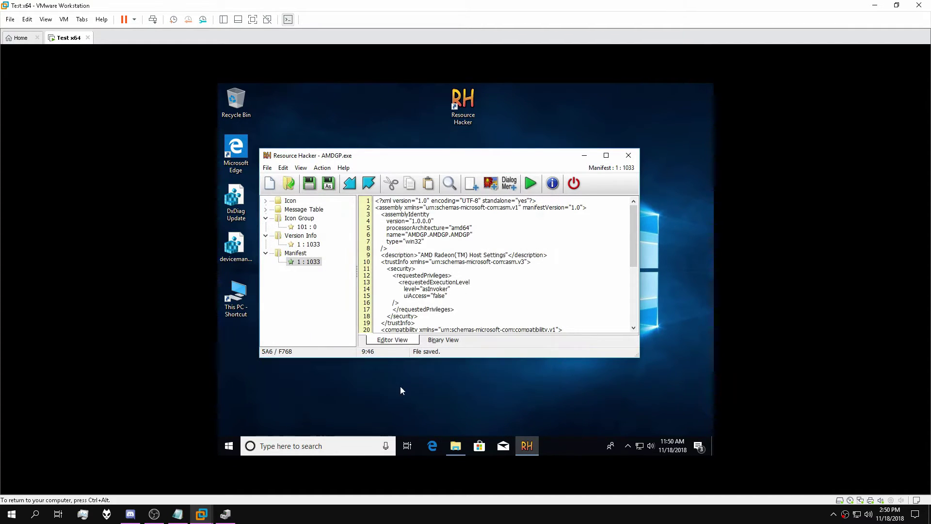
left_click(240, 358)
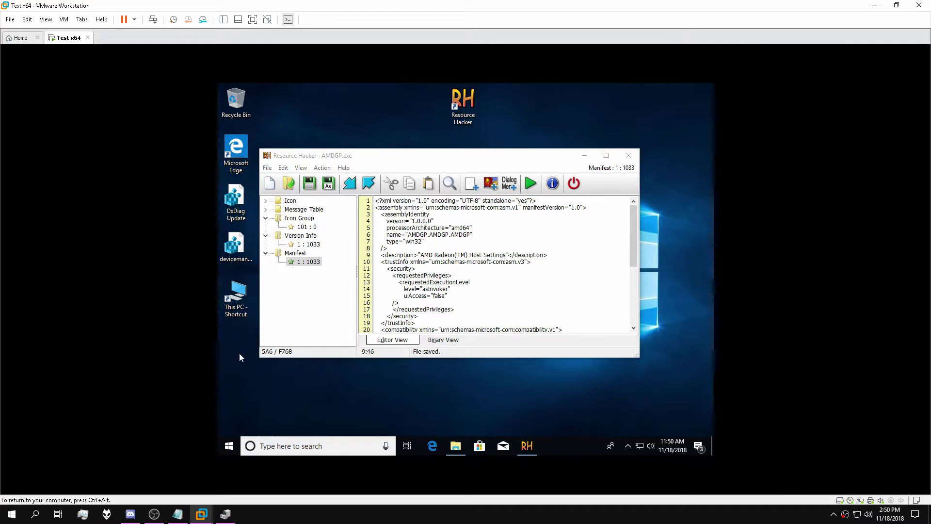
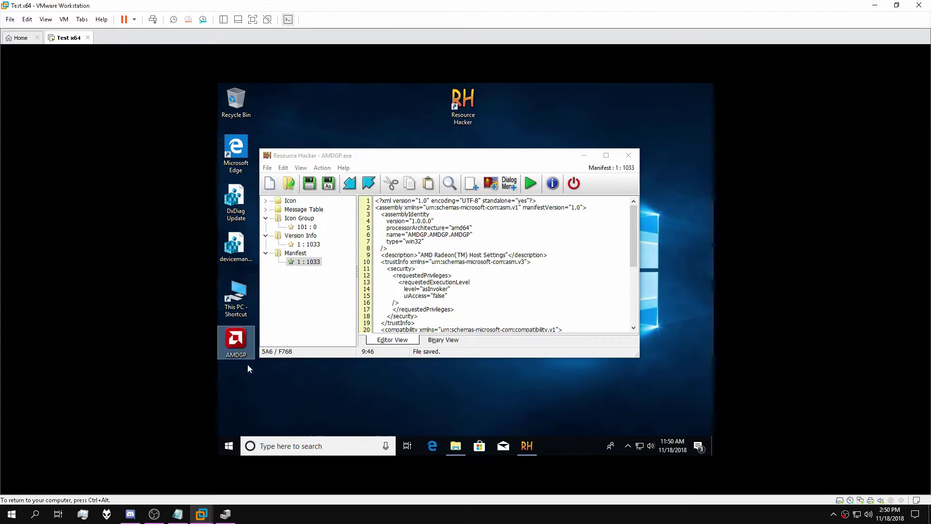
Step: Minimize Resource Hacker and open the folder C:\Program Files\VMware\VMware Tools, showing the vmtoolsd application
mouse_move(474, 161)
left_mouse_down()
mouse_move(508, 157)
mouse_move(492, 158)
left_mouse_up()
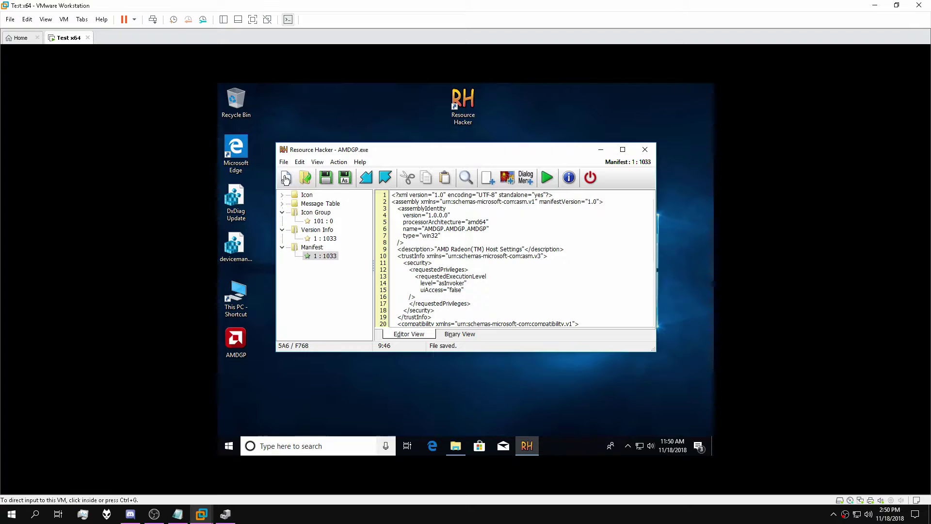
left_click(601, 149)
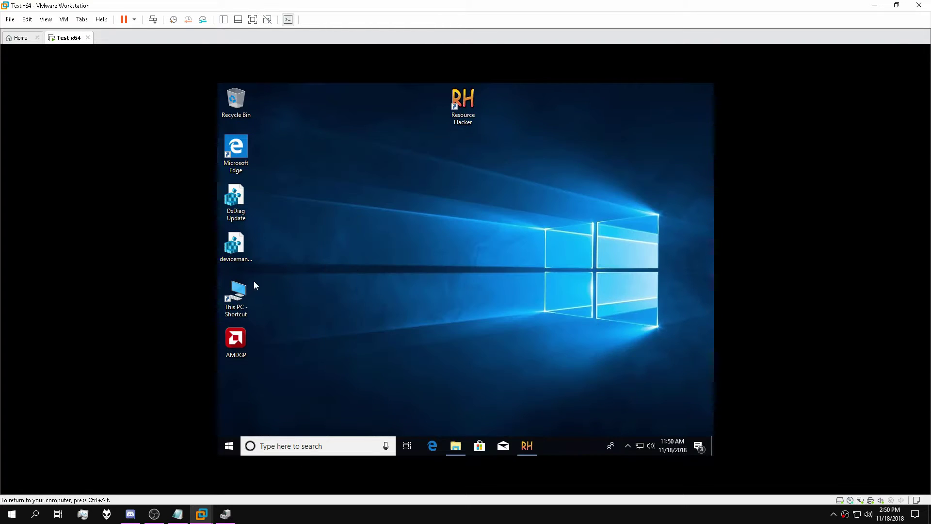
double_click(252, 288)
double_click(456, 339)
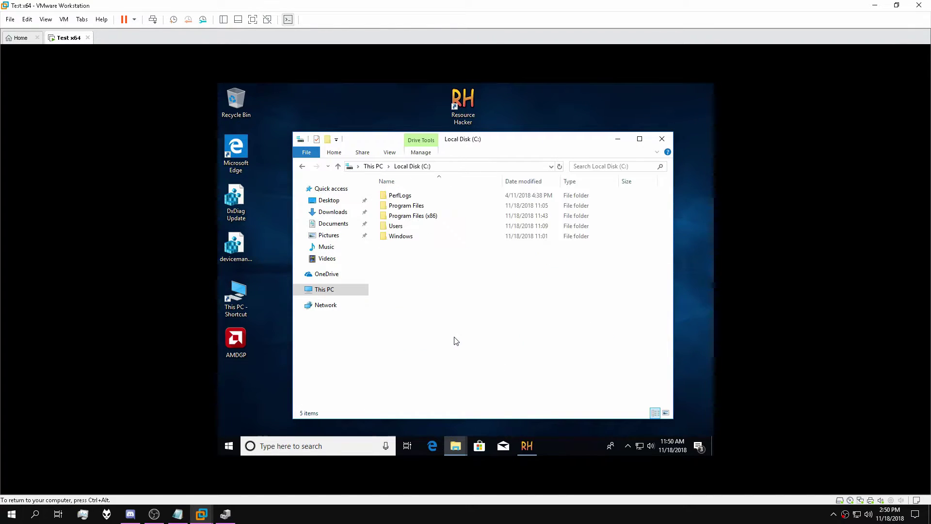
double_click(403, 206)
double_click(395, 216)
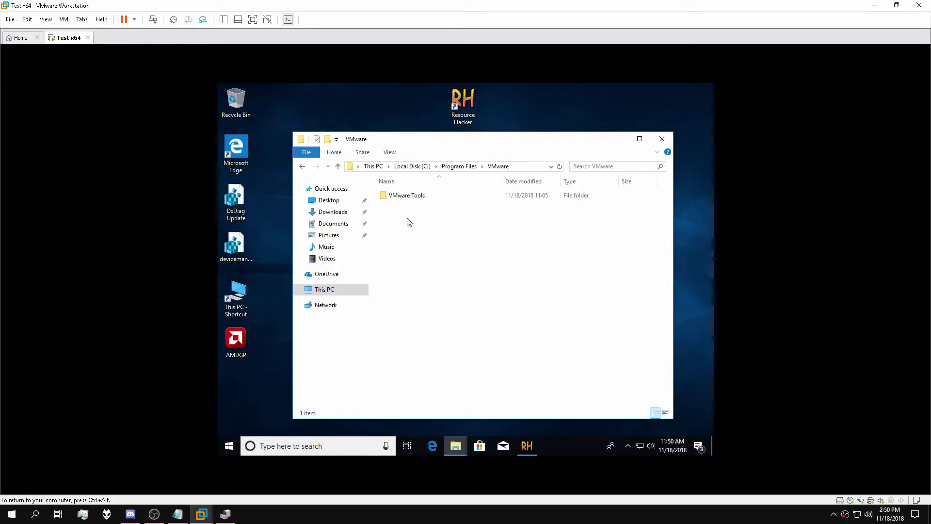
left_click(406, 196)
double_click(405, 197)
scroll(405, 290, "down", 8)
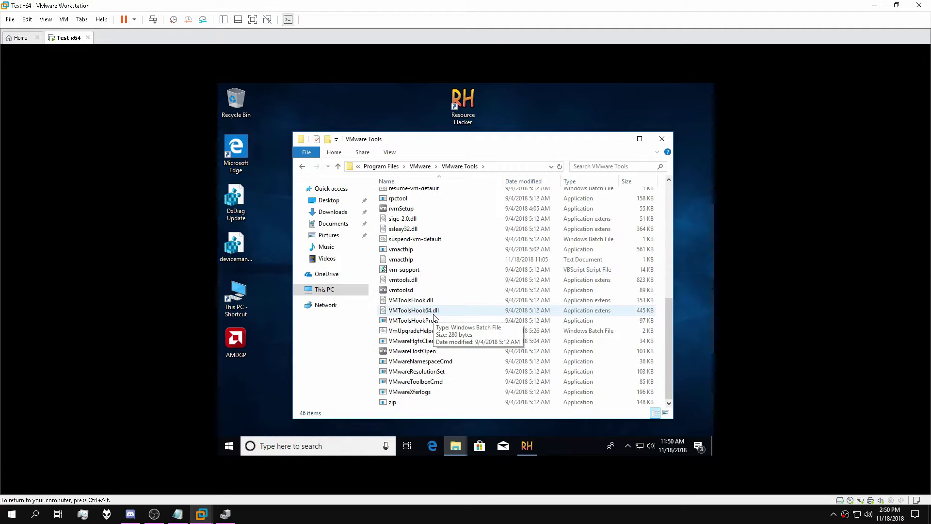
left_click(405, 290)
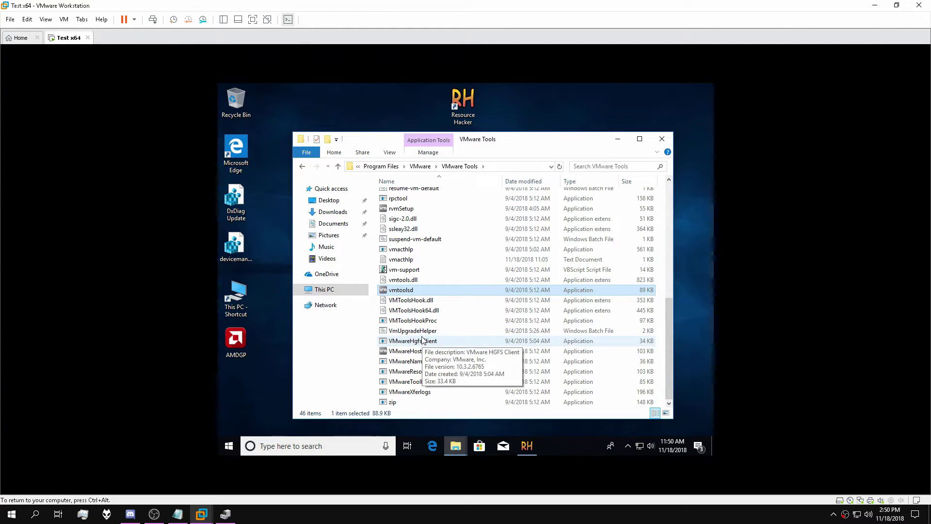
key("Delete")
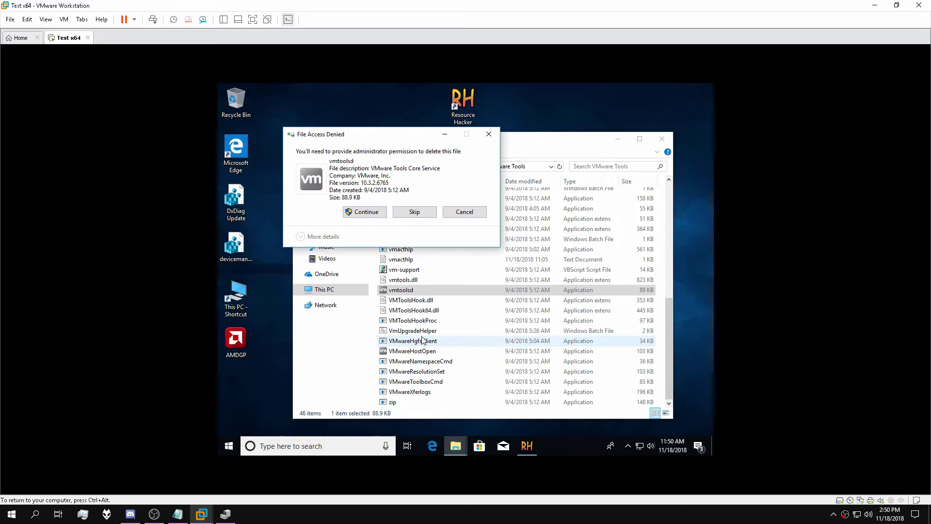
left_click(464, 212)
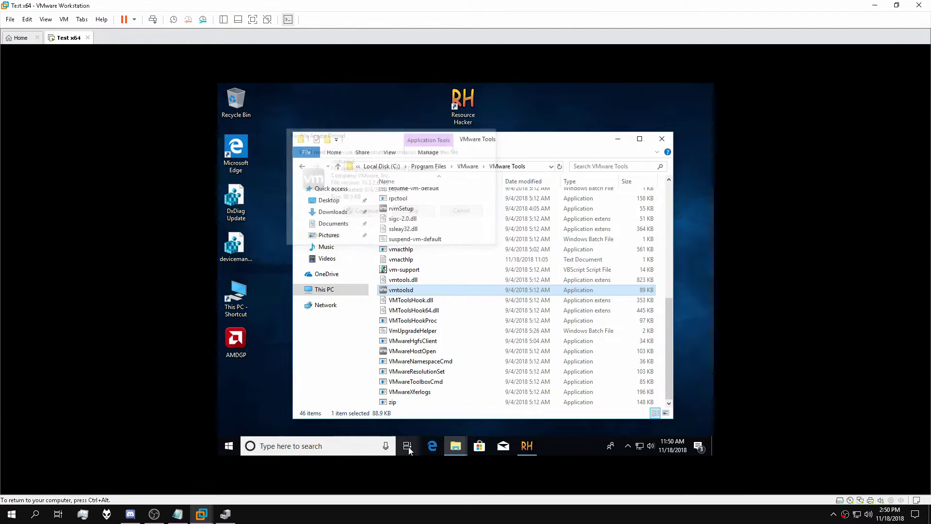
Step: Launch the Registry Editor by searching for "regedit" and move its window aside
left_click(291, 446)
type("regedit")
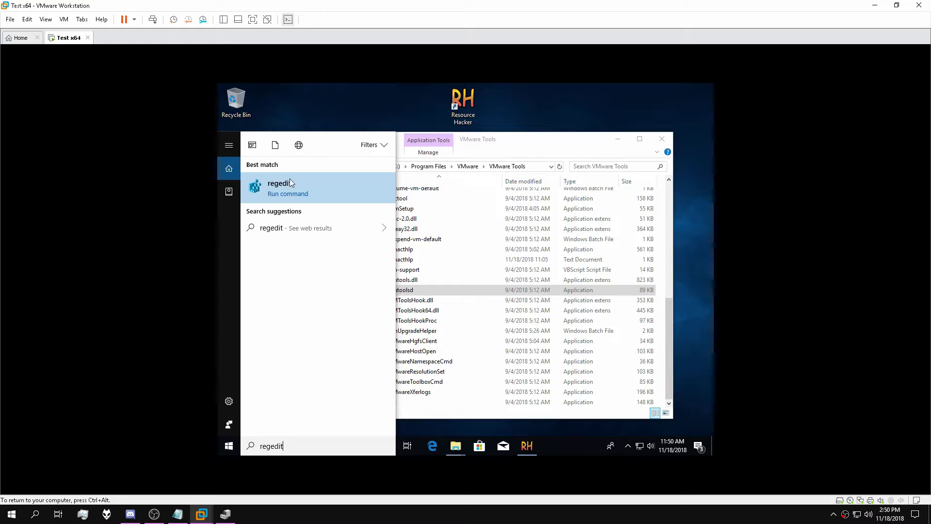
right_click(291, 183)
left_click(310, 187)
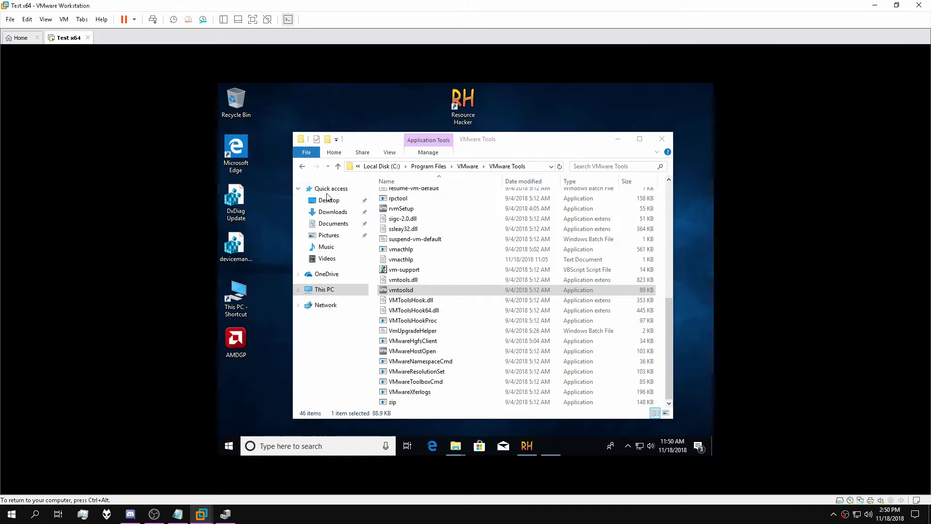
left_click_drag(365, 137, 548, 188)
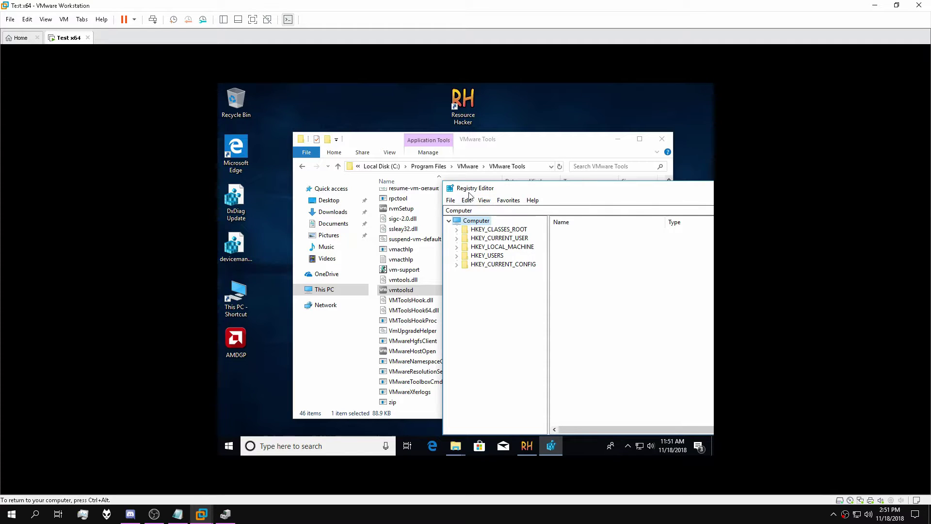
Step: Search the whole registry for "vmtoolsd.exe" in keys, values and data
left_click(487, 201)
mouse_move(467, 200)
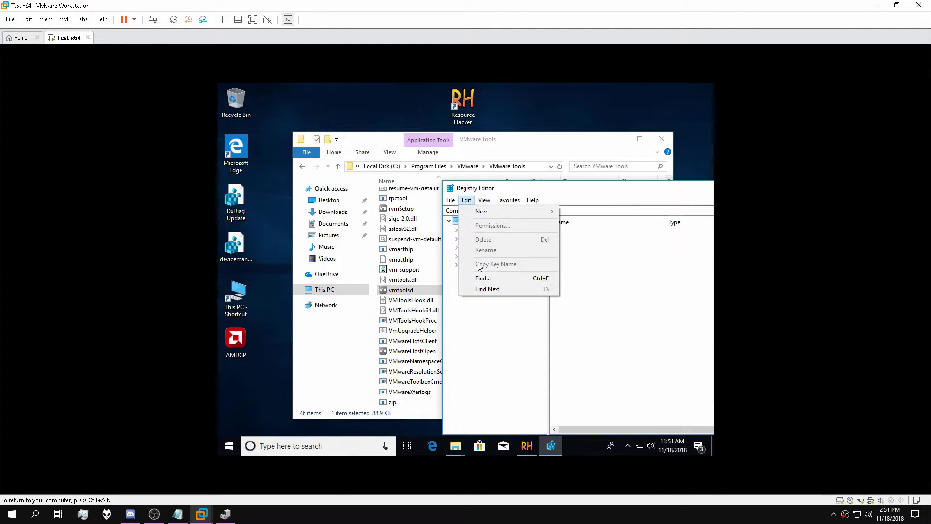
left_click(456, 322)
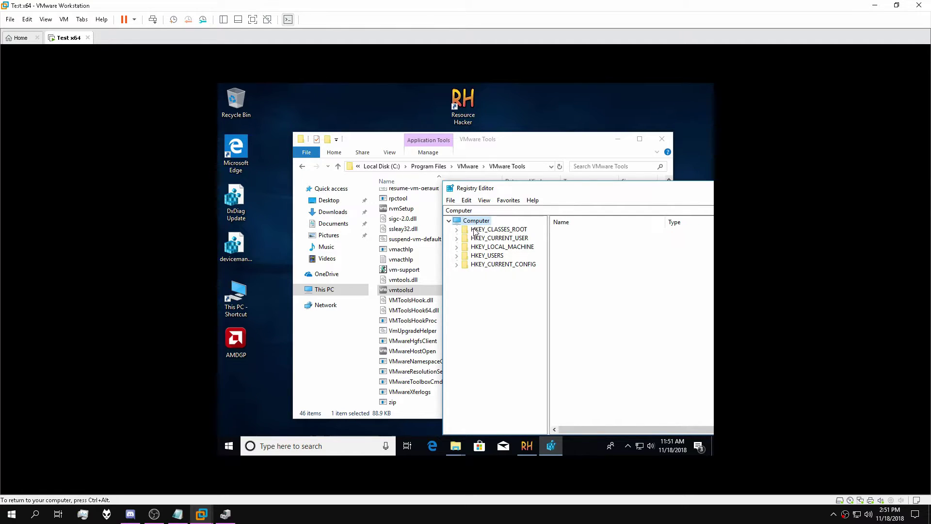
left_click(467, 200)
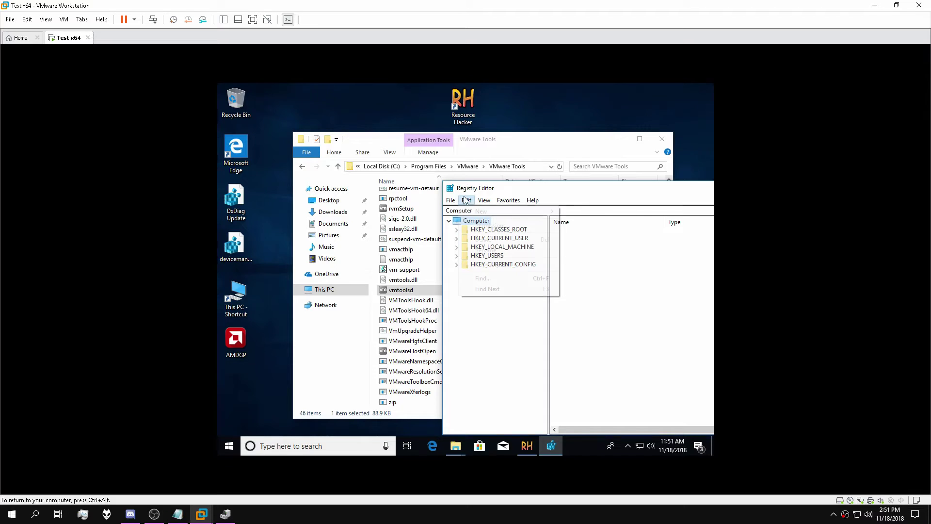
left_click(491, 277)
type("toolsd")
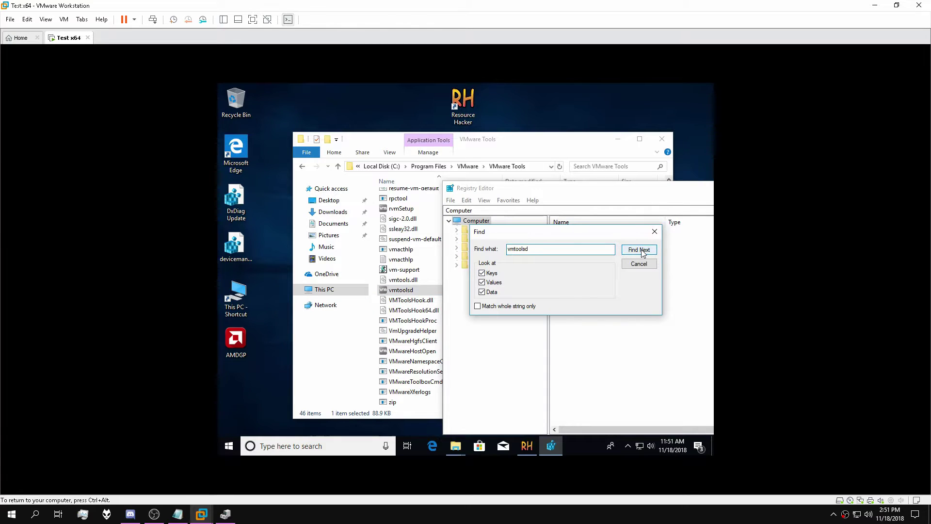
type(".exe")
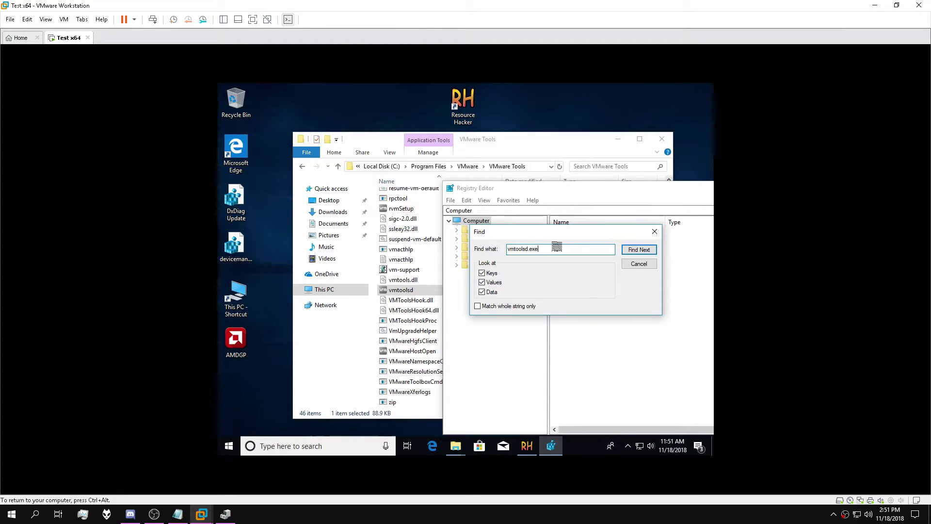
key("Return")
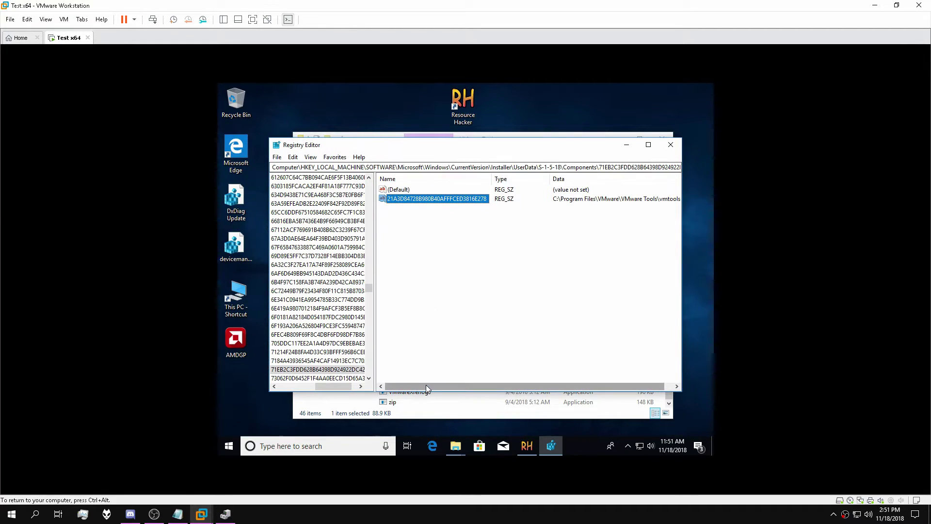
Step: Widen the Registry Editor and open the found Installer Components string holding the vmtoolsd.exe path for editing
left_click_drag(681, 190, 713, 199)
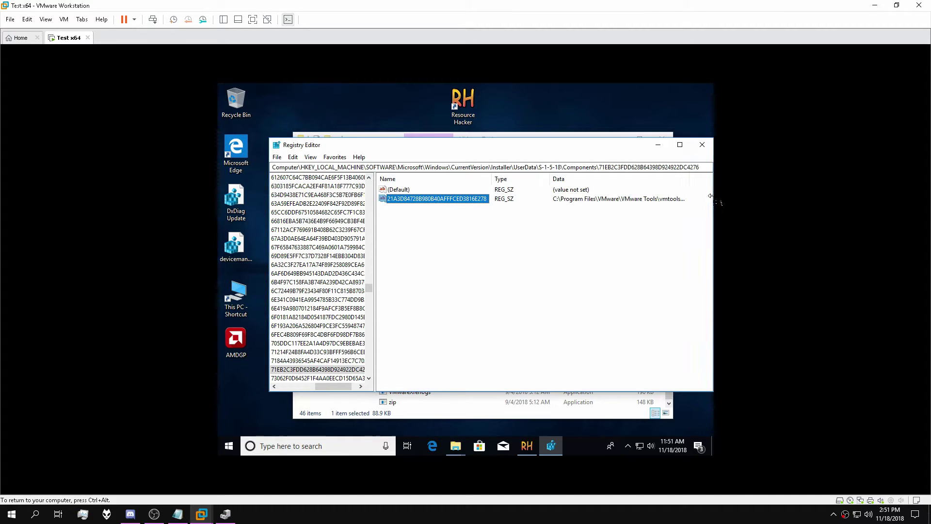
left_click(666, 202)
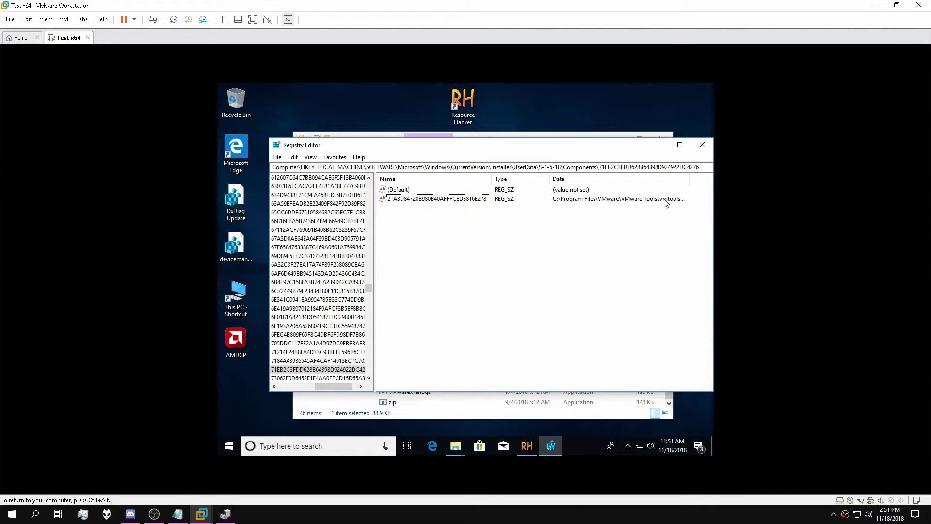
double_click(454, 200)
left_click(420, 236)
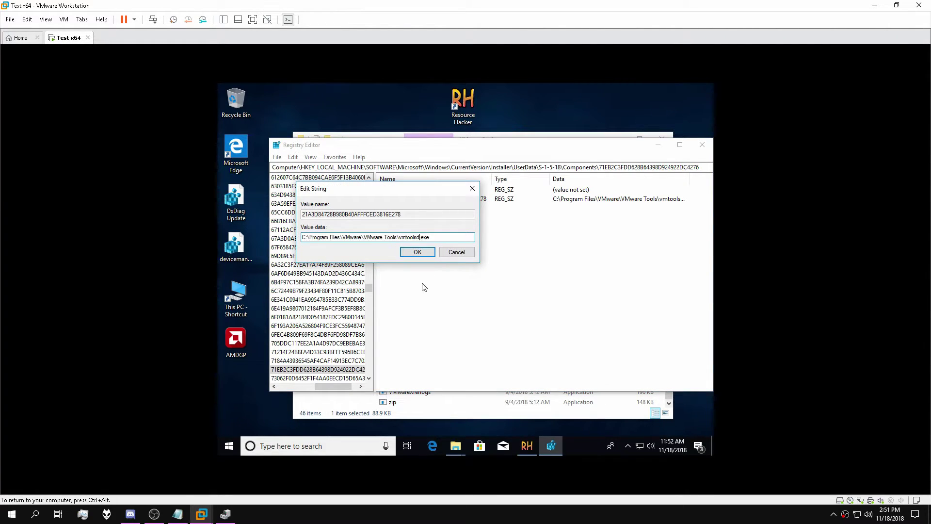
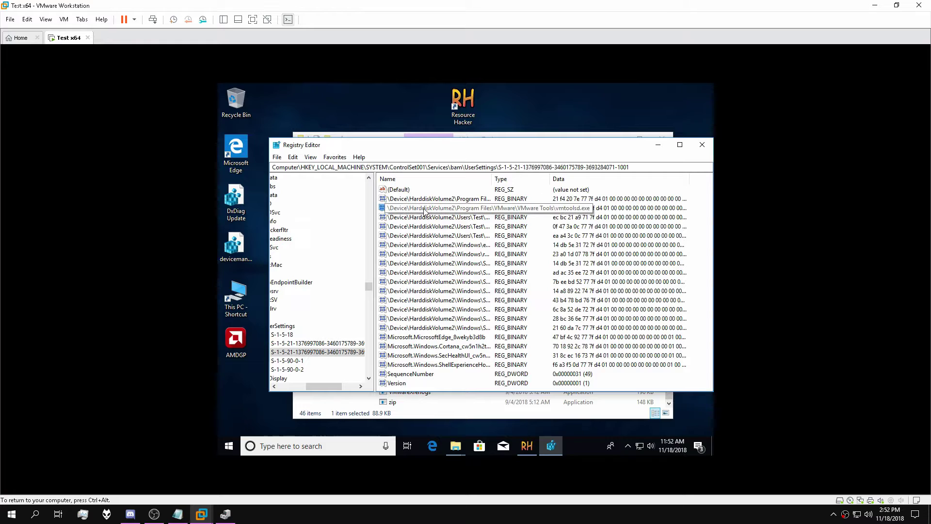
Step: Inspect the vmtoolsd.exe binary value under bam UserSettings without changing it, and find the next registry match
double_click(423, 209)
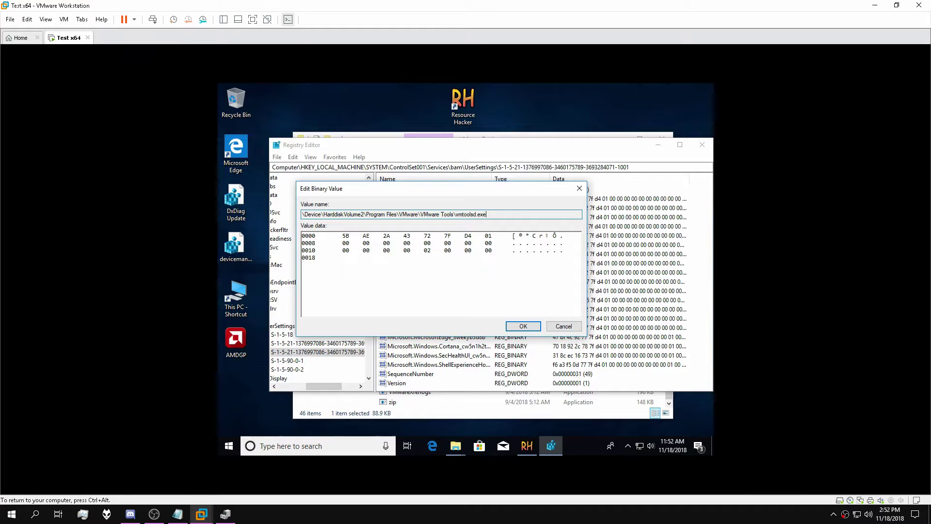
left_click(563, 326)
key("F3")
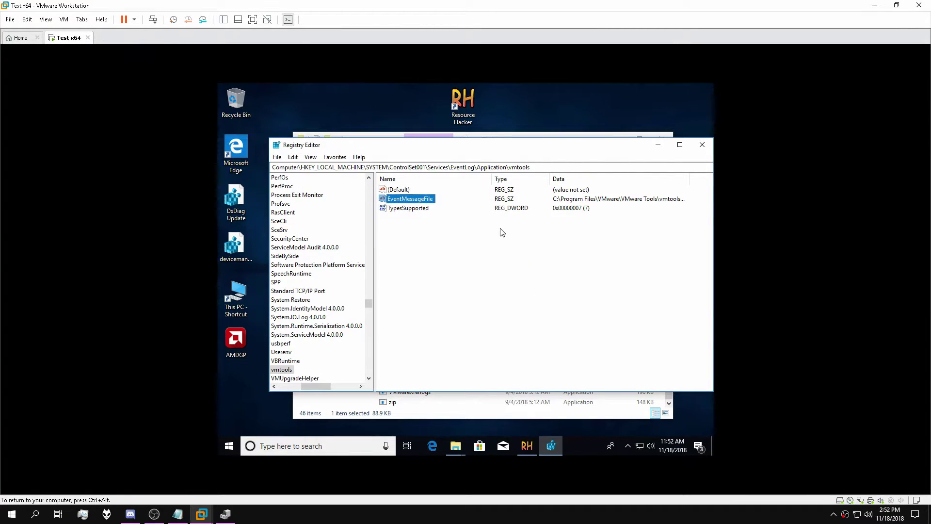
Step: Replace "vmtoolsd" in the path of the vmtools event log's EventMessageFile value with the AMD executable name
double_click(423, 203)
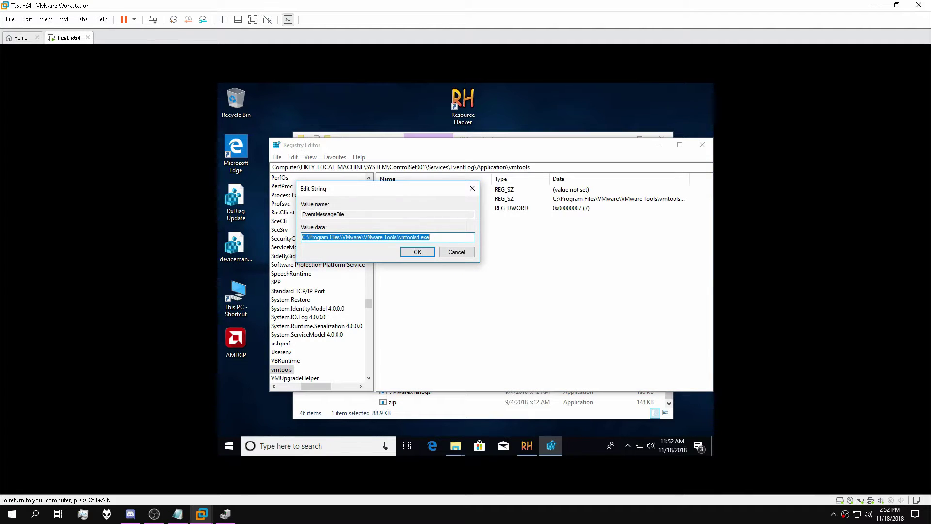
left_click_drag(399, 237, 414, 237)
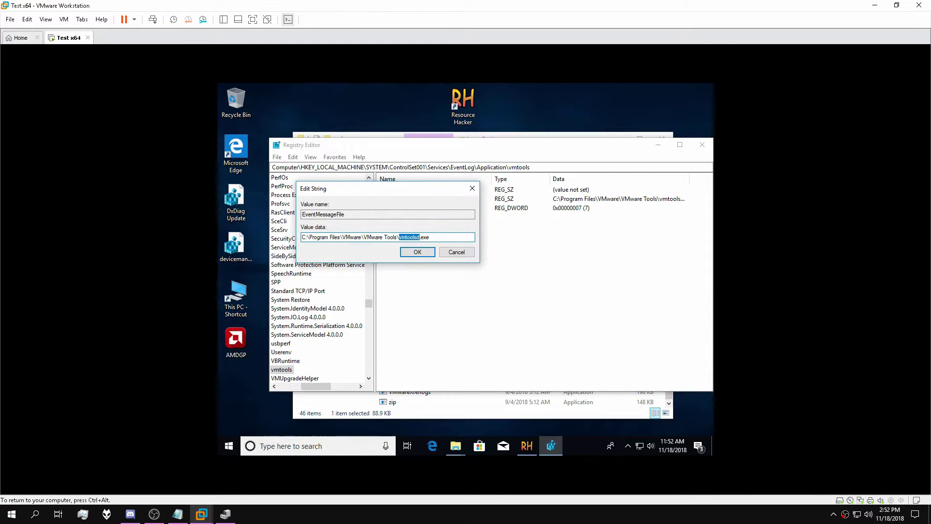
type("AMD")
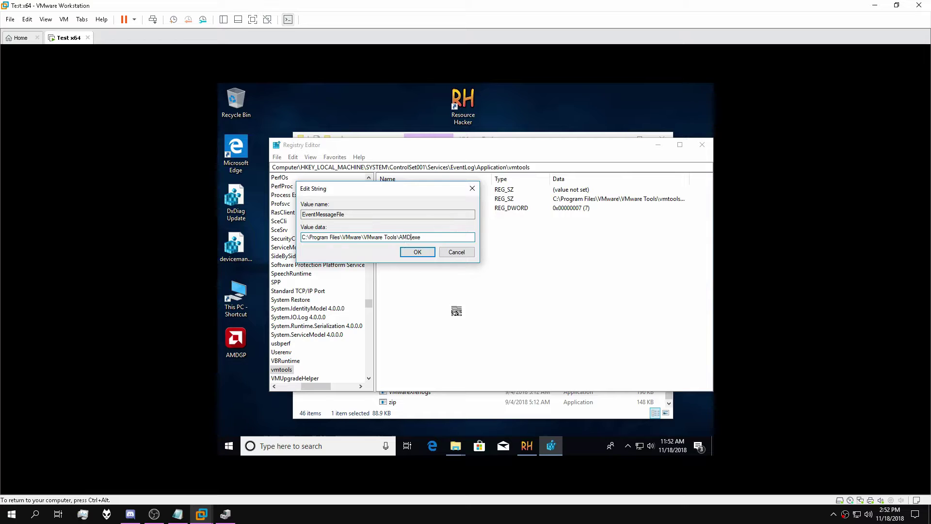
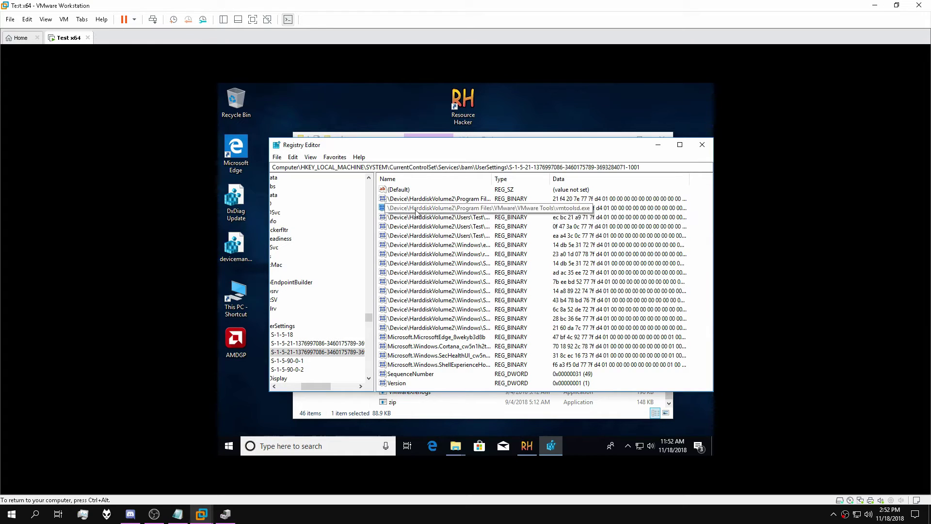
Step: Continue the vmtoolsd.exe search to the end of the registry and minimize the Registry Editor
key("F3")
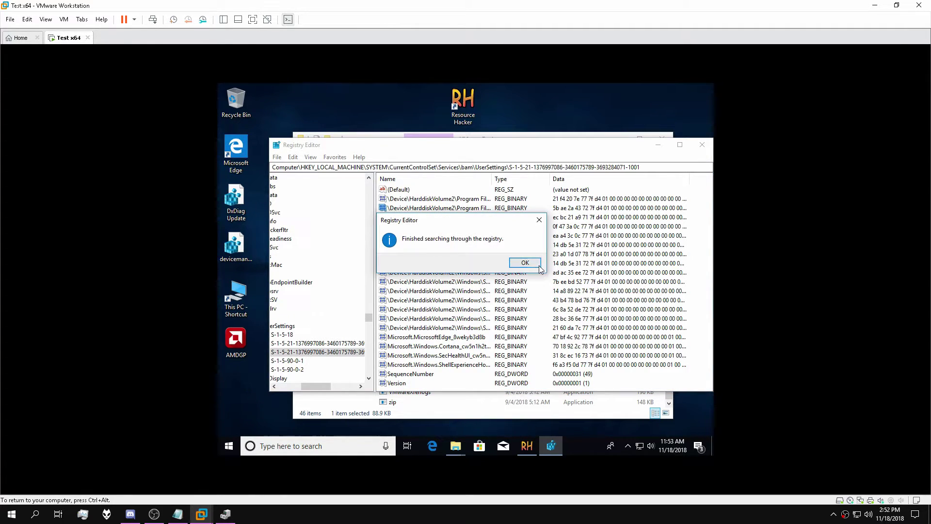
left_click(532, 266)
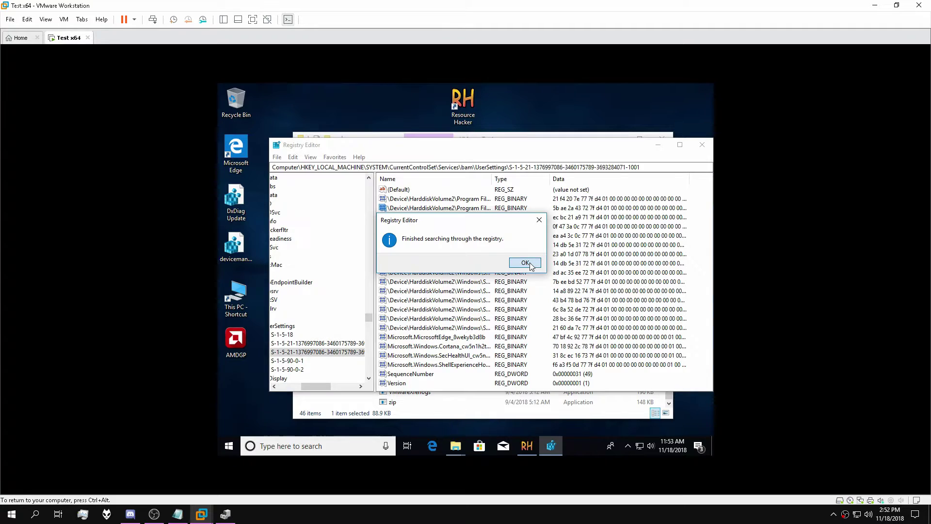
left_click(658, 145)
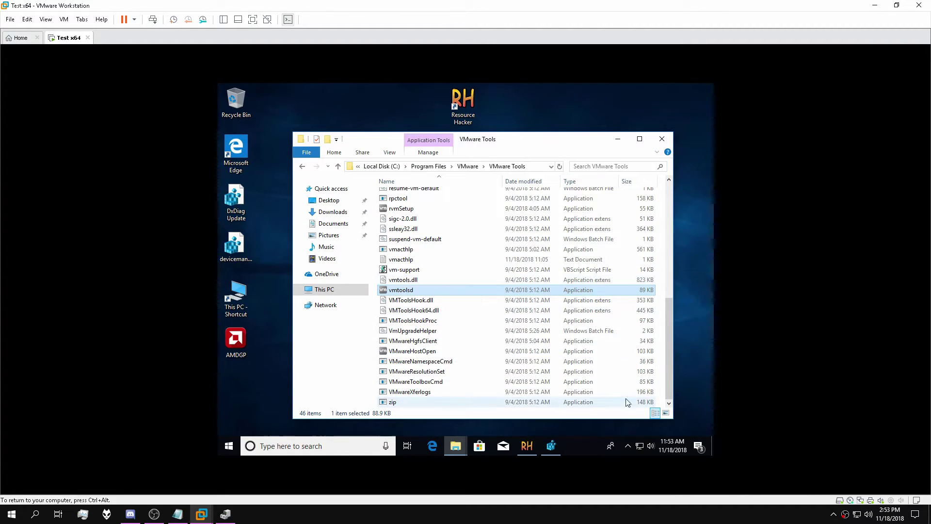
Step: Try to delete the original vmtoolsd application from the VMware Tools folder with administrator permission
left_click(401, 290)
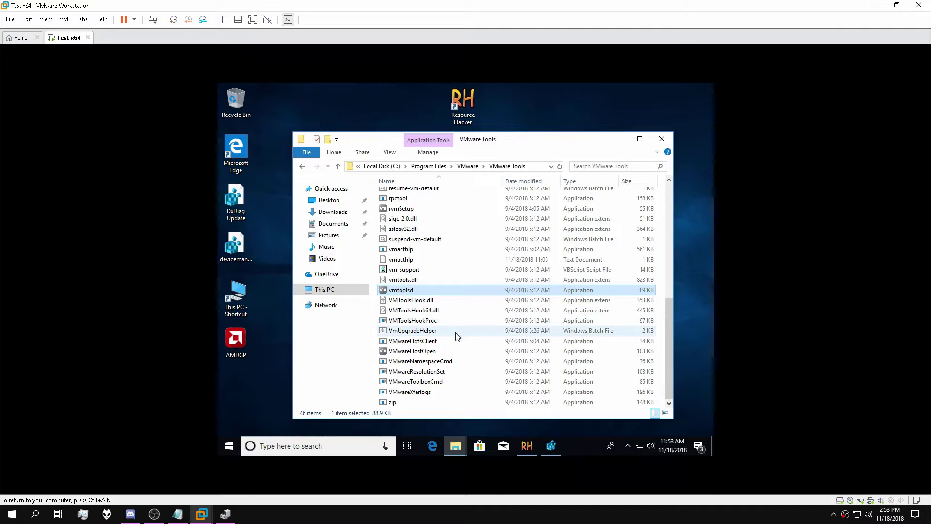
key("Escape")
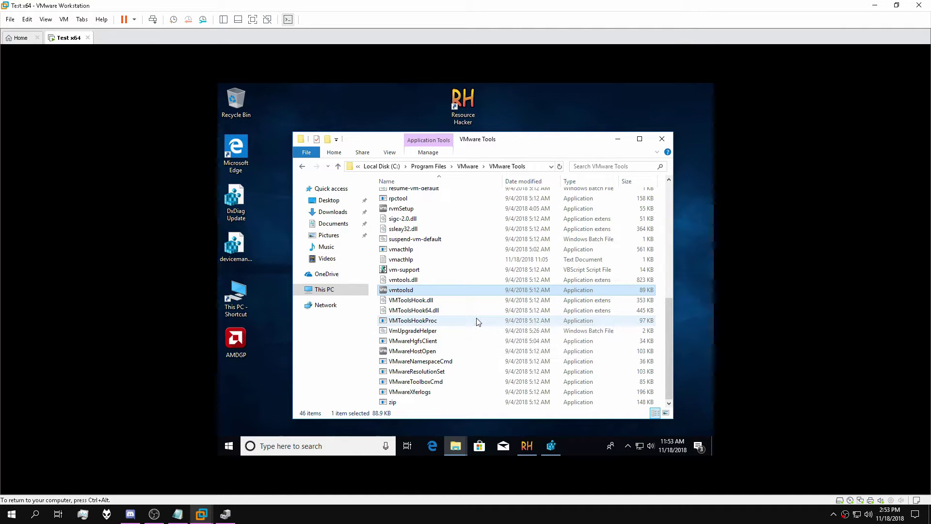
key("Delete")
left_click(430, 212)
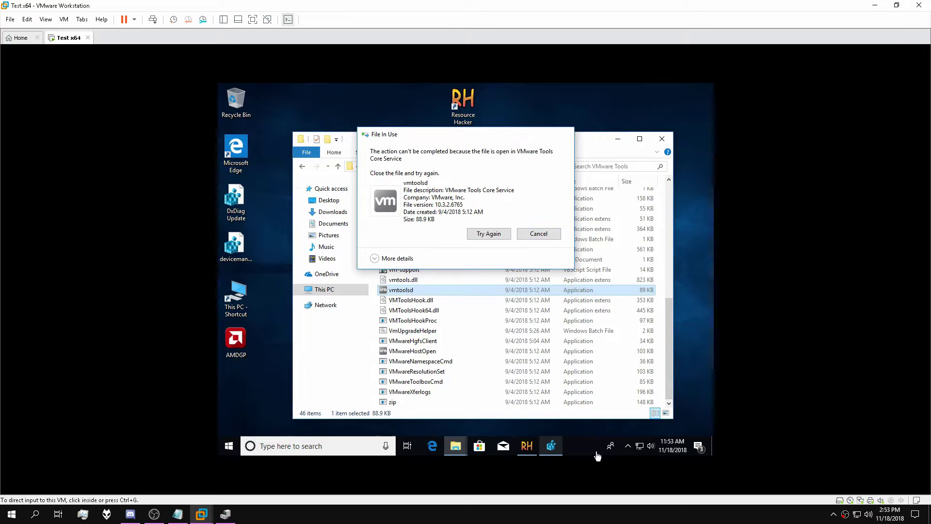
key("Escape")
Step: End the VMware Tools Core Service background process in Task Manager and close Task Manager
right_click(584, 444)
left_click(601, 395)
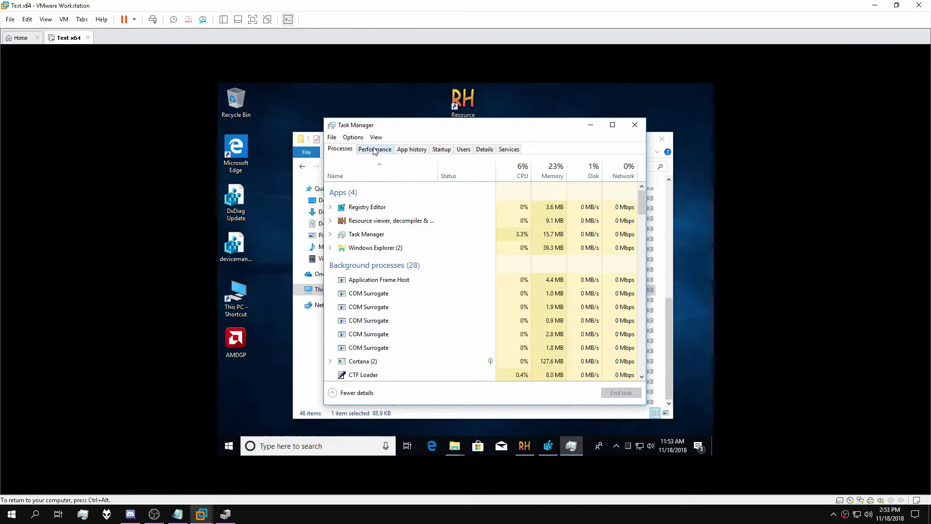
scroll(393, 324, "down", 7)
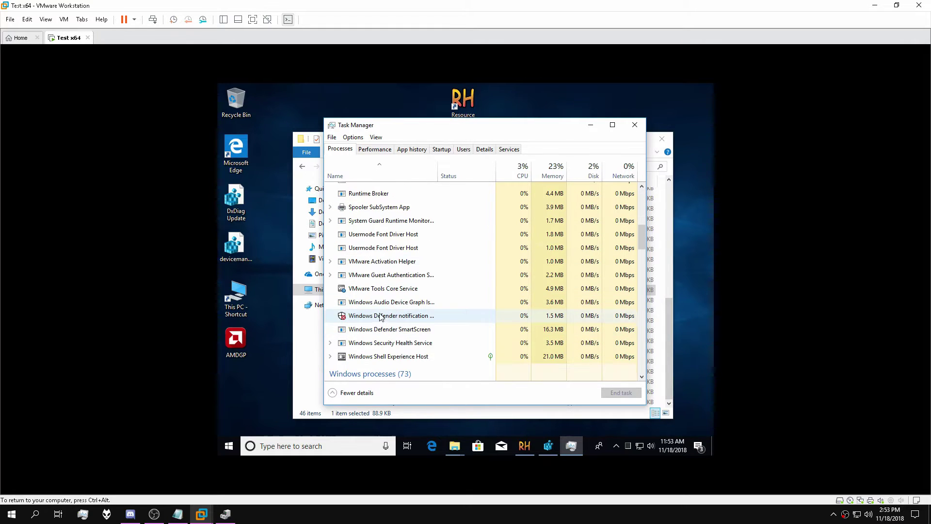
left_click(384, 288)
scroll(488, 311, "down", 1)
key("Delete")
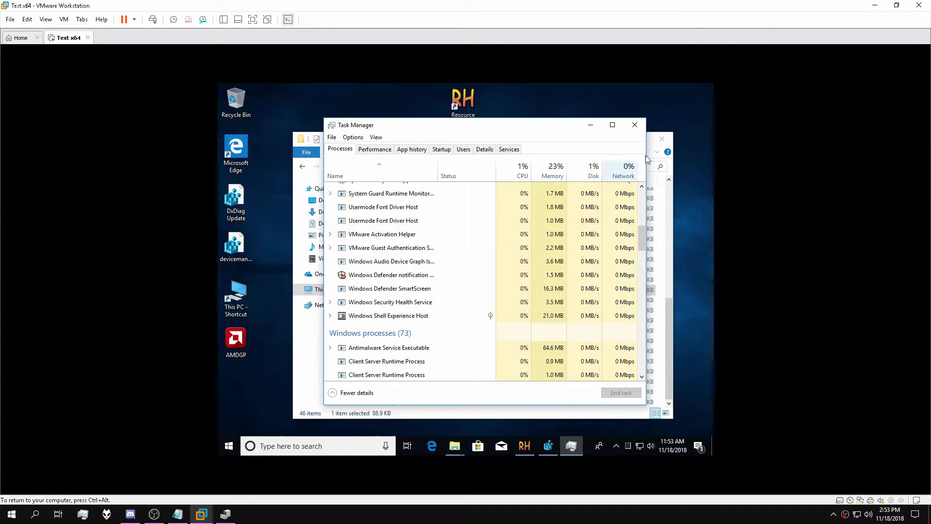
left_click(635, 125)
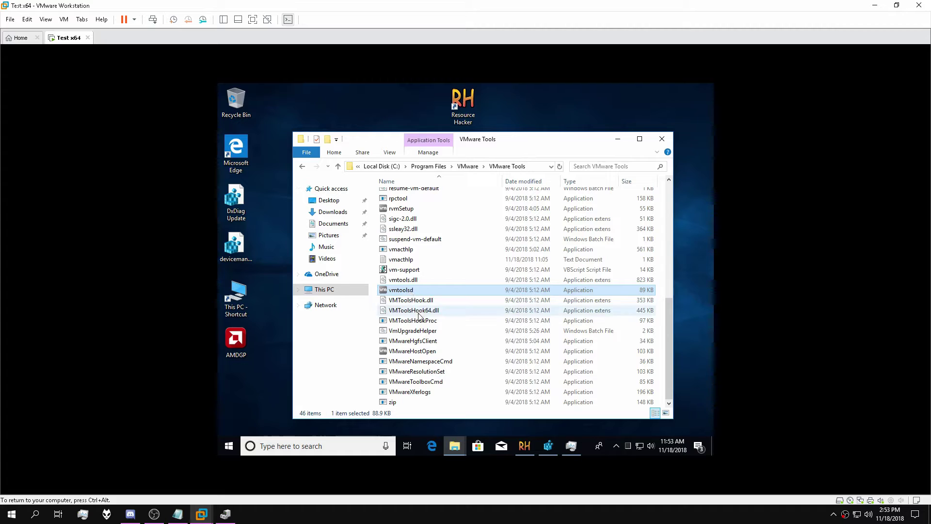
Step: Delete vmtoolsd from the VMware Tools folder and move the desktop's AMDGP application into it, granting administrator permission
key("Delete")
left_click(450, 212)
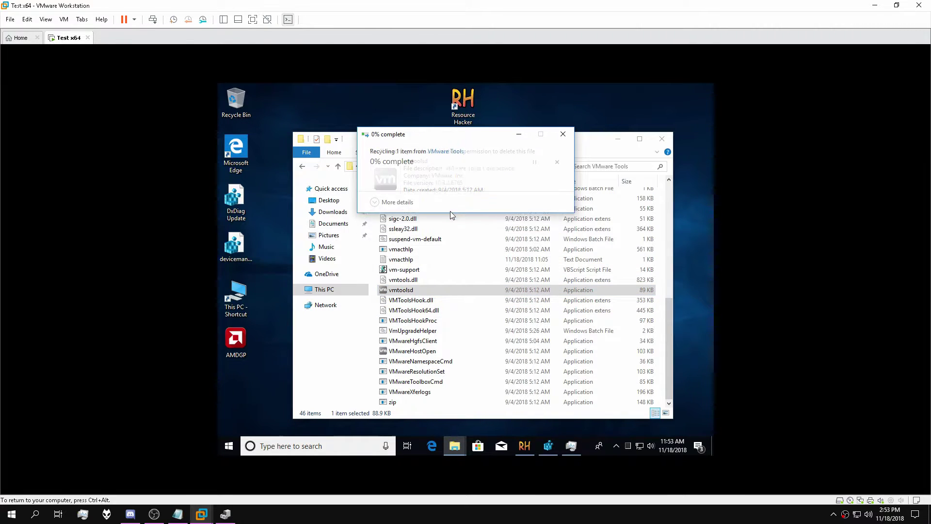
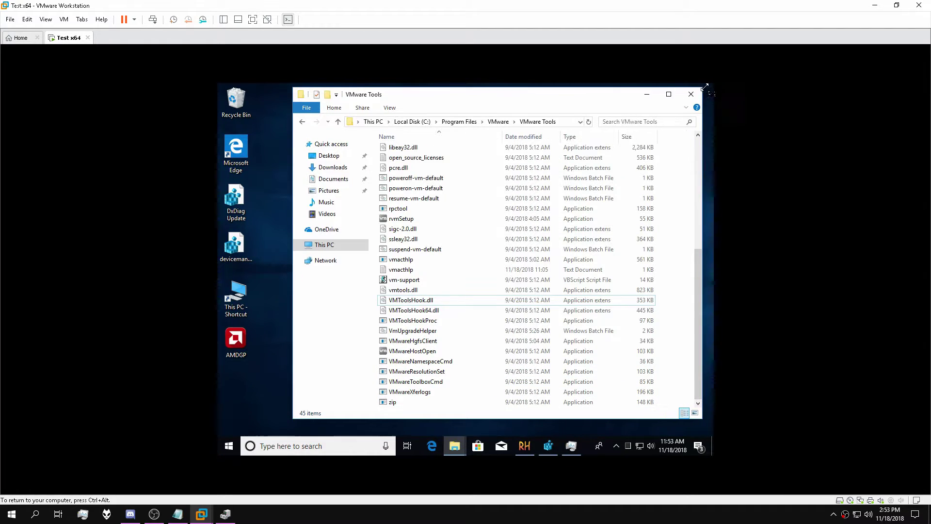
left_click_drag(705, 87, 715, 84)
left_click_drag(242, 342, 565, 264)
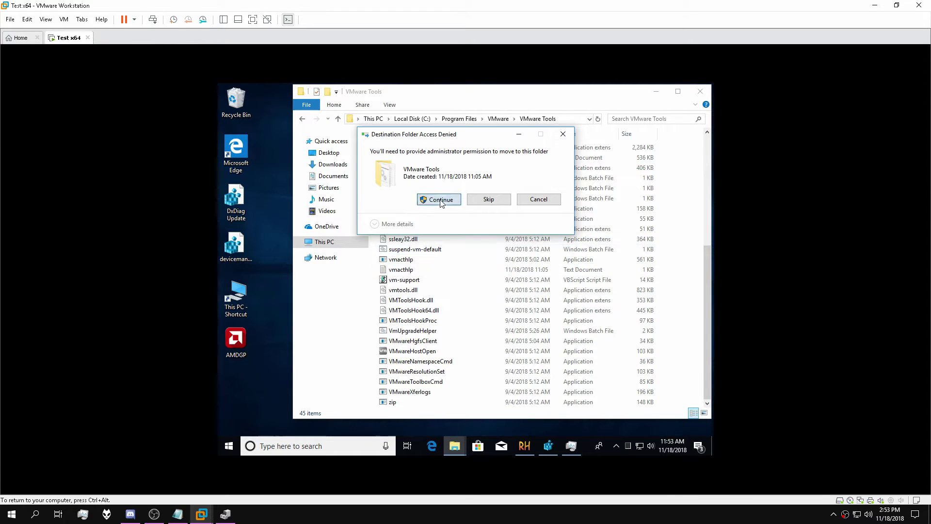
left_click(440, 200)
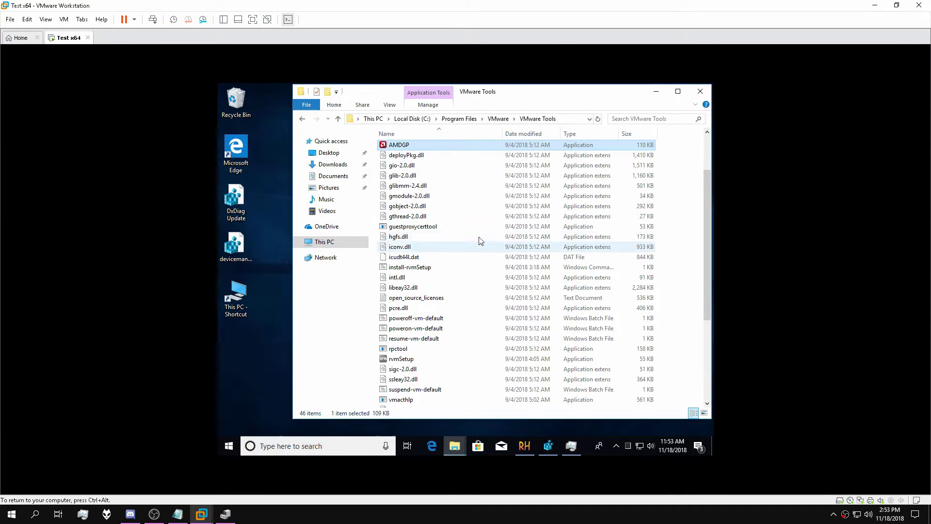
Step: Export the entire registry from the Computer root to the desktop as a registration file named AMDGPupdate
left_click(547, 445)
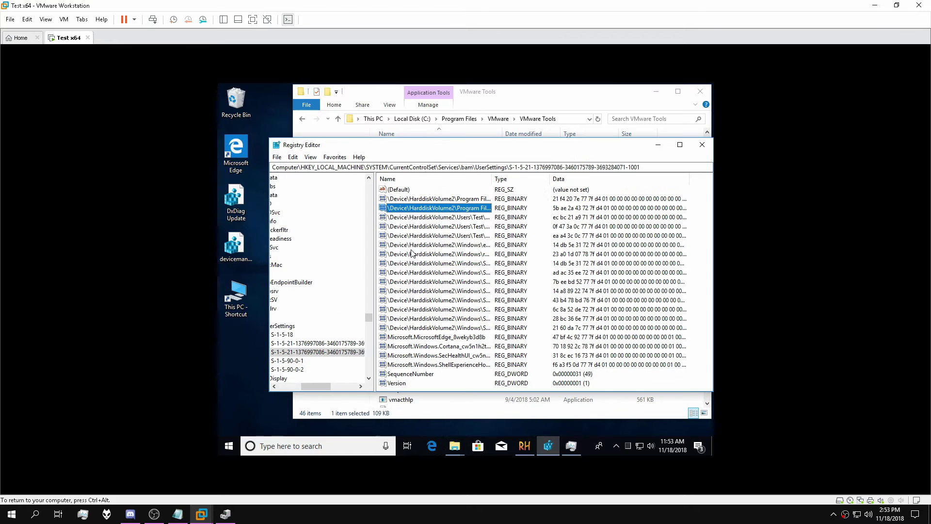
left_click_drag(329, 386, 307, 387)
left_click(368, 266)
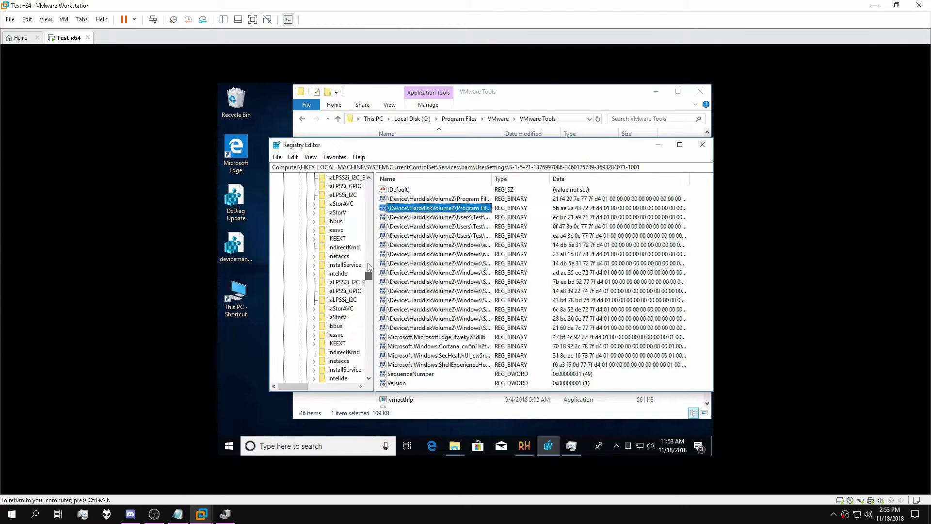
left_click_drag(369, 267, 369, 179)
left_click(283, 203)
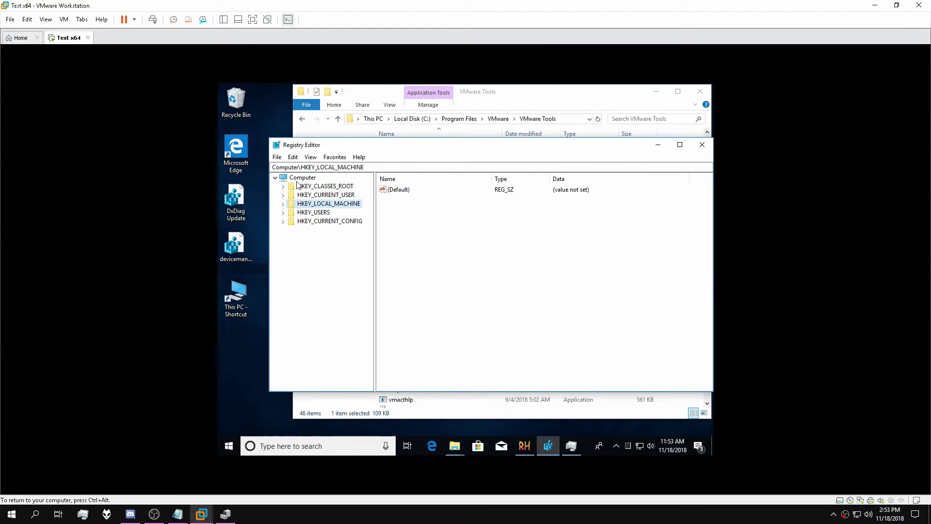
left_click(300, 177)
key("alt+e")
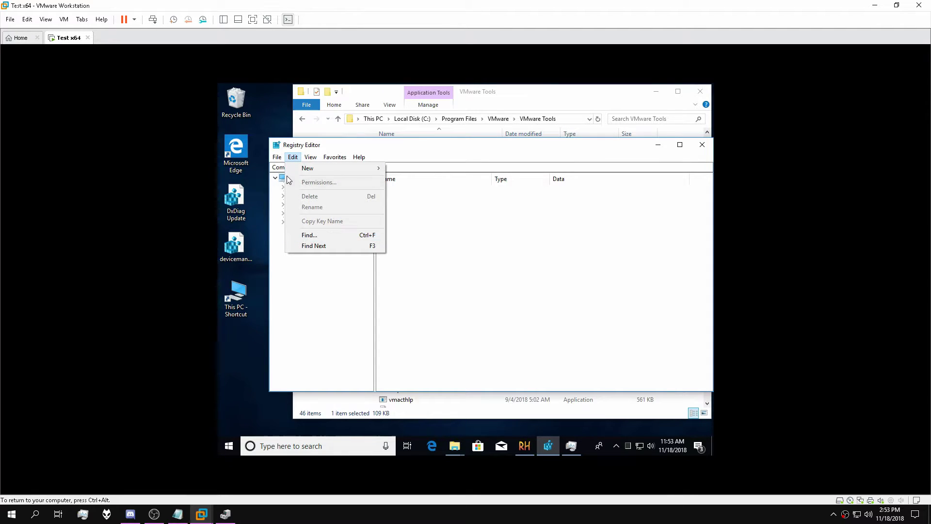
left_click(277, 158)
left_click(291, 178)
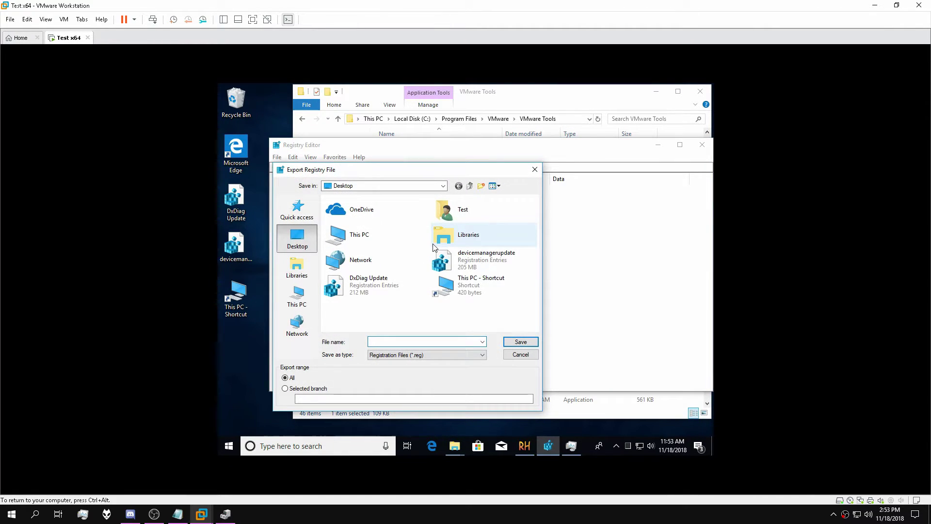
type("AMDGPupdate")
left_click(514, 343)
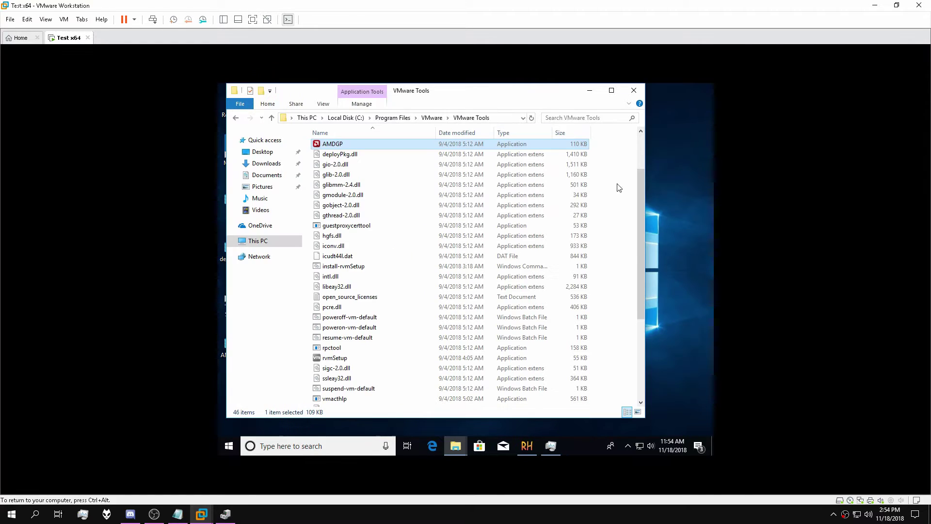
Step: Close the VMware Tools folder window and restart Windows in the virtual machine
left_click_drag(642, 248, 643, 199)
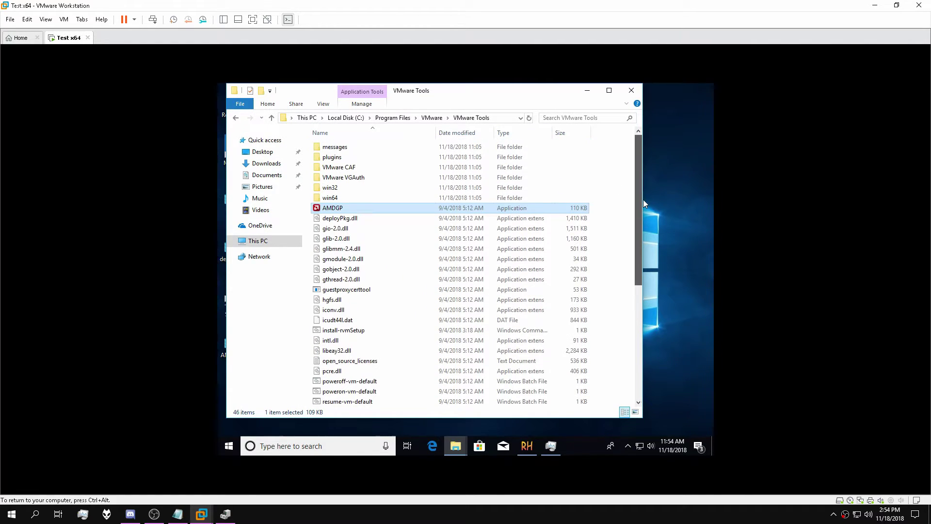
left_click(632, 87)
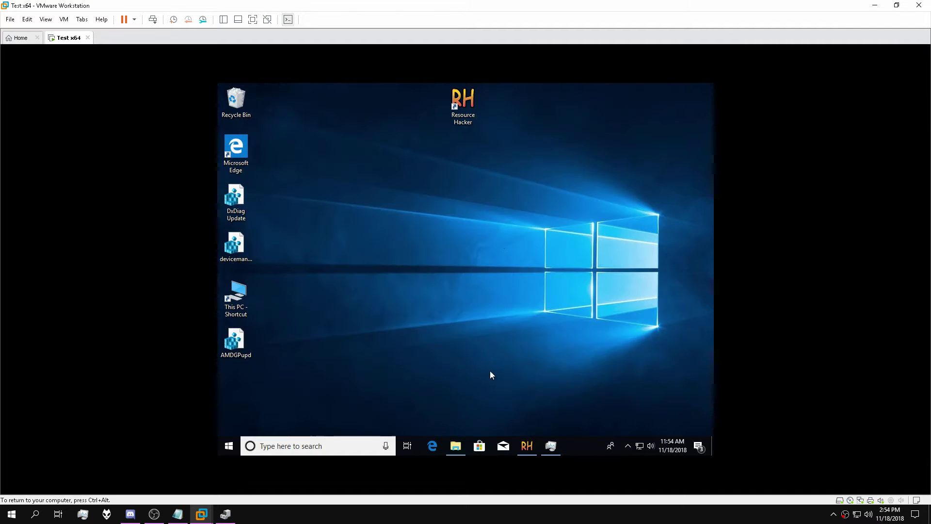
left_click(229, 446)
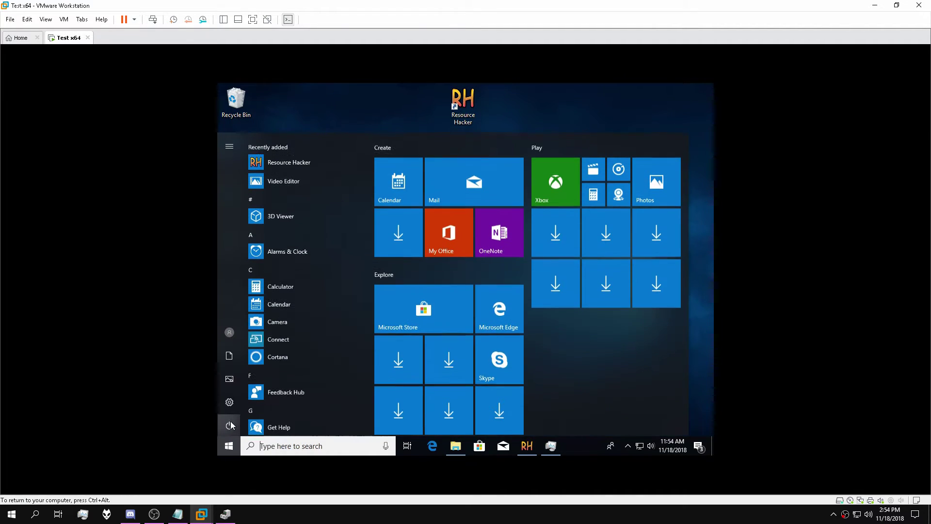
left_click(233, 424)
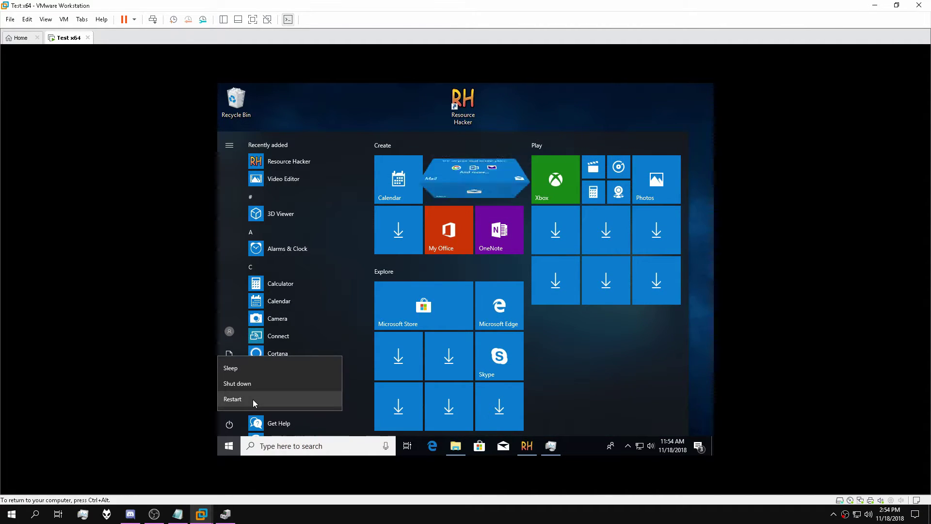
left_click(253, 400)
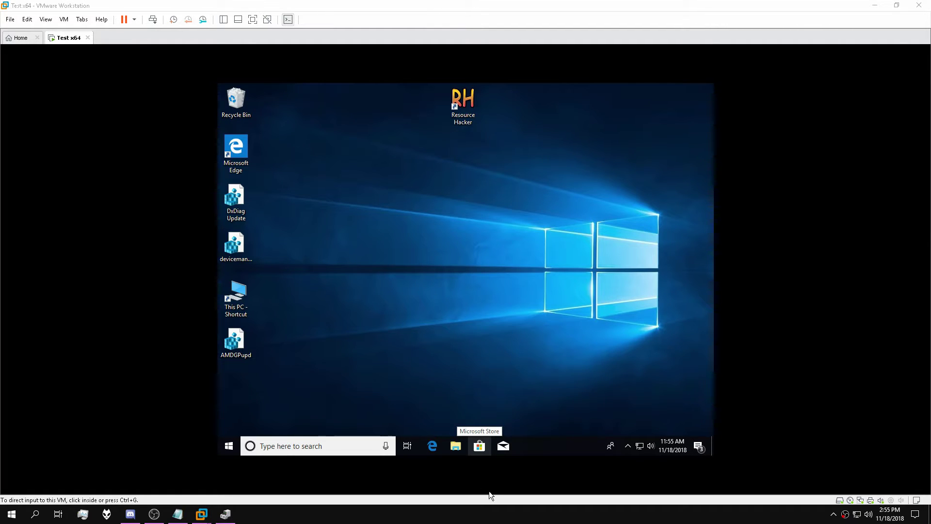
Step: Check the hidden tray icons and examine the AMD Radeon: Host Settings process in Task Manager
left_click(559, 384)
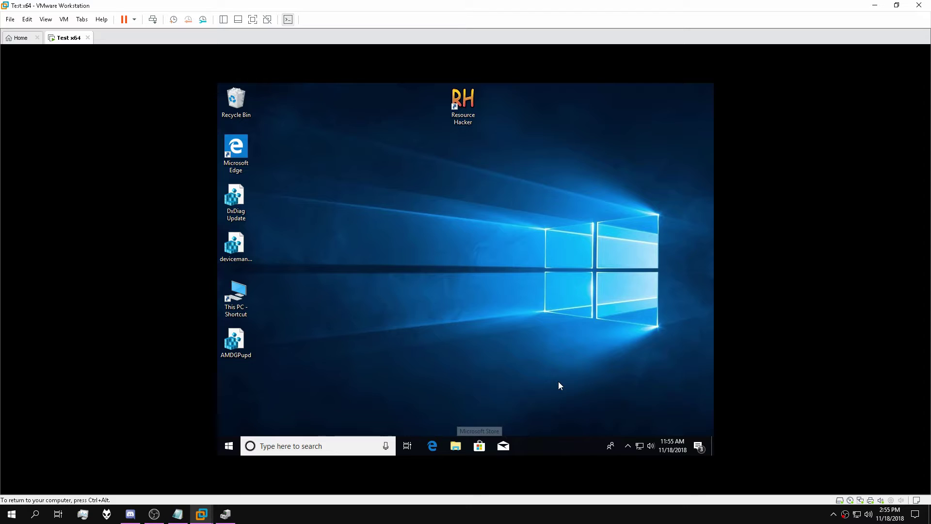
left_click(626, 446)
key("ctrl+shift+Escape")
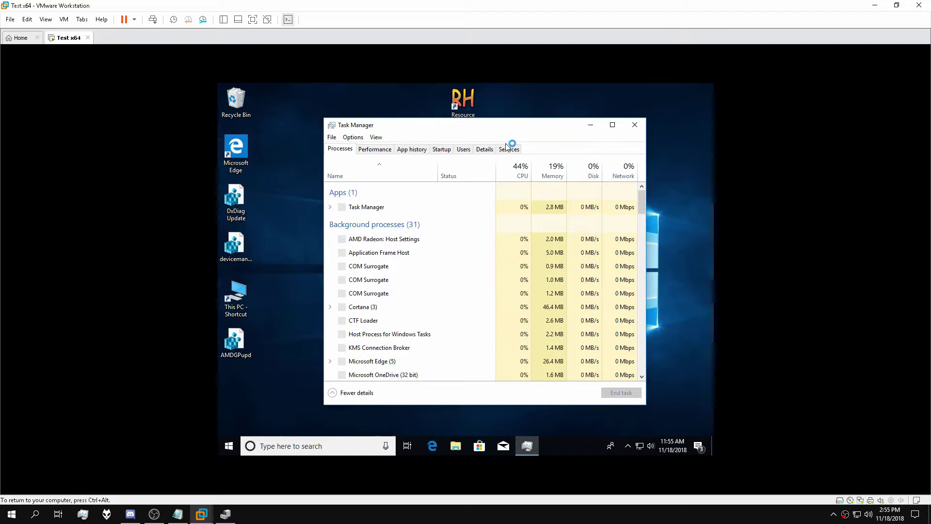
left_click(407, 239)
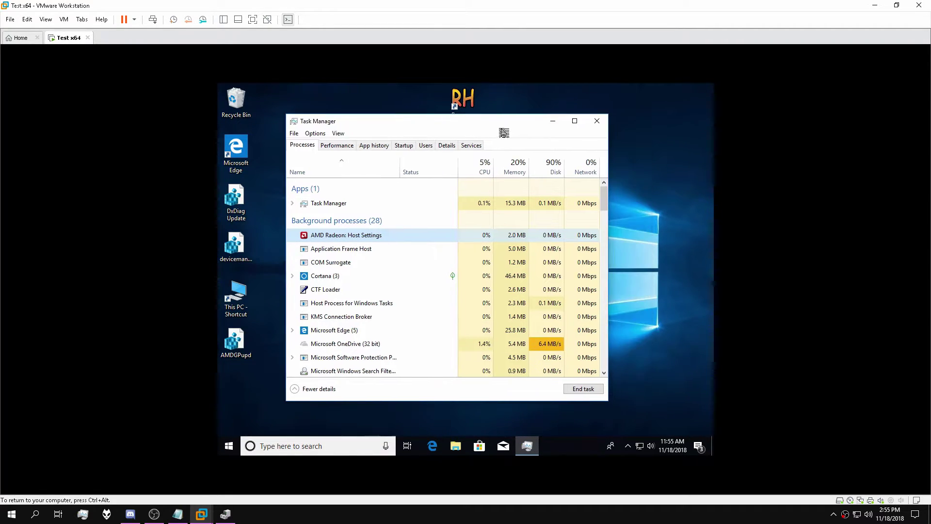
left_click_drag(539, 131, 498, 127)
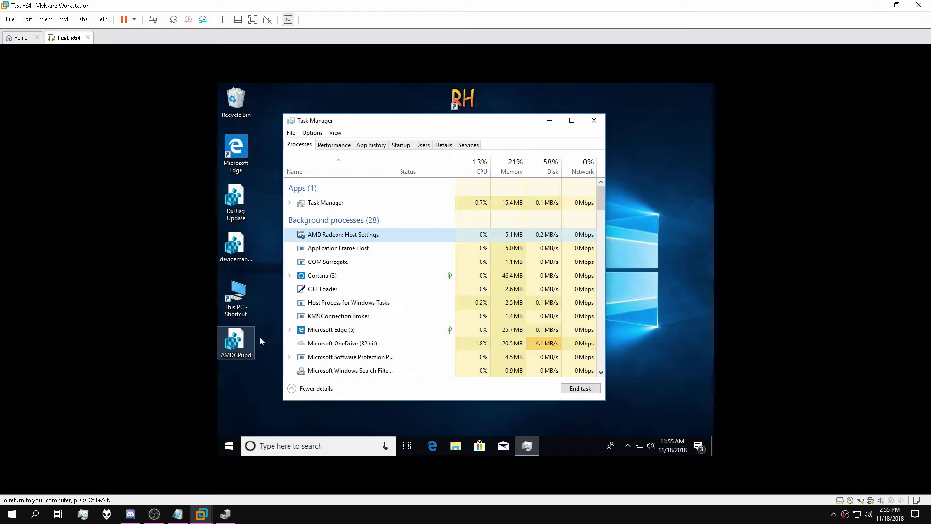
Step: Import the AMDGPupdate file from the desktop into the registry, close Task Manager, and dismiss the import message
left_click(237, 343)
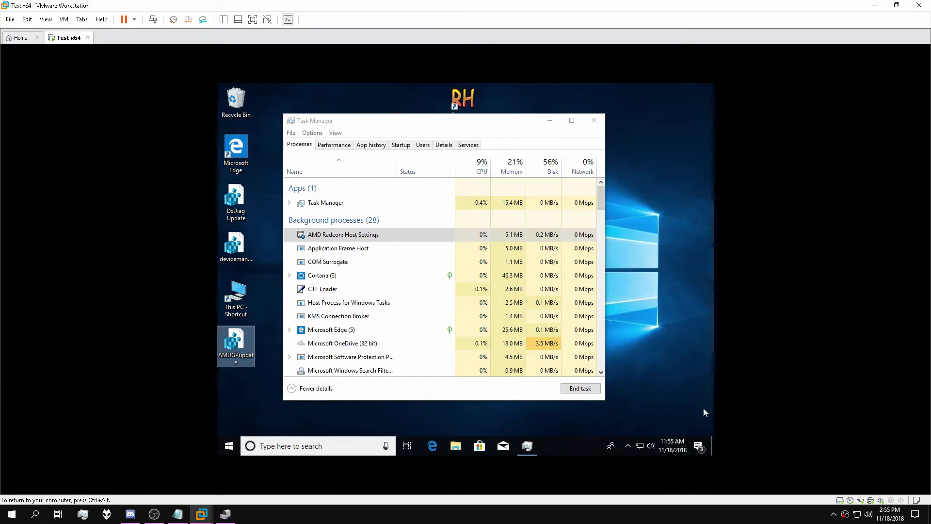
left_click(628, 446)
left_click(635, 340)
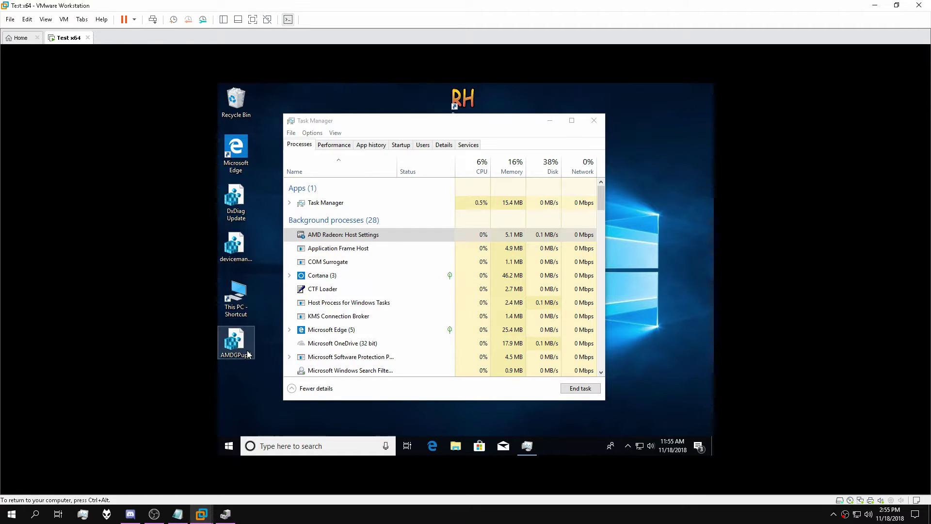
double_click(236, 342)
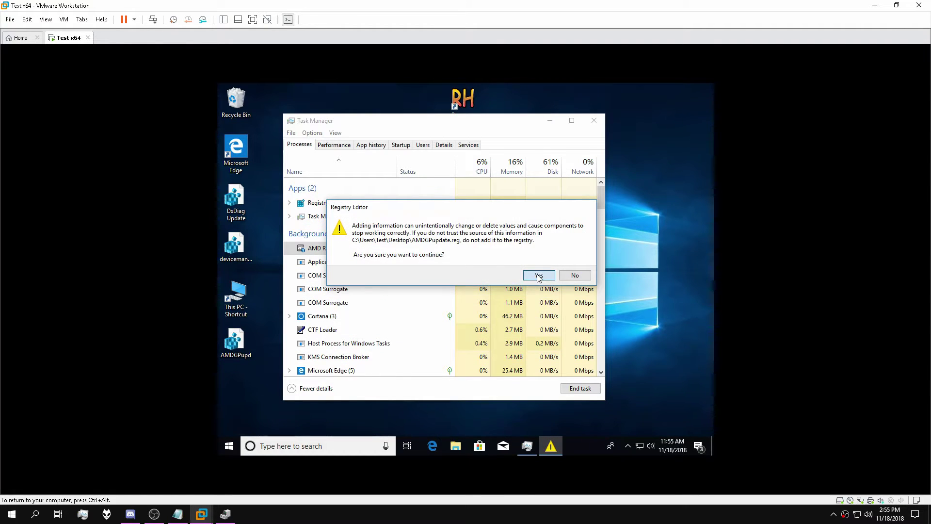
left_click(538, 275)
left_click(594, 121)
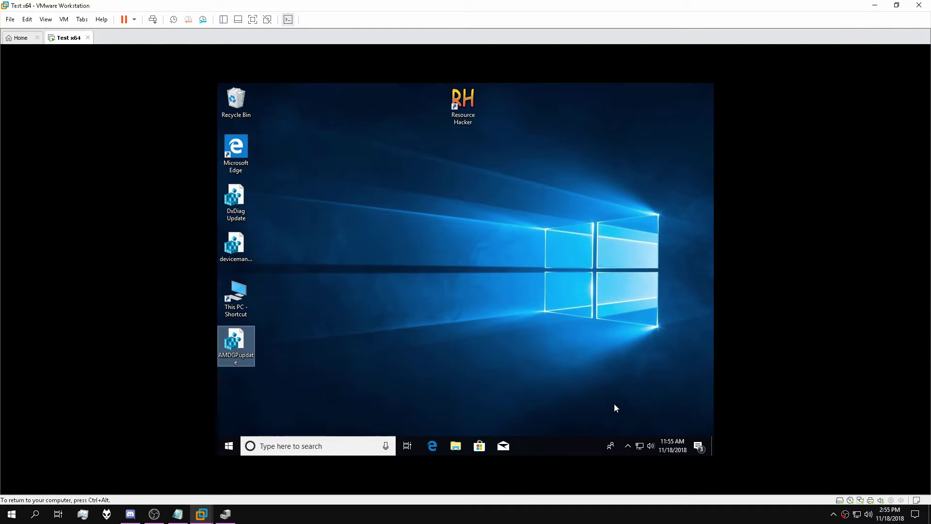
left_click(625, 445)
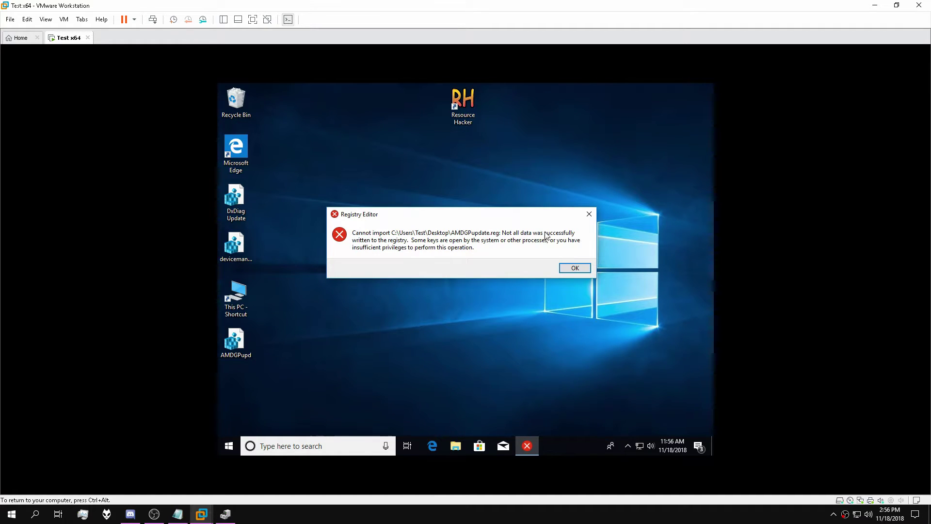
left_click(574, 267)
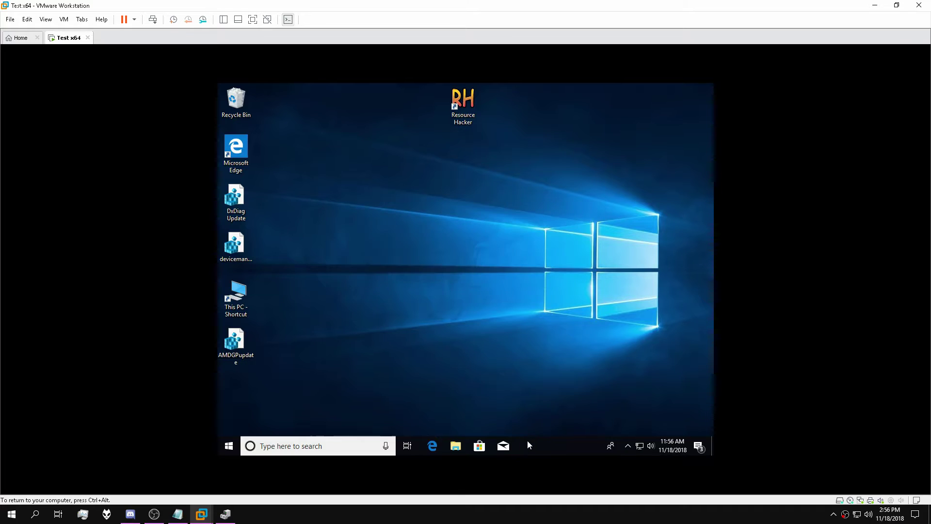
Step: Reopen Task Manager to check the AMD Radeon: Host Settings process again and close it
right_click(529, 445)
left_click(552, 393)
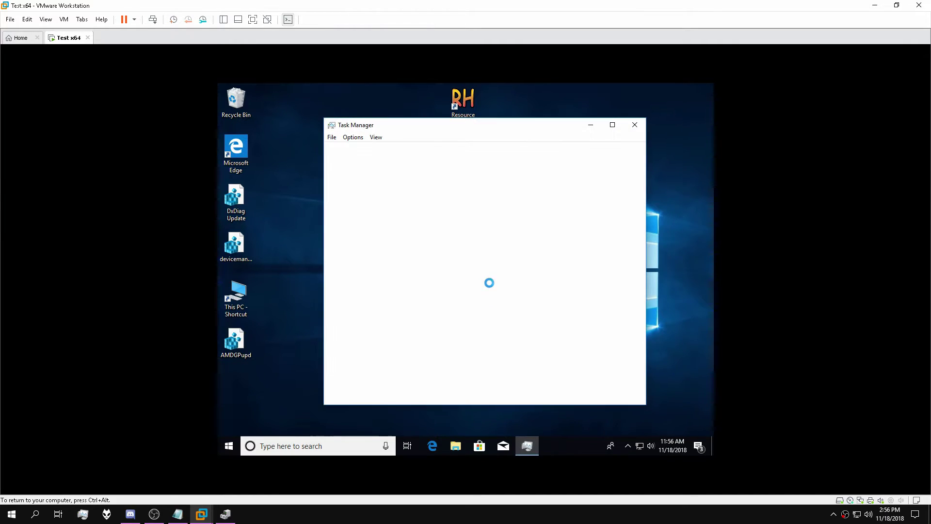
left_click(426, 244)
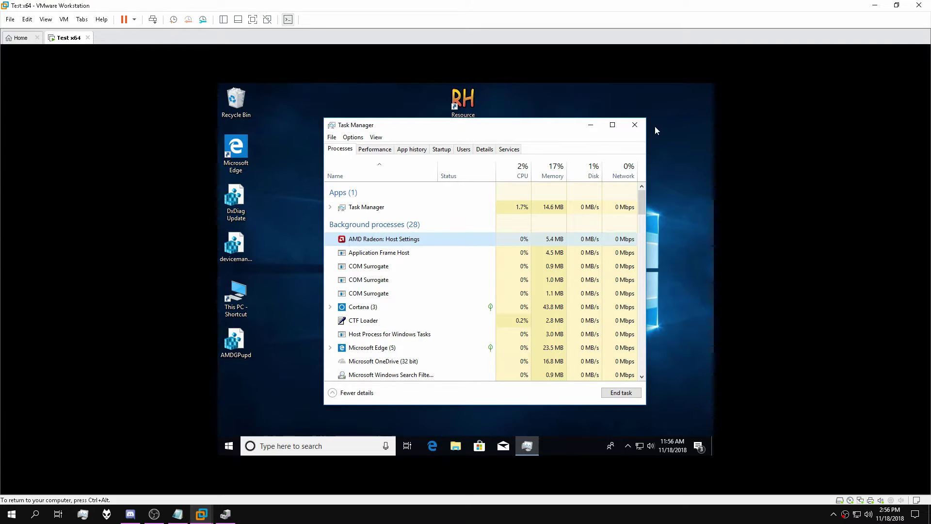
left_click(635, 125)
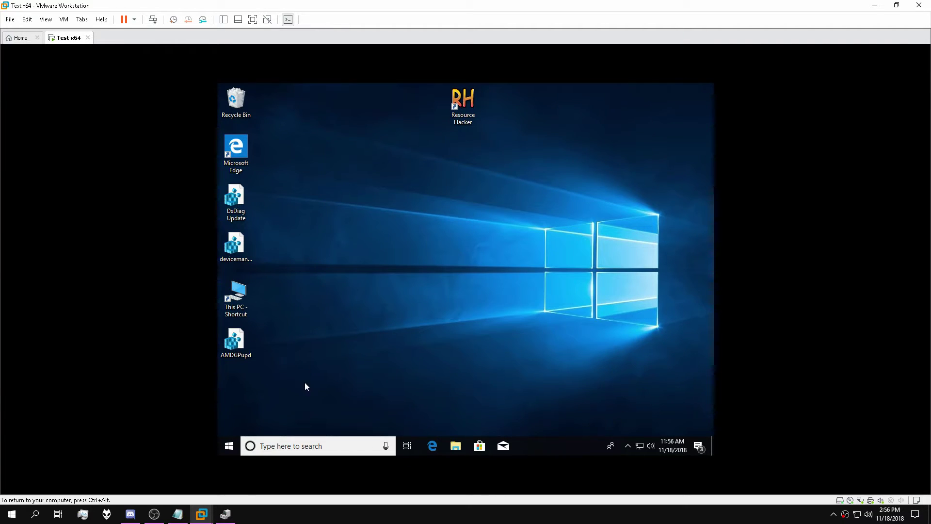
Step: Reopen Task Manager and examine the full service names under VMware Activation Helper and VMware Guest Authentication Service
right_click(528, 446)
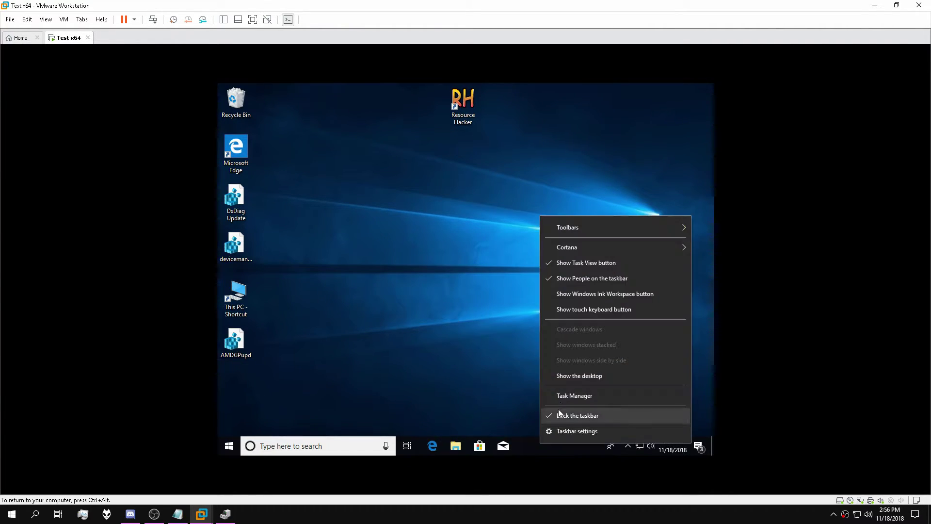
left_click(585, 396)
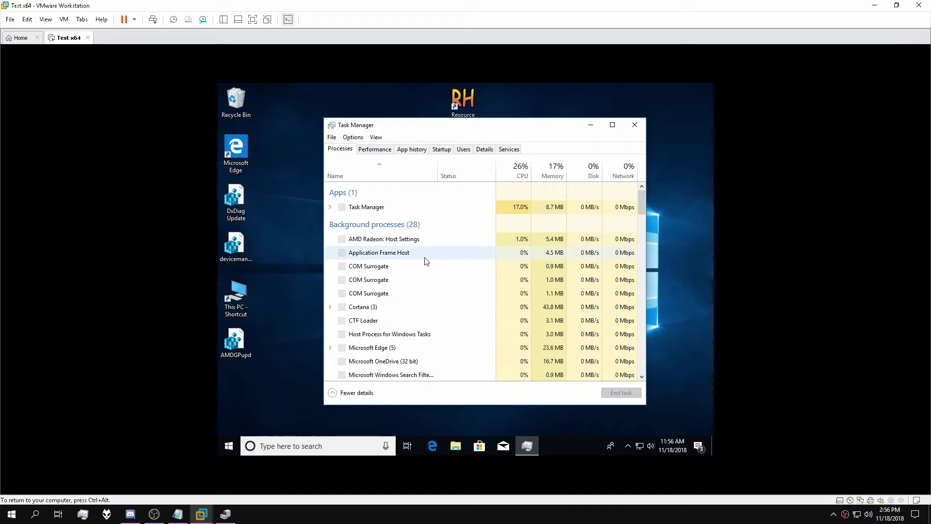
scroll(425, 260, "down", 6)
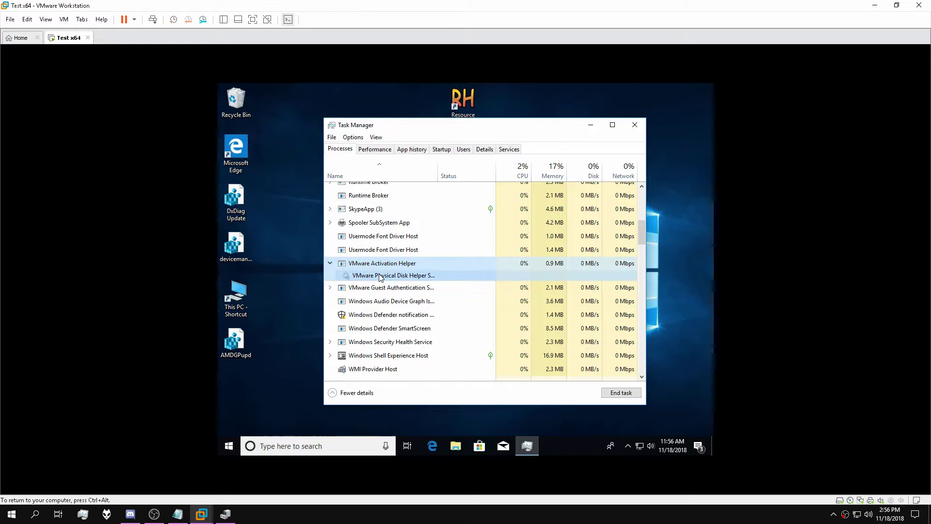
scroll(350, 262, "down", 1)
left_click(373, 249)
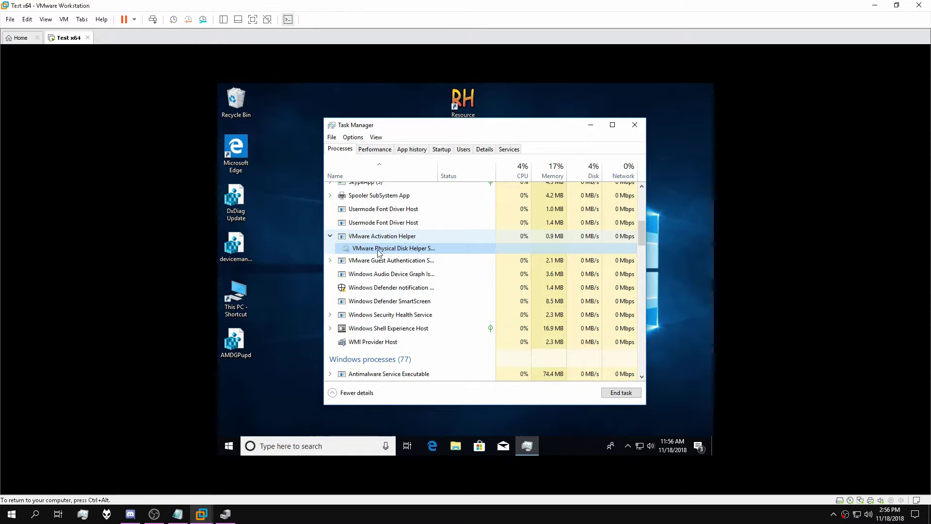
left_click(355, 261)
left_click(330, 260)
left_click(379, 273)
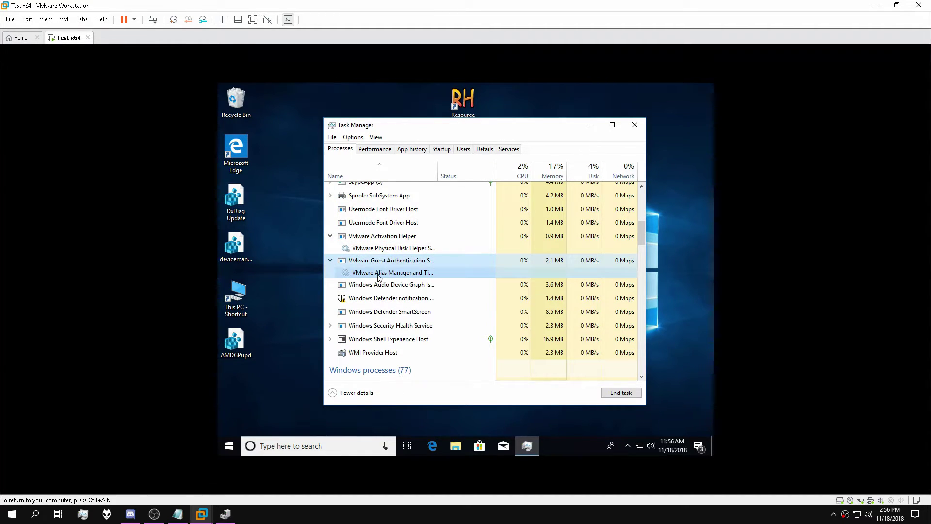
left_click_drag(438, 175, 477, 177)
left_click(368, 236)
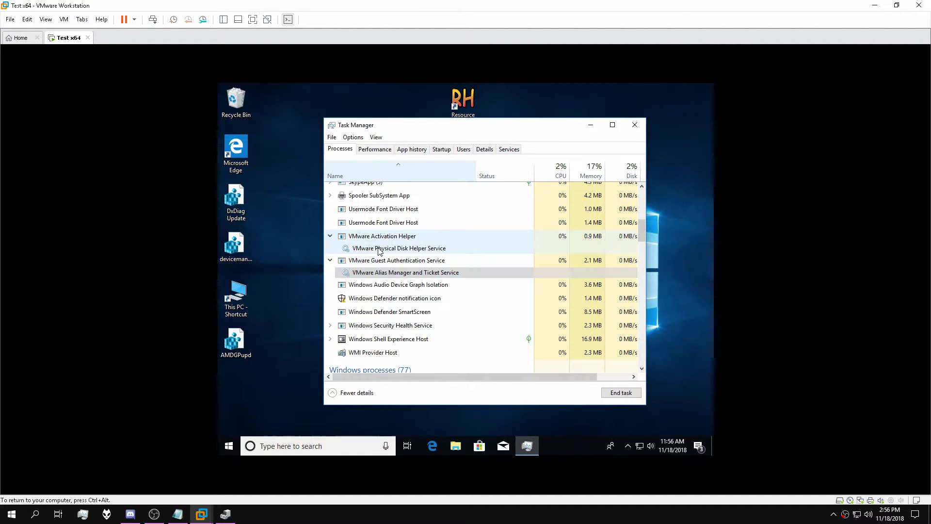
Step: Open the Registry Editor with regedit and arrange it beside Task Manager so both windows are readable
left_click(324, 447)
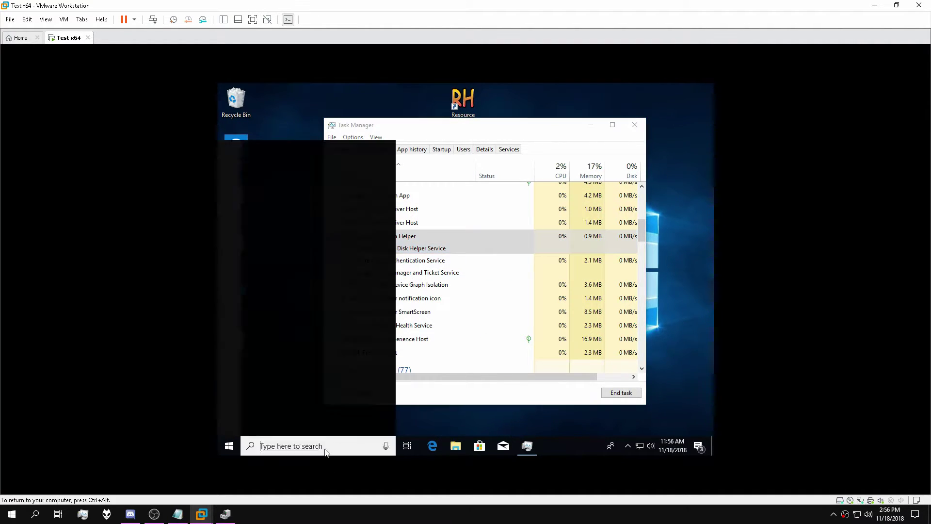
type("regedit")
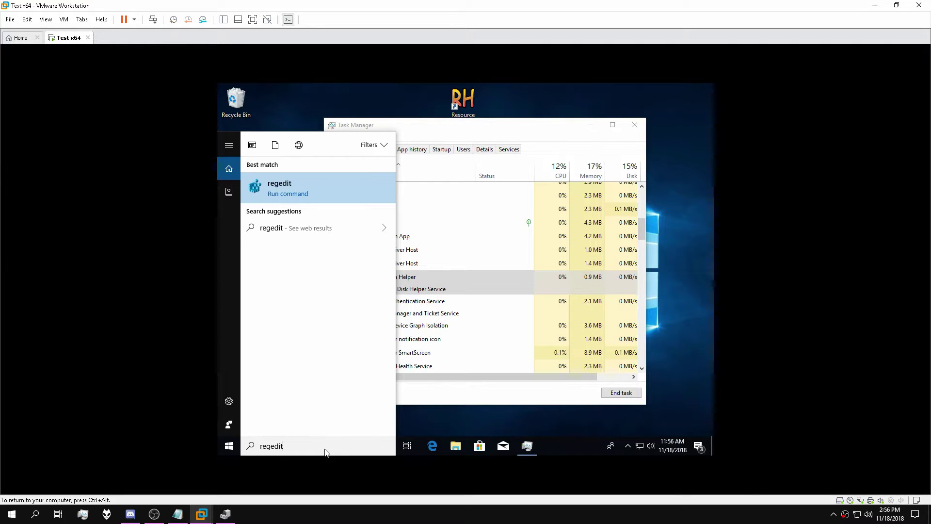
key("Return")
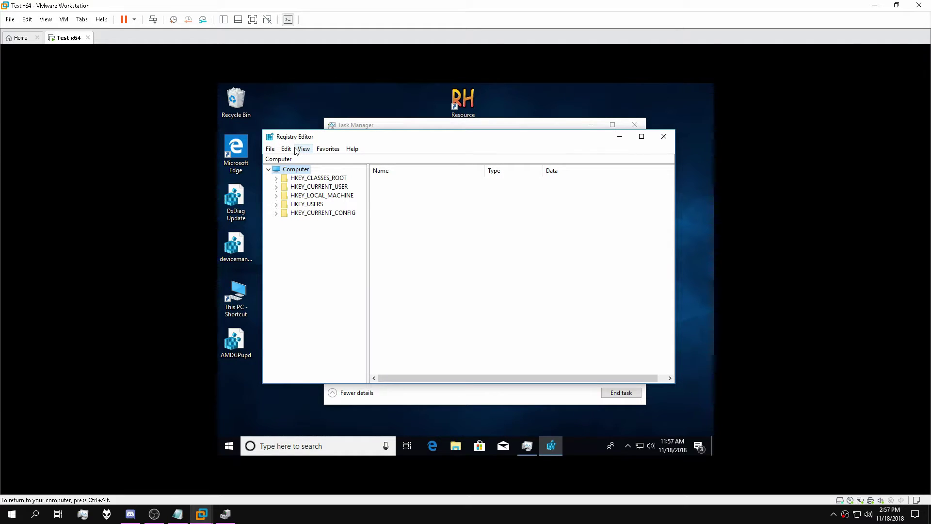
left_click(374, 127)
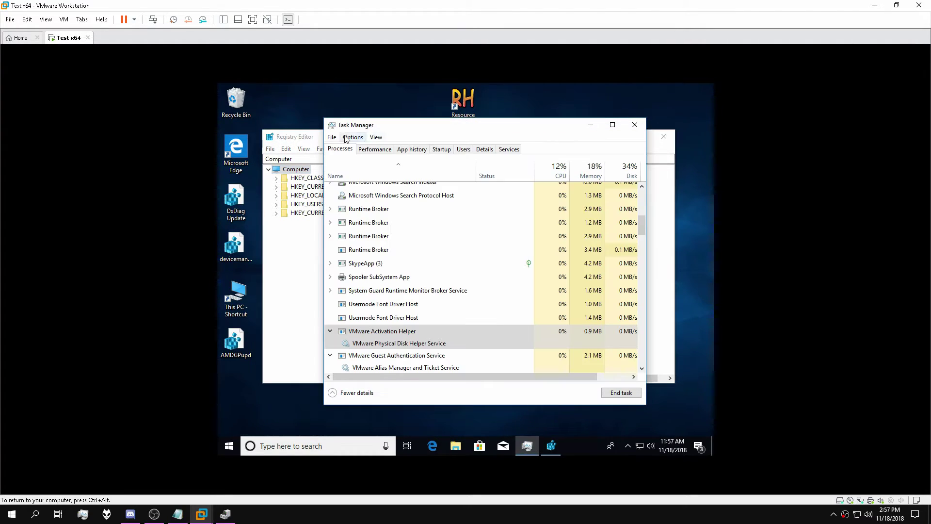
left_click_drag(302, 143, 512, 171)
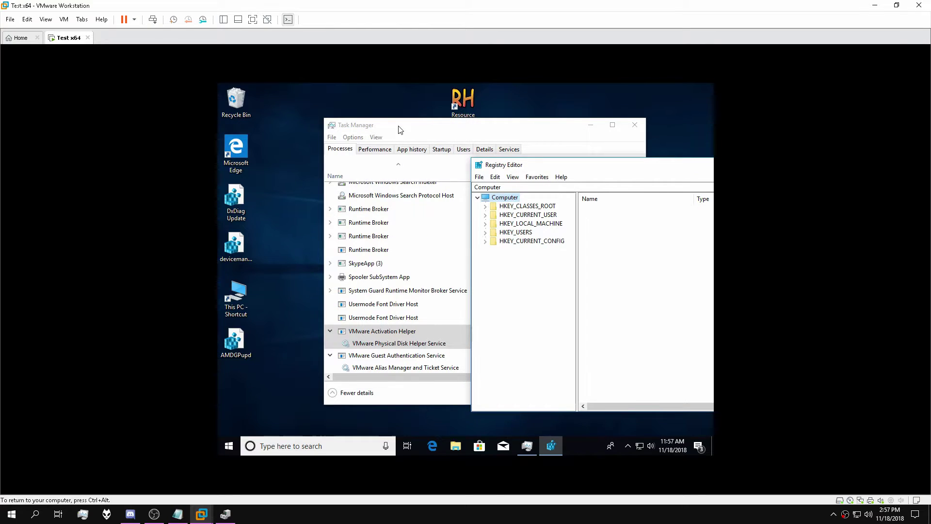
left_click_drag(405, 130, 300, 120)
key("alt+Tab")
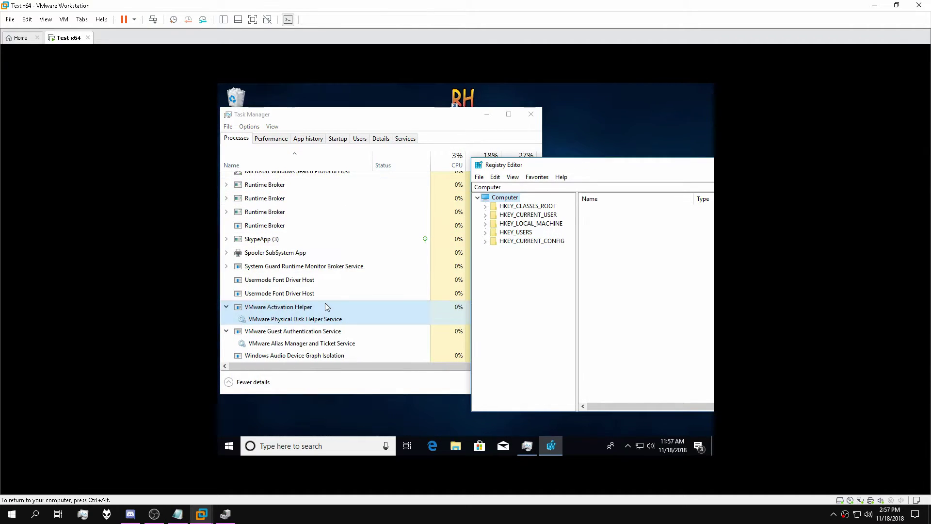
Step: Search the registry for VMware Activation Helper across keys, values and data
left_click(495, 177)
left_click(515, 254)
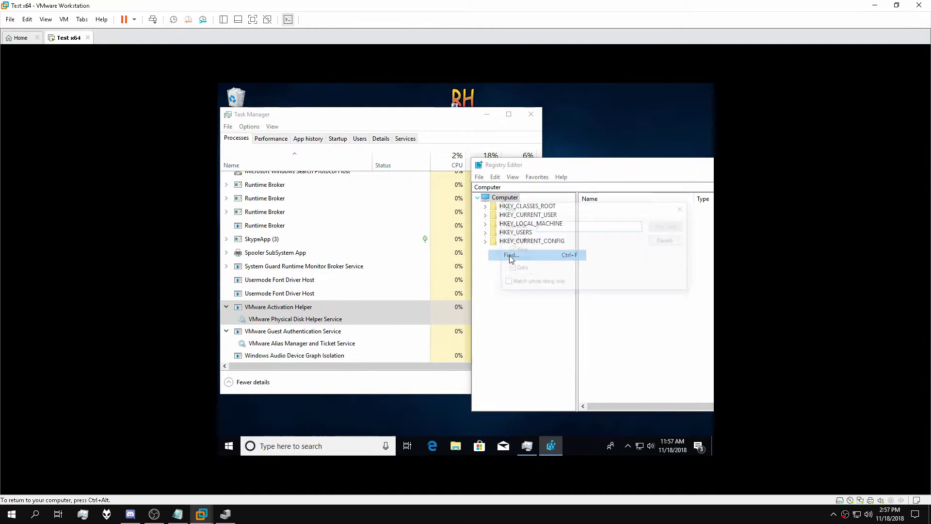
type("VMware")
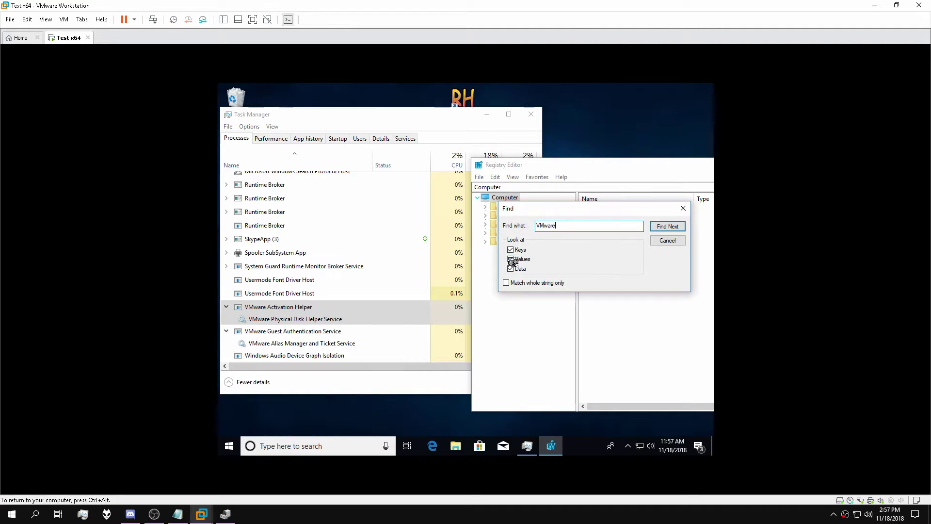
type(" Activatio")
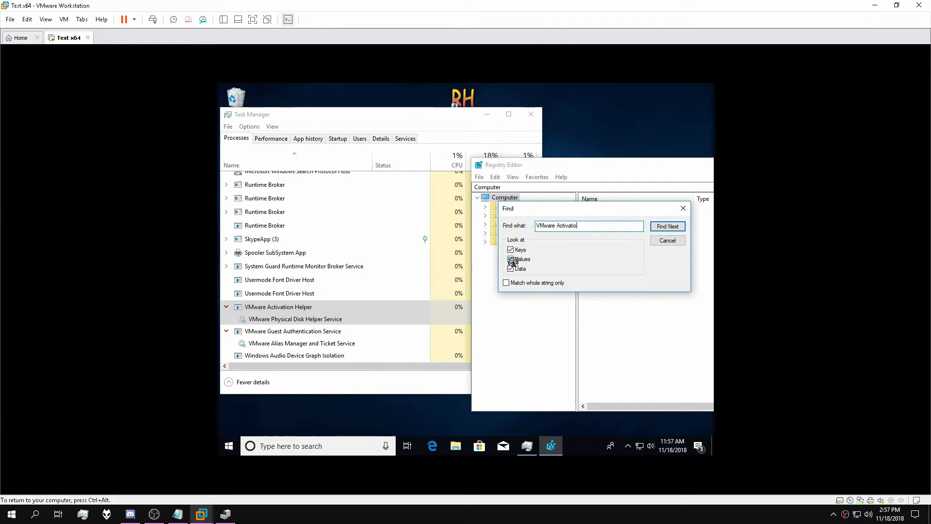
type("n Helper")
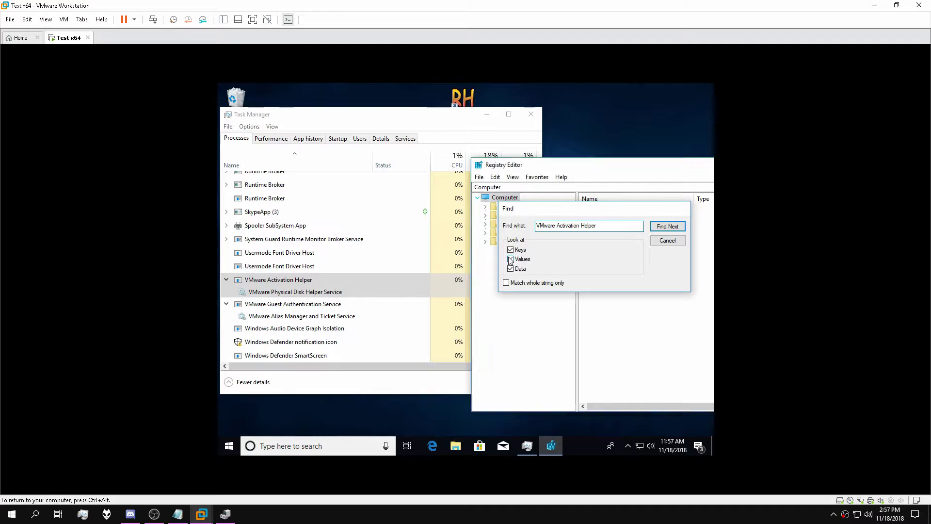
key("Return")
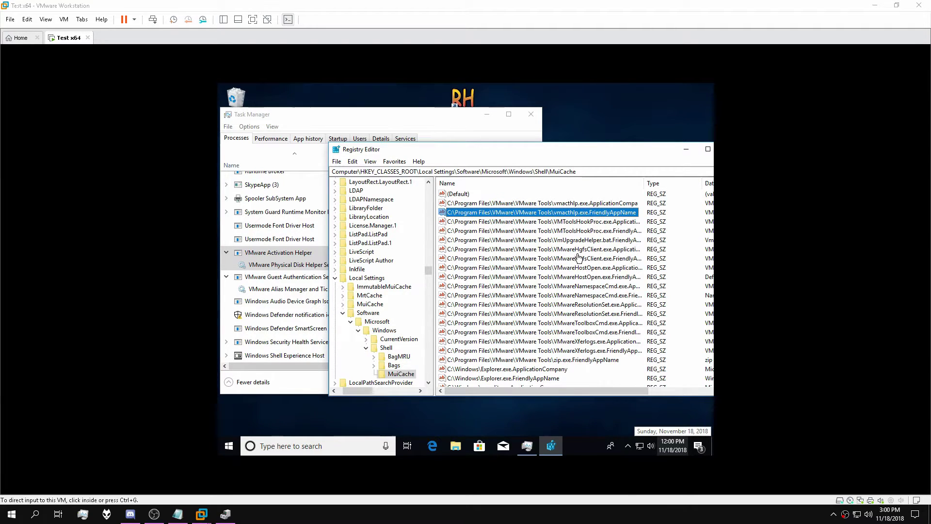
Step: Replace the data of the vmacthlp.exe.FriendlyAppName value in MuiCache and continue the registry search for further matches until it ends
left_click_drag(494, 391, 516, 388)
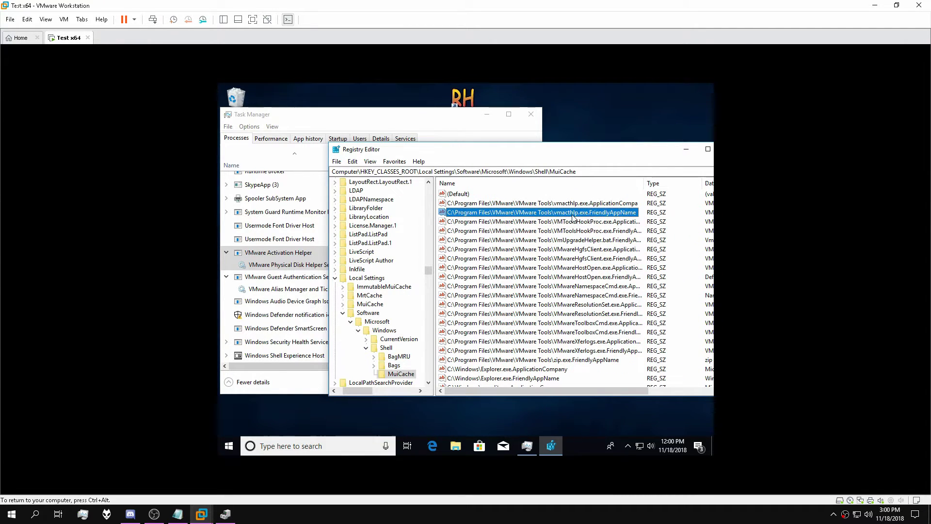
double_click(555, 216)
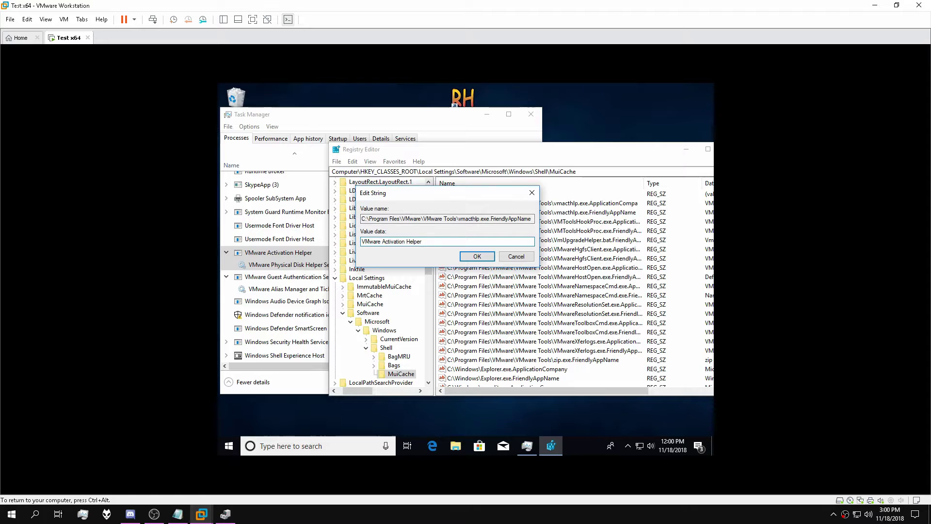
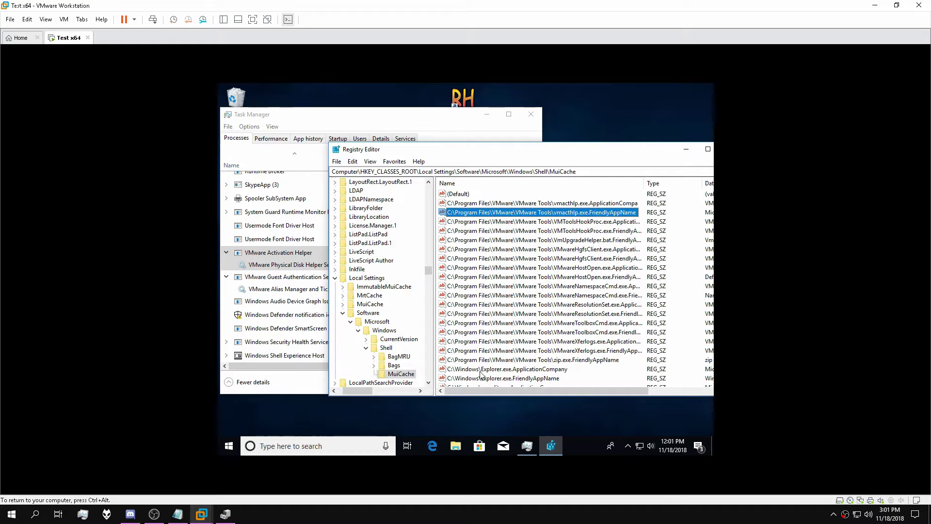
key("F3")
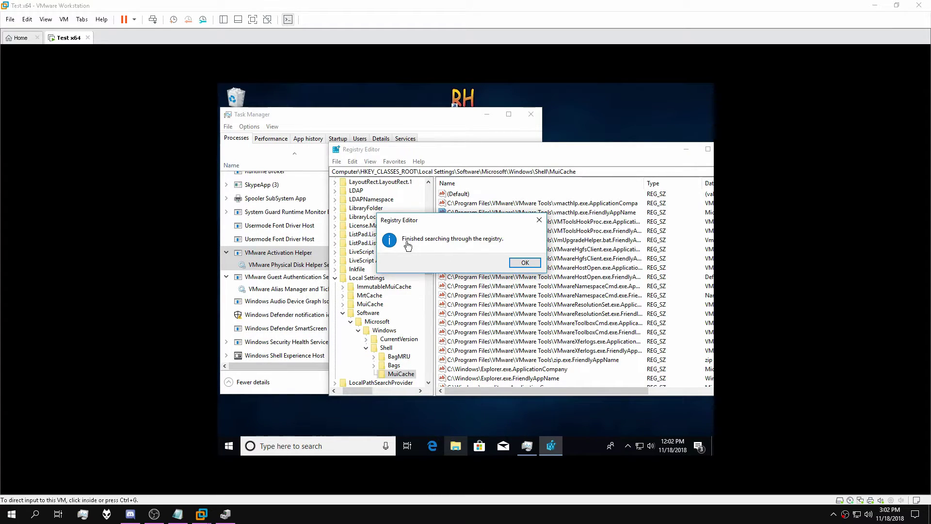
left_click(525, 262)
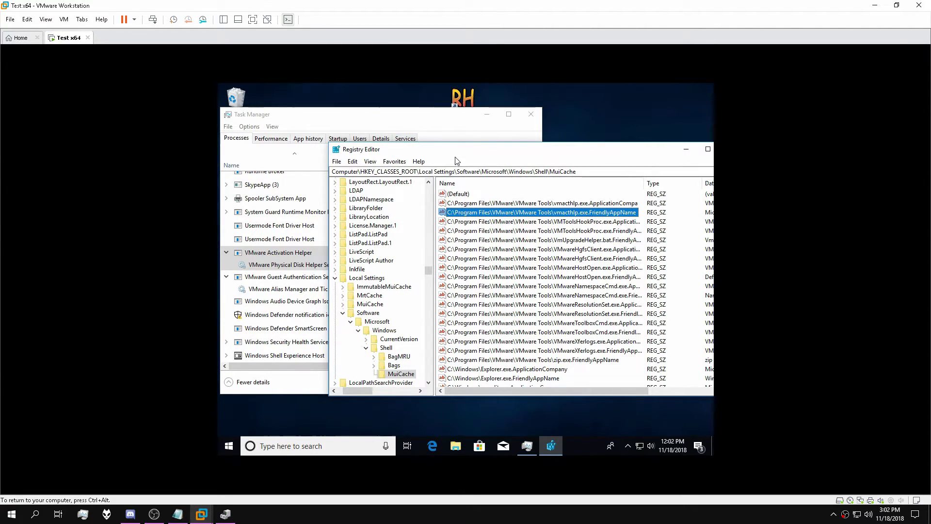
Step: Restart Task Manager and check the names of the VMware Activation Helper and VMware Guest Authentication Service processes and their services
left_click(272, 185)
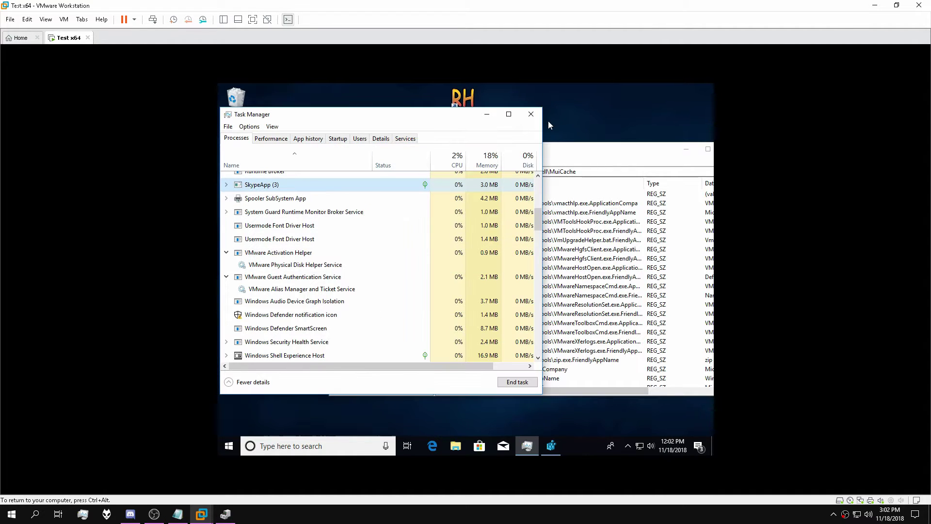
left_click(531, 114)
right_click(563, 446)
left_click(583, 397)
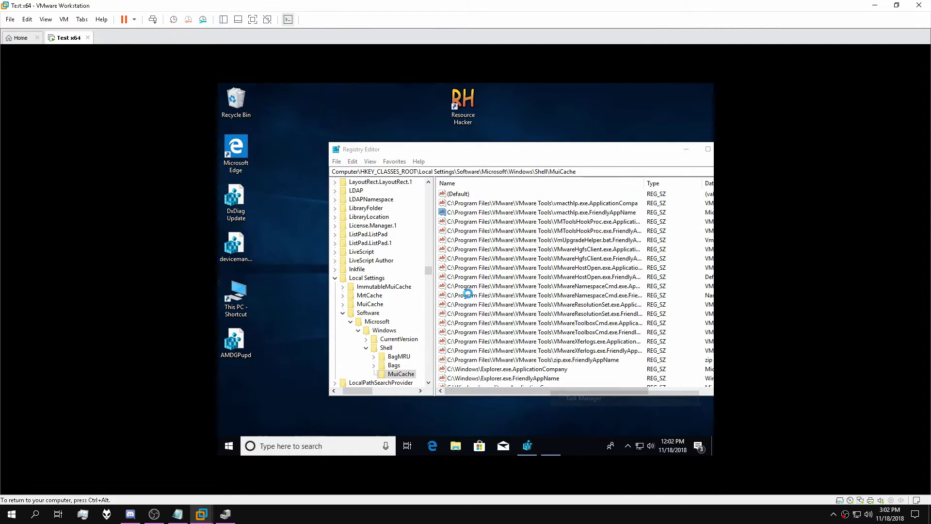
scroll(296, 259, "down", 8)
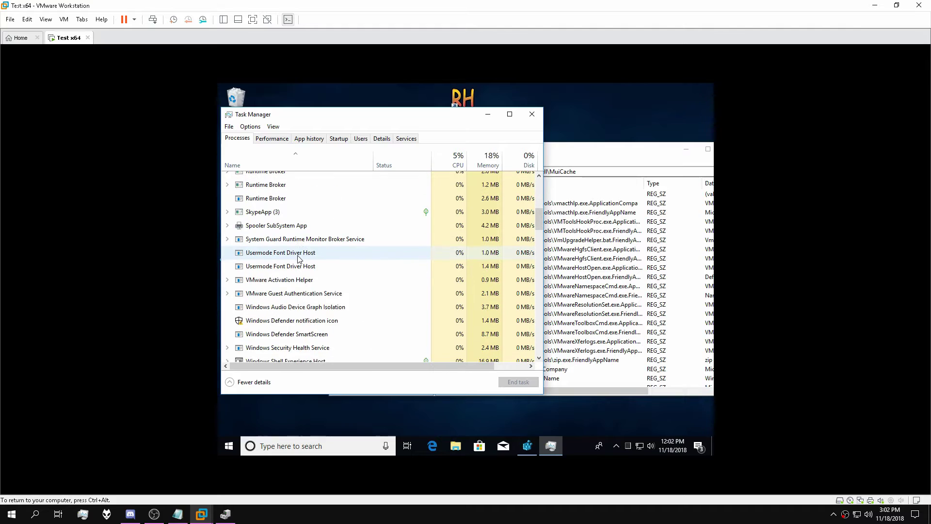
left_click(227, 279)
left_click(227, 304)
left_click(227, 304)
scroll(226, 306, "down", 1)
left_click(227, 304)
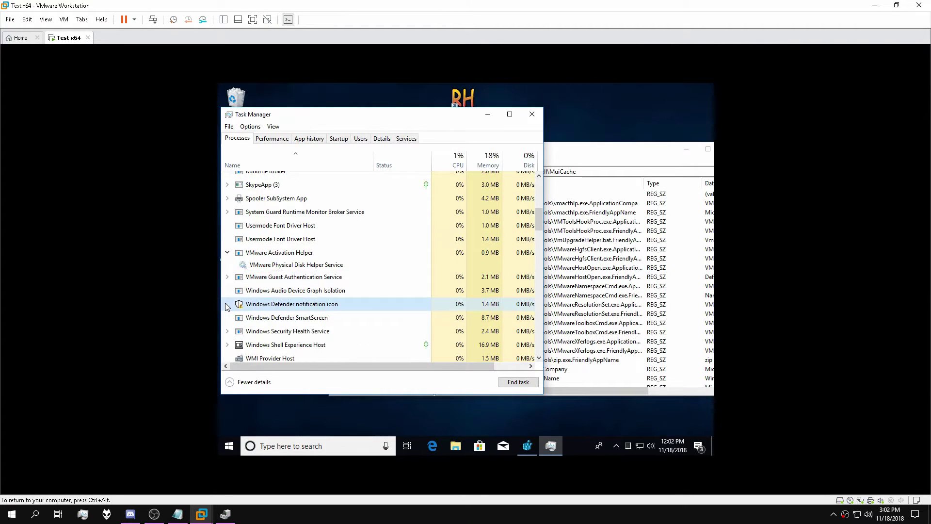
left_click(228, 276)
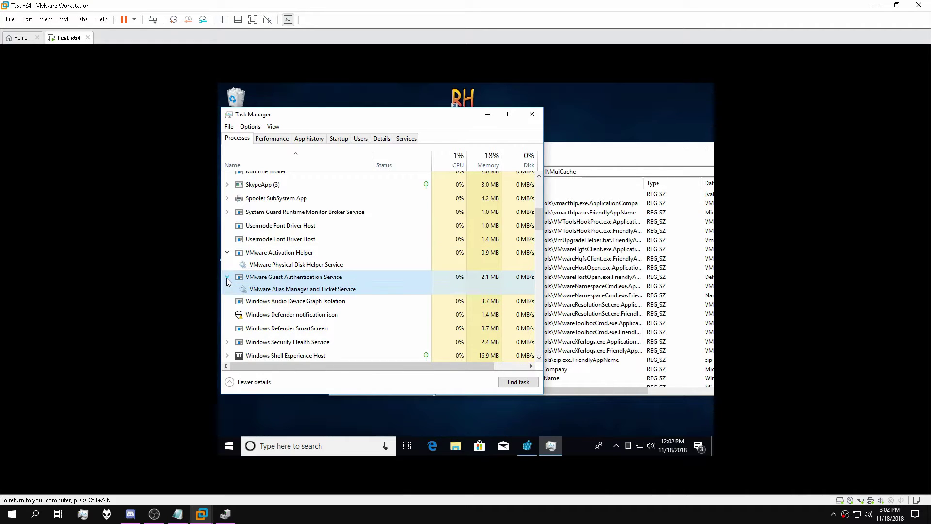
Step: Look through the background processes for remaining VMware entries and close Task Manager
scroll(255, 277, "up", 2)
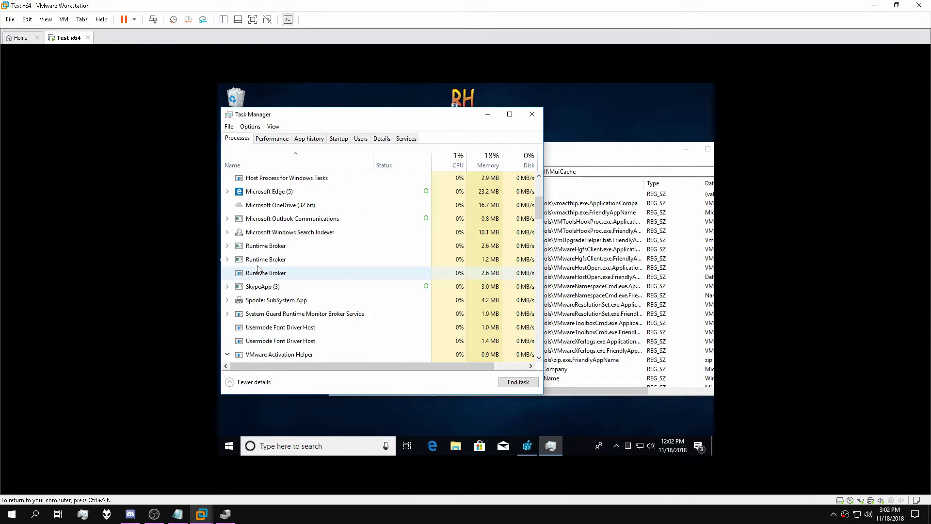
scroll(330, 293, "up", 1)
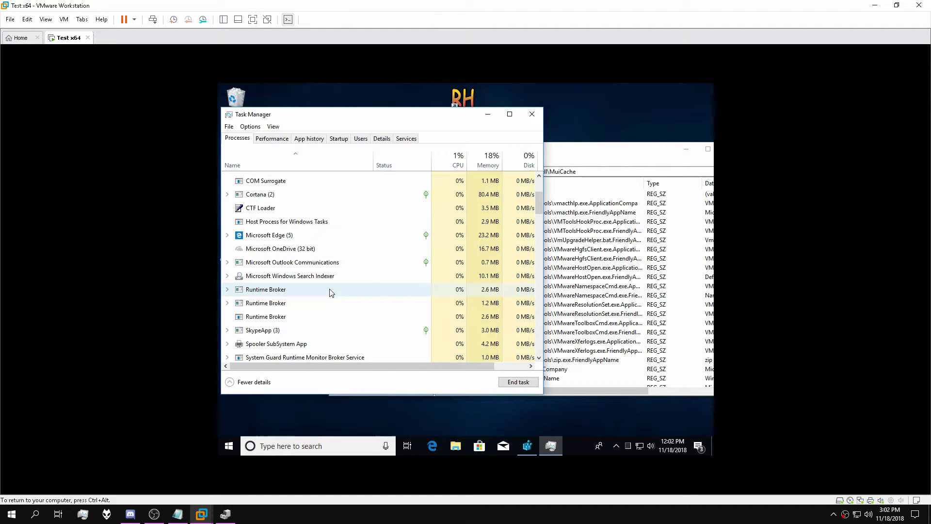
scroll(329, 293, "up", 1)
scroll(329, 293, "down", 3)
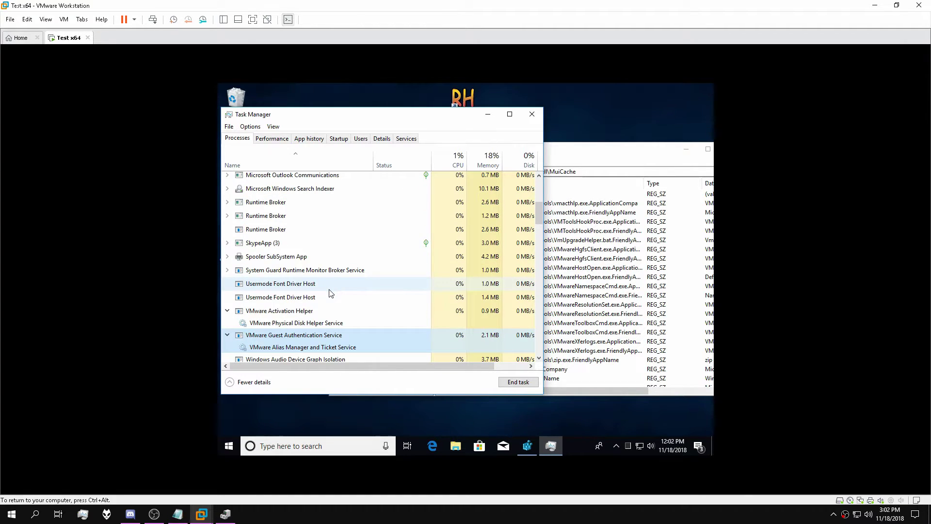
scroll(329, 293, "down", 3)
left_click(532, 114)
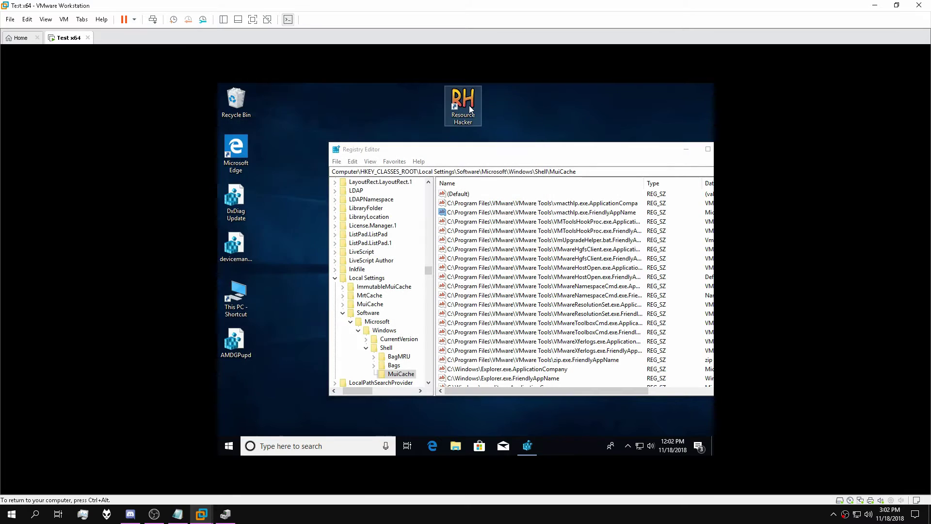
Step: Start Resource Hacker and open vmacthlp from the C:\Program Files\VMware\VMware Tools folder
double_click(469, 105)
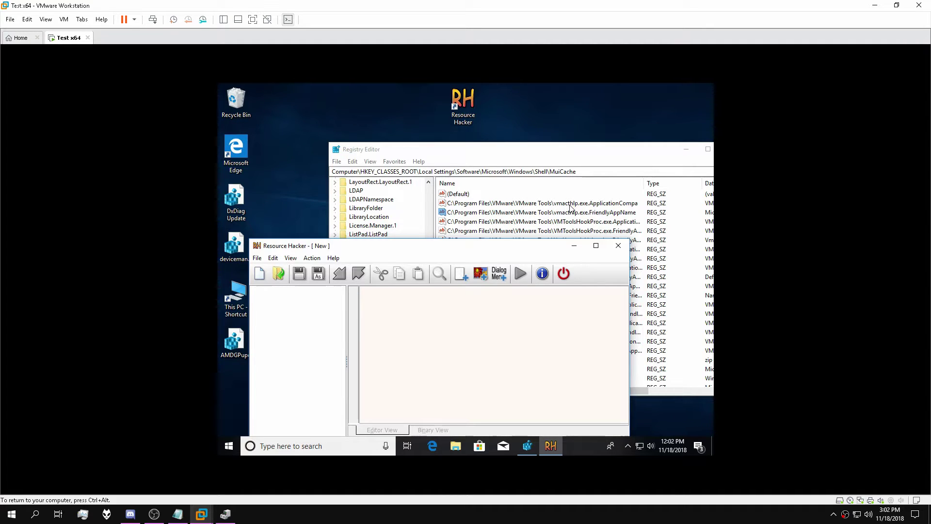
left_click(257, 257)
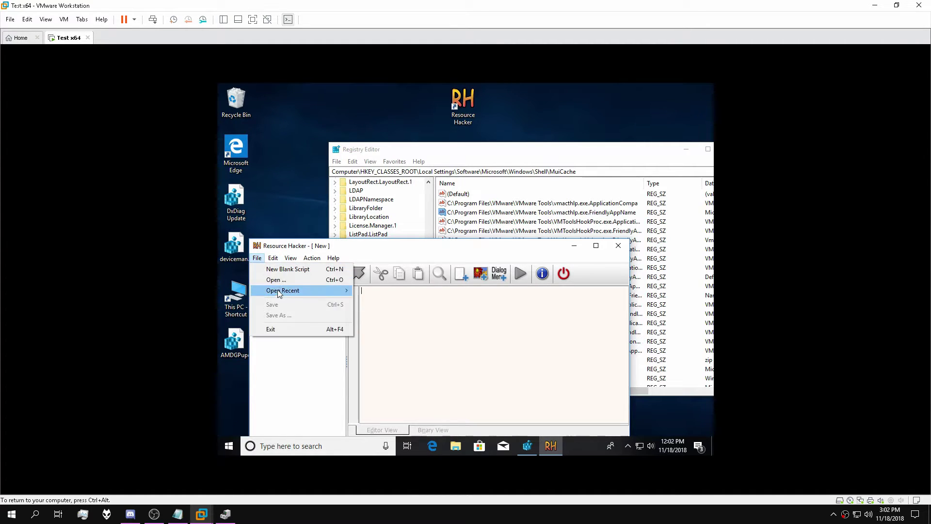
left_click(283, 280)
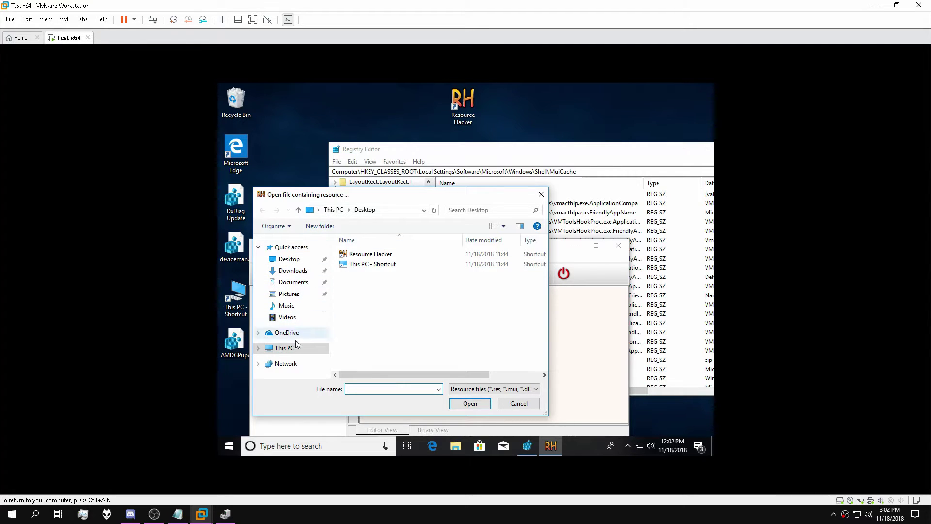
left_click(259, 349)
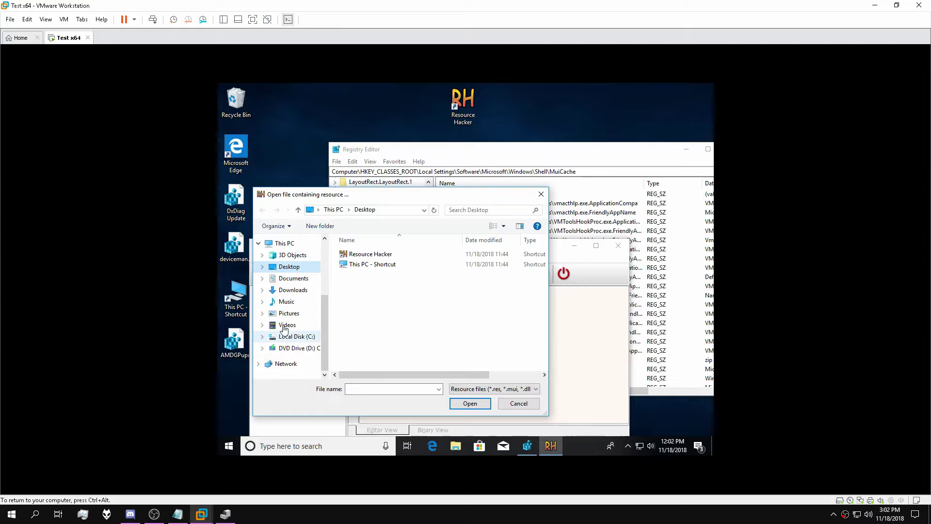
left_click(296, 338)
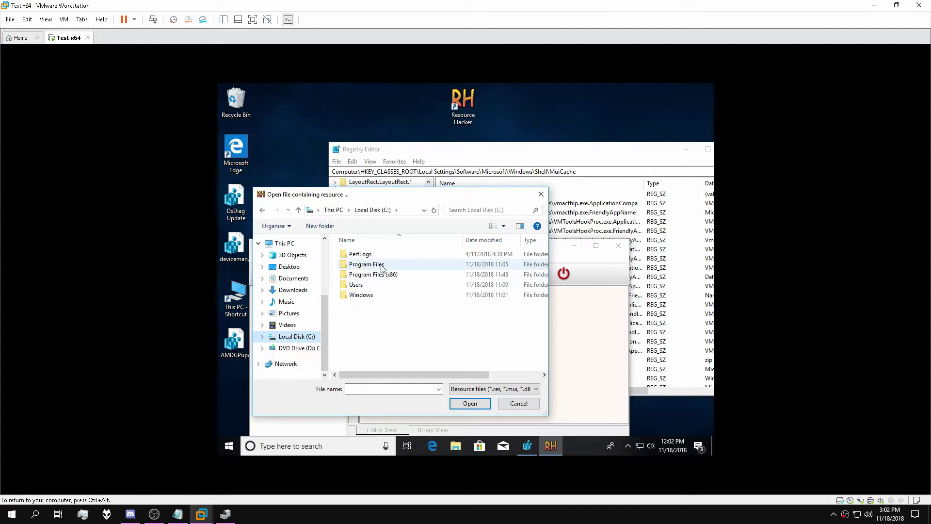
double_click(382, 266)
double_click(381, 274)
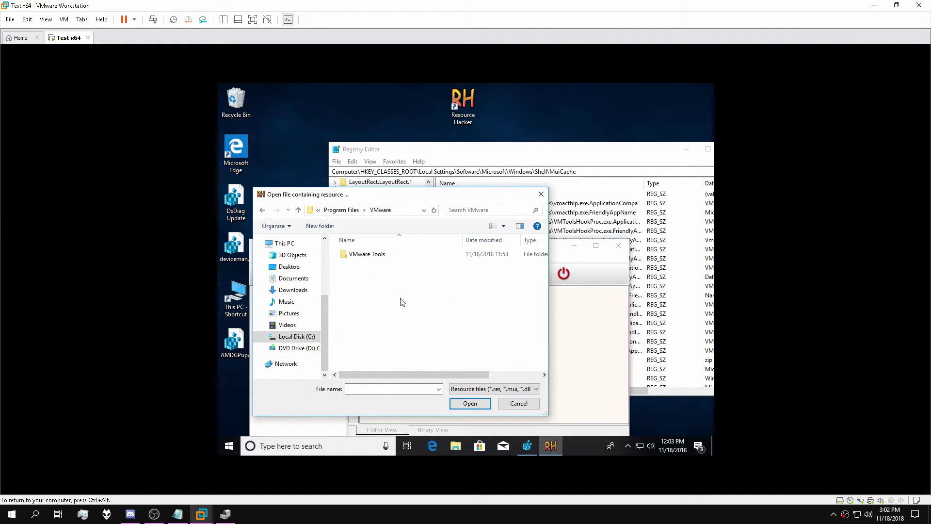
double_click(361, 255)
scroll(445, 324, "down", 3)
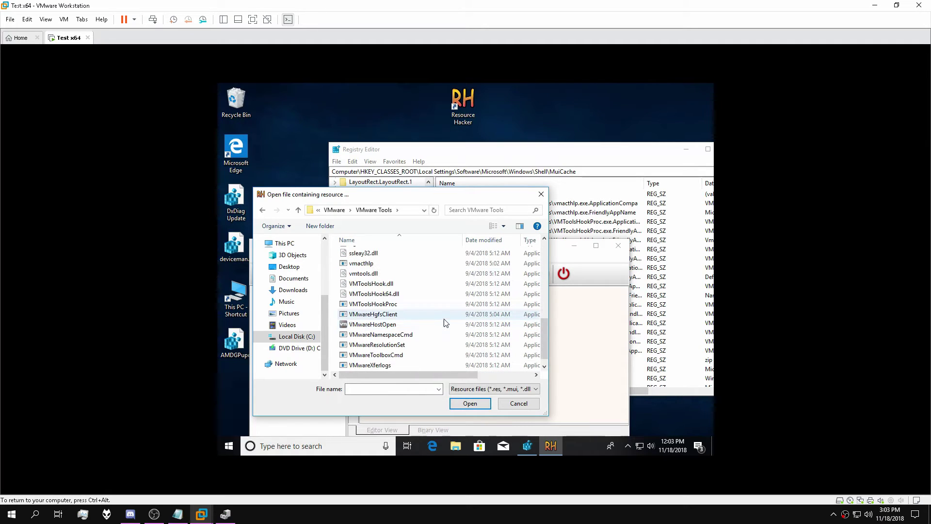
scroll(445, 319, "up", 1)
left_click(362, 291)
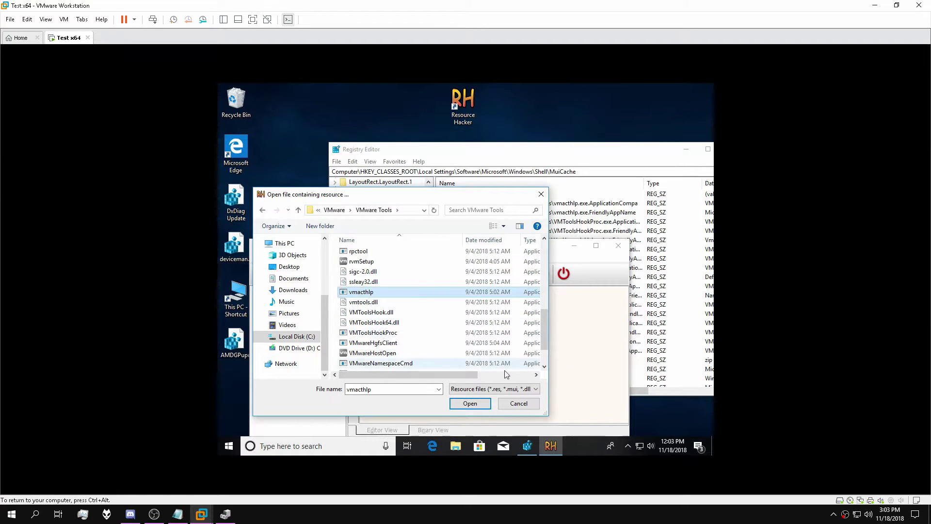
left_click(458, 408)
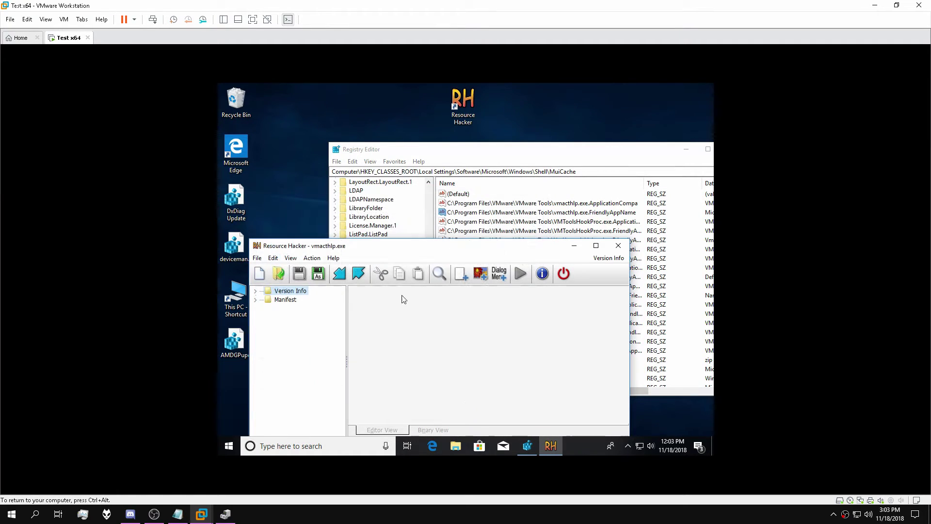
Step: Open the Version Info 1 : 1033 resource of vmacthlp.exe and go through its VMware string values
double_click(269, 293)
left_click(291, 300)
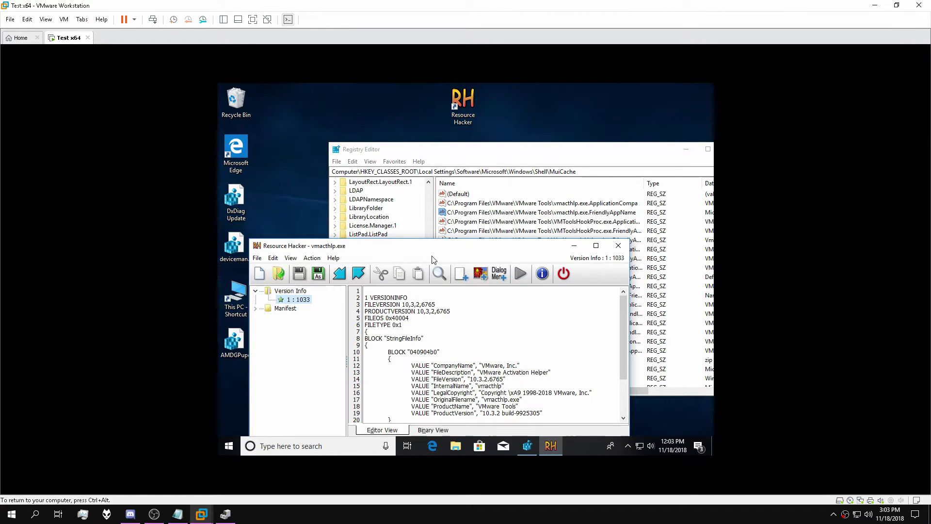
left_click_drag(442, 241, 458, 132)
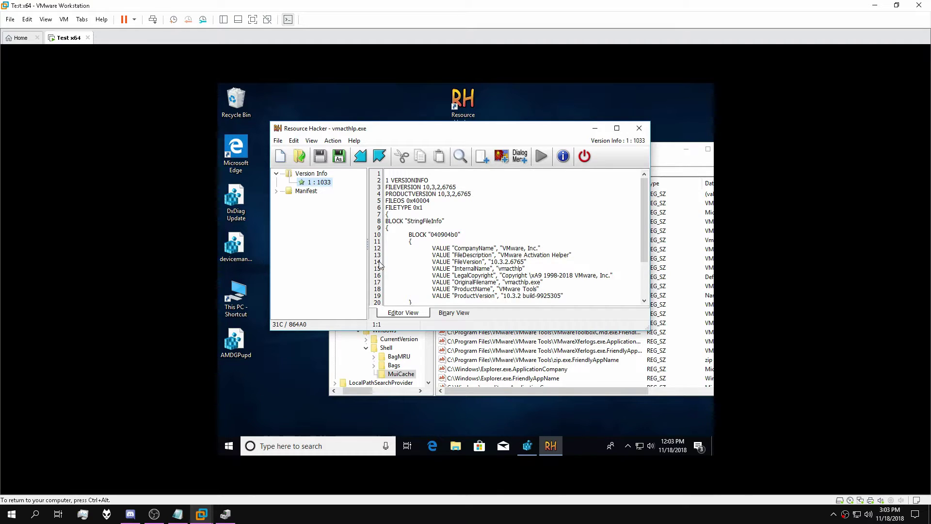
scroll(485, 267, "down", 2)
scroll(522, 270, "up", 2)
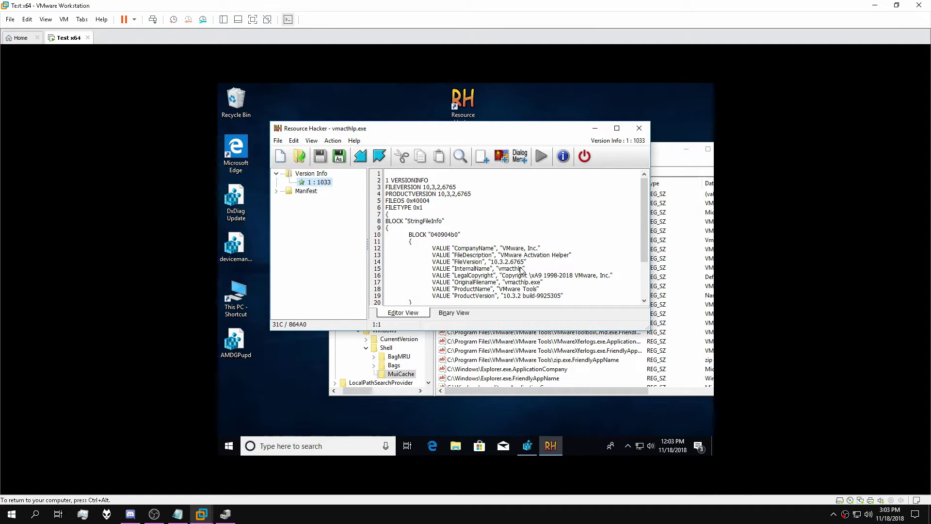
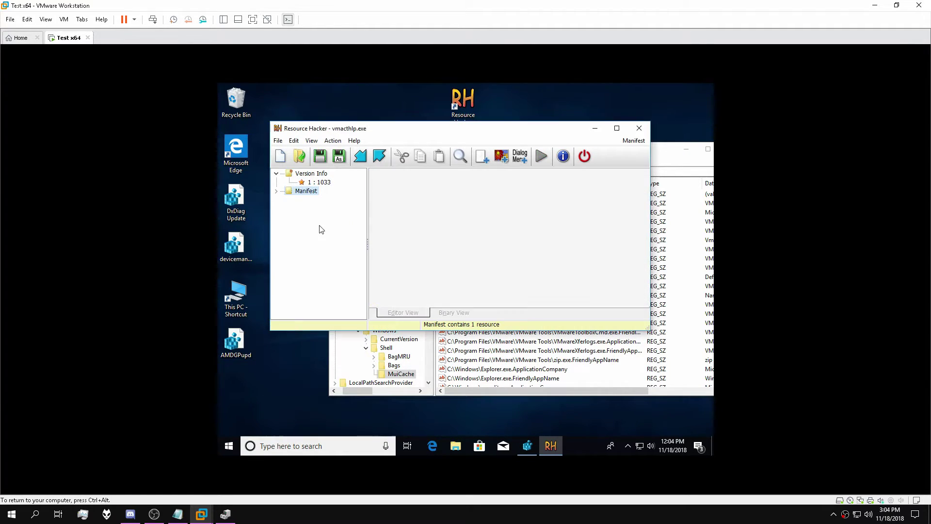
Step: Set the manifest's name to microsoftHS.microsoftHS.microsoftHS and its description to Microsoft Host Service, and save the executable to the Desktop as microsoftHS
double_click(318, 193)
left_click(323, 201)
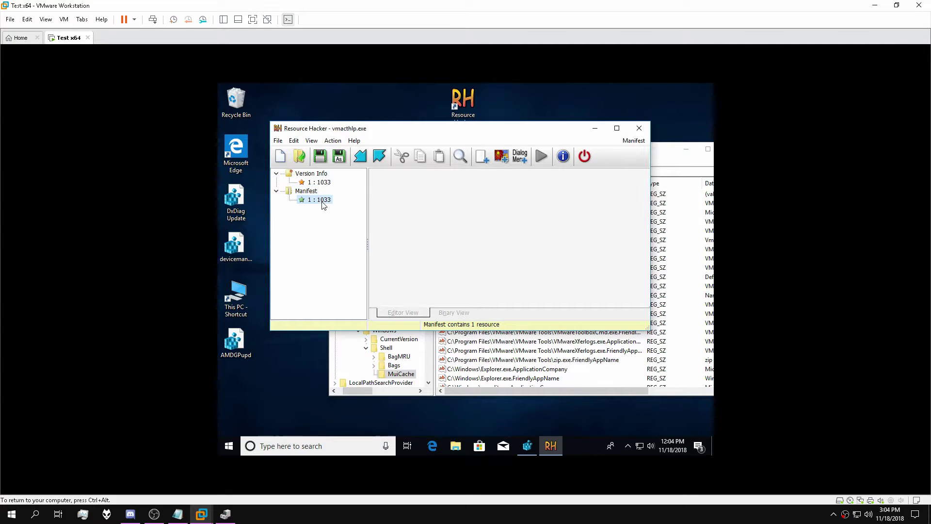
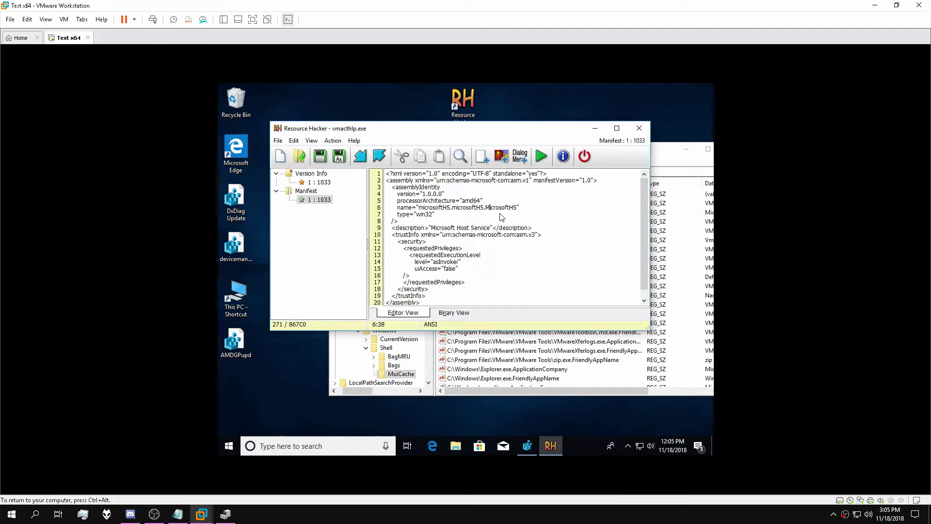
key("BackSpace")
type("m")
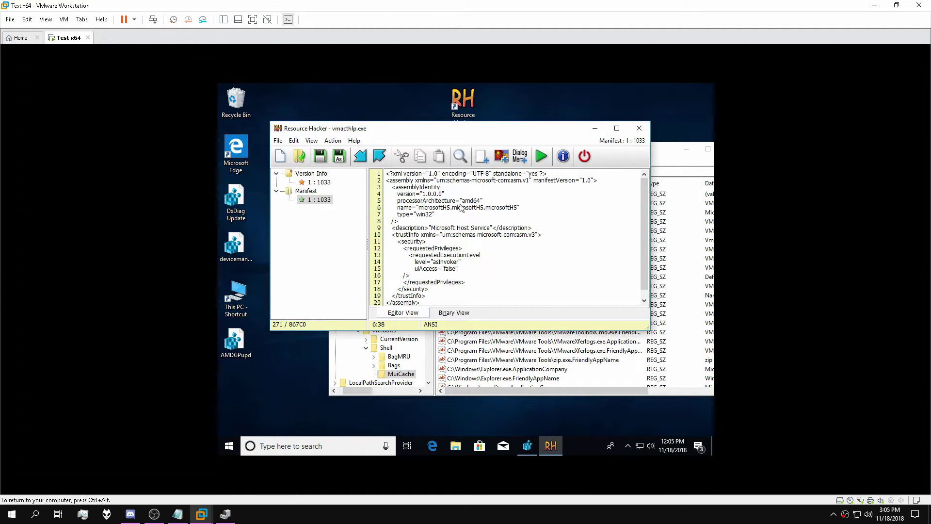
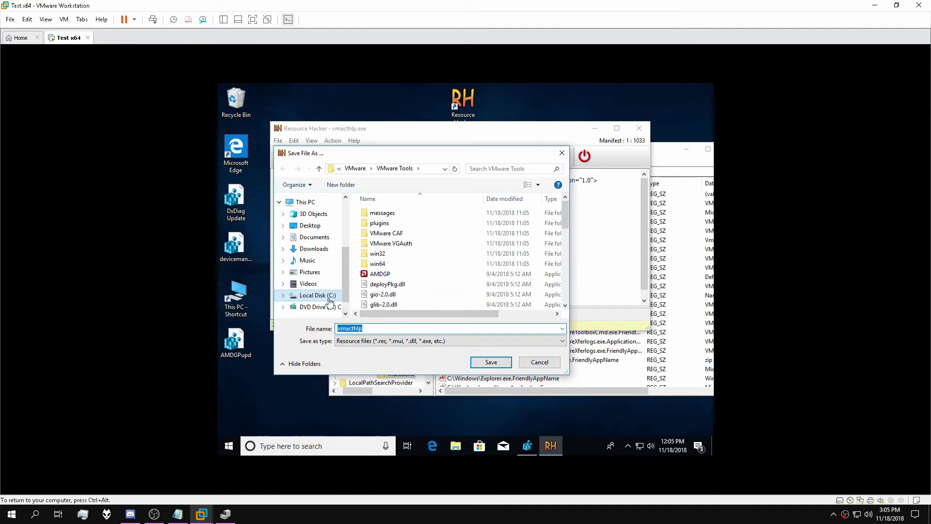
left_click(310, 225)
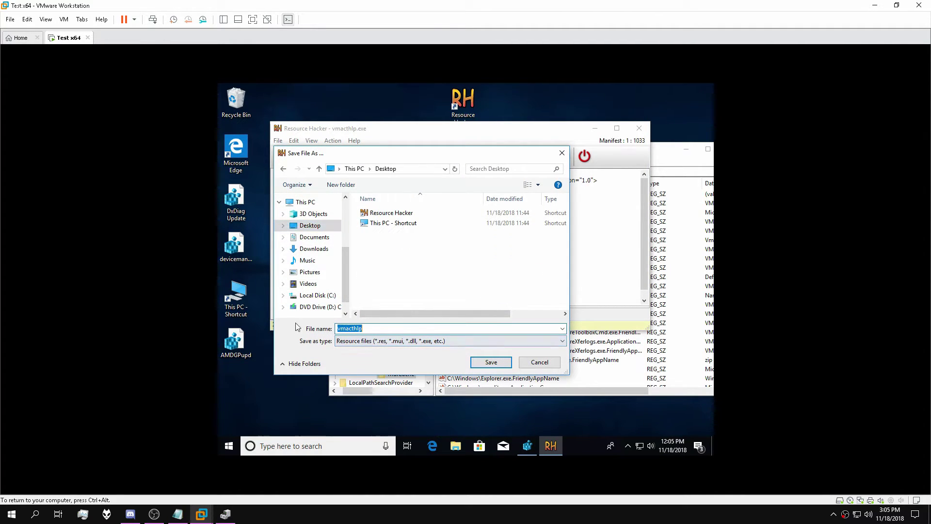
type("microsof")
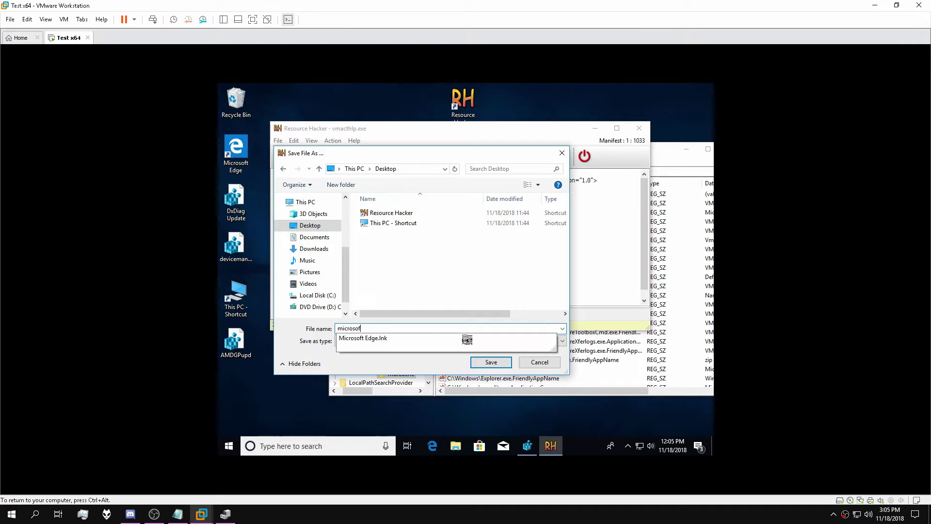
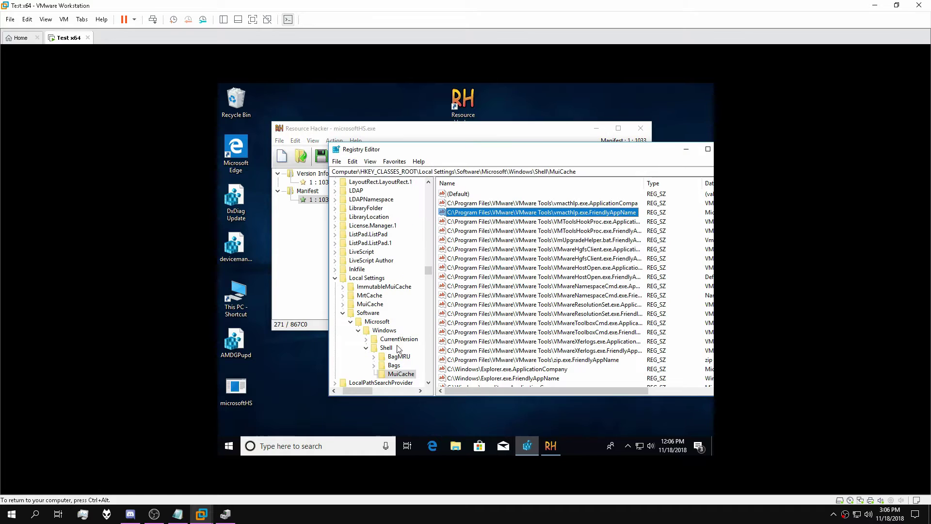
Step: Switch to Registry Editor and return to the Computer root of the registry tree
left_click_drag(429, 277, 430, 188)
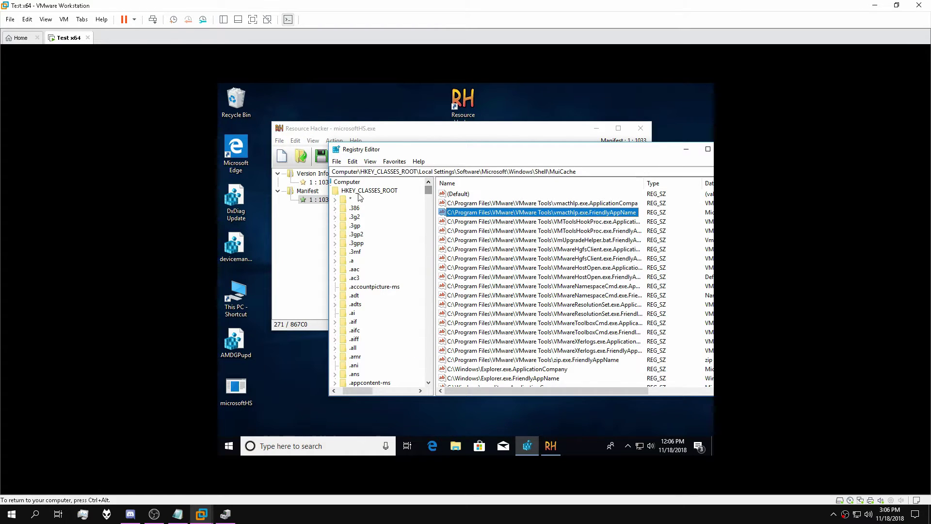
left_click_drag(361, 395, 356, 395)
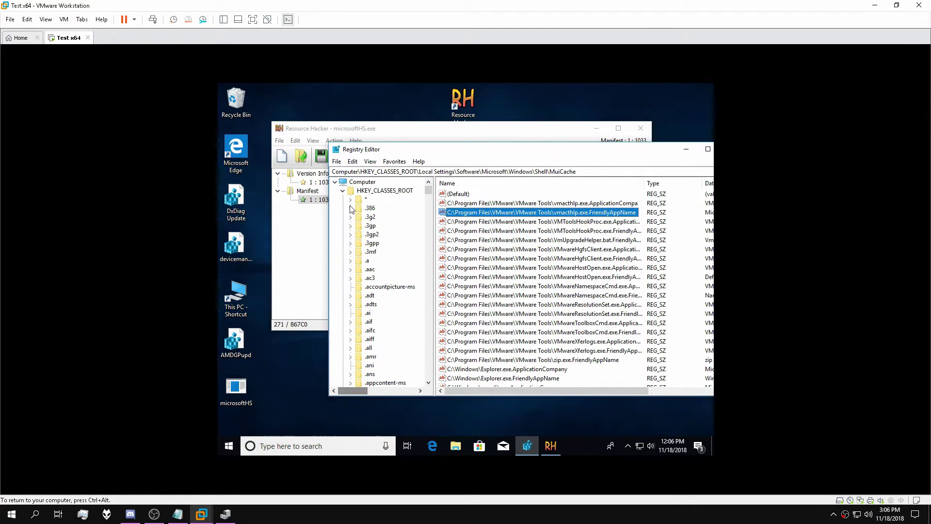
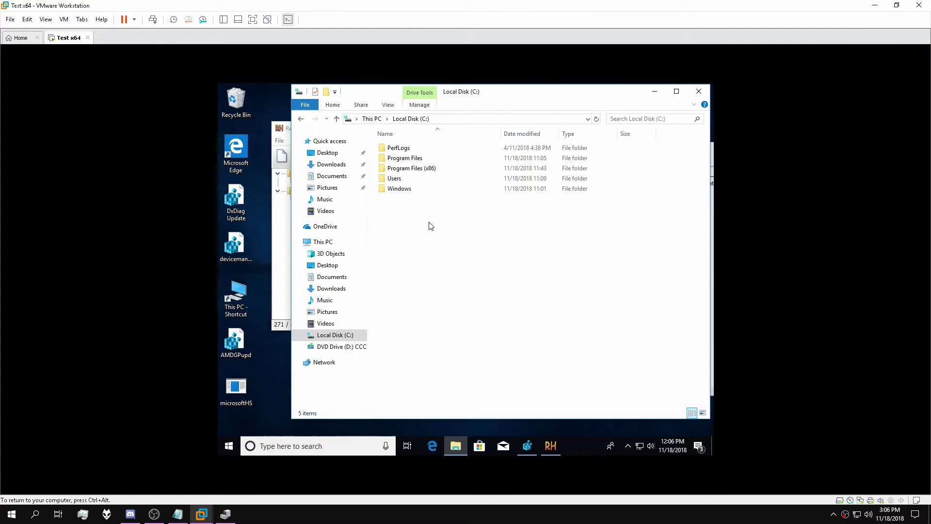
Step: Open the Program Files\VMware\VMware Tools folder on drive C and check the file name of the vmacthlp application
double_click(410, 158)
double_click(416, 169)
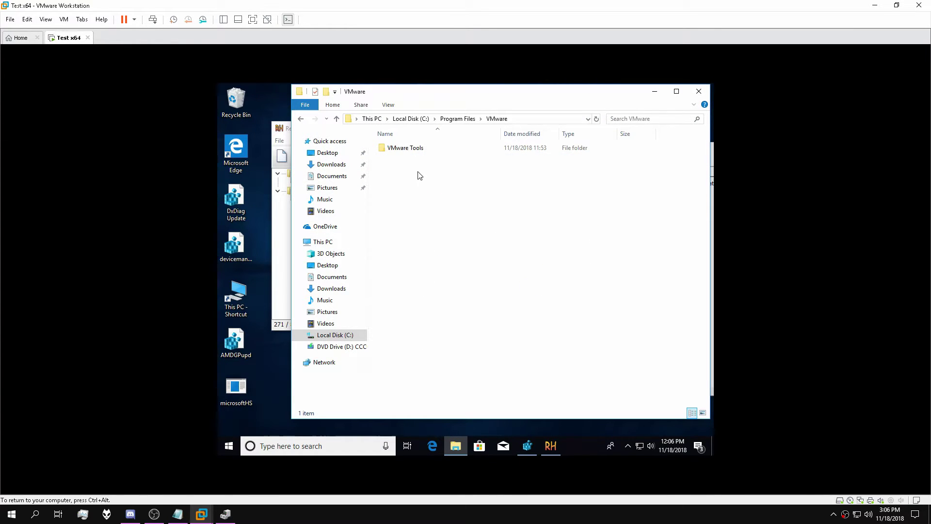
double_click(398, 149)
scroll(463, 256, "down", 1)
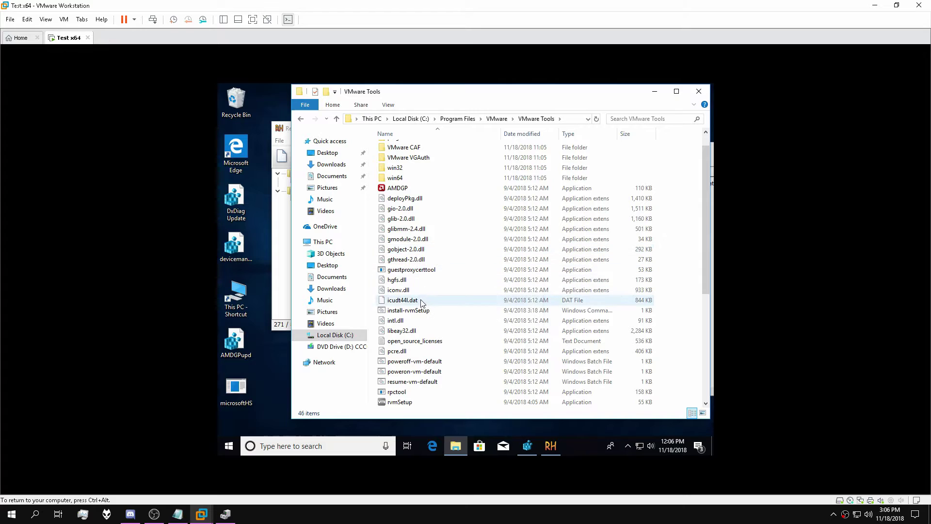
scroll(418, 304, "down", 3)
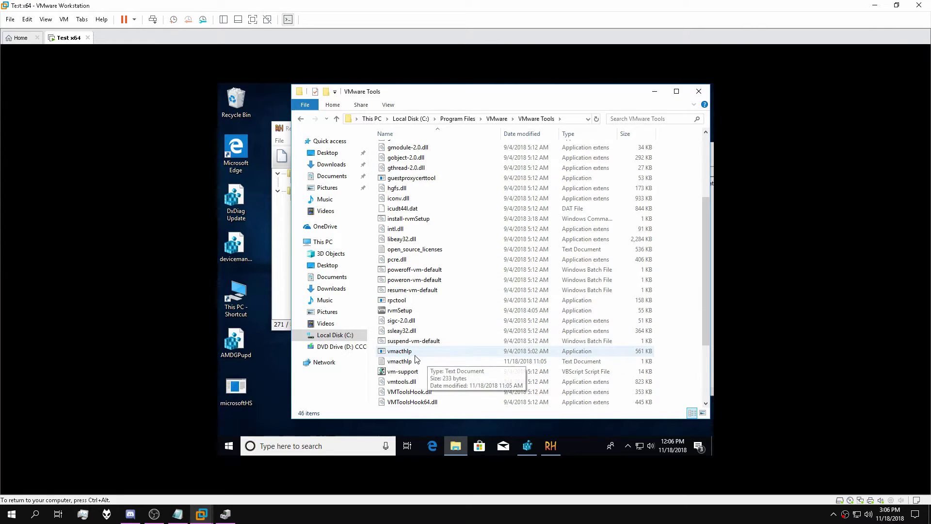
left_click(401, 354)
left_click(396, 353)
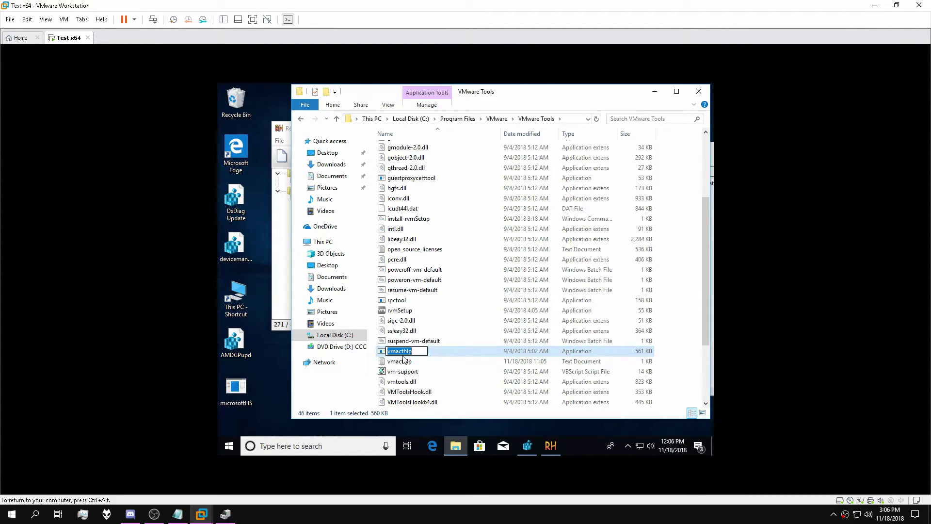
left_click(281, 381)
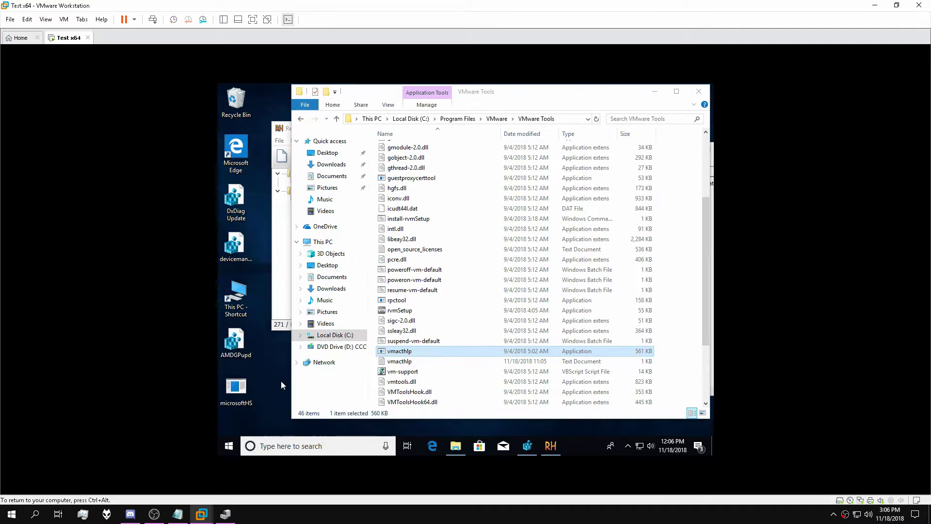
Step: Search the whole registry, including keys, values and data, for vmacthlp.exe
left_click(528, 446)
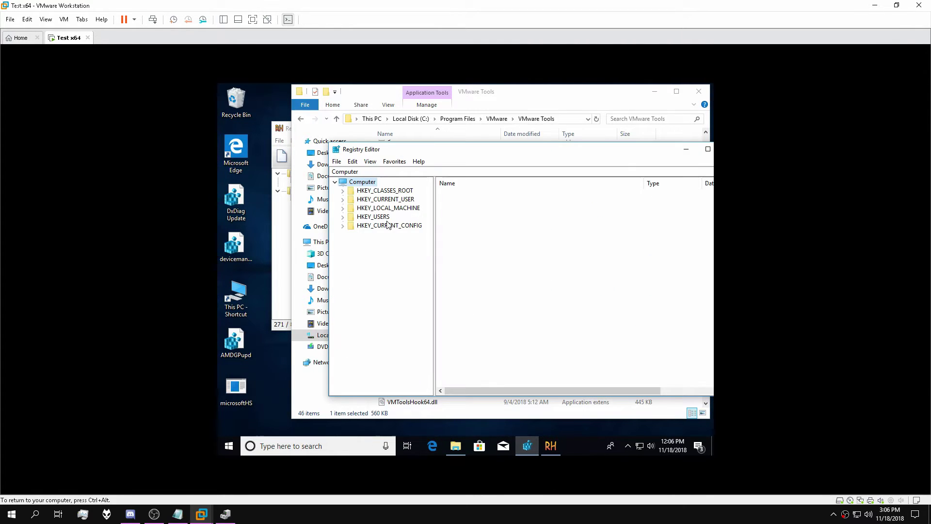
left_click(352, 161)
mouse_move(338, 164)
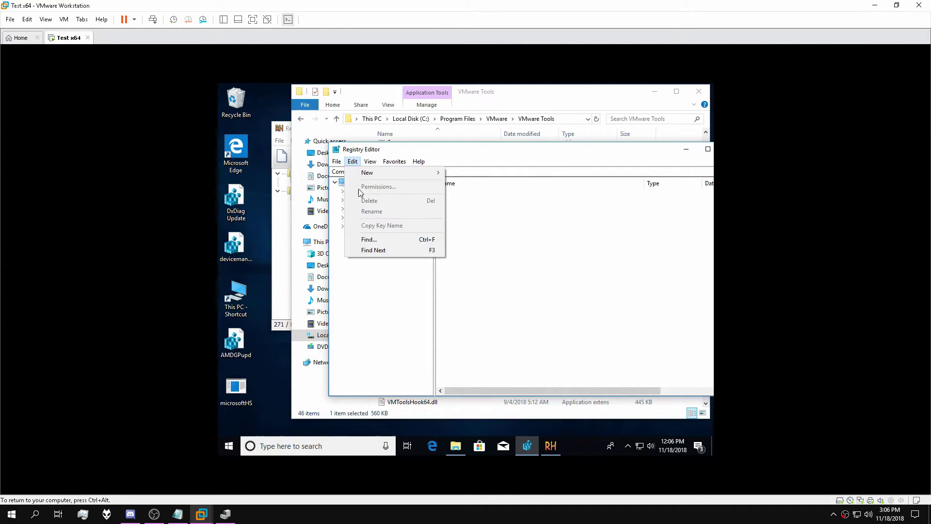
left_click(364, 239)
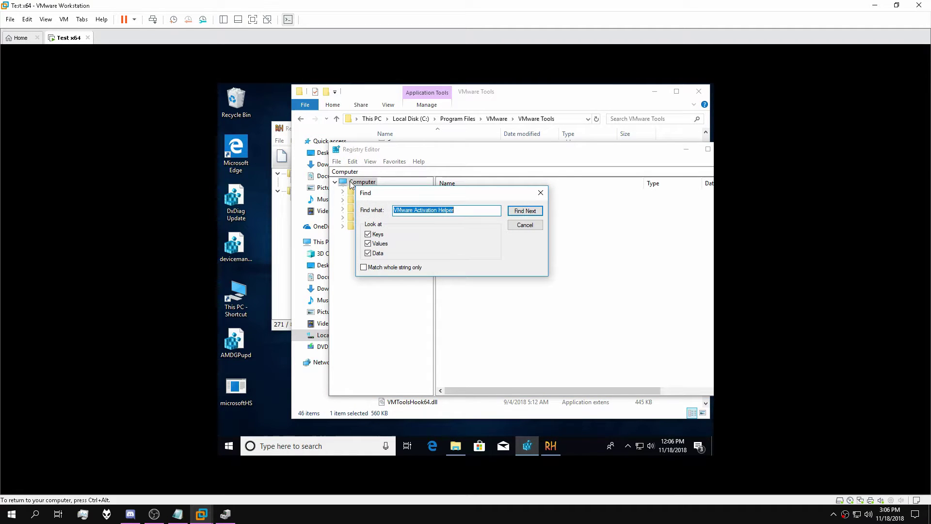
type("vmacthlp.exe")
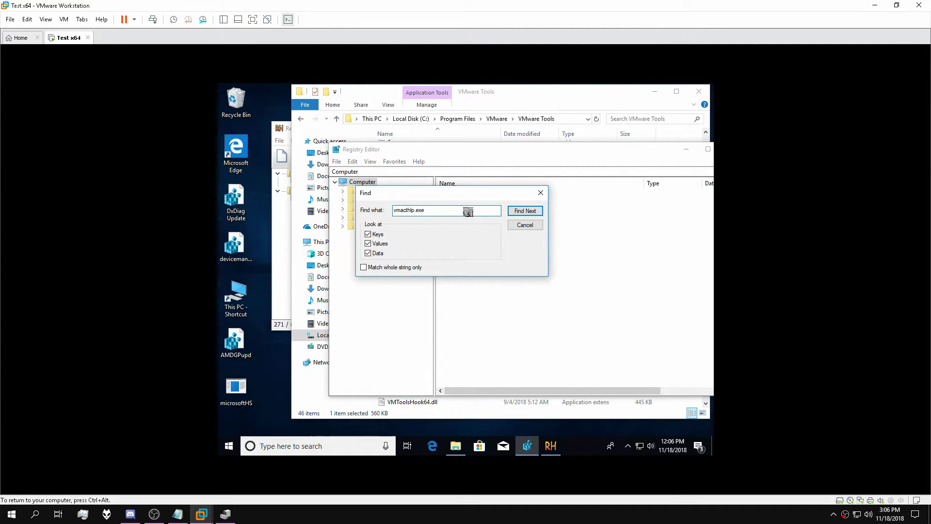
key("Return")
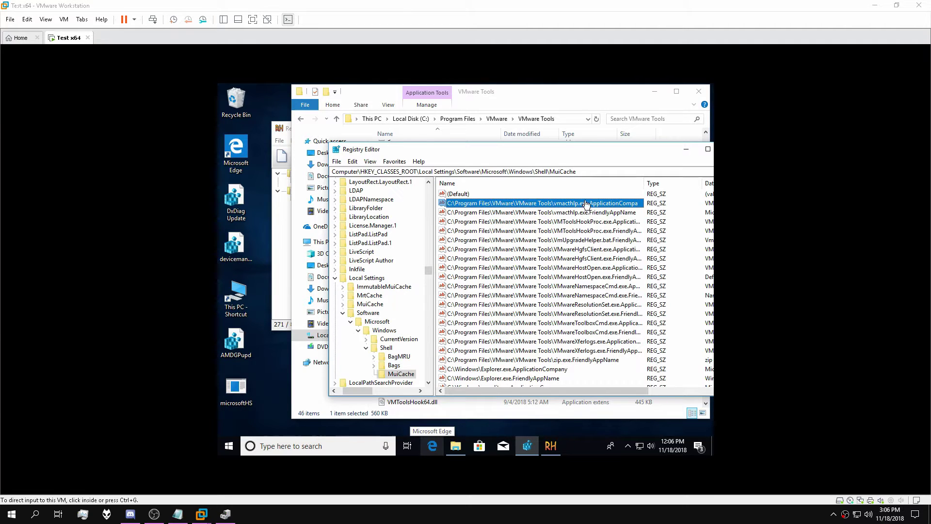
Step: Set the data of the vmacthlp.exe ApplicationCompany value in MuiCache to Microsoft
double_click(560, 207)
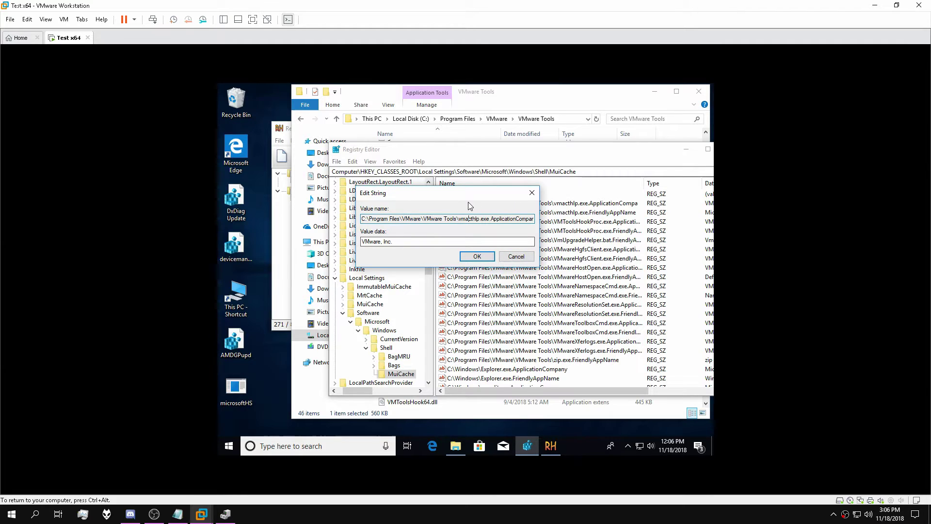
key("ctrl+a")
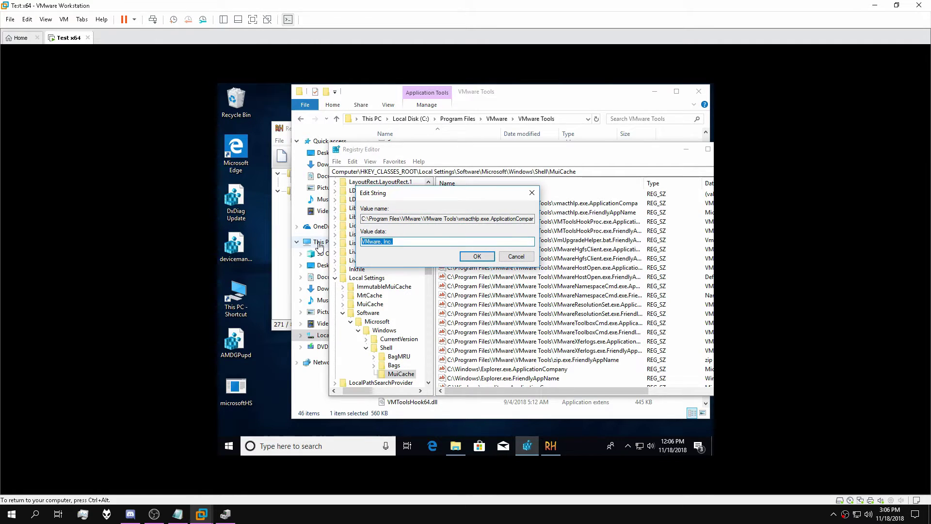
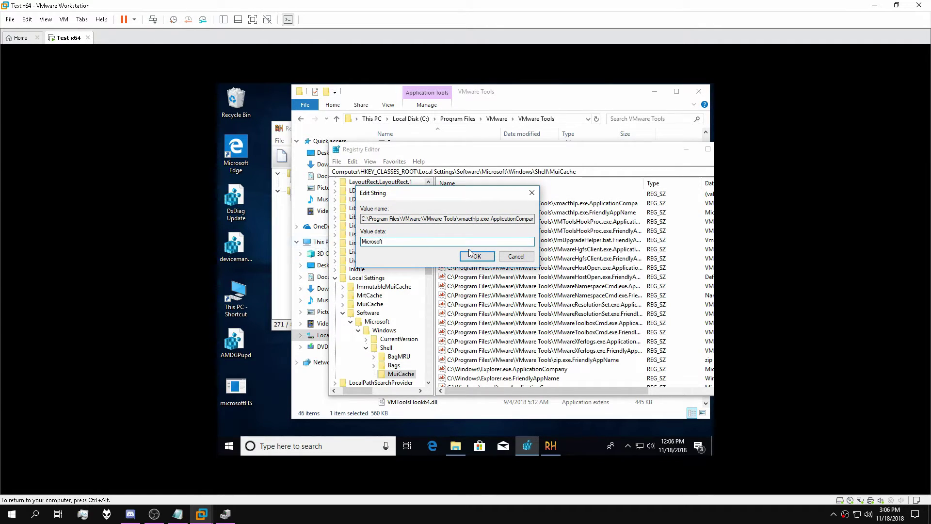
type("ft")
left_click(474, 255)
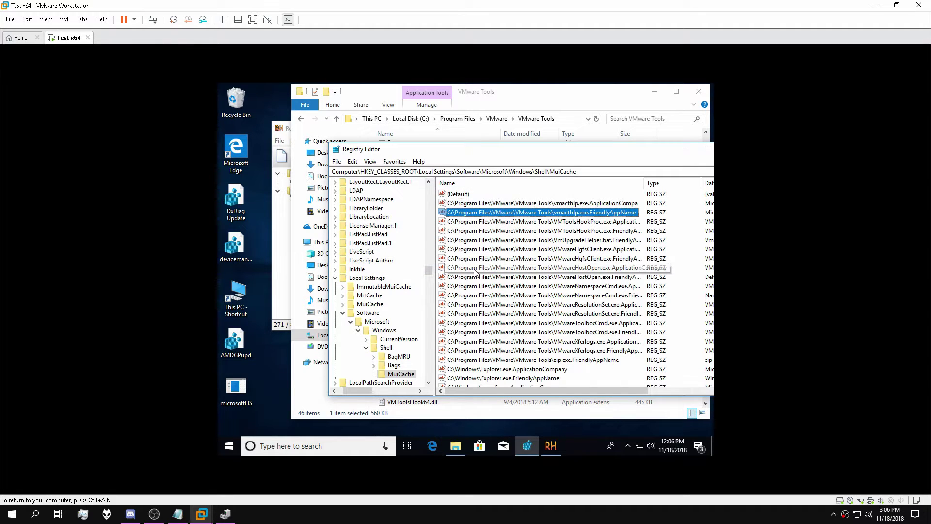
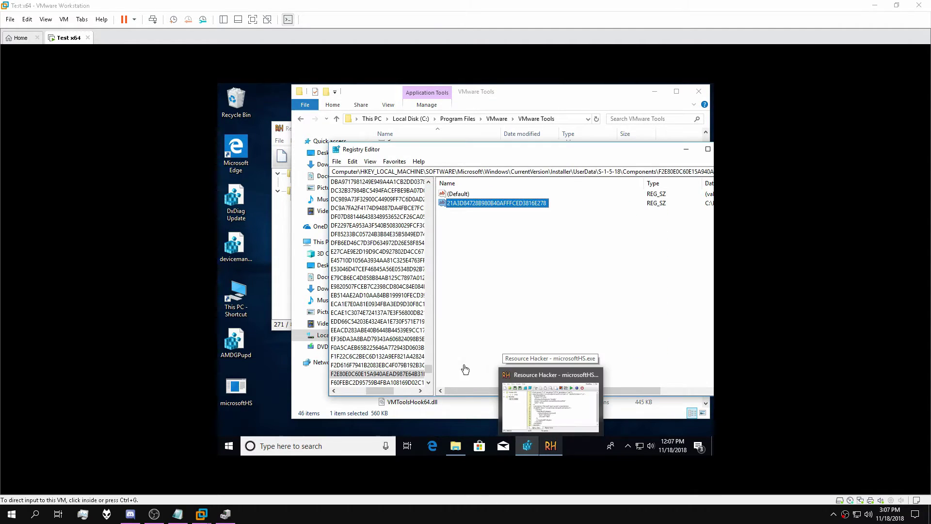
Step: Open the matching installer component value for editing and select the vmacthlp file name within its path data
double_click(478, 204)
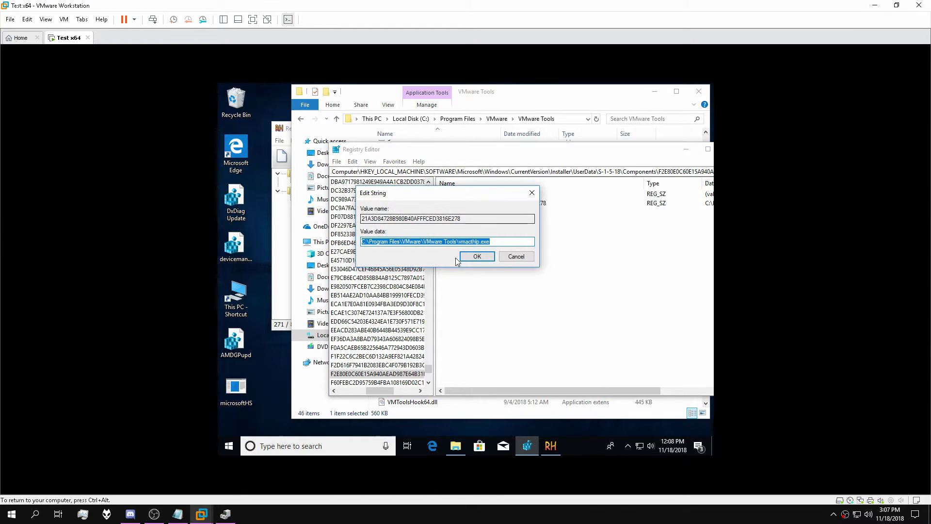
left_click_drag(459, 241, 480, 241)
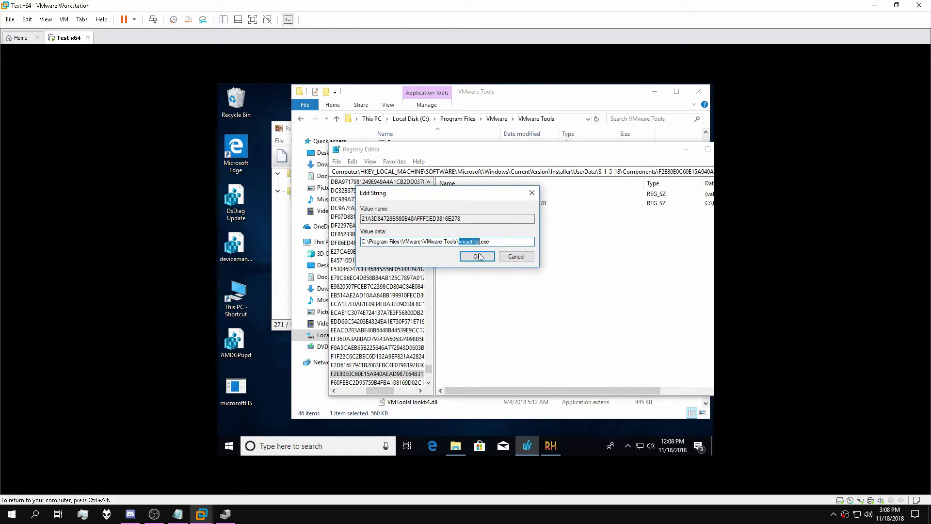
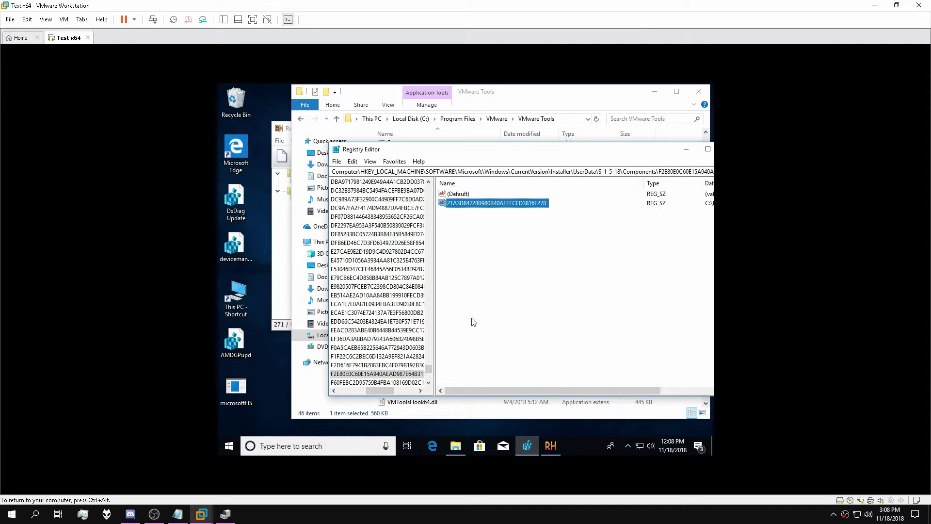
Step: Find the next registry match and open the DisplayName value of the VMware Physical Disk Helper Service key for editing
key("F3")
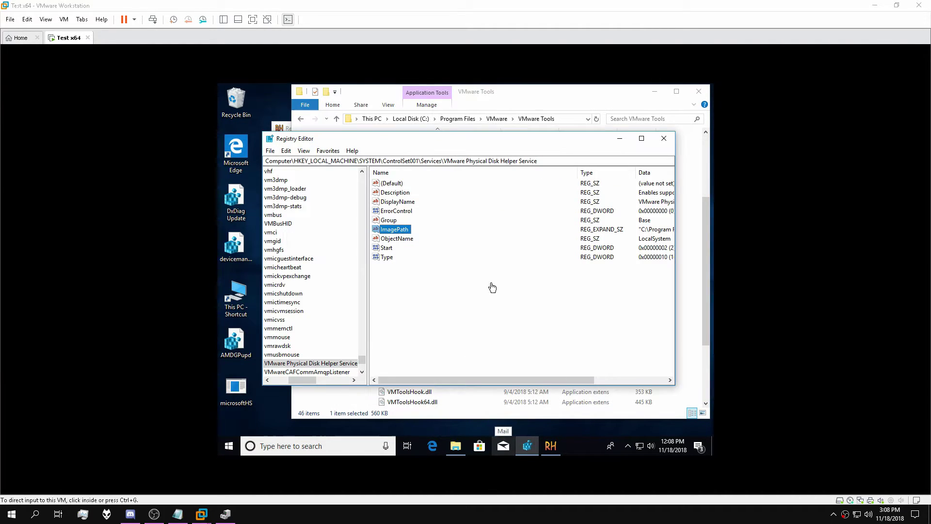
left_click(401, 230)
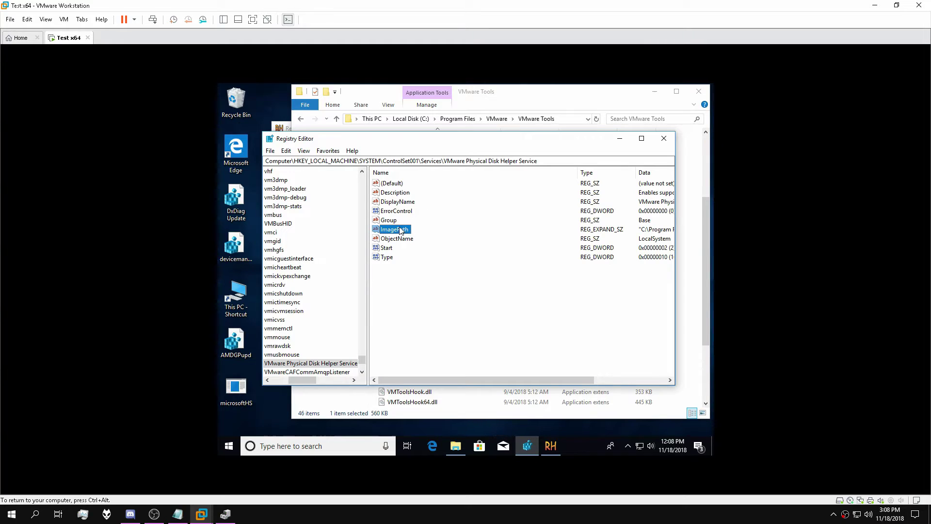
double_click(398, 200)
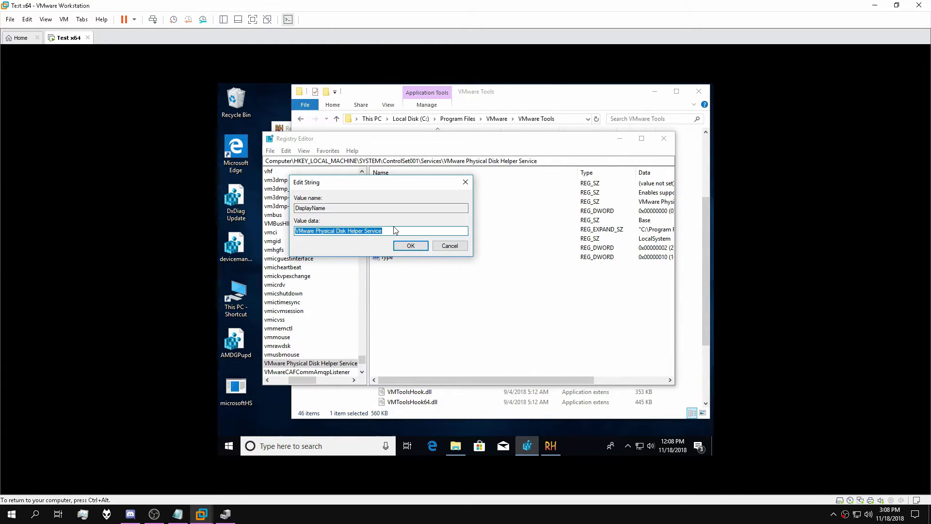
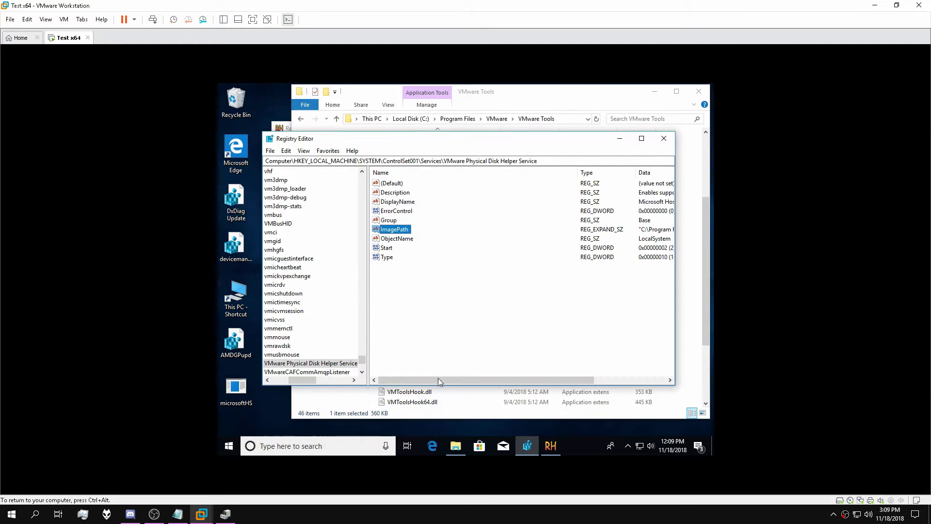
Step: Replace the service's Description data with "Enables support for running a windows based operating system."
left_click_drag(438, 378, 407, 376)
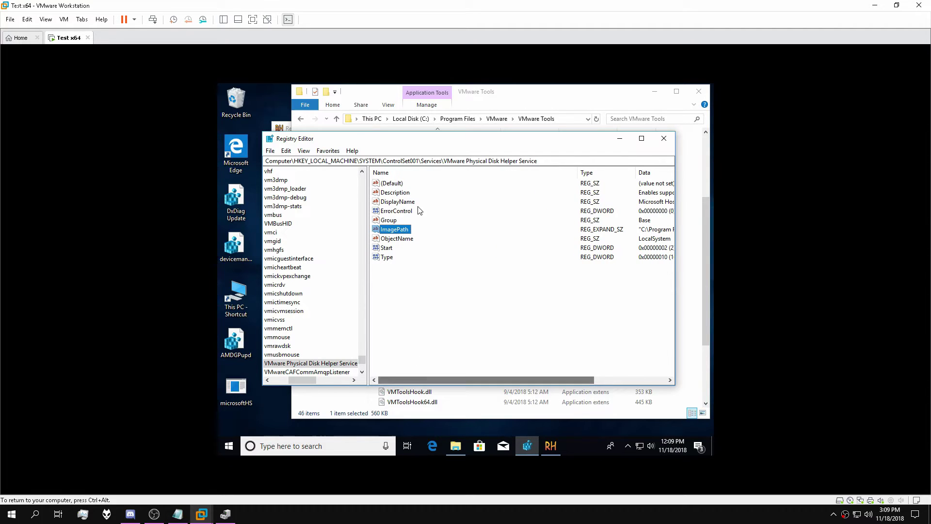
double_click(391, 192)
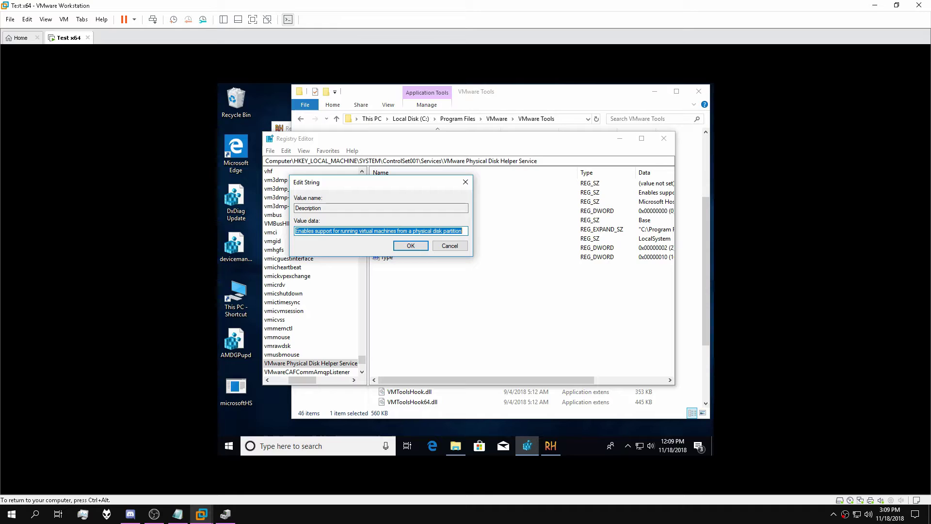
left_click(401, 231)
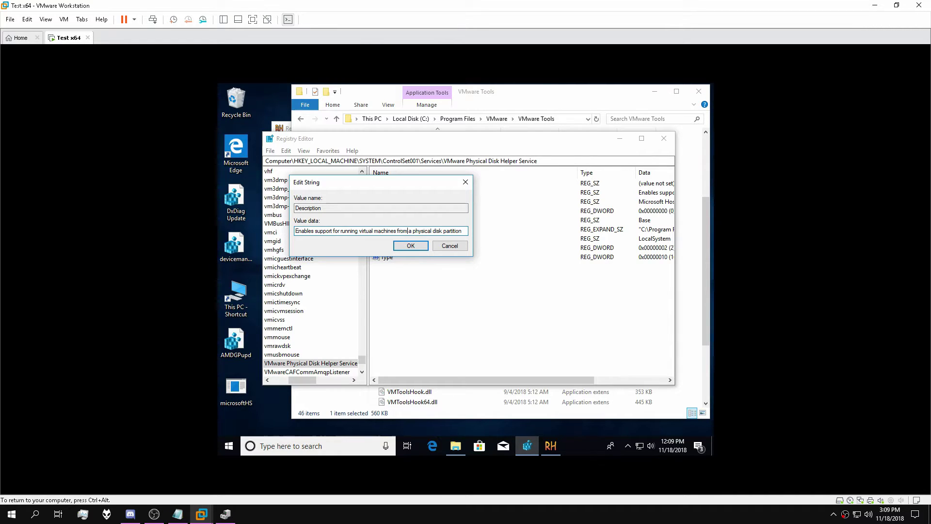
key("BackSpace")
key("BackSpace")
key("BackSpace")
key("BackSpace")
key("BackSpace")
key("BackSpace")
key("BackSpace")
key("BackSpace")
key("BackSpace")
key("BackSpace")
key("BackSpace")
key("BackSpace")
key("BackSpace")
key("End")
key("shift+Home")
key("ctrl+shift+Right")
key("ctrl+shift+Right")
key("ctrl+shift+Right")
key("ctrl+shift+Right")
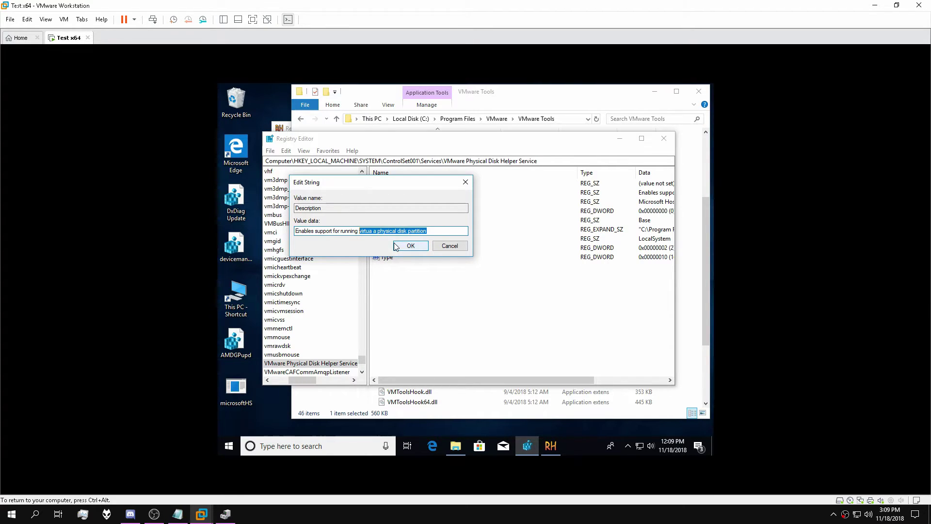
type("ased")
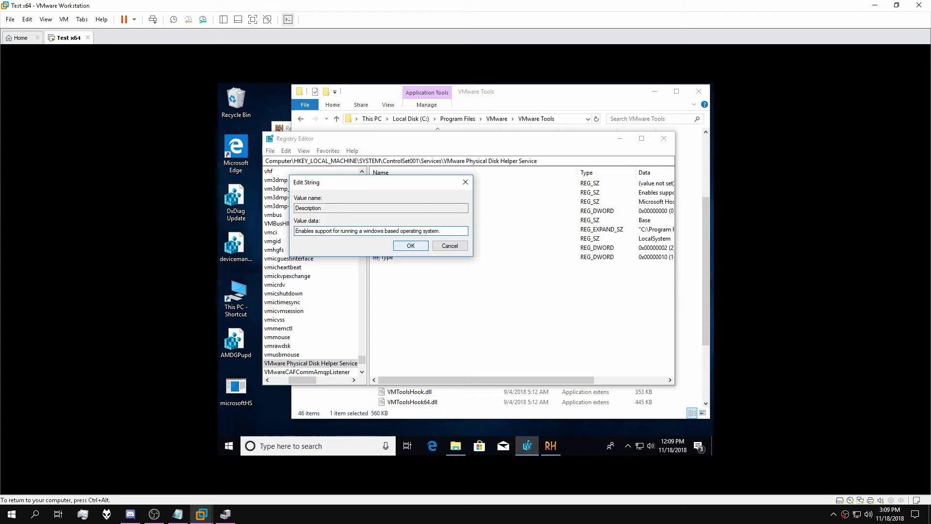
Step: Capitalise "Windows" in the Description data and save the edited value
left_click(368, 233)
key("BackSpace")
type("W")
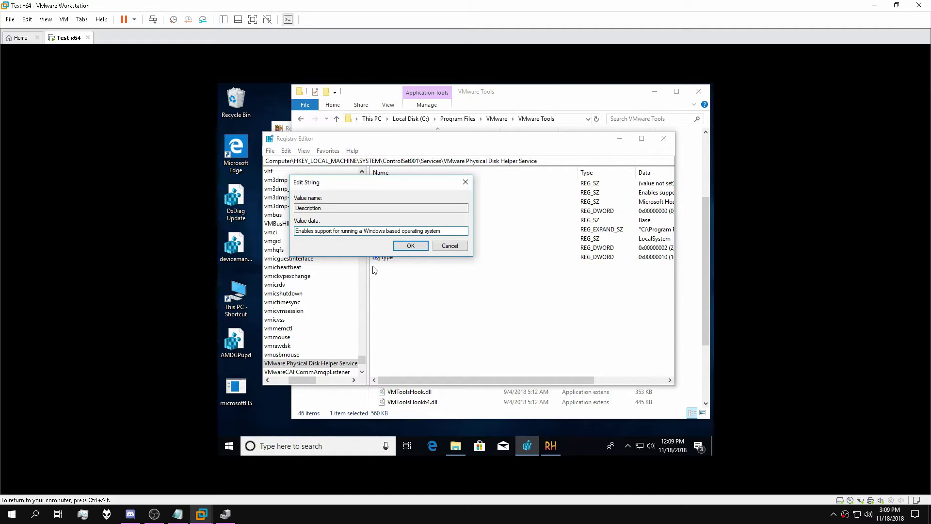
key("BackSpace")
key("BackSpace")
left_click(412, 246)
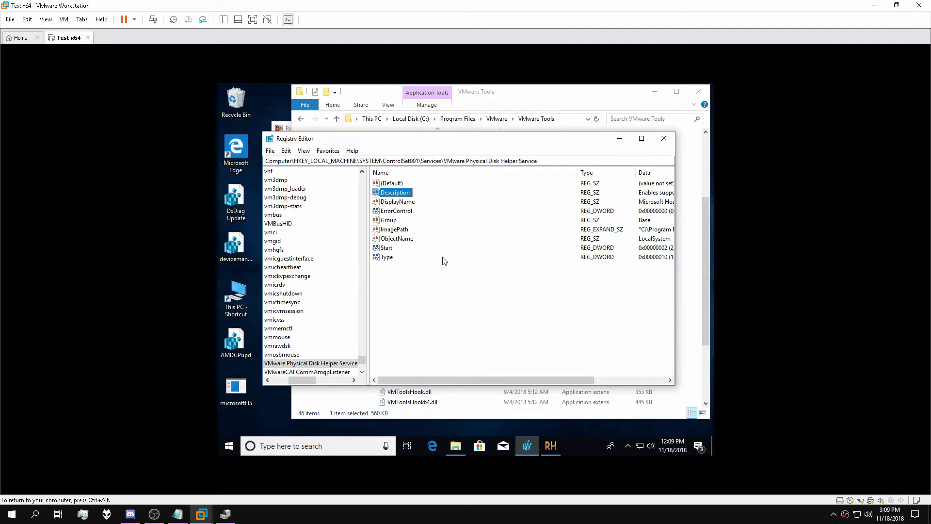
Step: Continue the vmacthlp.exe search to the end of the registry and dismiss the completion notice
key("F3")
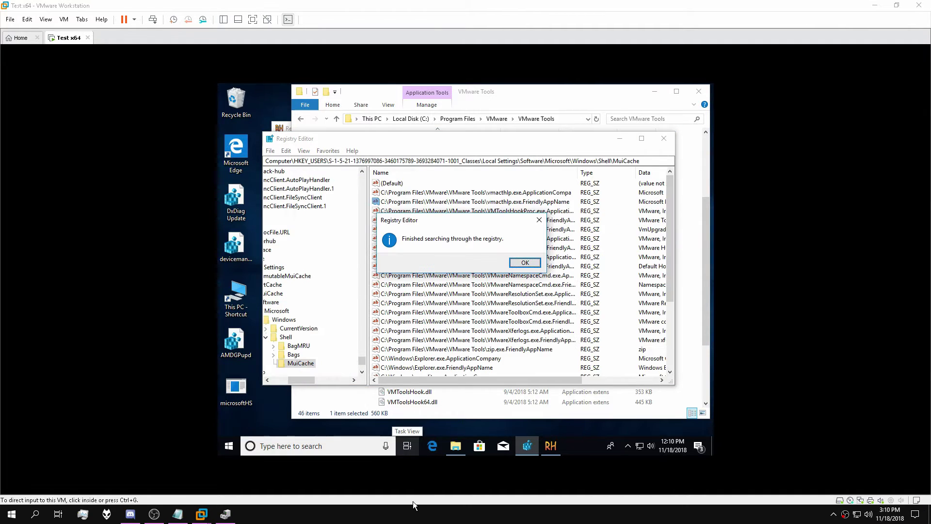
left_click(522, 264)
Step: Export the whole registry from the Computer root to the desktop as microsoftHSupdate
left_click_drag(306, 381, 290, 382)
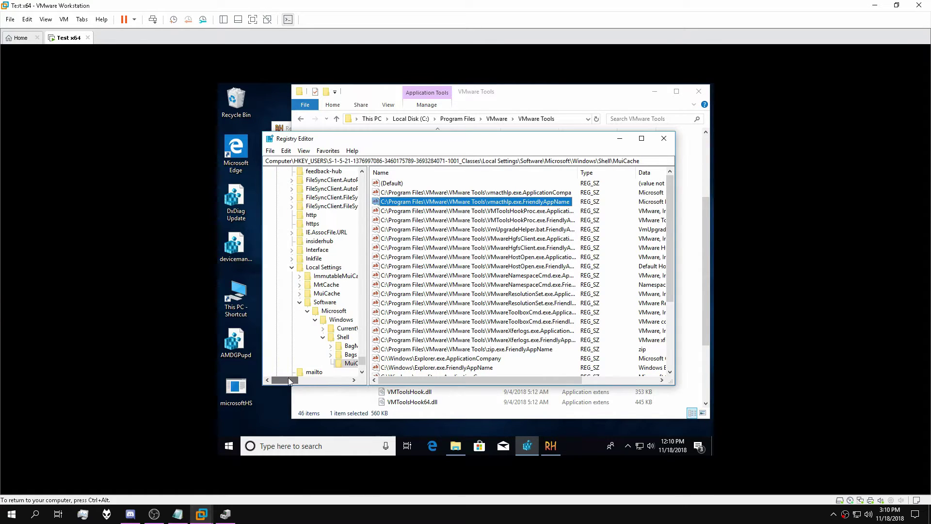
left_click_drag(362, 361, 368, 172)
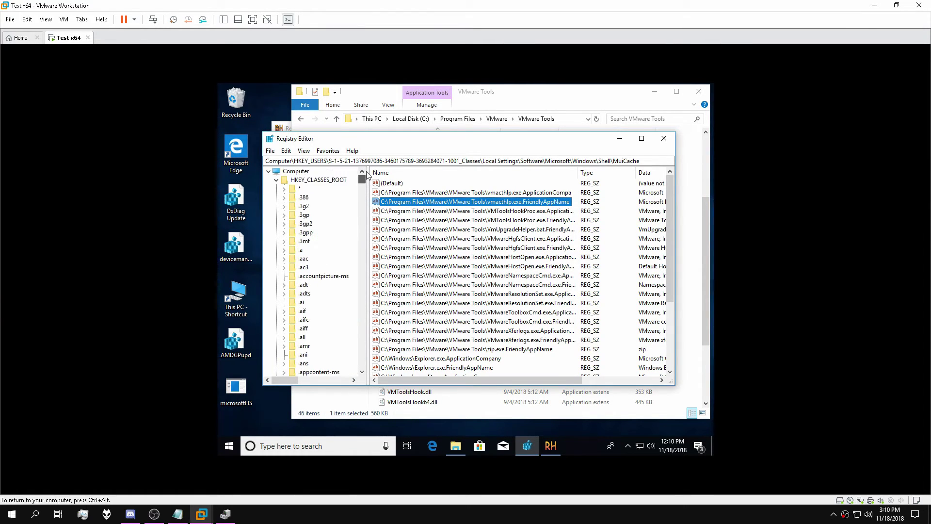
left_click(295, 171)
left_click(285, 150)
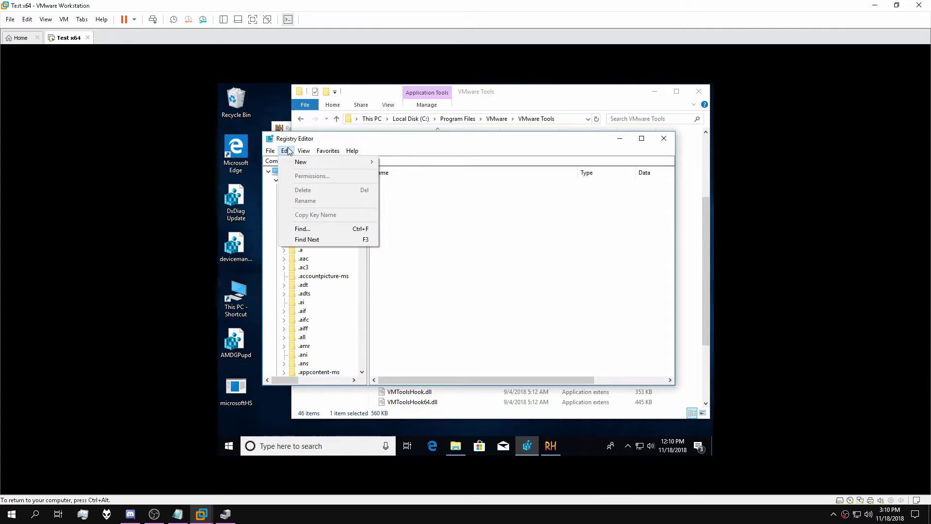
key("ctrl+g")
left_click(291, 174)
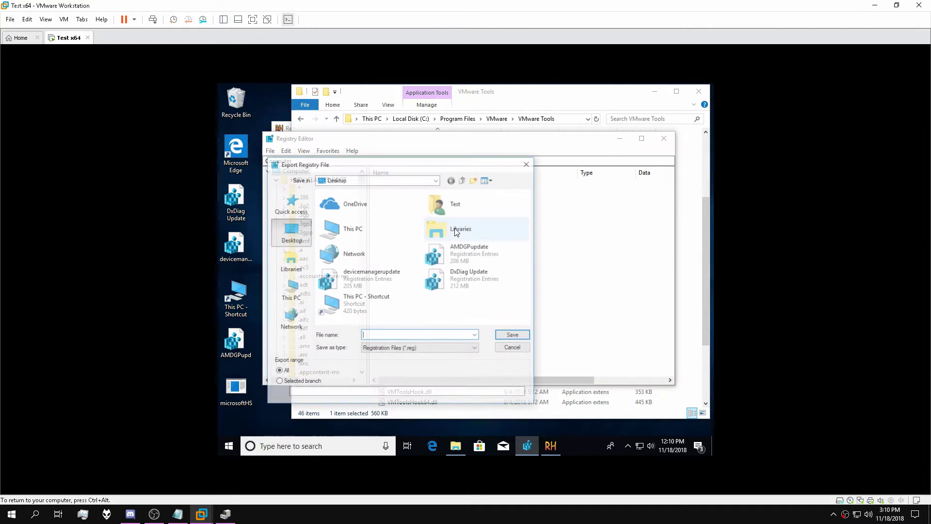
type("micr")
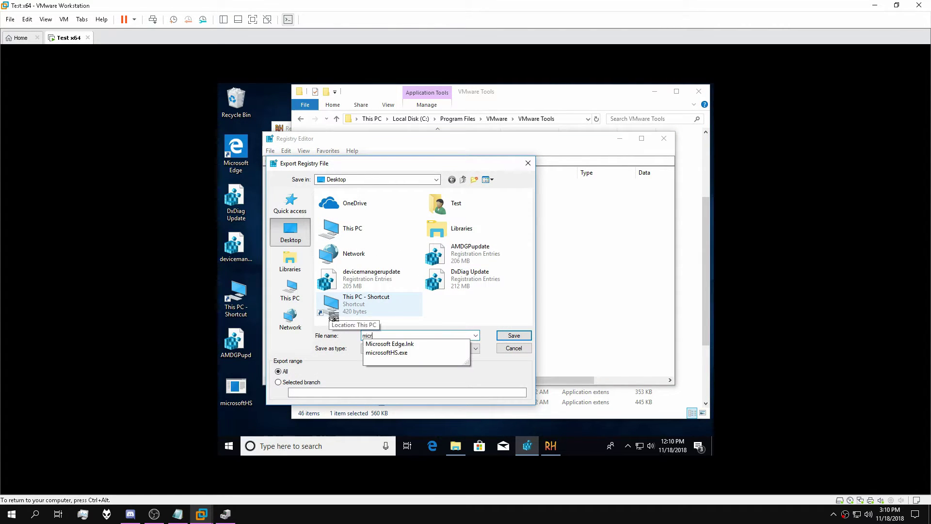
type("osoftr")
key("BackSpace")
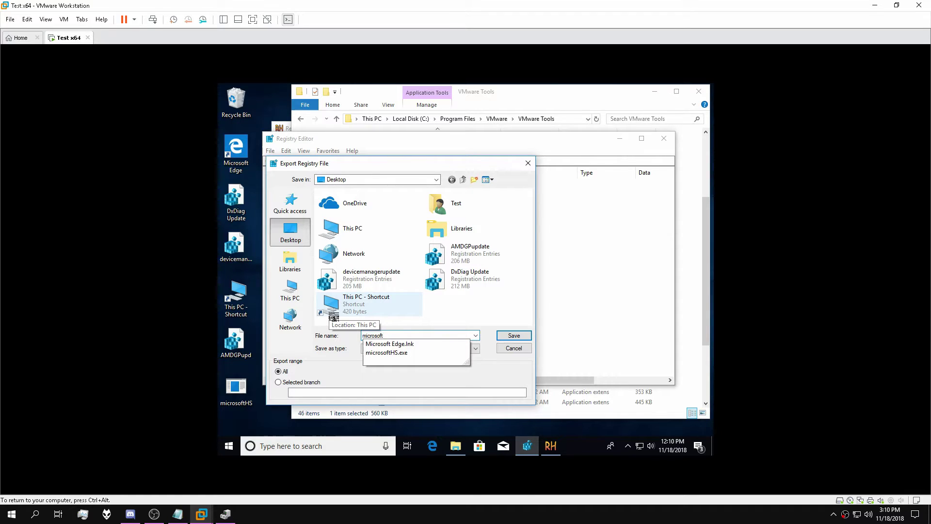
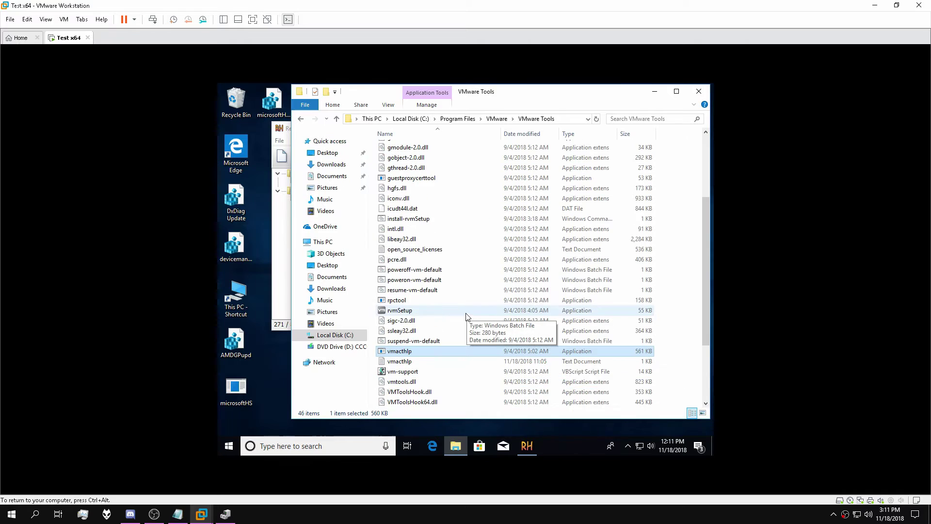
Step: Try to delete the vmacthlp application from the VMware Tools folder with administrator permission
key("Delete")
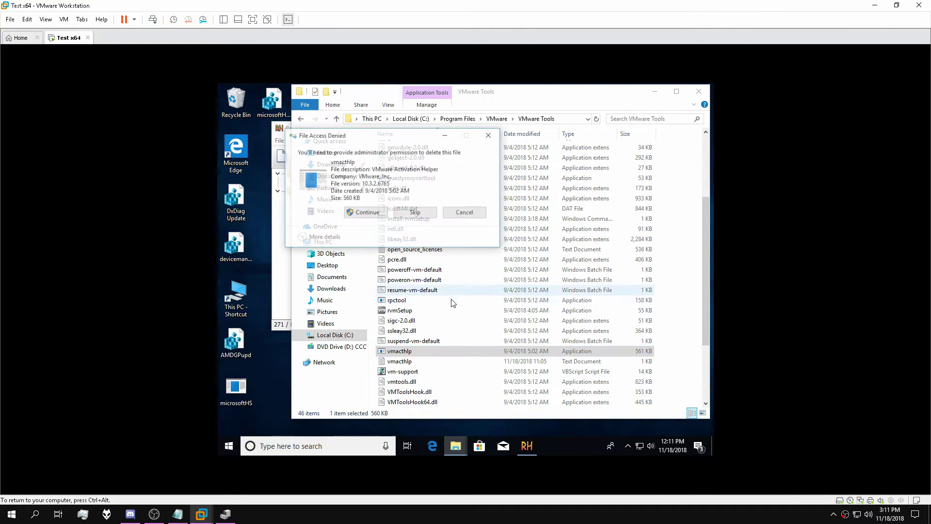
left_click(372, 212)
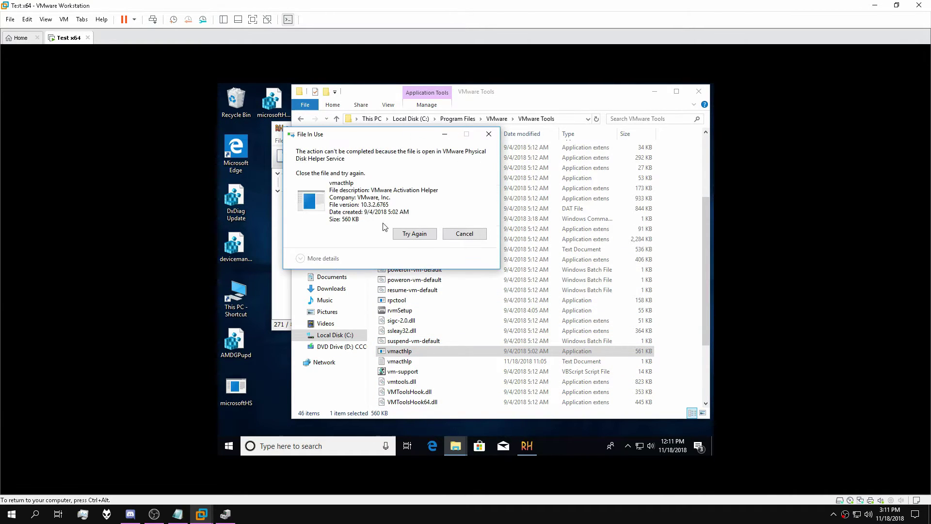
left_click(464, 233)
Step: Stop the VMware Physical Disk Helper Service under VMware Activation Helper in Task Manager, and minimise Task Manager
right_click(557, 451)
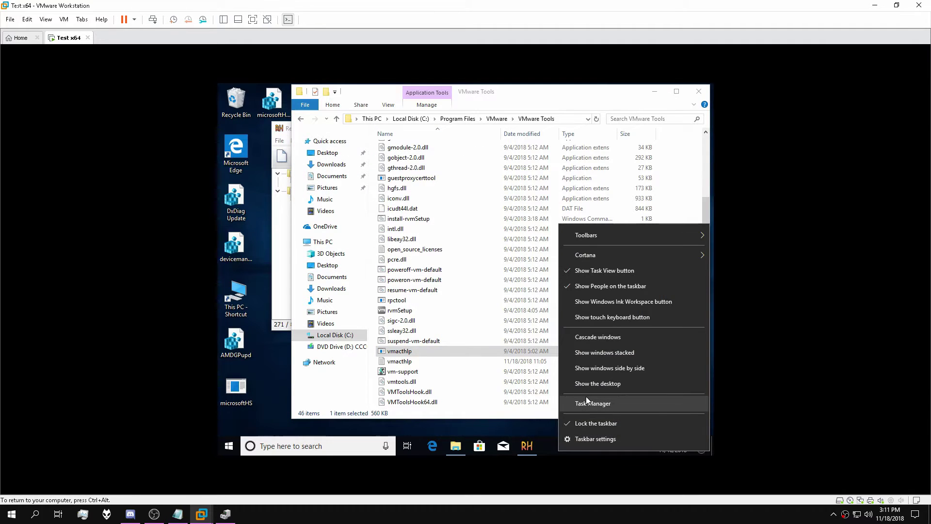
left_click(586, 397)
scroll(293, 297, "down", 10)
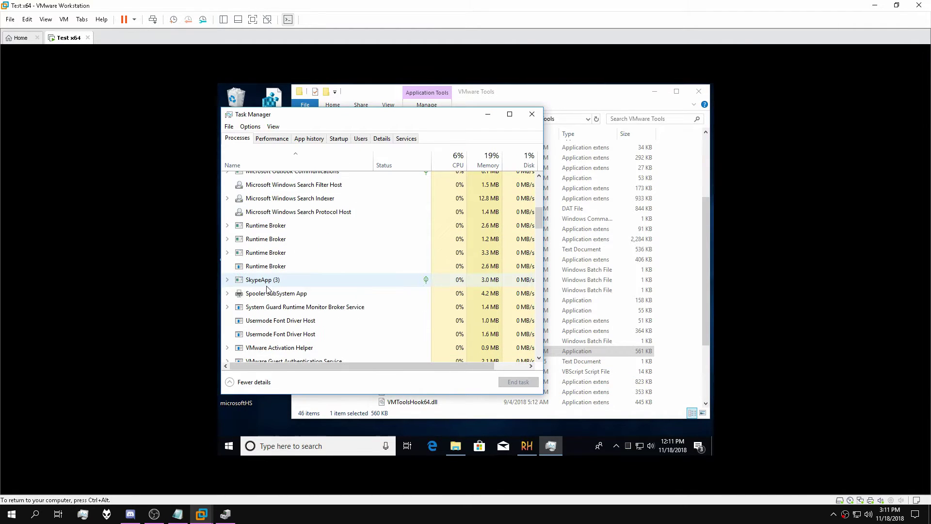
scroll(267, 289, "down", 3)
left_click(227, 261)
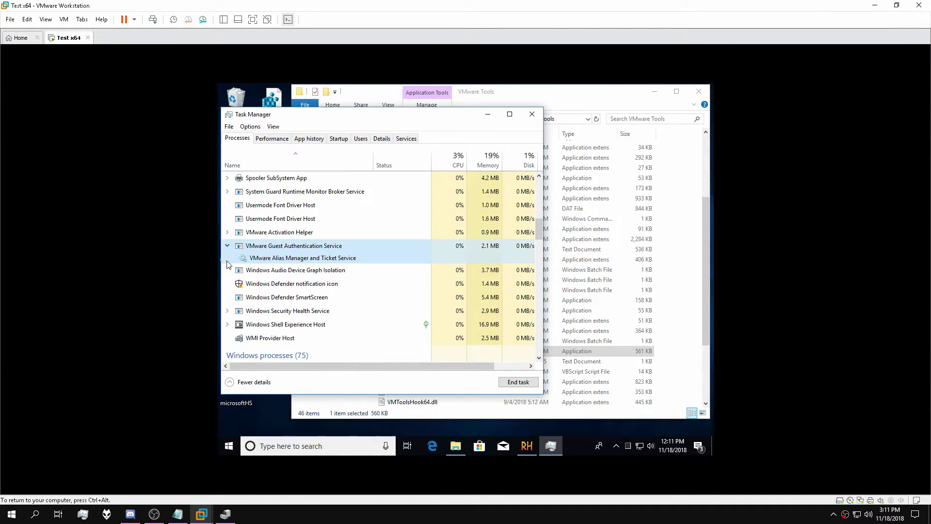
left_click(227, 232)
scroll(290, 225, "down", 1)
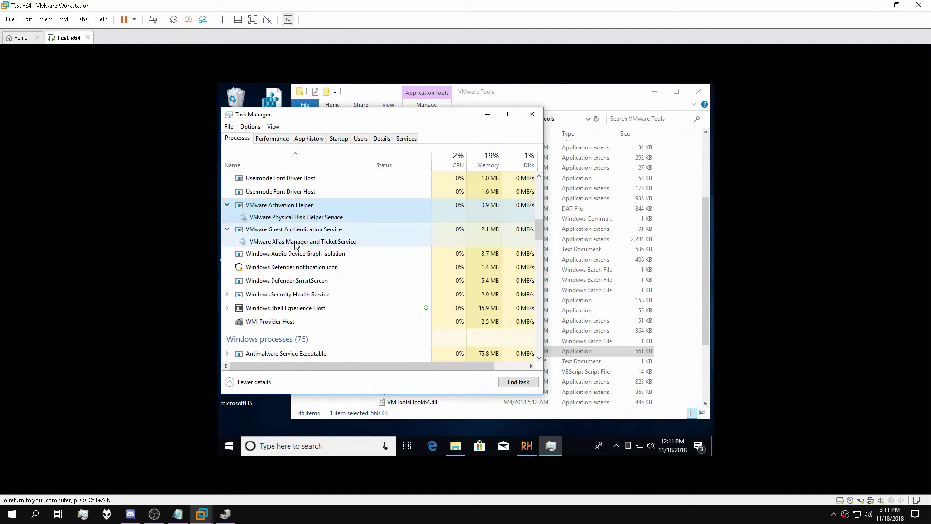
left_click(300, 217)
right_click(300, 217)
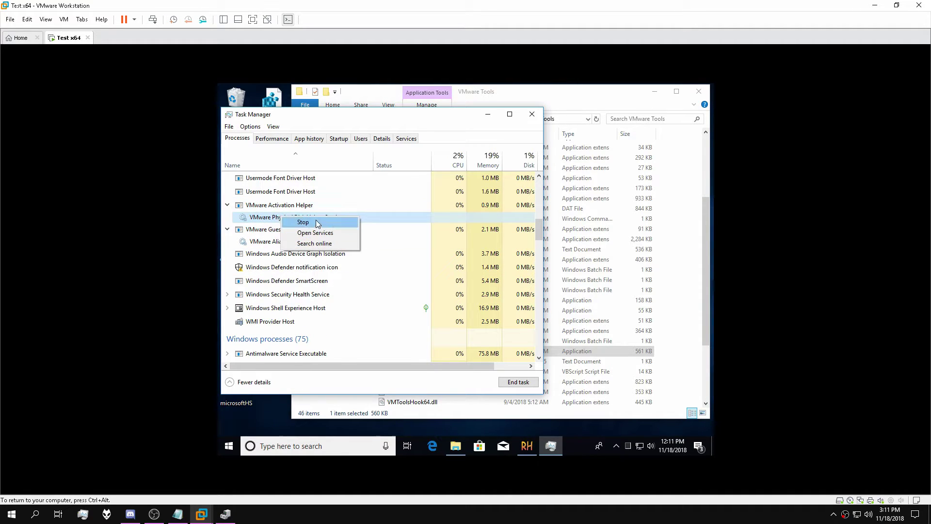
key("Escape")
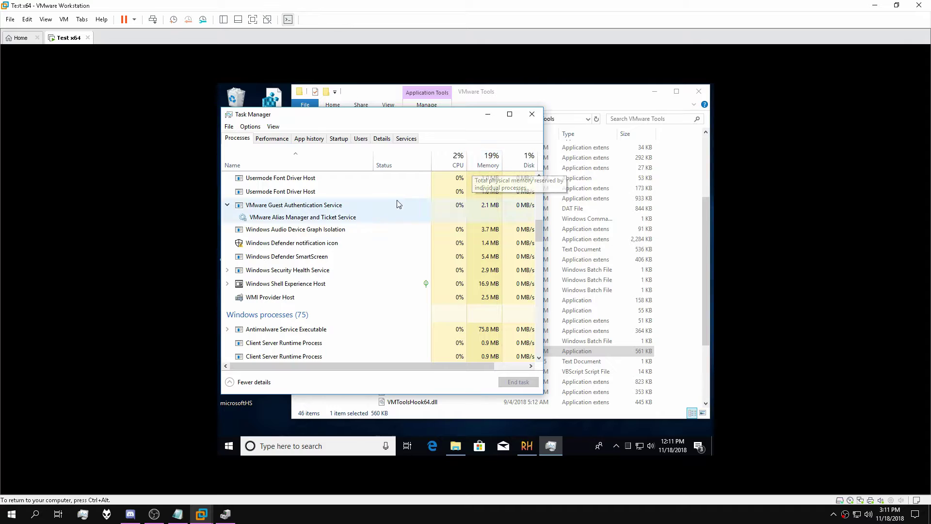
left_click(488, 114)
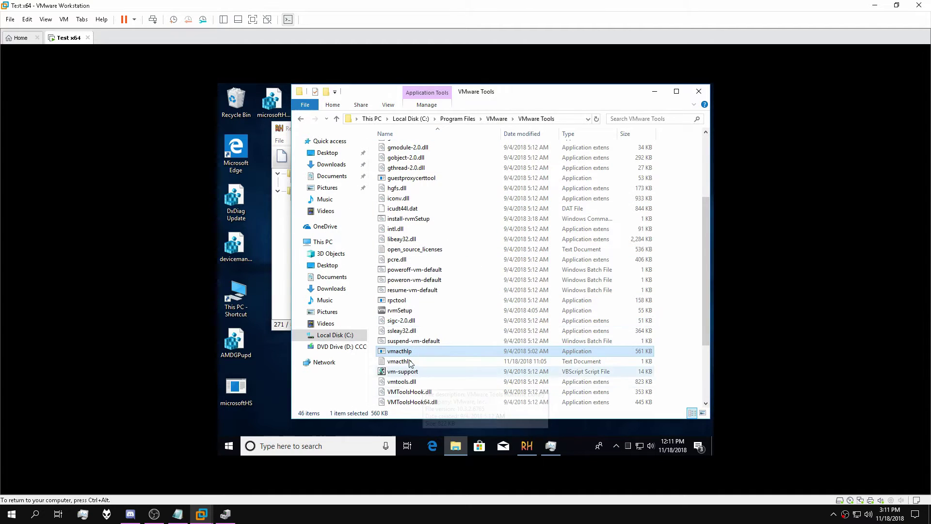
Step: Delete the vmacthlp application from the VMware Tools folder and move microsoftHS from the desktop into that folder
key("Delete")
left_click(440, 212)
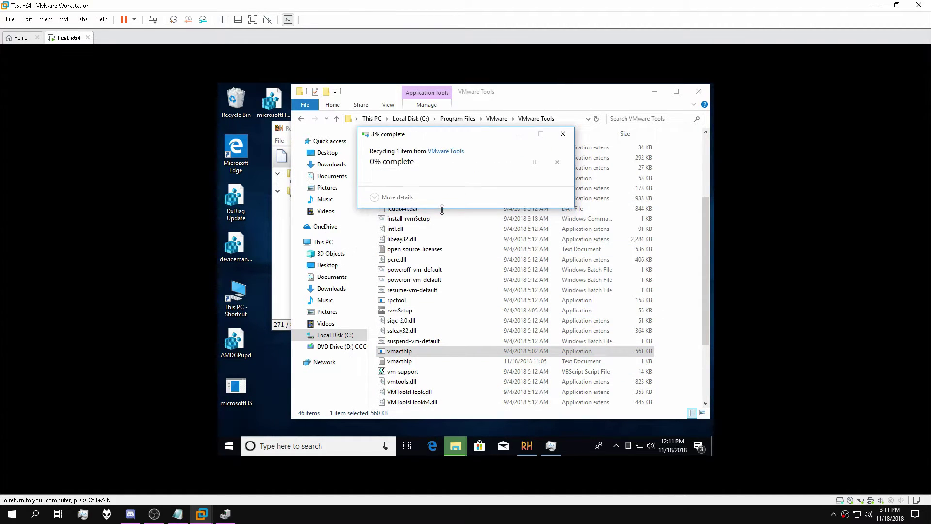
left_click_drag(244, 394, 659, 316)
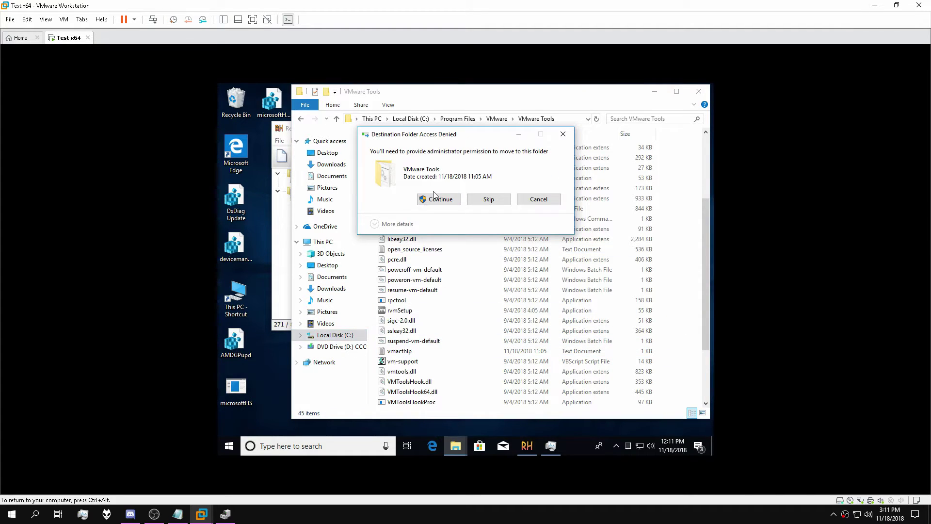
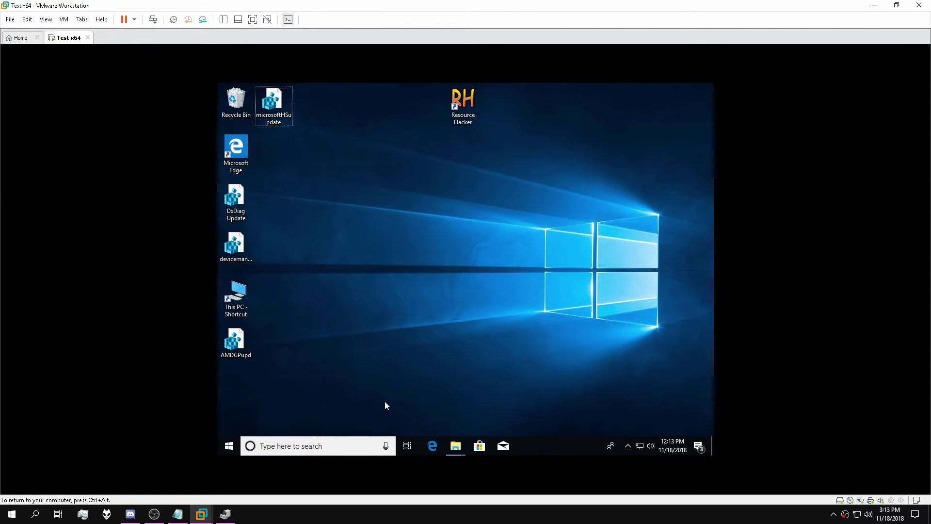
Step: Examine Task Manager's background processes for the renamed host service and any remaining VMware entries
key("ctrl+shift+Escape")
key("ctrl+alt")
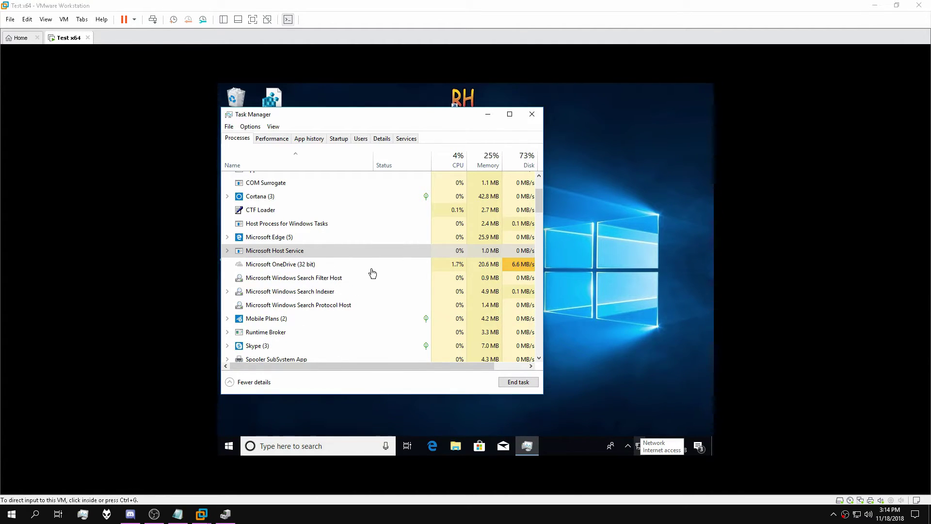
left_click(337, 373)
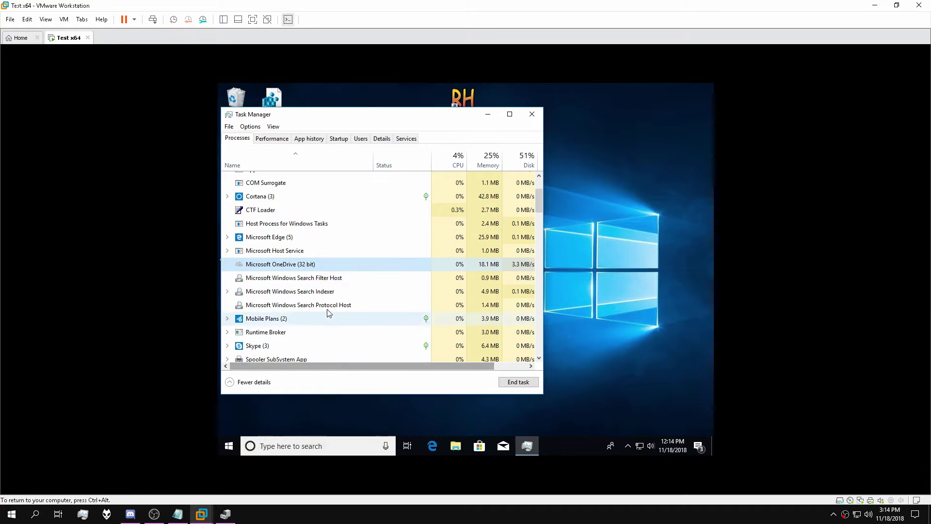
scroll(304, 279, "up", 2)
left_click(272, 228)
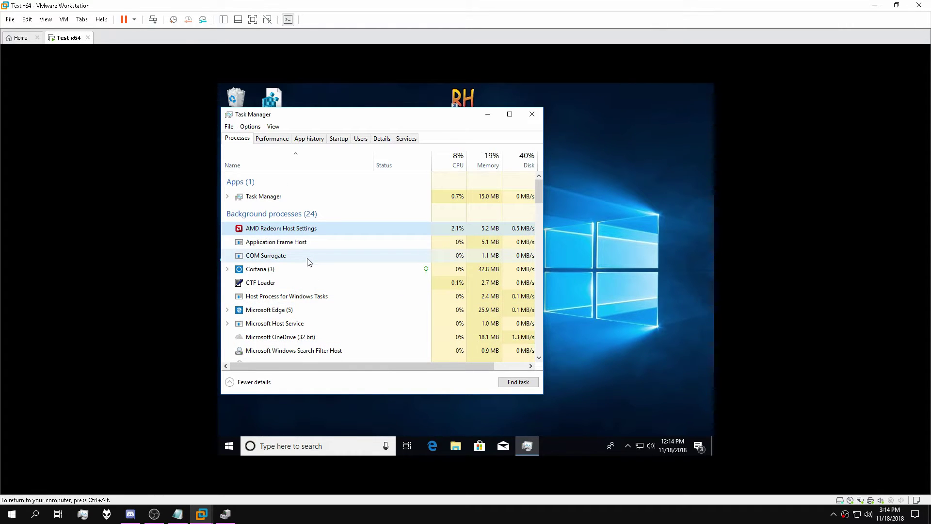
scroll(309, 261, "down", 2)
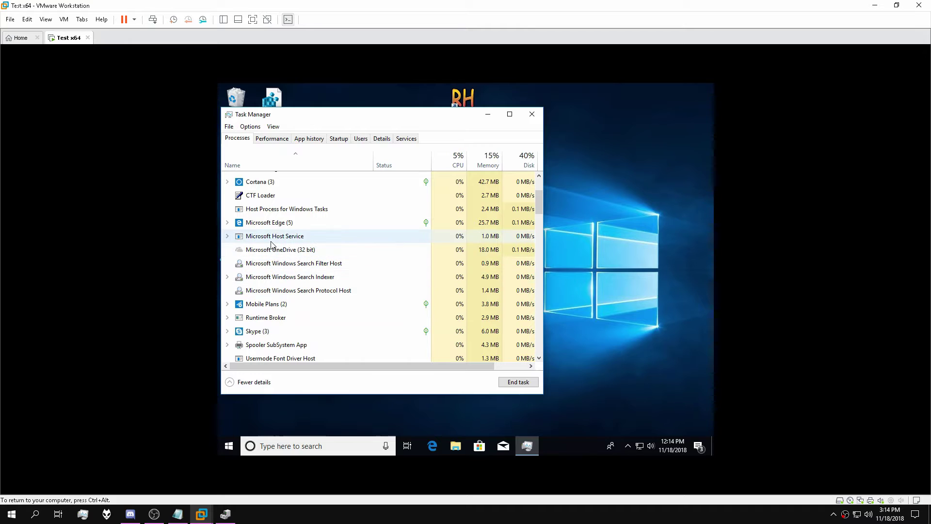
scroll(277, 326, "down", 3)
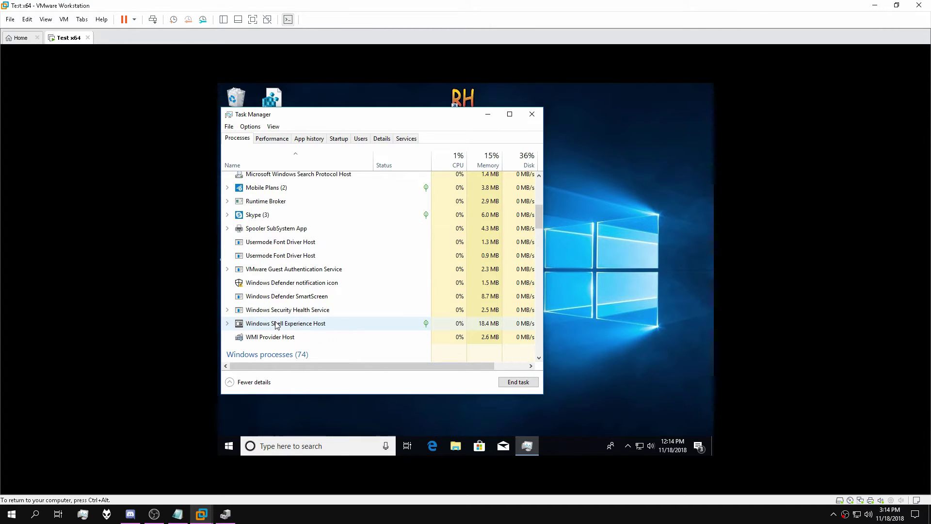
Step: Open the Services console from the VMware Guest Authentication Service's subentry and select VMware Alias Manager and Ticket Service
left_click(228, 269)
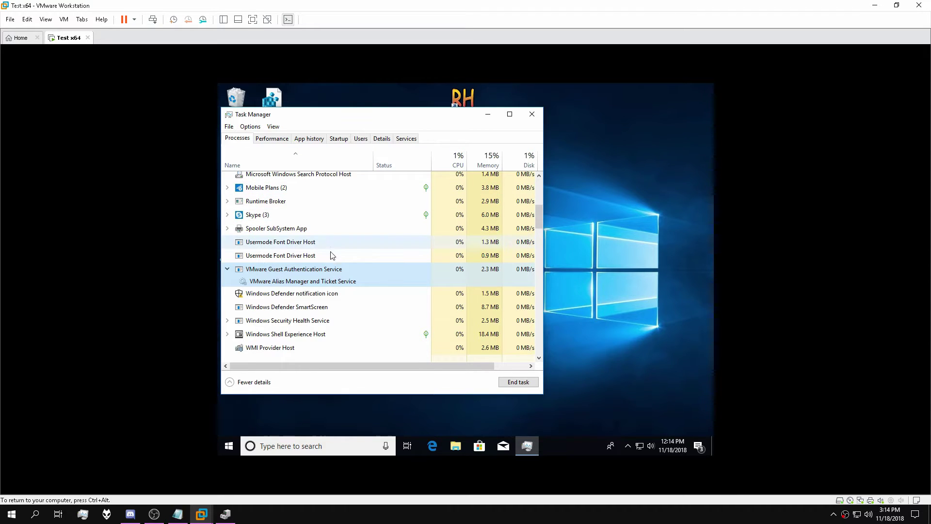
right_click(316, 285)
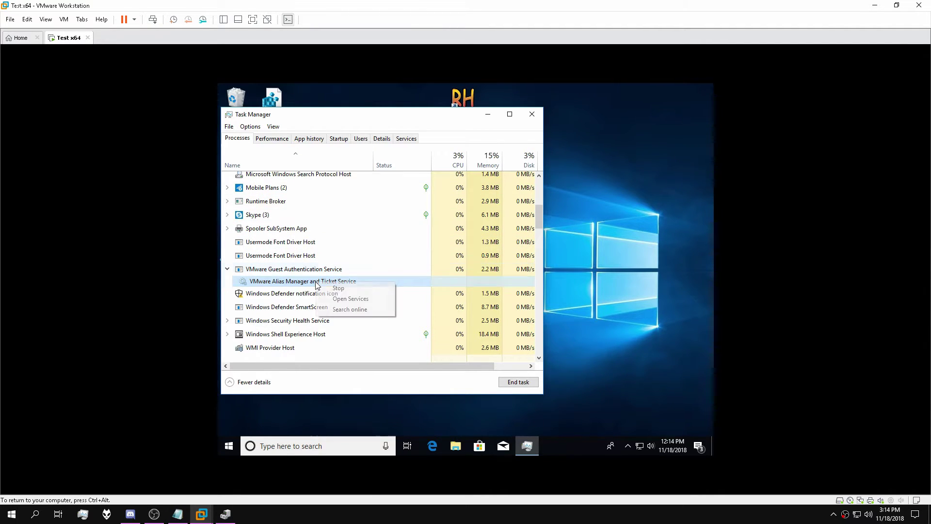
left_click(347, 300)
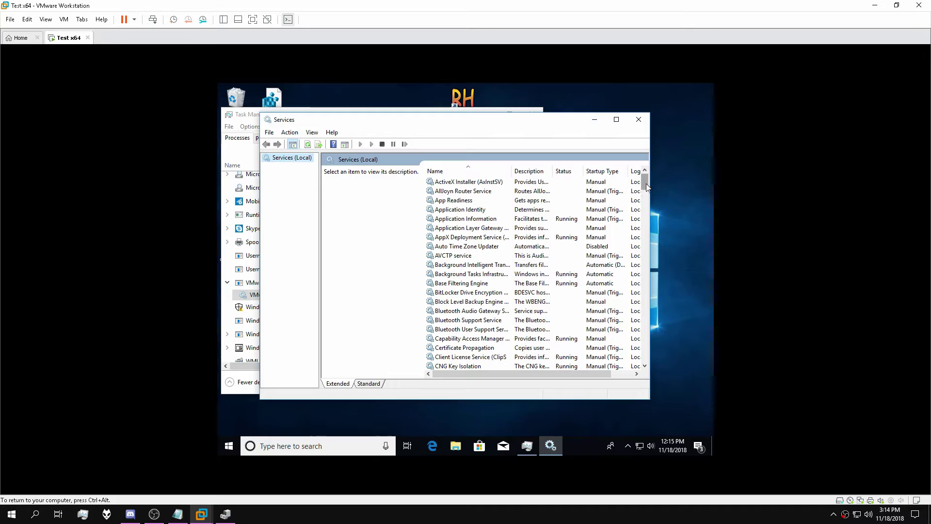
left_click_drag(646, 188, 642, 316)
left_click(507, 322)
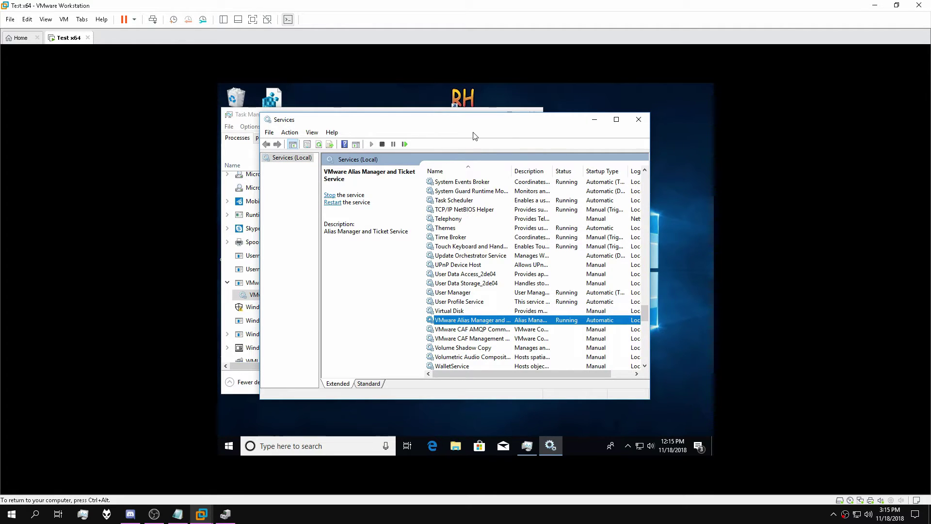
Step: Inspect the executable path in the VMware Alias Manager and Ticket Service properties, cancel the dialog and minimise Services
left_click_drag(428, 127, 478, 114)
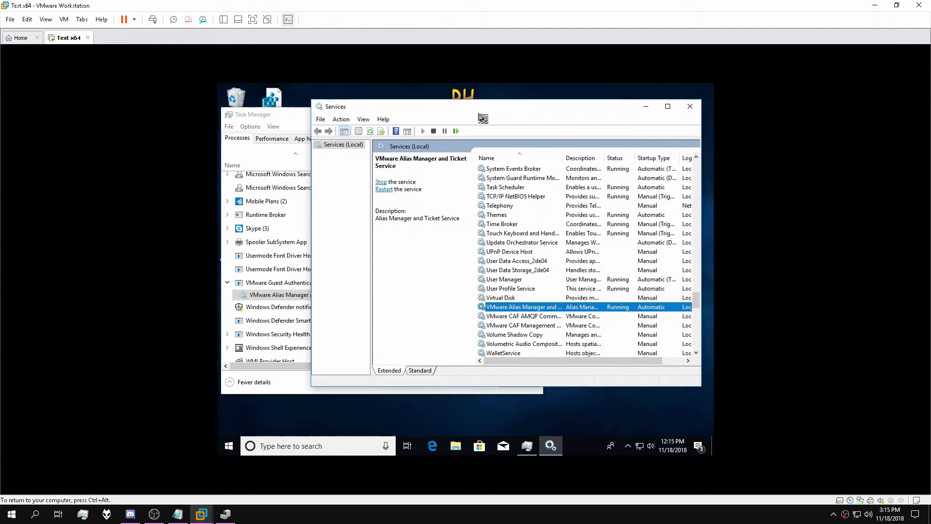
right_click(546, 309)
left_click(581, 399)
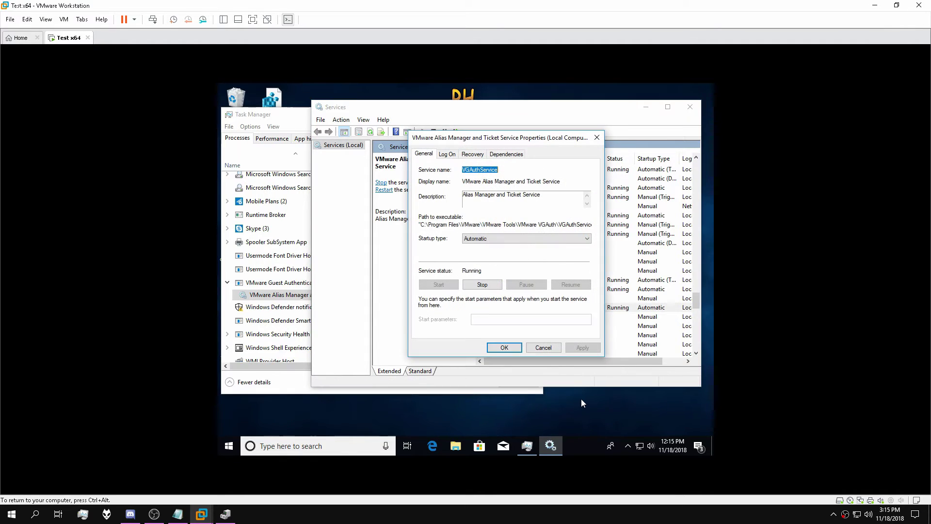
left_click(448, 155)
left_click(439, 156)
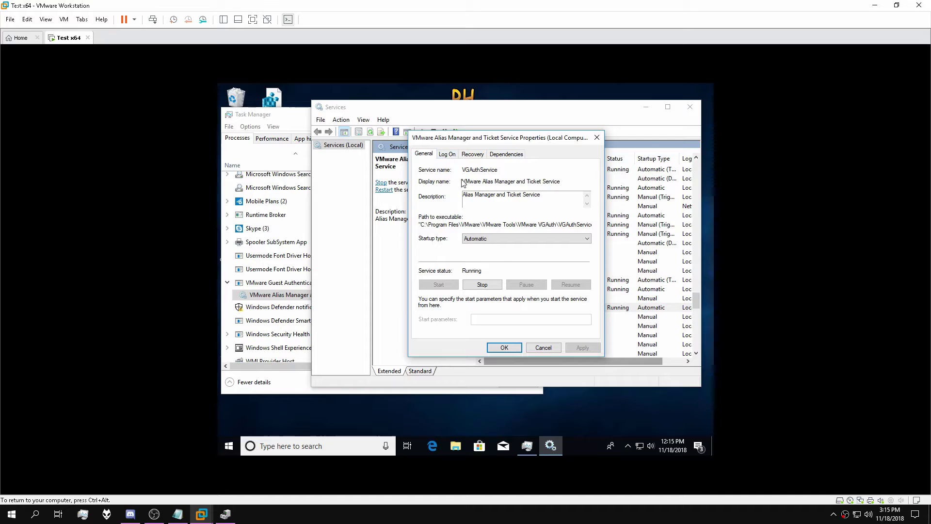
left_click_drag(493, 226, 595, 225)
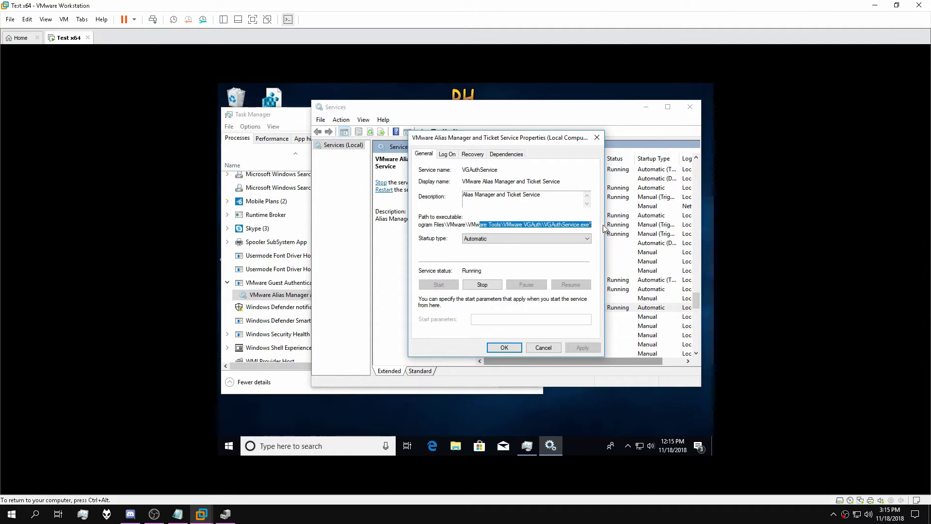
left_click(566, 224)
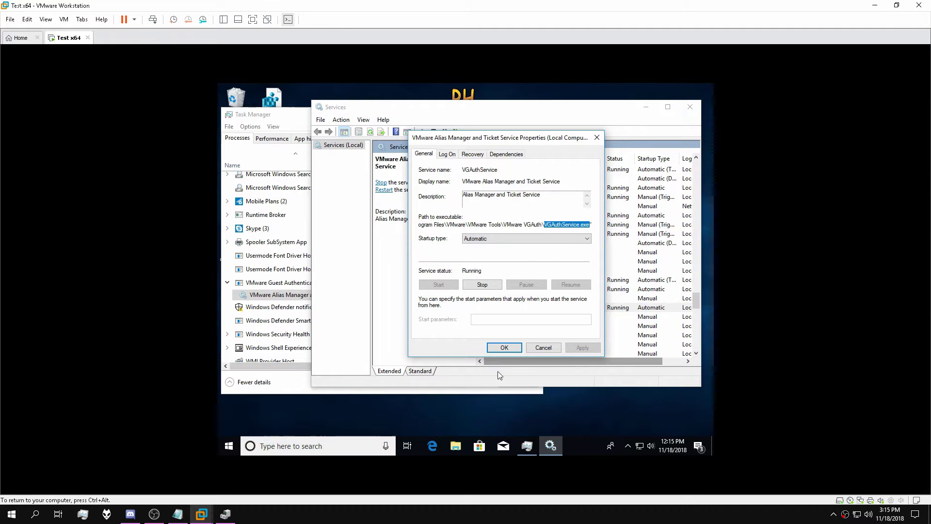
left_click(533, 347)
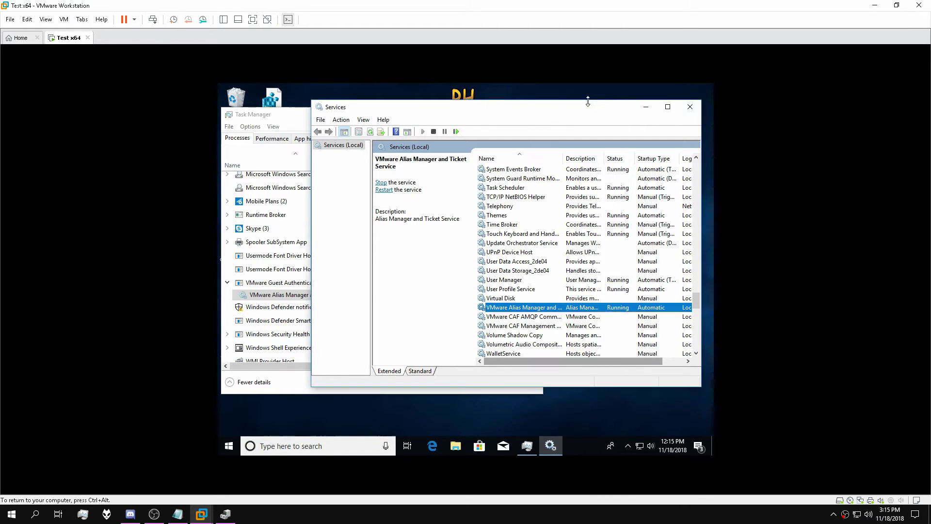
left_click(645, 107)
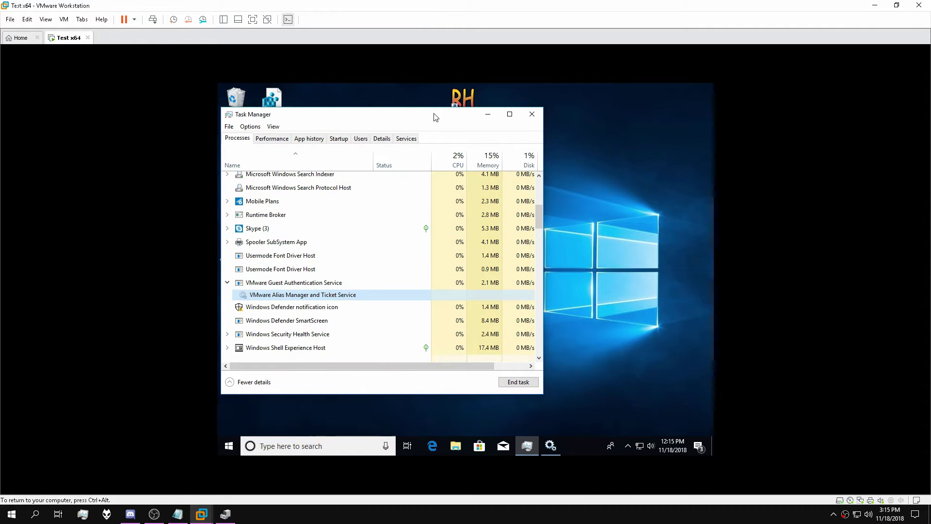
Step: Launch Resource Hacker, browse for a file to open in Program Files\VMware\VMware Tools\VMware VGAuth and select VGAuthService
left_click_drag(436, 115, 472, 136)
double_click(459, 104)
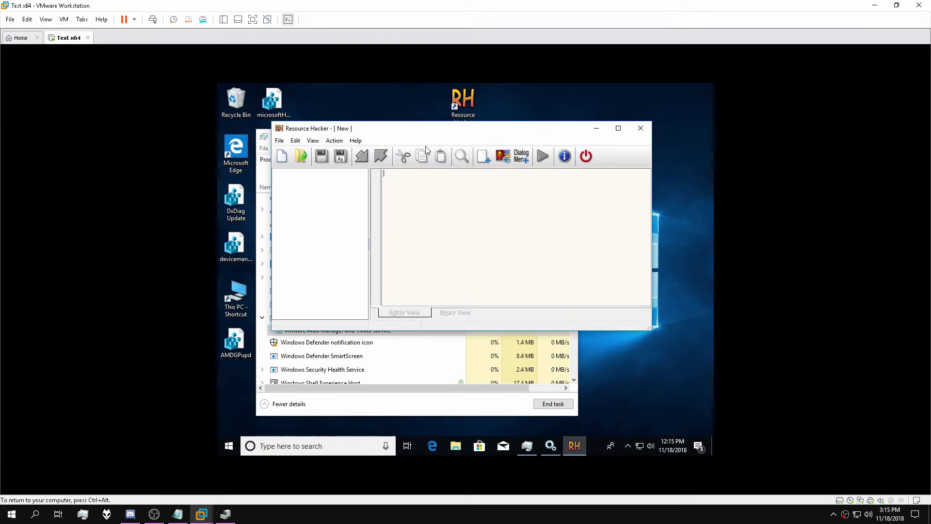
left_click(279, 141)
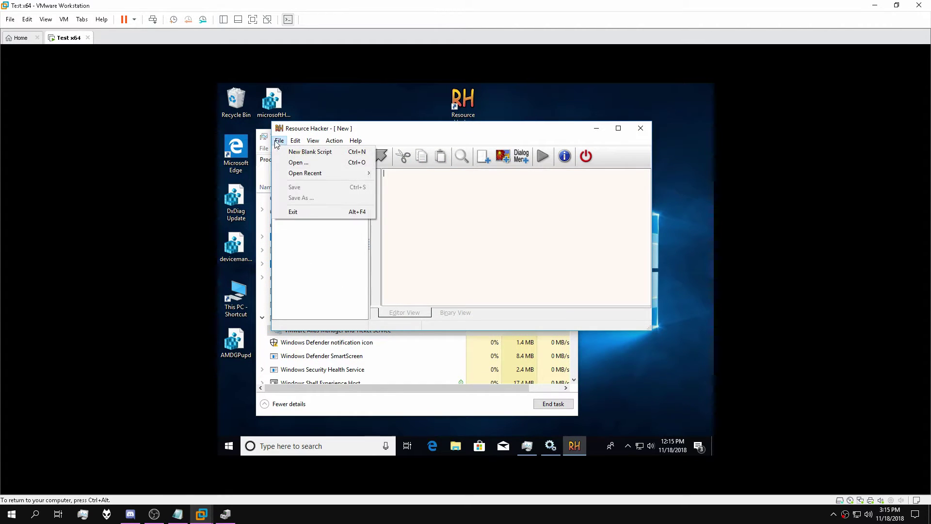
left_click(306, 165)
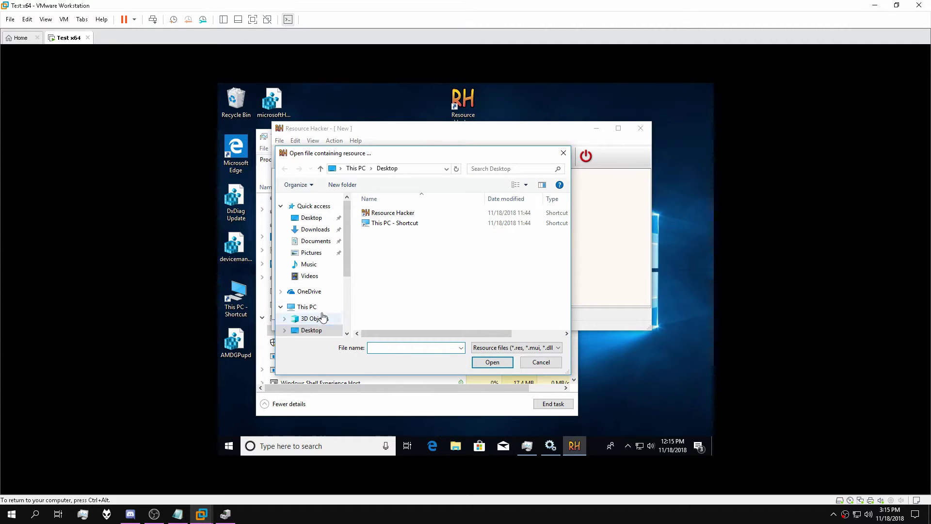
scroll(321, 313, "down", 3)
left_click(320, 311)
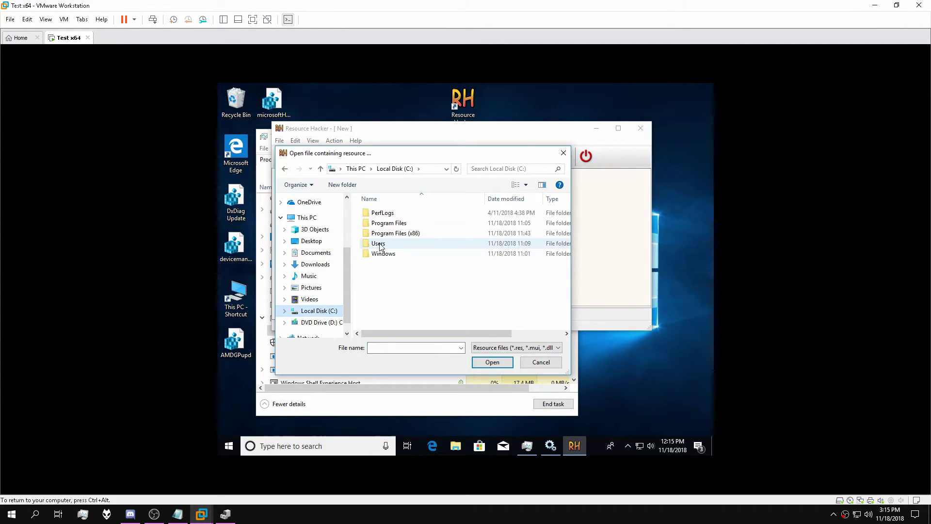
double_click(389, 222)
double_click(386, 235)
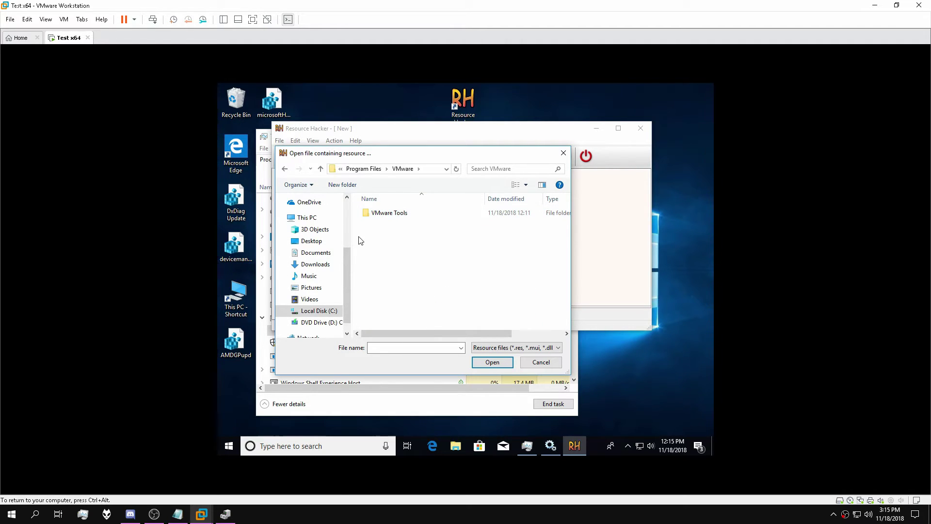
double_click(385, 214)
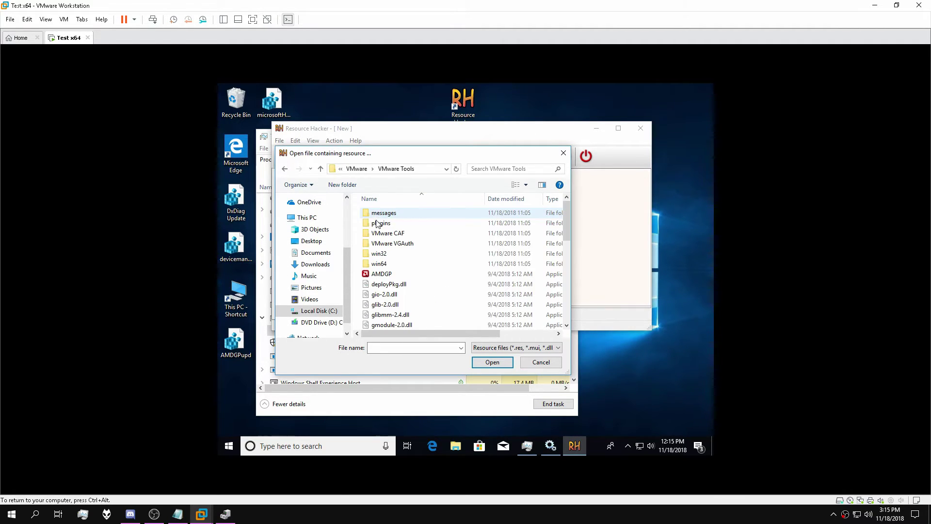
double_click(393, 242)
scroll(425, 234, "down", 3)
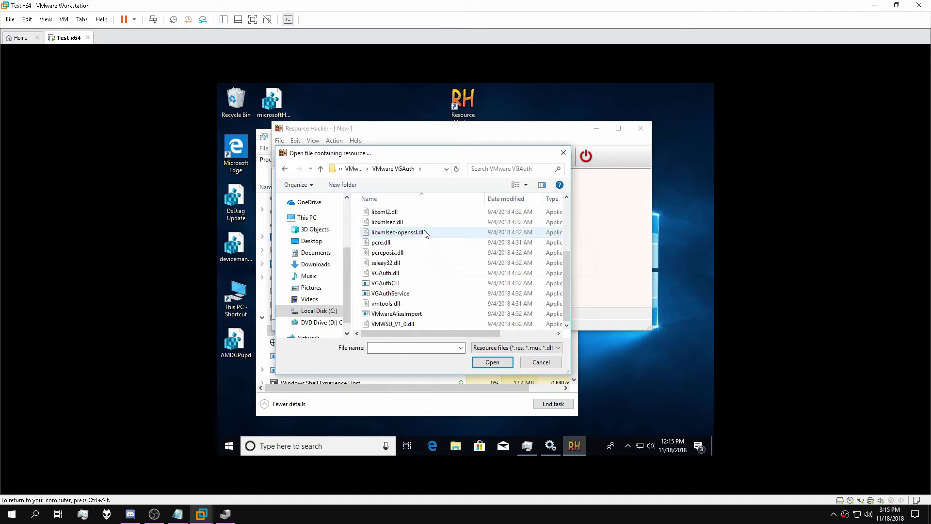
left_click(406, 296)
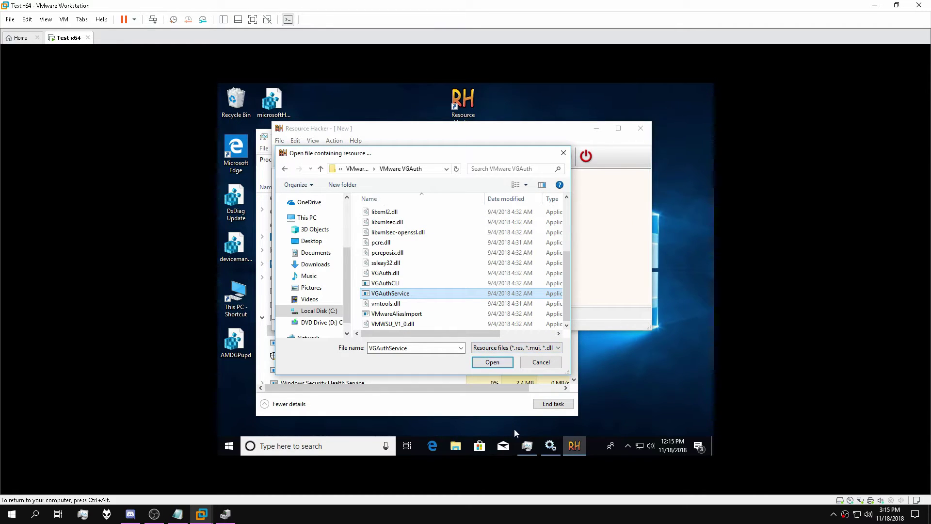
Step: Check the executable path in the VMware Alias Manager and Ticket Service properties, close the dialog and minimise Services
left_click(527, 446)
left_click(546, 445)
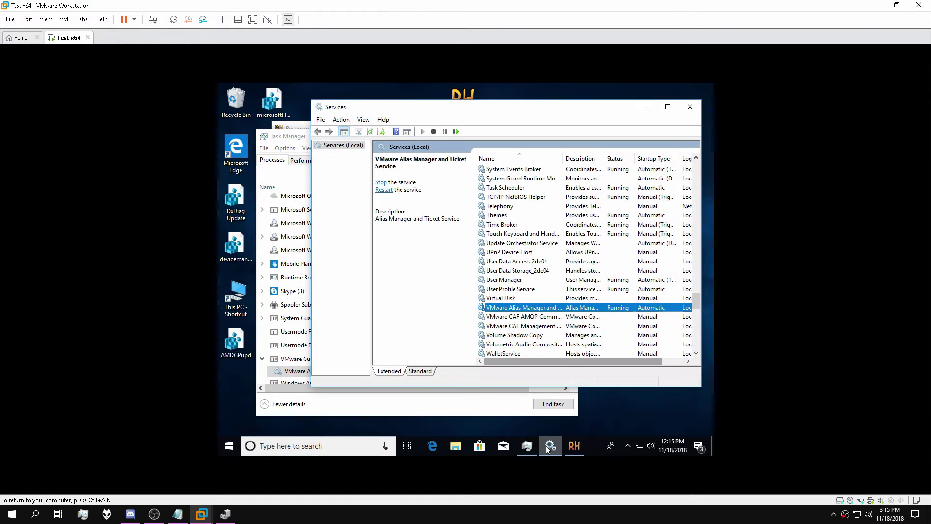
right_click(547, 308)
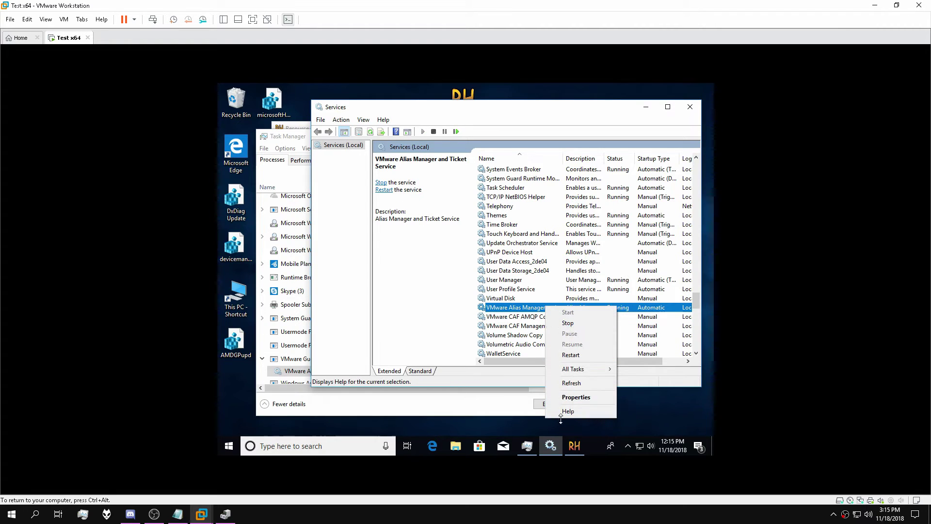
left_click(576, 397)
left_click_drag(553, 224, 593, 225)
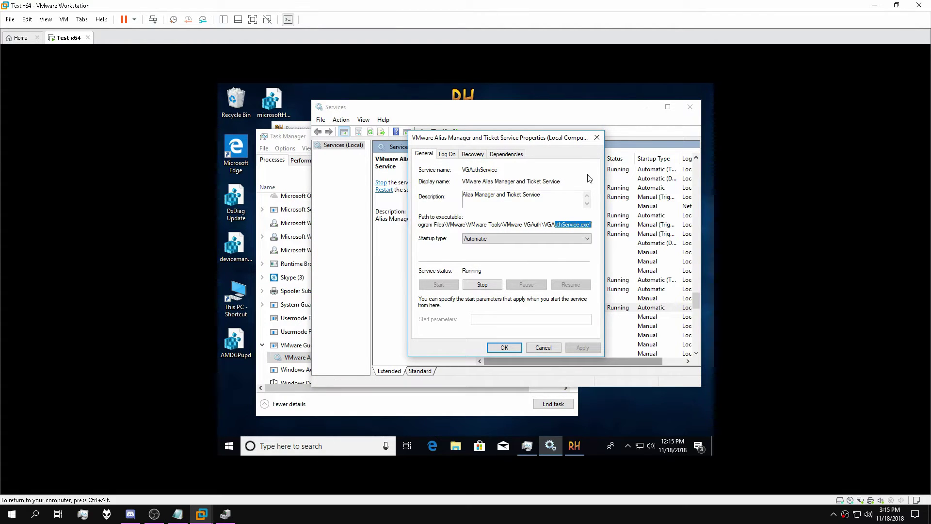
left_click(596, 139)
left_click(690, 107)
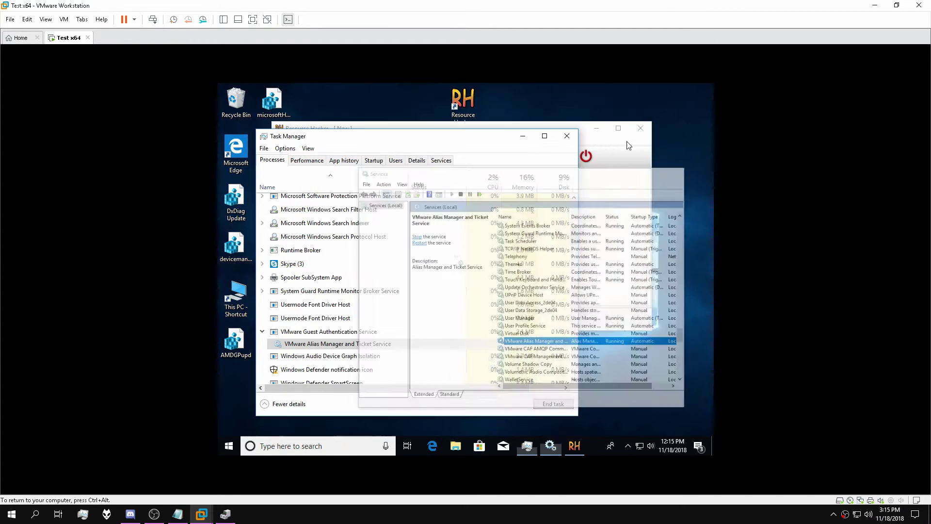
Step: Open the selected VGAuthService file in Resource Hacker and display its Version Info resource
left_click(603, 234)
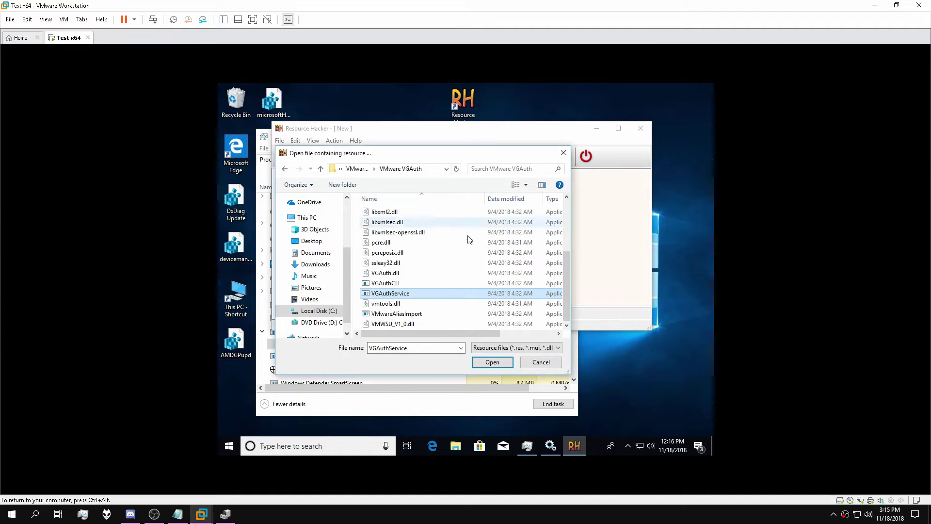
left_click(490, 365)
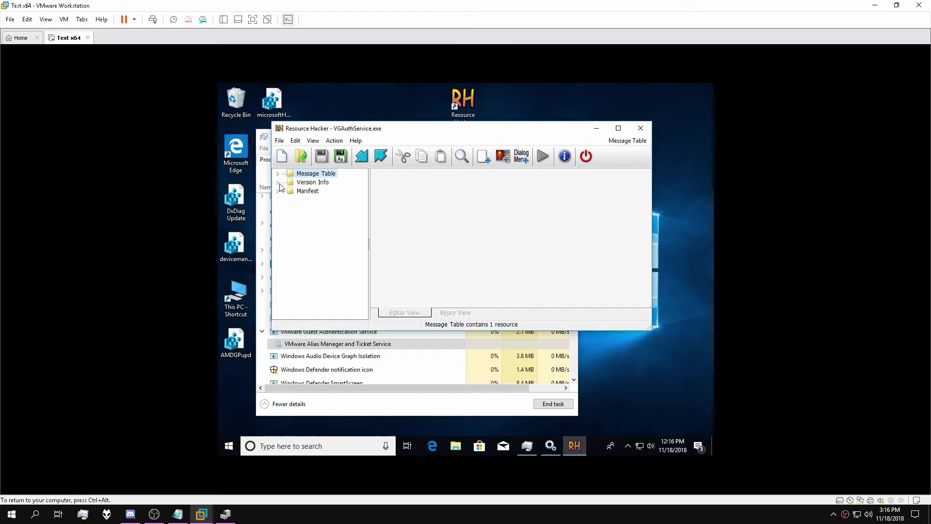
left_click(277, 174)
left_click(311, 183)
left_click(278, 191)
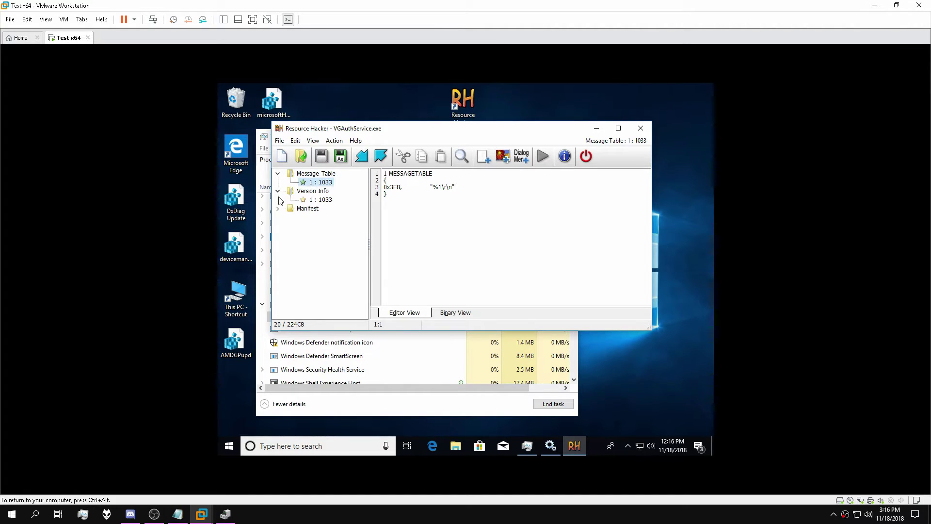
left_click(313, 200)
scroll(536, 256, "down", 2)
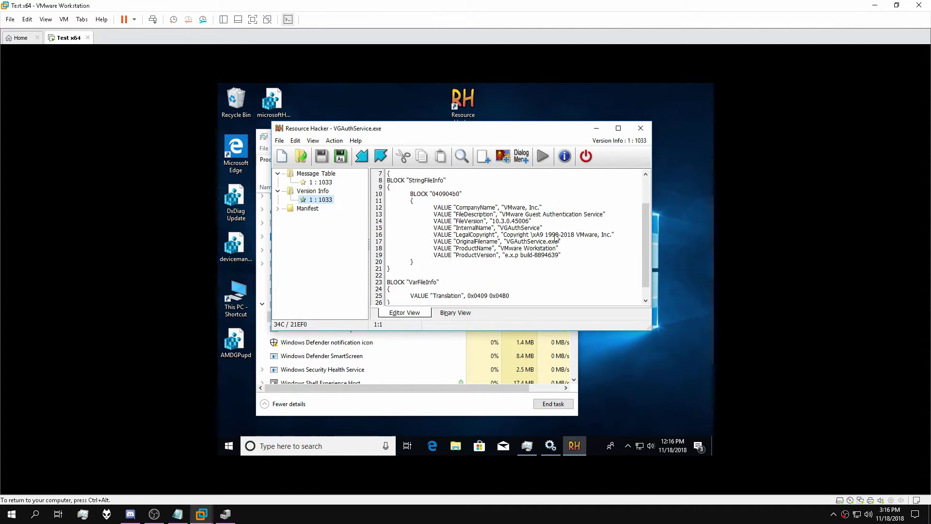
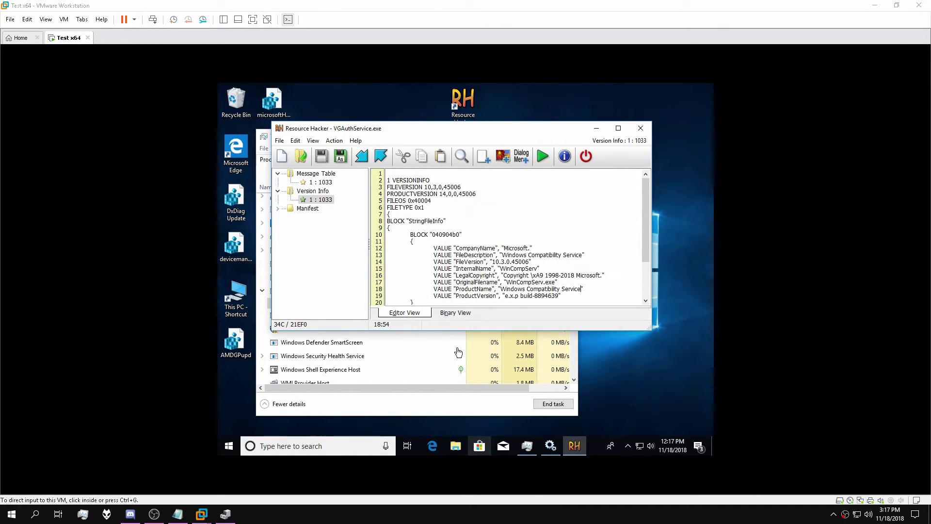
Step: Review the edited version strings and highlight the OriginalFilename value WinCompServ.exe
scroll(533, 265, "down", 3)
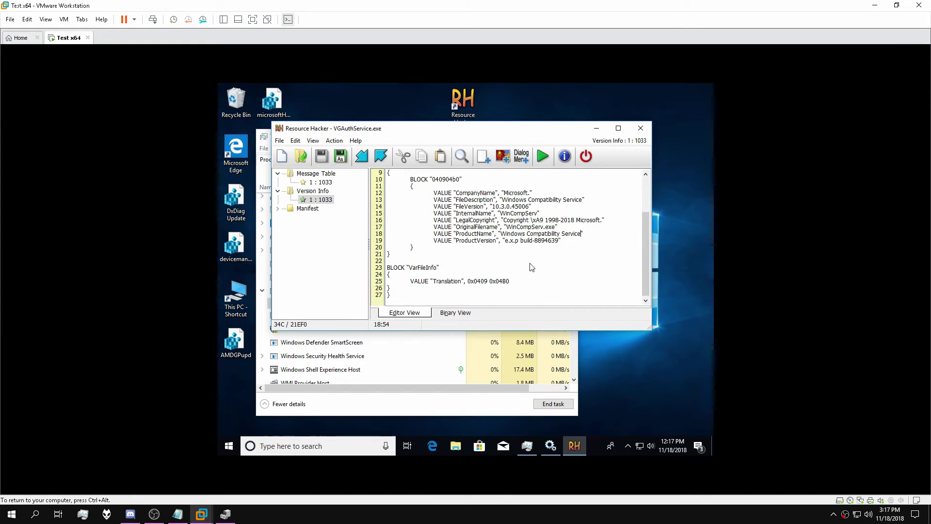
scroll(525, 265, "up", 1)
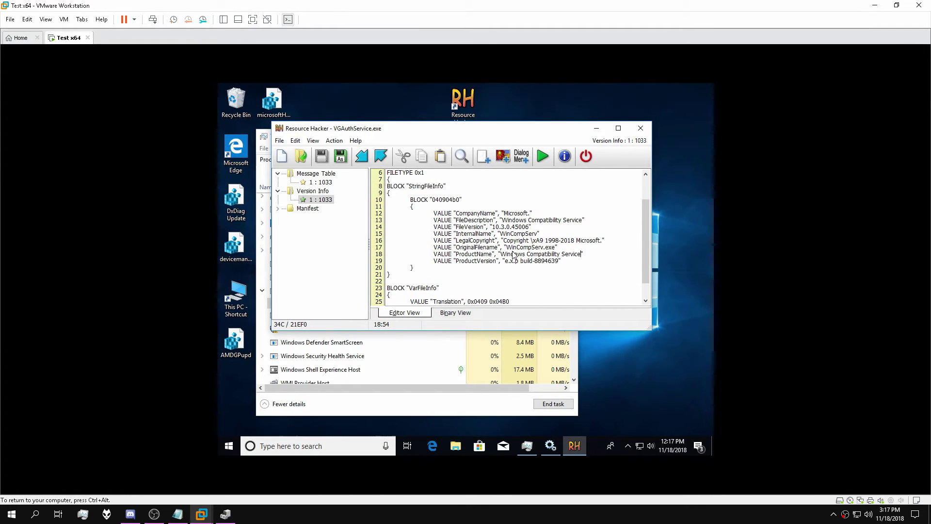
left_click_drag(508, 248, 550, 251)
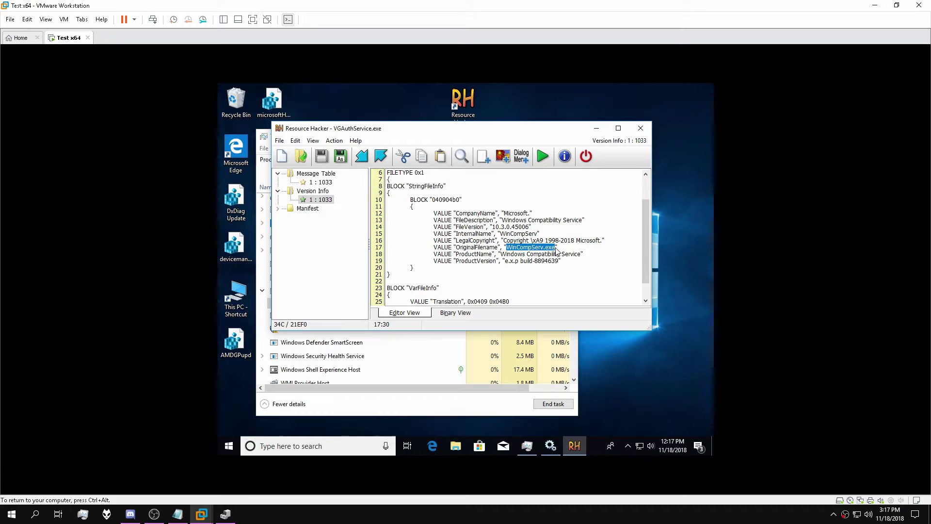
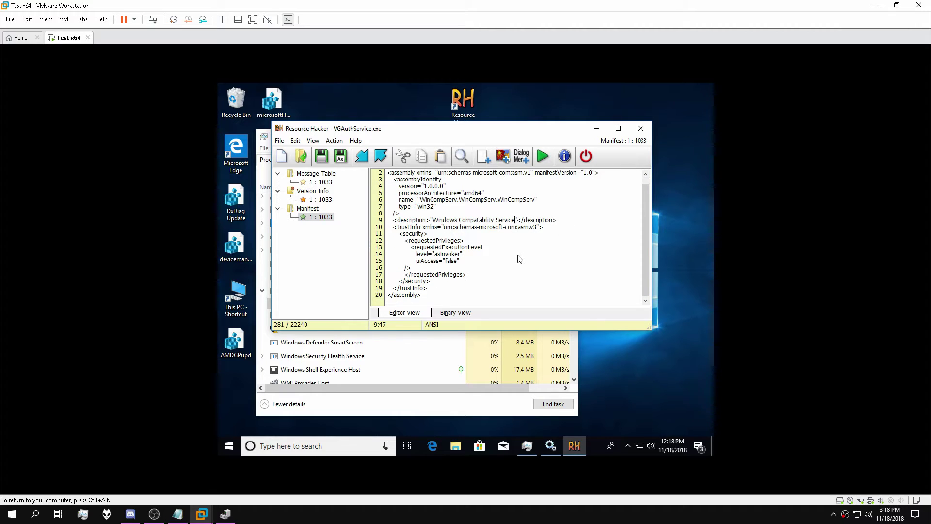
Step: Save the modified executable to the Desktop as WinCompServ.exe
left_click(341, 156)
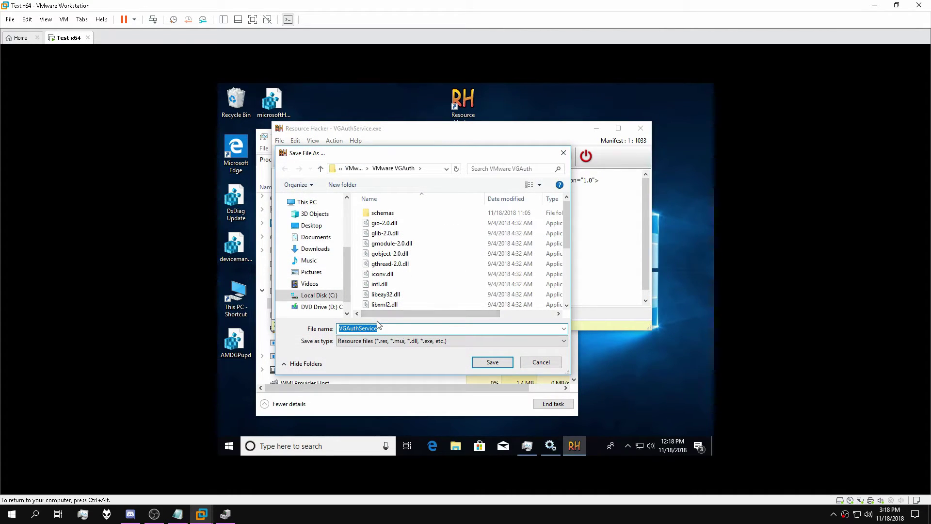
left_click(311, 226)
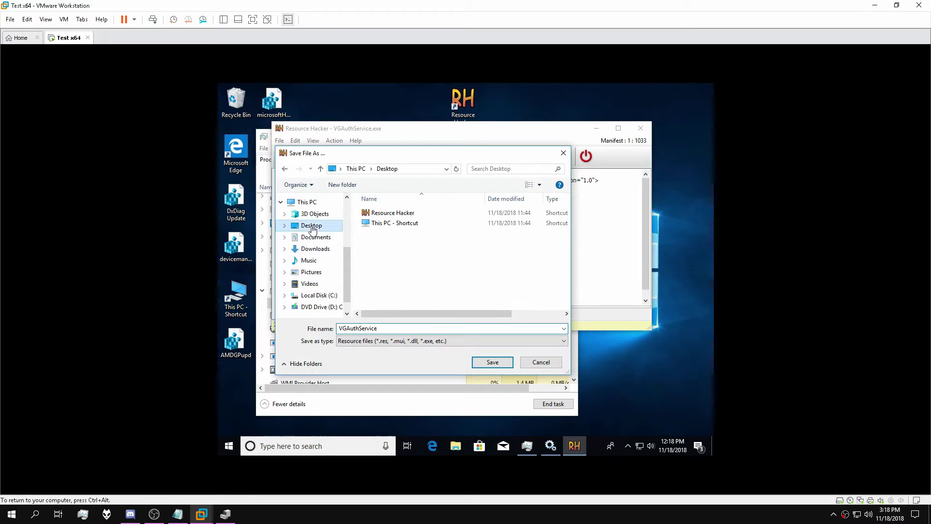
double_click(373, 328)
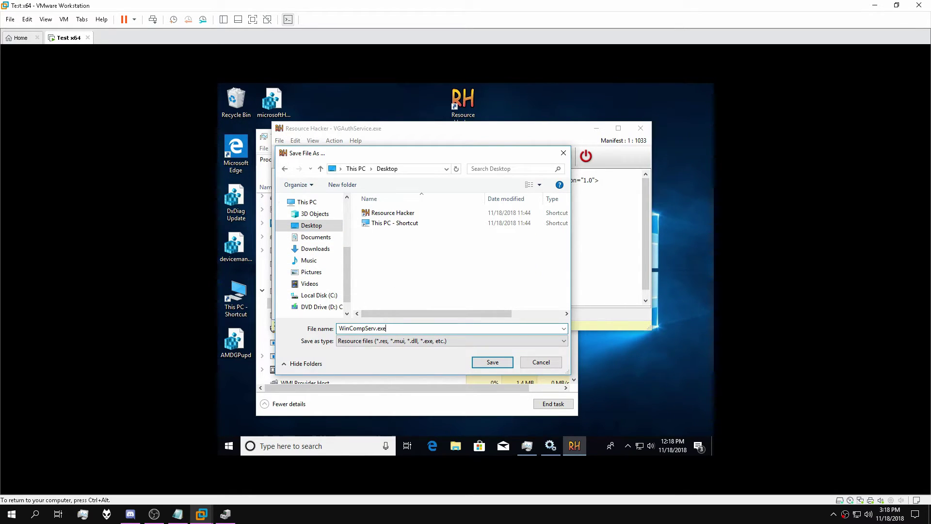
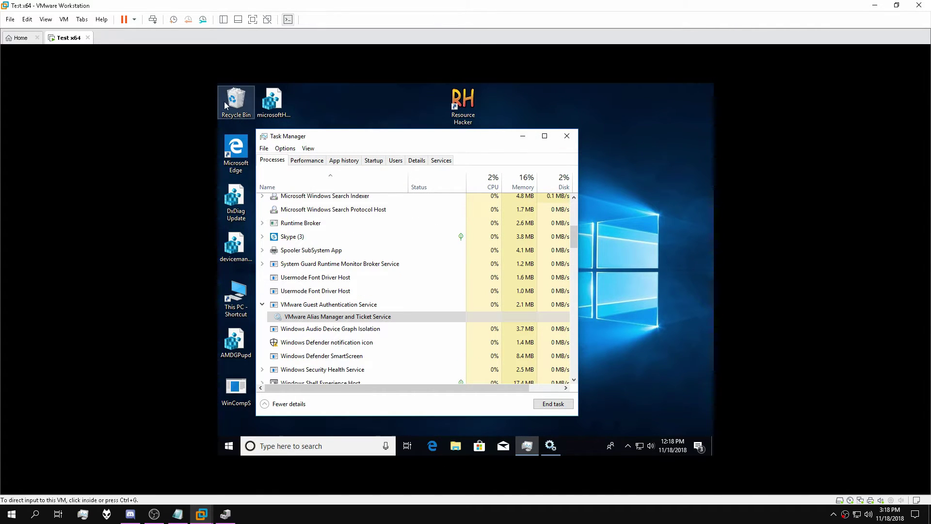
Step: Locate the original VGAuthService application in the VMware VGAuth folder under Program Files and close the folder window
left_click(270, 454)
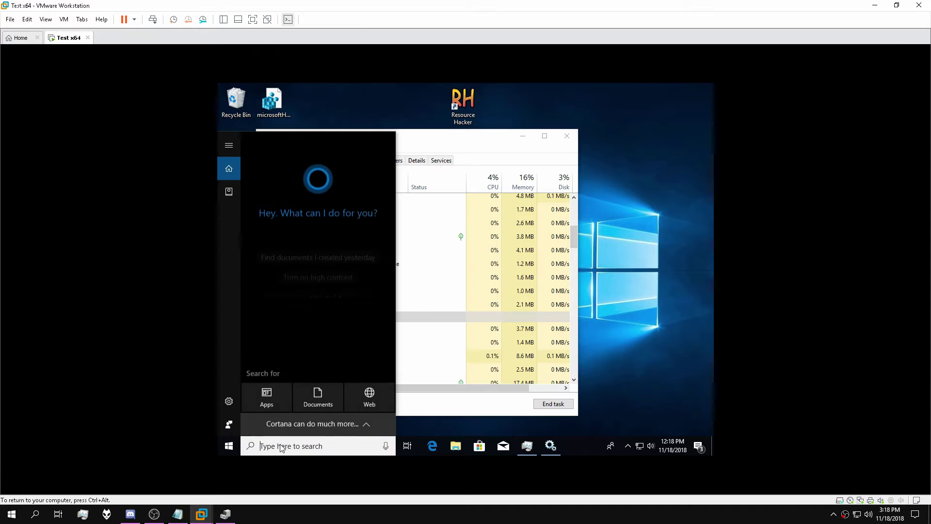
left_click(431, 291)
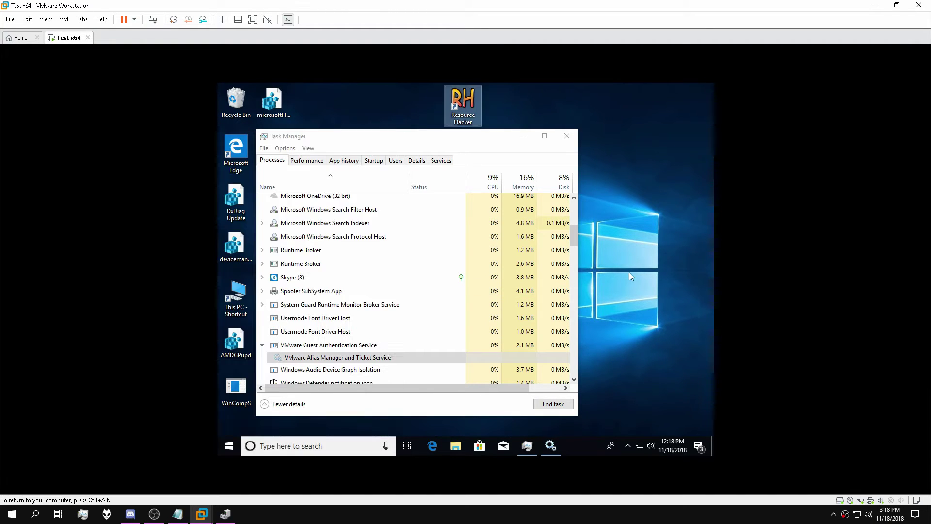
double_click(234, 292)
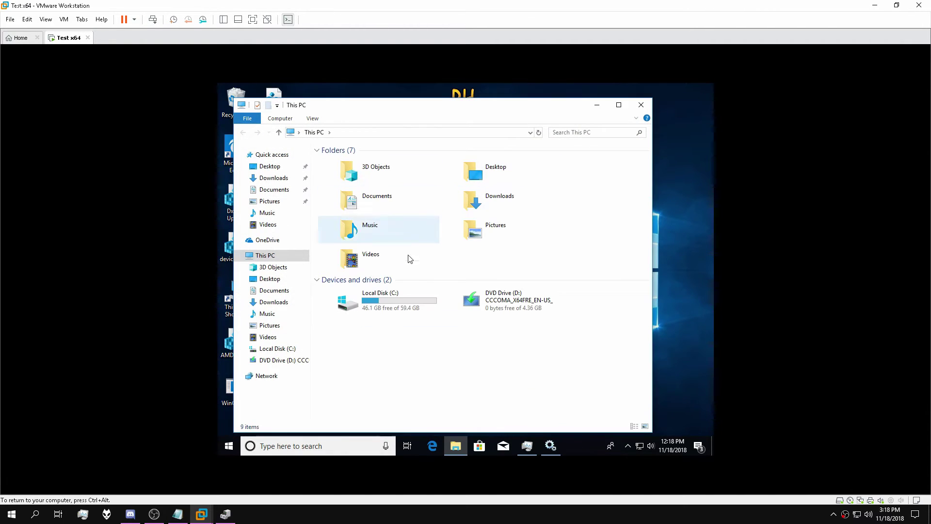
double_click(396, 297)
double_click(347, 171)
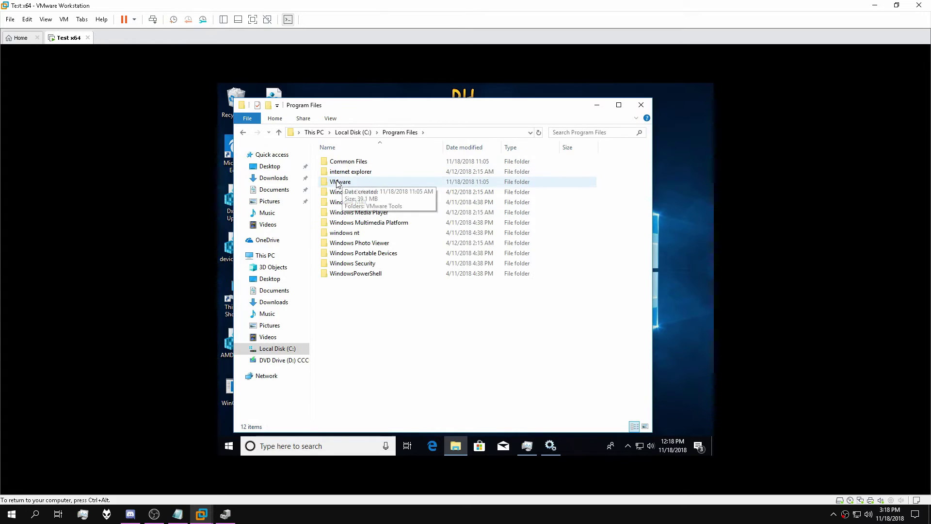
double_click(339, 181)
left_click(349, 167)
double_click(349, 167)
double_click(360, 191)
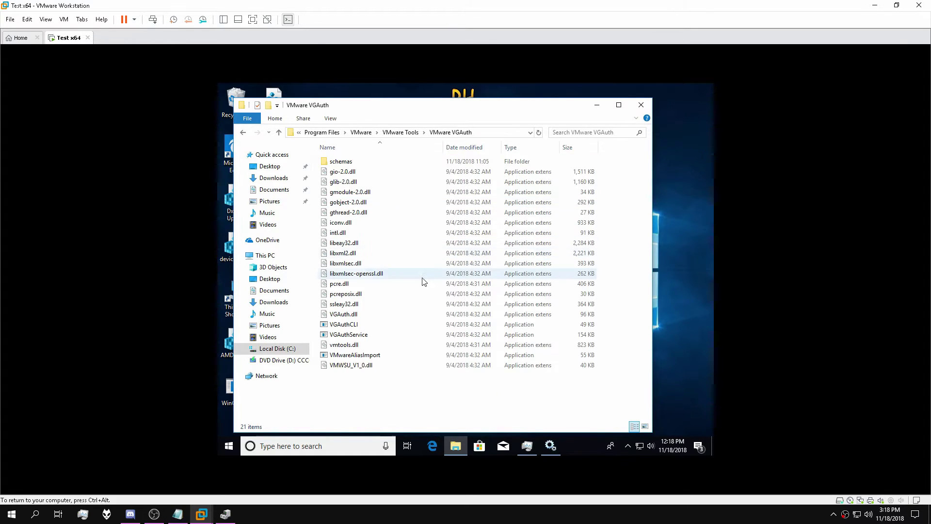
left_click(342, 335)
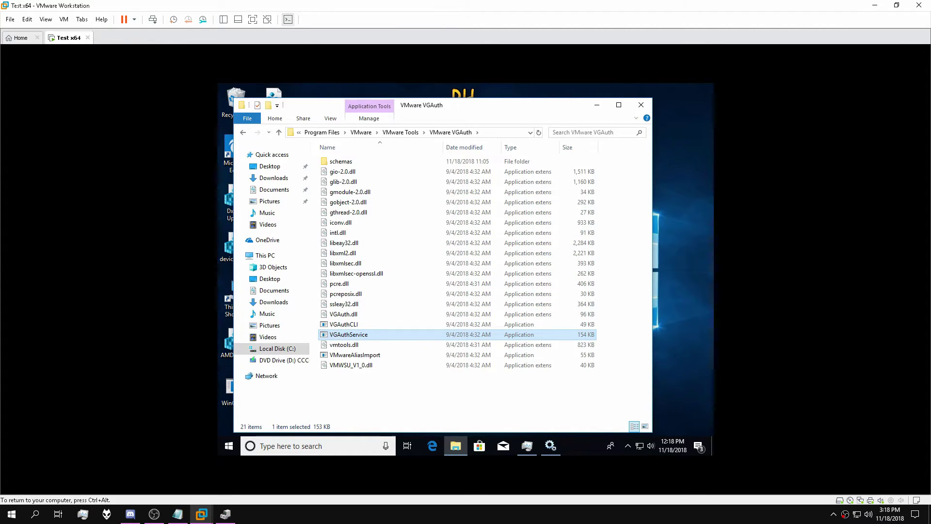
left_click(641, 105)
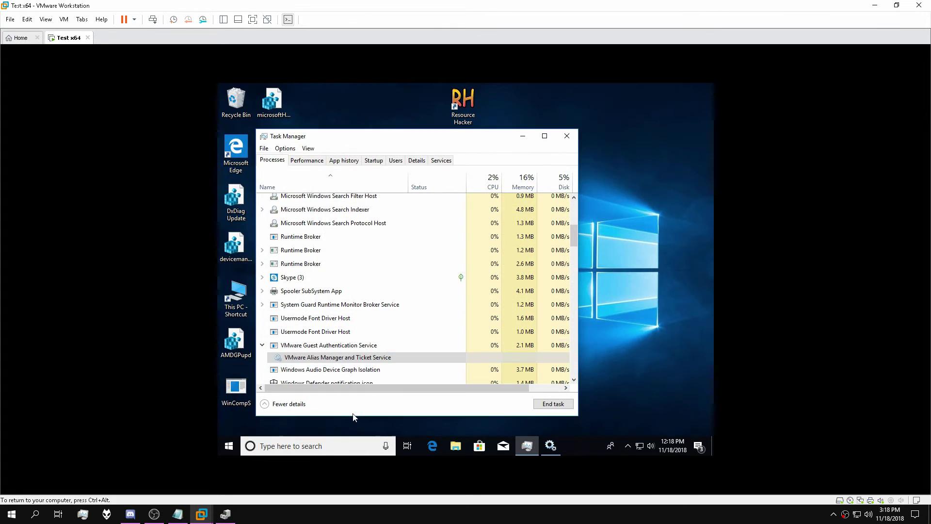
Step: Find regedit through the virtual machine's Windows search and open the Registry Editor
left_click(321, 449)
type("regedit")
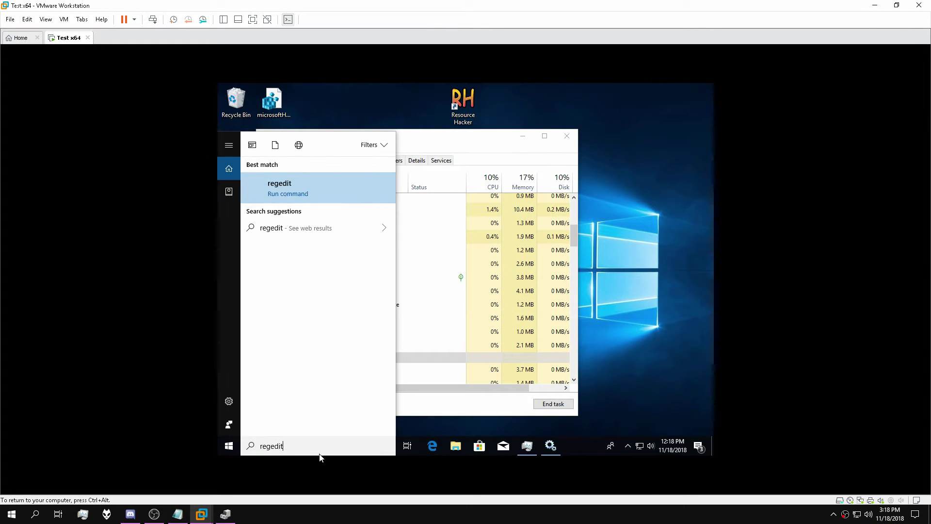
key("BackSpace")
key("BackSpace")
key("BackSpace")
type("fg")
key("BackSpace")
key("BackSpace")
key("BackSpace")
key("BackSpace")
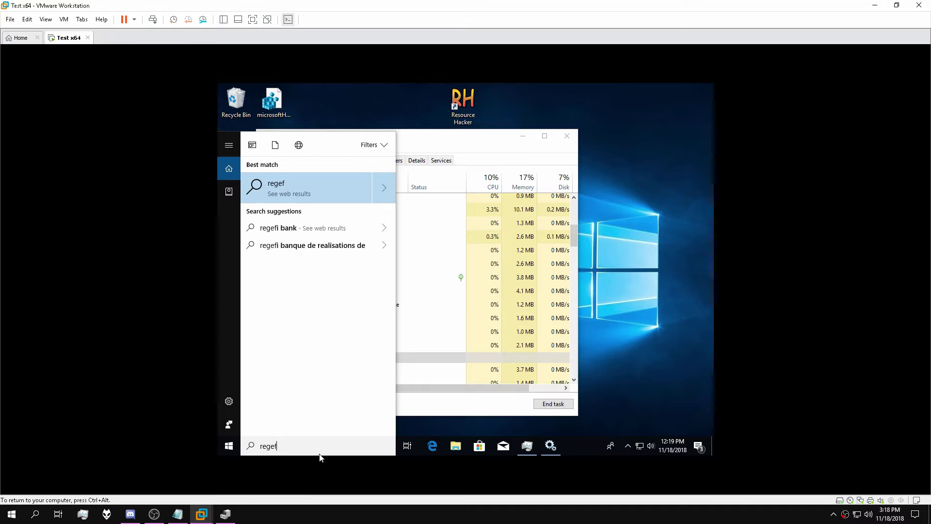
type("d")
key("BackSpace")
type("gedit")
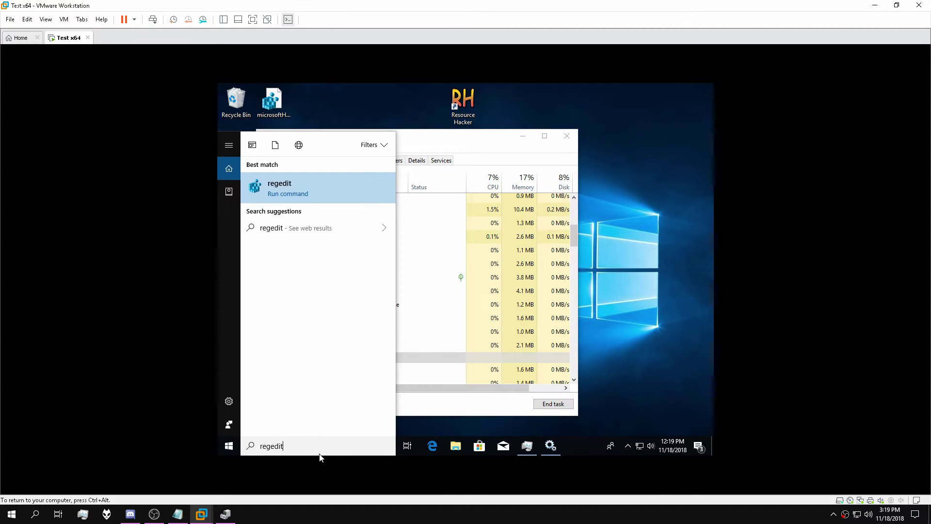
key("Return")
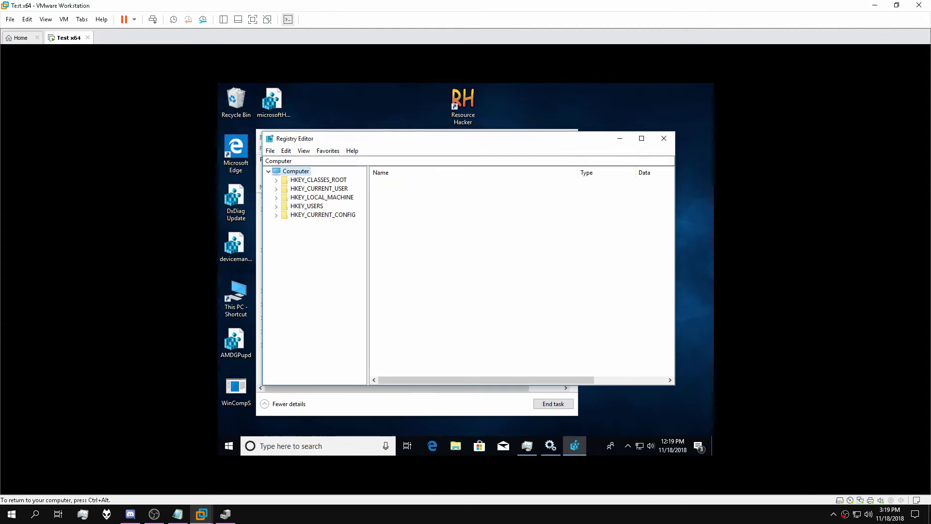
Step: Search the registry for VGAuthService.exe across keys, values and data
left_click(286, 150)
left_click(313, 230)
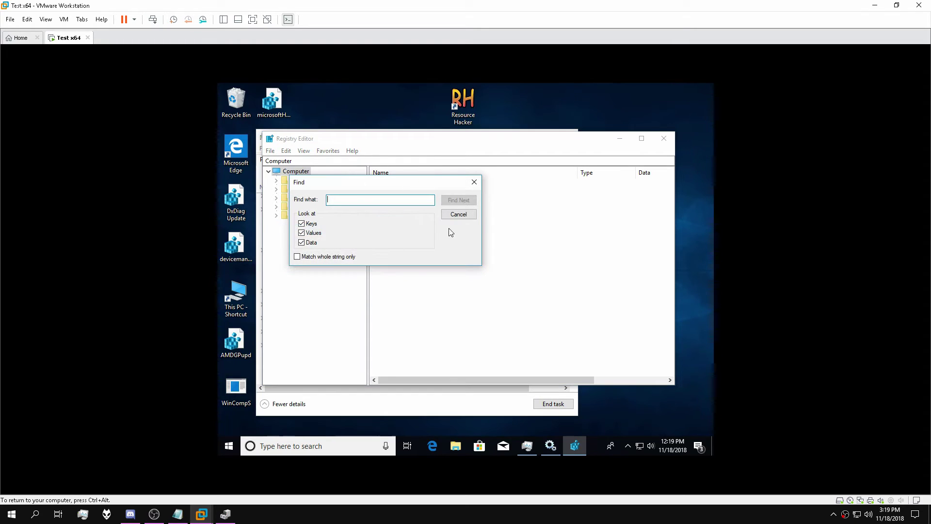
type("VGAuthService")
type(".exe")
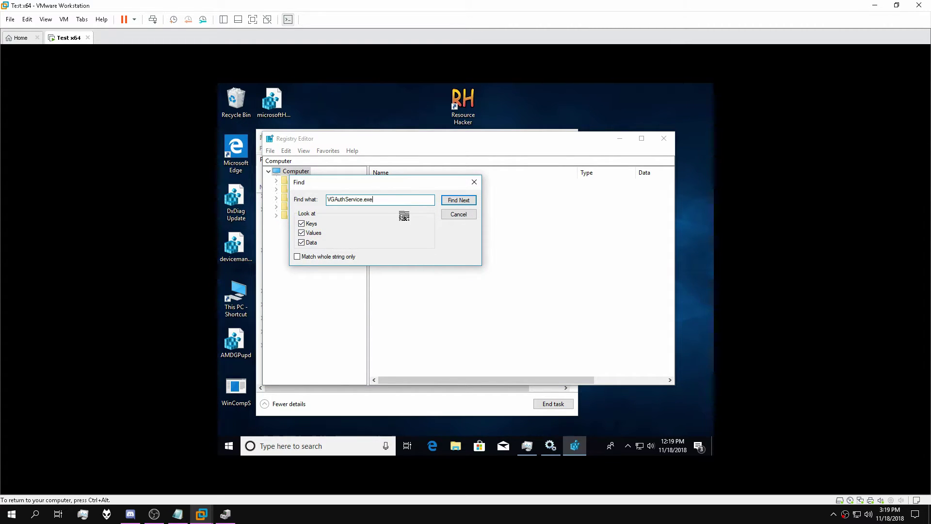
key("Return")
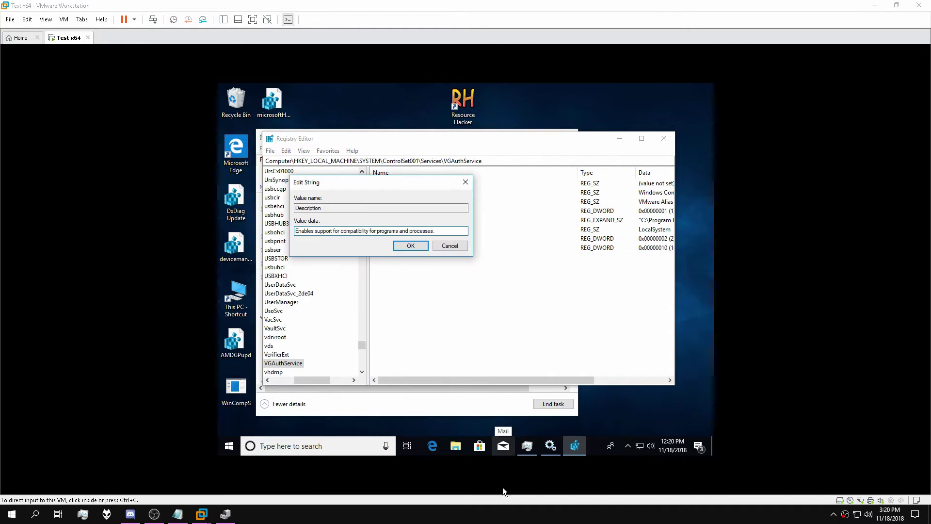
Step: Set the VGAuthService key's Description to "Enables support for compatibility for programs and processes." and replace its DisplayName with a Windows-style name
left_click(407, 246)
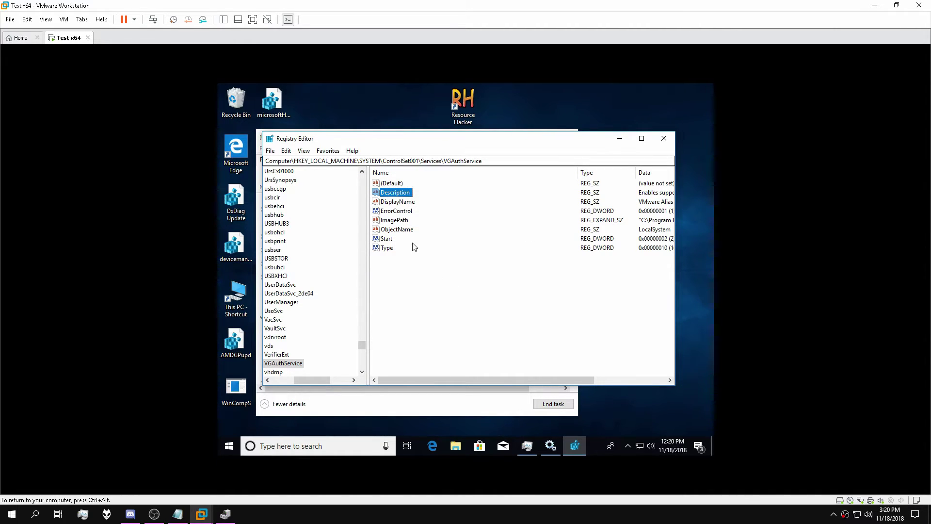
double_click(397, 202)
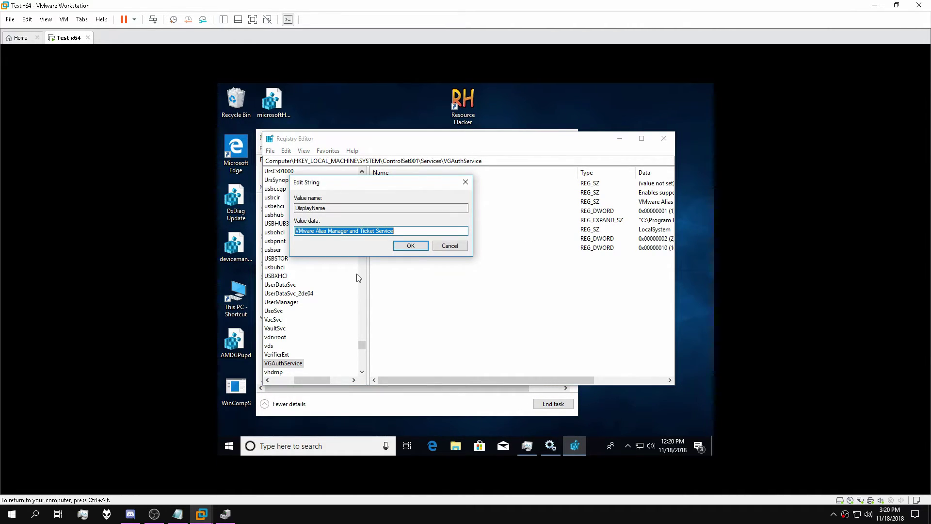
key("BackSpace")
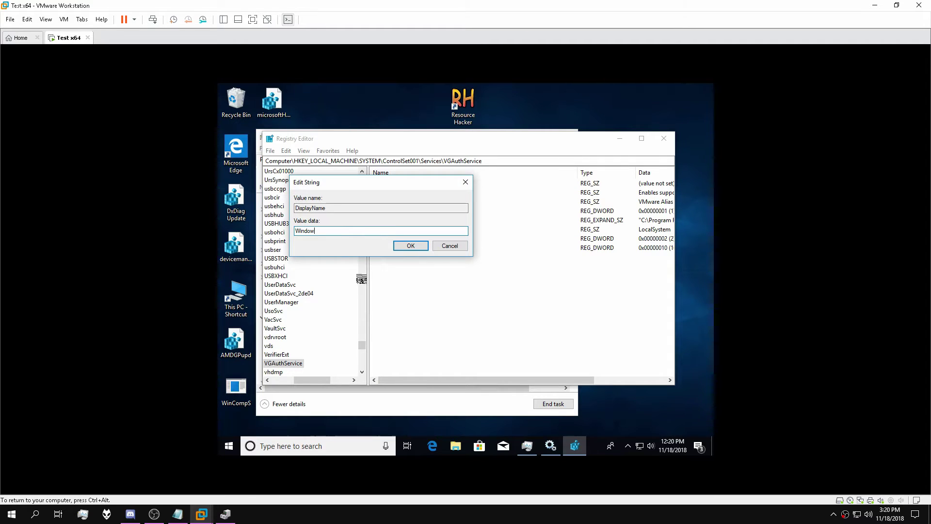
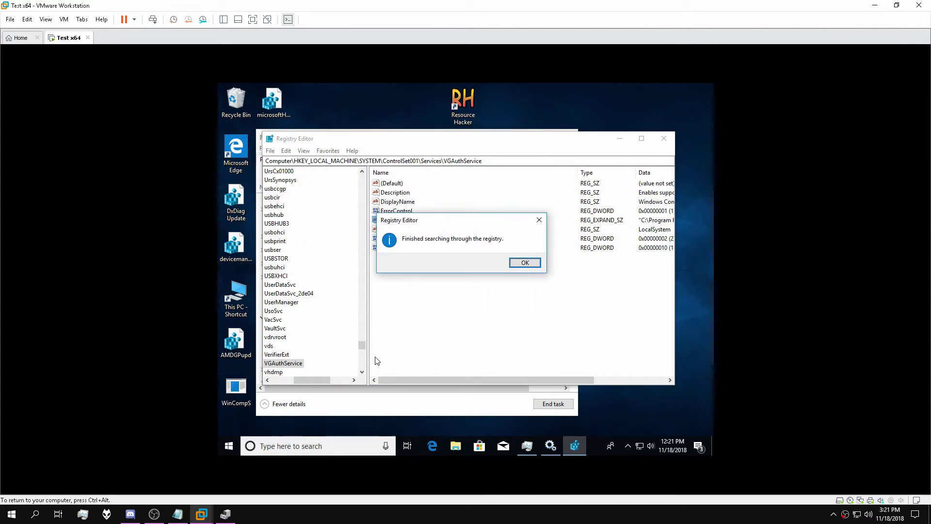
Step: Close the search notice and export the entire registry from the Computer root to the Desktop as WindCompServUpdate
left_click(524, 262)
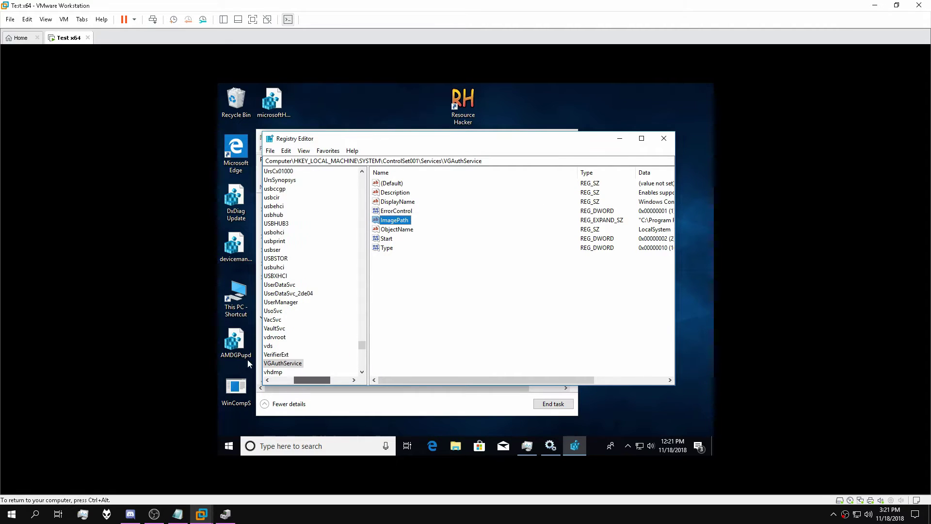
left_click_drag(321, 390, 299, 390)
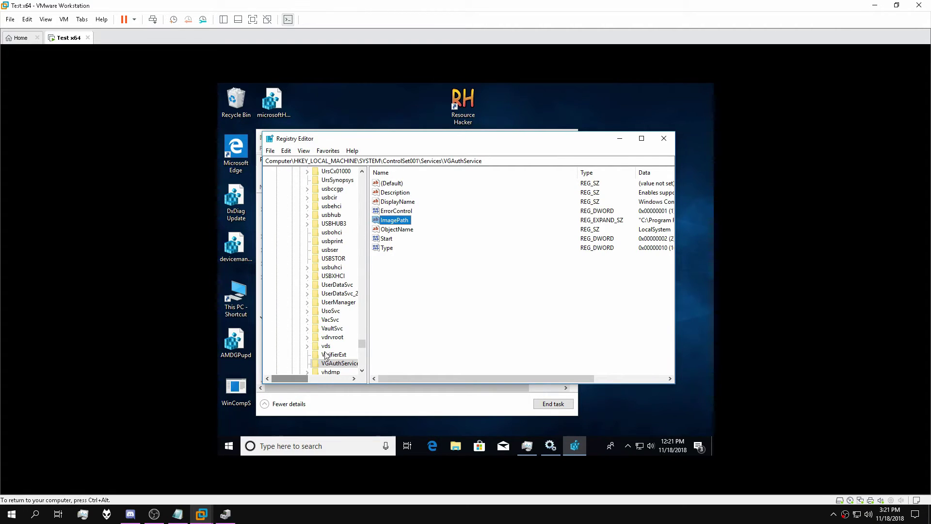
left_click_drag(363, 344, 363, 173)
left_click(276, 197)
left_click(292, 171)
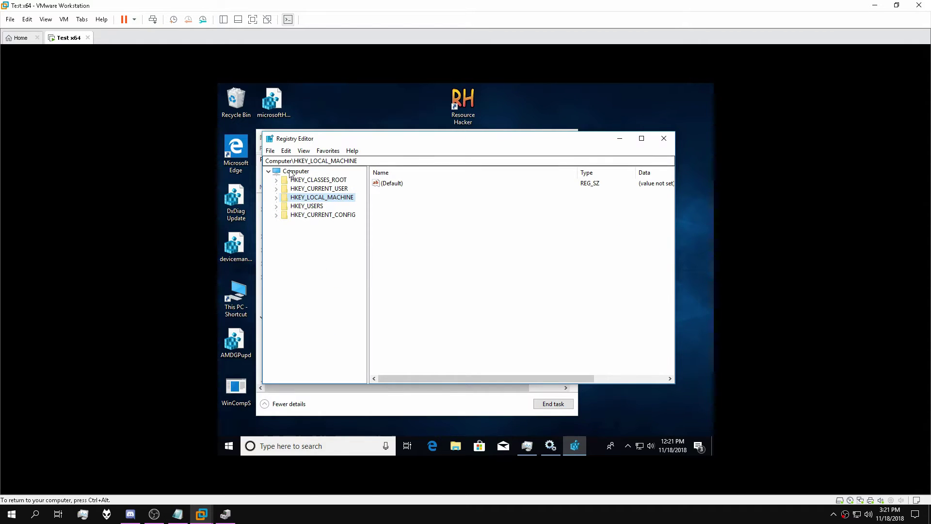
left_click(270, 151)
left_click(291, 175)
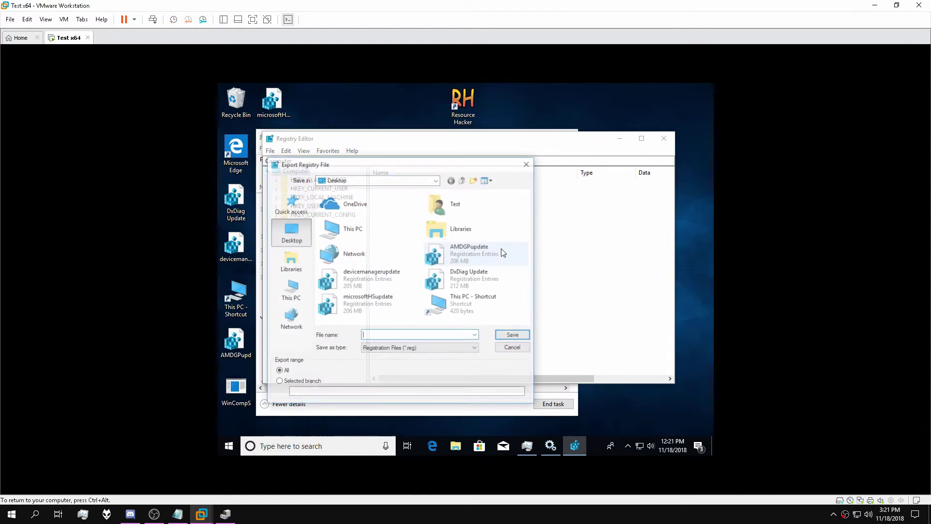
type("WindCompServUpdate")
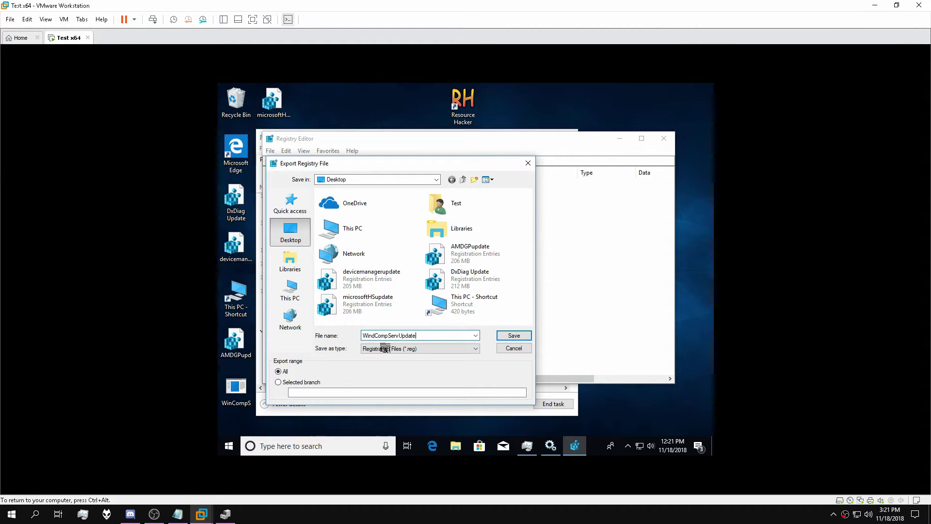
left_click(507, 337)
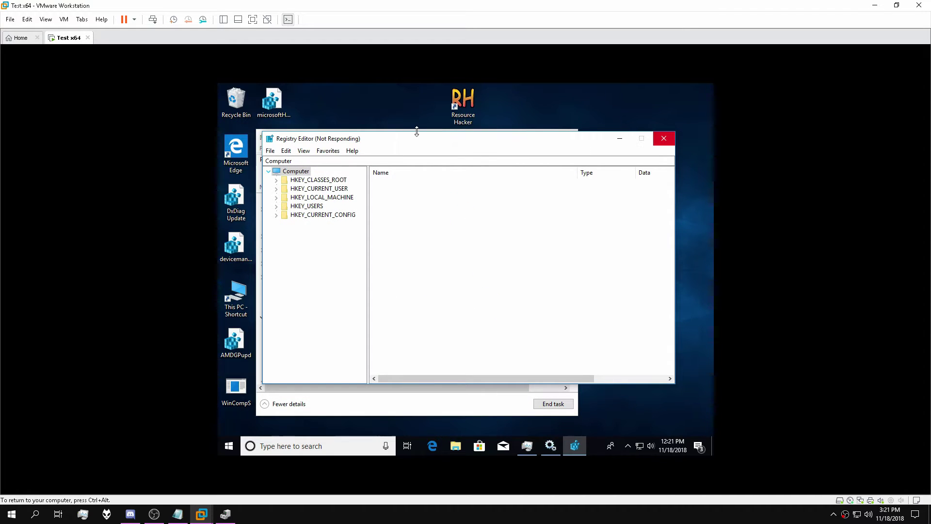
Step: Stop the VMware Alias Manager and Ticket Service in Task Manager, and clear the open windows off the desktop
left_click(417, 130)
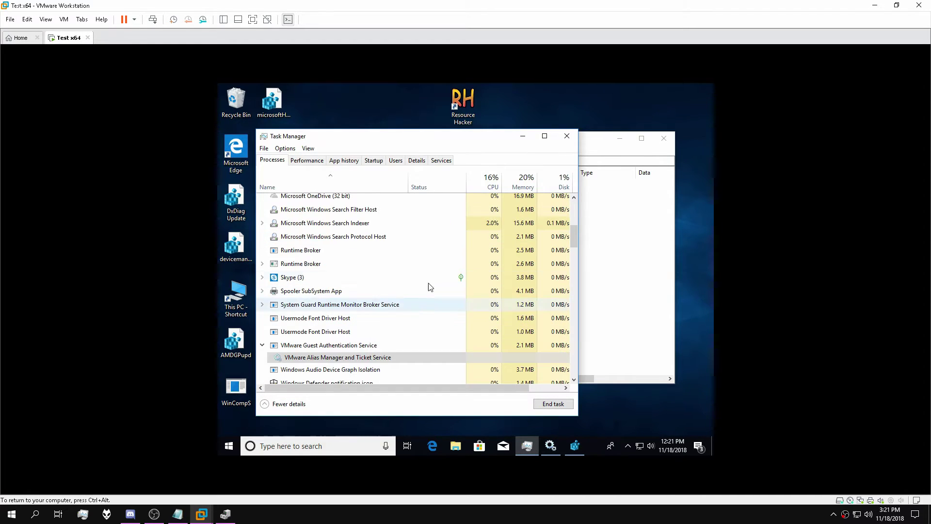
right_click(329, 358)
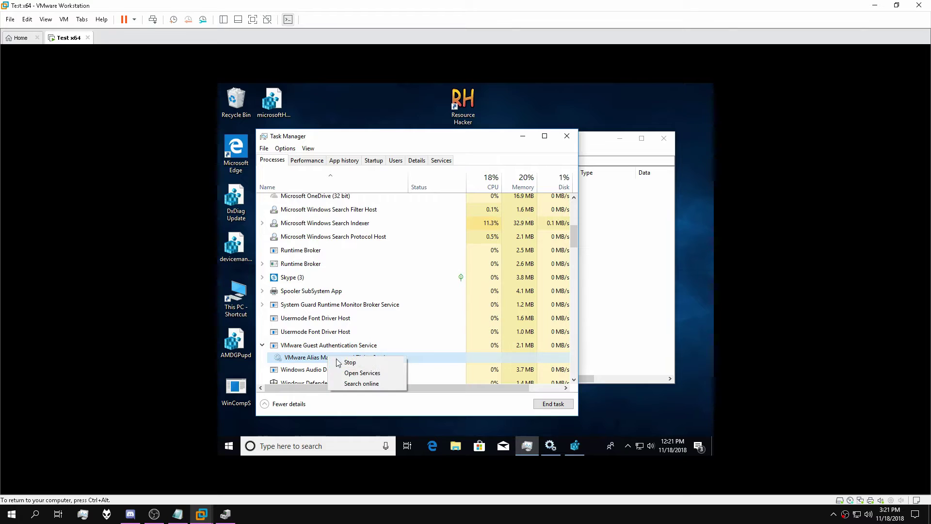
left_click(375, 365)
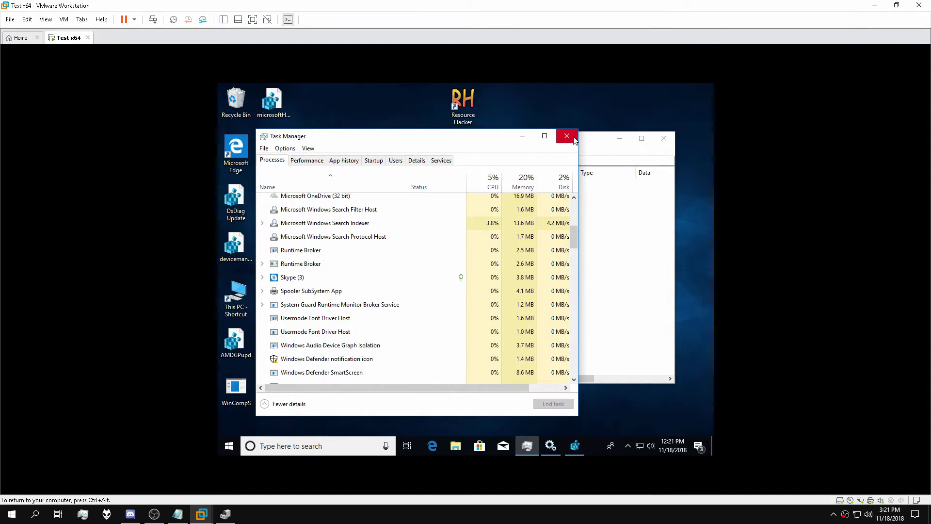
left_click(566, 136)
left_click(619, 138)
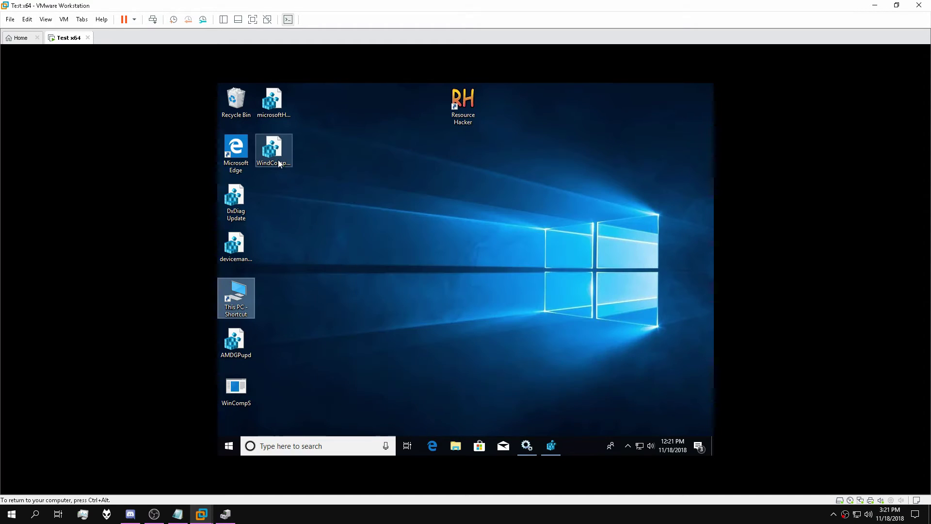
Step: Open the VMware VGAuth folder inside Program Files, VMware, VMware Tools on Local Disk (C:)
double_click(243, 303)
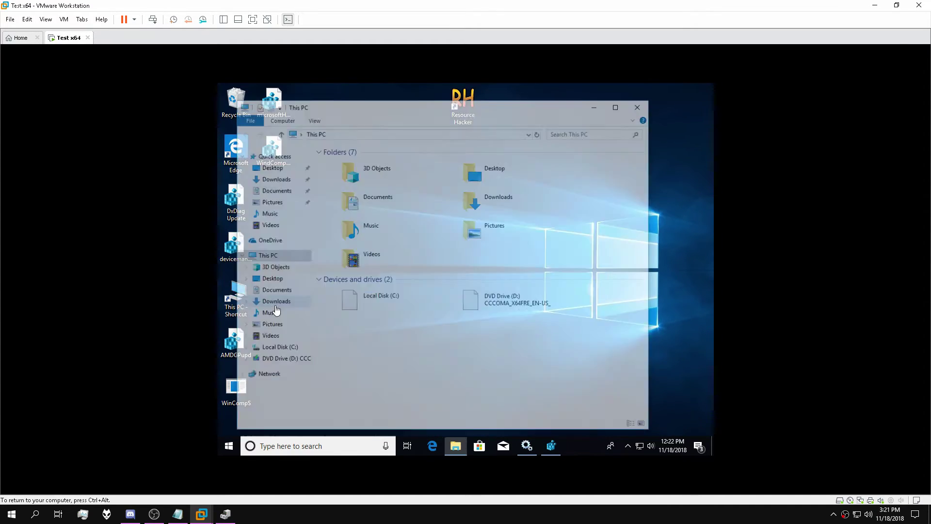
double_click(369, 299)
double_click(354, 182)
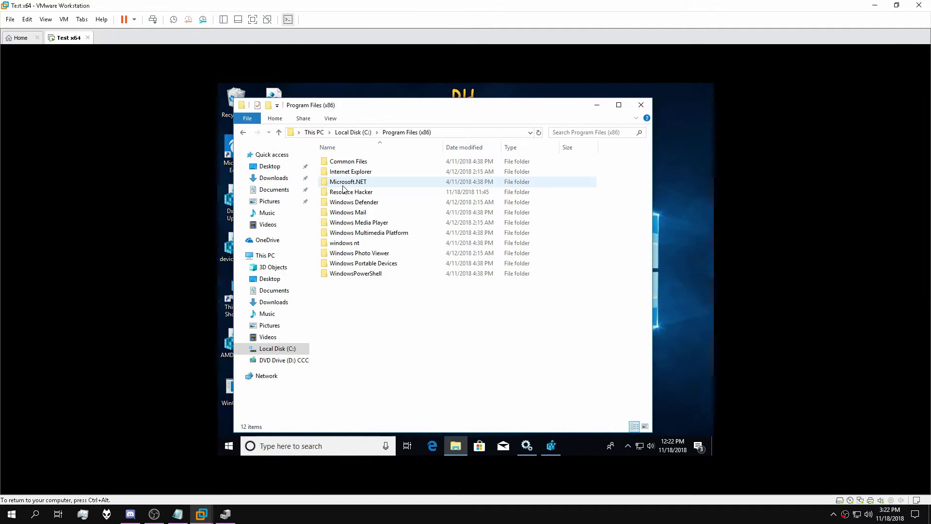
key("BackSpace")
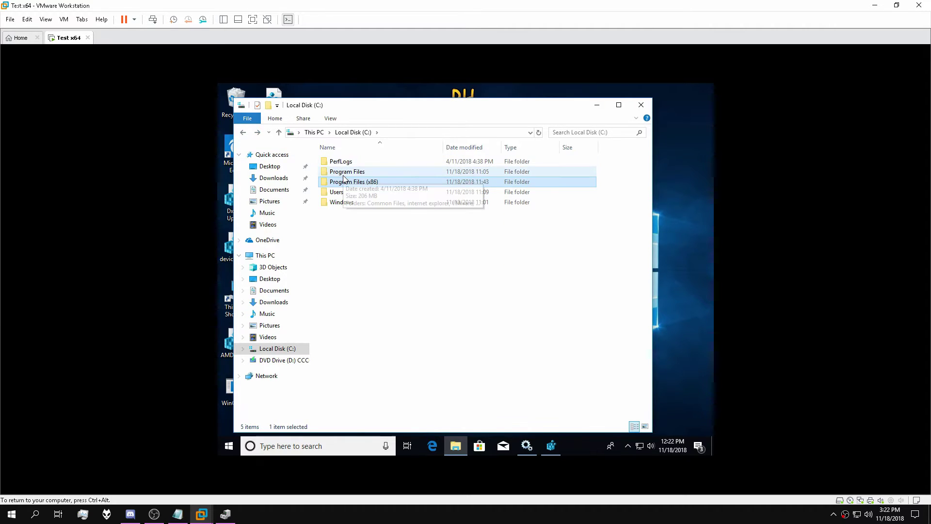
double_click(339, 171)
left_click(337, 183)
double_click(337, 184)
double_click(341, 162)
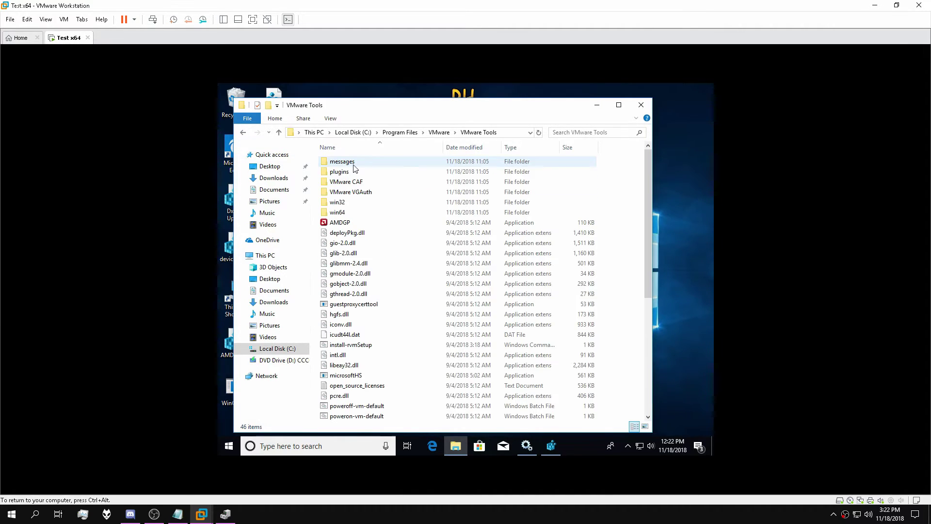
double_click(351, 192)
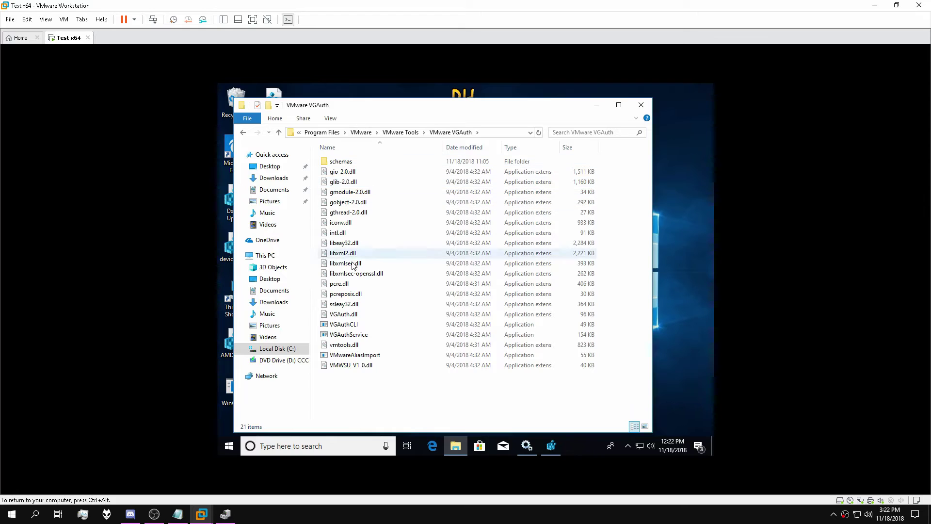
Step: Delete the VGAuthService application with administrator permission and move the folder window aside to uncover the desktop icons
left_click(348, 335)
key("Delete")
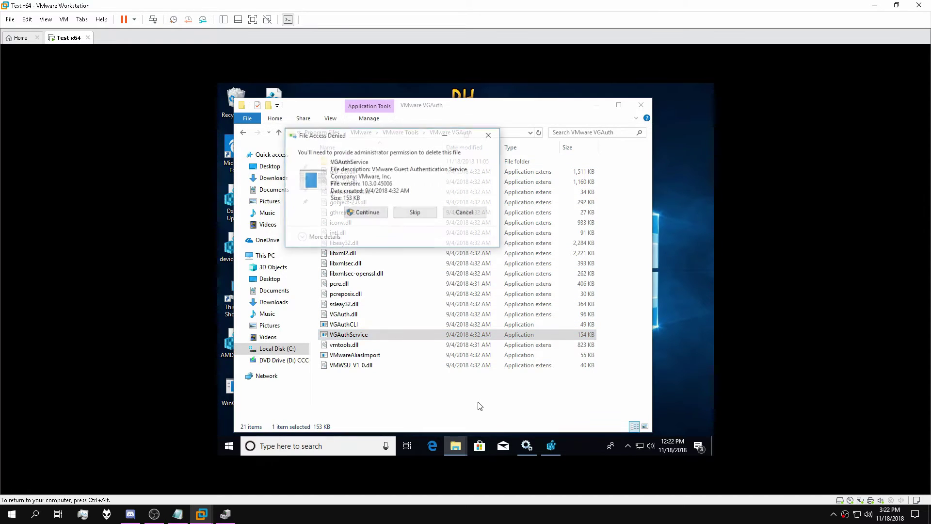
left_click(369, 214)
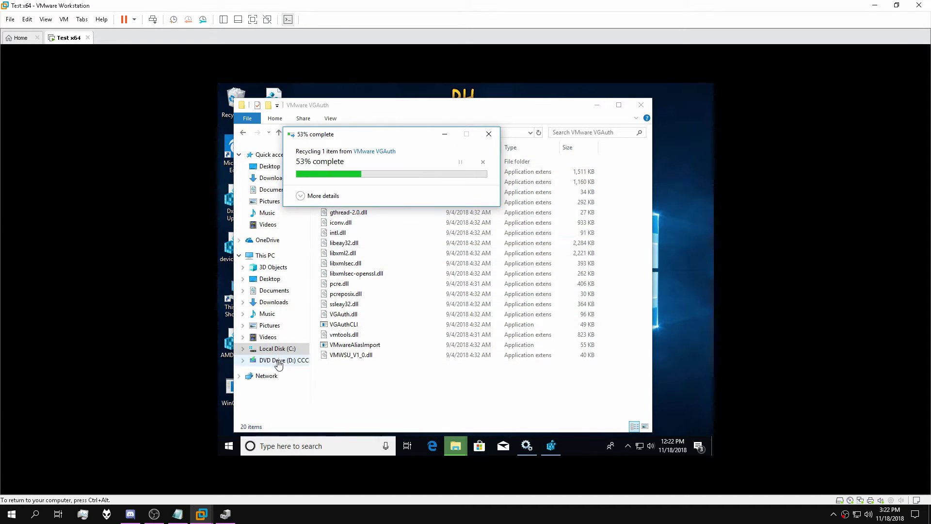
left_click_drag(349, 109, 405, 107)
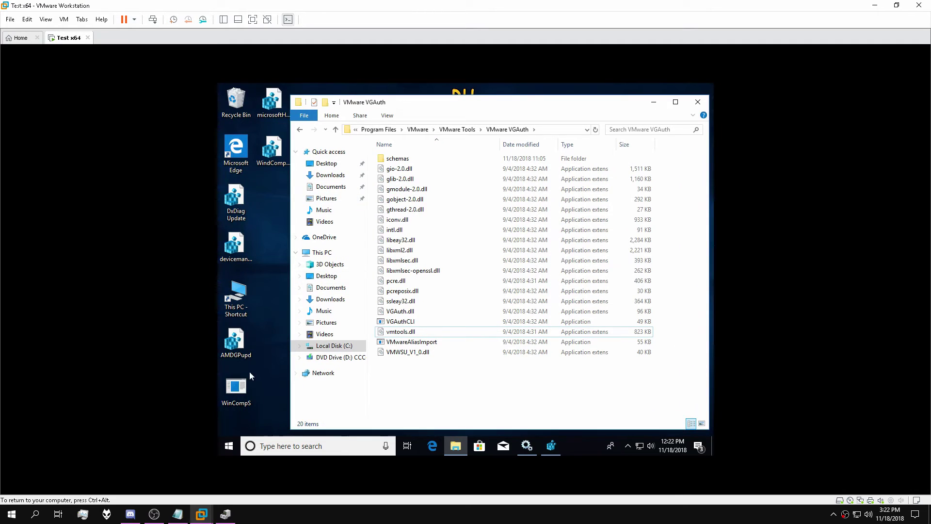
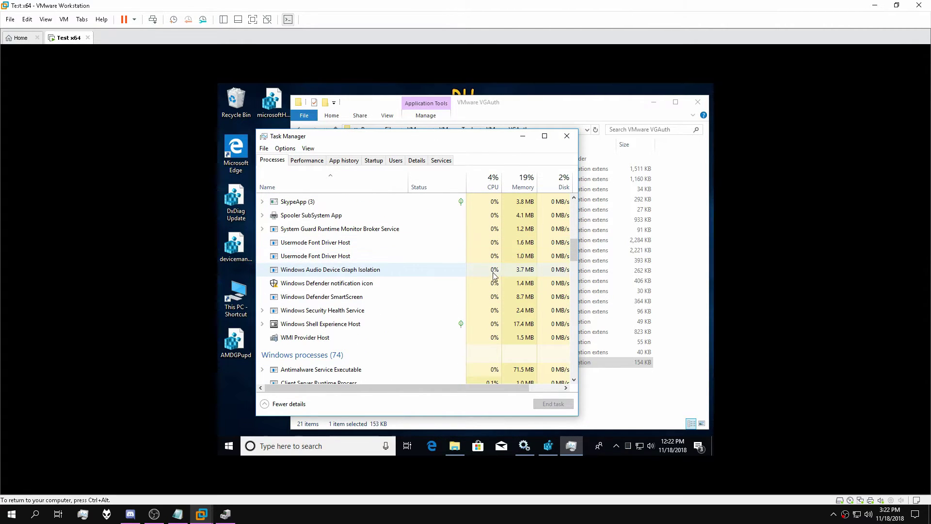
Step: Look through Task Manager's processes and its services sorted by name in descending order for remaining VMware entries
scroll(492, 257, "up", 3)
scroll(489, 272, "up", 10)
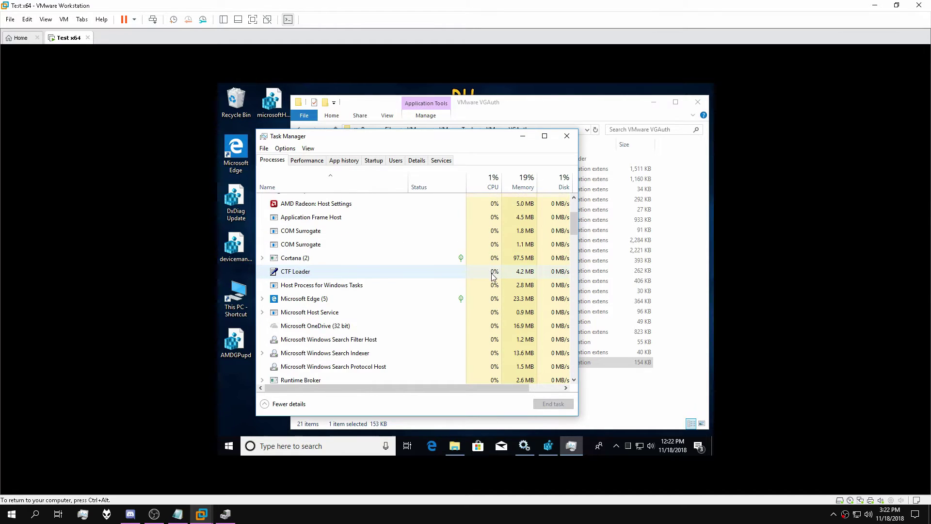
left_click(441, 160)
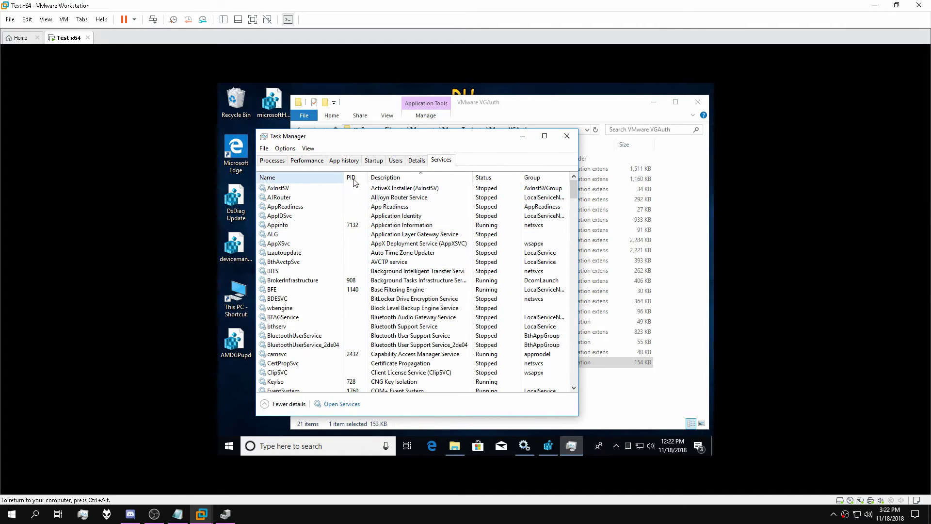
left_click(269, 178)
left_click(288, 175)
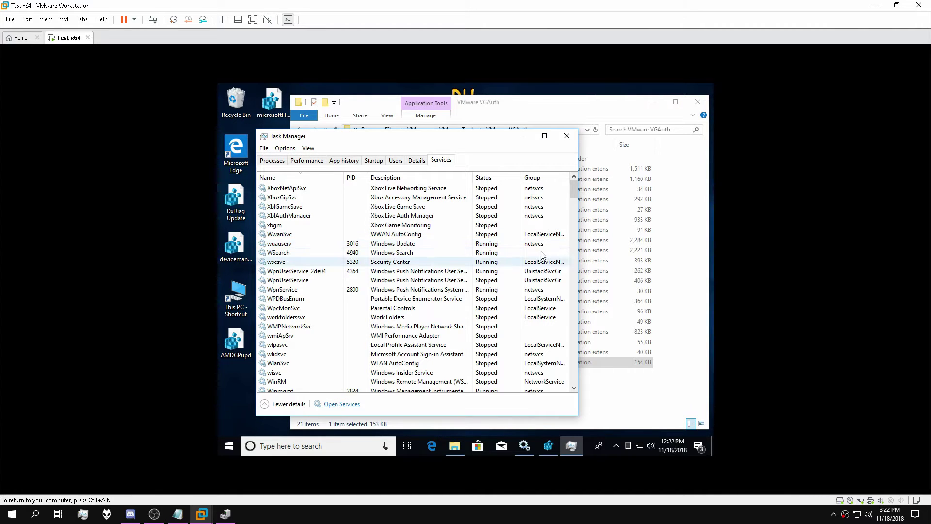
left_click_drag(574, 191, 576, 219)
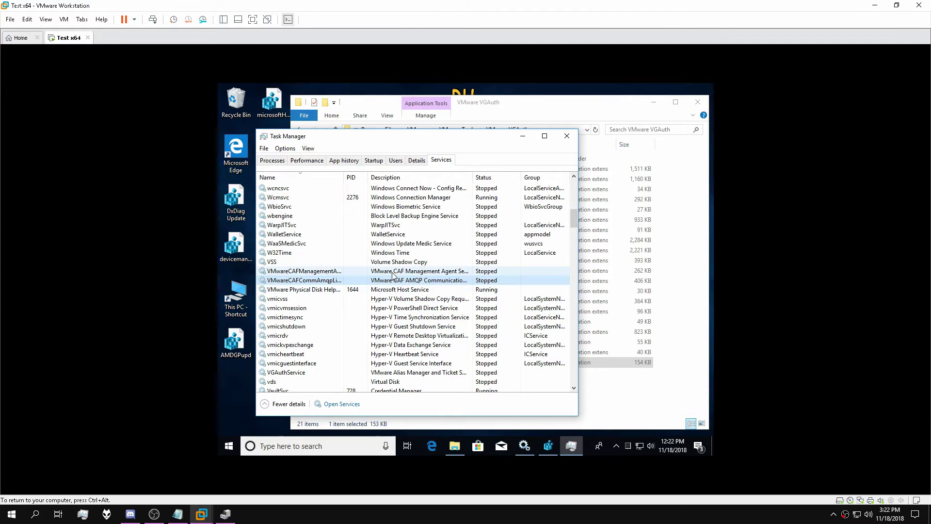
scroll(391, 282, "up", 5)
scroll(396, 272, "up", 10)
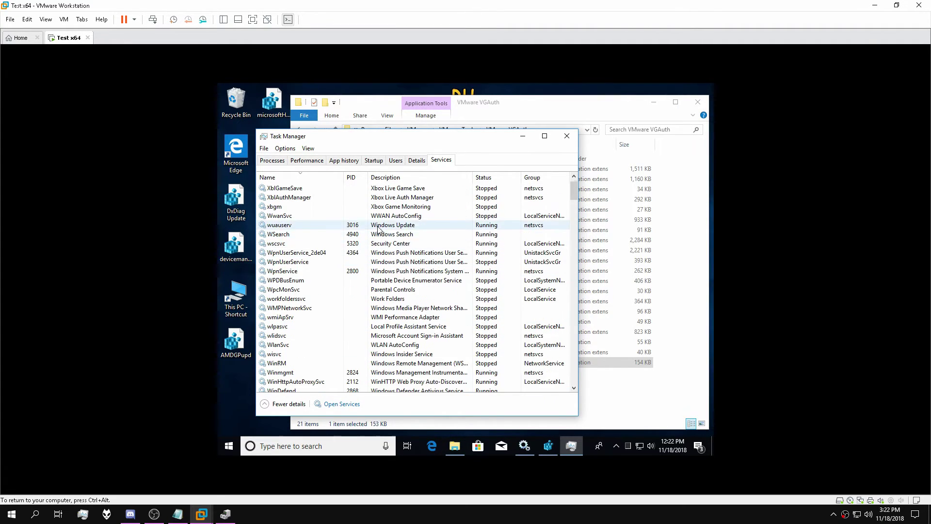
Step: Sort Task Manager's services by description and examine the VMware CAF and VMware Alias Manager entries
left_click(386, 178)
scroll(433, 236, "down", 10)
scroll(433, 237, "down", 1)
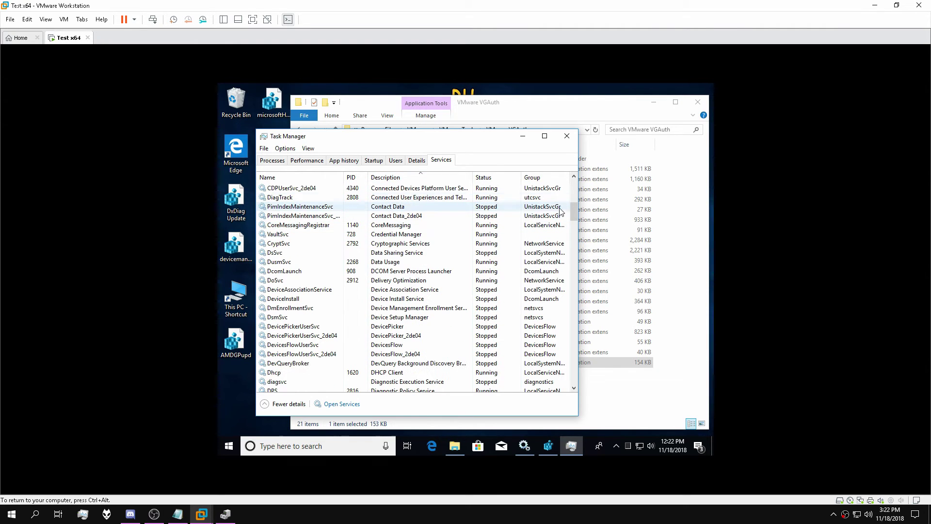
left_click_drag(574, 214, 573, 335)
left_click(427, 298)
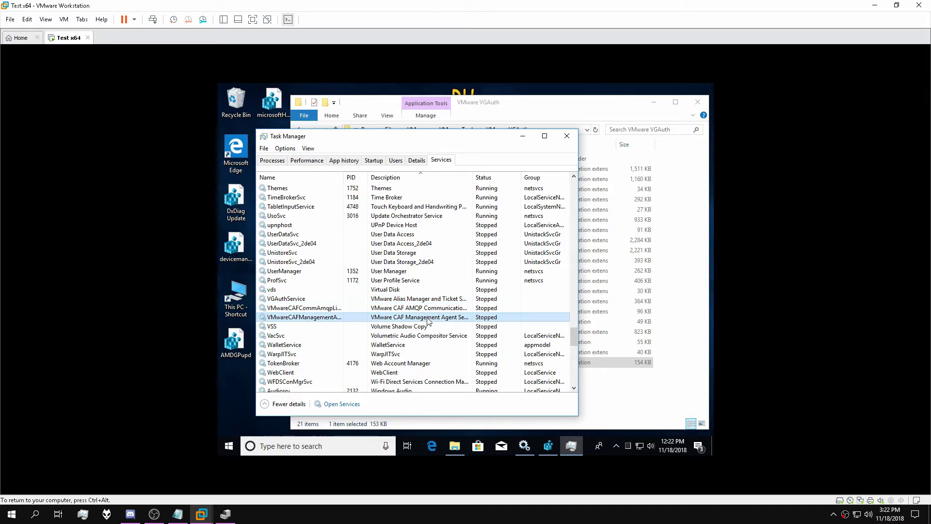
left_click(423, 308)
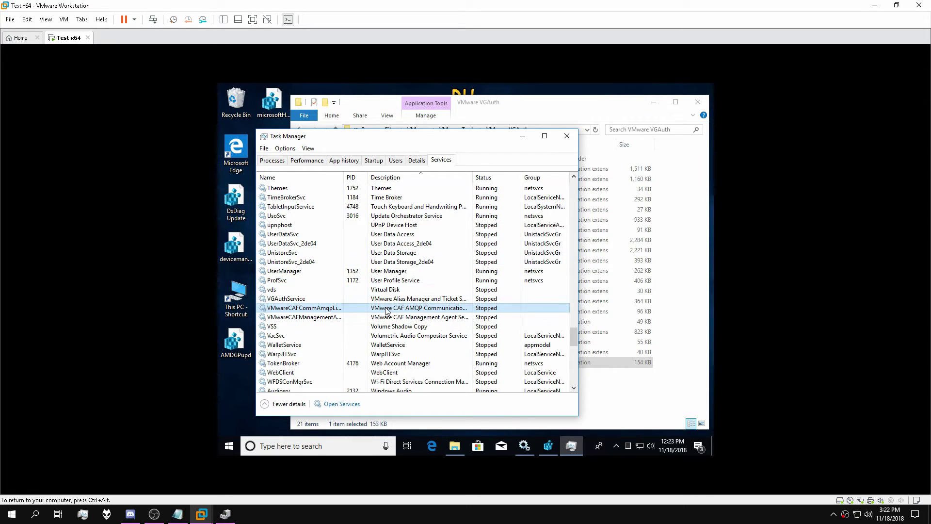
left_click(400, 299)
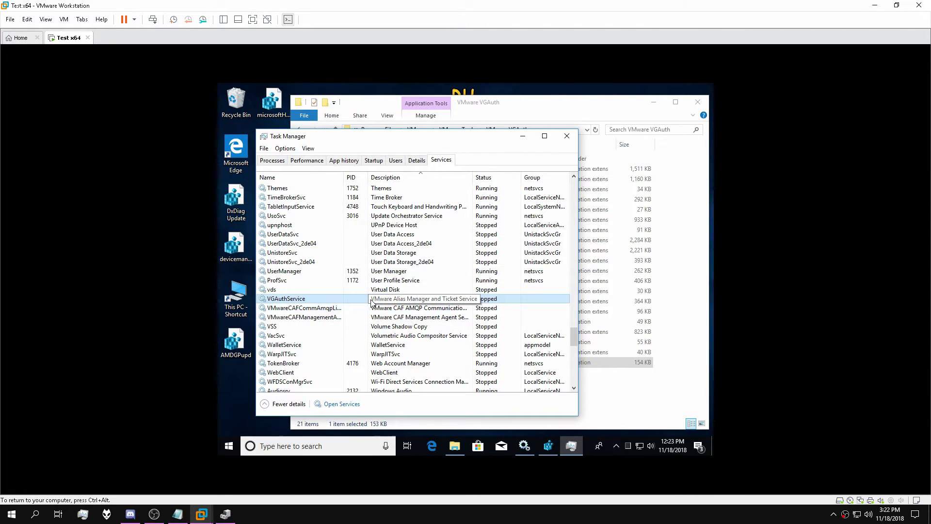
Step: Close Task Manager, the VMware VGAuth folder window and Registry Editor
left_click(566, 136)
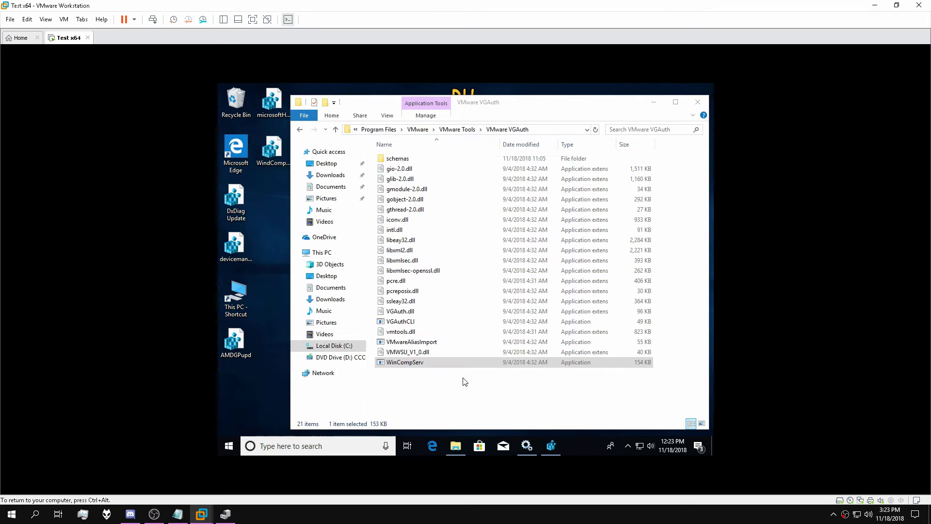
left_click(485, 388)
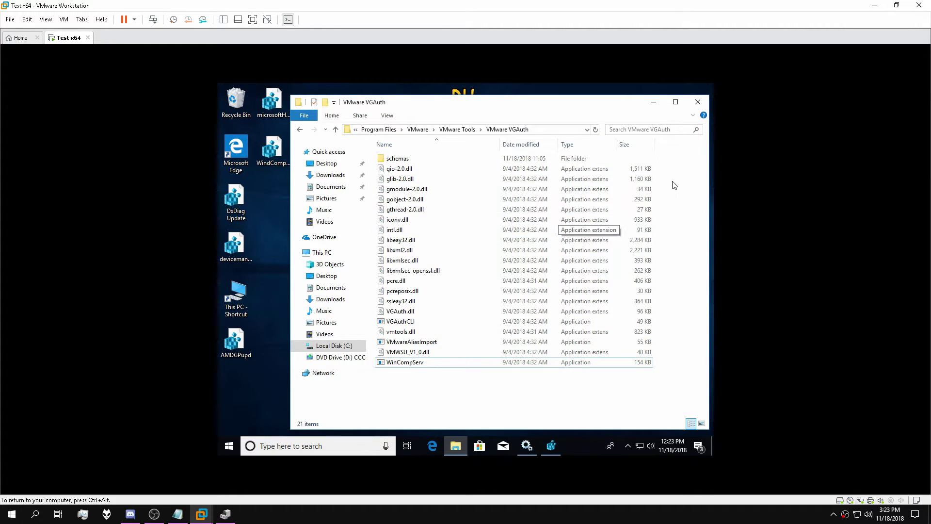
left_click(698, 103)
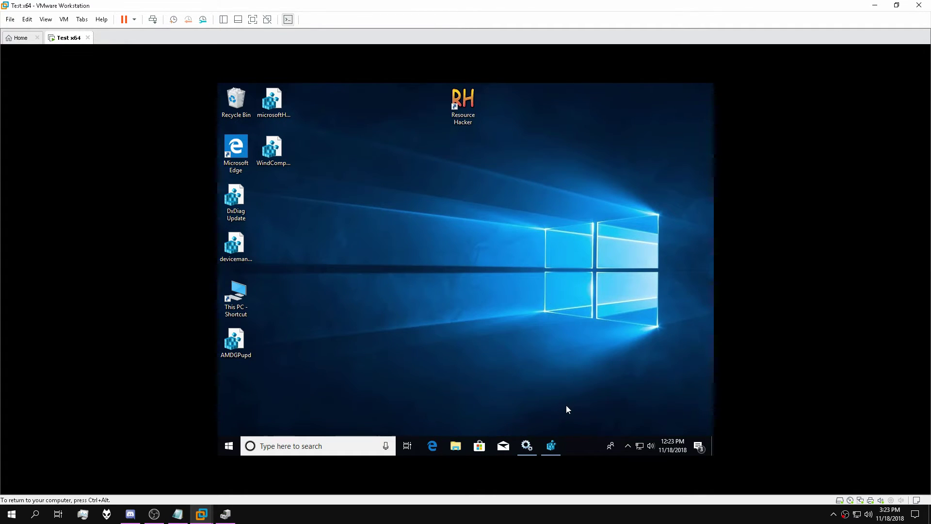
left_click(551, 445)
right_click(550, 444)
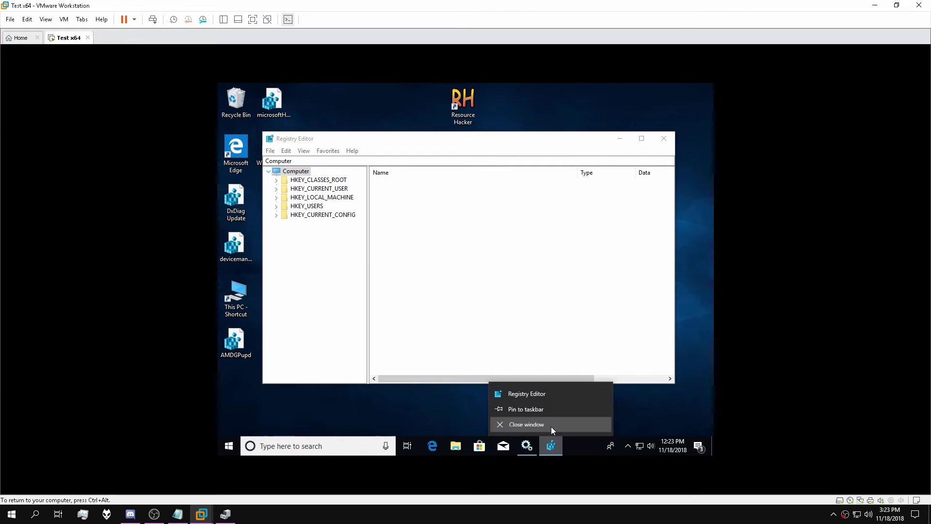
left_click(550, 427)
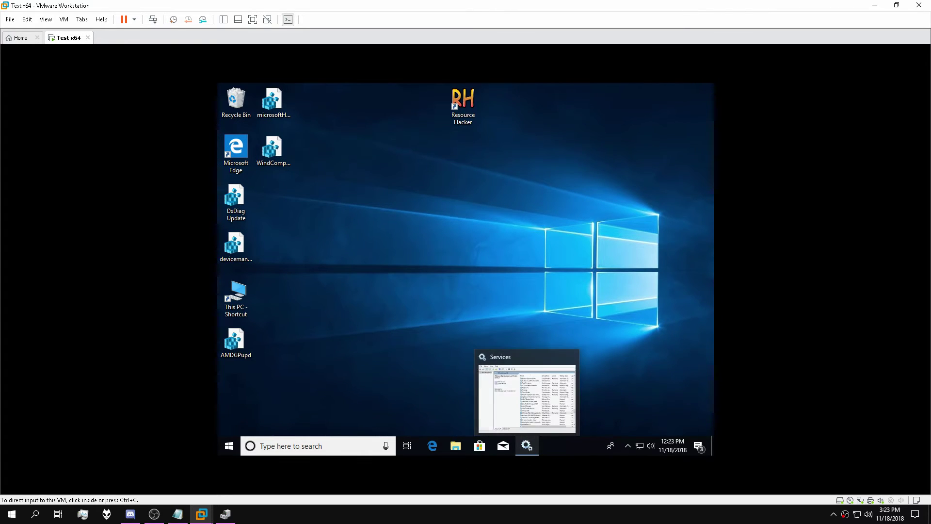
Step: Reopen Task Manager and inspect the Windows Compatibility Service entry among the background processes, collapsing it again when done
right_click(558, 444)
left_click(599, 395)
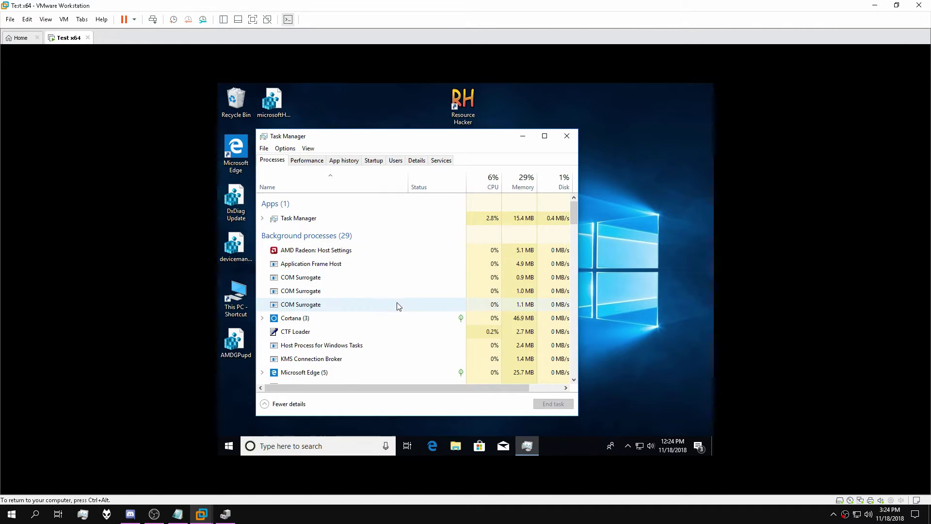
scroll(397, 303, "down", 4)
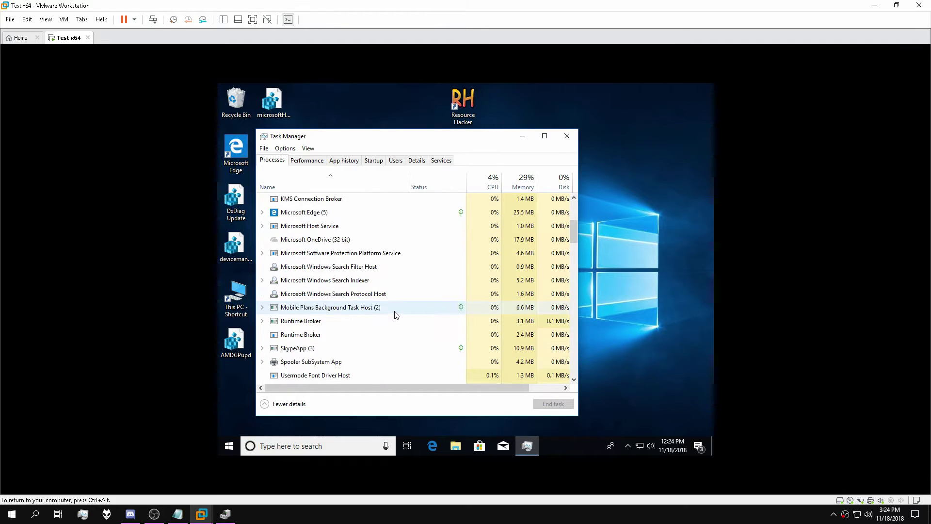
scroll(397, 315, "down", 3)
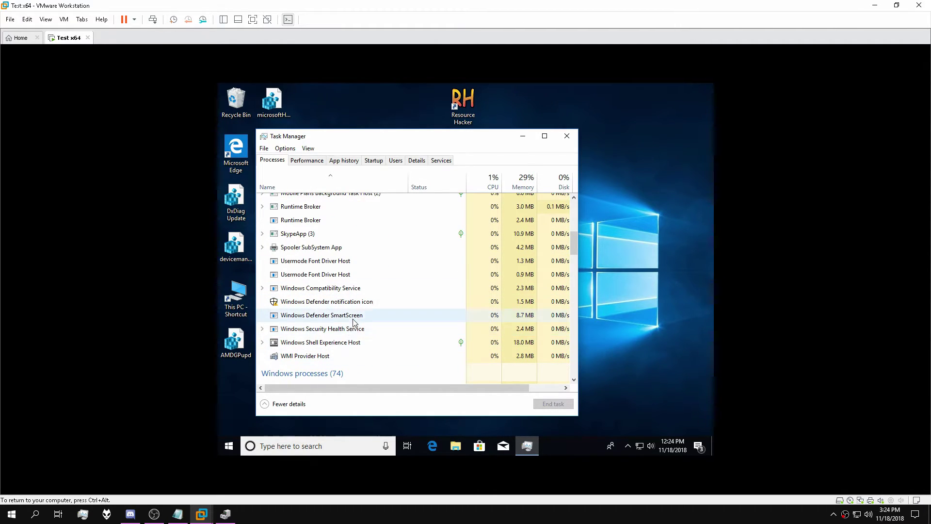
left_click(307, 288)
left_click(262, 289)
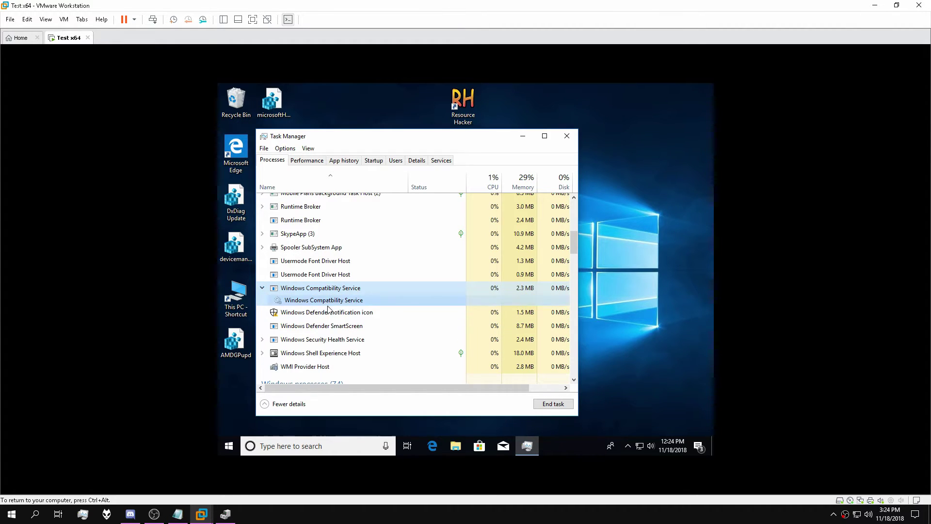
scroll(329, 309, "down", 2)
left_click(262, 265)
Step: Inspect the Microsoft Host Service and AMD Radeon: Host Settings processes, and close Task Manager
scroll(323, 267, "up", 3)
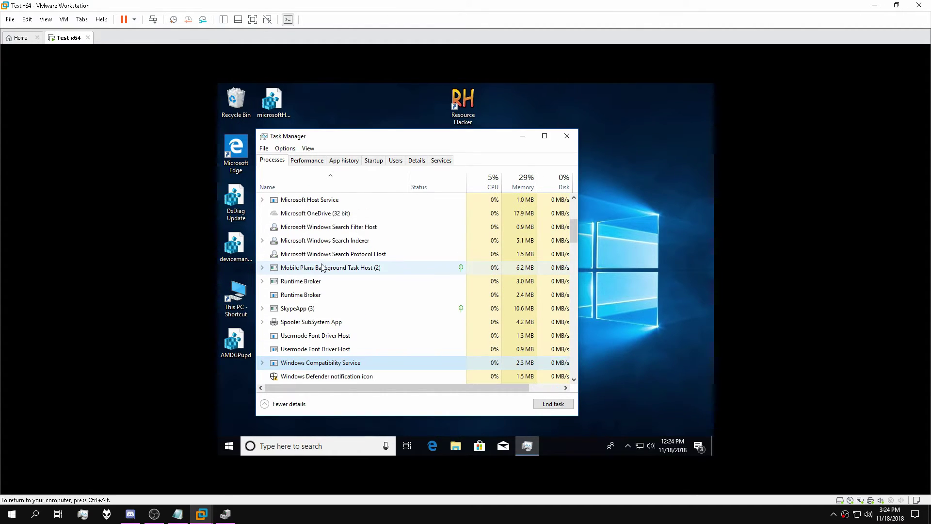
scroll(322, 267, "up", 1)
left_click(263, 244)
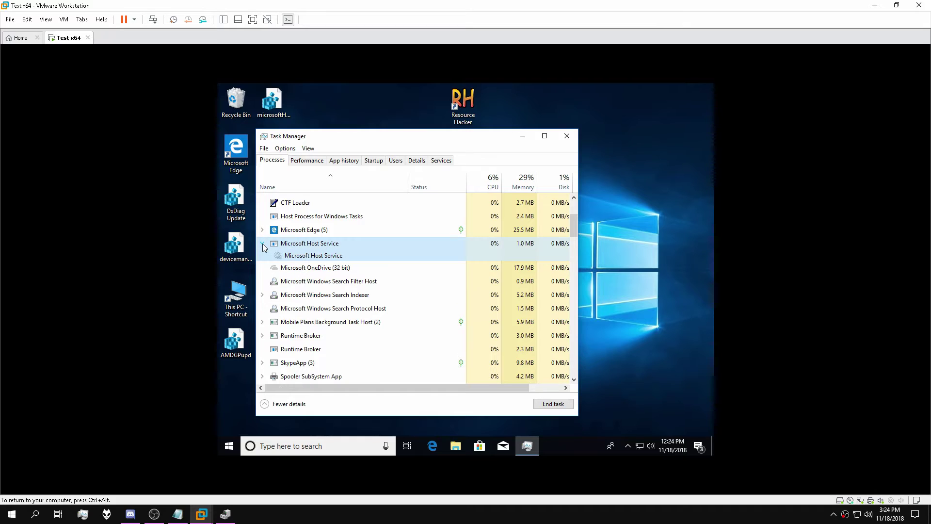
left_click(263, 245)
scroll(281, 251, "up", 3)
left_click(297, 251)
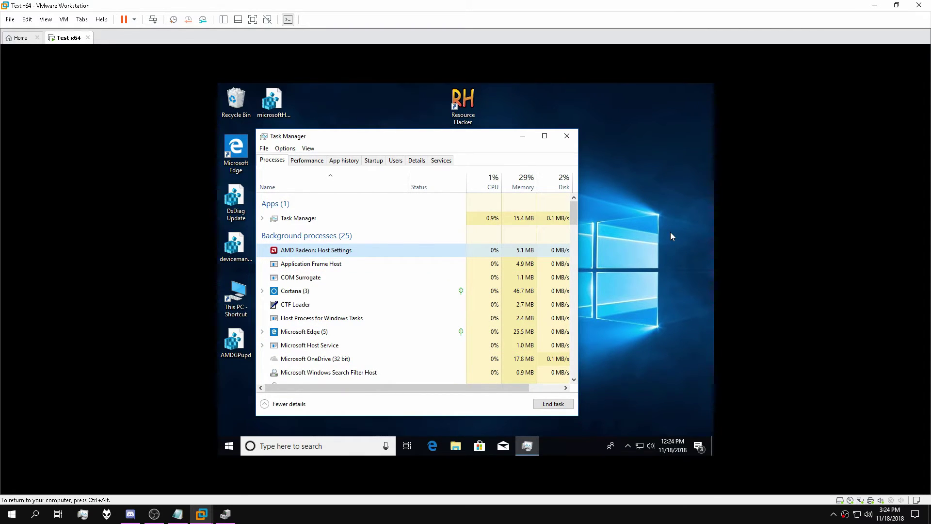
left_click(567, 136)
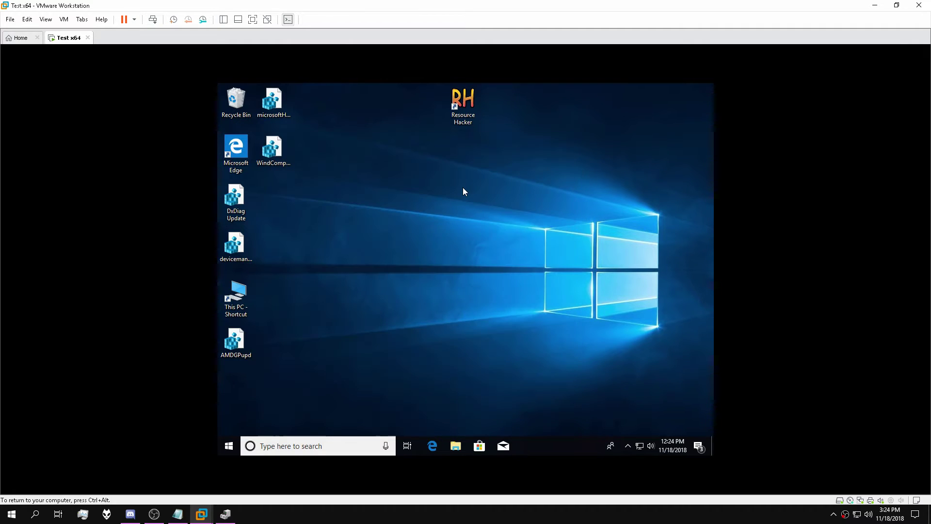
Step: Find the VMware CAF AMQP communication service in Task Manager's services and widen the Name column to show full service names
right_click(537, 445)
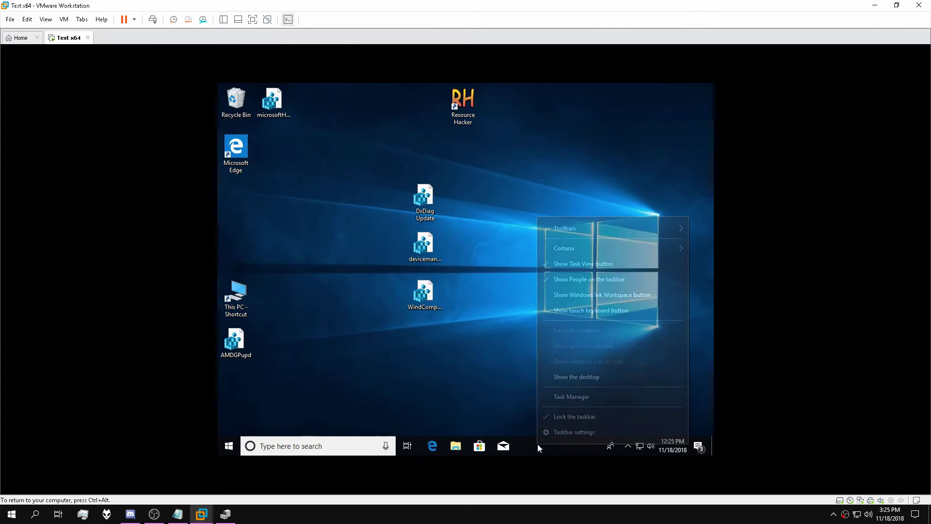
left_click(597, 396)
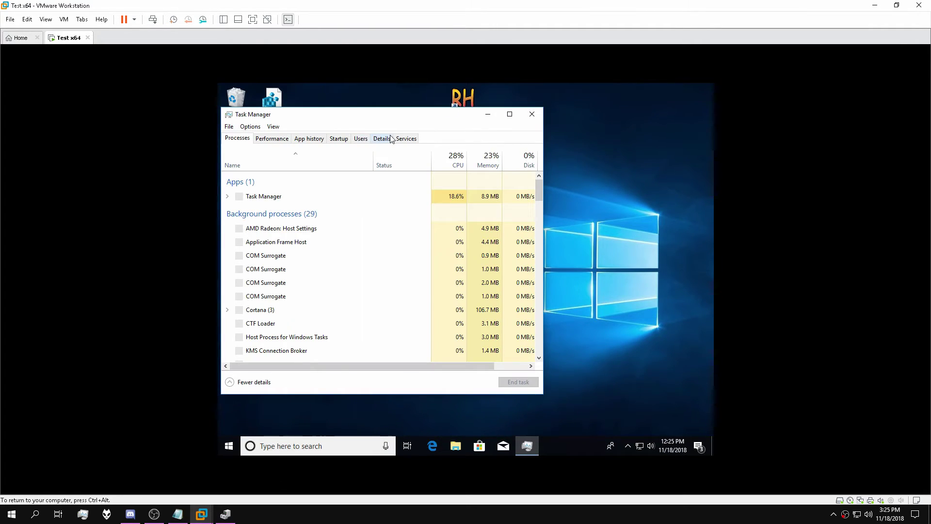
left_click(393, 138)
scroll(520, 176, "down", 15)
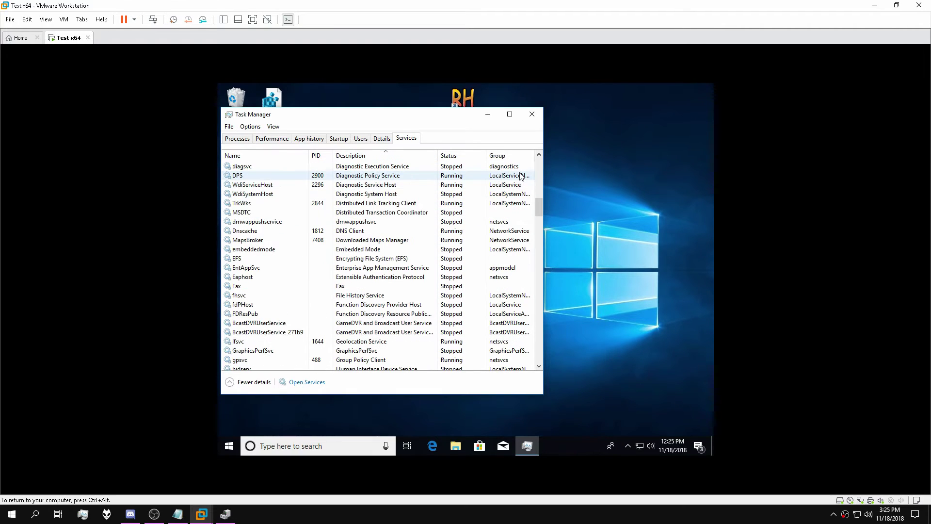
left_click_drag(537, 208, 536, 321)
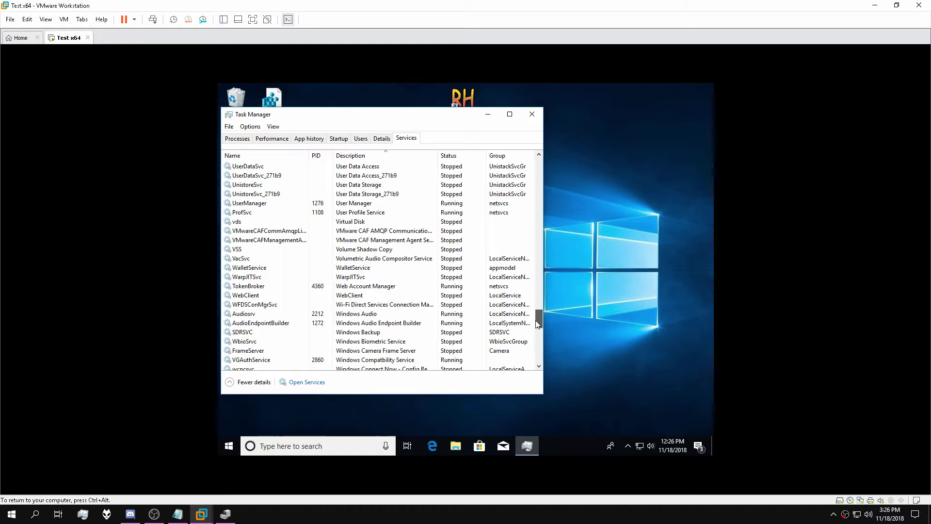
left_click(377, 230)
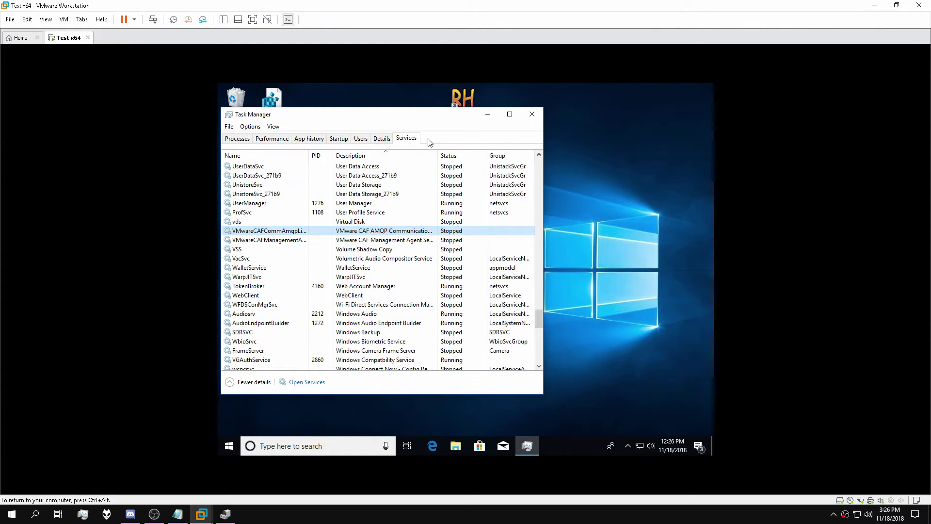
left_click_drag(309, 155, 345, 160)
Step: Launch regedit and place its window beside the service names in Task Manager
left_click(330, 439)
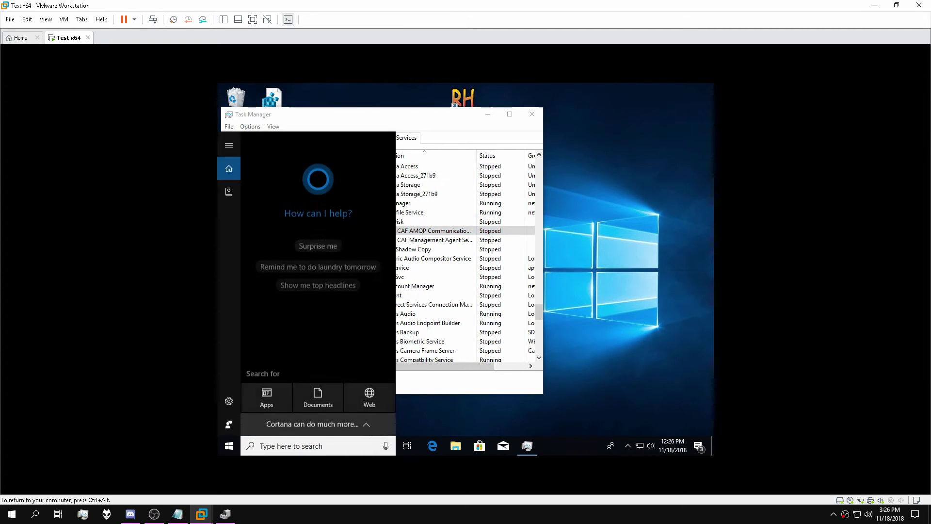
type("regedit")
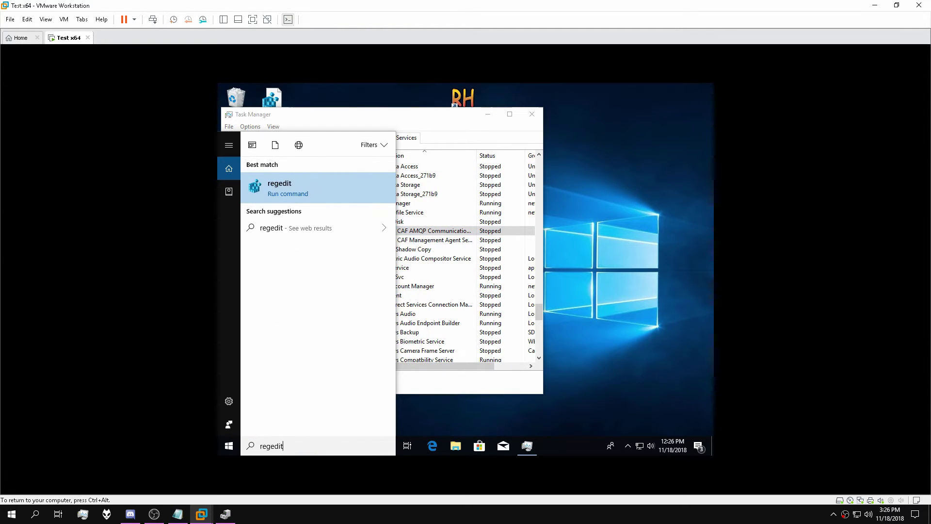
key("Return")
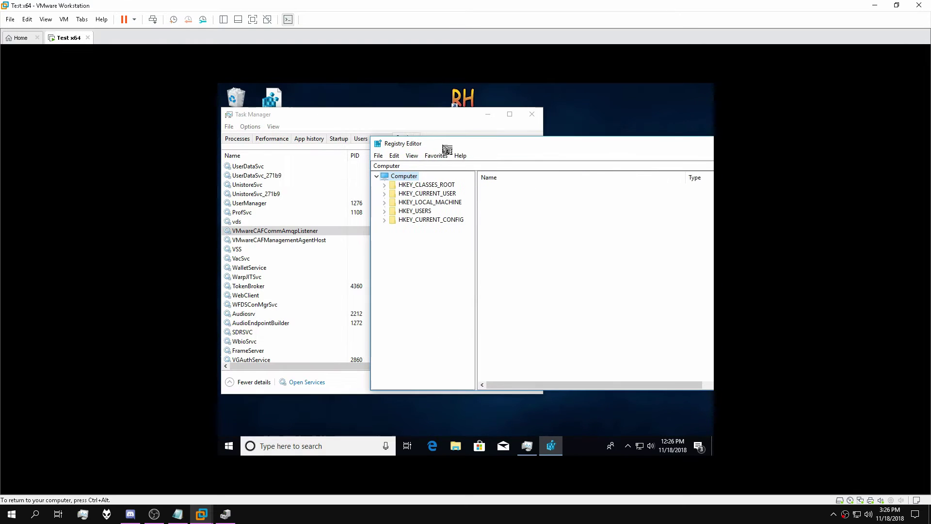
left_click_drag(440, 149, 487, 154)
Step: Search the registry for VMwareCAFCommAmqpListener across keys, values and data
left_click(443, 160)
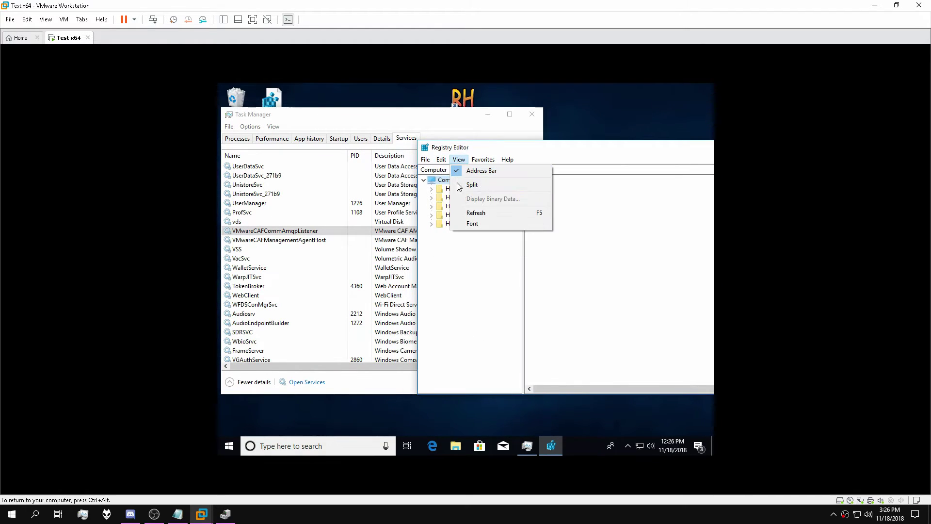
left_click(474, 237)
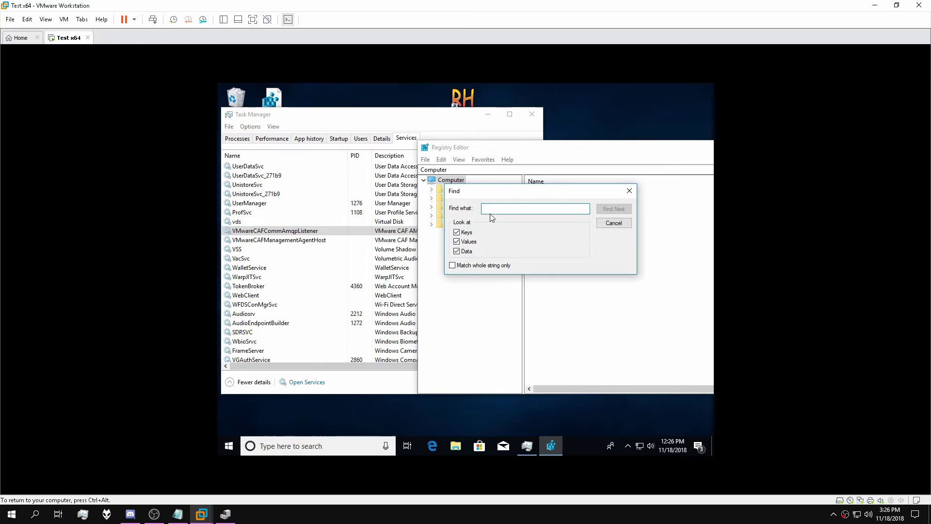
type("VMwareCAFCommAmqpListener")
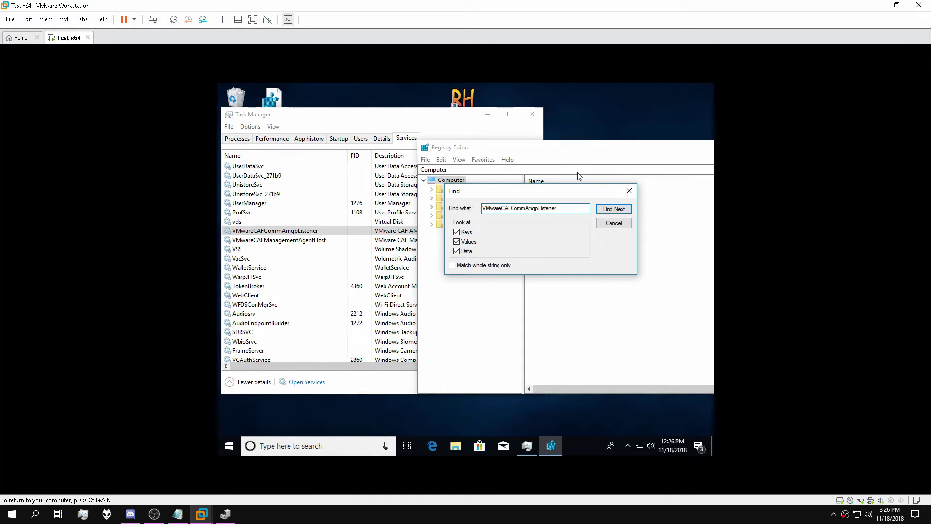
left_click(613, 209)
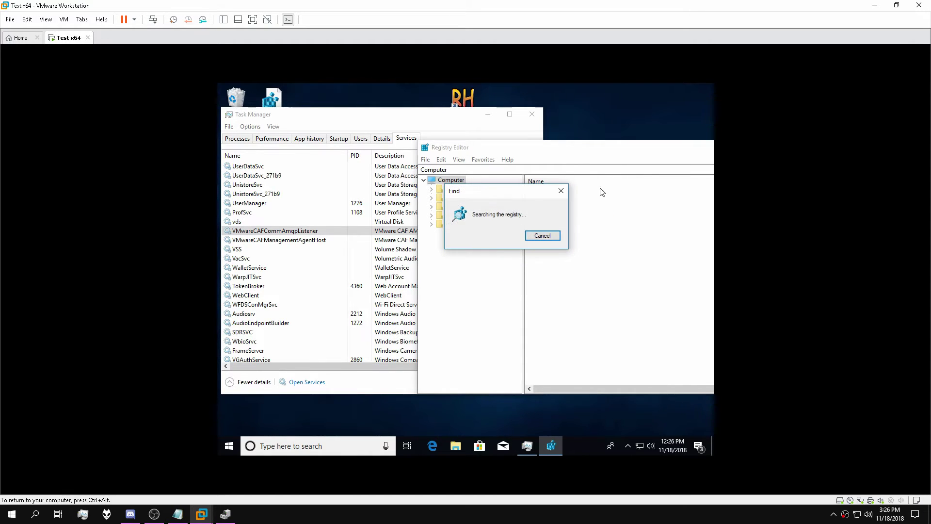
mouse_move(551, 445)
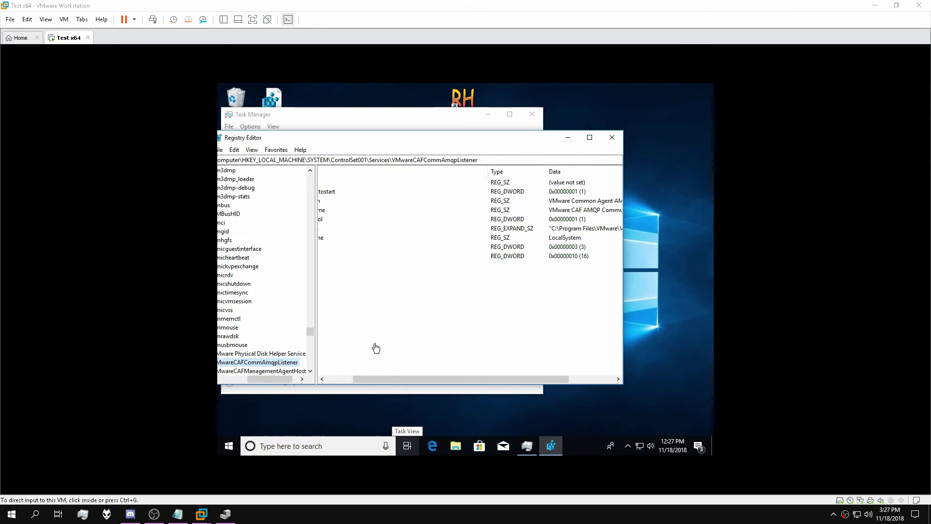
Step: Set the Description value of the VMwareCAFCommAmqpListener key to "Microsoft Agent AMQP Communication Service"
left_click_drag(485, 379, 393, 368)
double_click(342, 200)
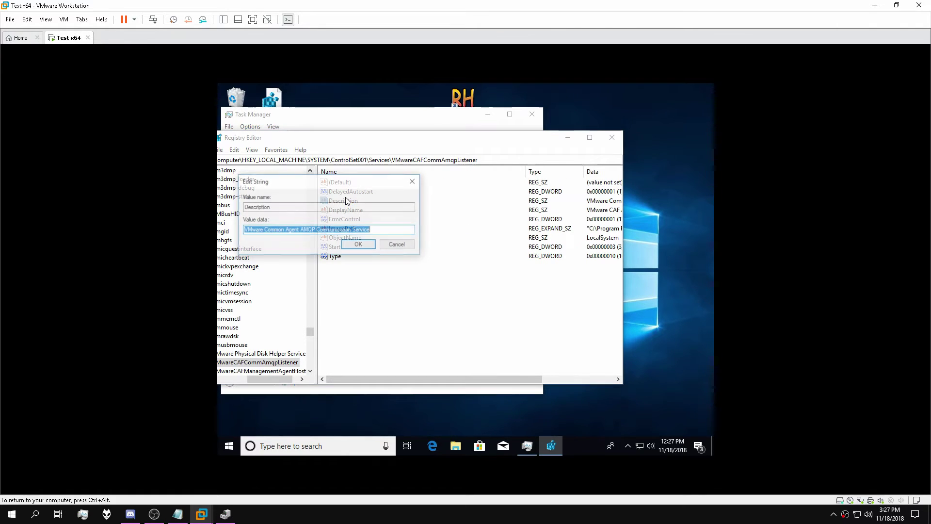
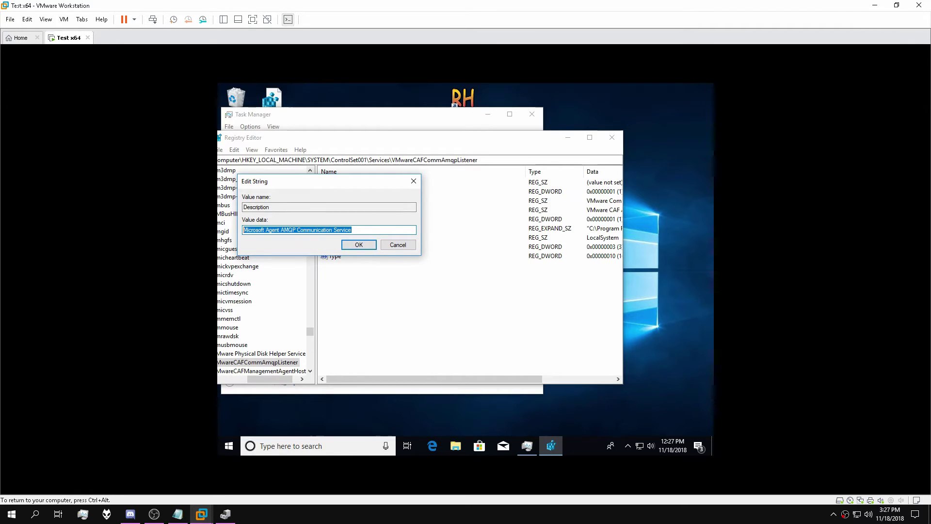
left_click(358, 245)
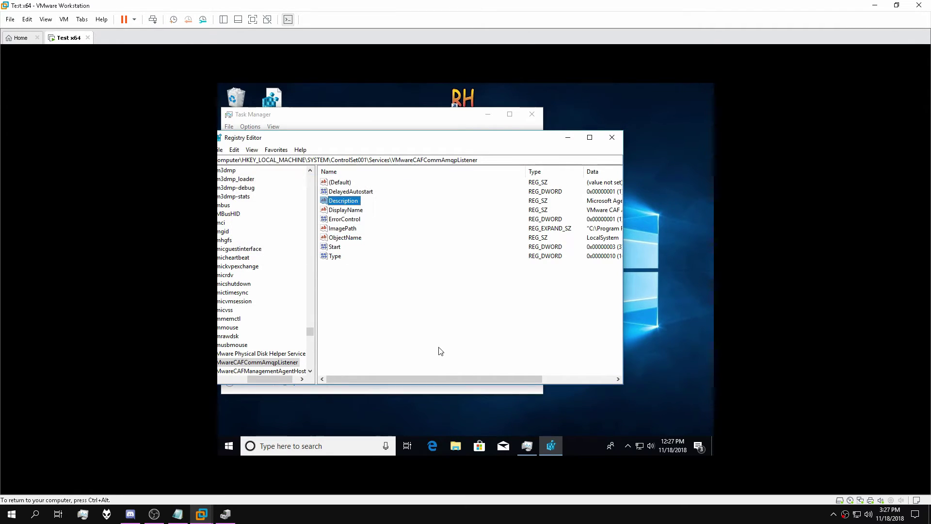
mouse_move(414, 378)
left_mouse_down()
mouse_move(432, 379)
mouse_move(399, 376)
left_mouse_up()
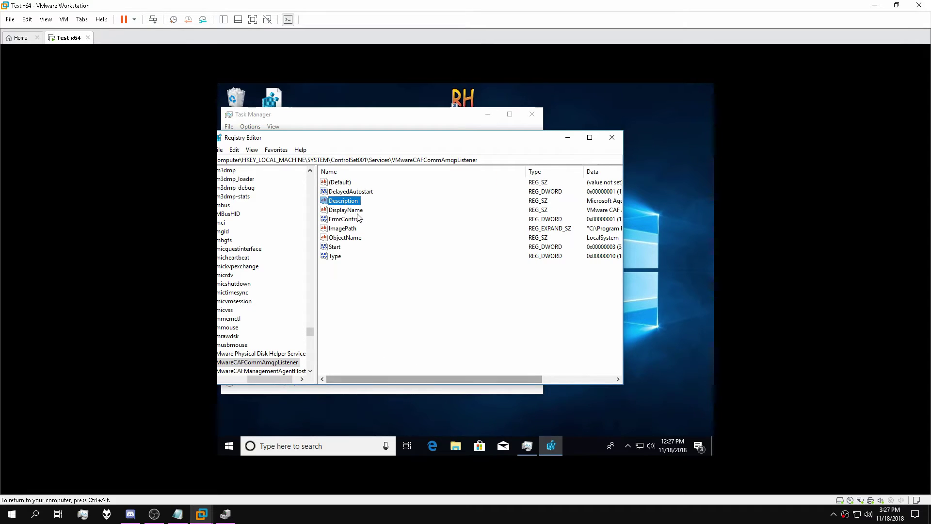
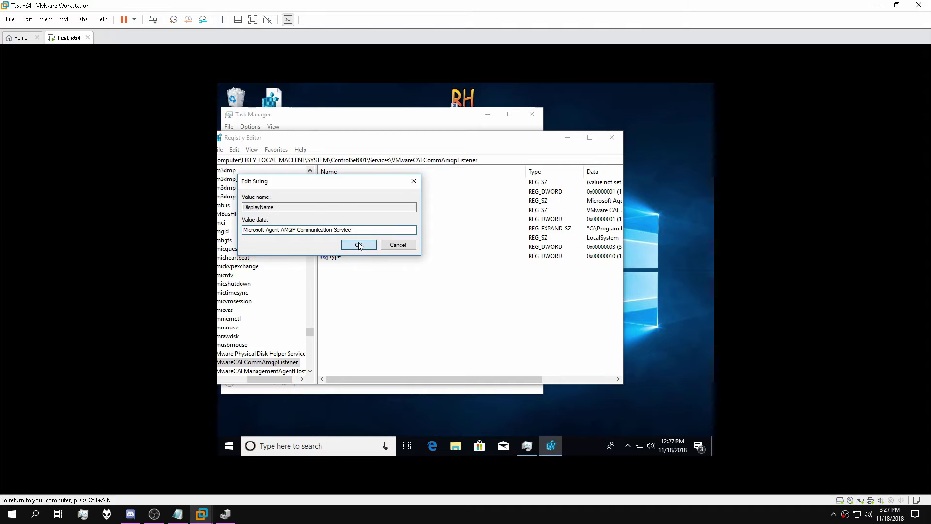
Step: Set the listener key's DisplayName to "Microsoft Agent AMQP Communication Service" and enlarge the registry window to show names and data together
left_click(360, 245)
left_click_drag(404, 380, 514, 377)
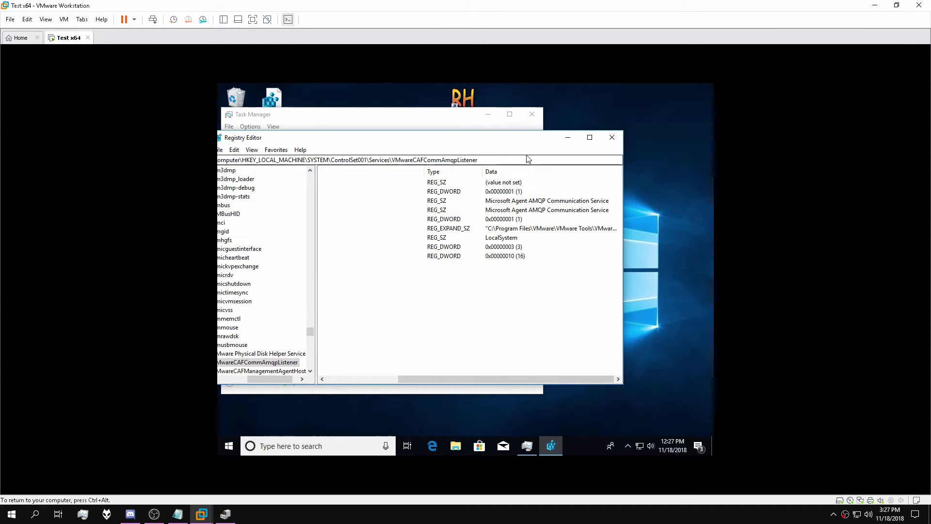
left_click_drag(513, 138, 466, 138)
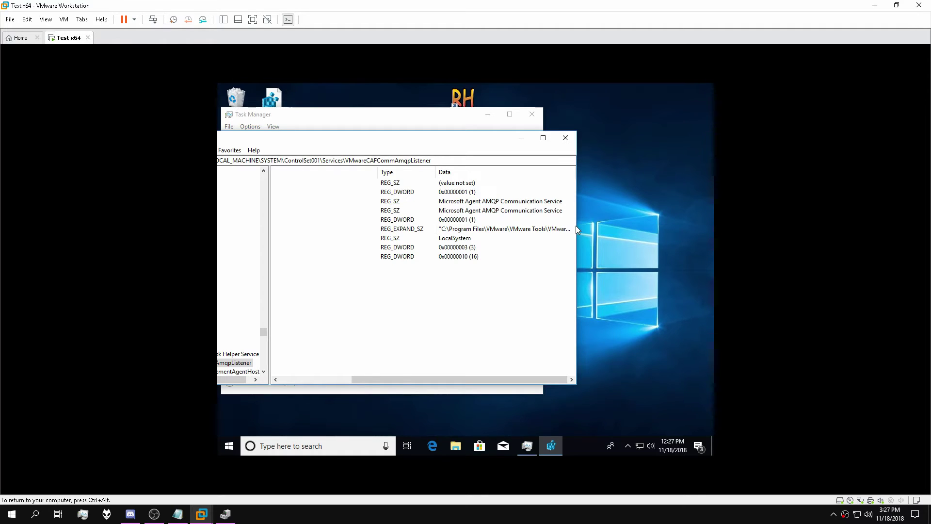
left_click_drag(575, 226, 662, 230)
left_click_drag(401, 143, 473, 140)
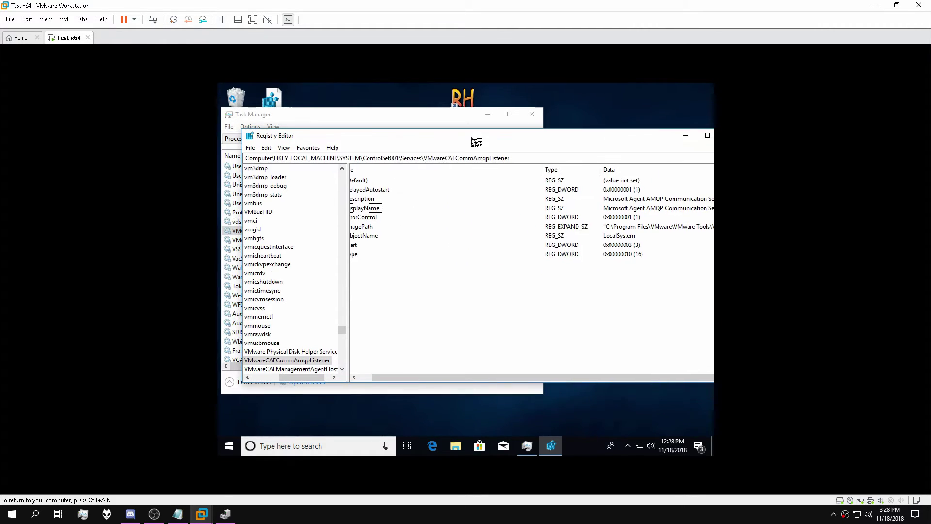
left_click_drag(427, 377, 402, 379)
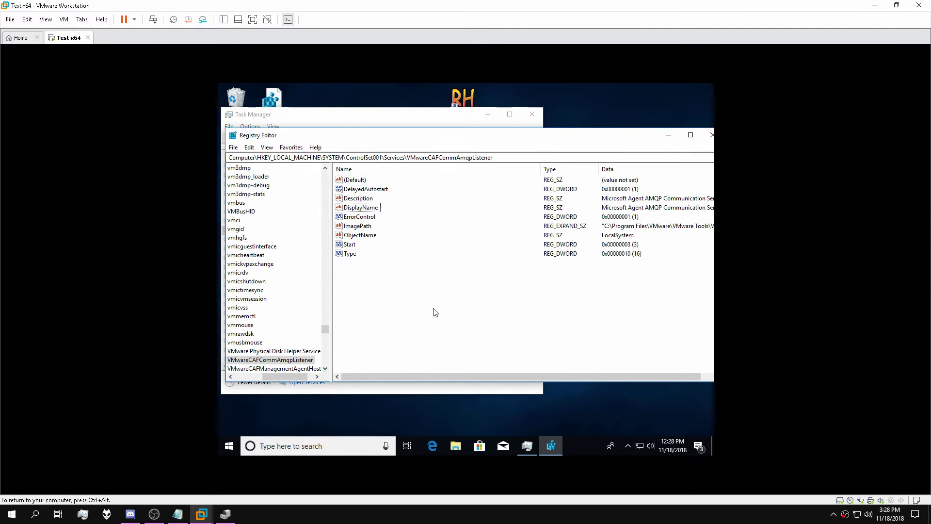
Step: Continue the registry search for further VMwareCAFCommAmqpListener entries through to the end of the registry
key("F3")
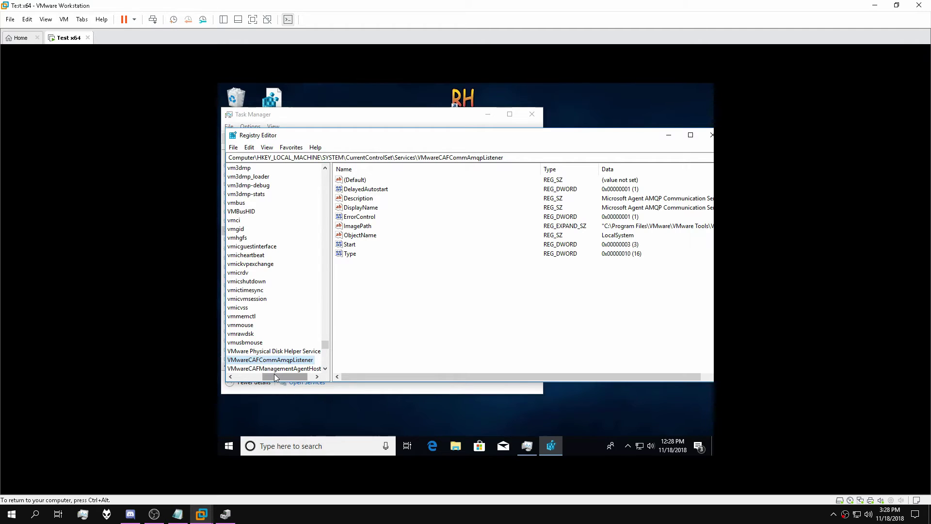
key("F3")
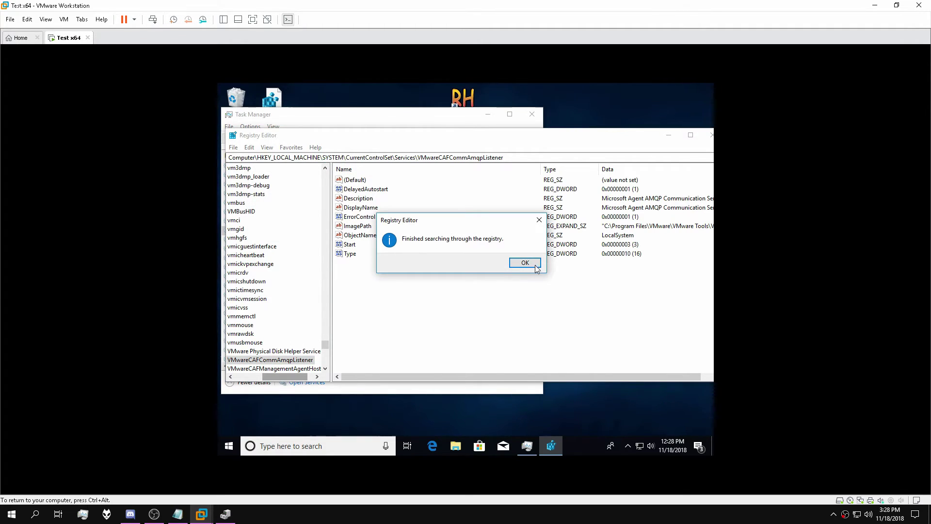
left_click(535, 266)
left_click_drag(286, 374, 253, 374)
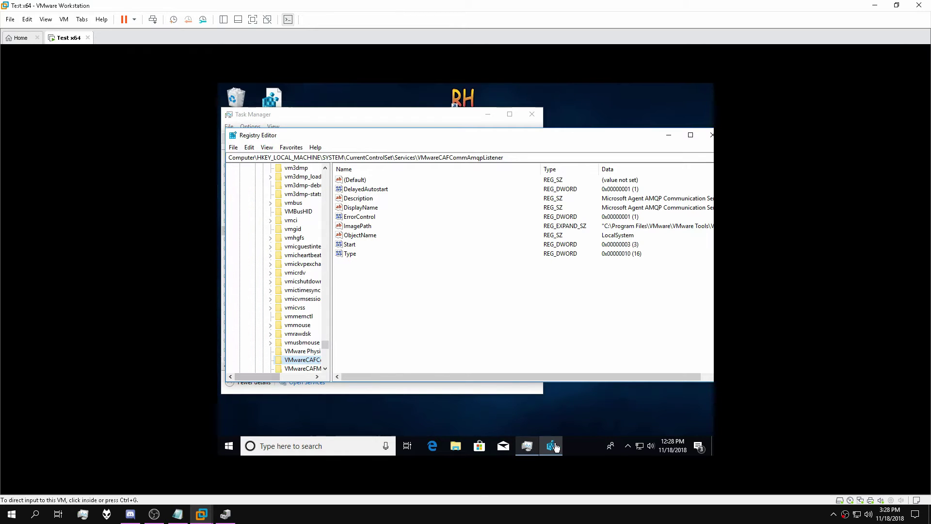
Step: Look up the VMware CAF Management Agent service in Task Manager and open the VMwareCAFManagementAgentHost key under CurrentControlSet\Services
left_click(530, 447)
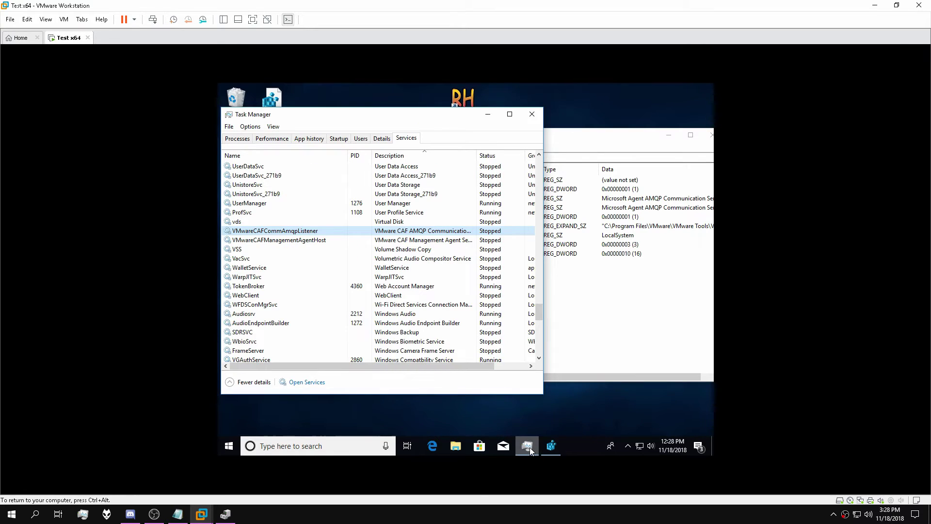
left_click(405, 245)
left_click(661, 293)
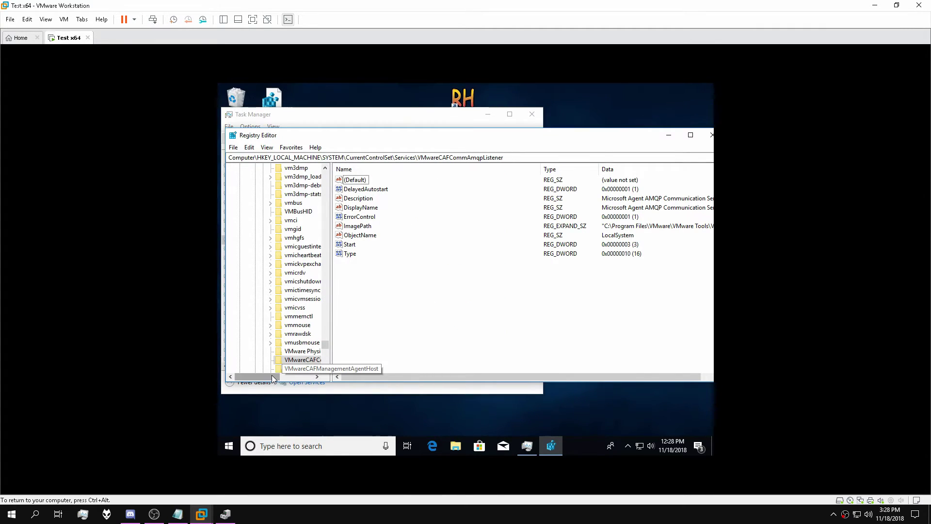
left_click_drag(272, 375, 291, 374)
left_click(294, 370)
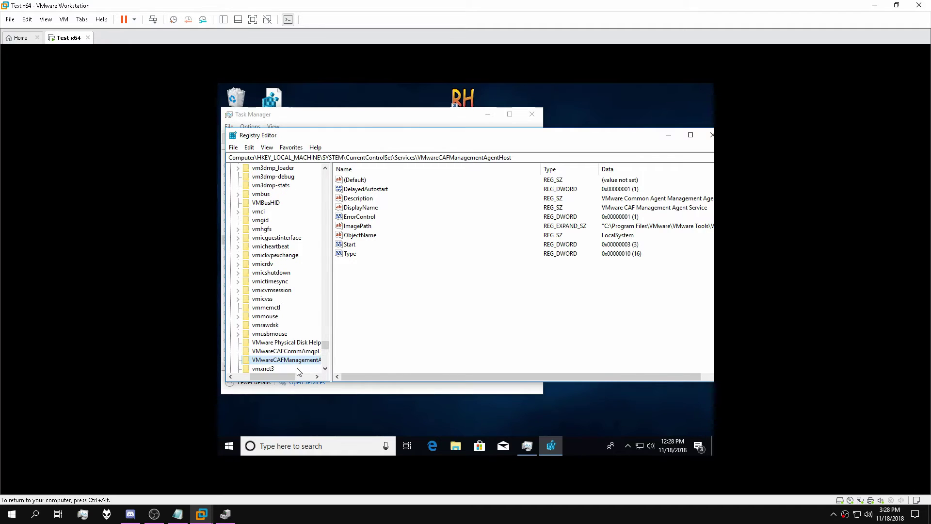
Step: Set the VMwareCAFManagementAgentHost key's Description to "Microsoft Agent Management Agent Service" and its DisplayName to "Microsoft CAF Management Agent Service"
double_click(362, 200)
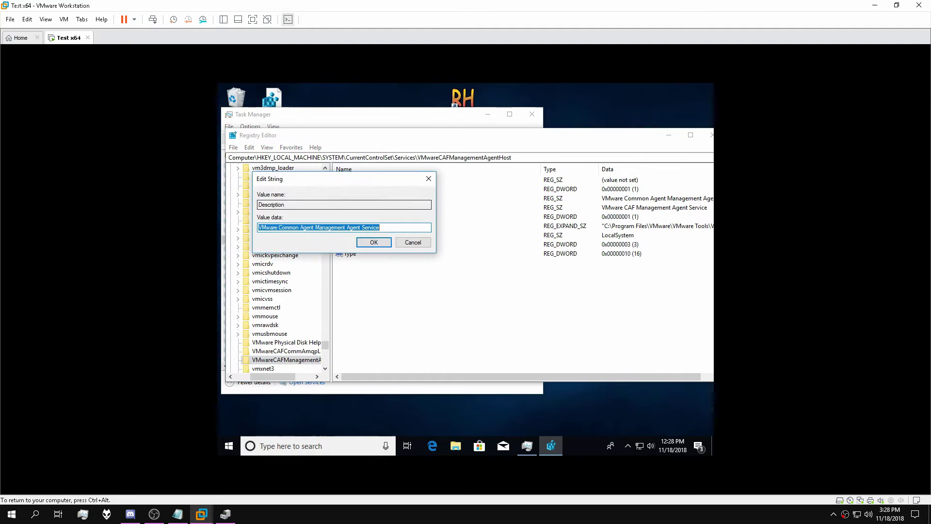
left_click(279, 227)
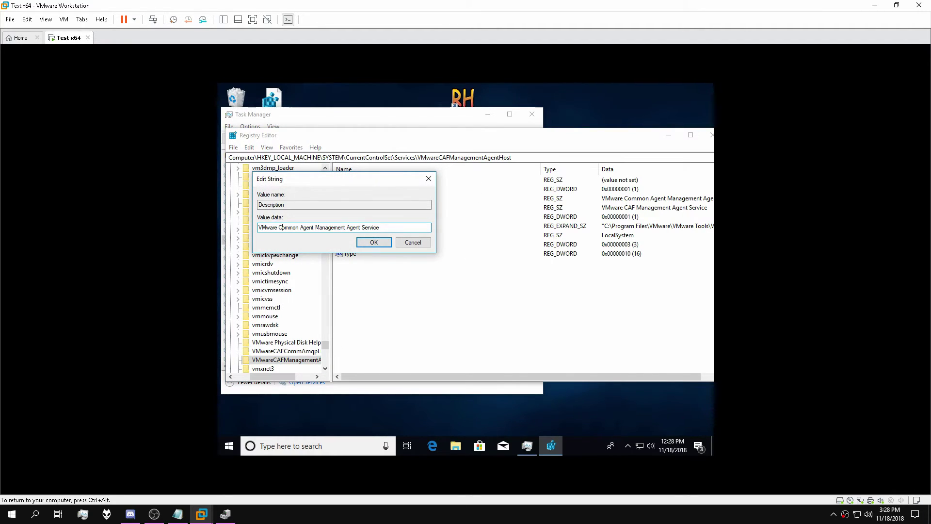
left_click_drag(266, 227, 216, 228)
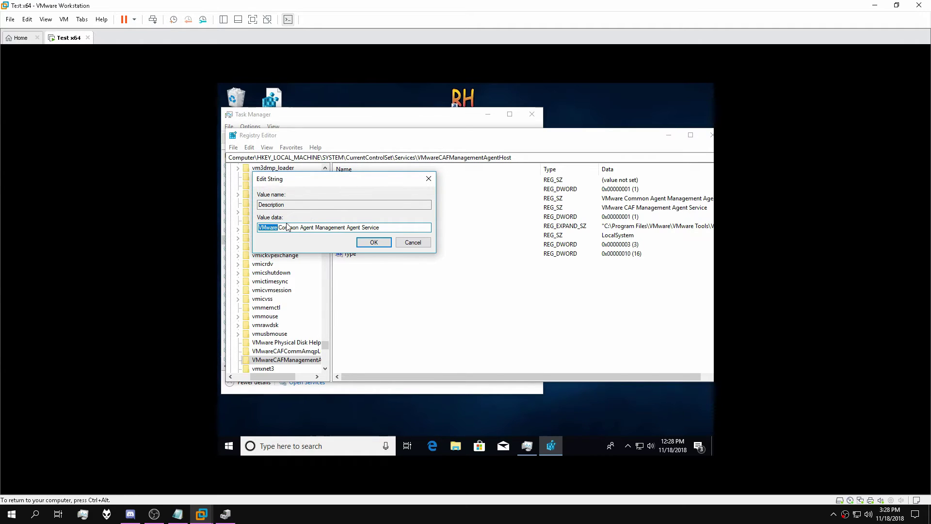
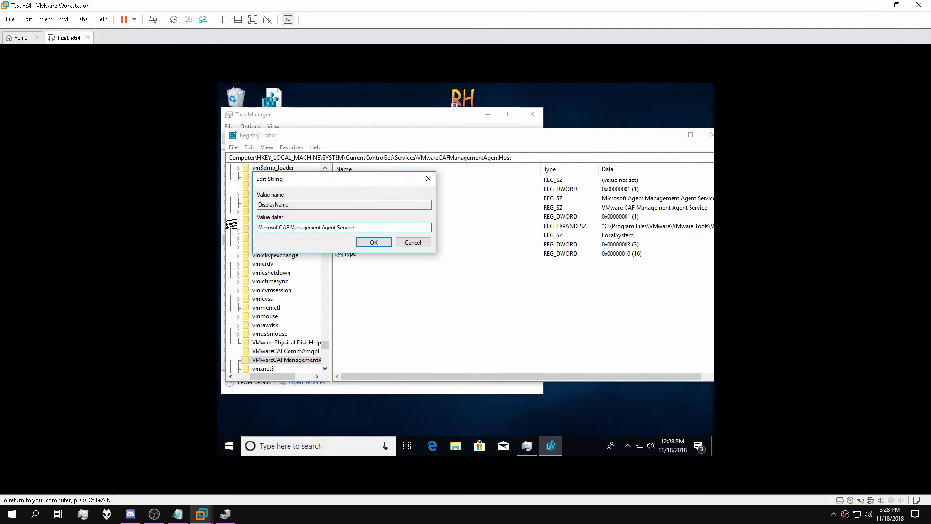
left_click(375, 242)
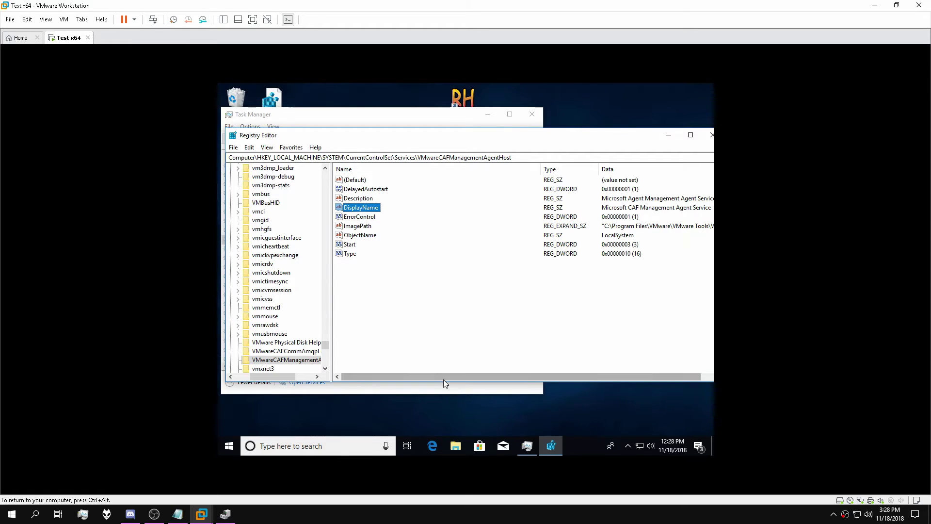
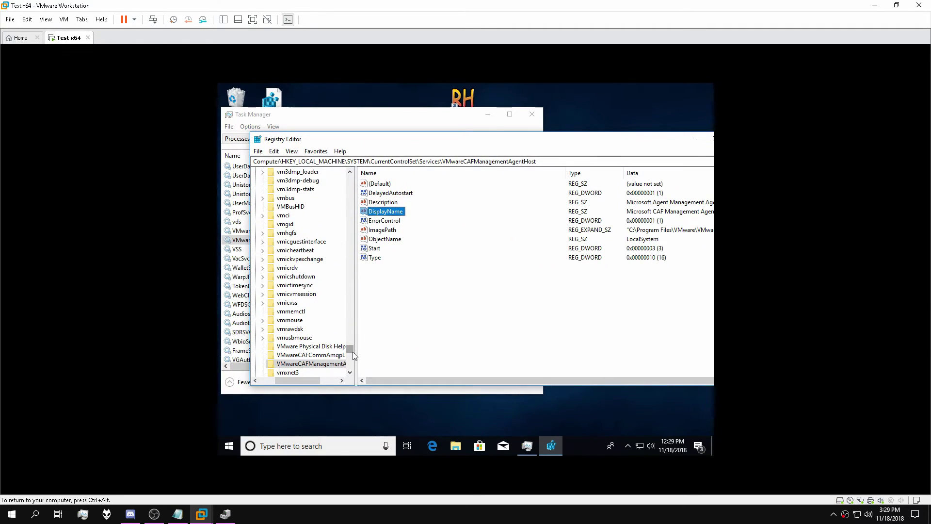
Step: Export the entire registry from the Computer root to the Desktop as FINALSERVICEUPDATE and locate the exported file there
left_click_drag(350, 350, 351, 180)
left_click_drag(297, 381, 281, 381)
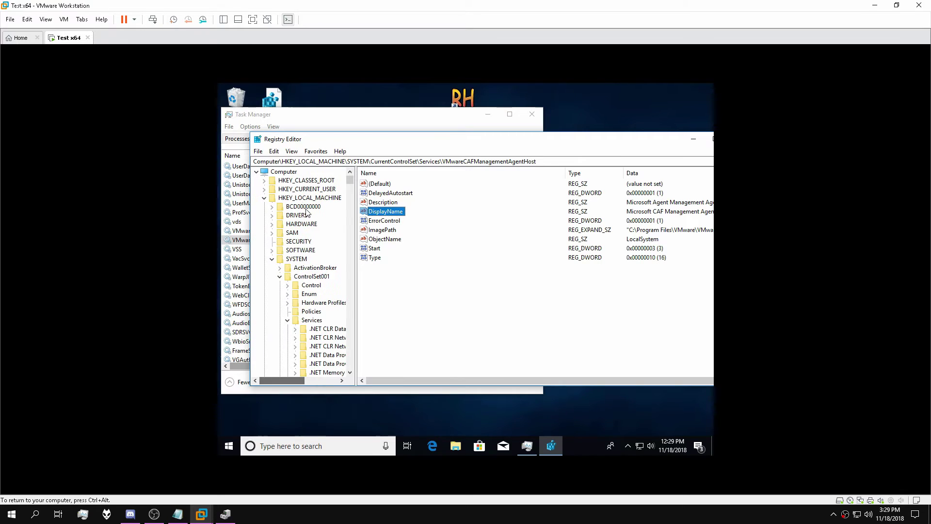
left_click(280, 171)
double_click(280, 172)
double_click(276, 172)
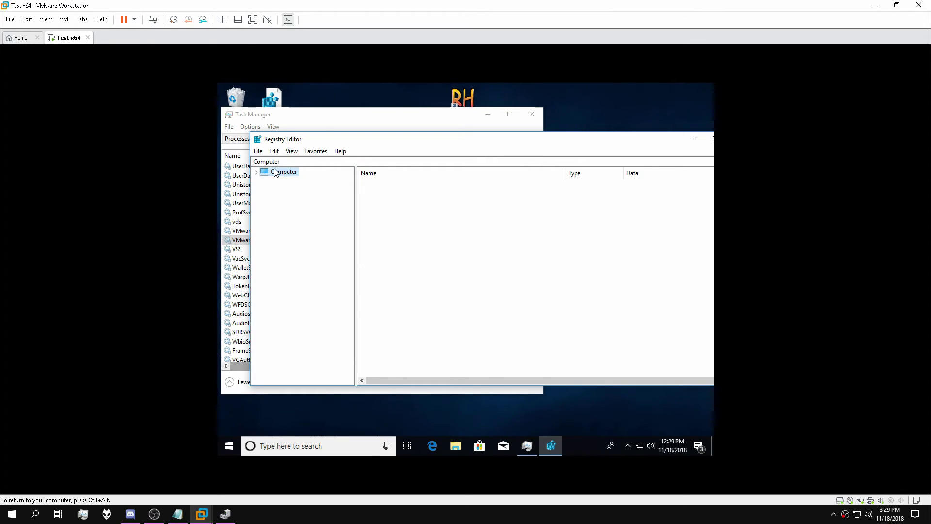
left_click(258, 151)
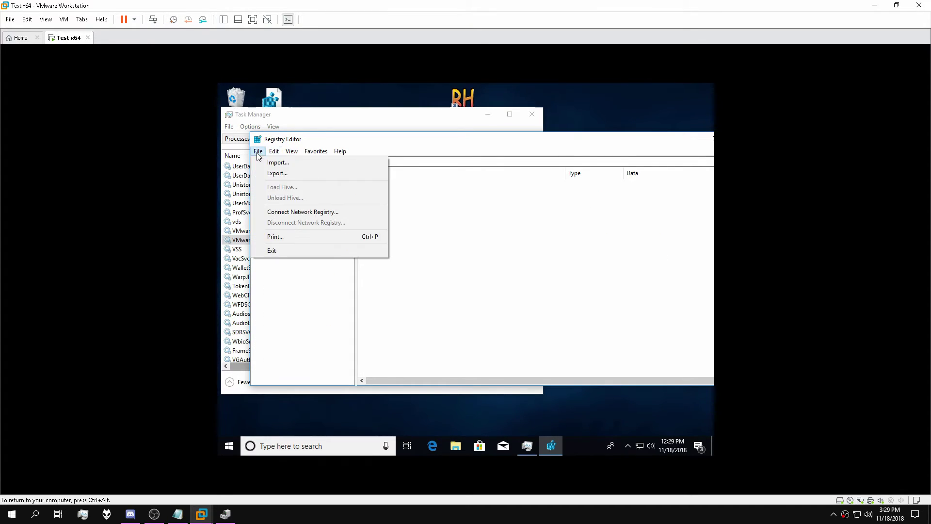
left_click(269, 174)
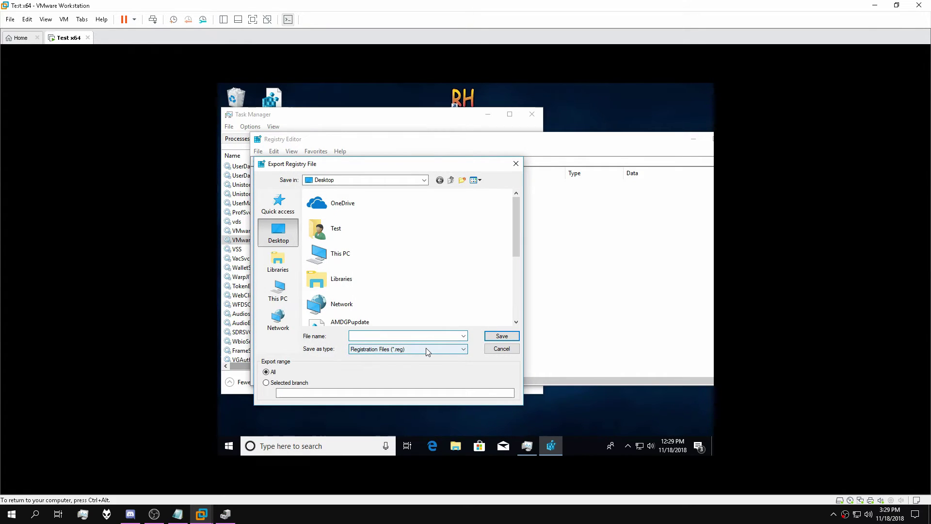
type("FINALSERVICEUPDATE")
left_click(500, 337)
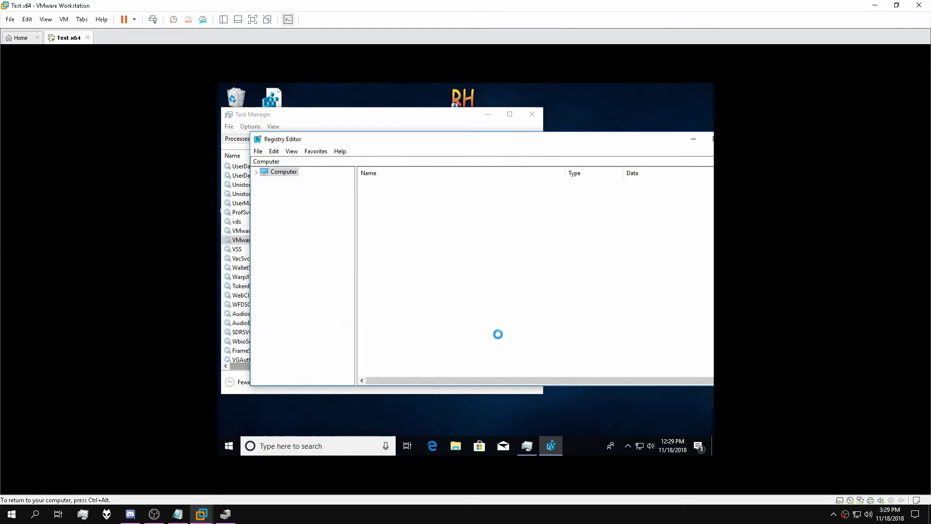
left_click_drag(432, 114, 594, 125)
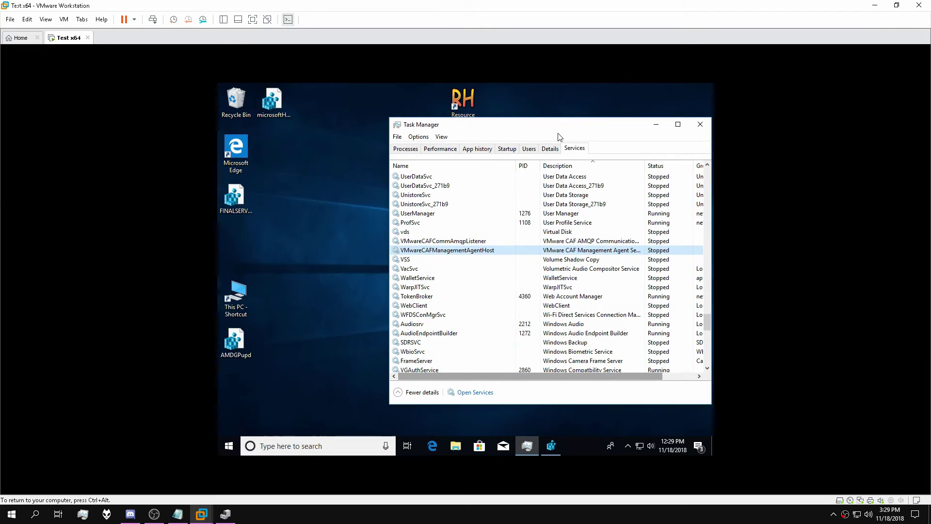
left_click(237, 199)
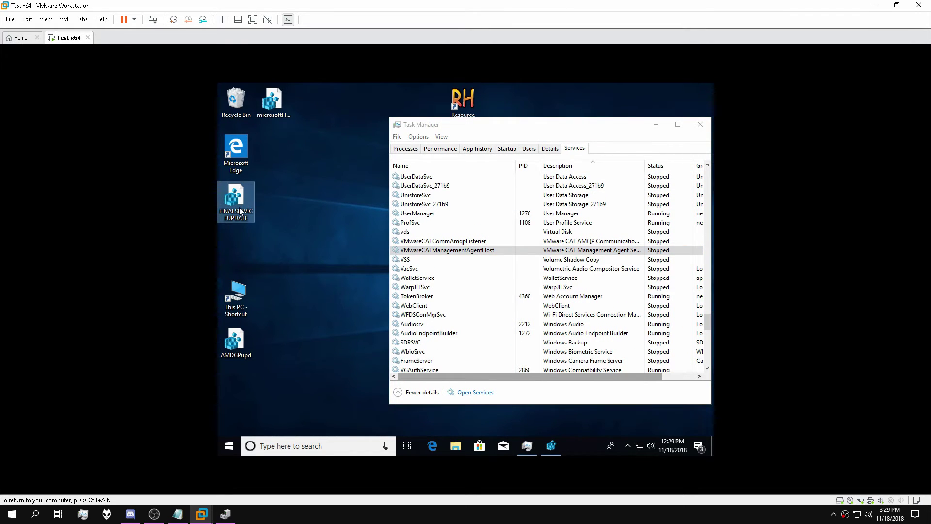
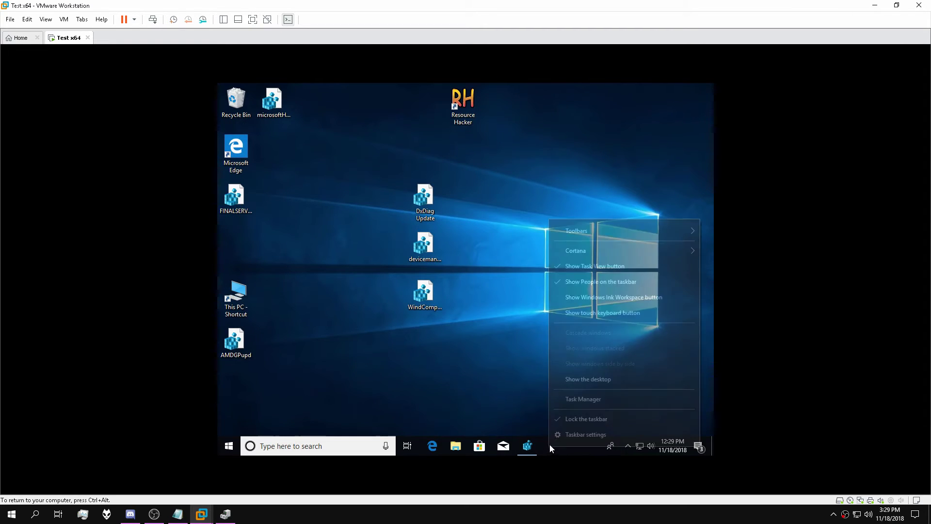
Step: Reopen Task Manager, check the descriptions of the two VMware CAF services in the services list, and close it
left_click(563, 400)
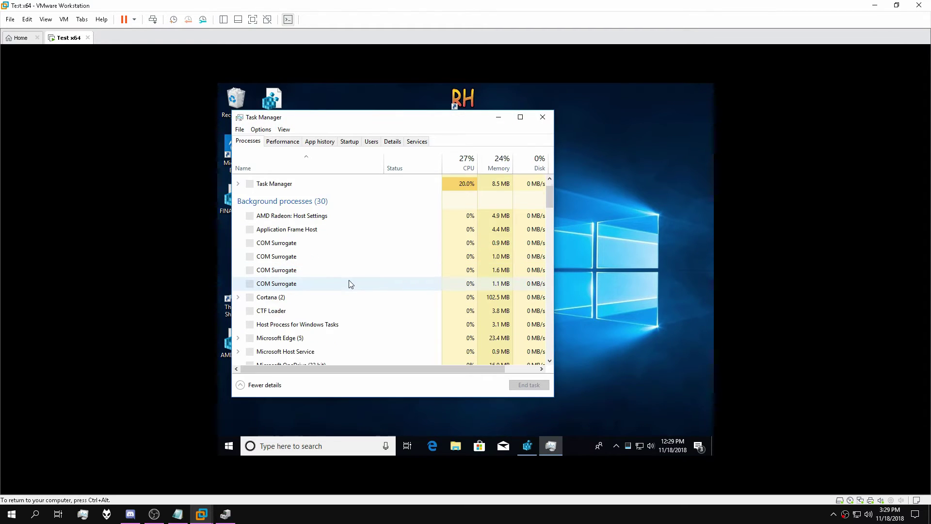
left_click(417, 142)
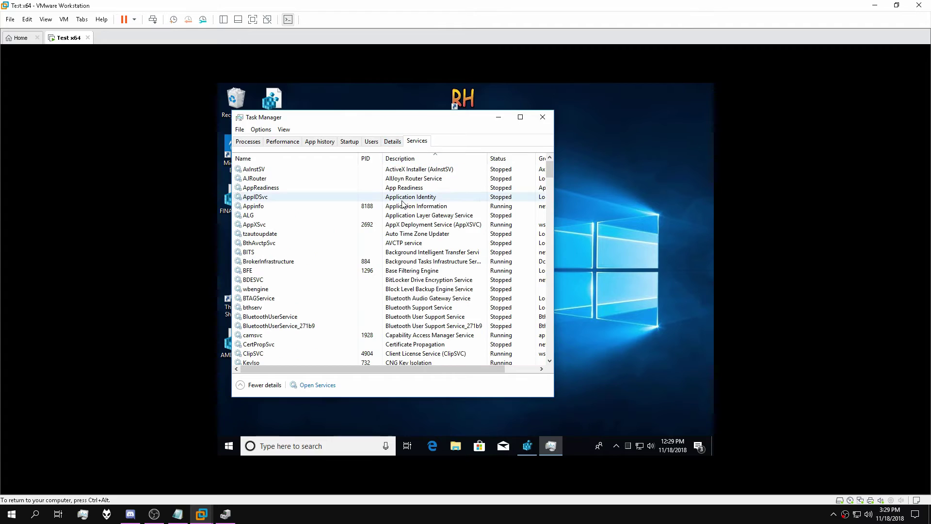
scroll(461, 279, "down", 15)
scroll(462, 280, "down", 20)
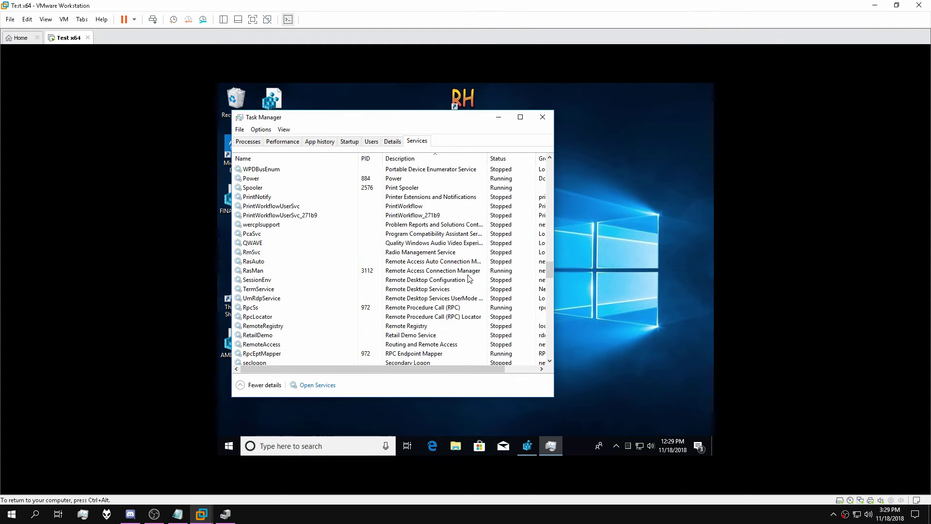
scroll(468, 277, "down", 3)
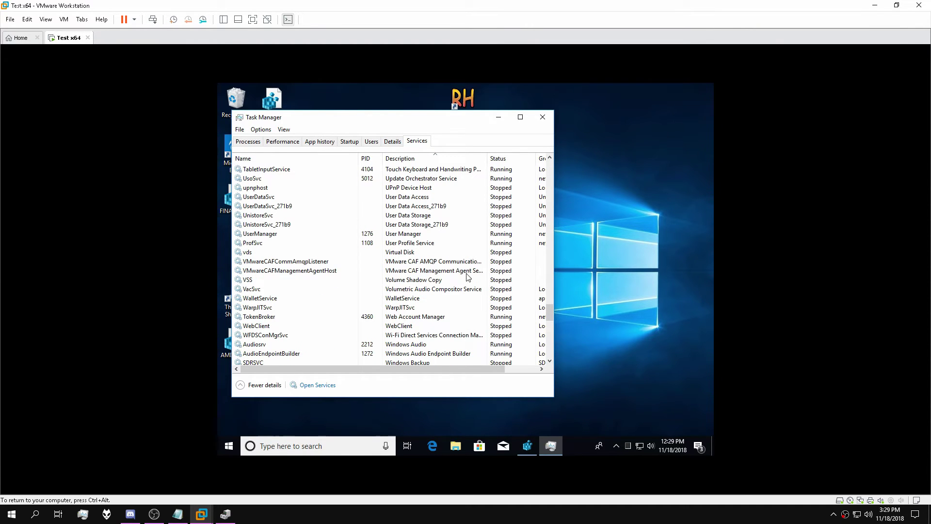
left_click(296, 270)
left_click(542, 118)
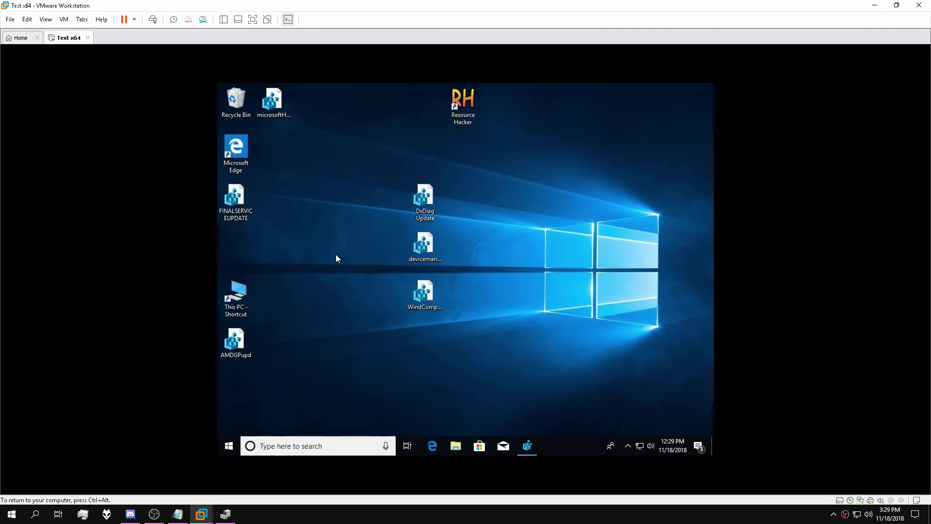
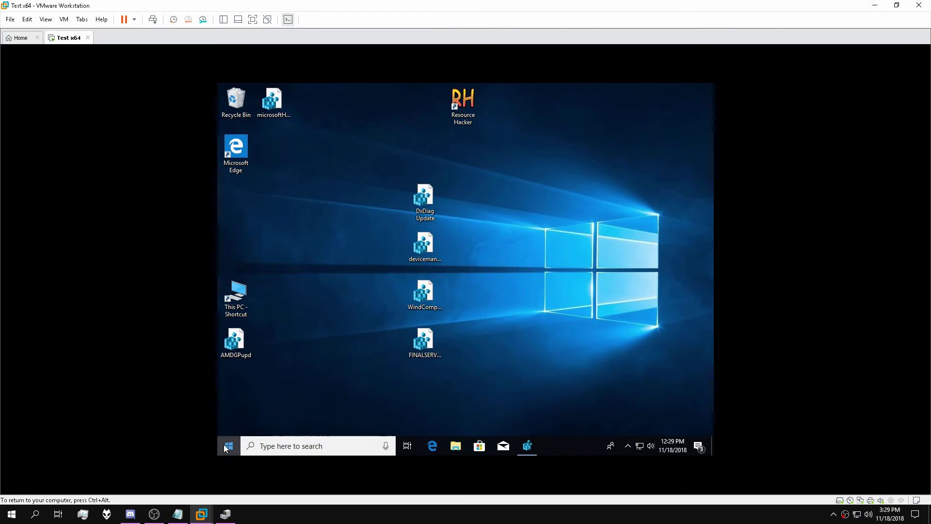
Step: Restart Windows in the virtual machine so the service name changes take effect
left_click(227, 446)
left_click(230, 424)
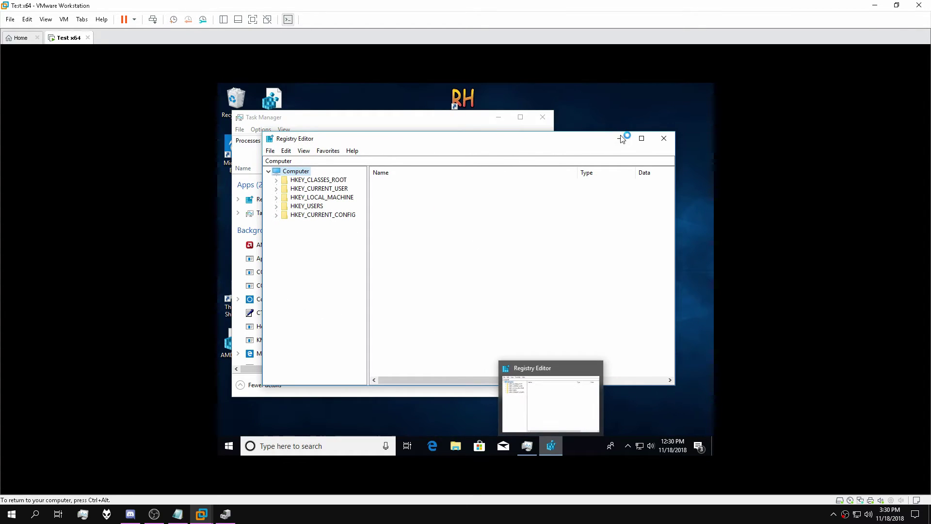
Step: Minimize the registry window and check how Task Manager describes the VMwareCAFCommAmqpListener and neighbouring VMware services
left_click(619, 139)
left_click(415, 143)
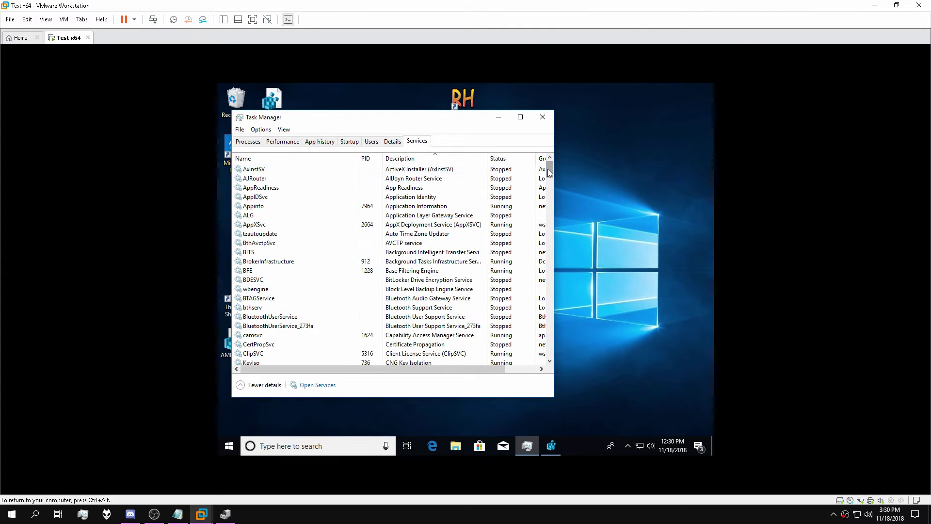
left_click_drag(548, 171, 534, 319)
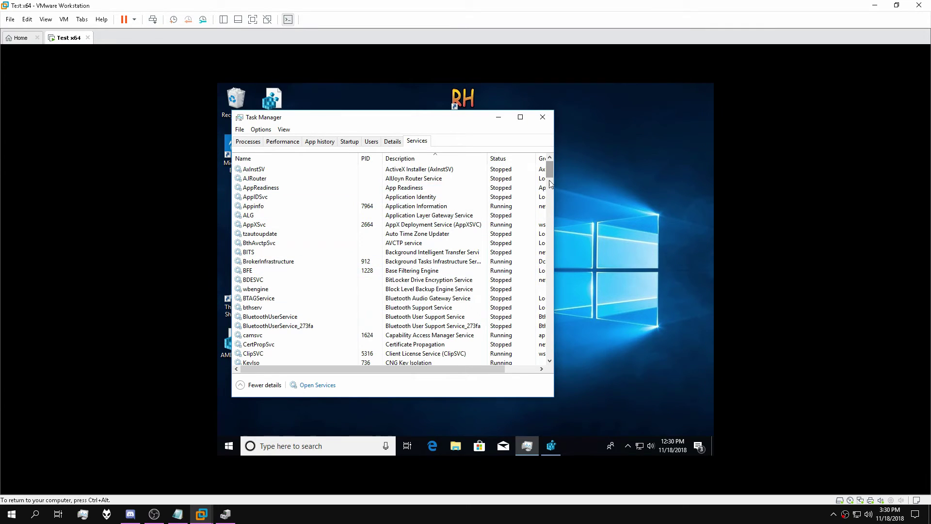
left_click_drag(549, 171, 550, 246)
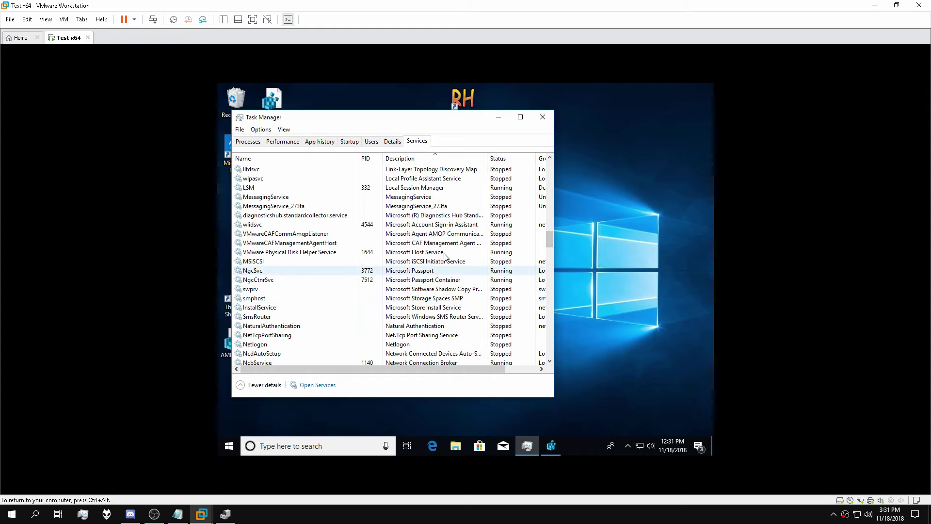
left_click(291, 234)
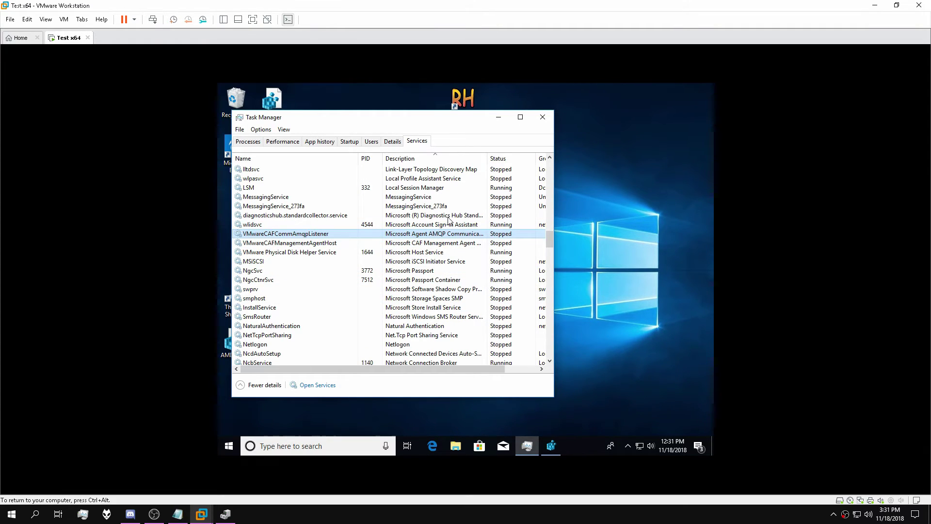
Step: Bring back Registry Editor and search the registry from the Computer root for VMwareCAFCommAmqpListener
left_click(556, 444)
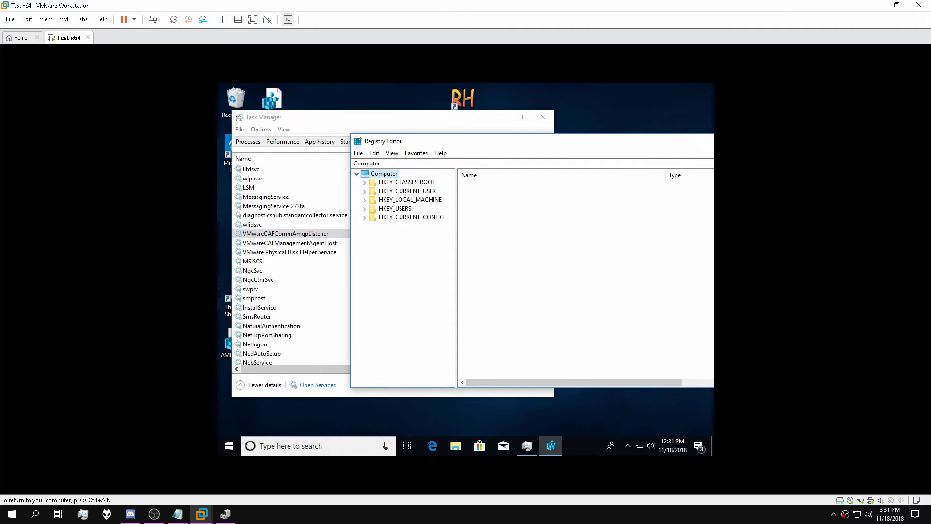
left_click(374, 153)
left_click(401, 233)
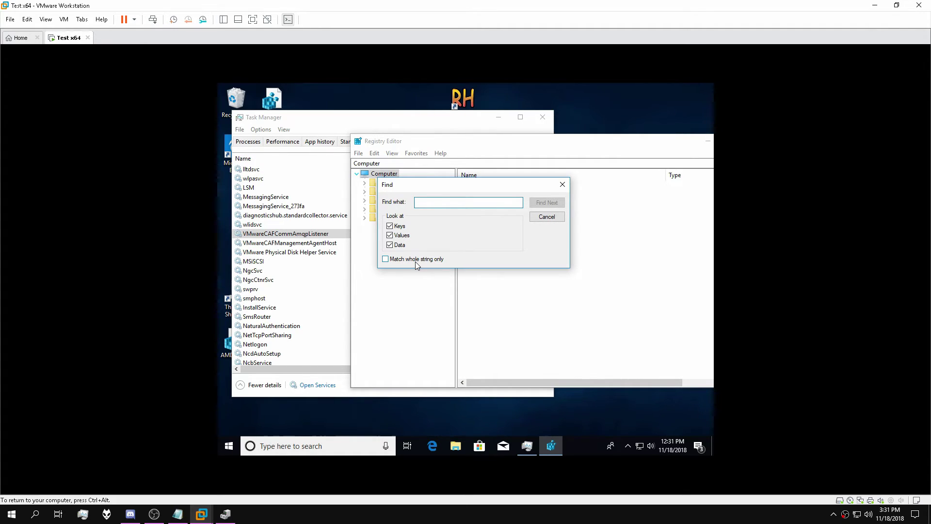
type("VMwareCAFCommAmqpListener")
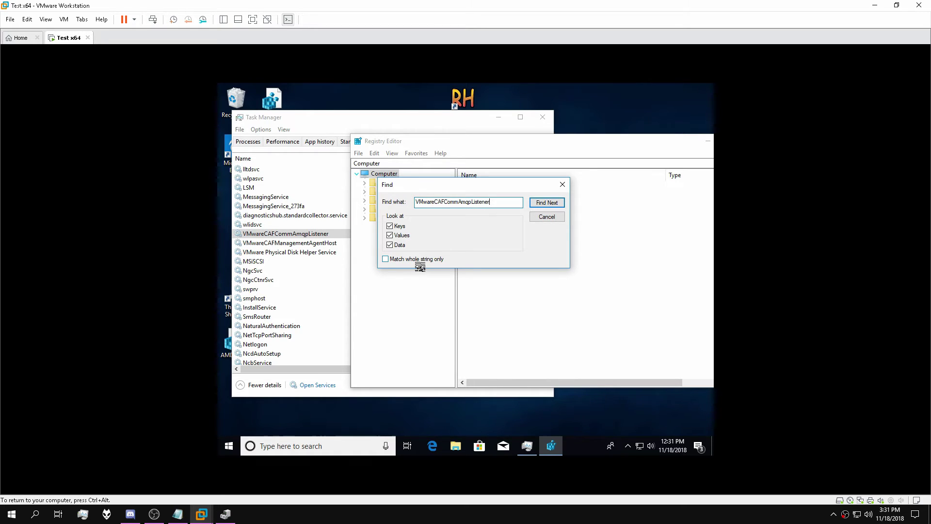
left_click(546, 203)
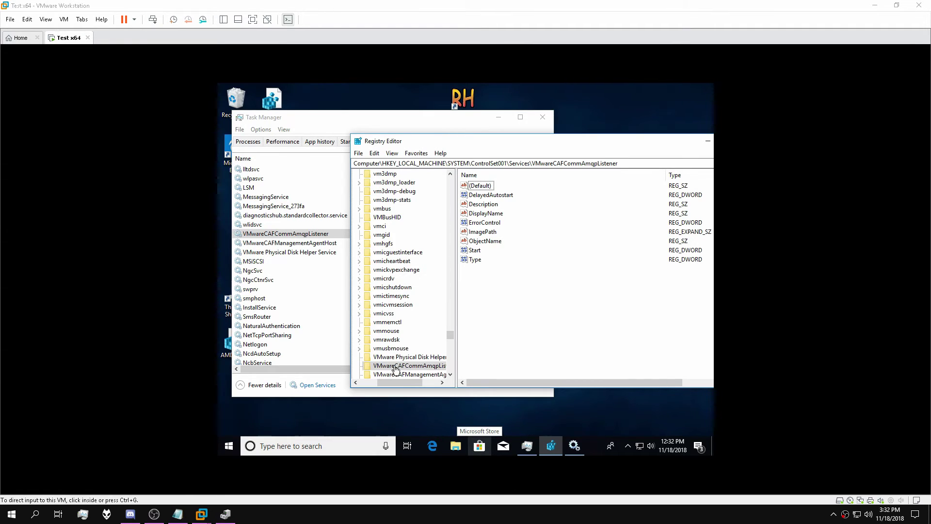
Step: Rename the VMwareCAFCommAmqpListener service key as MicrosoftCAFCommAmqpListener
left_click(380, 368)
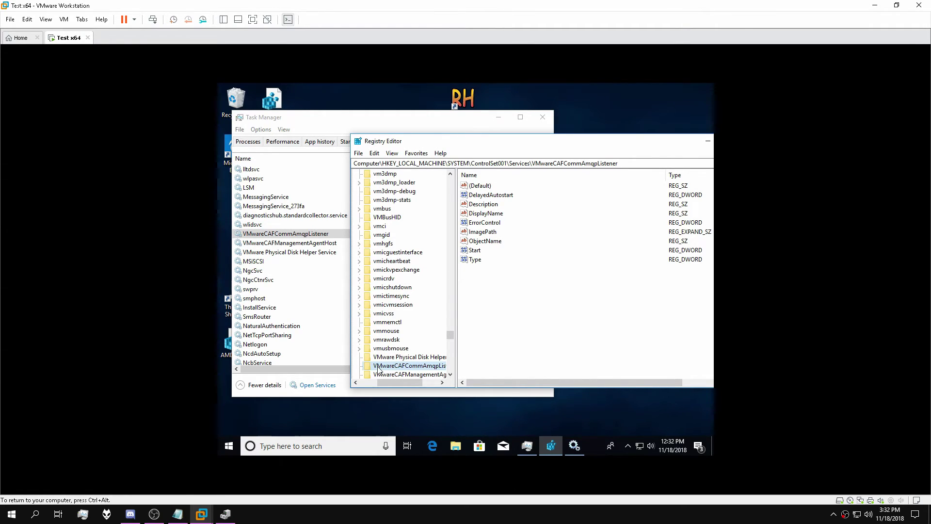
right_click(388, 369)
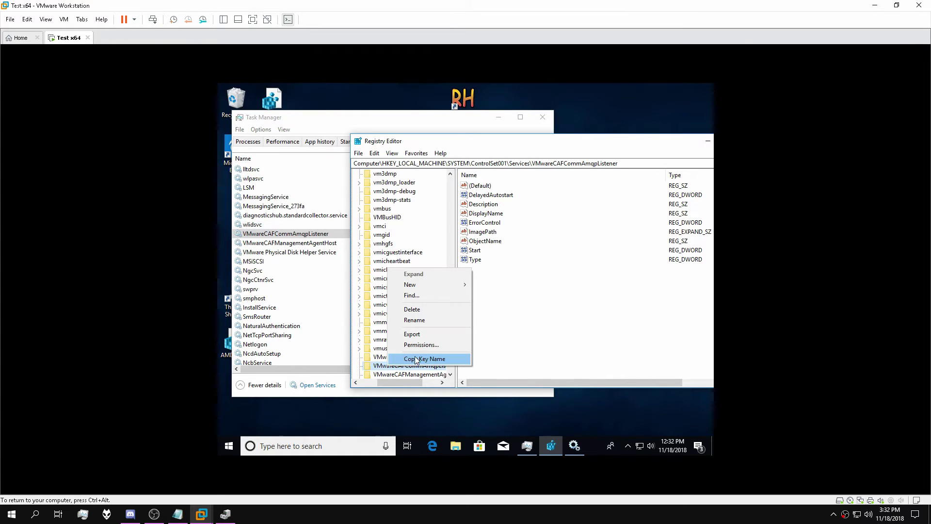
left_click(408, 318)
left_click_drag(400, 377, 383, 377)
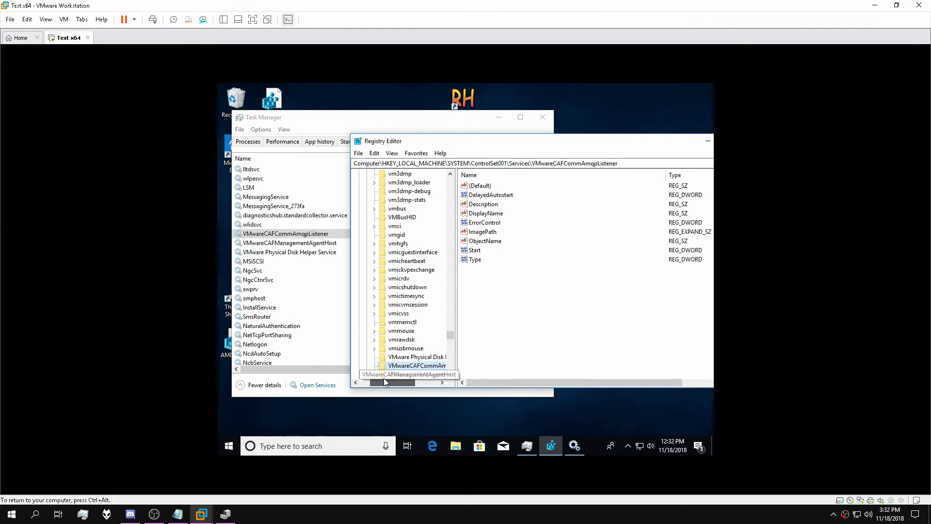
right_click(401, 367)
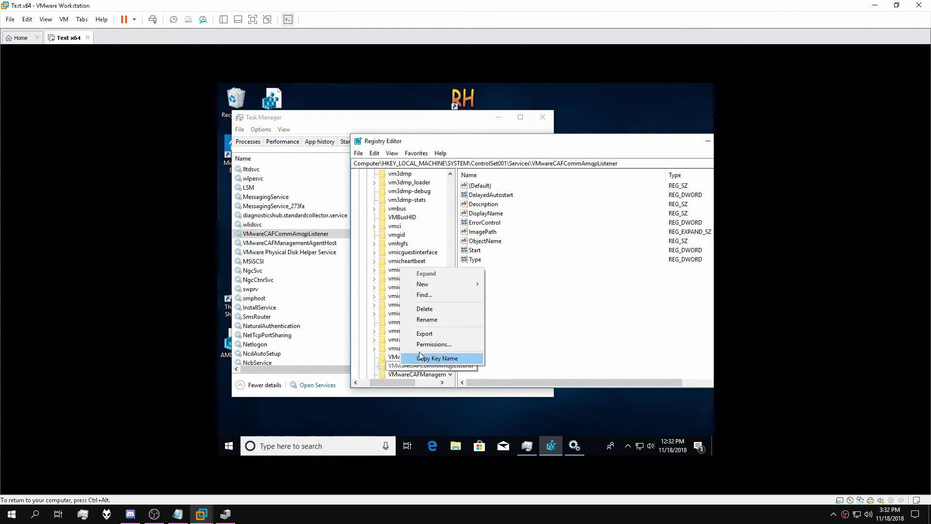
left_click(426, 319)
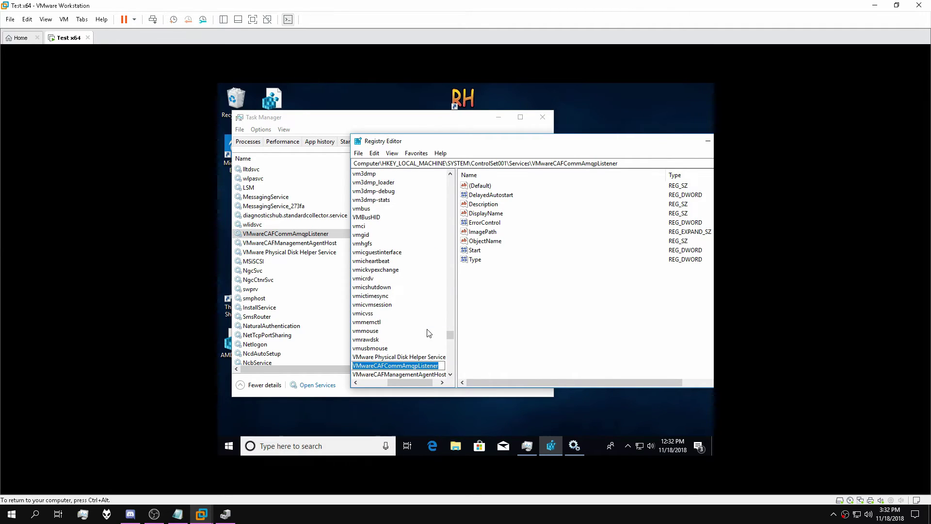
key("End")
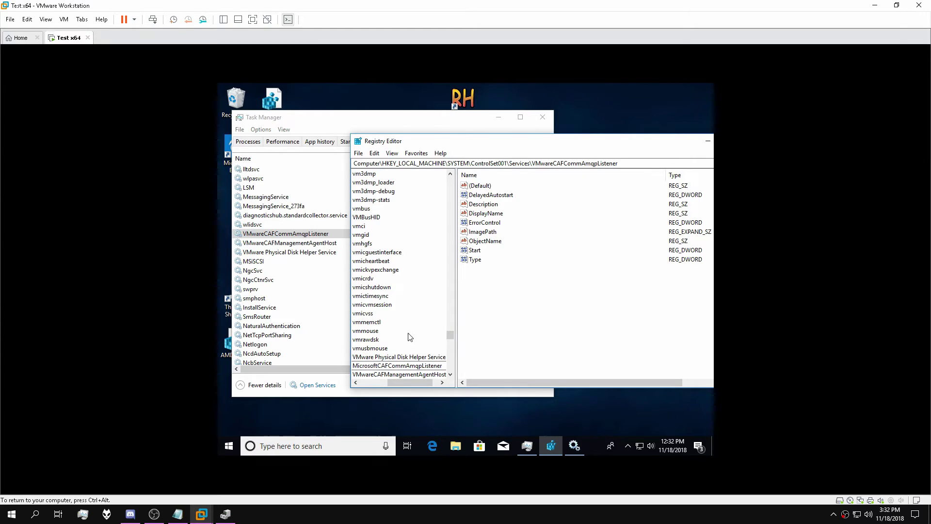
Step: Change the VMware prefix of the VMwareCAFManagementAgentHost key to Microsoft and rename the VMware Physical Disk Helper Service key as Microsoft Host Service
left_click(376, 375)
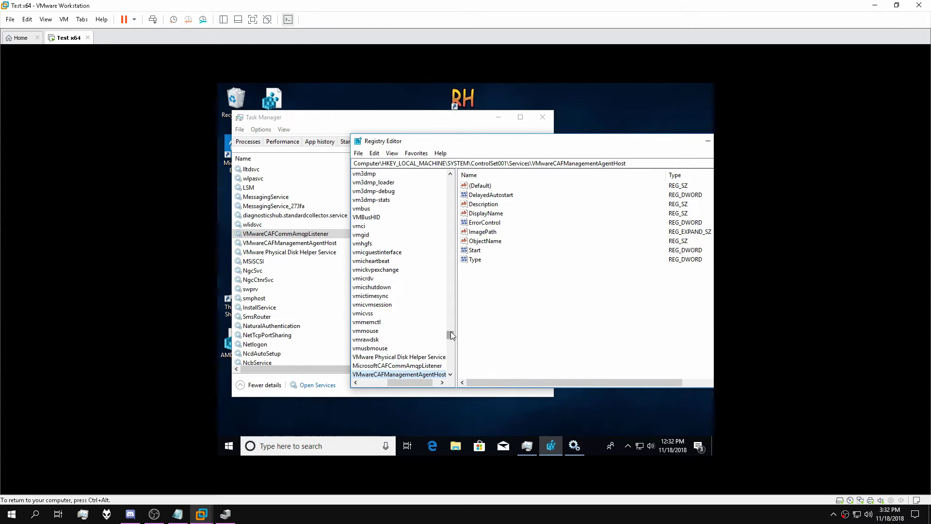
right_click(378, 370)
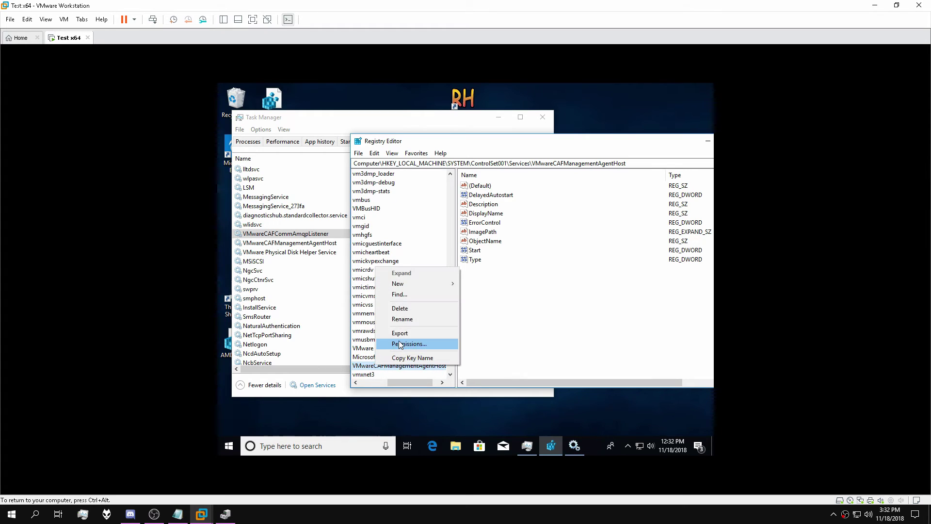
left_click(402, 319)
key("End")
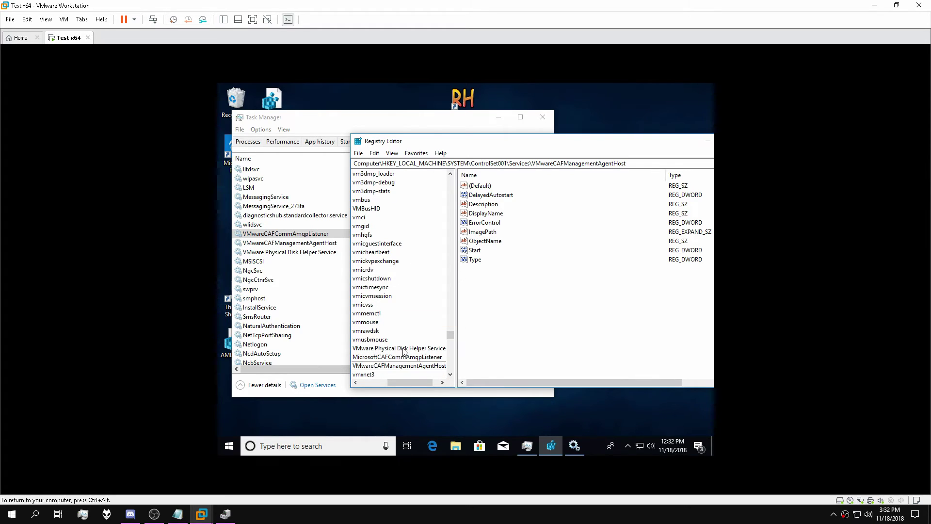
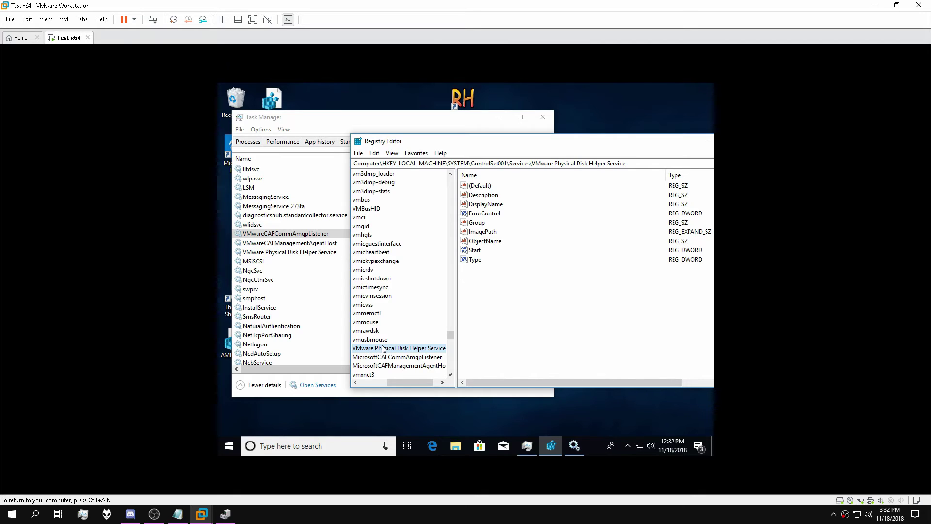
mouse_move(505, 382)
left_mouse_down()
mouse_move(578, 375)
mouse_move(506, 381)
left_mouse_up()
right_click(377, 348)
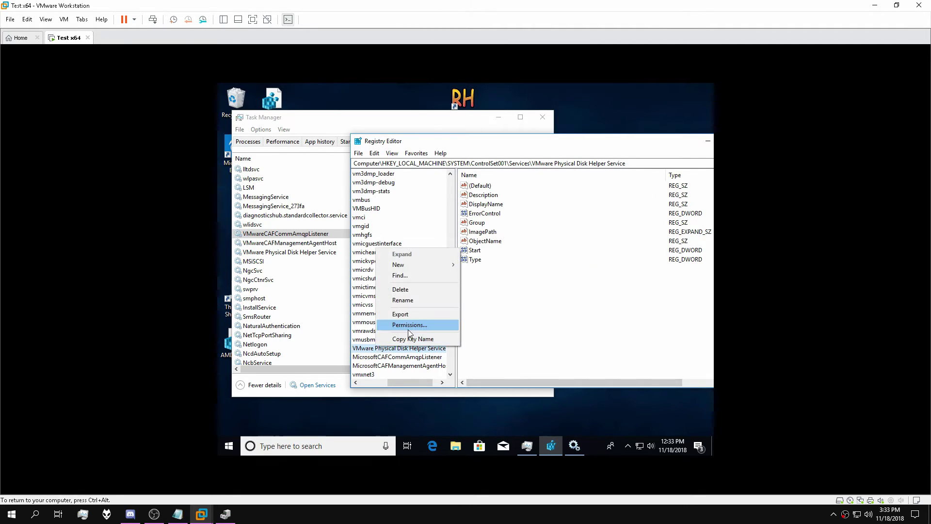
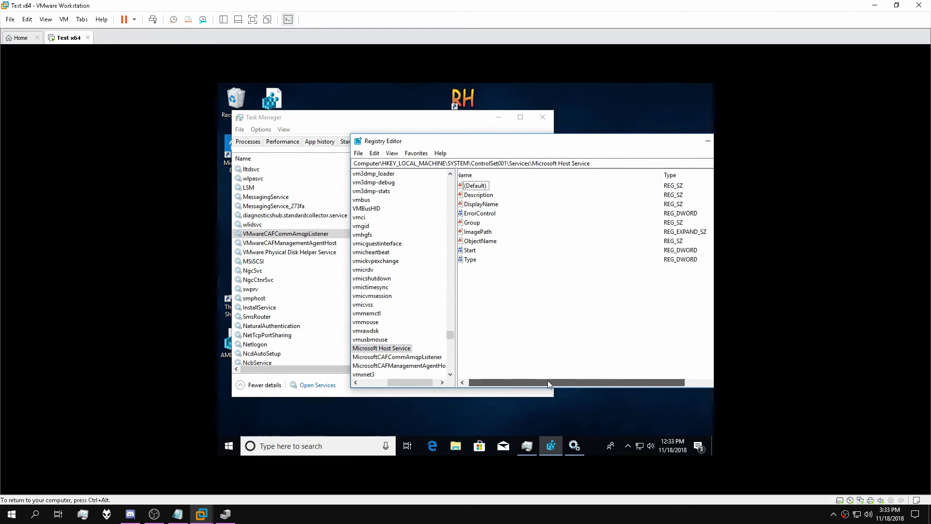
Step: Inspect the value data of the Microsoft Host Service and MicrosoftCAFCommAmqpListener keys, resizing the window and columns to read the ImagePath
left_click_drag(548, 382, 499, 381)
left_click_drag(472, 146, 406, 161)
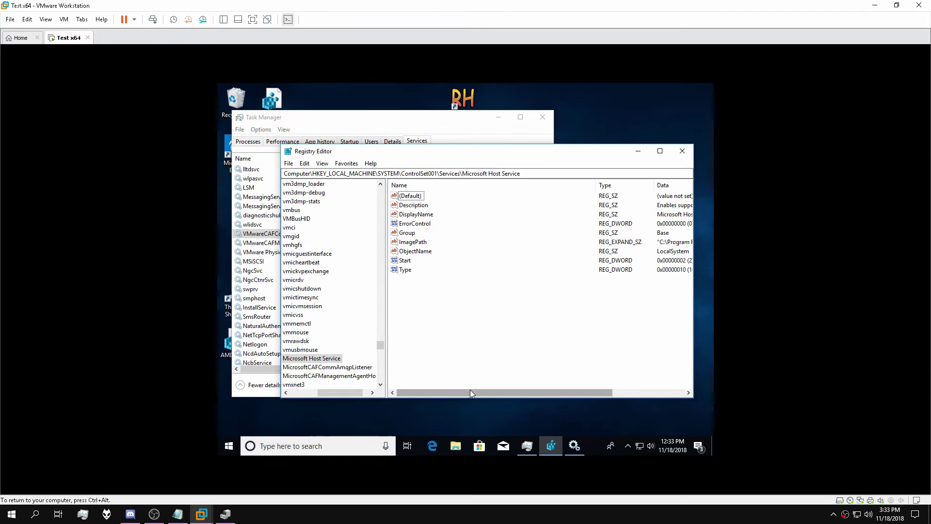
left_click_drag(470, 390, 597, 388)
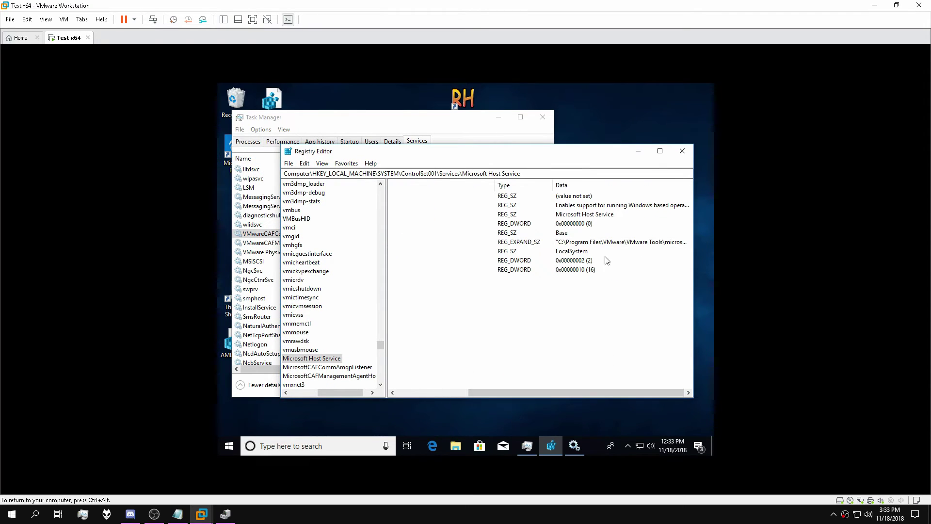
key("Down")
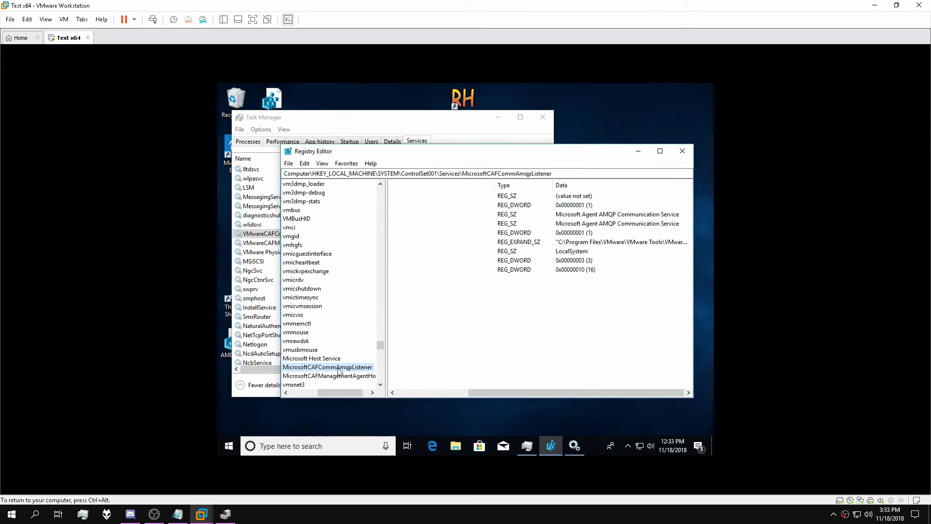
left_click(612, 245)
left_click_drag(694, 241, 713, 241)
left_click_drag(545, 152, 399, 145)
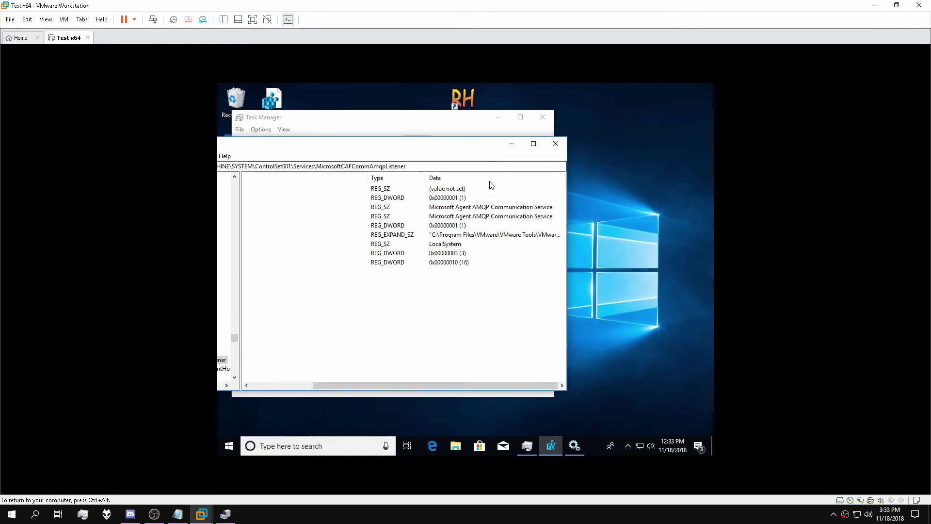
left_click_drag(566, 234, 686, 238)
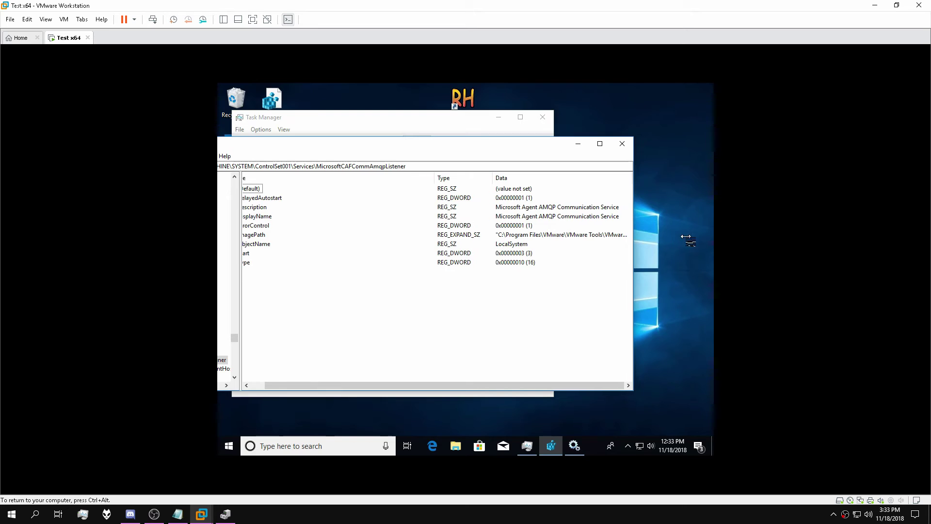
left_click_drag(486, 178, 401, 180)
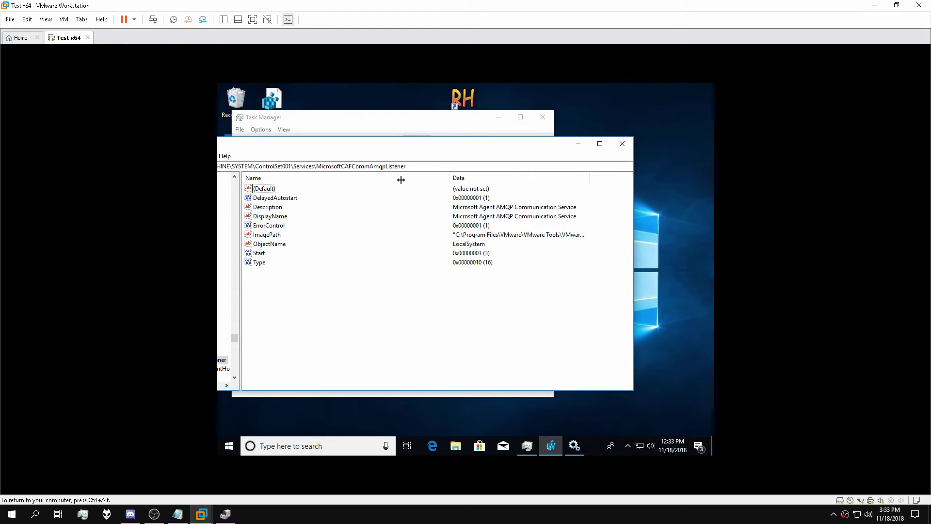
left_click_drag(587, 180, 636, 184)
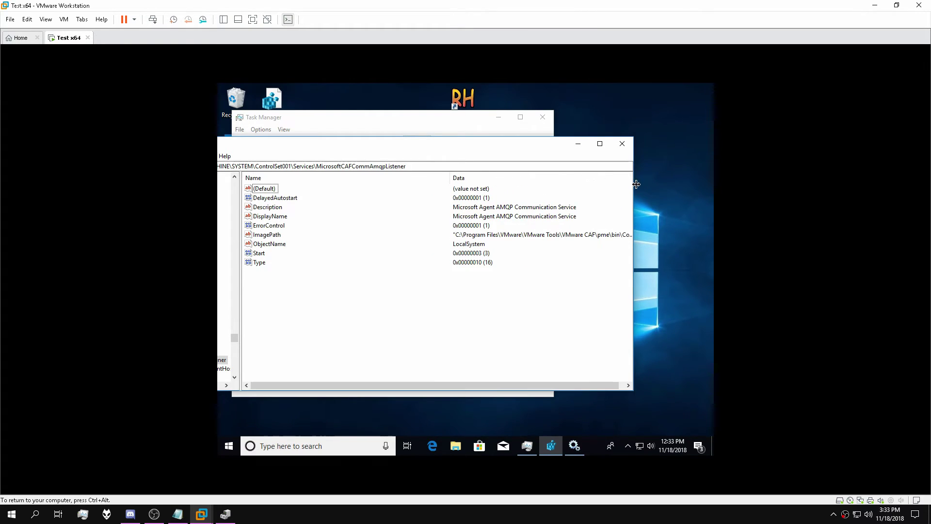
left_click_drag(578, 383, 584, 383)
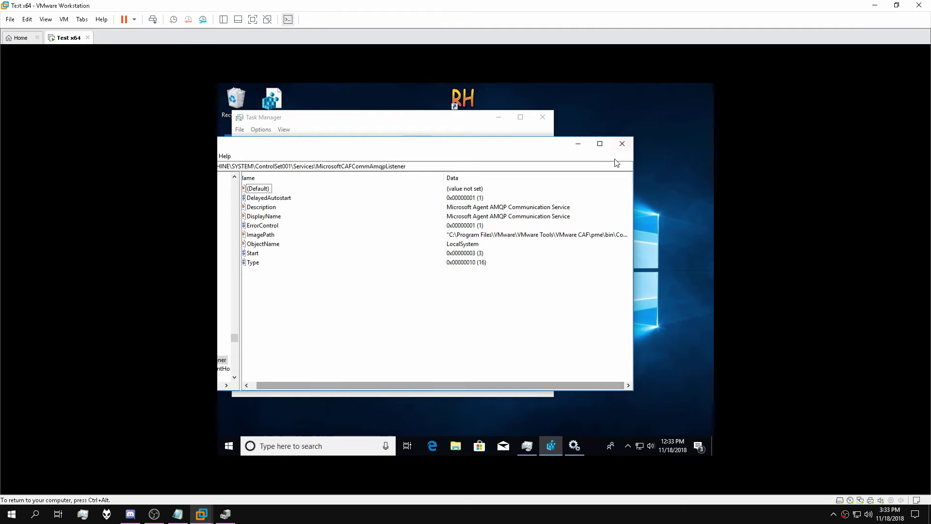
Step: Minimize the registry window and move Task Manager aside to locate the FINALSERVICEUPDATE file on the desktop
left_click(578, 143)
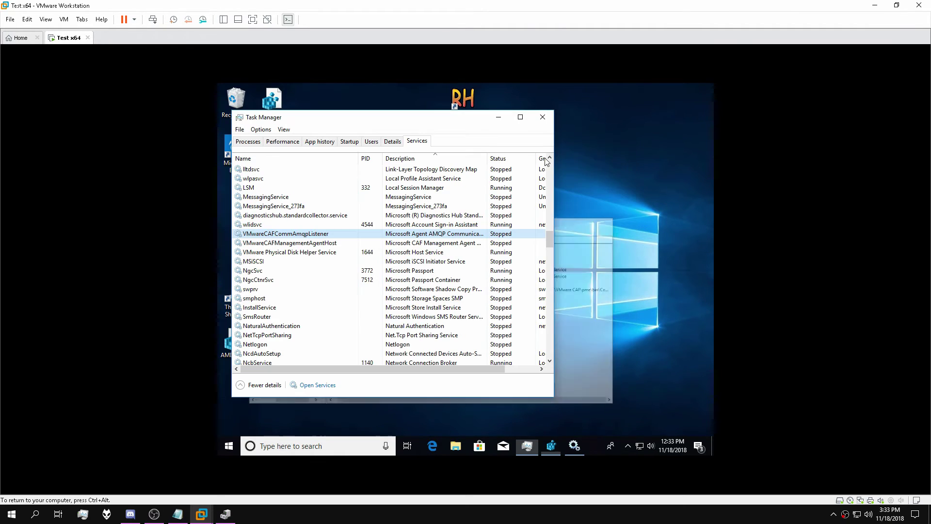
left_click(557, 119)
left_click_drag(295, 120, 502, 134)
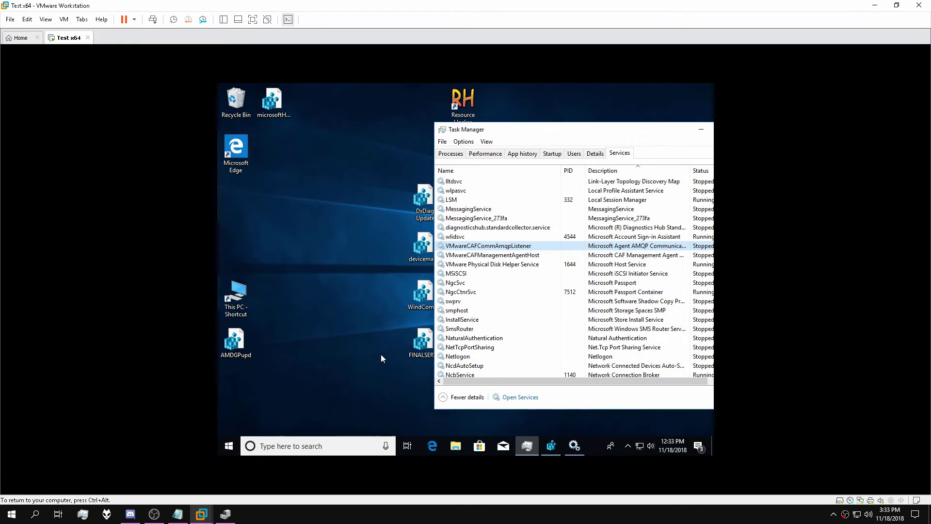
left_click(421, 341)
Step: Export the entire registry again from the Computer root to the Desktop, overwriting FINALSERVICEUPDATE, and close Registry Editor
left_click(551, 445)
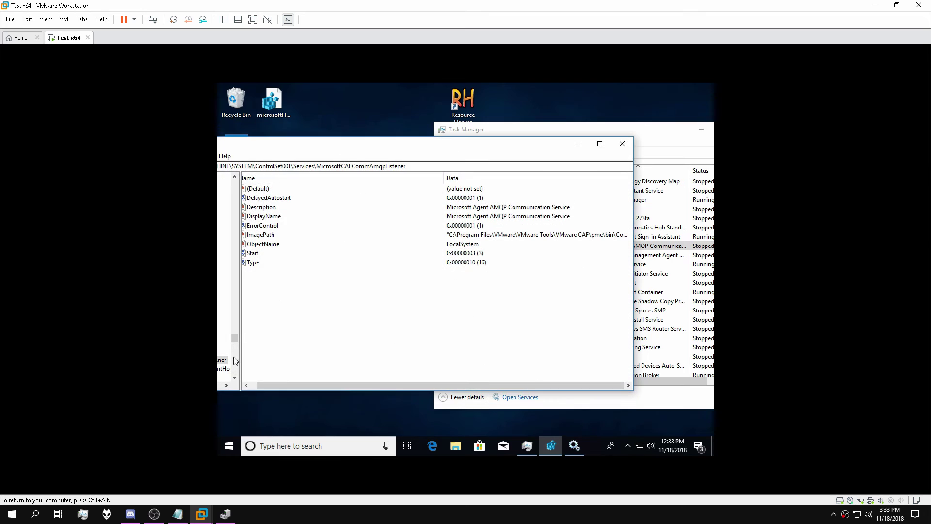
left_click_drag(338, 151, 442, 154)
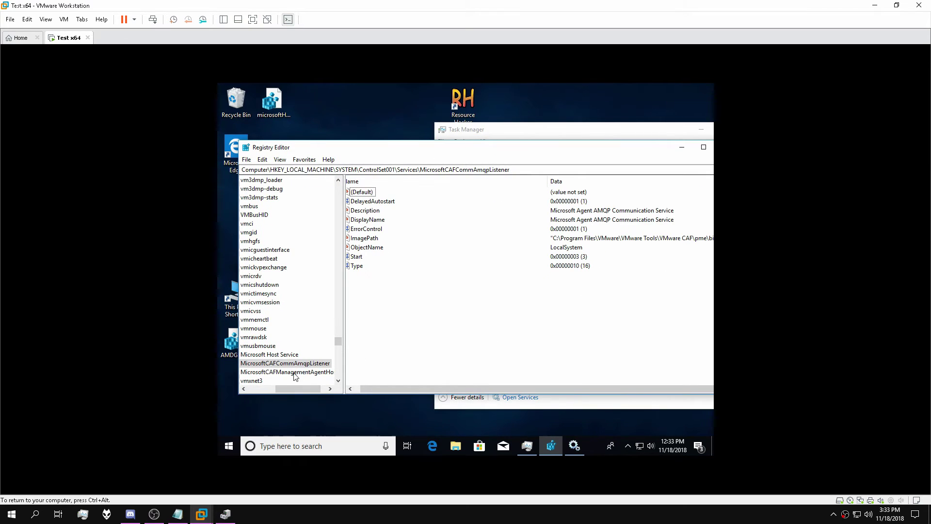
left_click(243, 388)
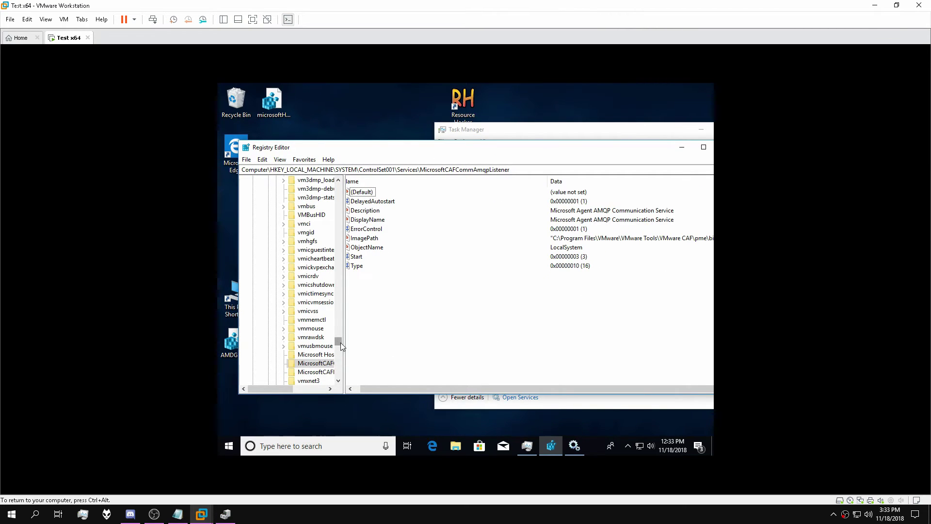
left_click_drag(338, 342, 338, 184)
left_click(287, 180)
left_click(262, 160)
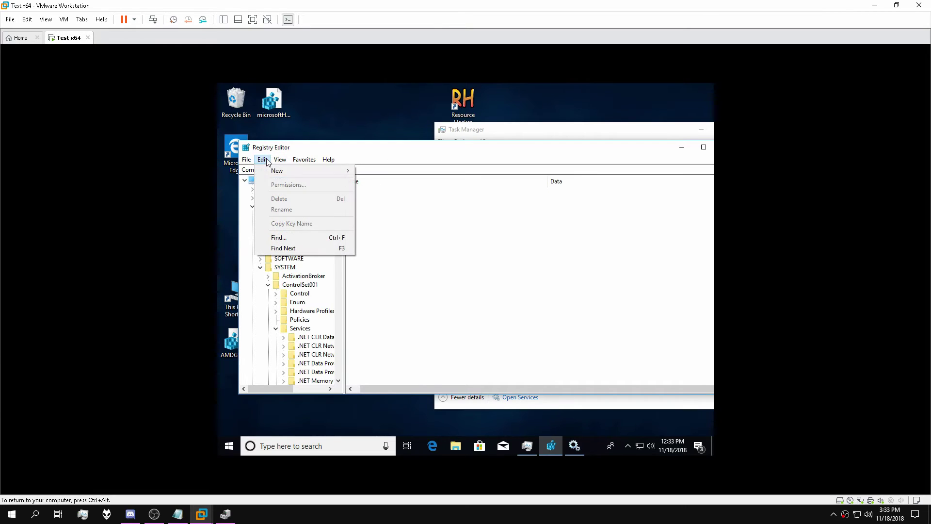
mouse_move(247, 161)
left_click(261, 182)
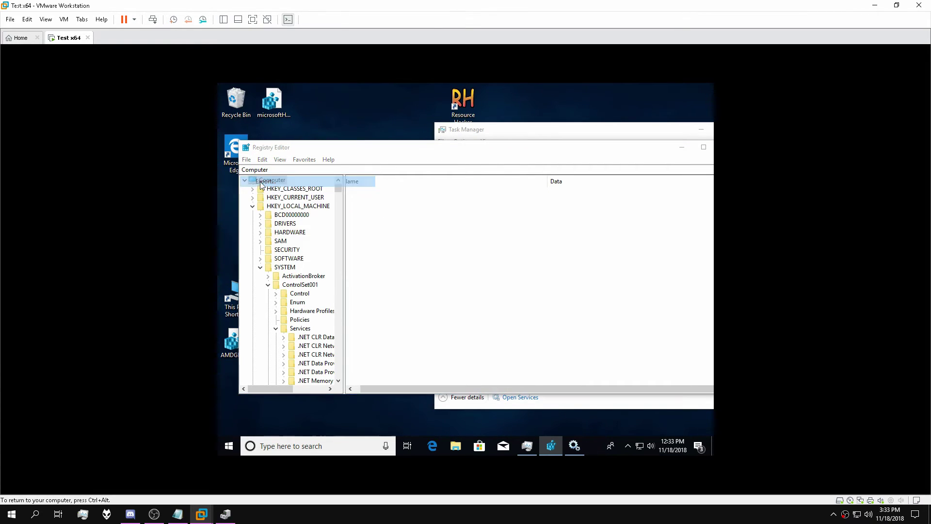
scroll(353, 285, "down", 5)
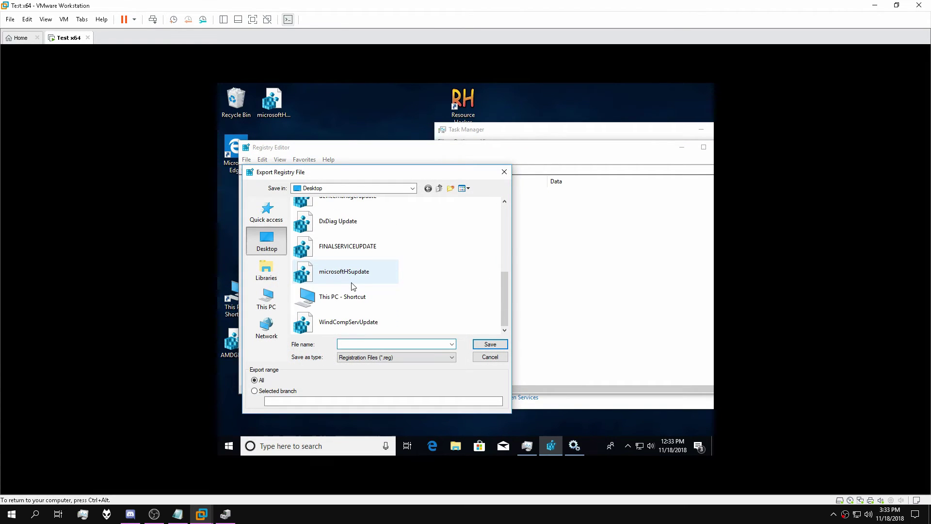
left_click(356, 239)
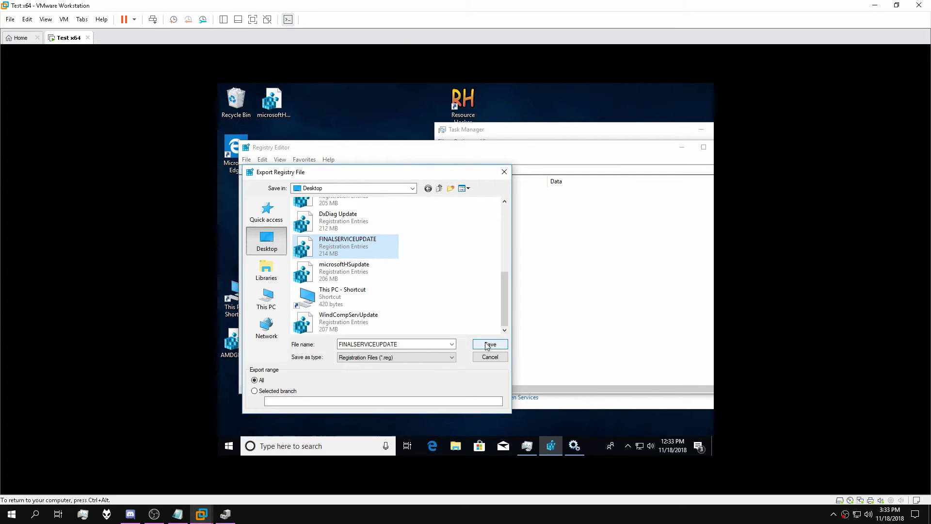
left_click(488, 346)
left_click(490, 270)
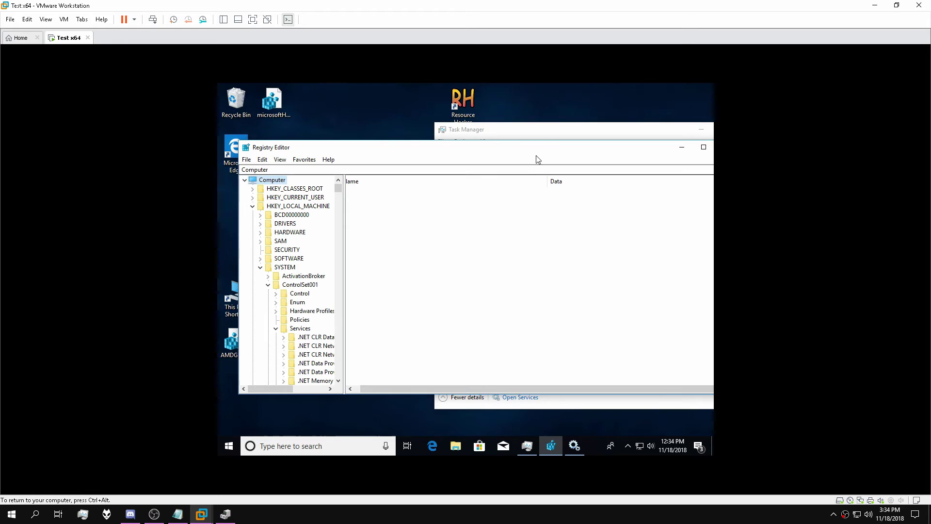
left_click_drag(609, 156, 580, 168)
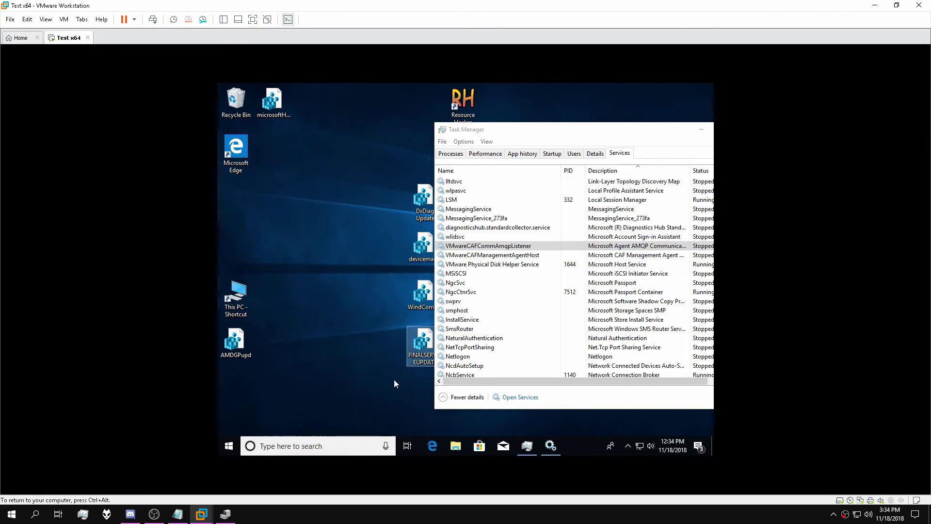
Step: Restart the virtual machine's Windows system so the registry changes take effect
left_click(228, 446)
left_click(230, 424)
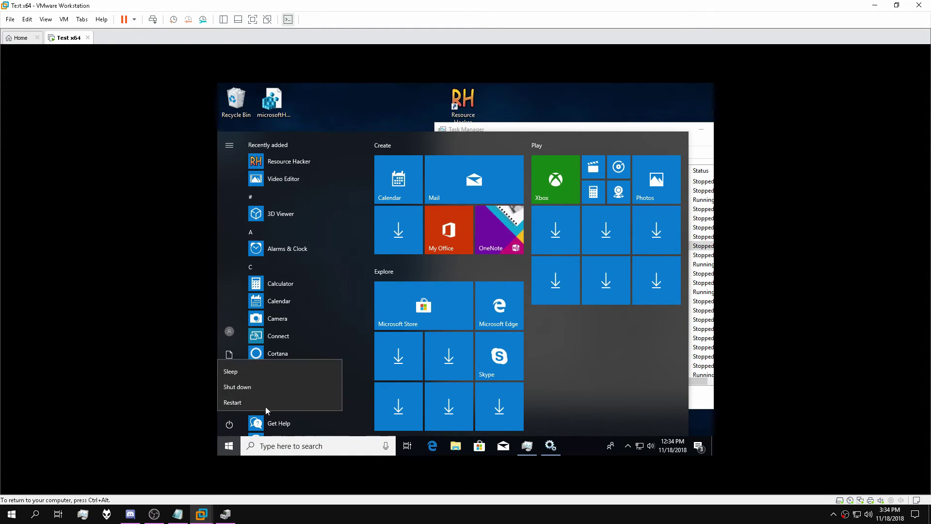
left_click(269, 399)
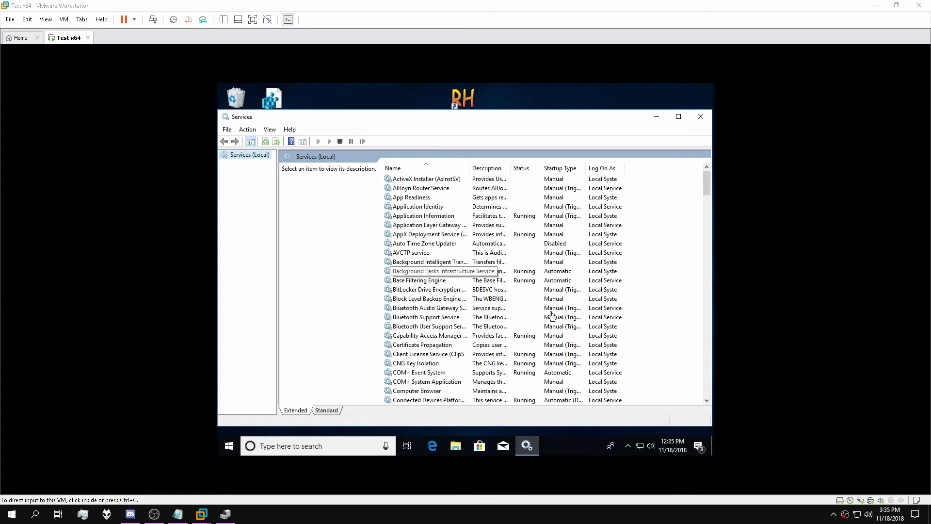
Step: Shift the Services window, widen its Description column and sort the services by description
left_click_drag(615, 116, 578, 129)
mouse_move(694, 171)
left_mouse_down()
mouse_move(692, 349)
mouse_move(709, 322)
mouse_move(699, 388)
mouse_move(708, 314)
mouse_move(700, 154)
left_mouse_up()
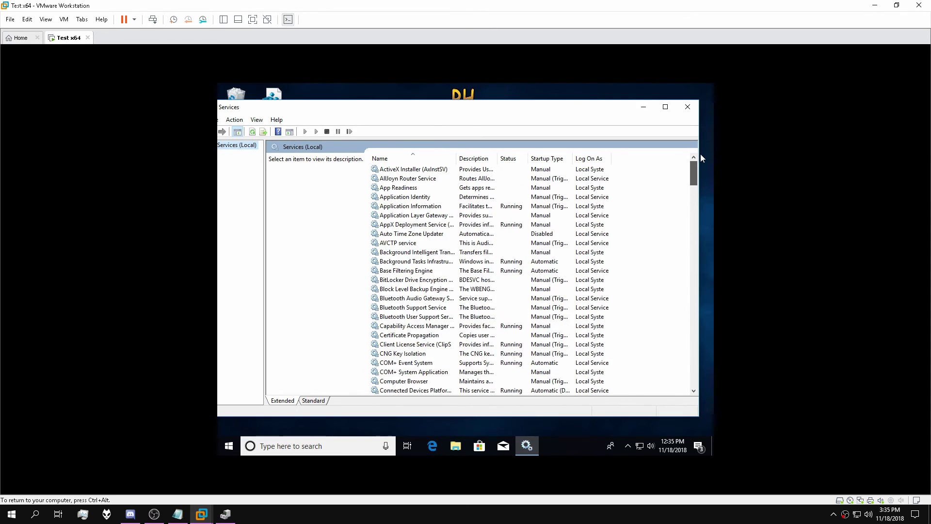
left_click_drag(498, 158, 612, 158)
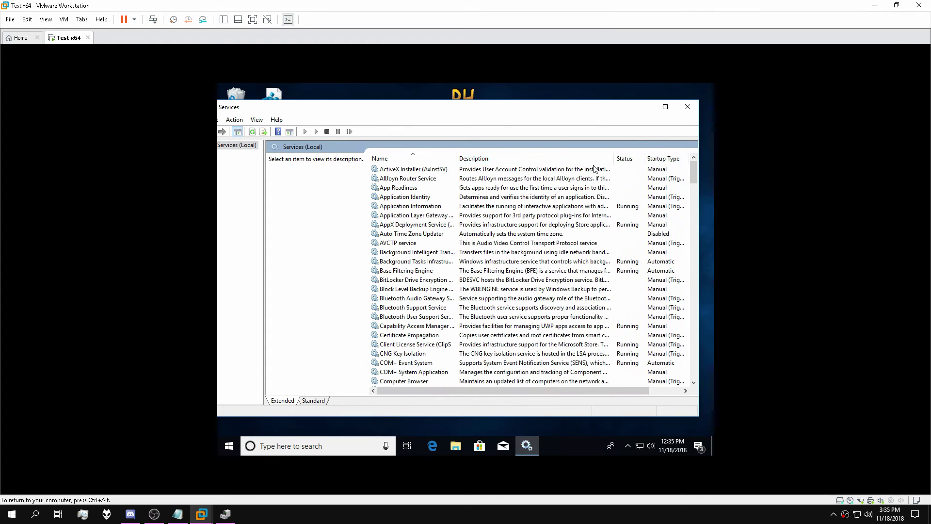
left_click(512, 159)
left_click(669, 217)
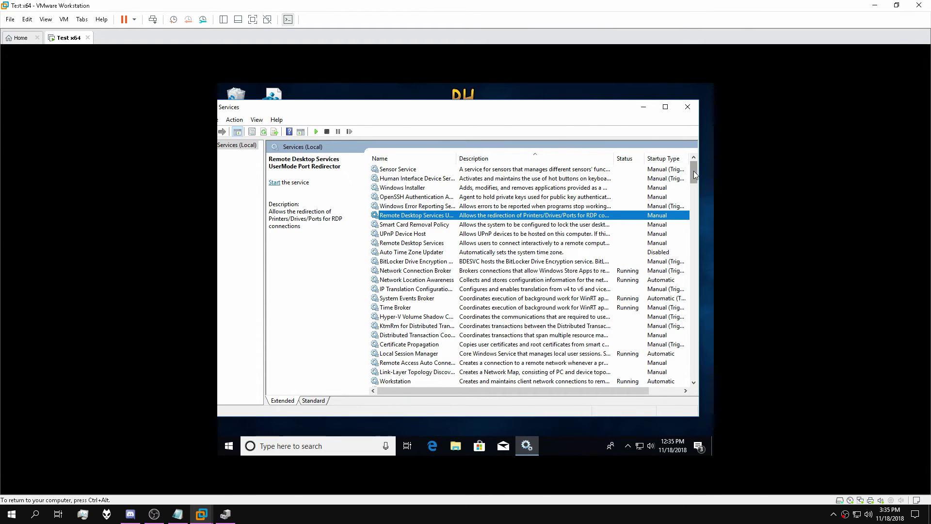
Step: Look through the services sorted by name and by description for leftover VMware entries, and close the Services window
mouse_move(694, 170)
left_mouse_down()
mouse_move(691, 234)
mouse_move(693, 177)
left_mouse_up()
left_click(412, 159)
left_click_drag(693, 175, 689, 331)
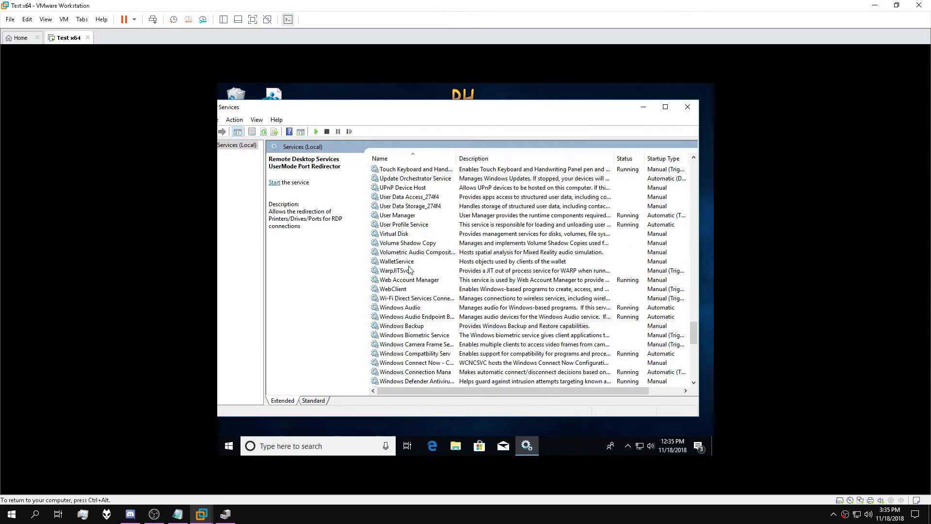
left_click(394, 237)
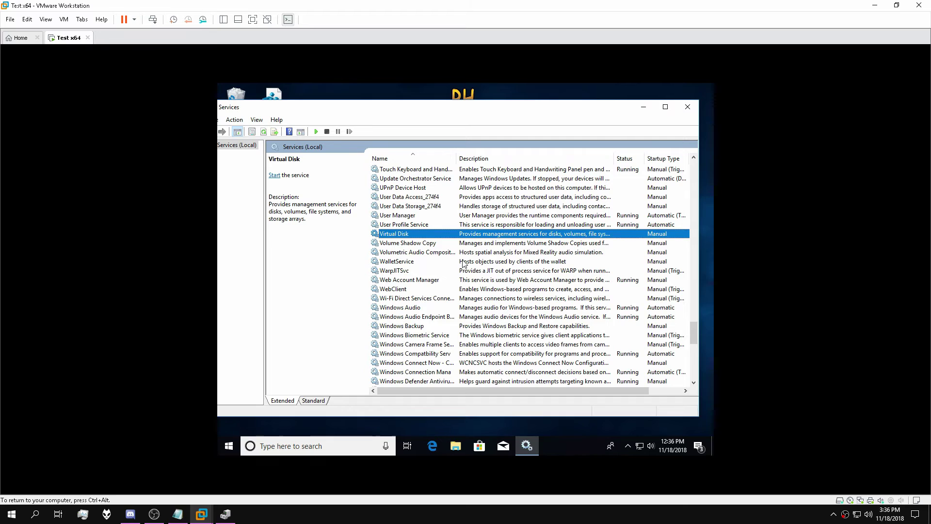
left_click(527, 163)
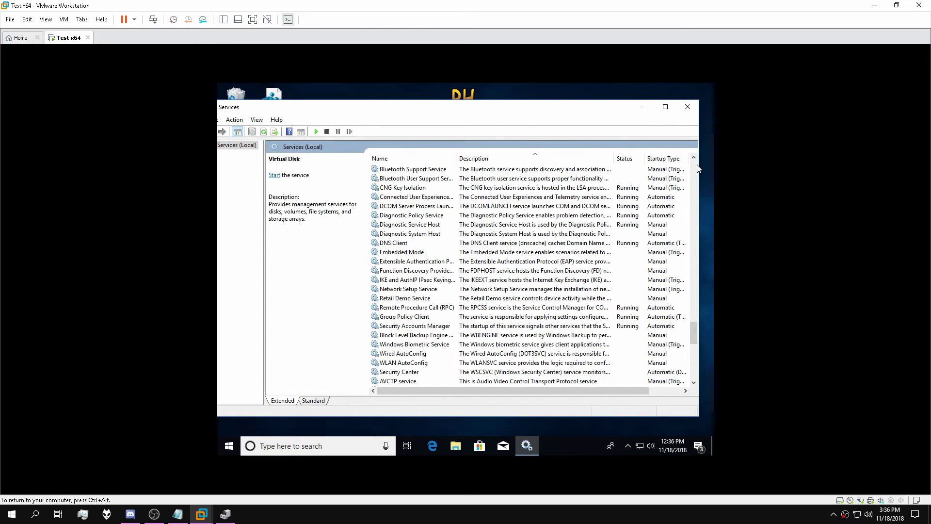
left_click_drag(694, 336, 703, 266)
left_click(688, 106)
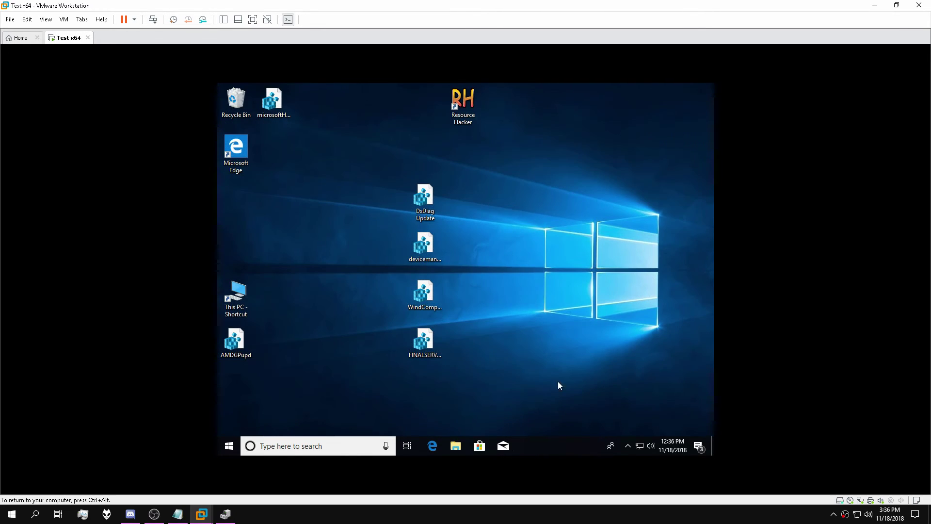
Step: Review the service names and descriptions in Task Manager's services list, and close Task Manager
right_click(547, 444)
left_click(575, 395)
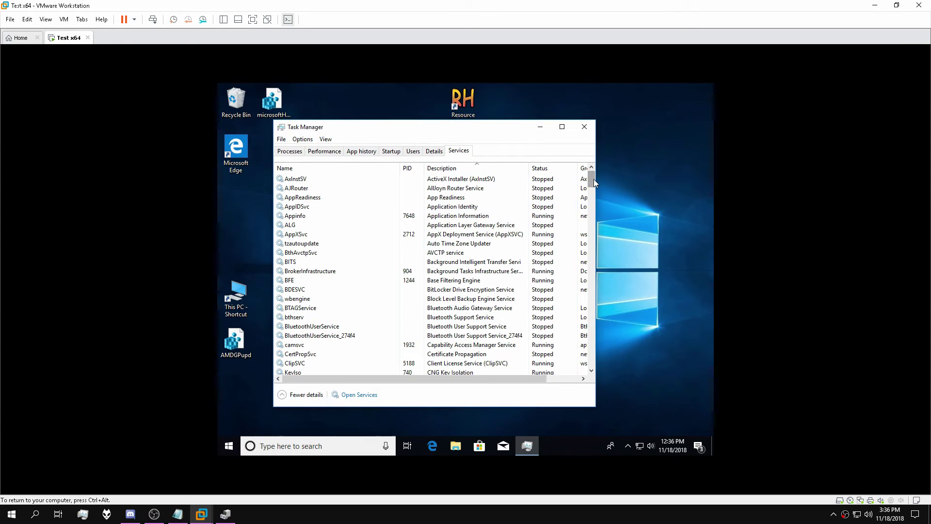
left_click_drag(594, 179, 614, 166)
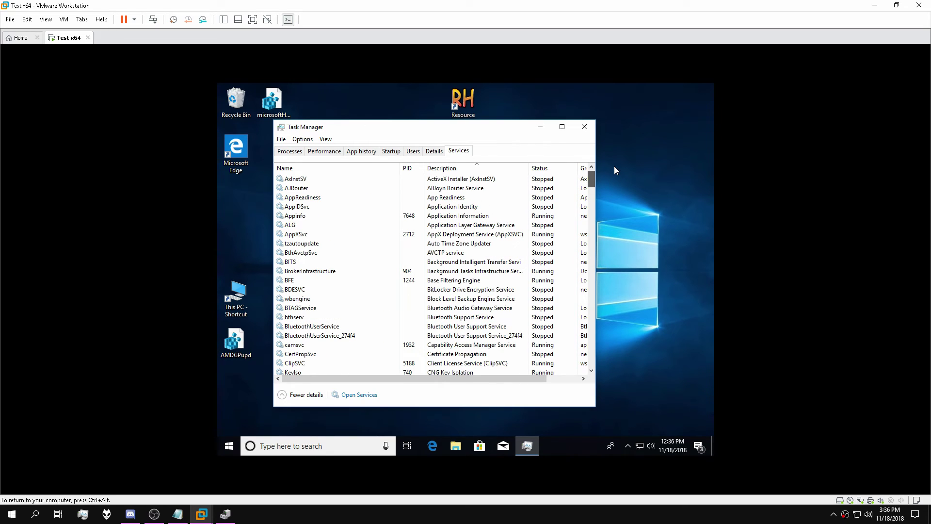
left_click(584, 127)
Step: Run dxdiag and inspect the graphics adapter details on its Display page
left_click(329, 438)
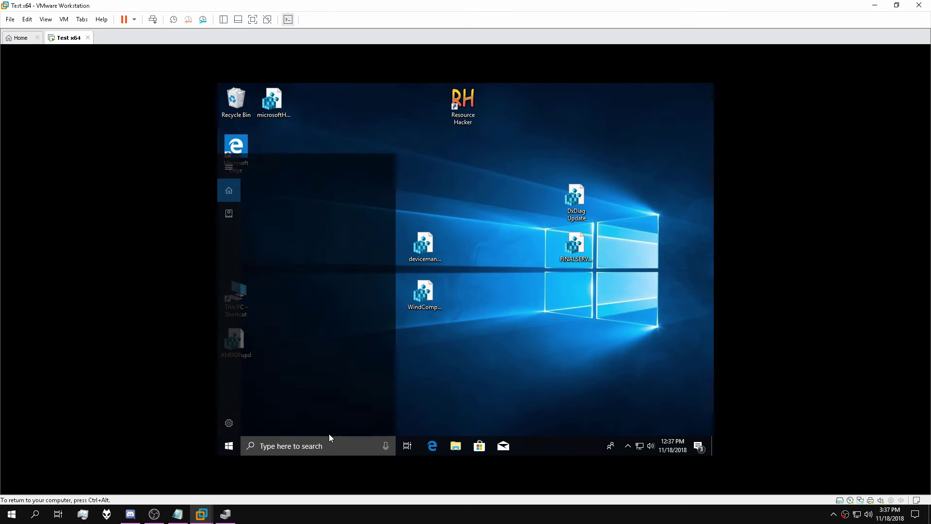
type("dxdiag")
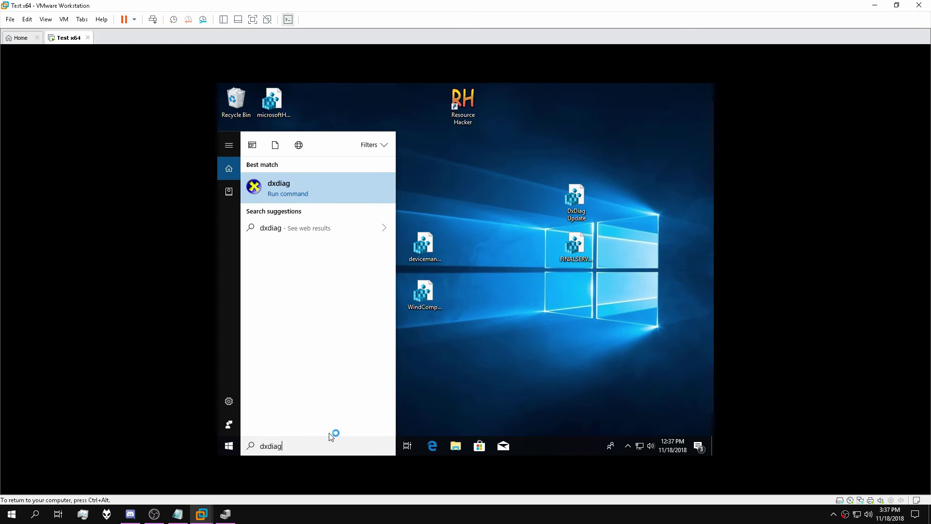
key("Return")
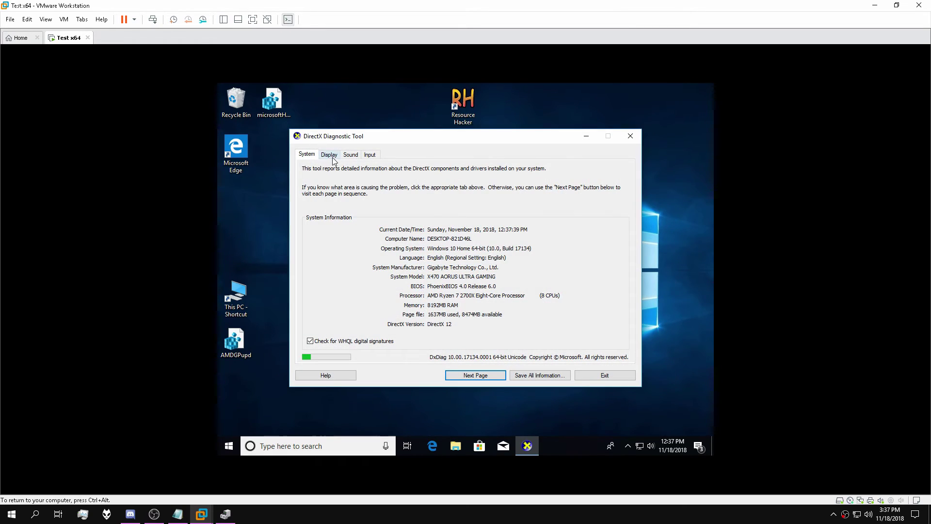
left_click(332, 157)
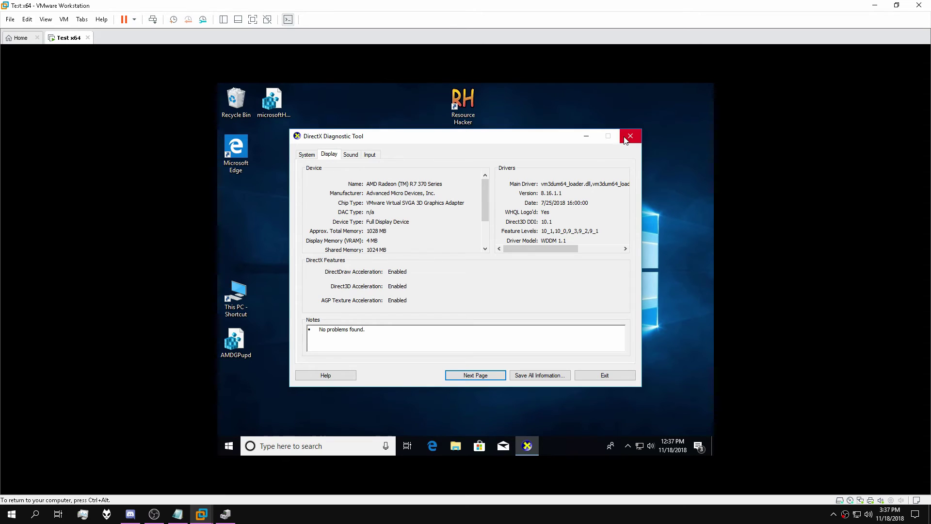
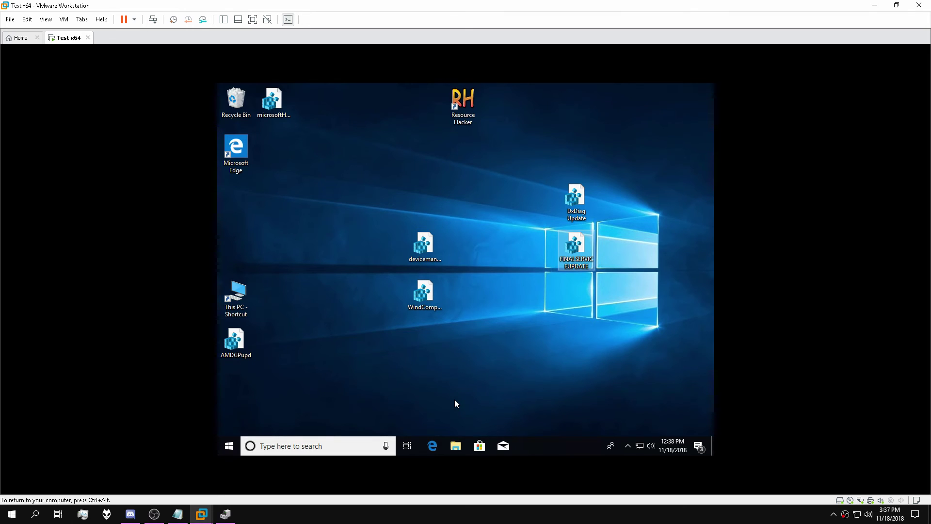
Step: Open Windows Defender Security Center from the hidden notification icons to view the security overview
left_click(630, 445)
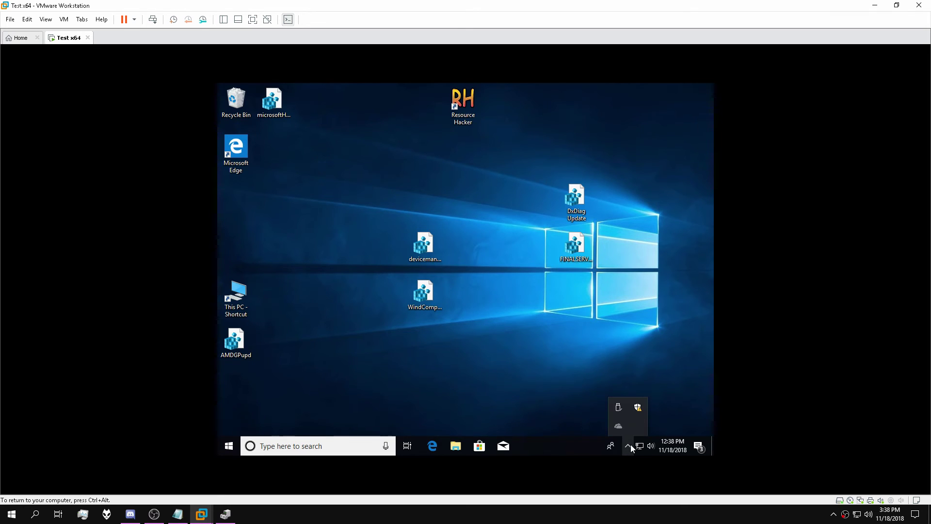
left_click(638, 407)
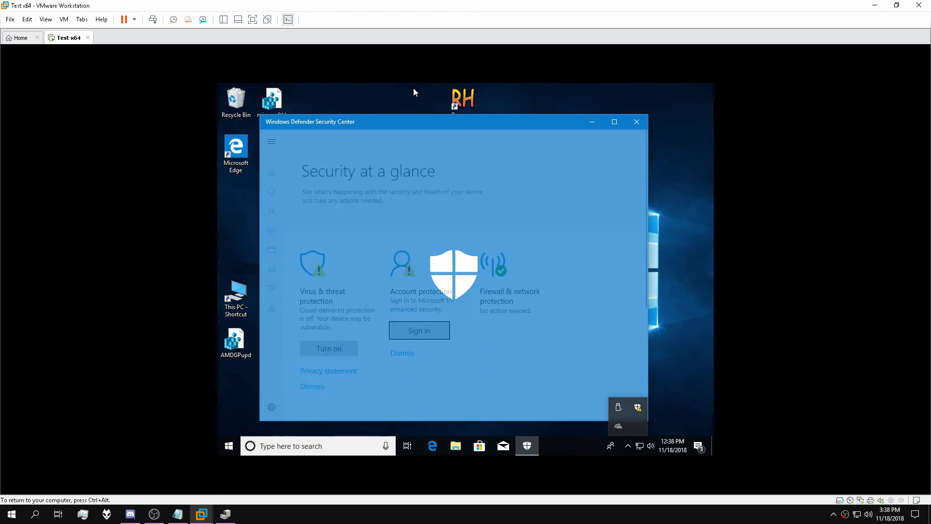
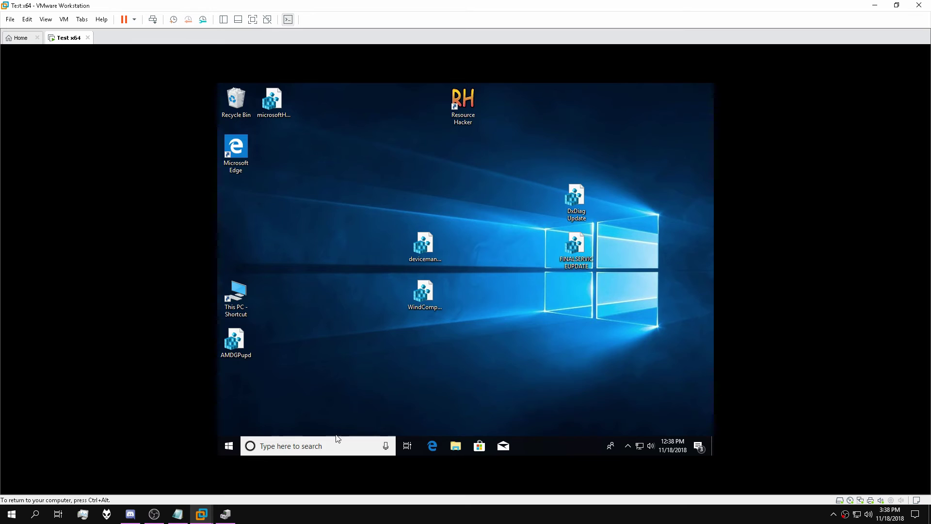
Step: Launch Registry Editor, then run dxdiag to recheck the graphics adapter's display details and close it
left_click(321, 447)
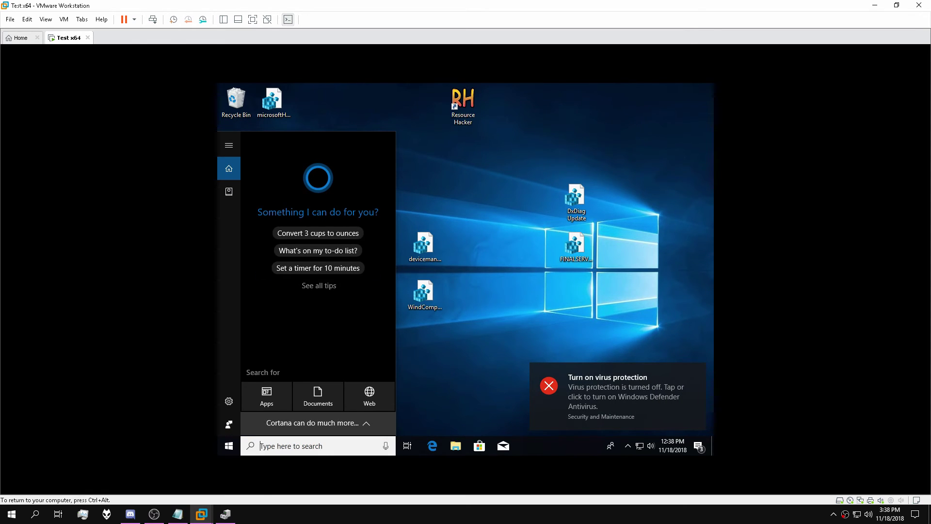
type("regedi")
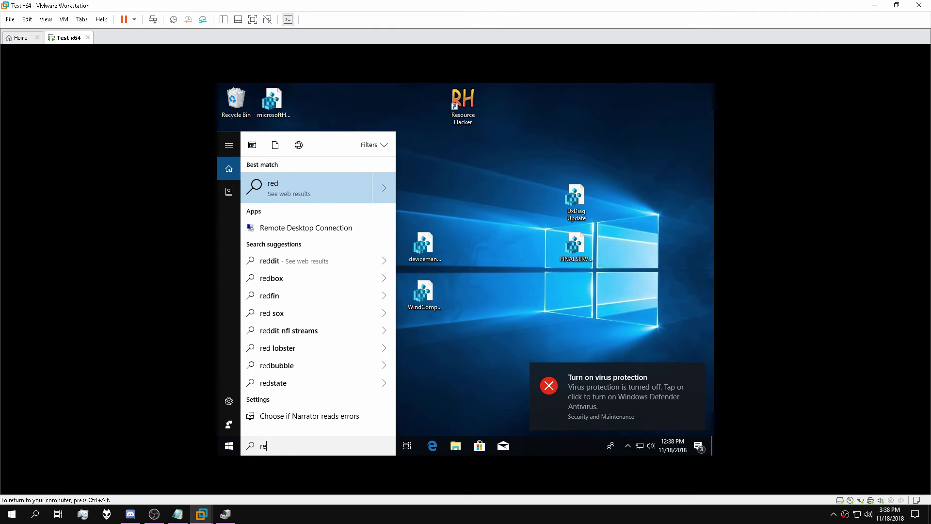
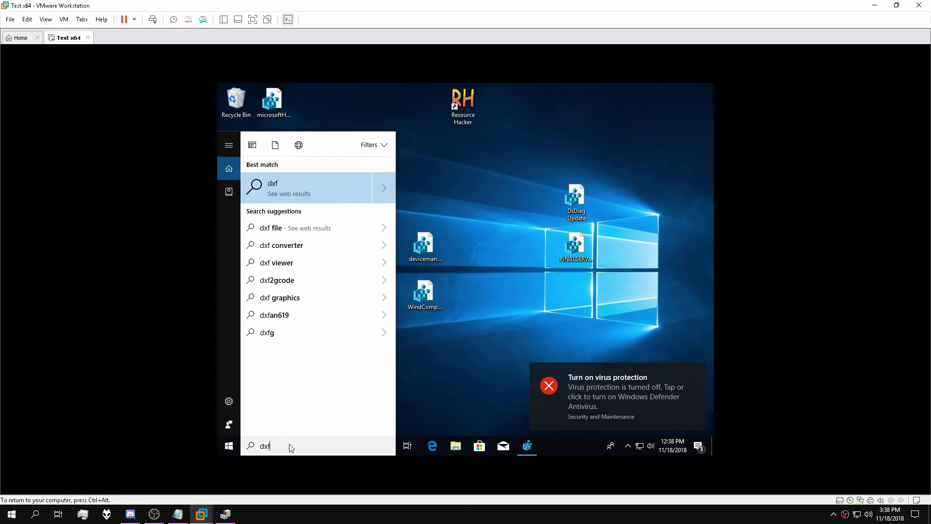
key("BackSpace")
type("diag")
key("Return")
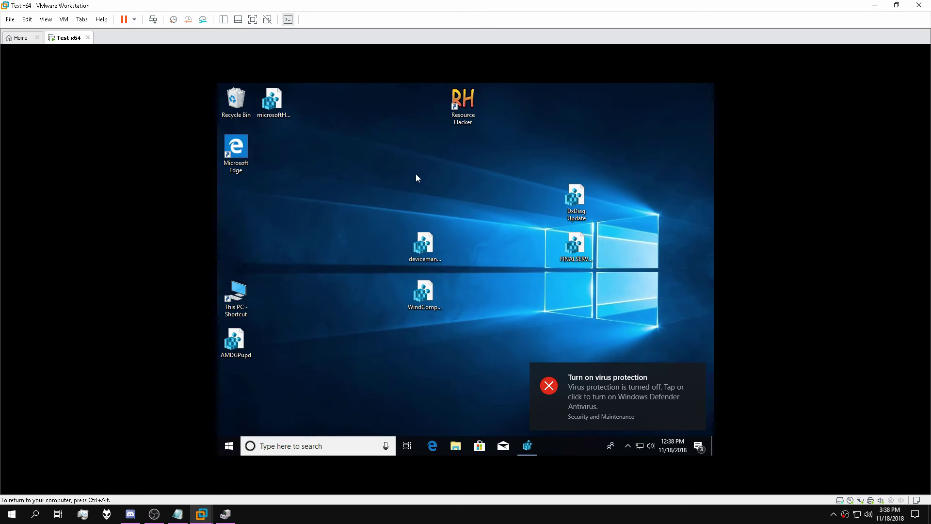
left_click(329, 155)
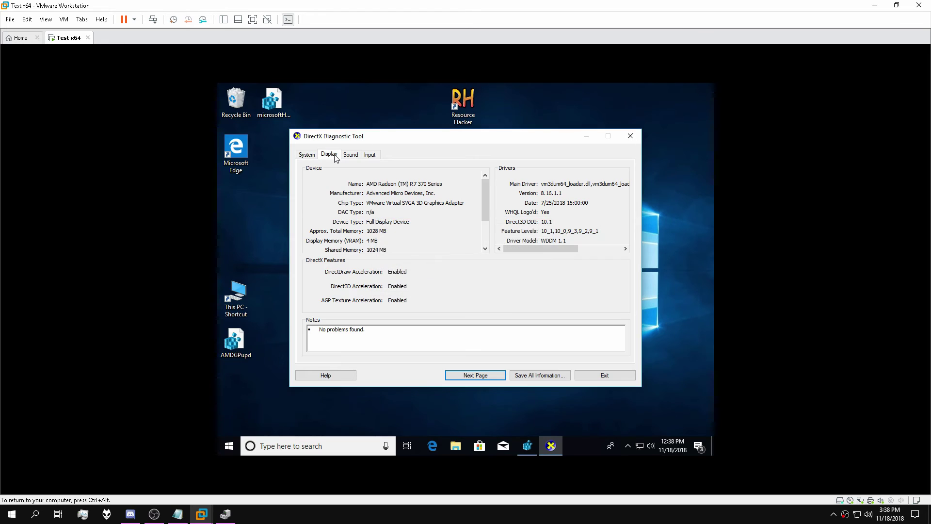
left_click(631, 136)
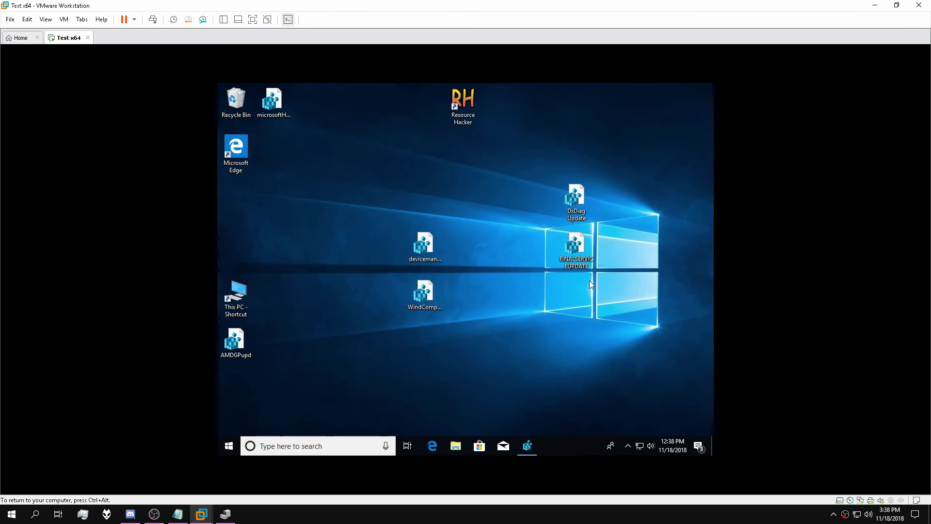
Step: Bring Registry Editor forward and open its Find dialog at the Computer root
double_click(567, 263)
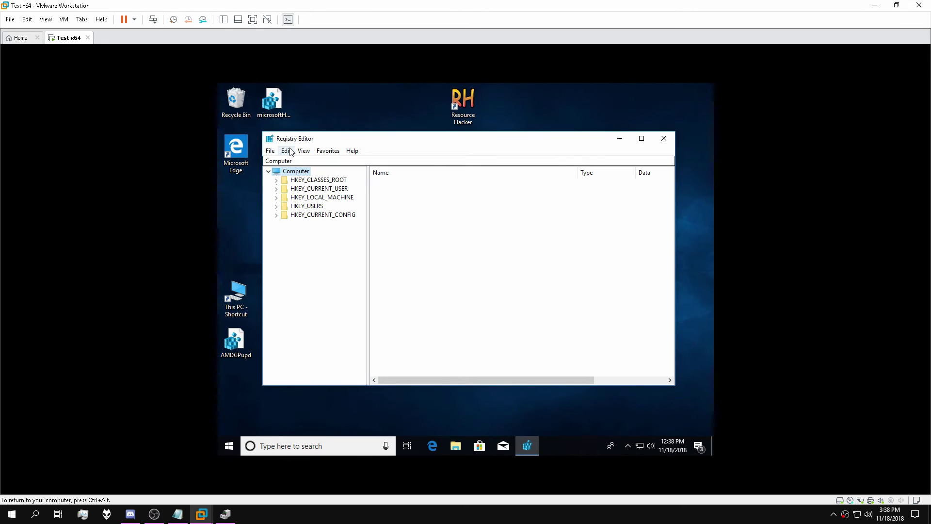
left_click(286, 151)
left_click(303, 228)
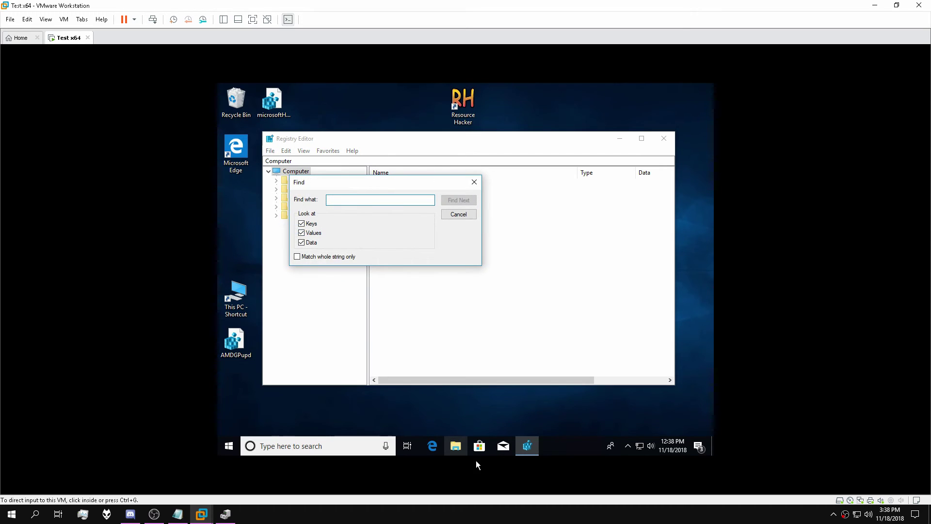
Step: Run dxdiag again, show its Display details and place the window so the chip type is readable beside Registry Editor
left_click(298, 439)
type("dxdiag")
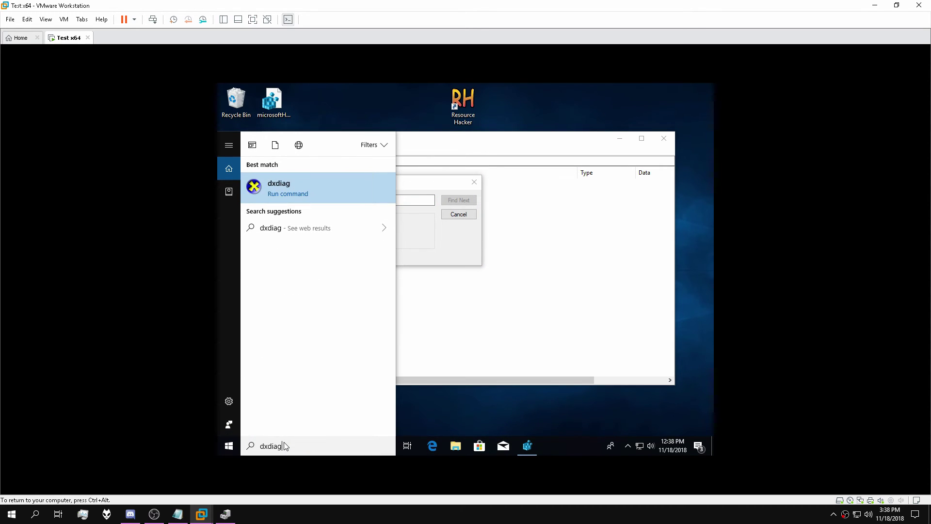
key("Return")
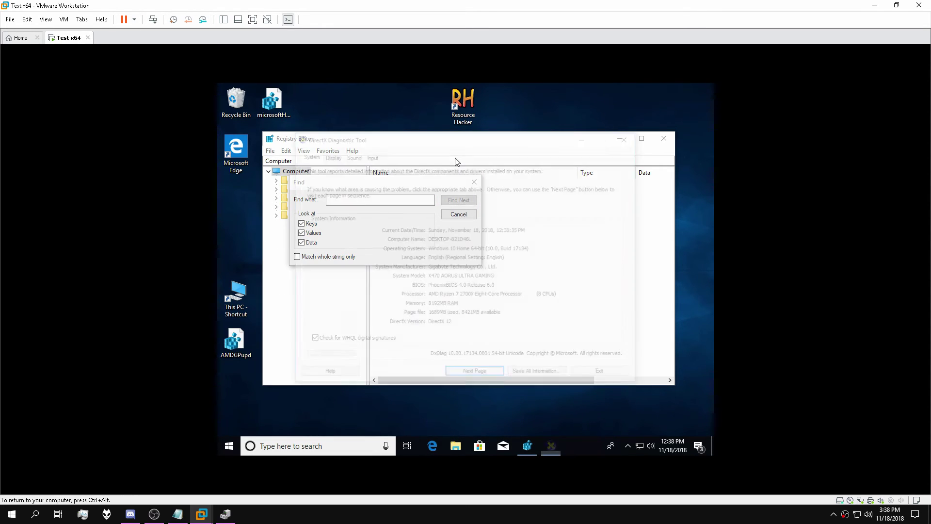
left_click_drag(410, 137, 631, 144)
key("Return")
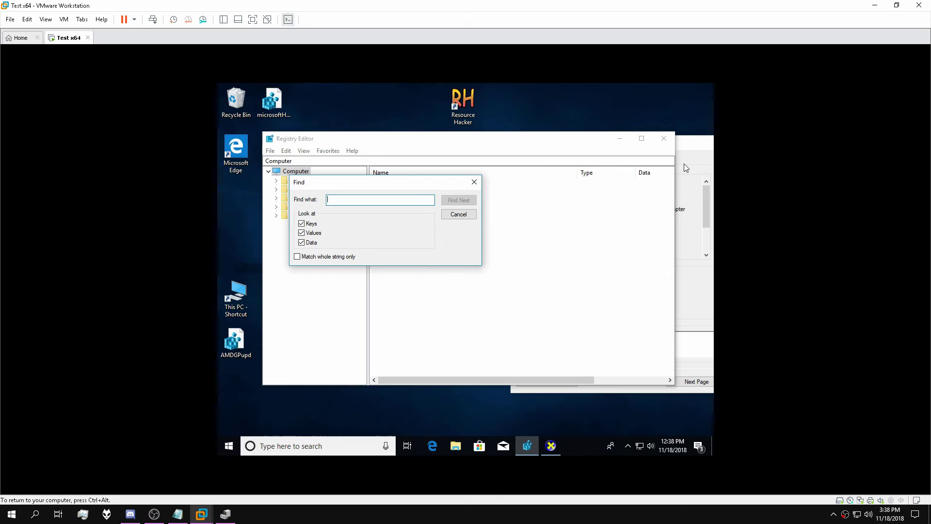
left_click_drag(638, 146, 601, 366)
Step: Search the registry's keys, values and data for "VMware Virtual SVGA 3D Graphics Adapter"
left_click(391, 213)
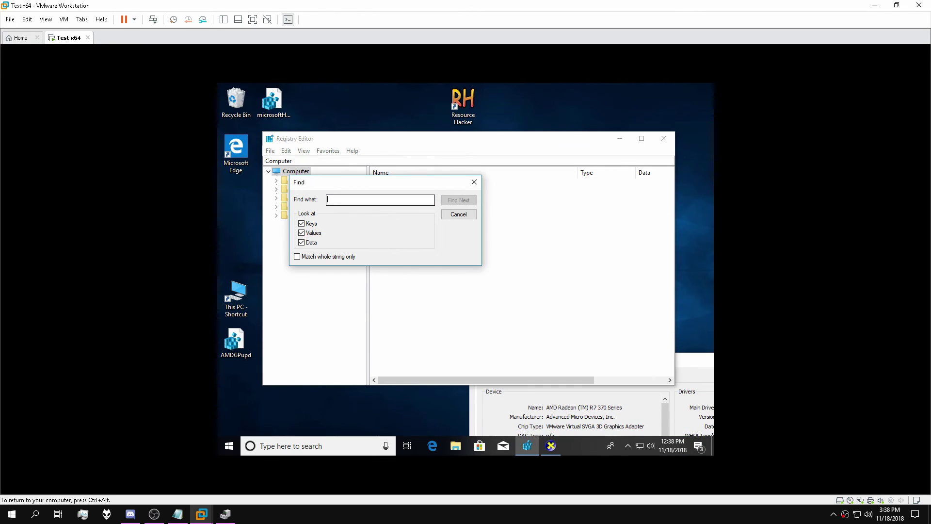
type("VMware Virtual SVGA 3D Graphics Adapter")
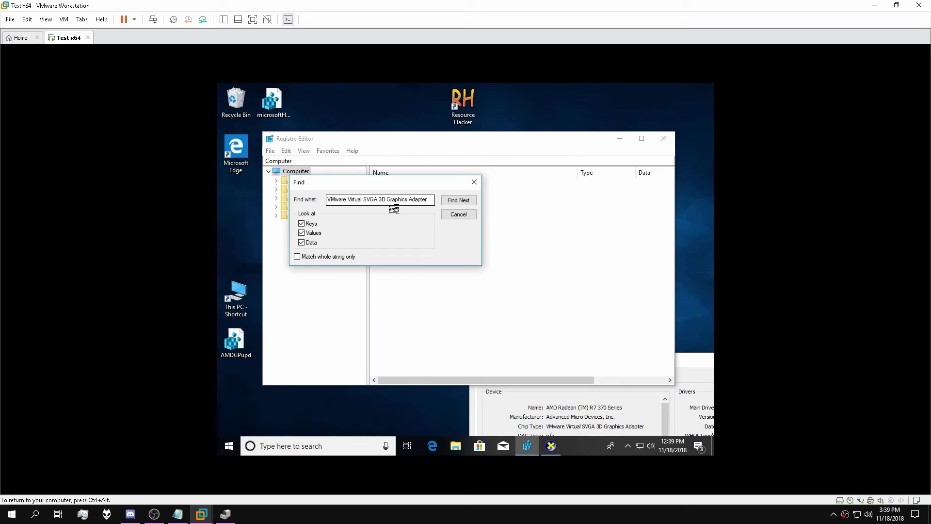
key("Return")
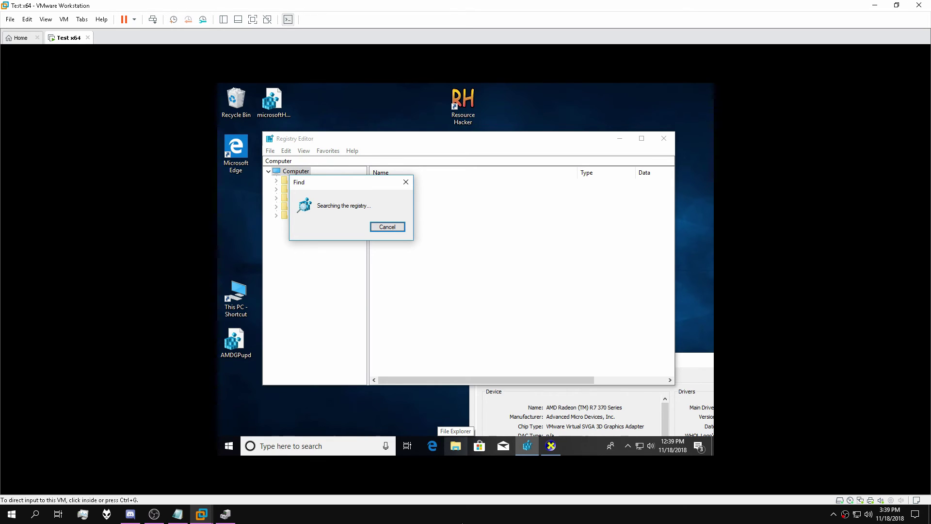
Step: Move the DirectX Diagnostic Tool window over Registry Editor and check the adapter's chip type and DAC type
left_click(551, 514)
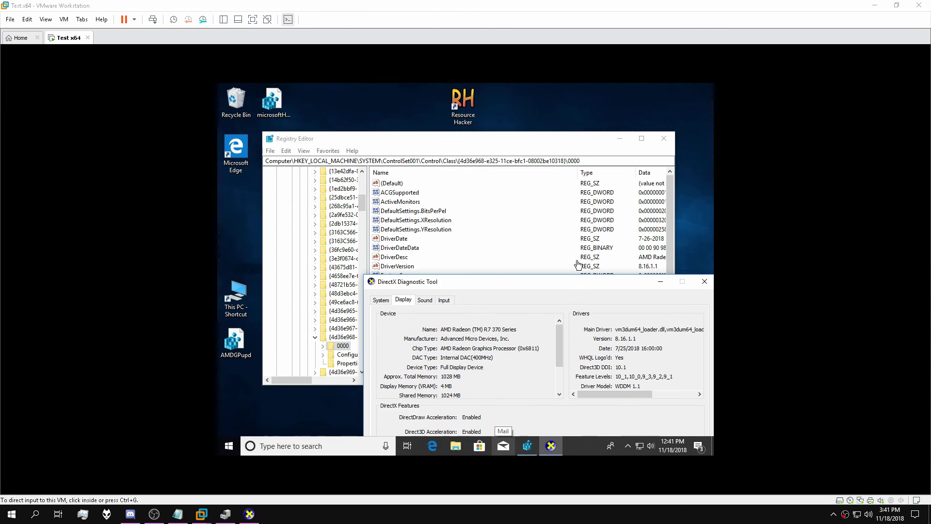
left_click(561, 289)
left_click_drag(578, 281, 490, 182)
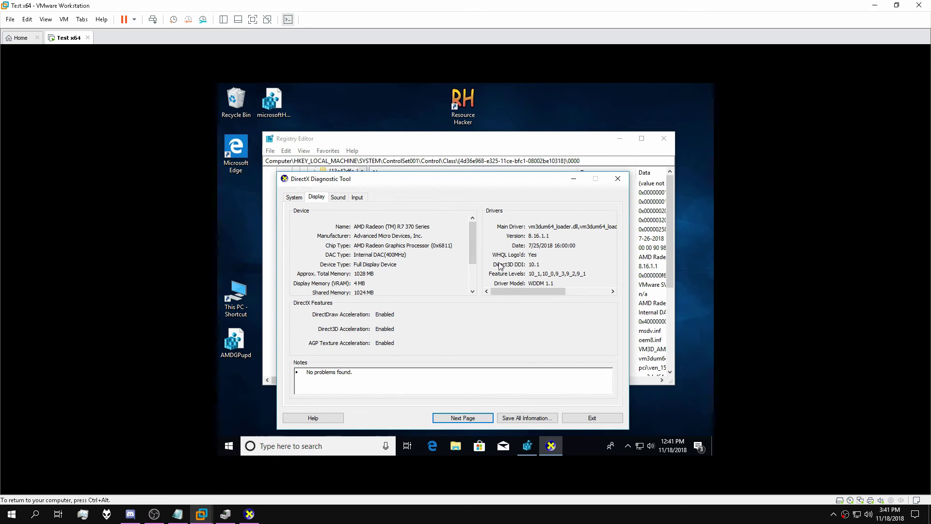
Step: Compare the virtual machine's display details with the host's DirectX Diagnostic Tool and close both diagnostic windows
left_click_drag(473, 249, 472, 263)
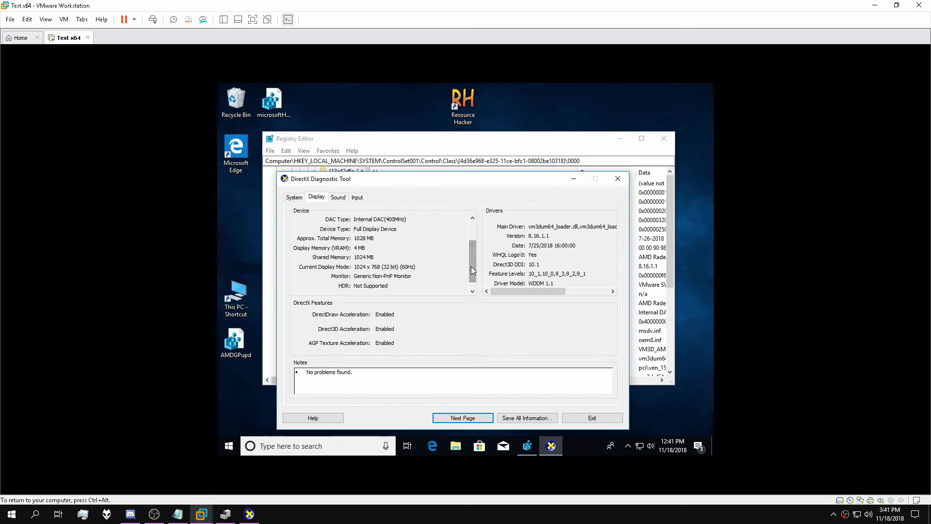
left_click_drag(473, 261, 474, 231)
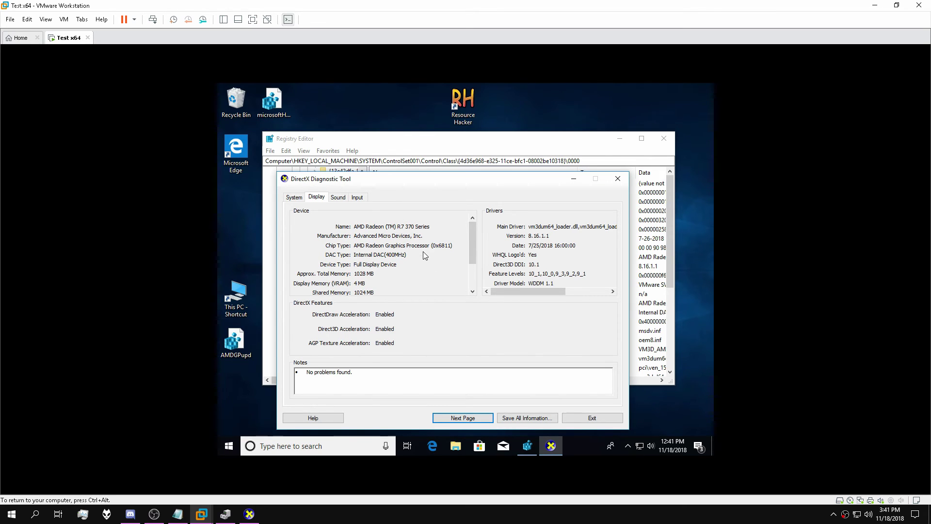
key("ctrl+alt")
left_click(249, 514)
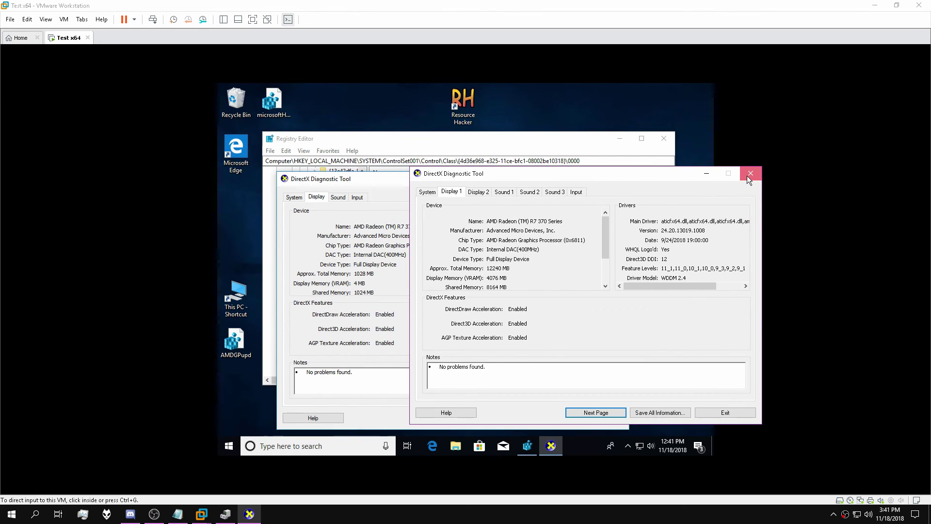
left_click(750, 176)
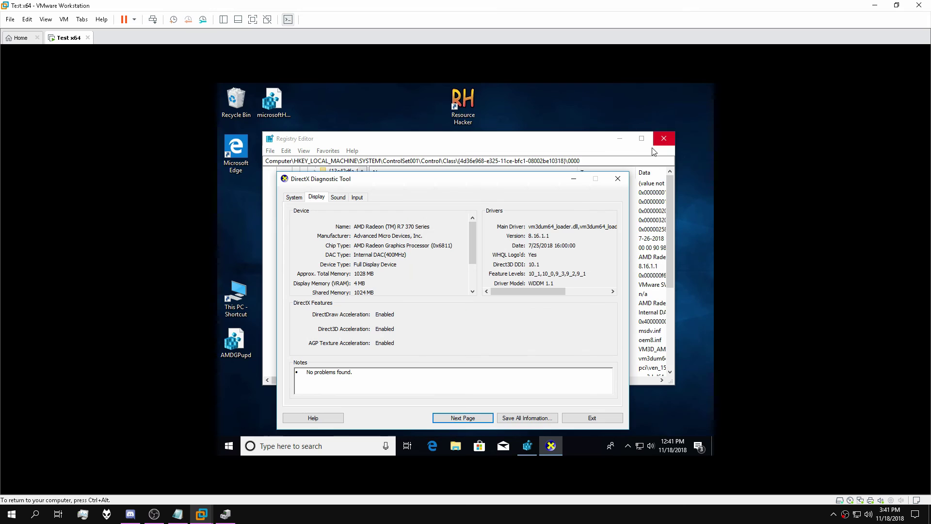
left_click(617, 178)
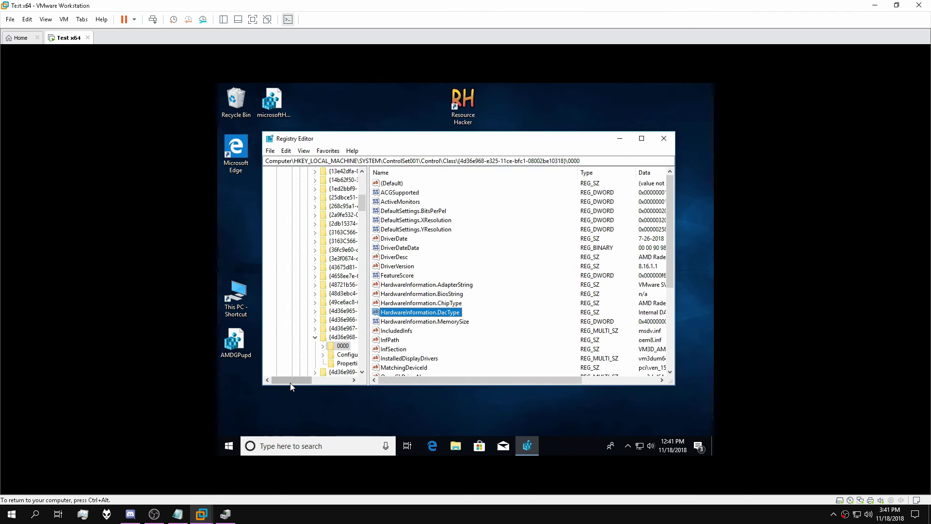
Step: Export the entire registry from the Computer root to the Desktop as FINALUPDATEREGISTRY and close Registry Editor
left_click_drag(362, 203, 361, 182)
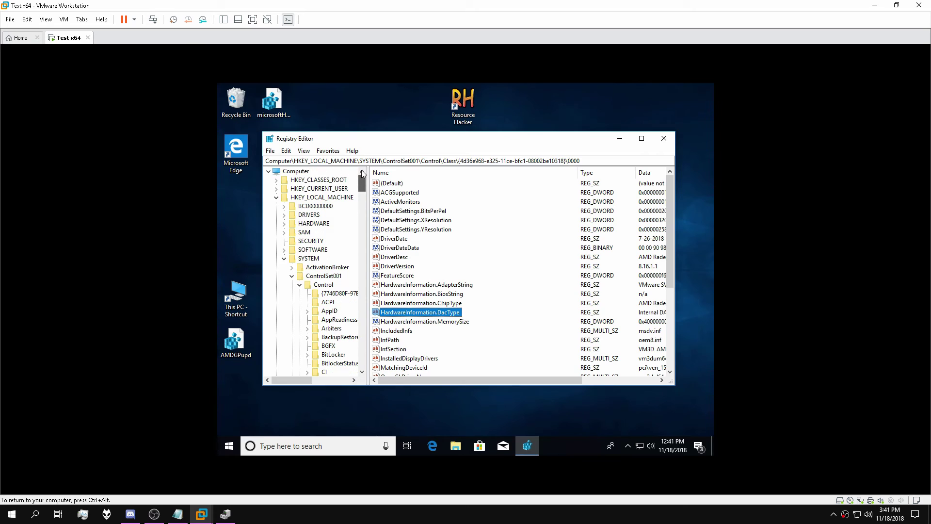
left_click(276, 196)
left_click(291, 171)
left_click(286, 150)
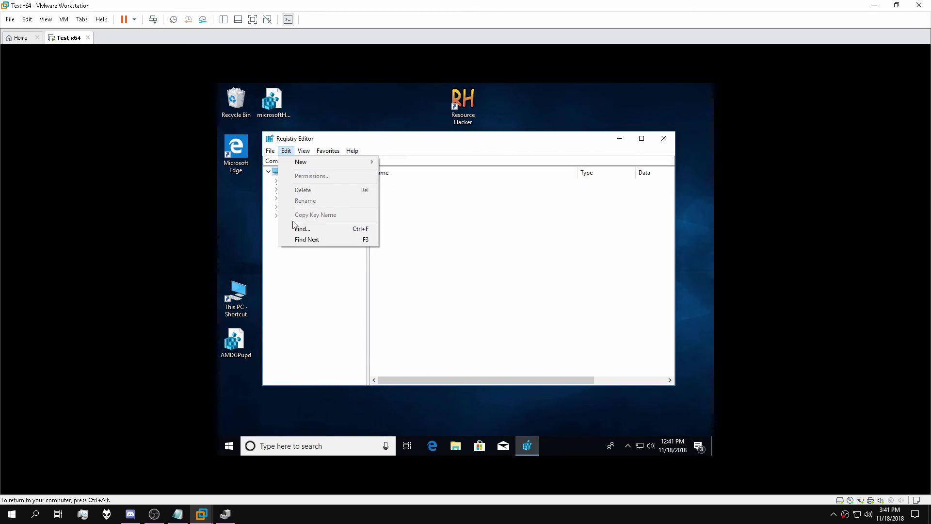
mouse_move(270, 151)
left_click(302, 173)
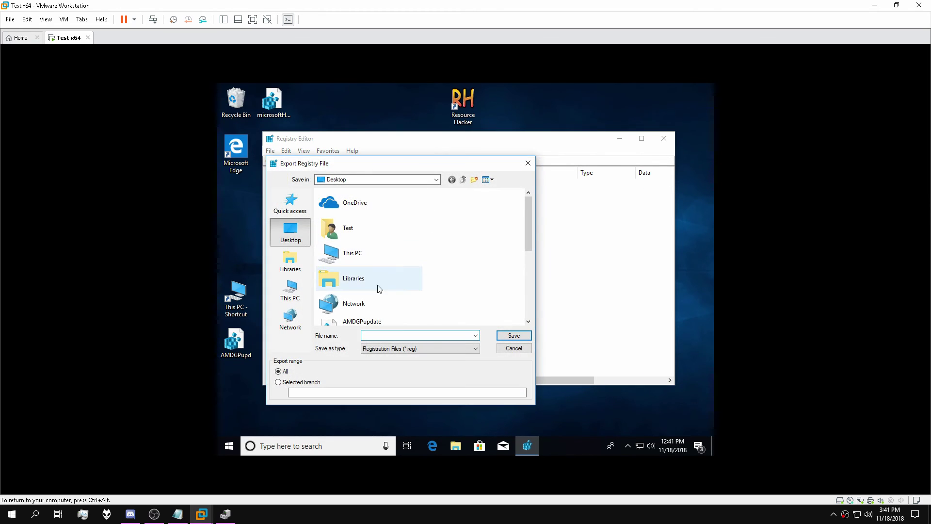
type("FINALUPDATEREGISTRY")
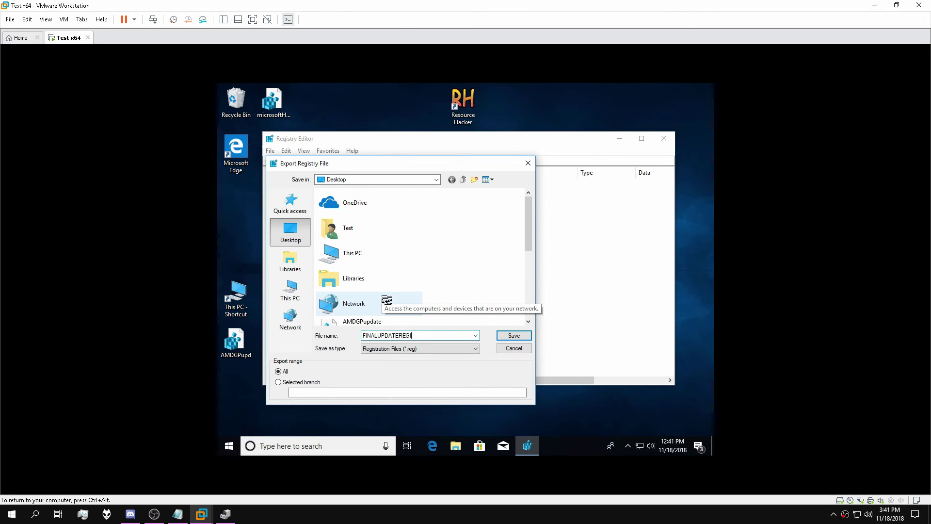
left_click(504, 336)
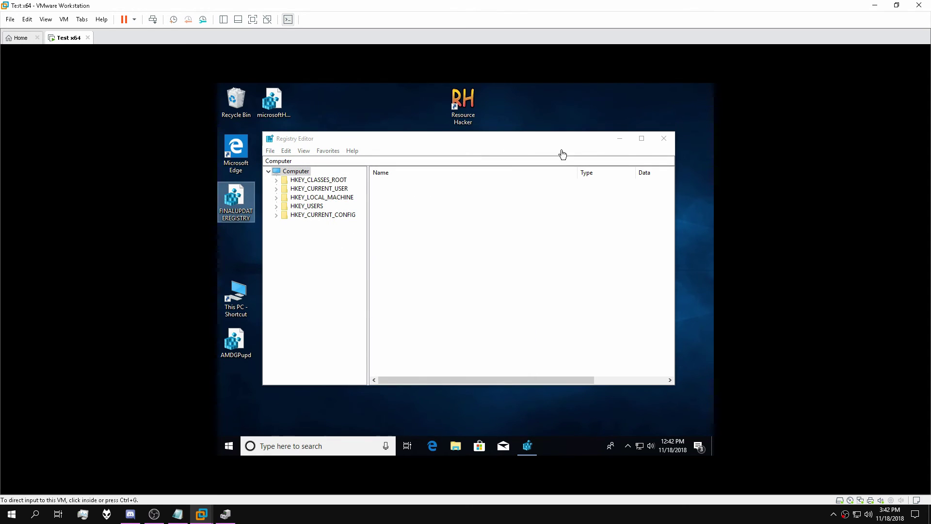
left_click(663, 139)
left_click(542, 404)
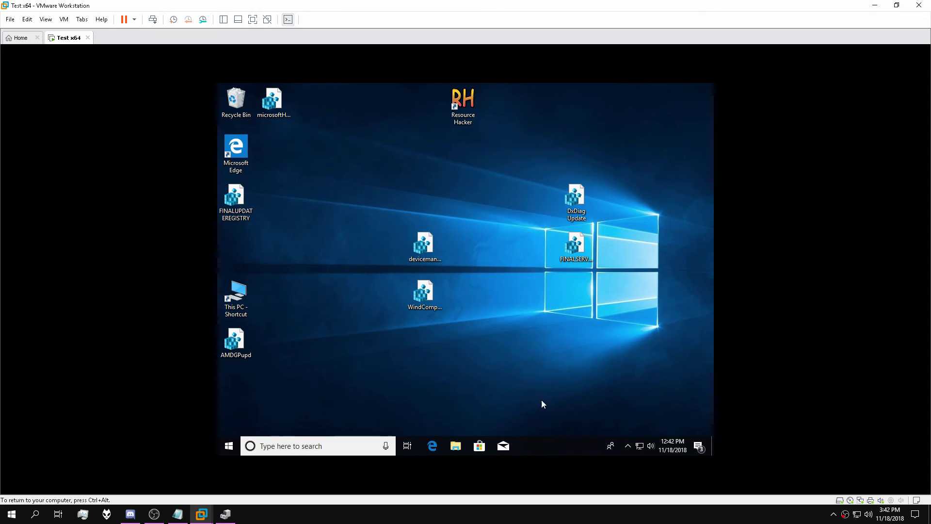
Step: Open the virtual machine's Task Manager, check its processes and CPU performance details for virtualization traces, and close it
right_click(571, 451)
left_click(579, 401)
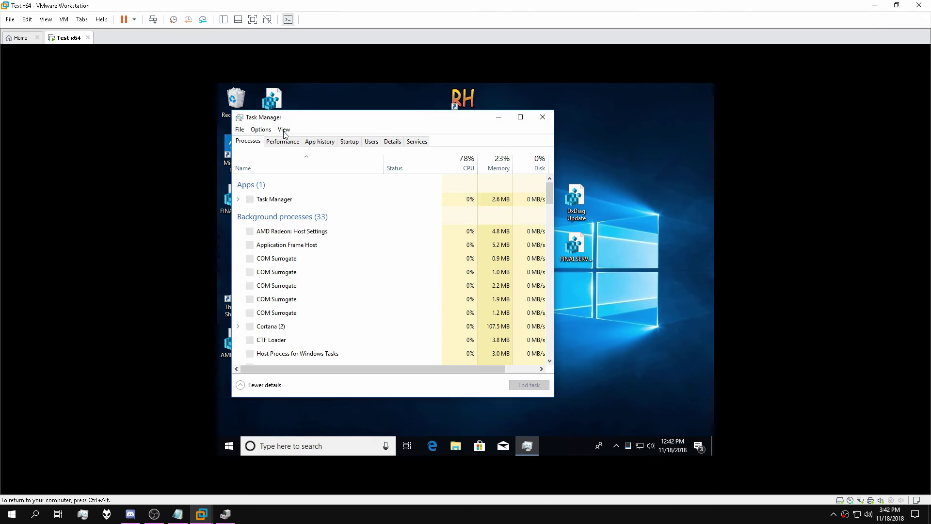
mouse_move(549, 191)
left_mouse_down()
mouse_move(551, 240)
mouse_move(554, 202)
left_mouse_up()
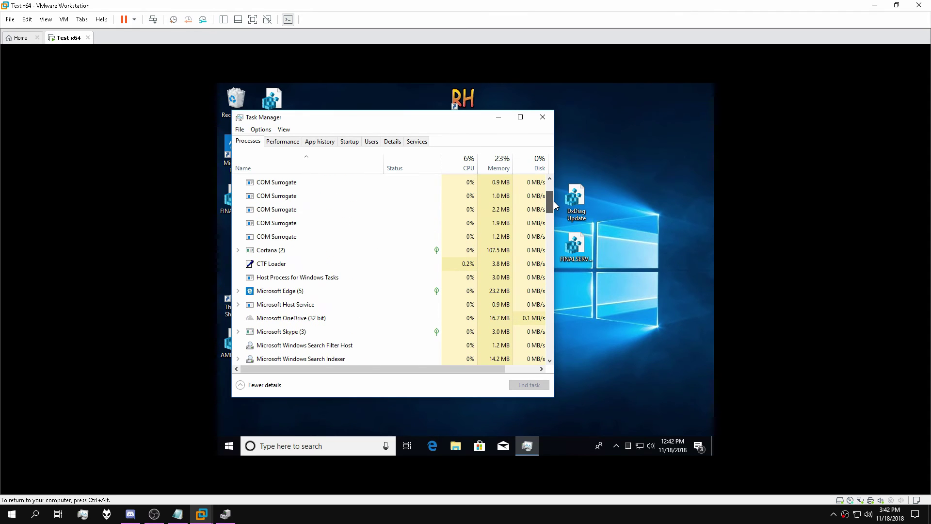
left_click(393, 141)
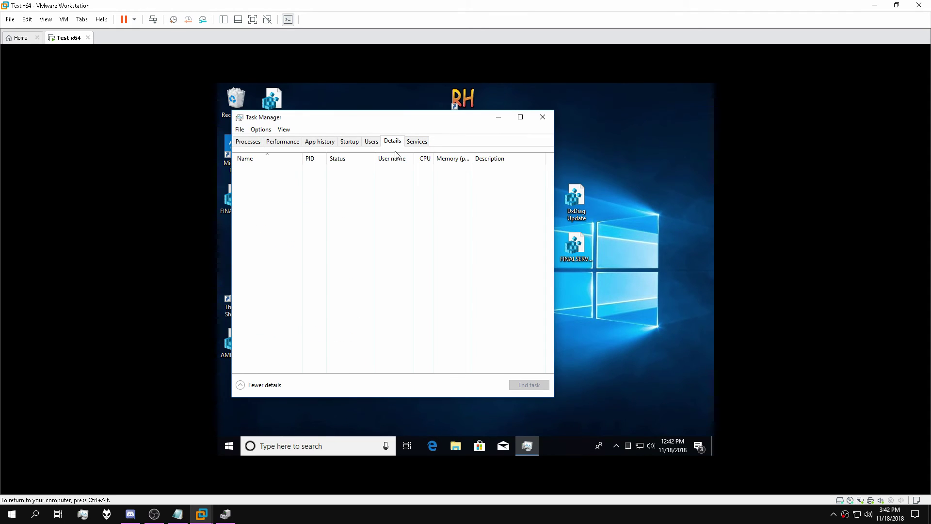
left_click(278, 141)
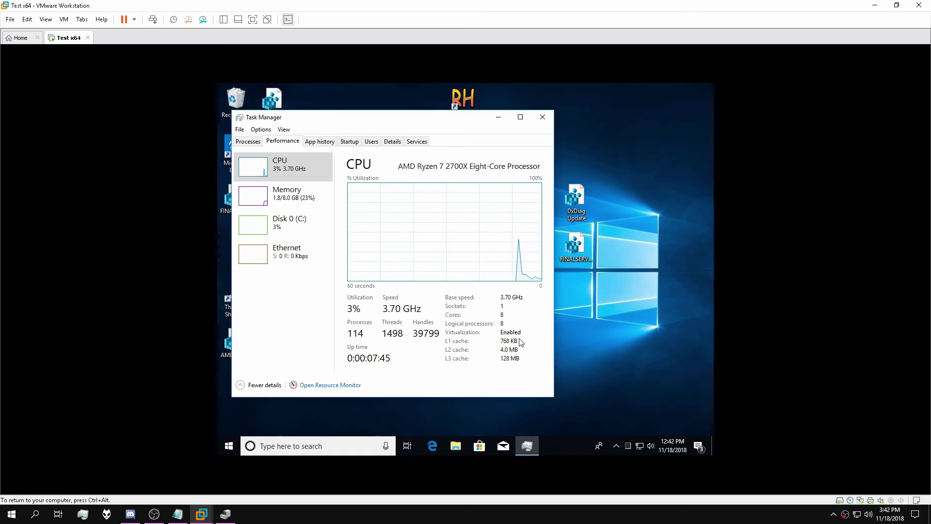
left_click(543, 117)
Step: Run msinfo32 and review the System Summary for remaining virtual machine traces
left_click(299, 445)
type("m")
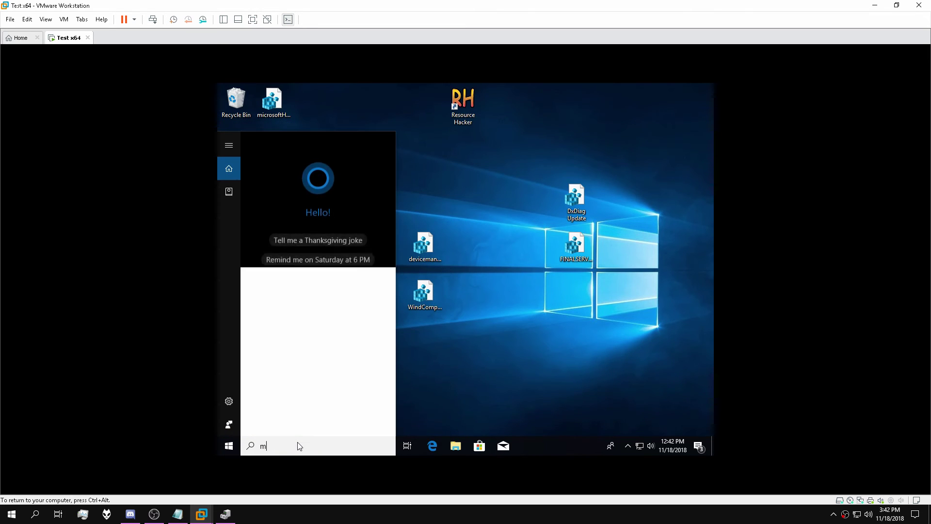
type("sinfo32")
key("Return")
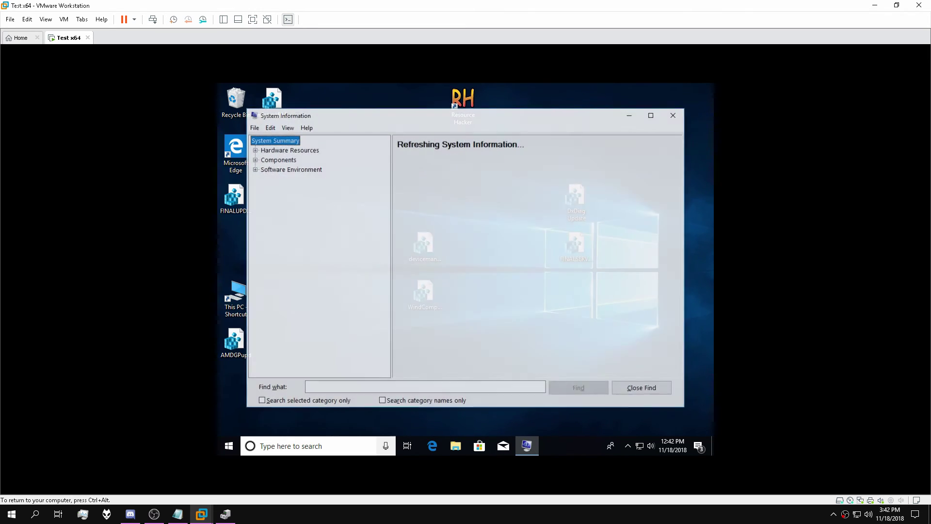
scroll(583, 241, "down", 7)
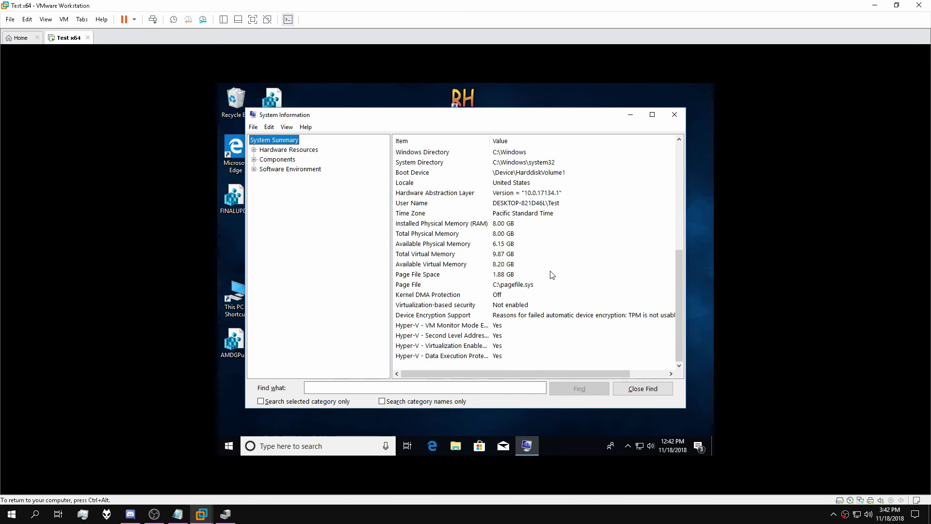
scroll(551, 275, "up", 6)
scroll(605, 200, "up", 1)
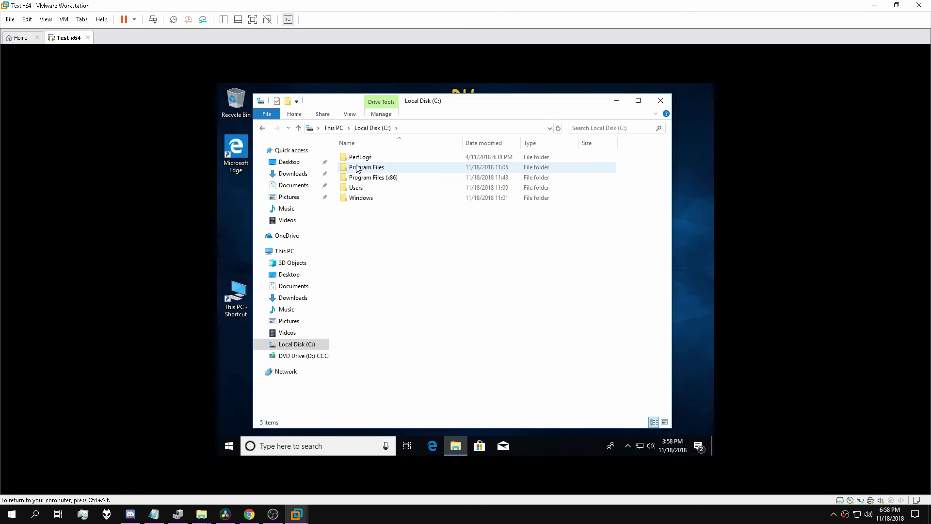
Step: Hide the VMware folder in C:\Program Files, applying the attribute to all subfolders and files with administrator permission
double_click(357, 169)
left_click(356, 179)
double_click(354, 178)
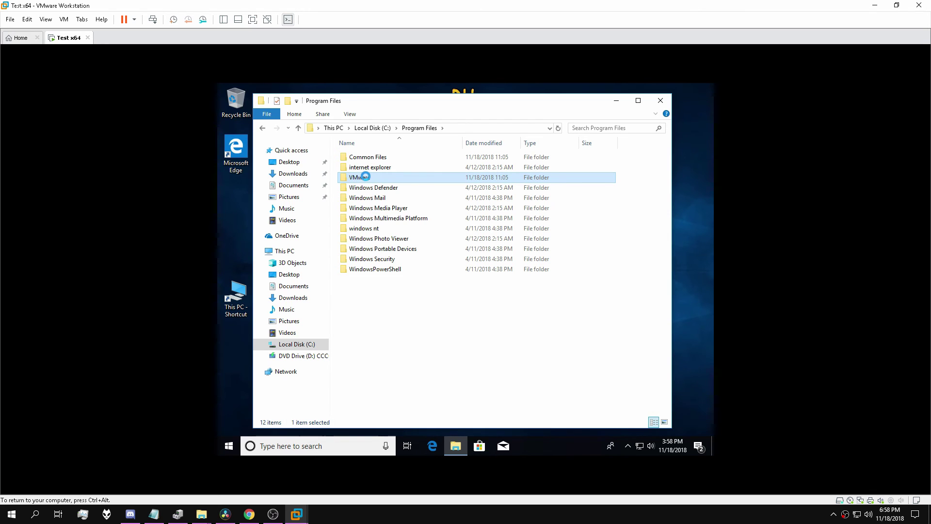
right_click(368, 180)
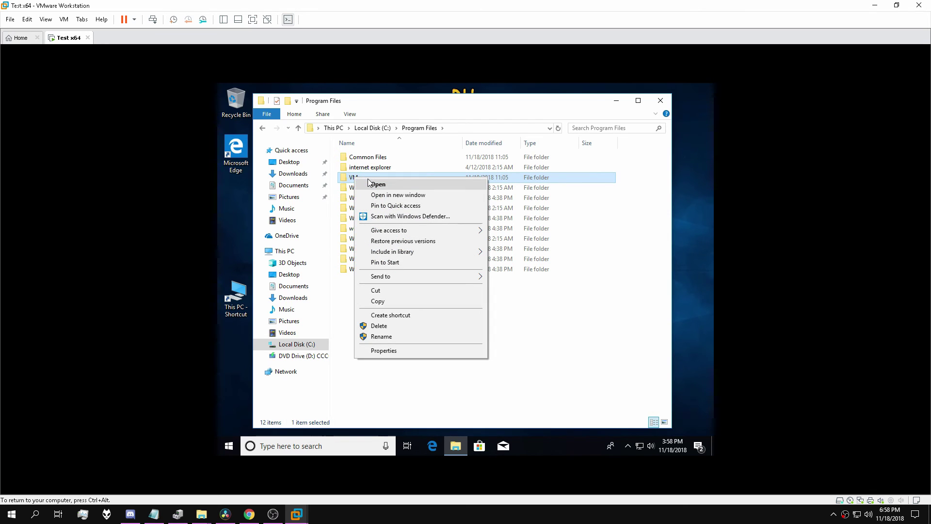
left_click(407, 350)
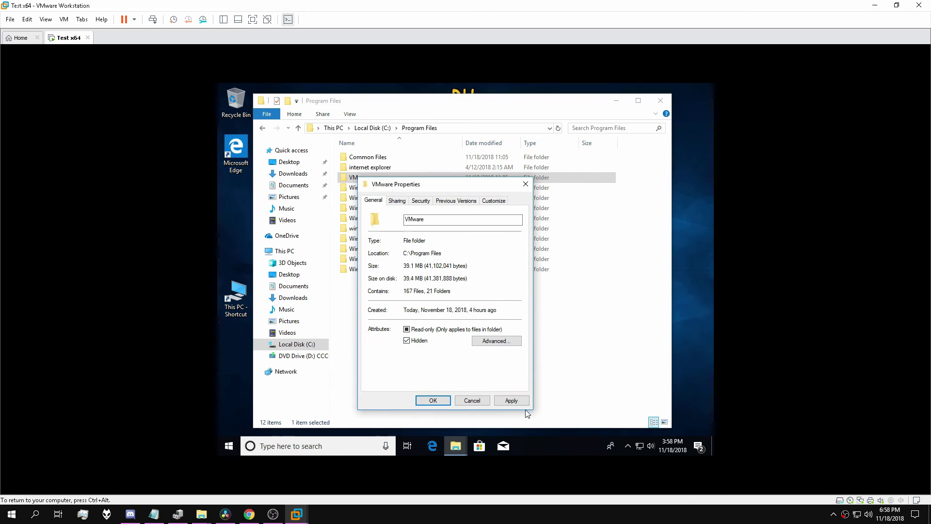
left_click(510, 400)
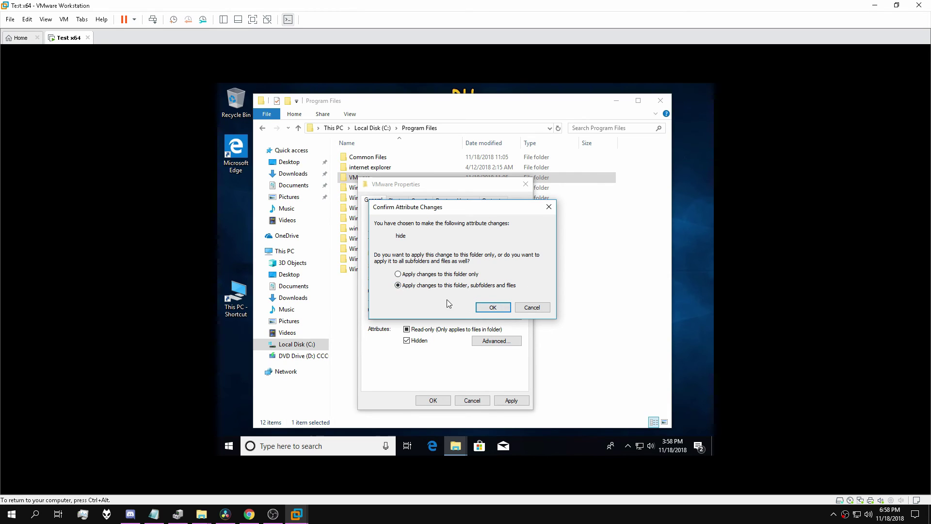
left_click(495, 307)
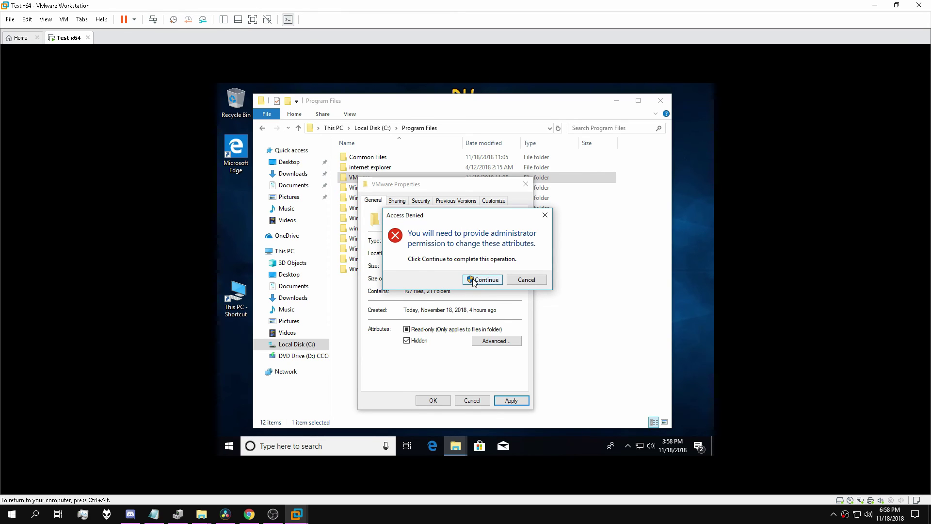
left_click(474, 281)
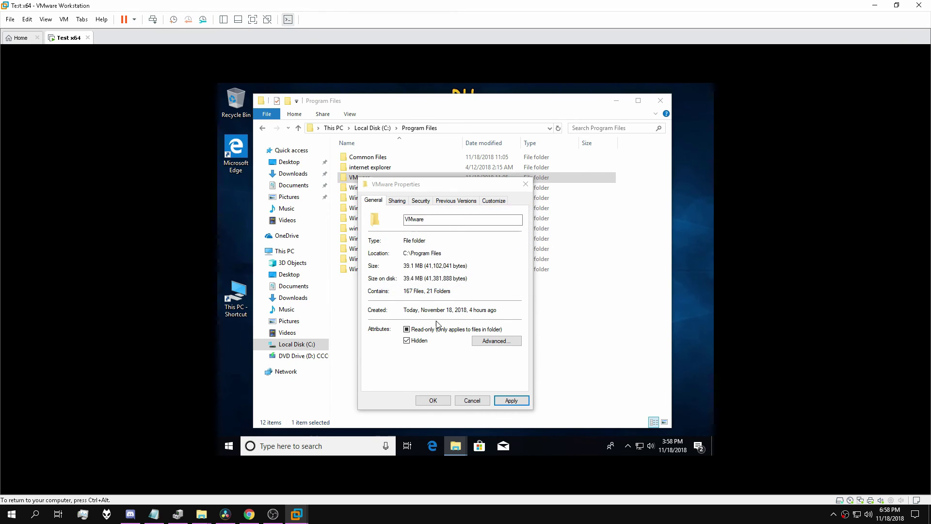
left_click(433, 400)
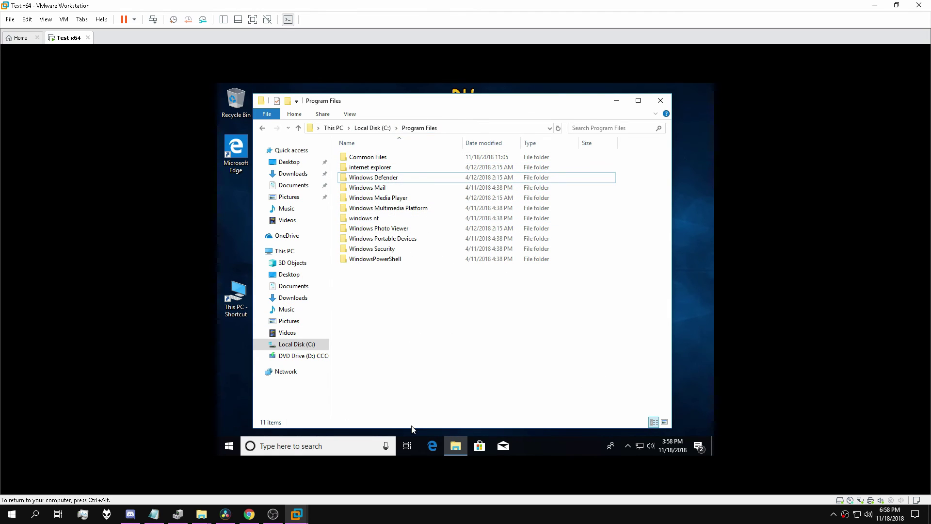
Step: Open Programs and Features with appwiz.cpl, locate the VMware Tools entry among the installed programs, and close the window
left_click(291, 445)
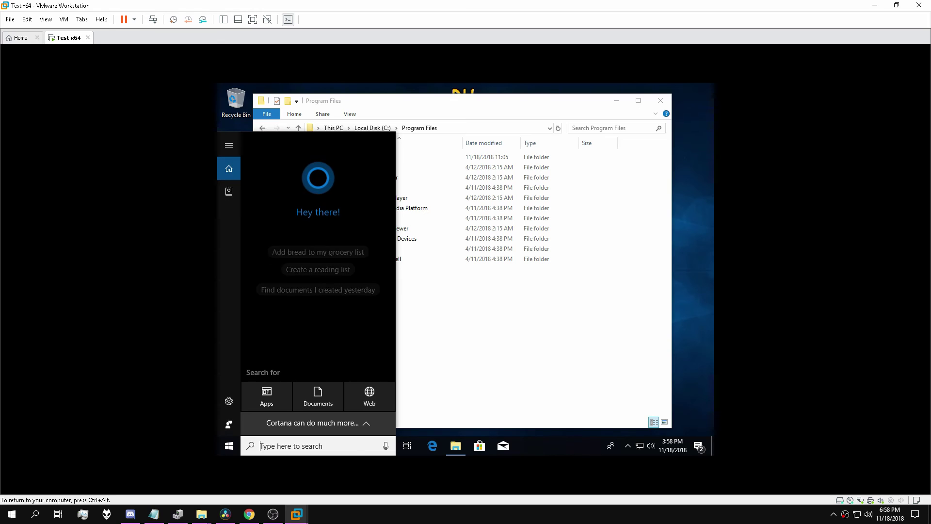
type("appwiz.cpl")
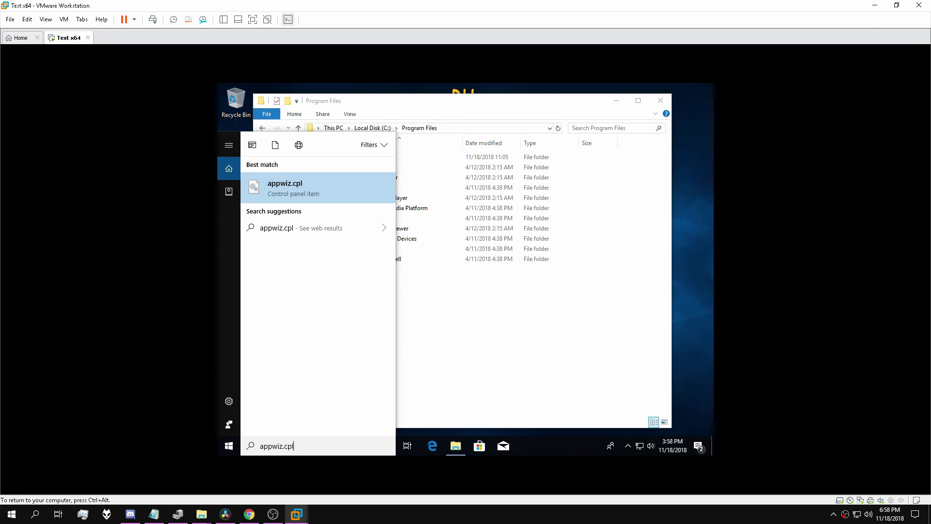
key("Return")
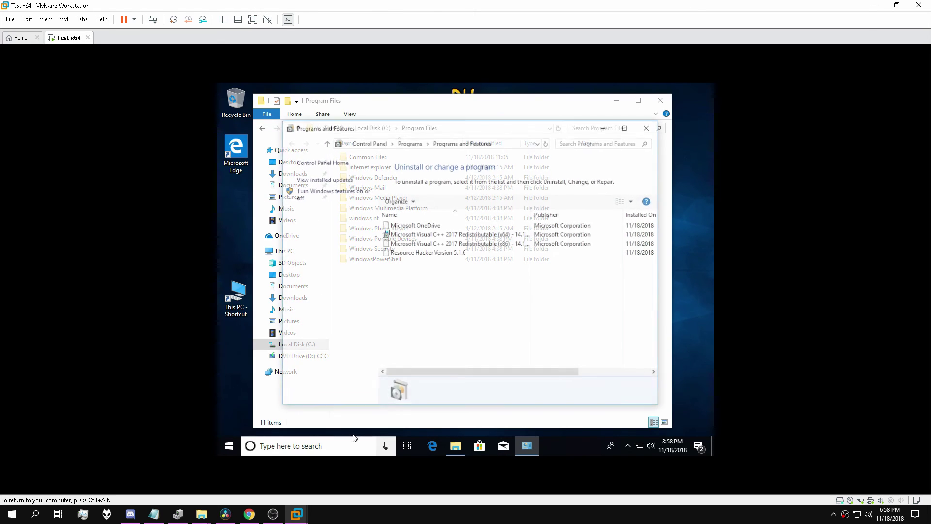
left_click(404, 262)
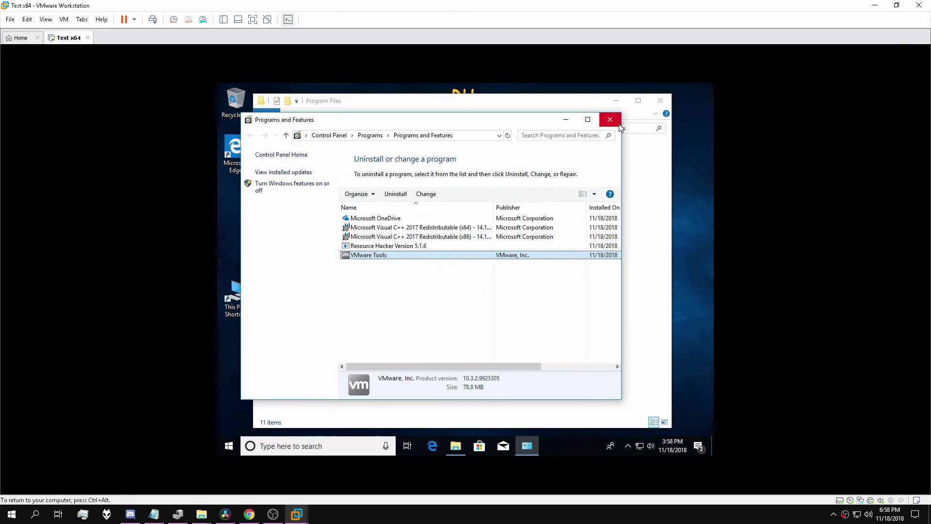
left_click(616, 121)
Step: Open the Registry Editor in the virtual machine with regedit
left_click(301, 444)
type("reged")
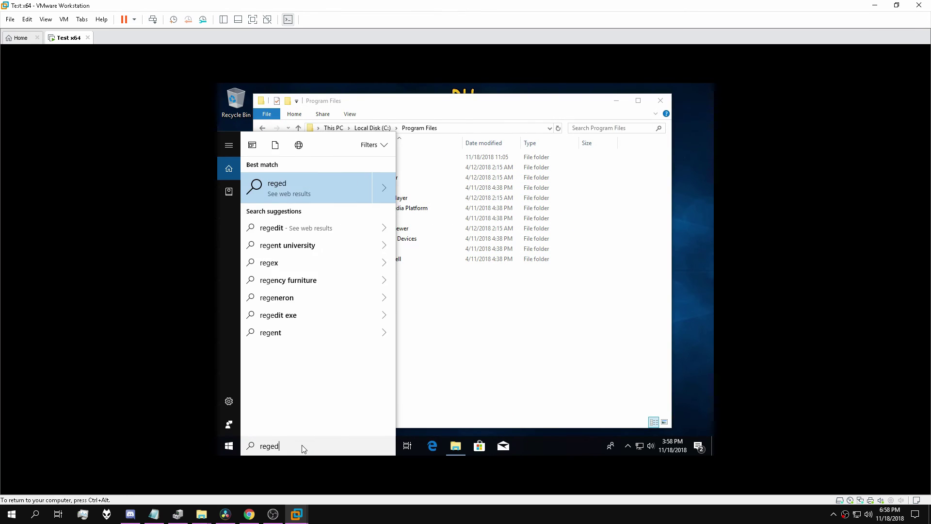
type("it")
key("Return")
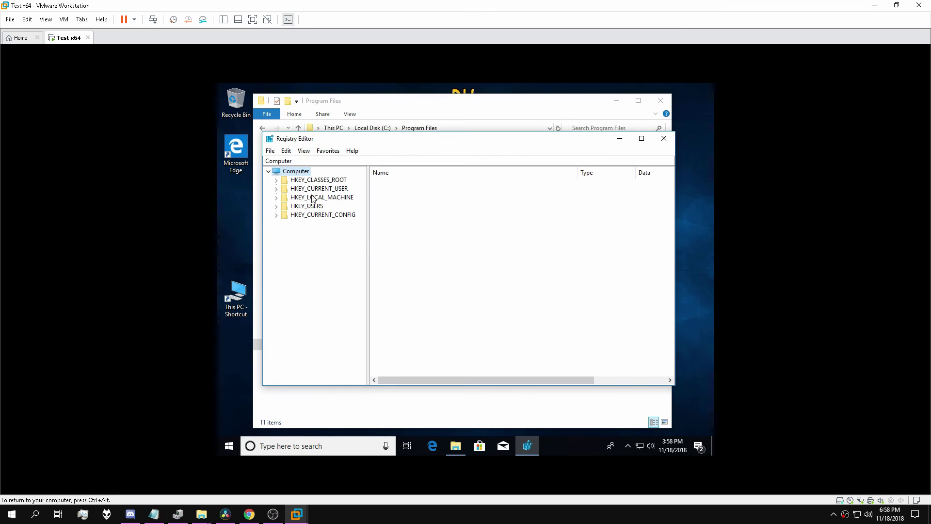
Step: Expand the registry tree down to HKEY_LOCAL_MACHINE\SOFTWARE\Microsoft\Windows\CurrentVersion\Uninstall
left_click(276, 198)
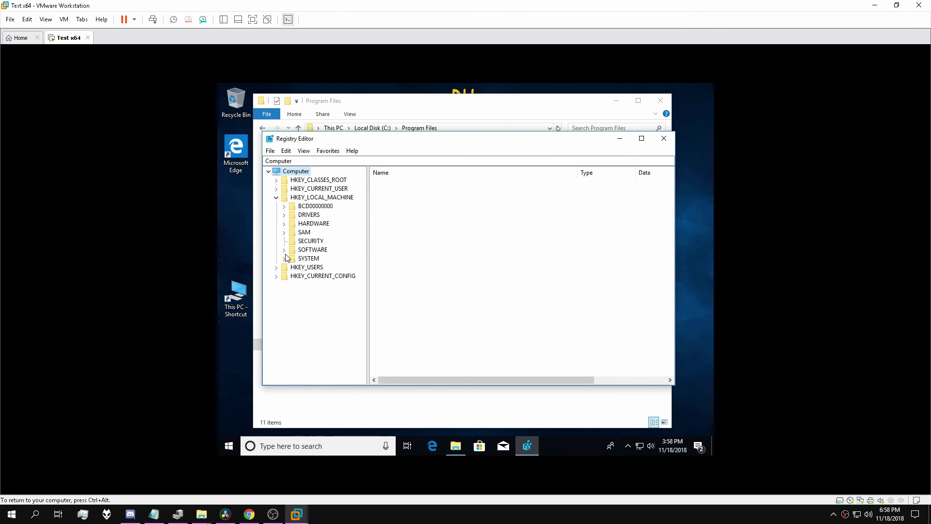
left_click(283, 250)
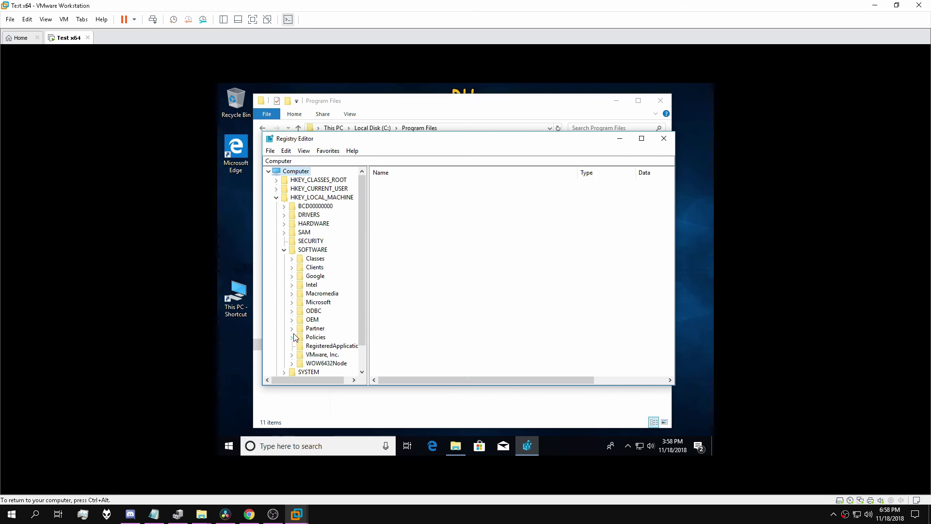
left_click(291, 302)
left_click_drag(362, 194, 363, 331)
left_click(300, 276)
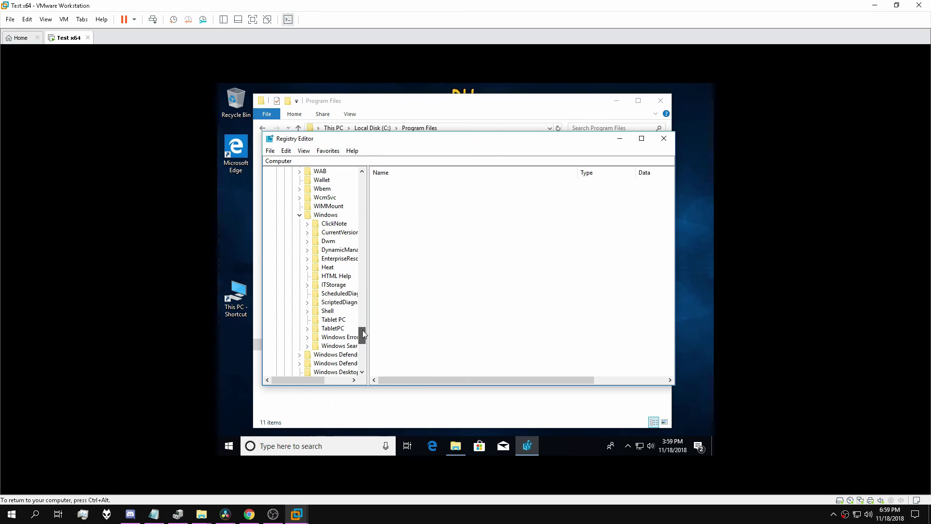
left_click(307, 232)
left_click_drag(301, 380, 311, 380)
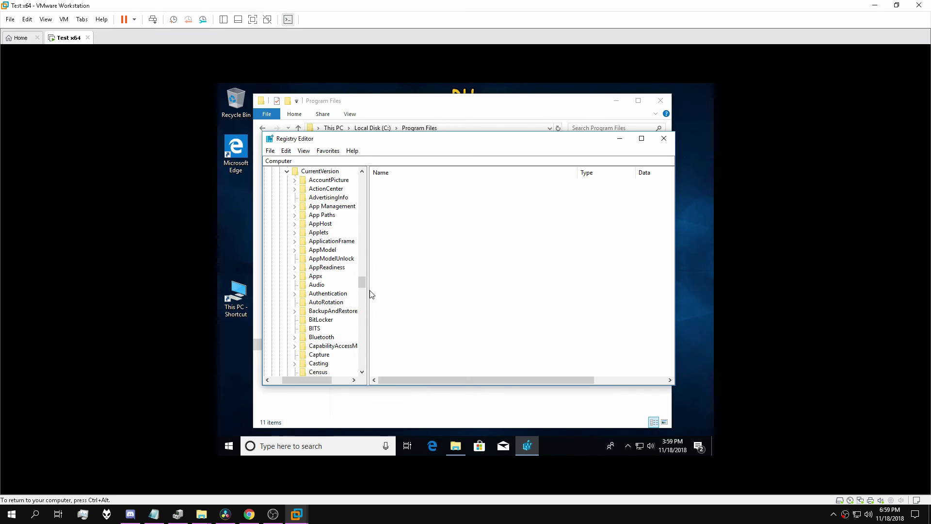
left_click_drag(363, 286, 366, 342)
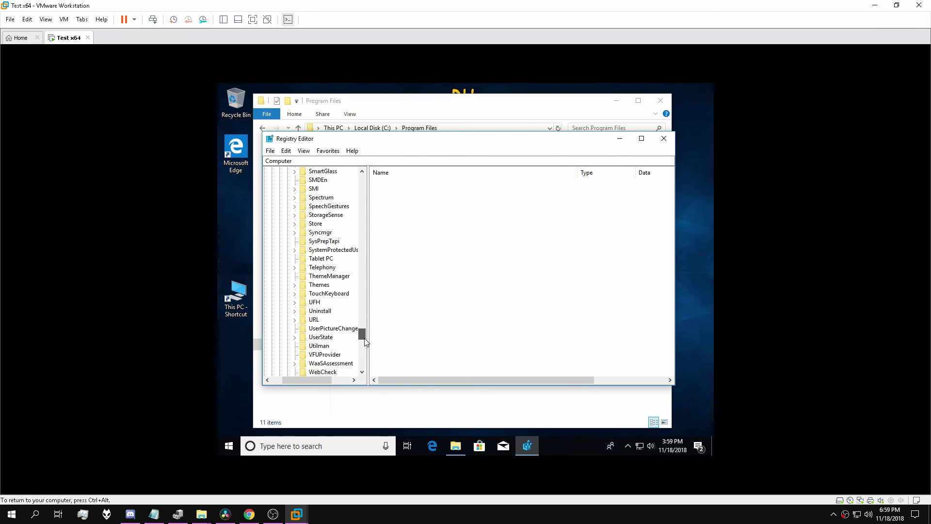
left_click(294, 311)
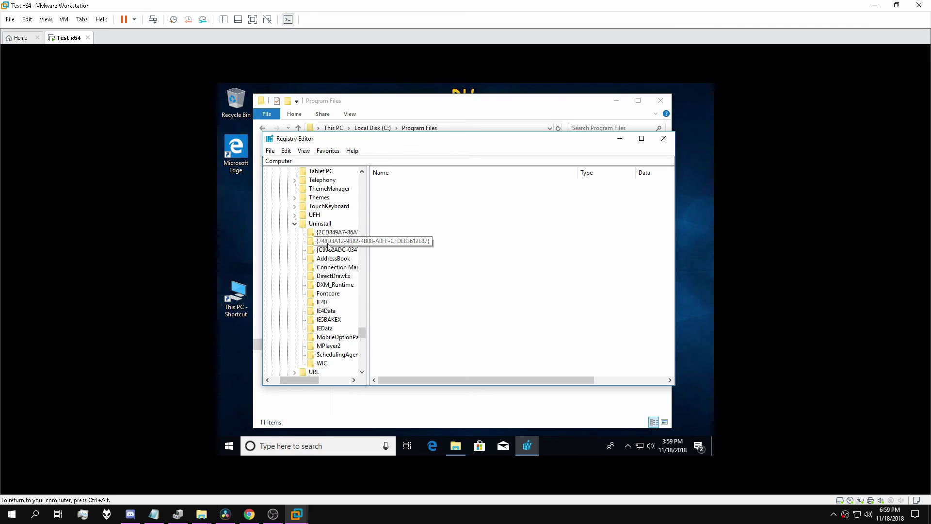
Step: Check the GUID subkeys under Uninstall for the one with the VMware Tools display name and delete that subkey
left_click(332, 236)
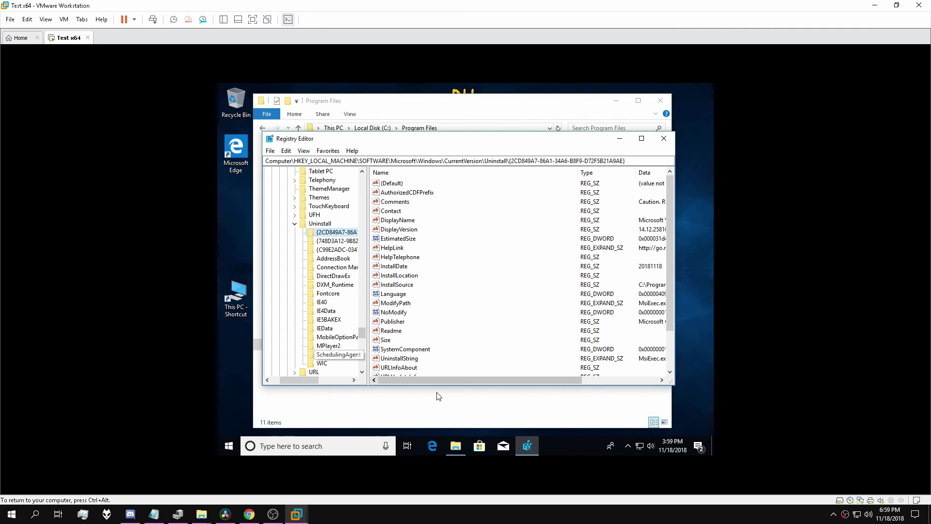
left_click_drag(439, 383, 467, 383)
key("Down")
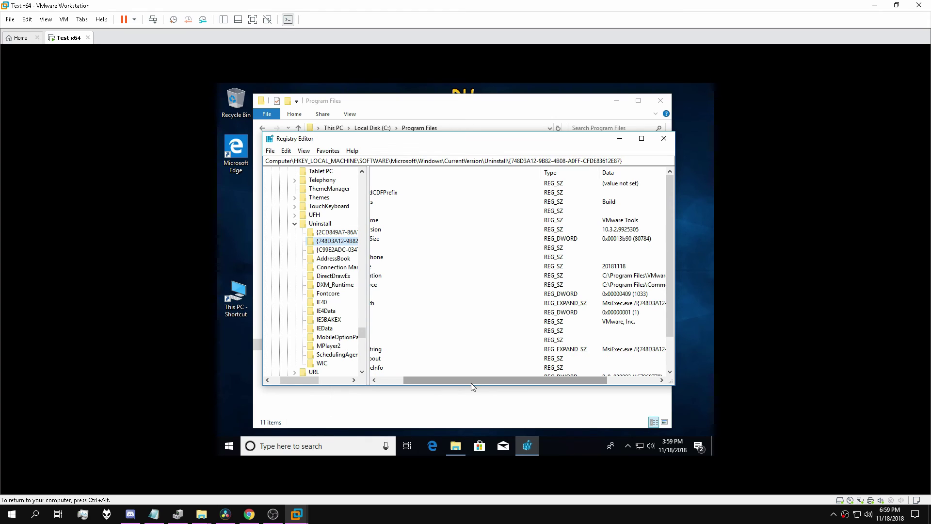
key("Down")
key("Up")
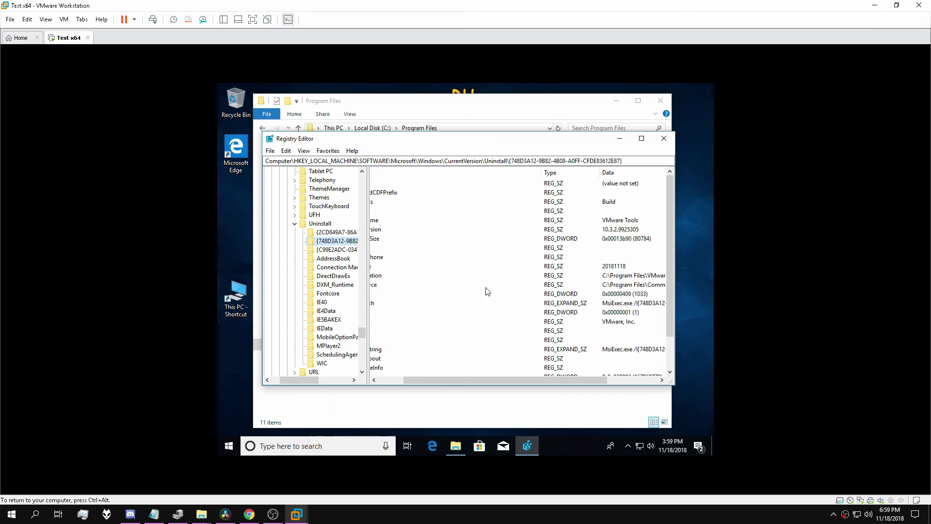
key("Delete")
left_click(517, 263)
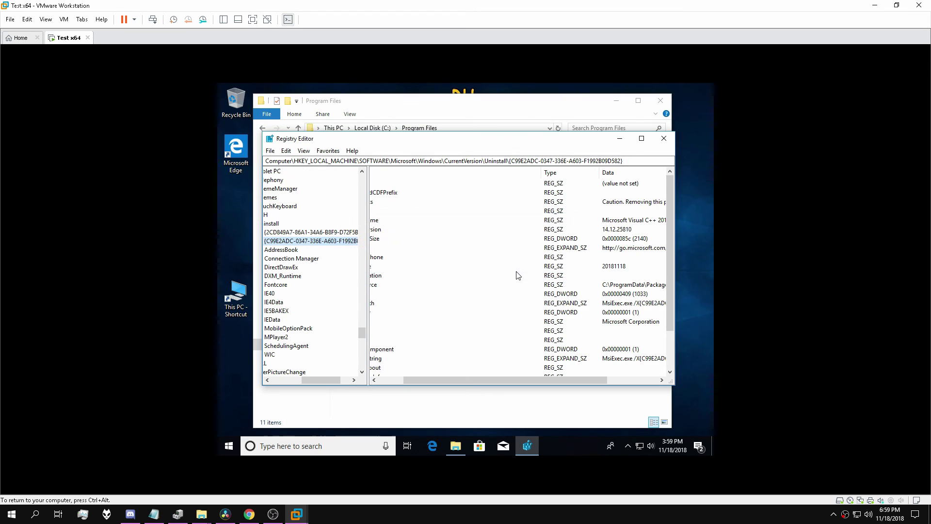
Step: Export the entire registry from the Computer root to the Desktop, overwriting the existing FINALUPDATEREGISTRY.reg file
scroll(313, 377, "left", 3)
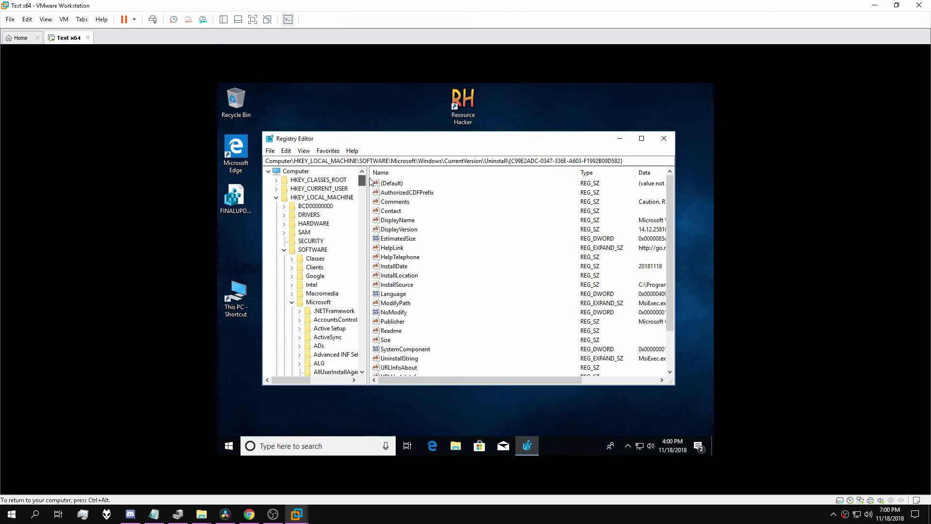
left_click(276, 197)
left_click(294, 171)
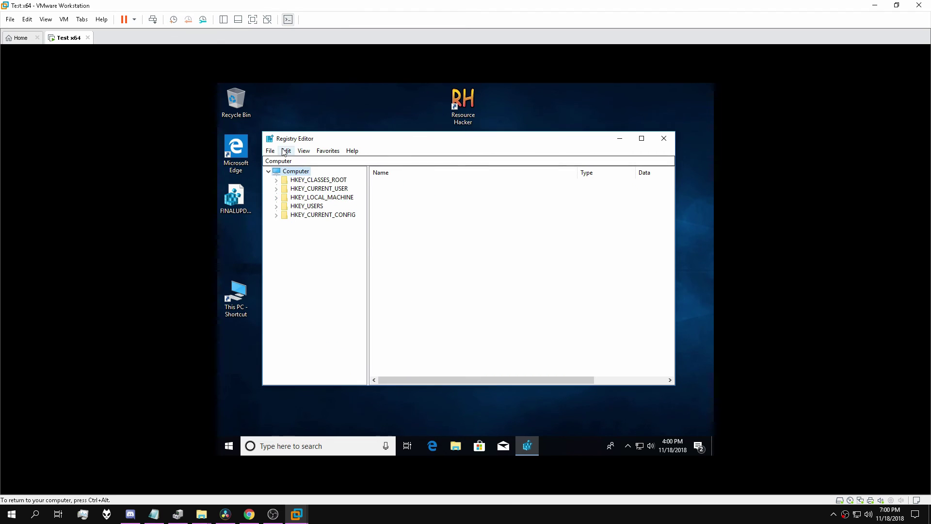
left_click(270, 150)
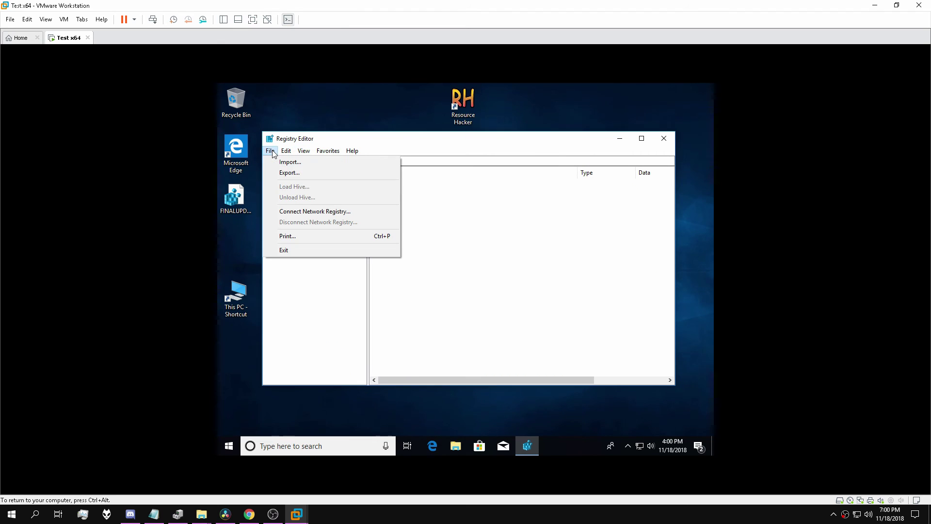
left_click(289, 173)
left_click(459, 261)
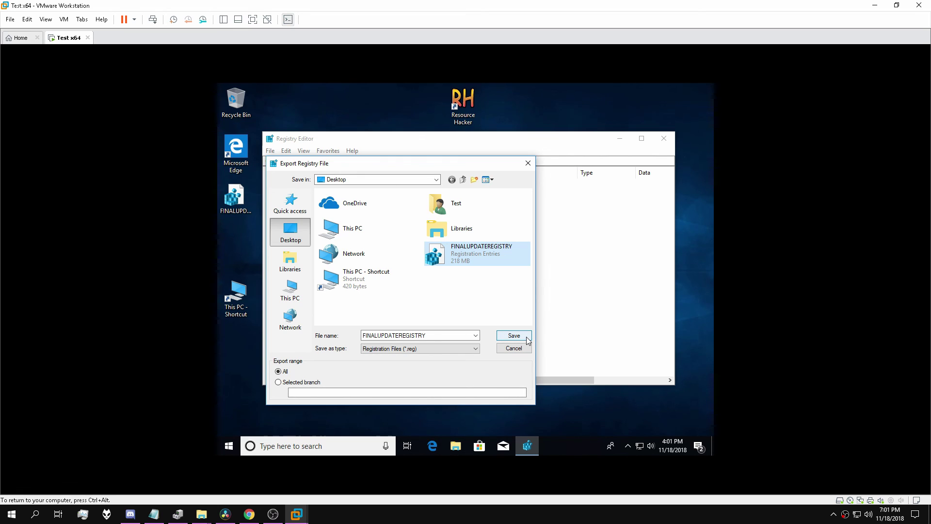
key("Return")
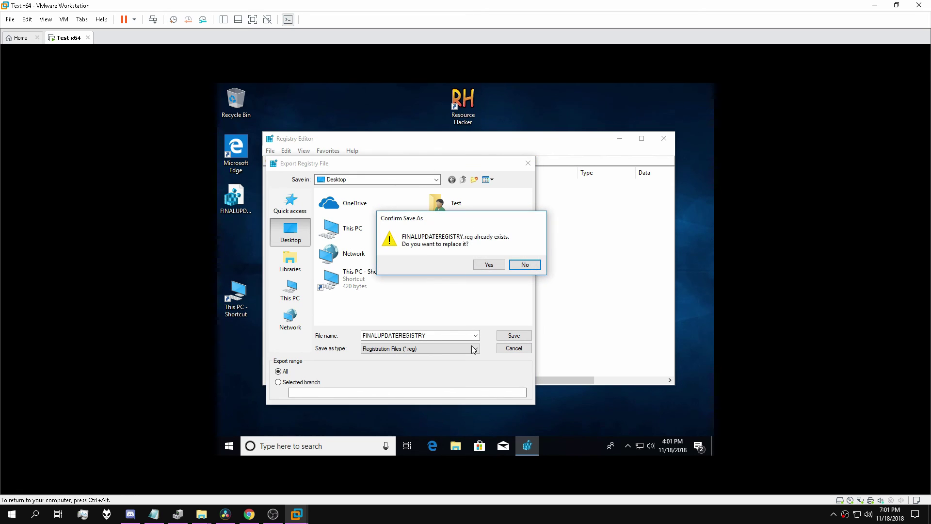
left_click(489, 266)
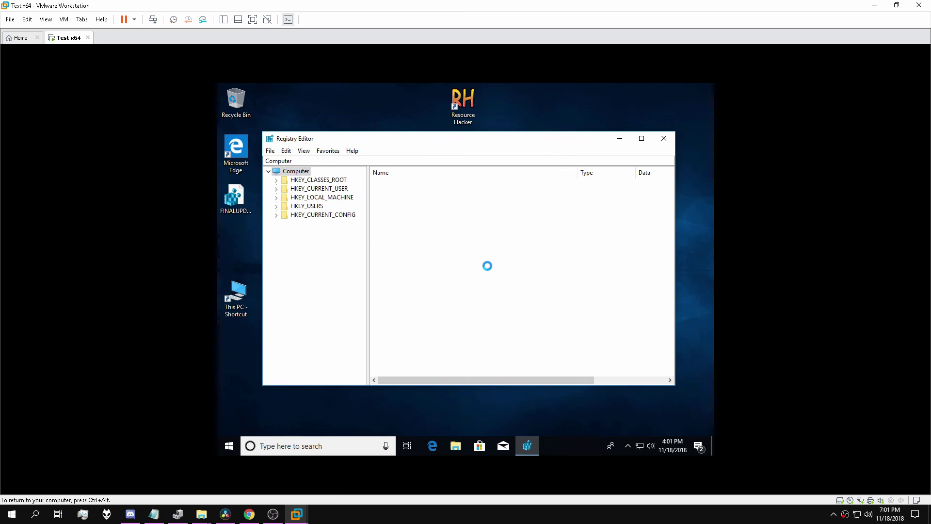